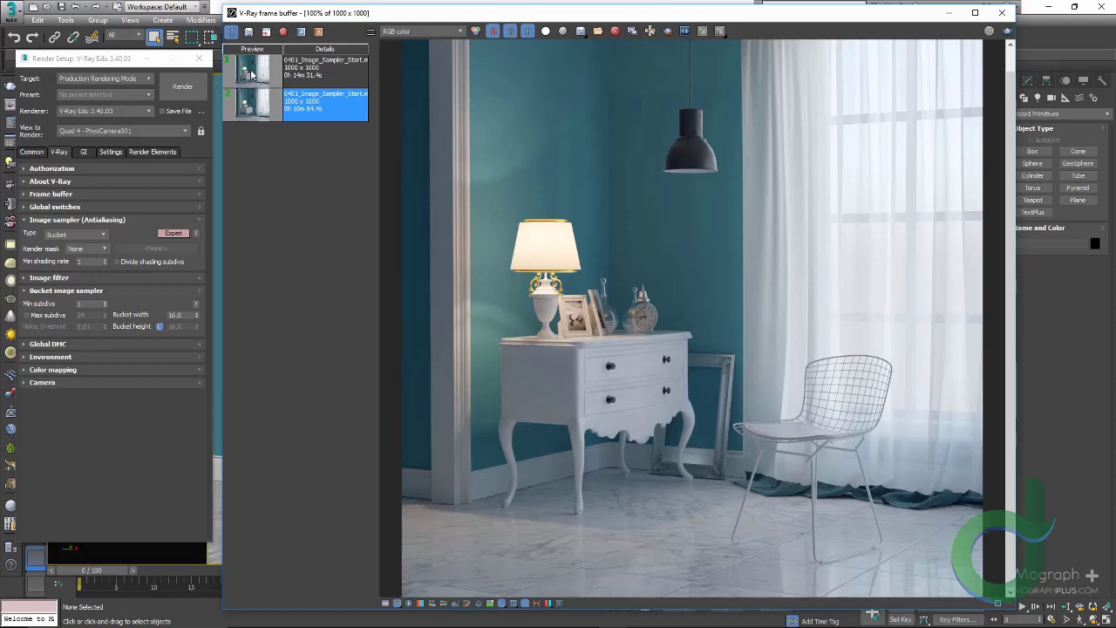
- Load the first saved render from the frame buffer history and inspect the dresser's drawers up close
{"action": "double_click", "coordinate": [252, 75]}
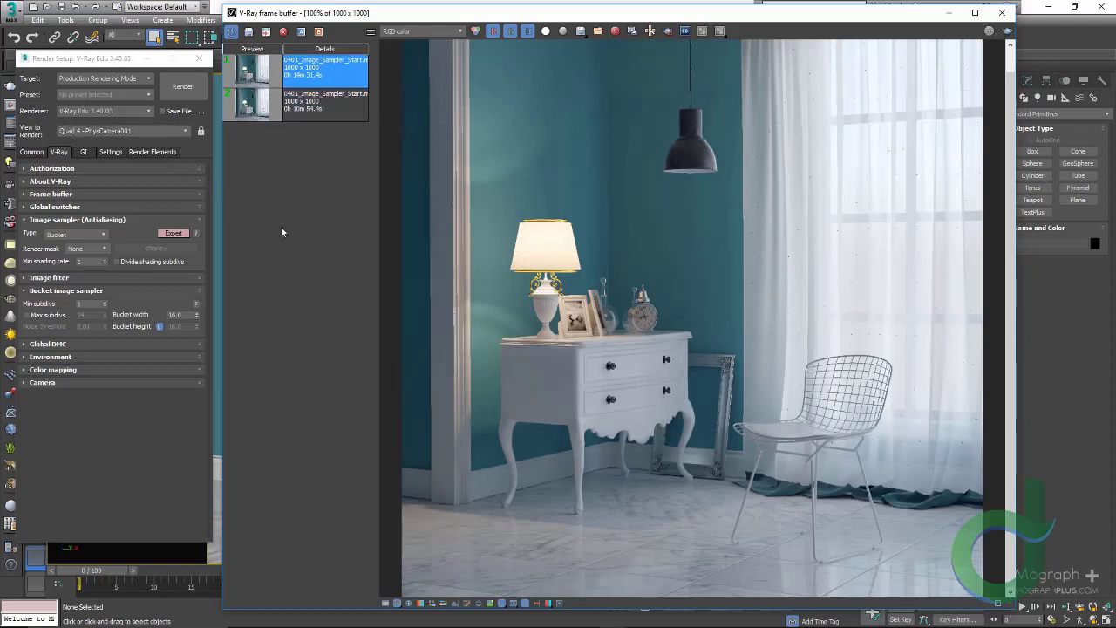
{"action": "left_click", "coordinate": [41, 307]}
{"action": "double_click", "coordinate": [90, 303]}
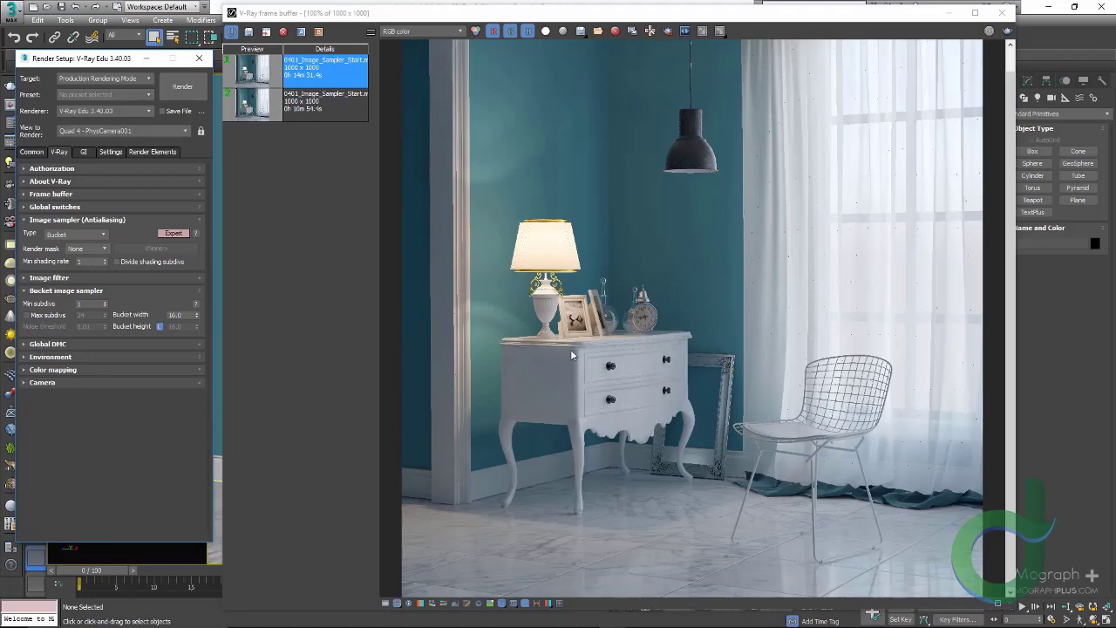
{"action": "scroll", "coordinate": [645, 375], "scroll_direction": "up", "scroll_amount": 4}
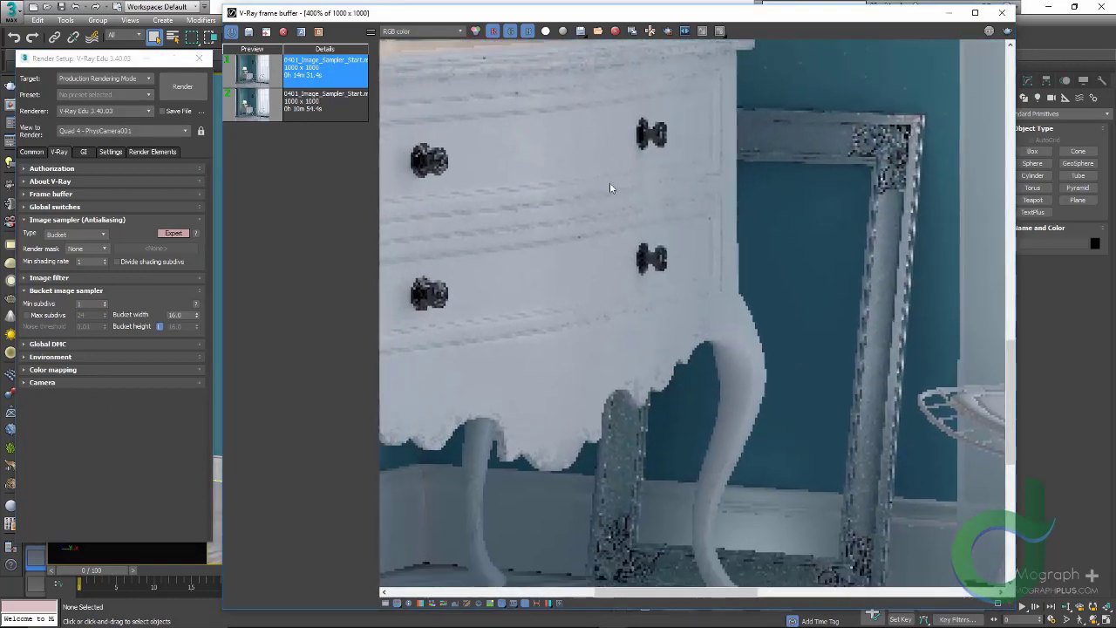
- Review the bucket sampler's Min subdivs and Max subdivs options and the Global DMC settings
{"action": "left_click", "coordinate": [77, 424]}
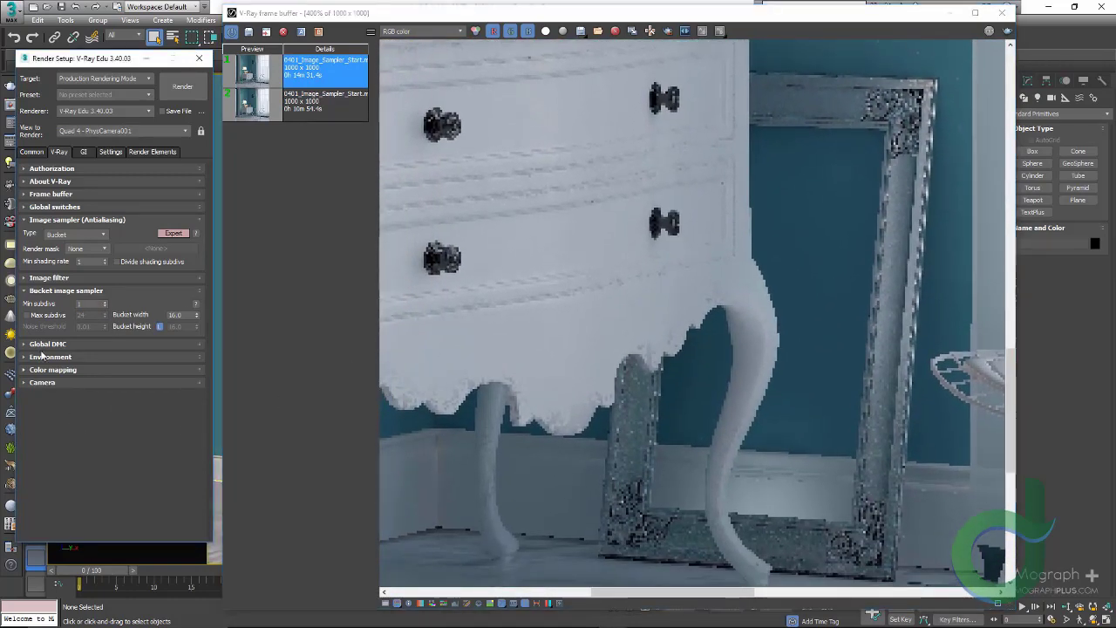
{"action": "left_click", "coordinate": [27, 315]}
{"action": "left_click", "coordinate": [42, 315]}
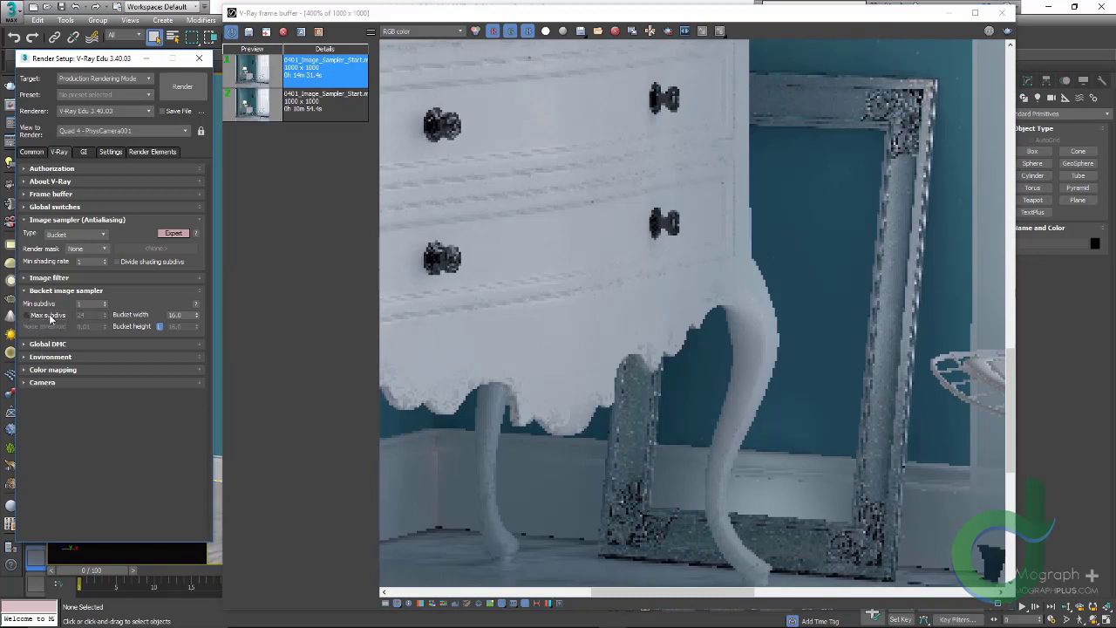
{"action": "double_click", "coordinate": [91, 303]}
{"action": "scroll", "coordinate": [528, 319], "scroll_direction": "down", "scroll_amount": 1}
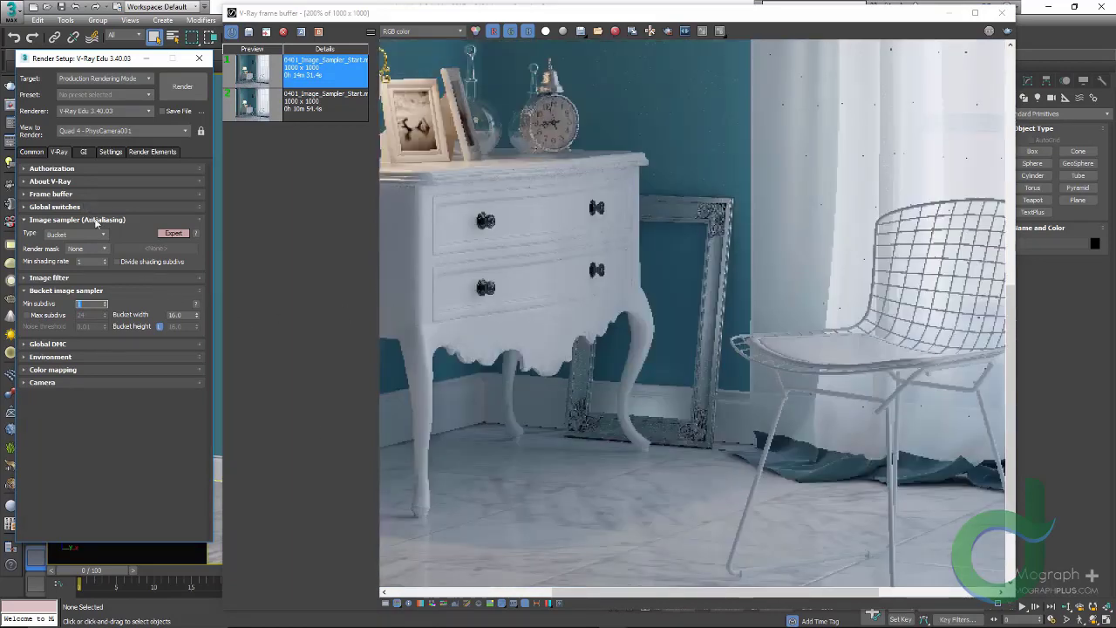
{"action": "left_click", "coordinate": [88, 345]}
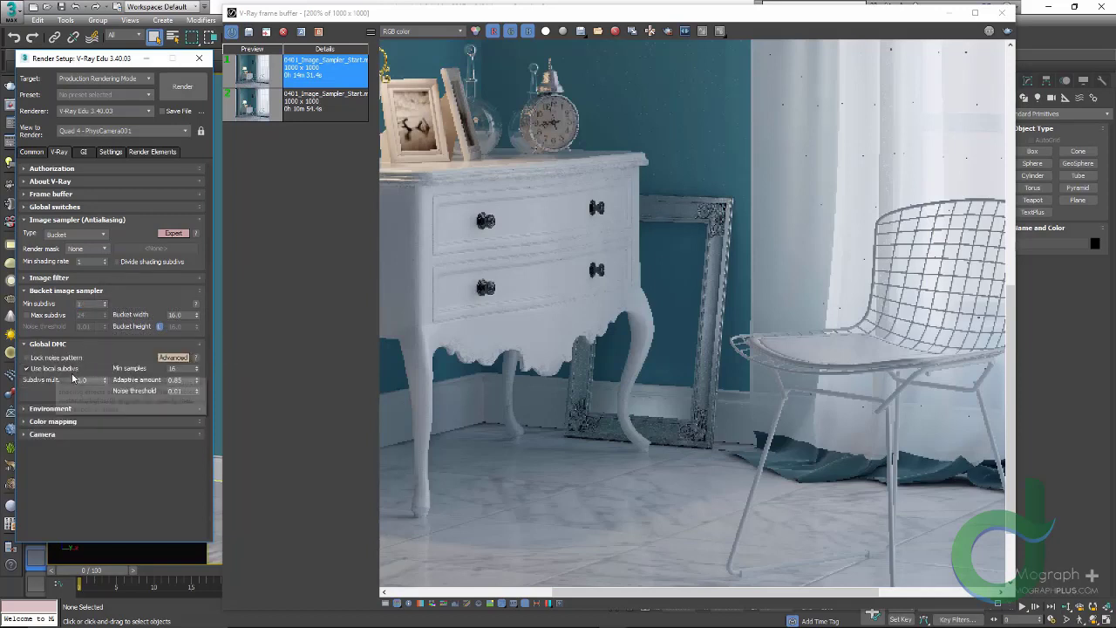
{"action": "left_click", "coordinate": [75, 345]}
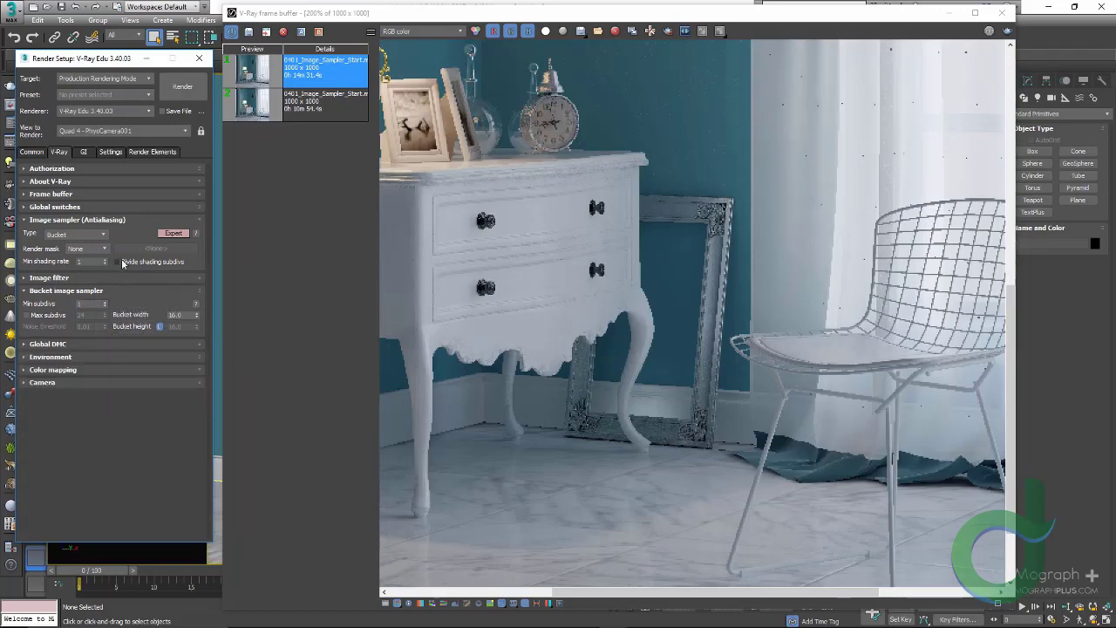
- Examine the edges of the dresser's leg in front of the picture frame in the first saved render
{"action": "scroll", "coordinate": [650, 347], "scroll_direction": "up", "scroll_amount": 2}
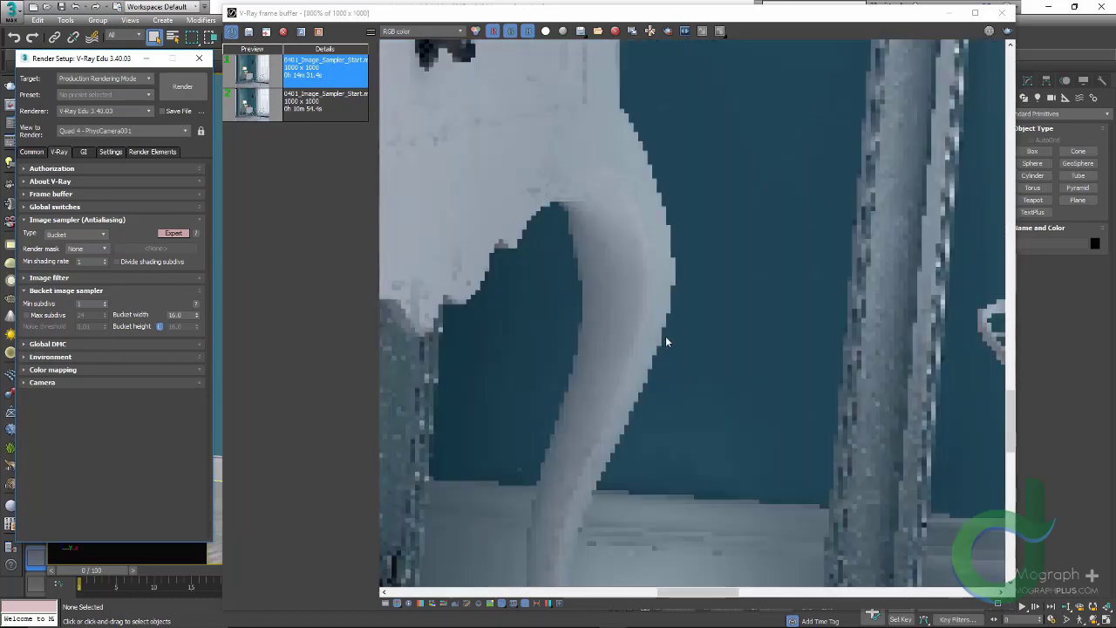
{"action": "scroll", "coordinate": [668, 340], "scroll_direction": "down", "scroll_amount": 4}
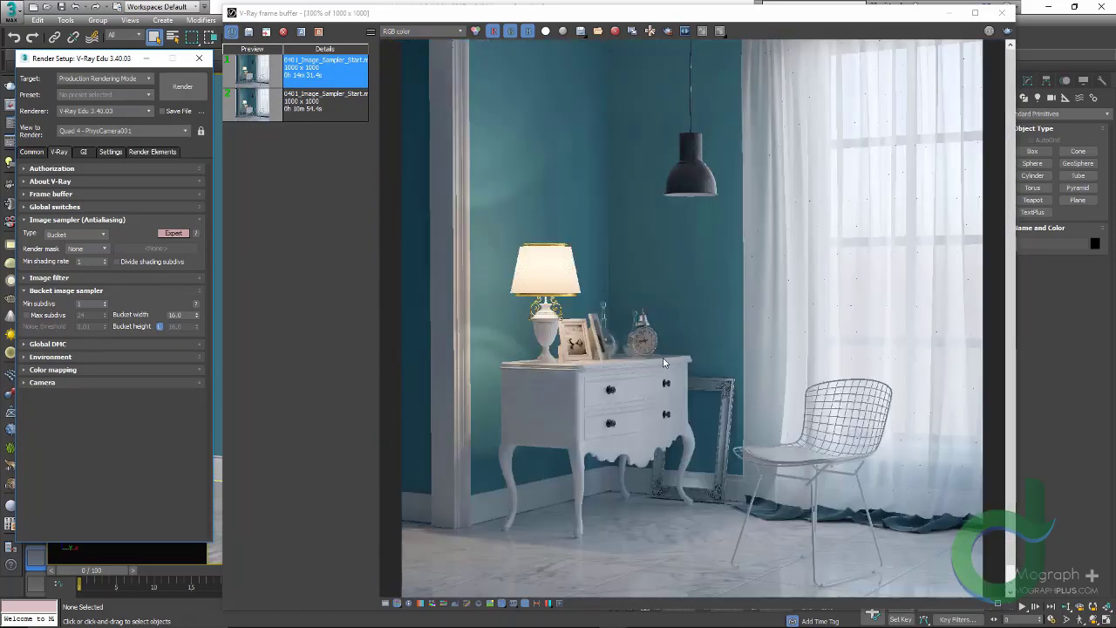
{"action": "scroll", "coordinate": [713, 421], "scroll_direction": "up", "scroll_amount": 2}
{"action": "scroll", "coordinate": [678, 473], "scroll_direction": "up", "scroll_amount": 1}
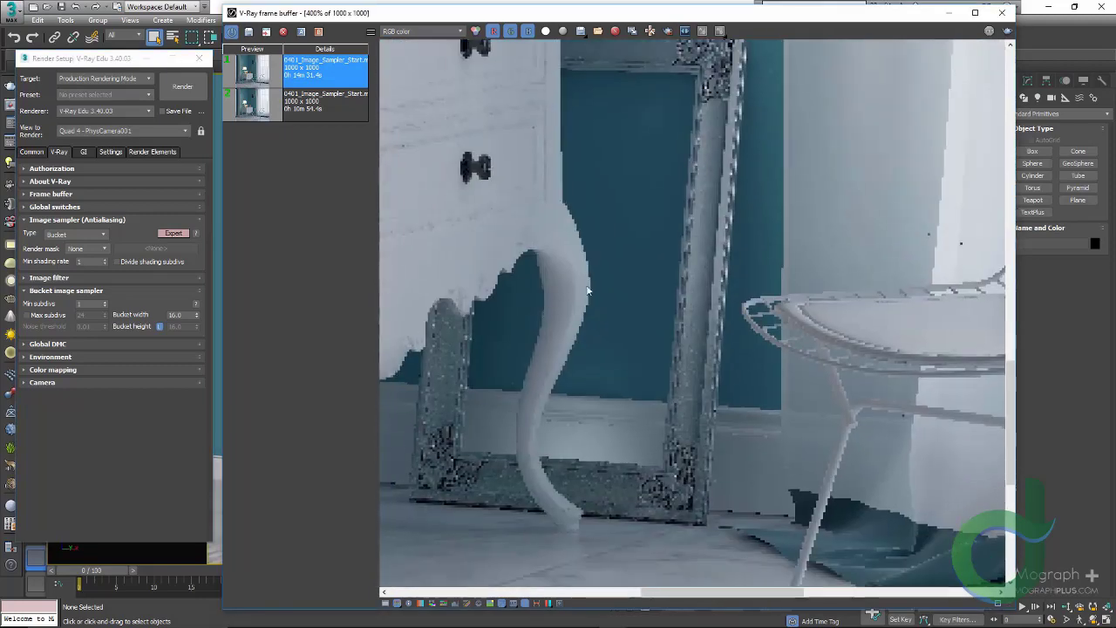
{"action": "middle_click_drag", "start_coordinate": [520, 294], "coordinate": [758, 495]}
{"action": "middle_click_drag", "start_coordinate": [557, 211], "coordinate": [709, 408]}
{"action": "middle_click_drag", "start_coordinate": [537, 176], "coordinate": [660, 440]}
{"action": "middle_click_drag", "start_coordinate": [641, 318], "coordinate": [615, 329]}
{"action": "scroll", "coordinate": [644, 344], "scroll_direction": "down", "scroll_amount": 1}
{"action": "scroll", "coordinate": [600, 257], "scroll_direction": "up", "scroll_amount": 1}
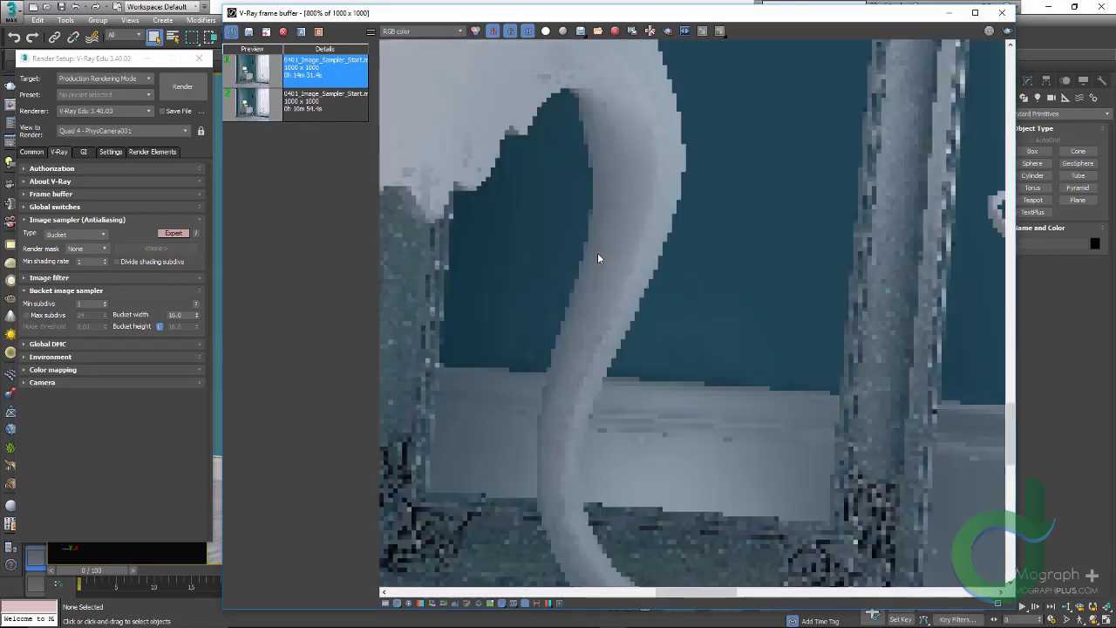
{"action": "middle_click_drag", "start_coordinate": [599, 257], "coordinate": [630, 295]}
- Compare the first and second saved renders around the dresser leg and the picture frame behind it
{"action": "double_click", "coordinate": [256, 115]}
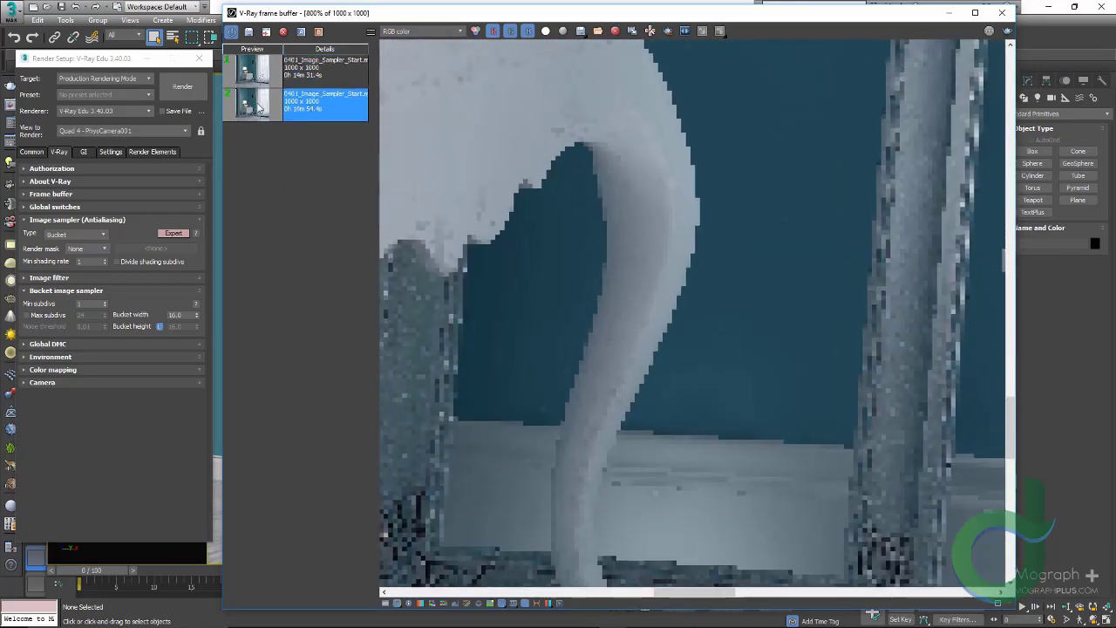
{"action": "double_click", "coordinate": [253, 69]}
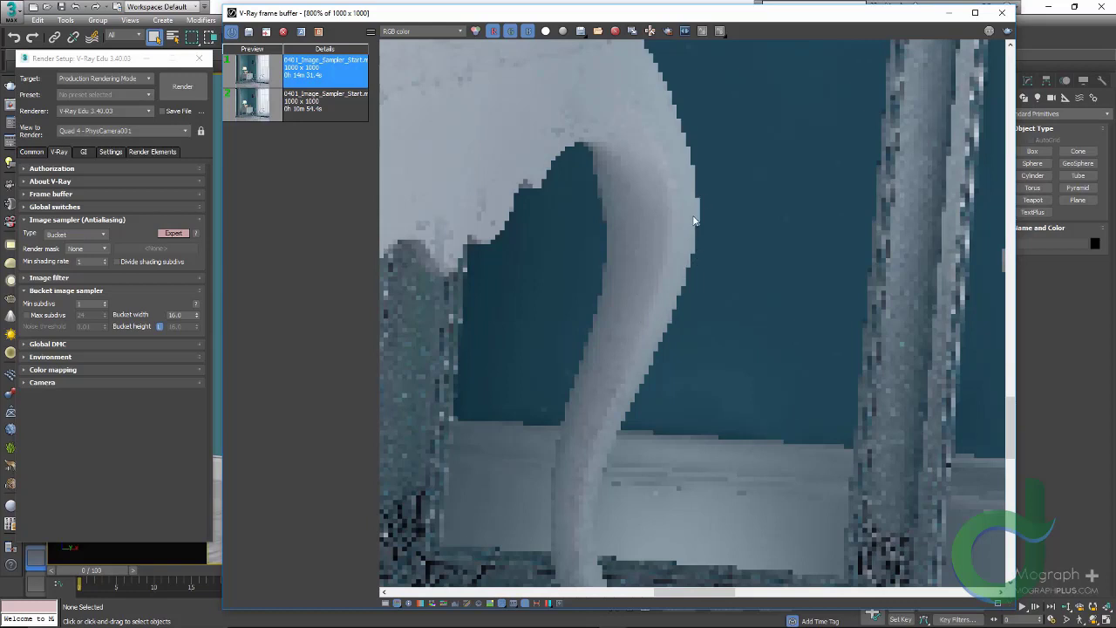
{"action": "scroll", "coordinate": [641, 388], "scroll_direction": "up", "scroll_amount": 2}
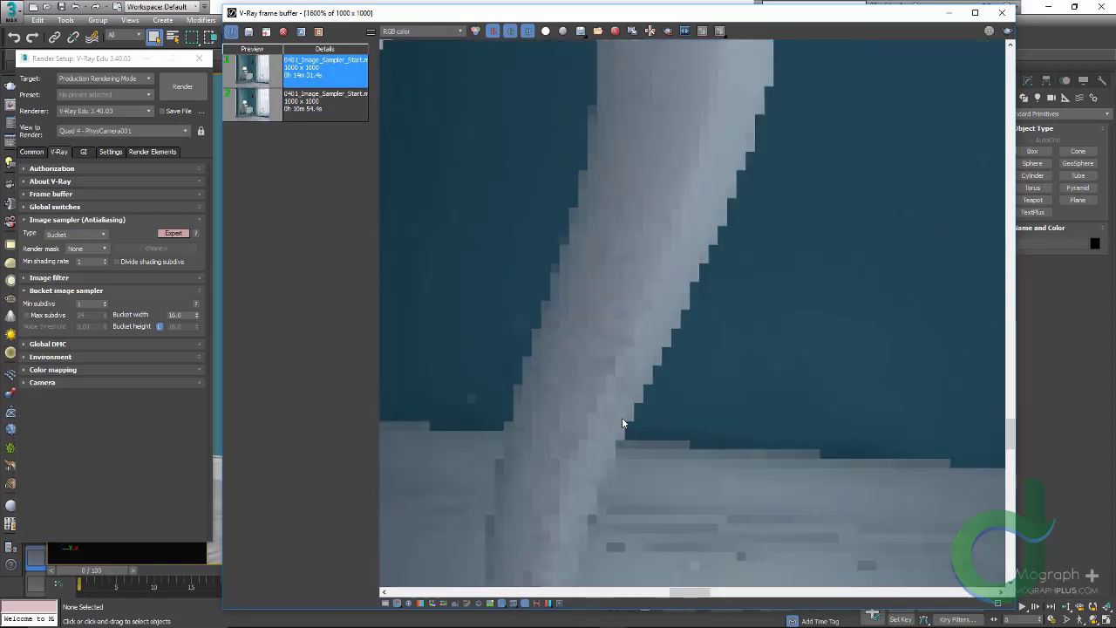
{"action": "scroll", "coordinate": [622, 417], "scroll_direction": "down", "scroll_amount": 2}
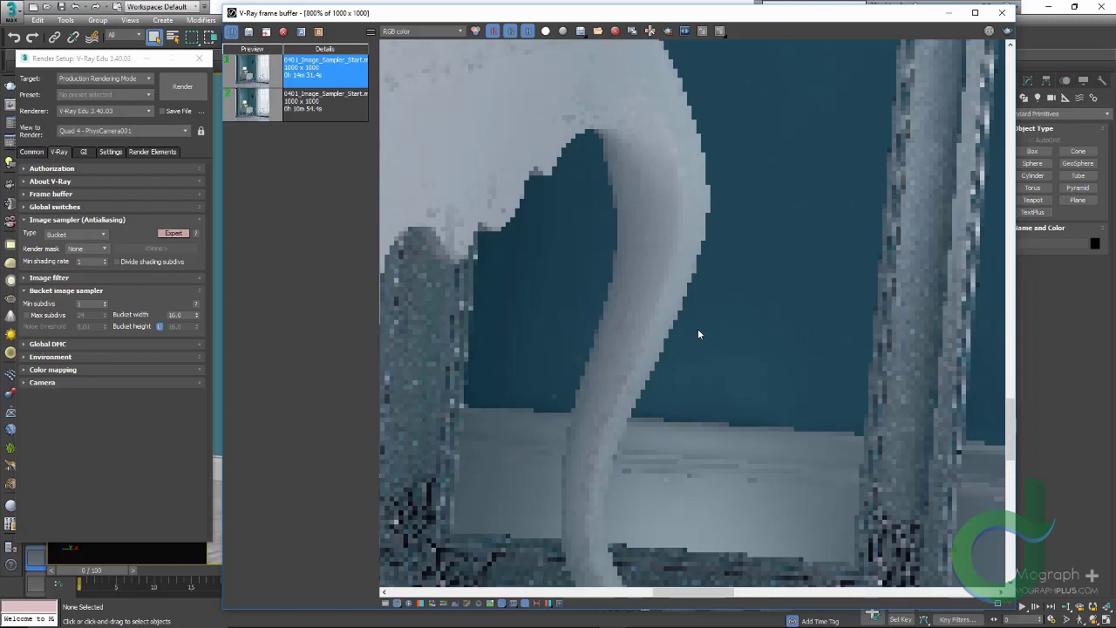
{"action": "double_click", "coordinate": [248, 110]}
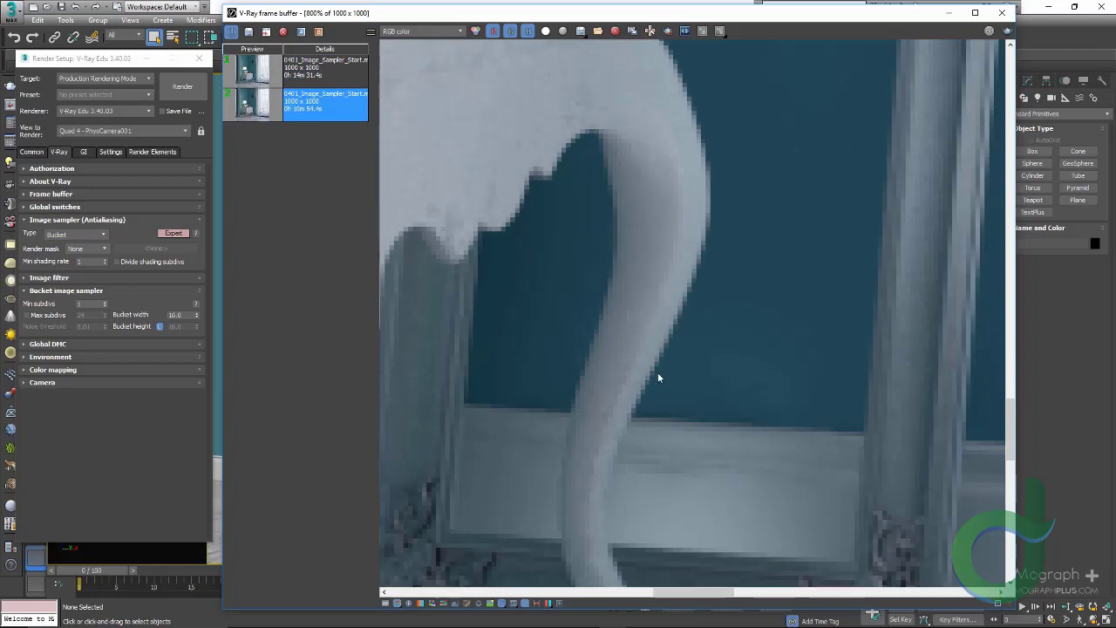
- Alternate between both saved renders at 1600% zoom to compare antialiasing along the leg's edge, ending on the first one
{"action": "scroll", "coordinate": [685, 333], "scroll_direction": "up", "scroll_amount": 1}
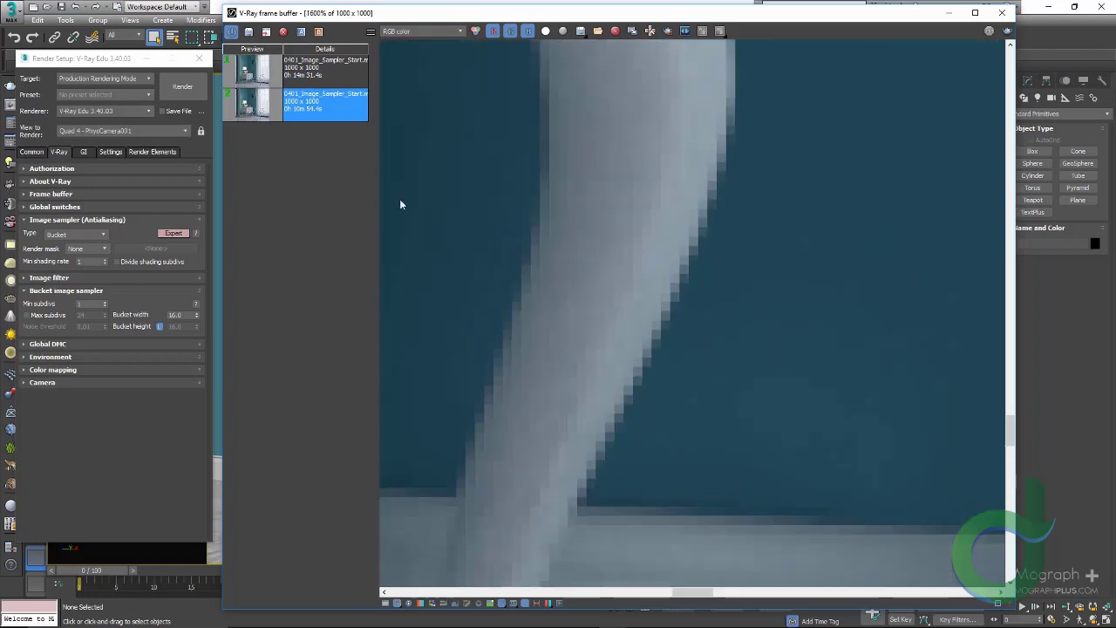
{"action": "double_click", "coordinate": [254, 75]}
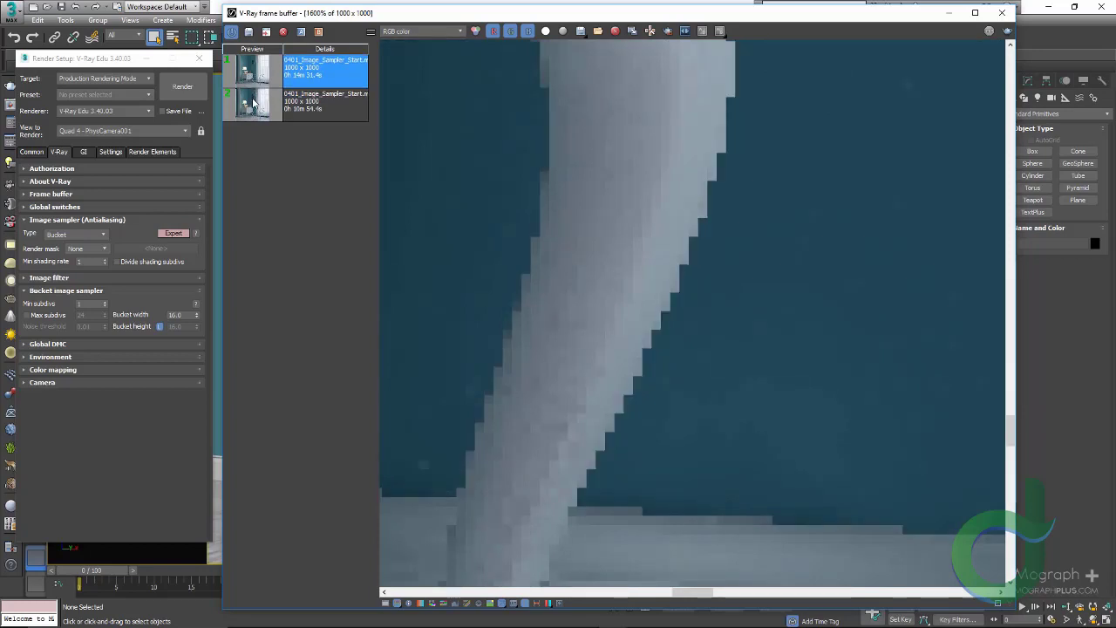
{"action": "double_click", "coordinate": [252, 107]}
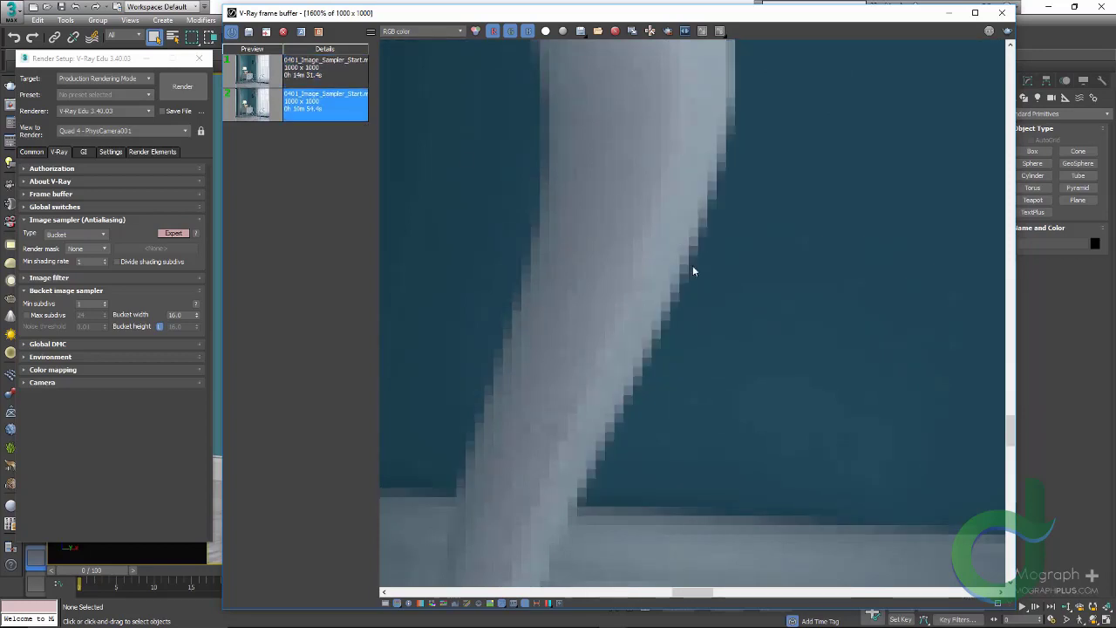
{"action": "double_click", "coordinate": [254, 77]}
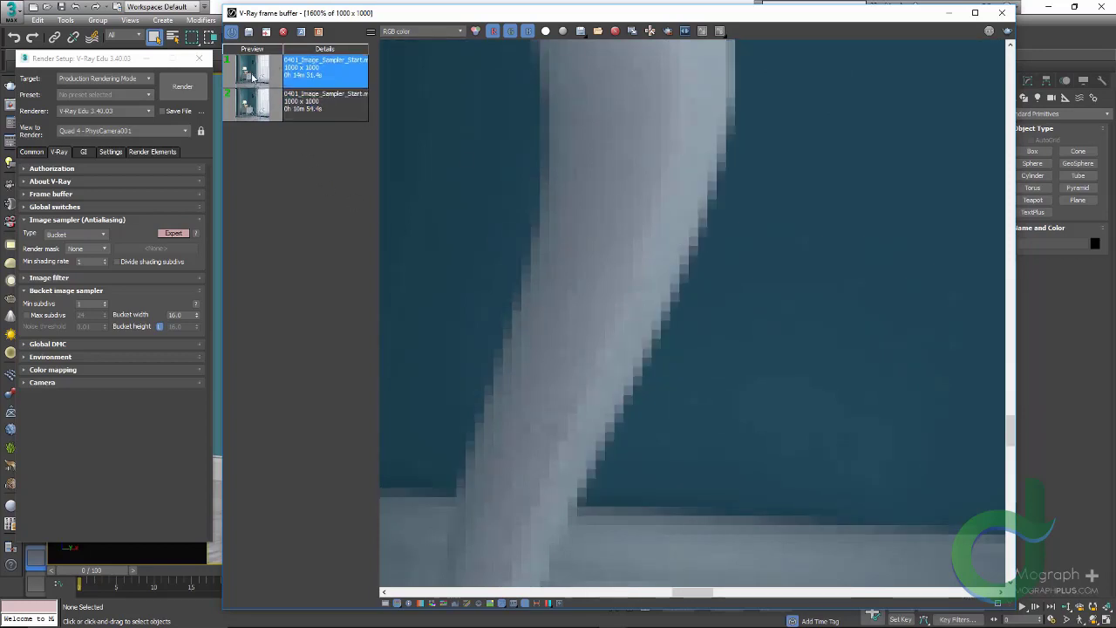
{"action": "double_click", "coordinate": [252, 107]}
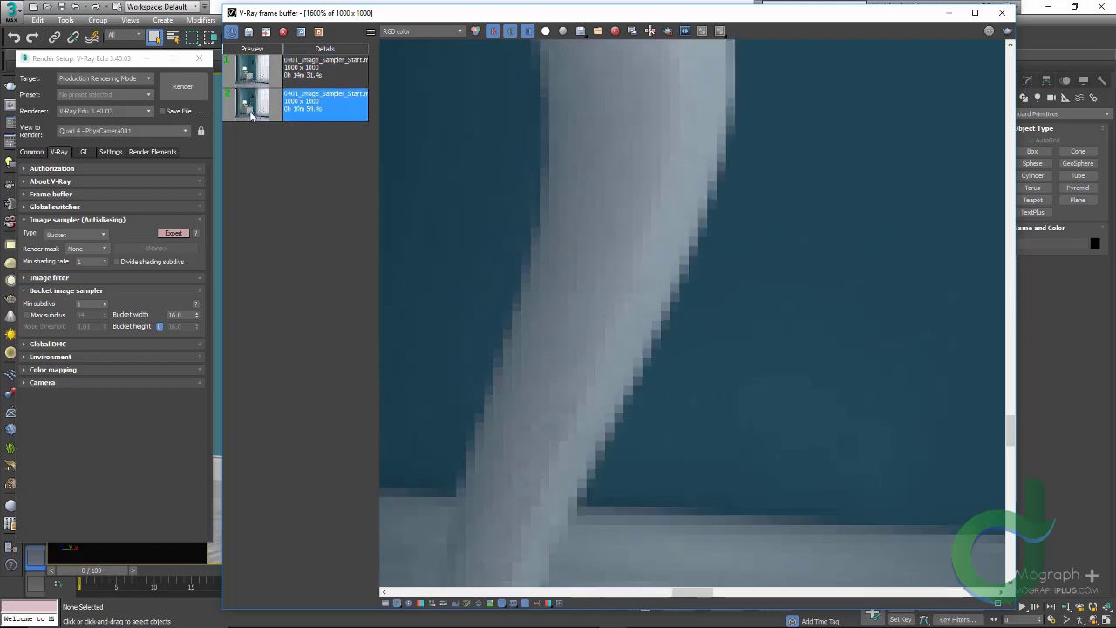
{"action": "double_click", "coordinate": [253, 76]}
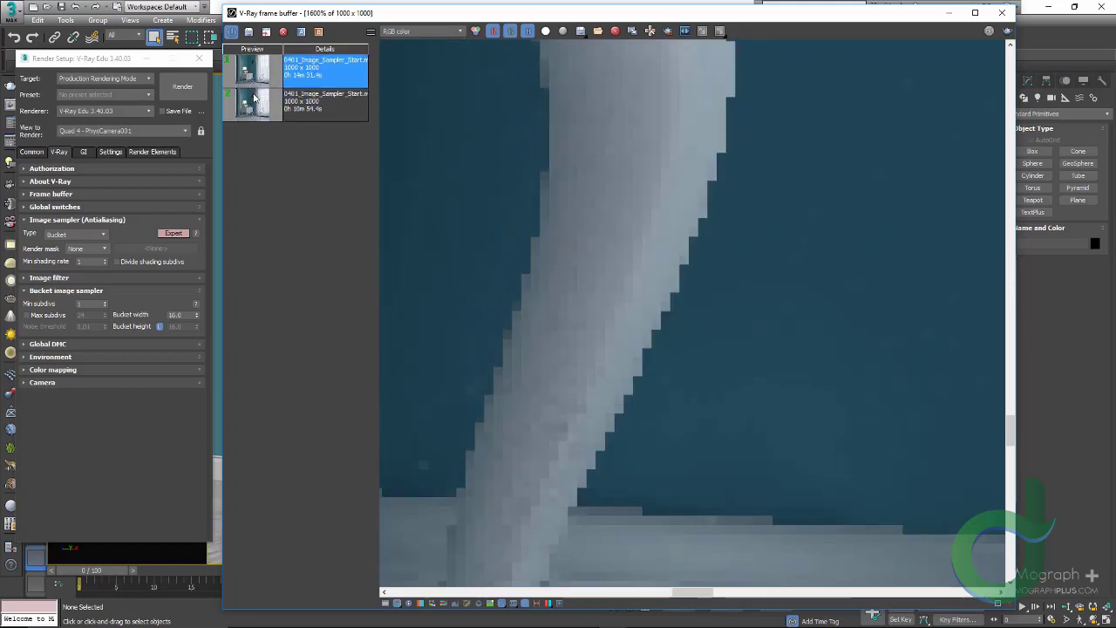
{"action": "double_click", "coordinate": [254, 106]}
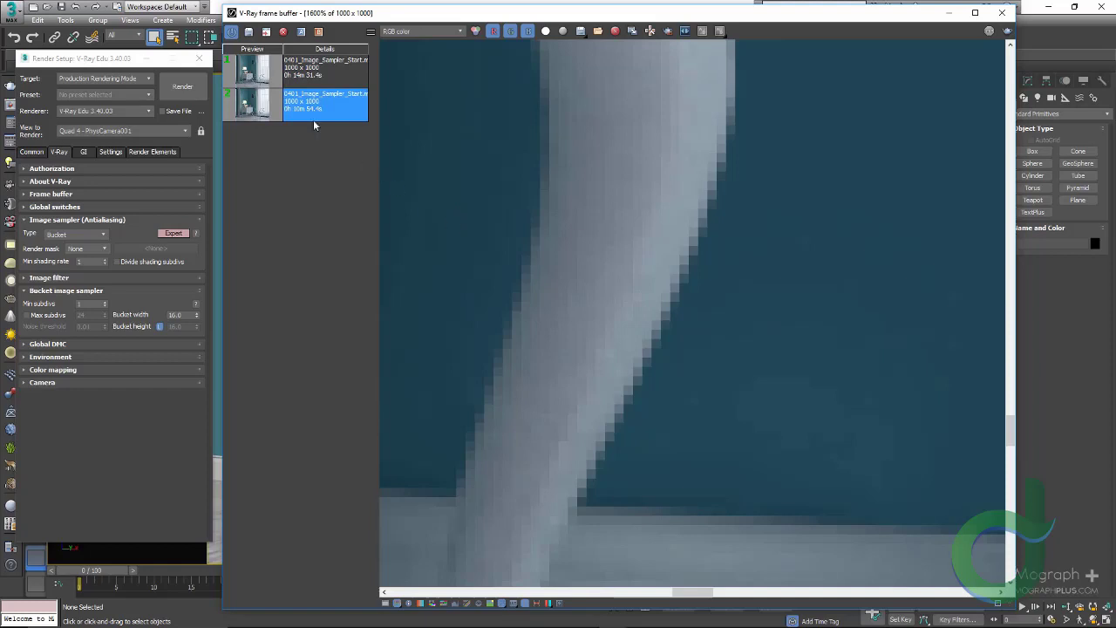
{"action": "double_click", "coordinate": [254, 73]}
{"action": "scroll", "coordinate": [553, 211], "scroll_direction": "down", "scroll_amount": 2}
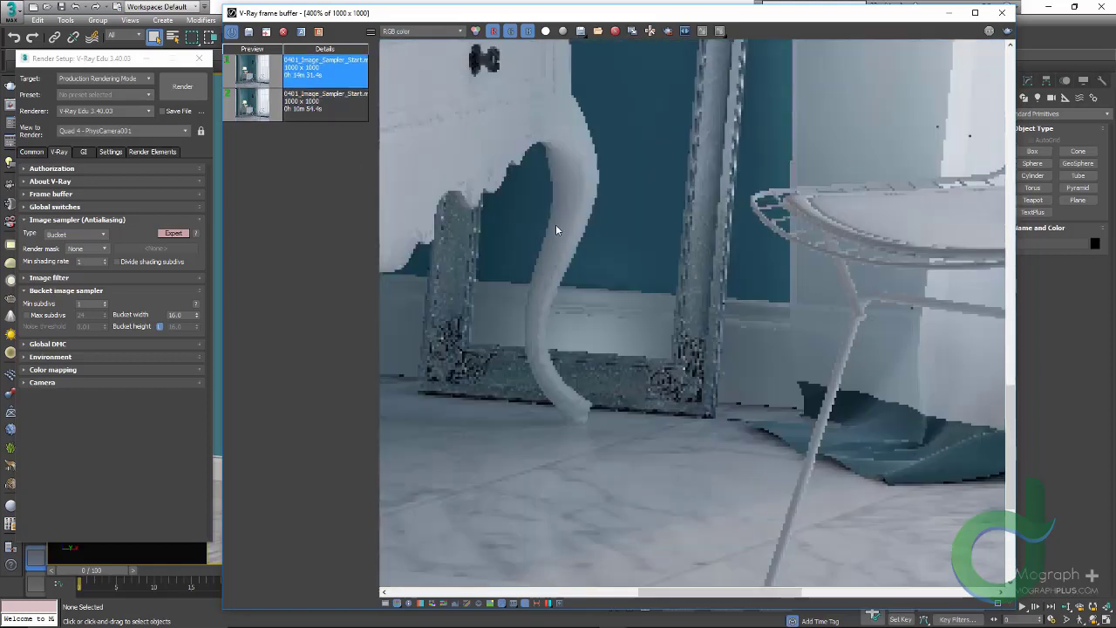
{"action": "scroll", "coordinate": [537, 215], "scroll_direction": "up", "scroll_amount": 1}
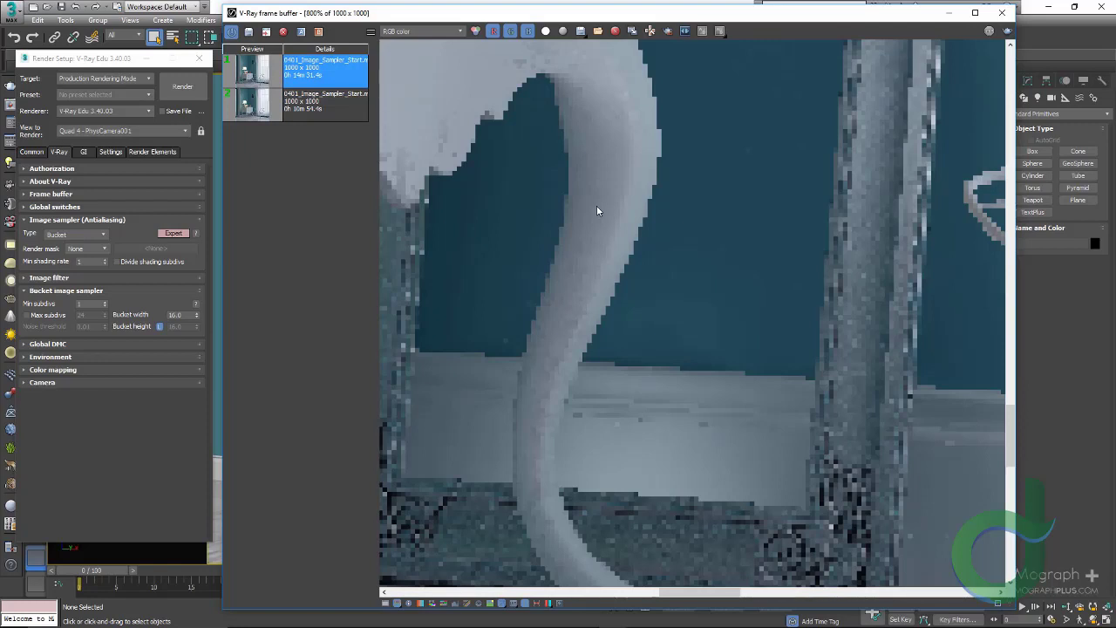
- Enable Max subdivs for the bucket image sampler, set it to 50, and keep the sampler type on Bucket
{"action": "left_click", "coordinate": [71, 311]}
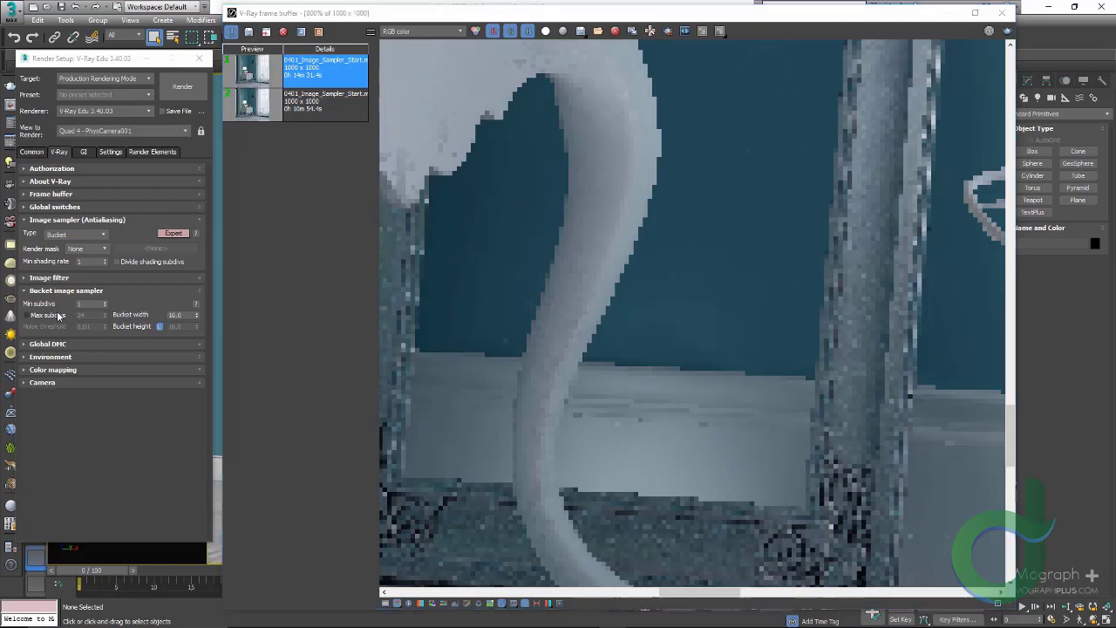
{"action": "double_click", "coordinate": [92, 316]}
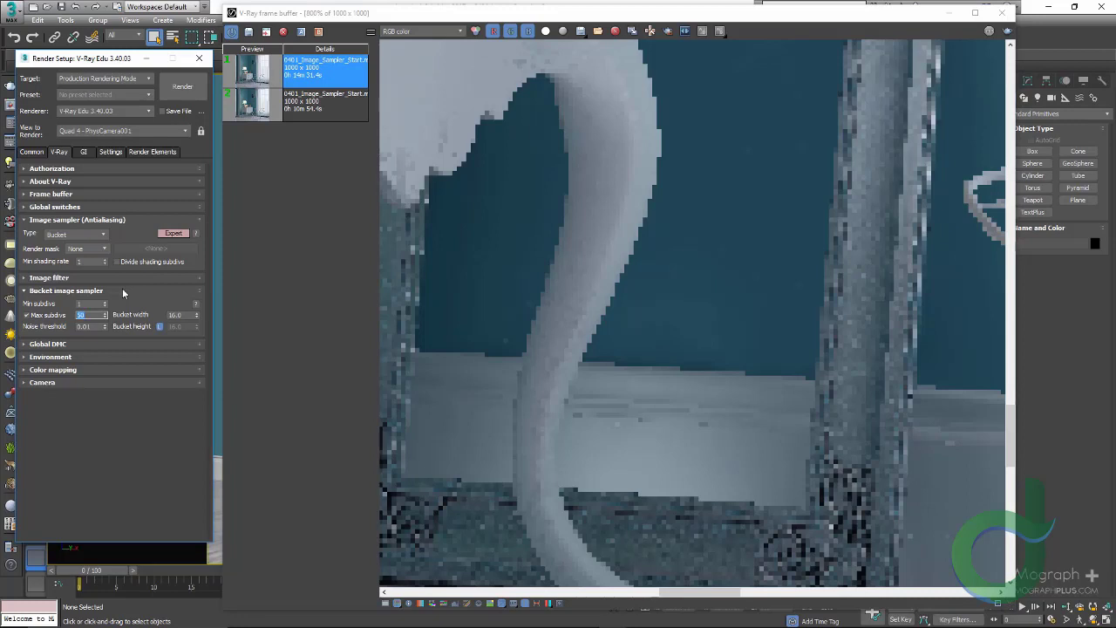
{"action": "left_click", "coordinate": [102, 235]}
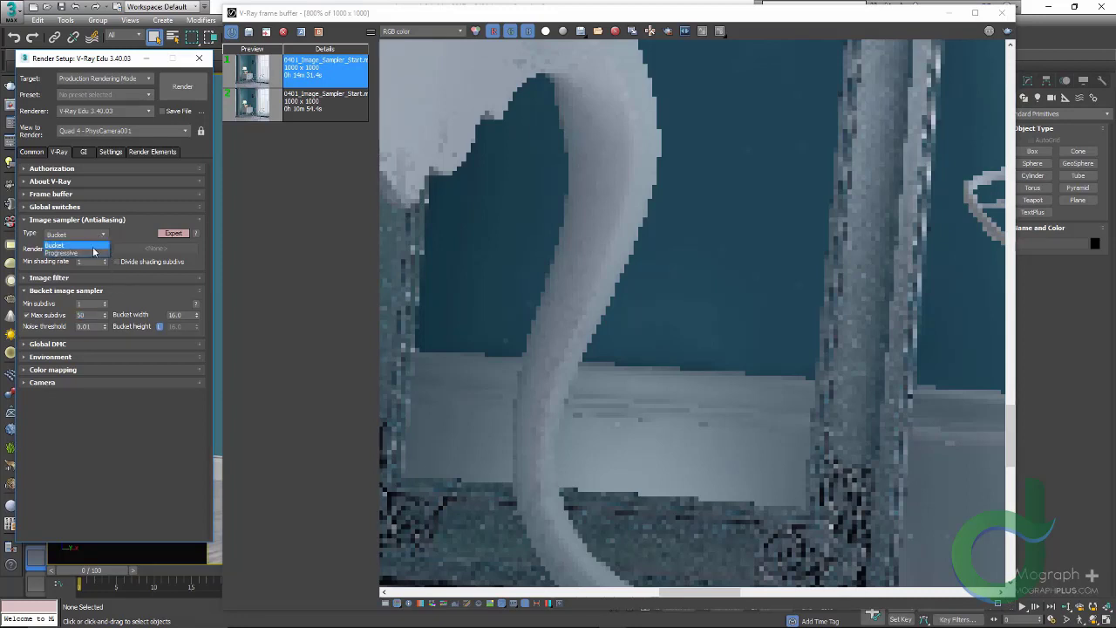
{"action": "left_click", "coordinate": [93, 247]}
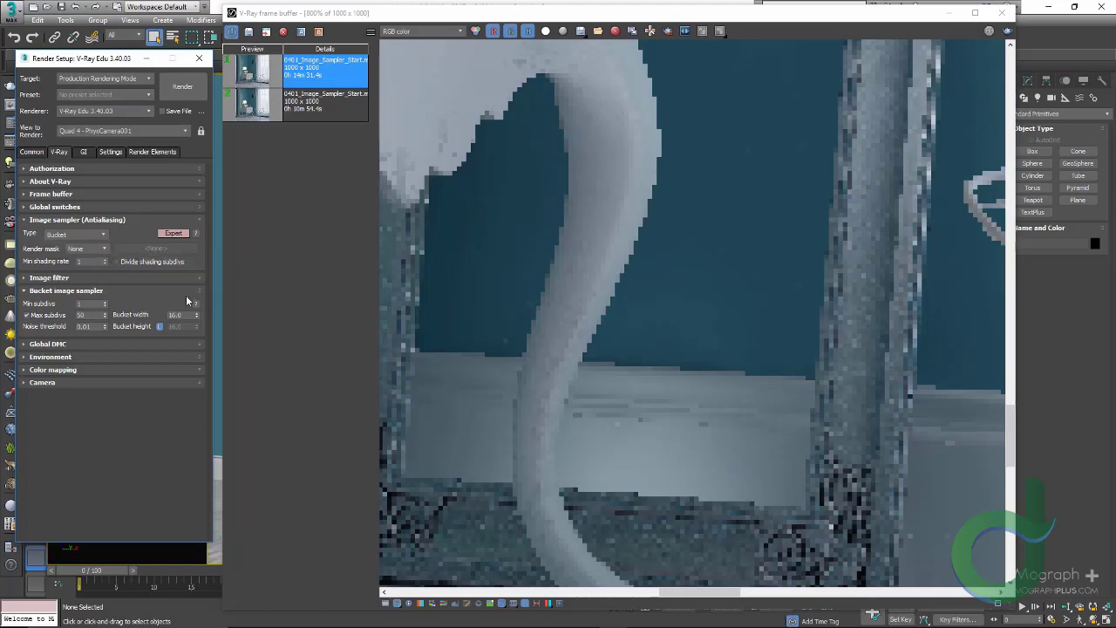
- View the whole first render at 100% and select the second saved render in the history
{"action": "scroll", "coordinate": [502, 325], "scroll_direction": "down", "scroll_amount": 5}
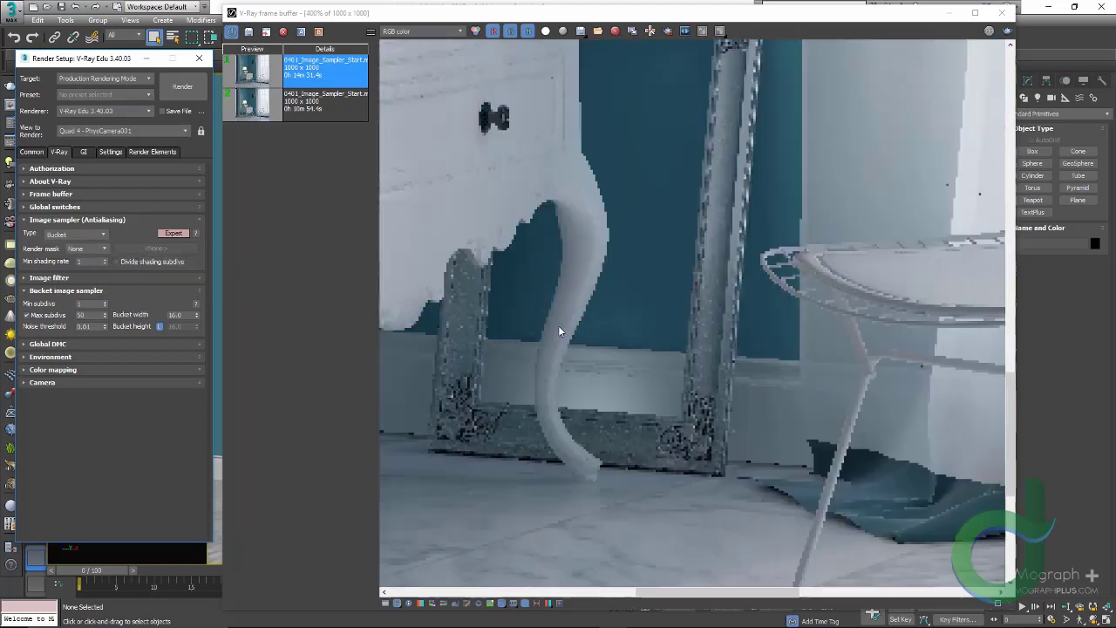
{"action": "scroll", "coordinate": [583, 321], "scroll_direction": "down", "scroll_amount": 2}
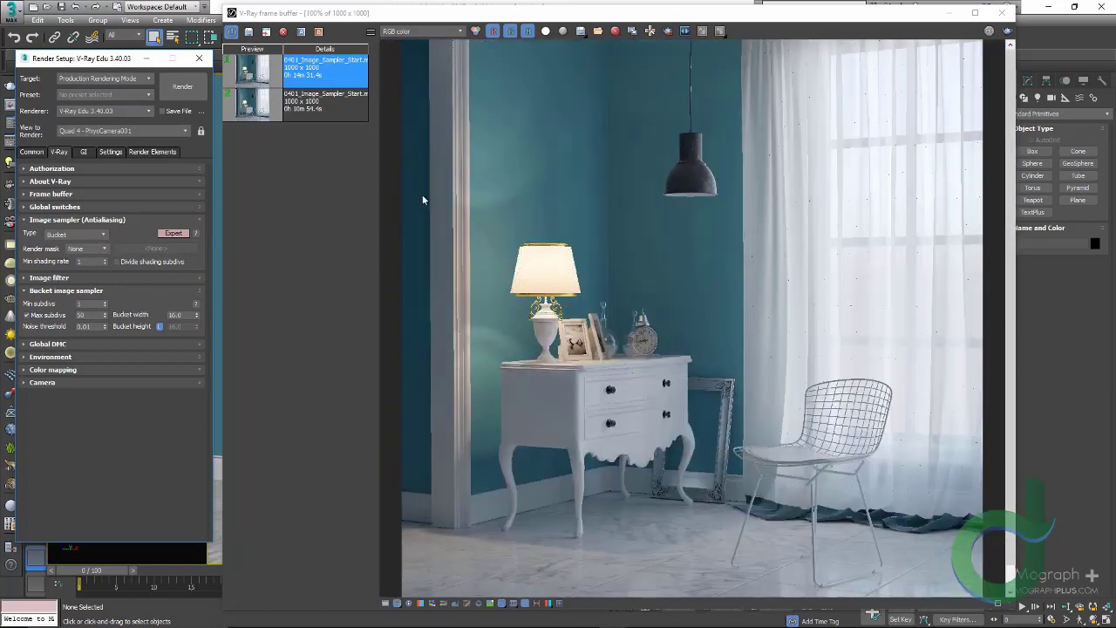
{"action": "left_click", "coordinate": [262, 110]}
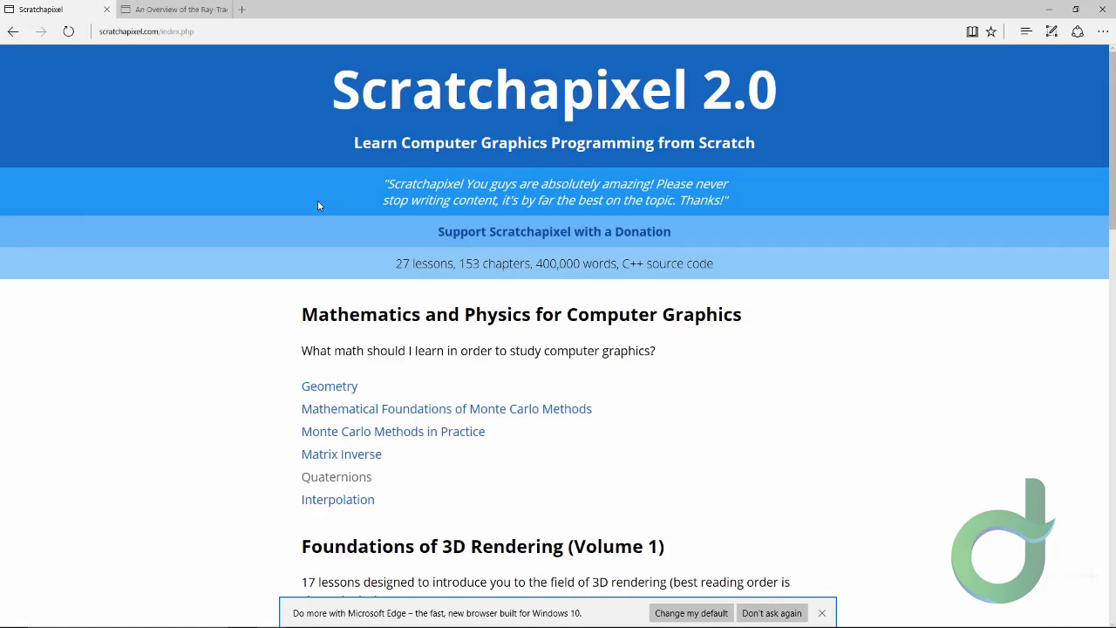
- Look through the Scratchapixel lesson list, including the Foundations of 3D Rendering (Volume 1) section
{"action": "scroll", "coordinate": [318, 204], "scroll_direction": "down", "scroll_amount": 2}
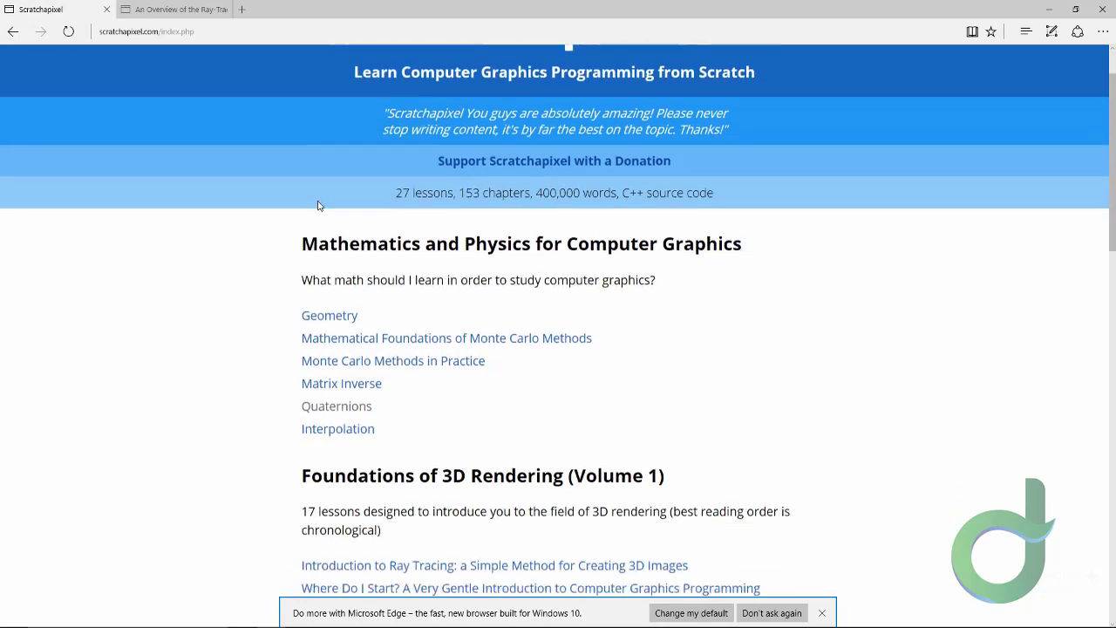
{"action": "scroll", "coordinate": [610, 248], "scroll_direction": "down", "scroll_amount": 1}
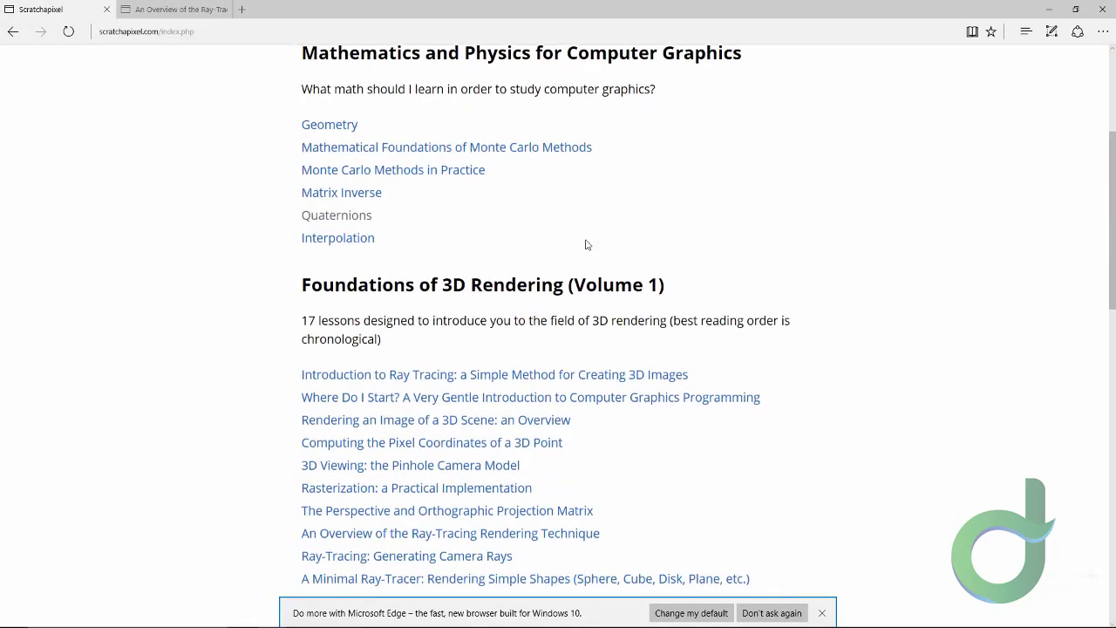
{"action": "scroll", "coordinate": [663, 244], "scroll_direction": "down", "scroll_amount": 1}
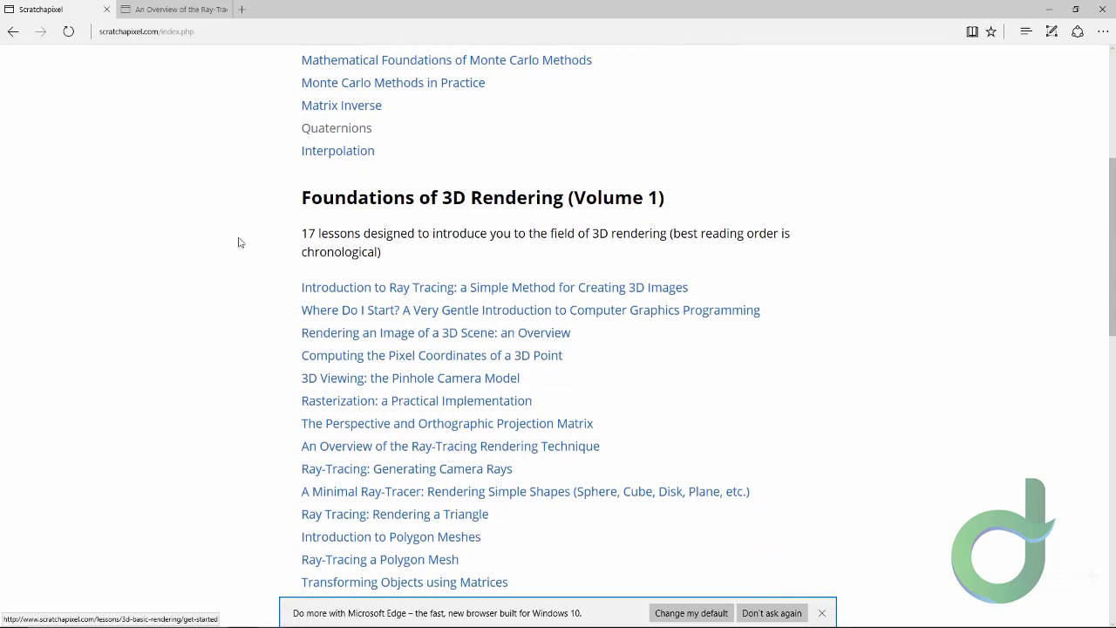
- Skim the article "An Overview of the Ray-Tracing Rendering Technique" through to its closing section and close all browser tabs
{"action": "left_click", "coordinate": [173, 7]}
{"action": "scroll", "coordinate": [345, 310], "scroll_direction": "down", "scroll_amount": 15}
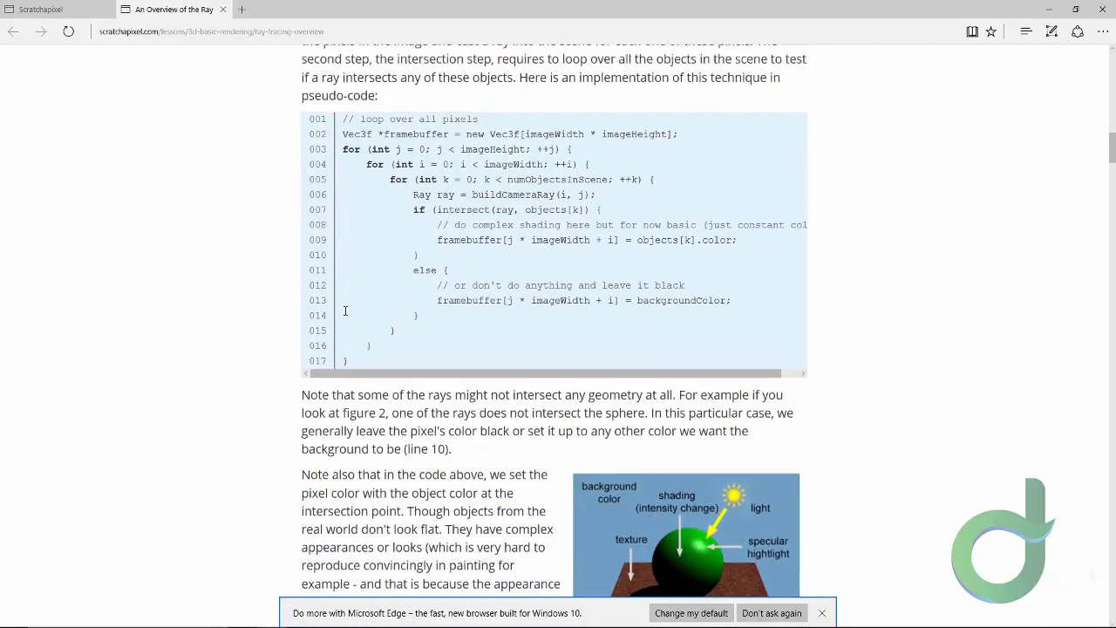
{"action": "scroll", "coordinate": [345, 310], "scroll_direction": "up", "scroll_amount": 10}
{"action": "scroll", "coordinate": [346, 314], "scroll_direction": "up", "scroll_amount": 6}
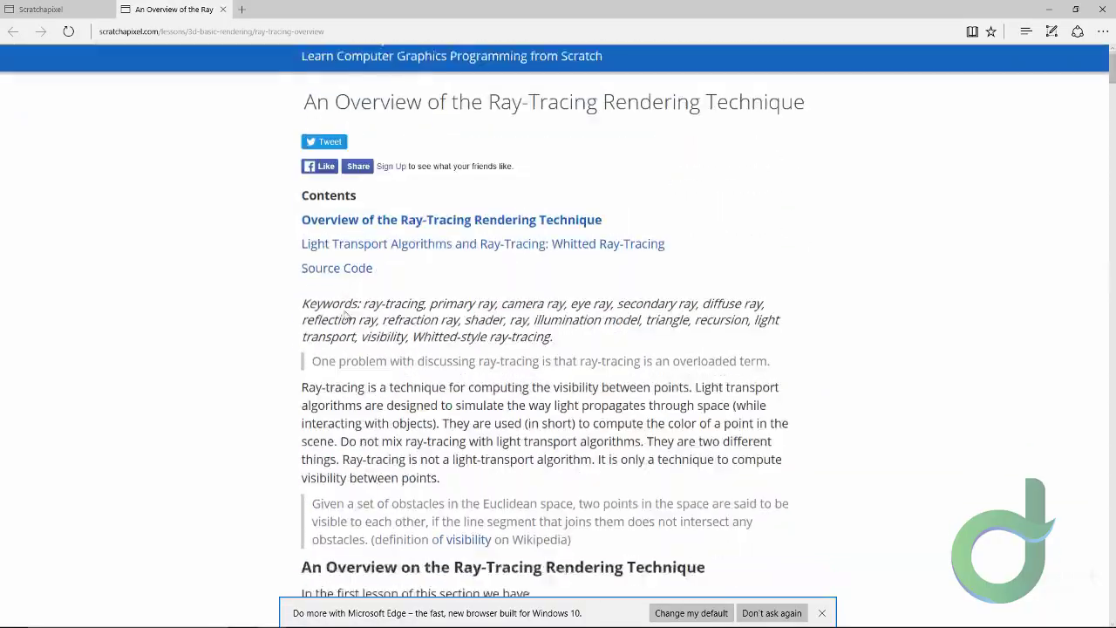
{"action": "scroll", "coordinate": [345, 314], "scroll_direction": "down", "scroll_amount": 12}
{"action": "scroll", "coordinate": [345, 314], "scroll_direction": "down", "scroll_amount": 15}
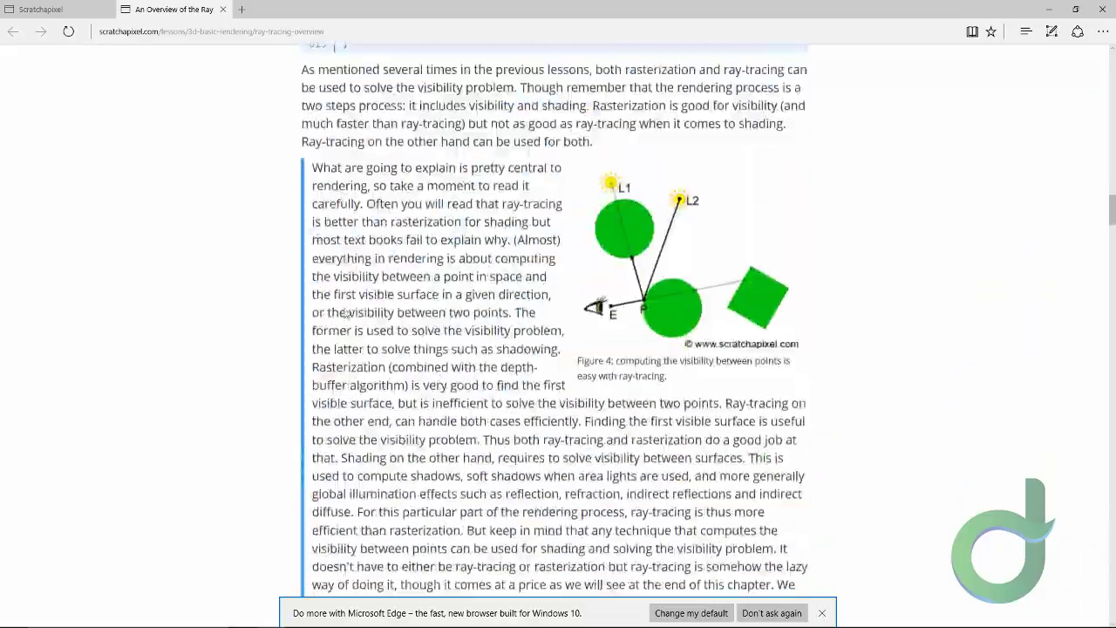
{"action": "scroll", "coordinate": [345, 312], "scroll_direction": "down", "scroll_amount": 20}
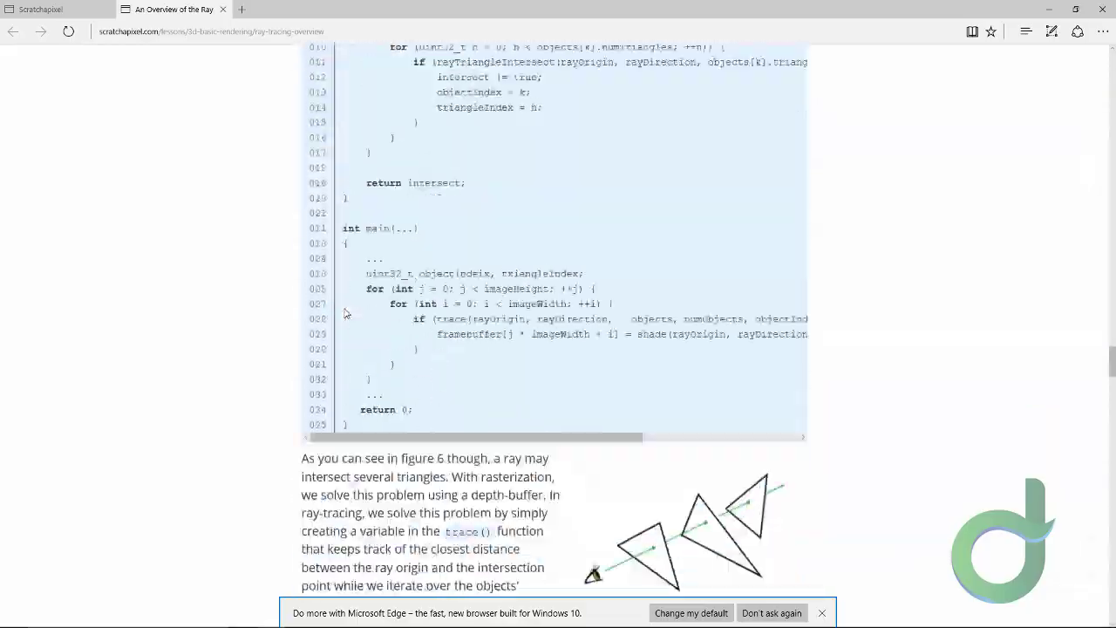
{"action": "scroll", "coordinate": [345, 313], "scroll_direction": "down", "scroll_amount": 20}
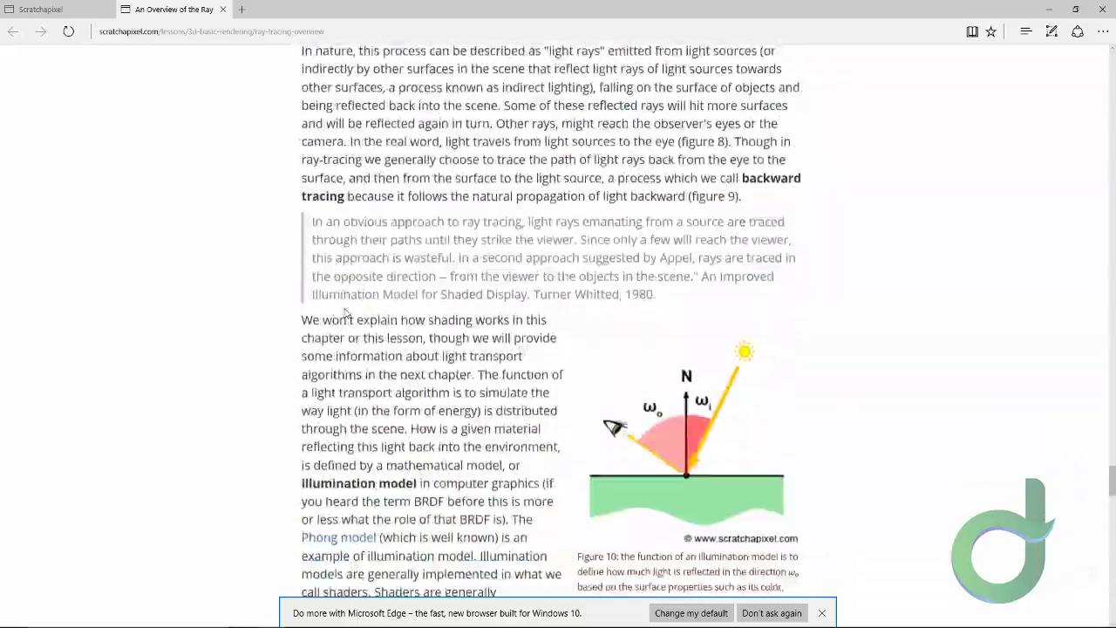
{"action": "scroll", "coordinate": [345, 312], "scroll_direction": "down", "scroll_amount": 10}
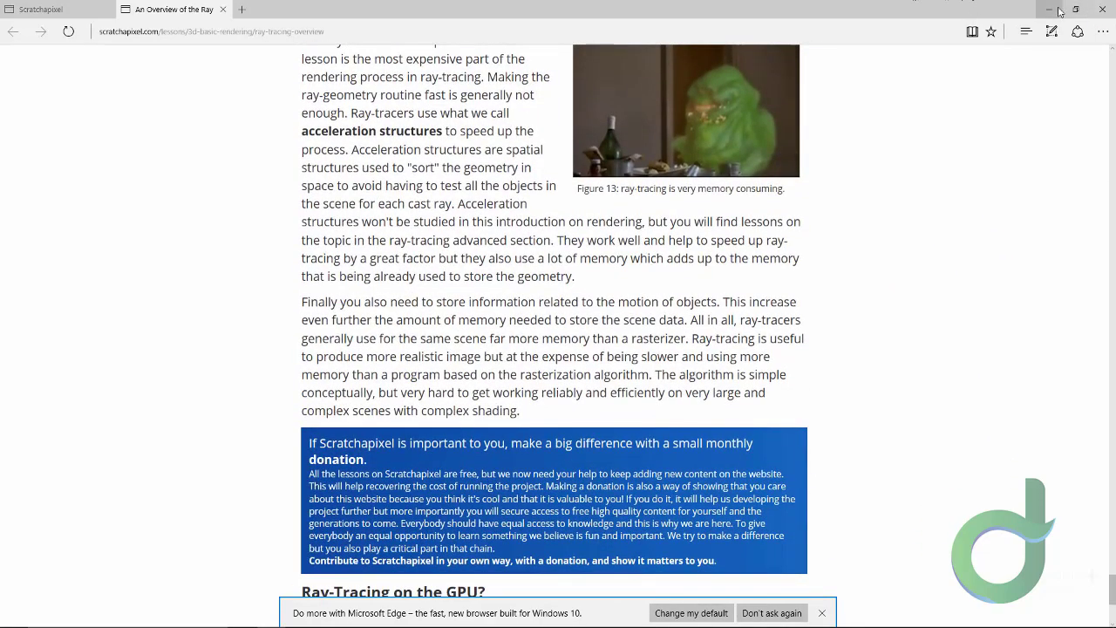
{"action": "left_click", "coordinate": [1106, 11]}
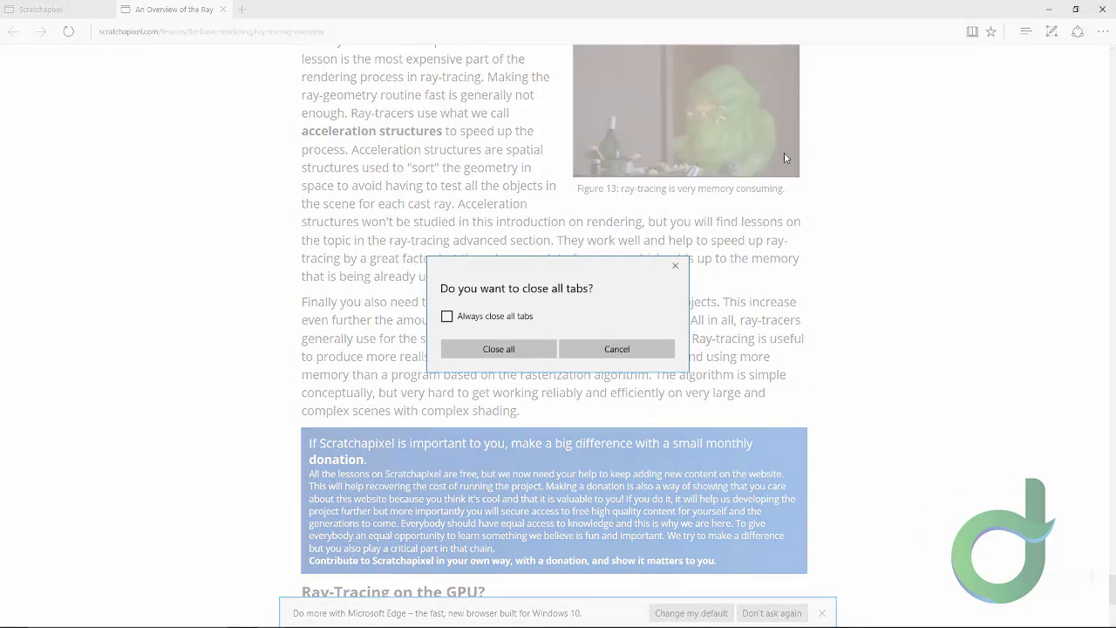
{"action": "left_click", "coordinate": [489, 349]}
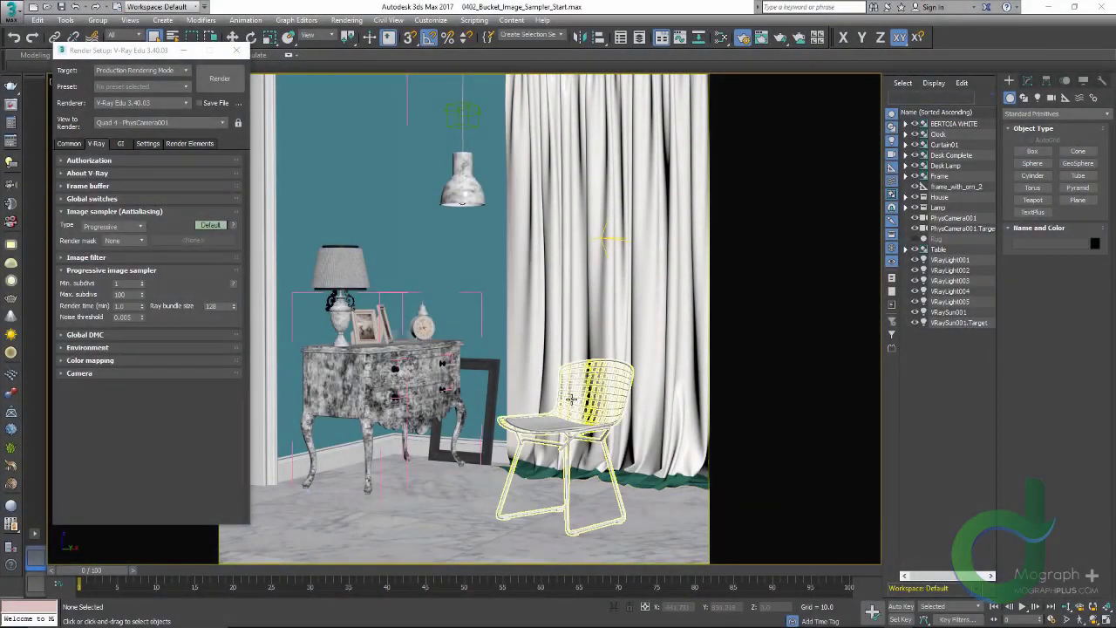
- Check the available image sampler types, show the Rug object in the scene and hide it again
{"action": "left_click", "coordinate": [133, 227]}
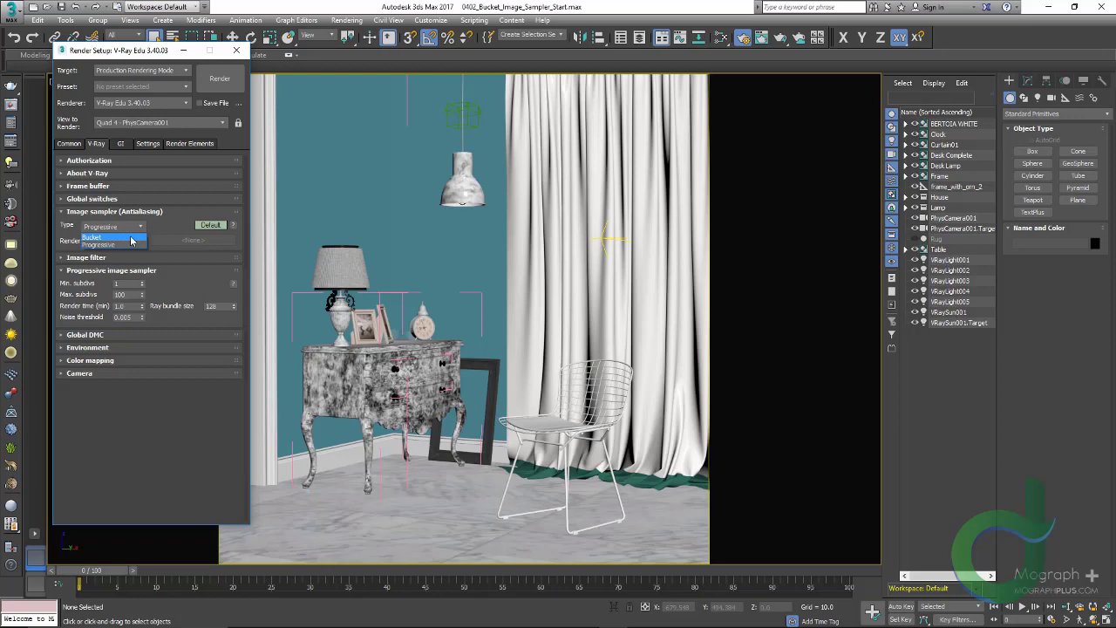
{"action": "left_click", "coordinate": [190, 429]}
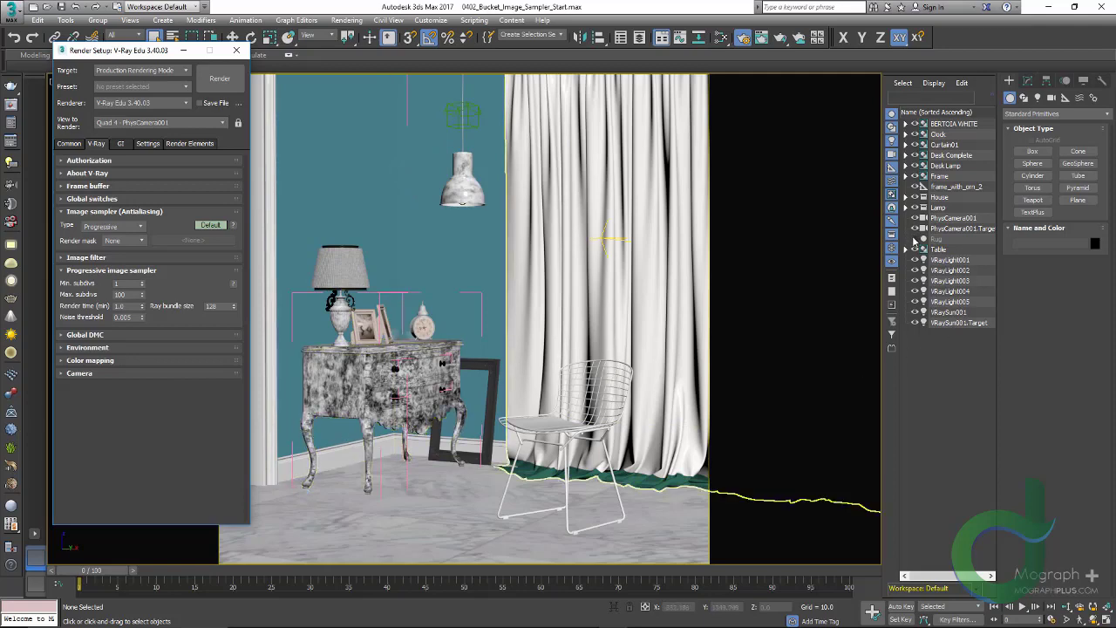
{"action": "left_click", "coordinate": [915, 239]}
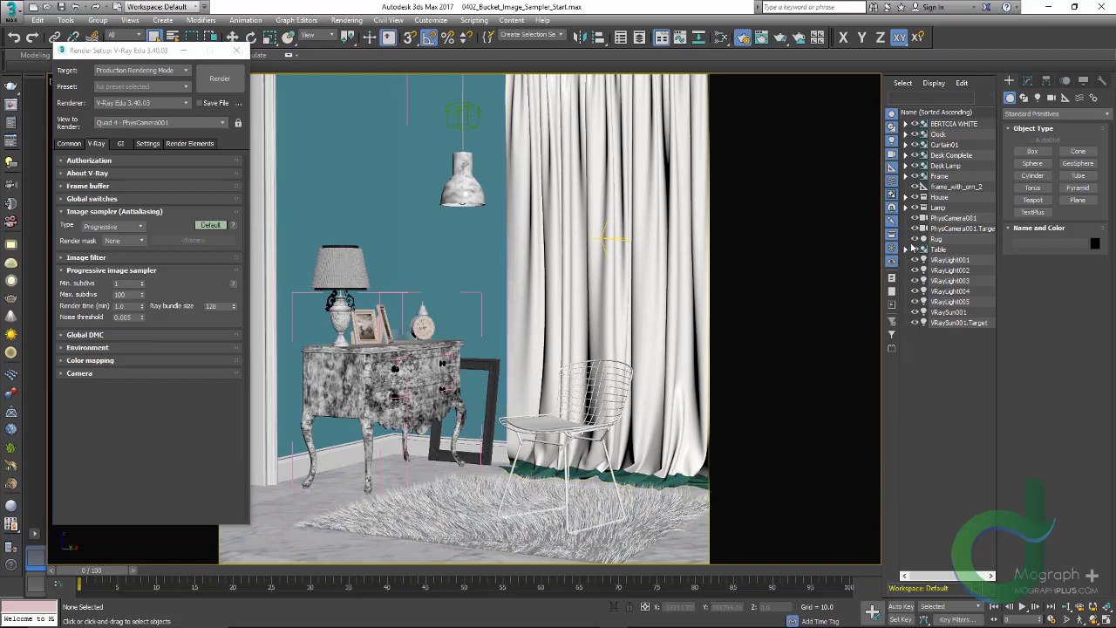
{"action": "left_click", "coordinate": [914, 239]}
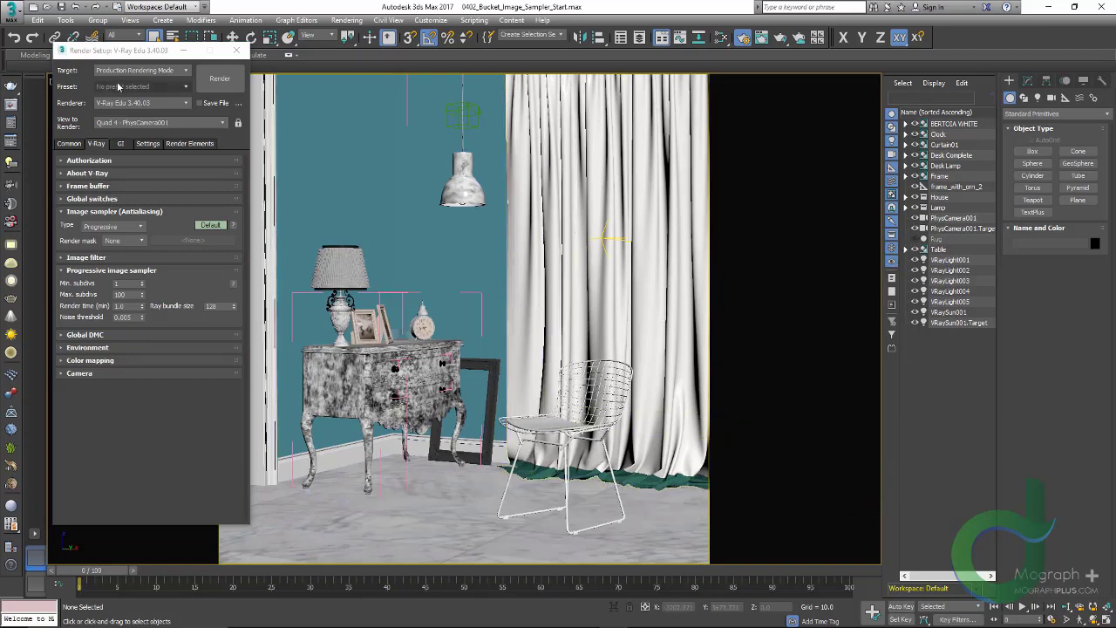
- Switch all V-Ray render settings rollouts to Expert mode
{"action": "left_click_drag", "start_coordinate": [155, 56], "coordinate": [155, 65]}
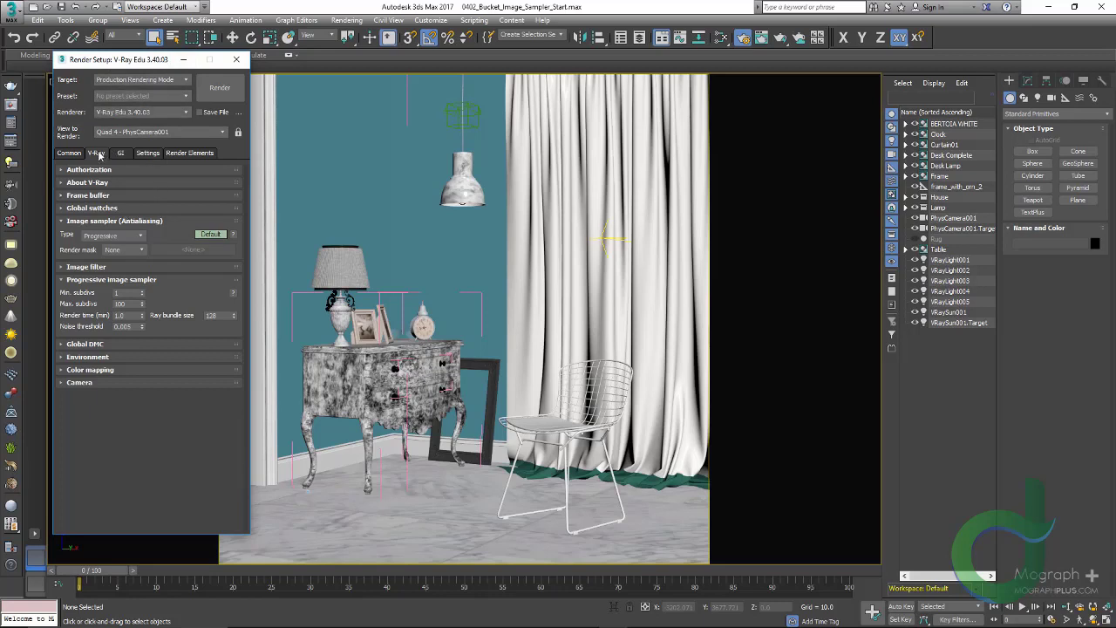
{"action": "left_click", "coordinate": [112, 222]}
{"action": "left_click", "coordinate": [111, 222]}
{"action": "right_click", "coordinate": [210, 236]}
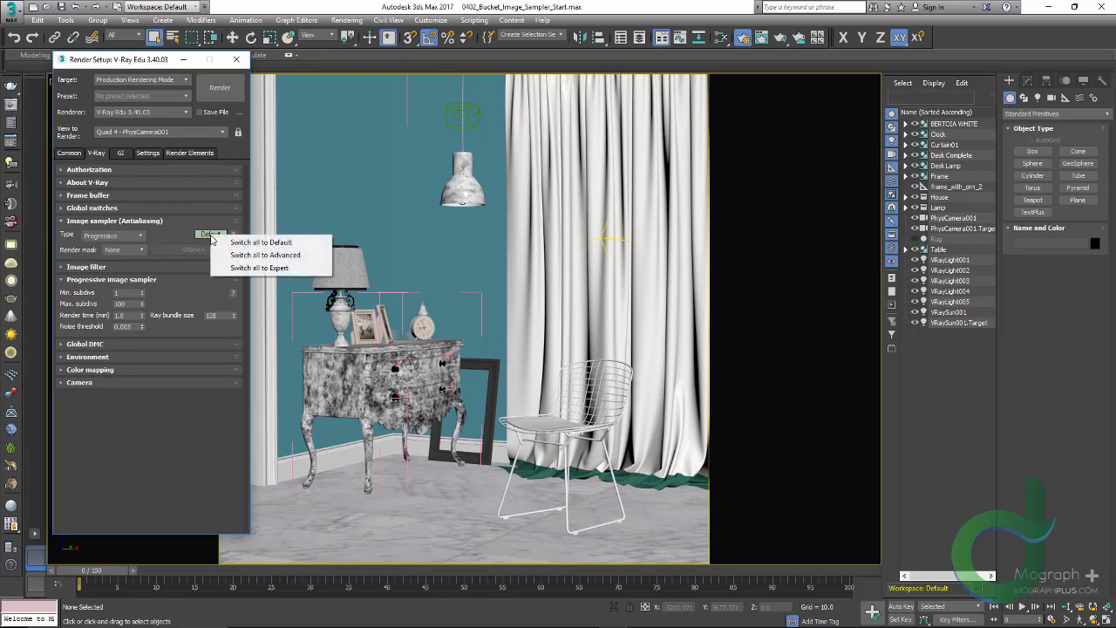
{"action": "left_click", "coordinate": [287, 268]}
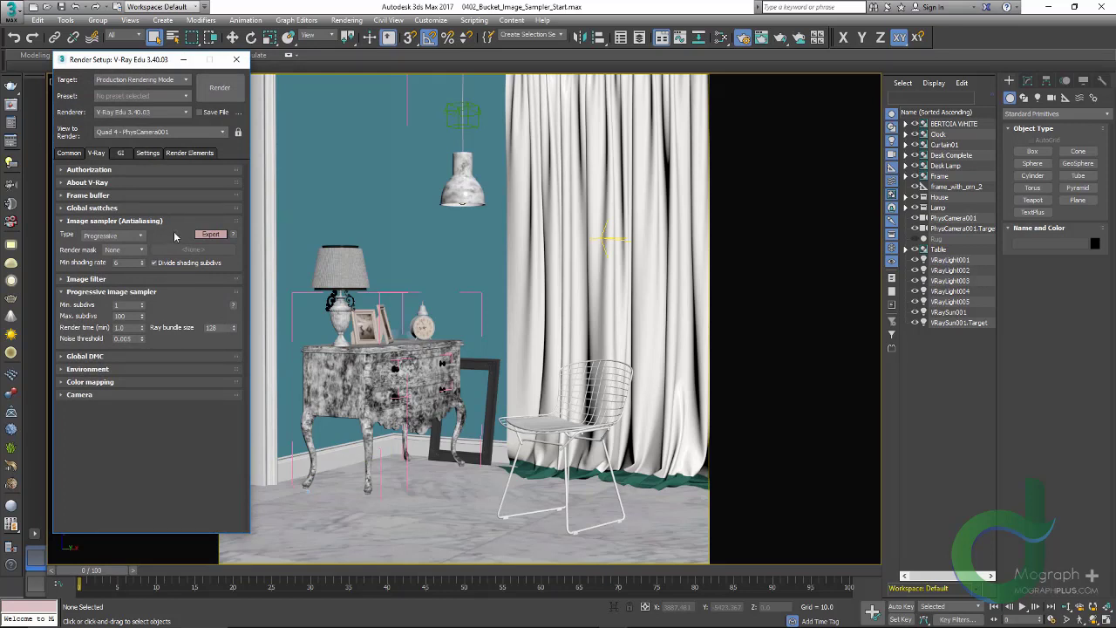
- Set the image sampler type to Bucket
{"action": "left_click", "coordinate": [129, 236]}
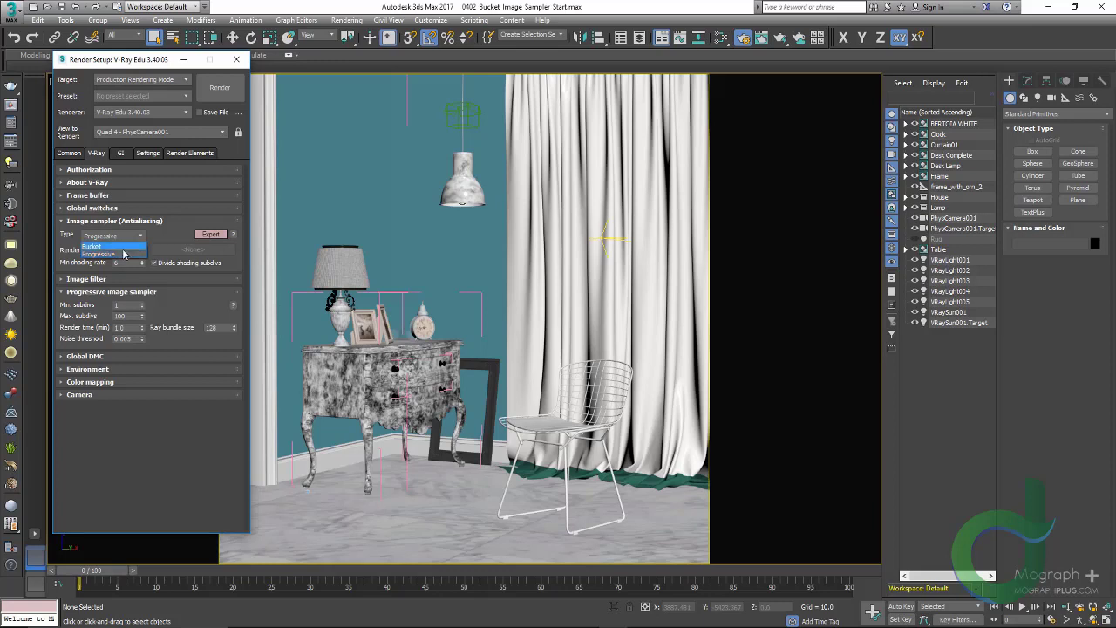
{"action": "left_click", "coordinate": [122, 254]}
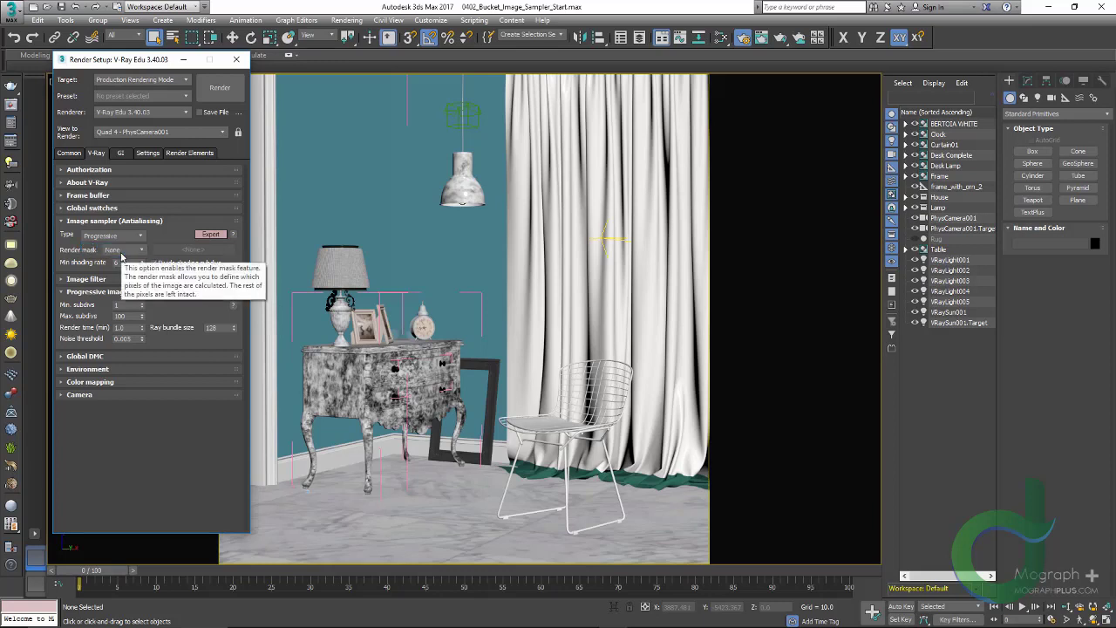
{"action": "left_click", "coordinate": [131, 237]}
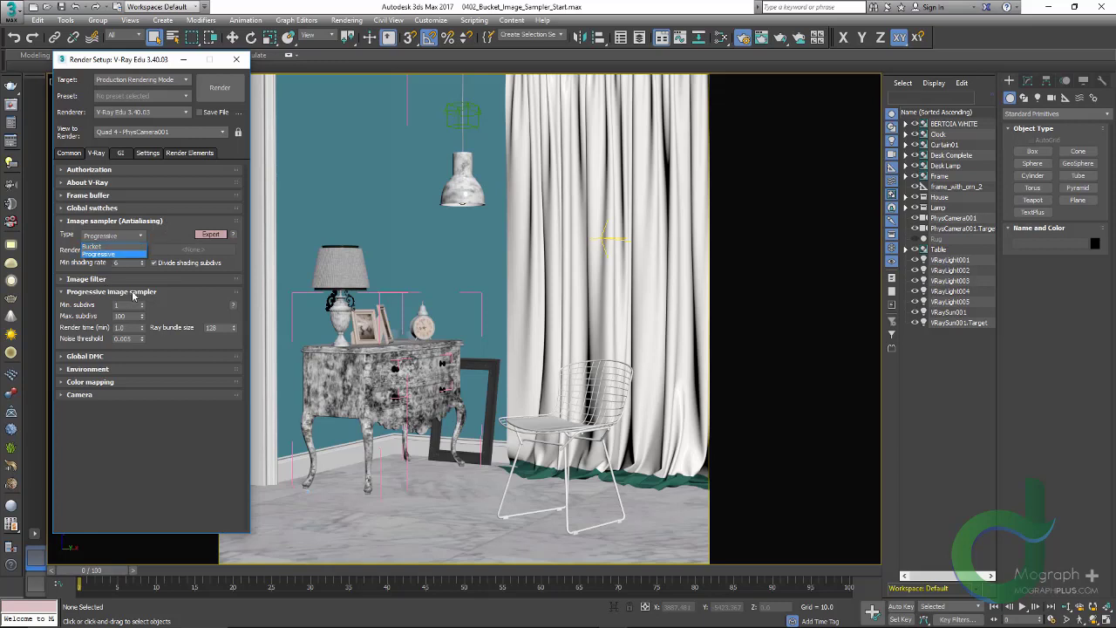
{"action": "left_click", "coordinate": [105, 253]}
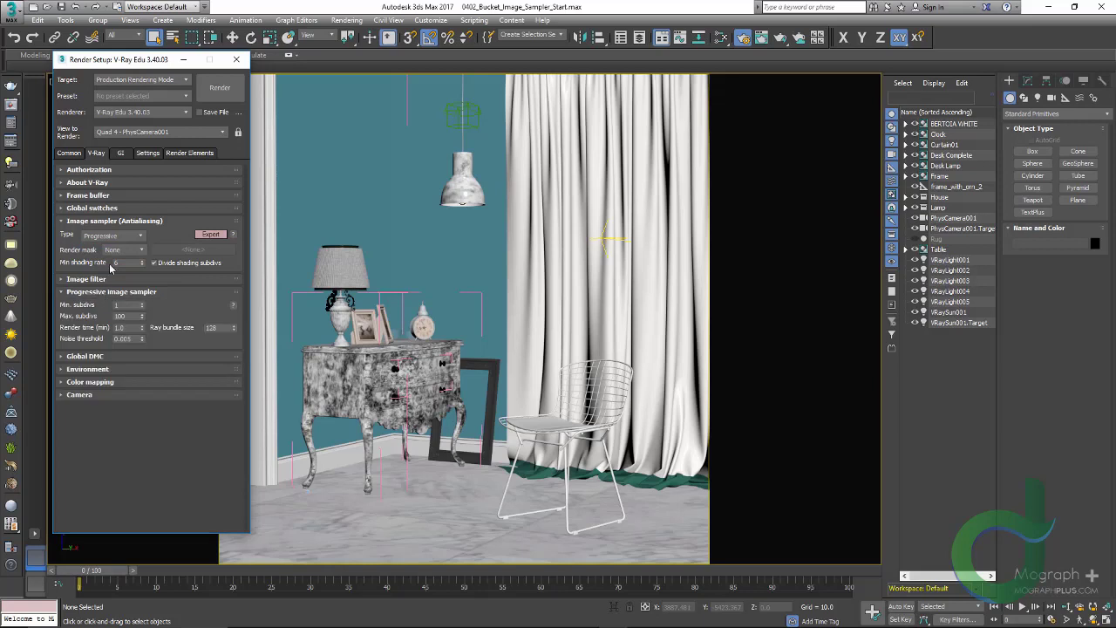
{"action": "left_click", "coordinate": [119, 236]}
{"action": "left_click", "coordinate": [112, 248]}
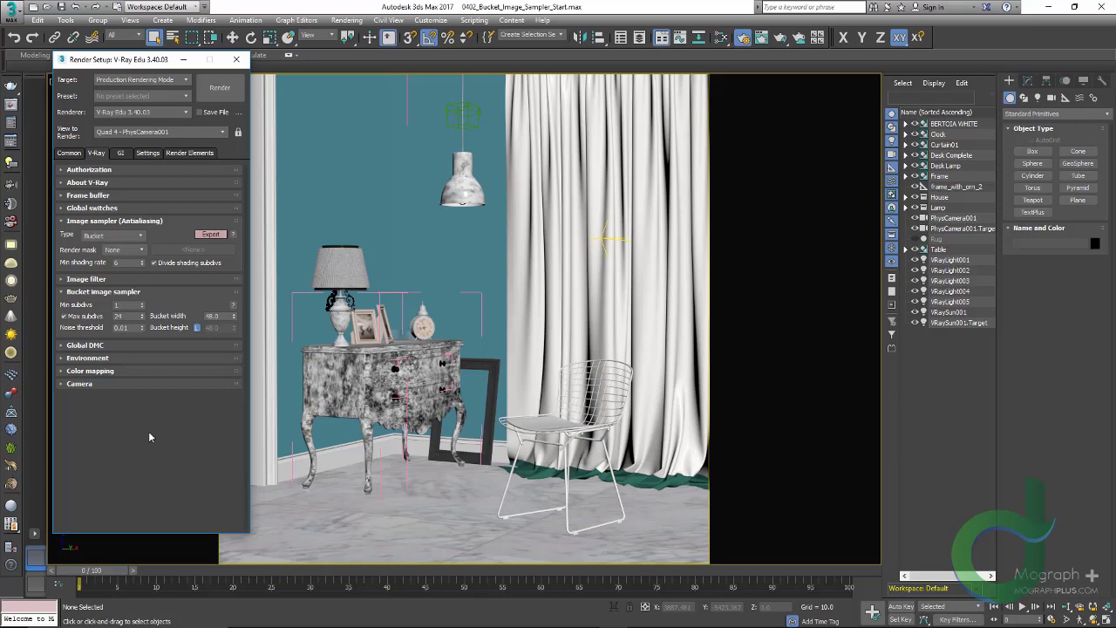
- Review the bucket image sampler's Min subdivs, Max subdivs, Noise threshold and Bucket width, and try the bucket height lock
{"action": "left_click", "coordinate": [118, 304]}
{"action": "key", "text": "Tab"}
{"action": "key", "text": "Tab"}
{"action": "left_click", "coordinate": [125, 305]}
{"action": "left_click", "coordinate": [120, 316]}
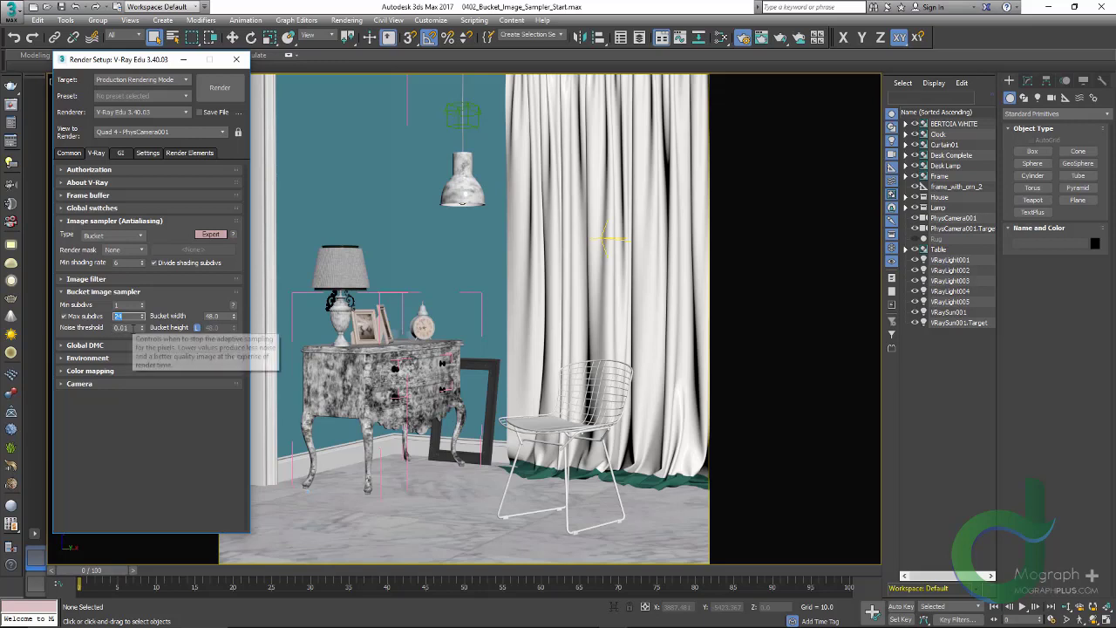
{"action": "left_click", "coordinate": [121, 327]}
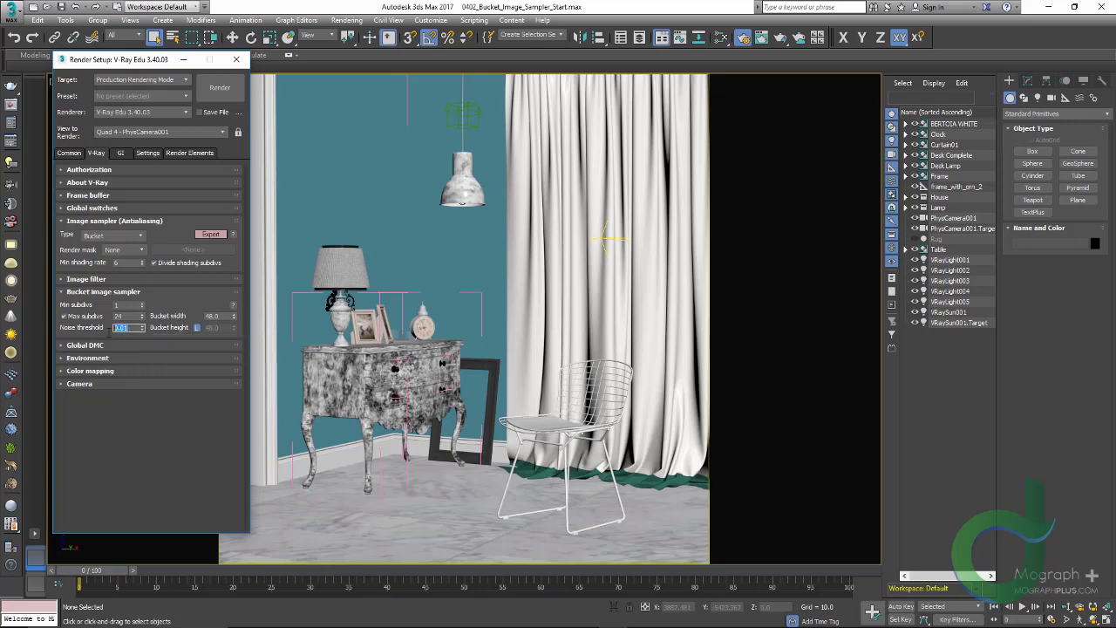
{"action": "left_click", "coordinate": [133, 398]}
{"action": "double_click", "coordinate": [216, 315]}
{"action": "left_click", "coordinate": [198, 328]}
{"action": "left_click", "coordinate": [198, 328]}
- Set the primary GI engine to Irradiance map and keep Light cache as the secondary engine
{"action": "left_click", "coordinate": [122, 154]}
{"action": "left_click", "coordinate": [145, 200]}
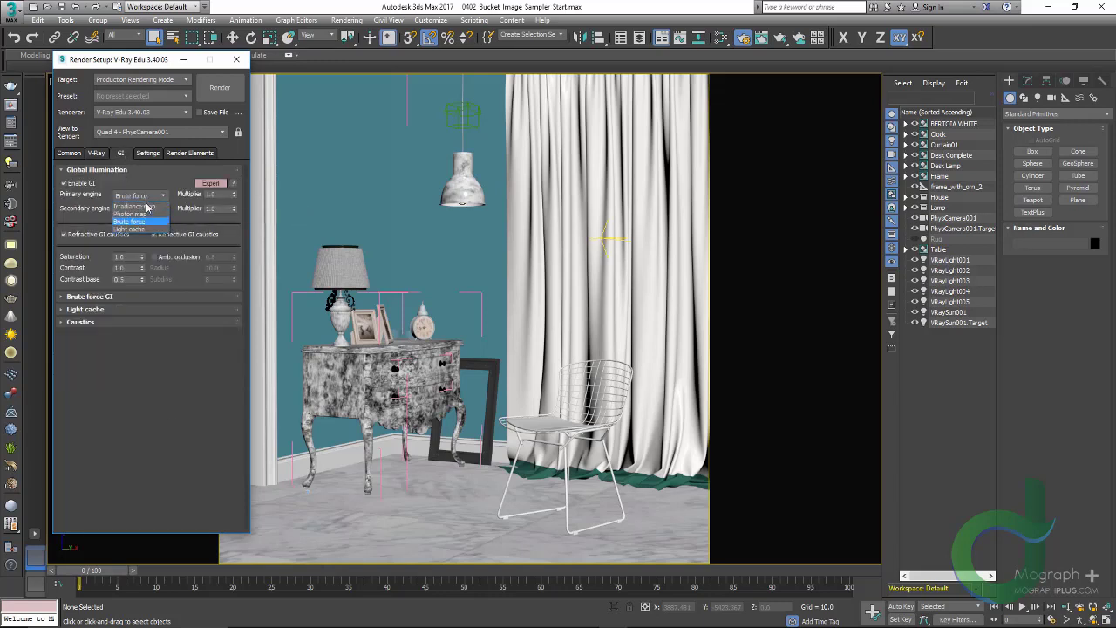
{"action": "left_click", "coordinate": [146, 207]}
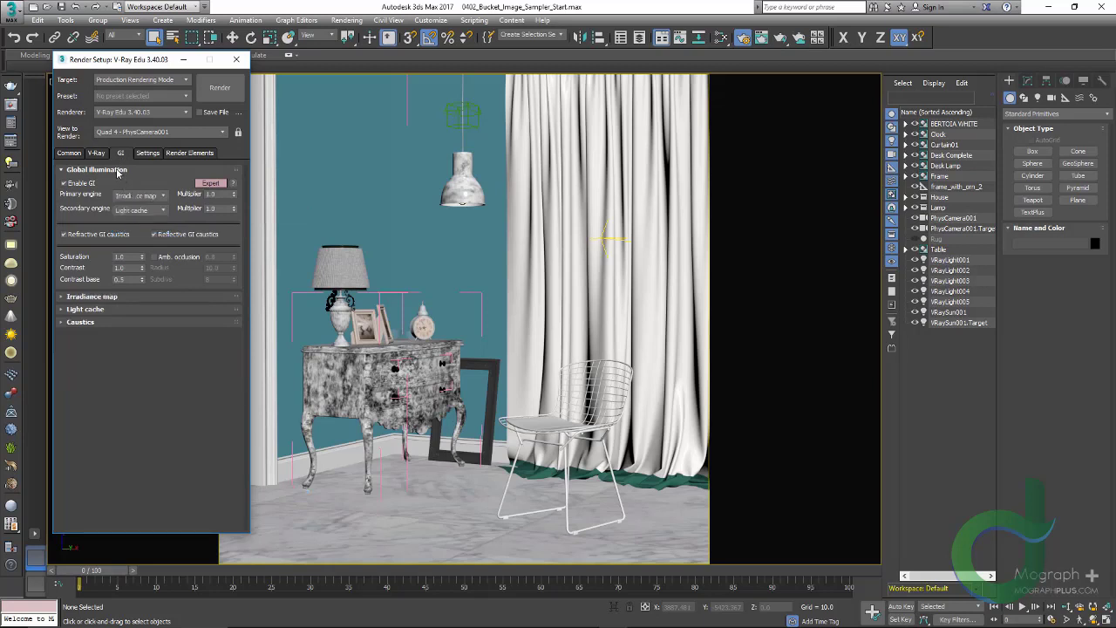
{"action": "left_click", "coordinate": [138, 209]}
{"action": "left_click", "coordinate": [138, 209]}
- Set the irradiance map's current preset to Medium and check the Light cache settings
{"action": "left_click", "coordinate": [127, 170]}
{"action": "left_click", "coordinate": [126, 183]}
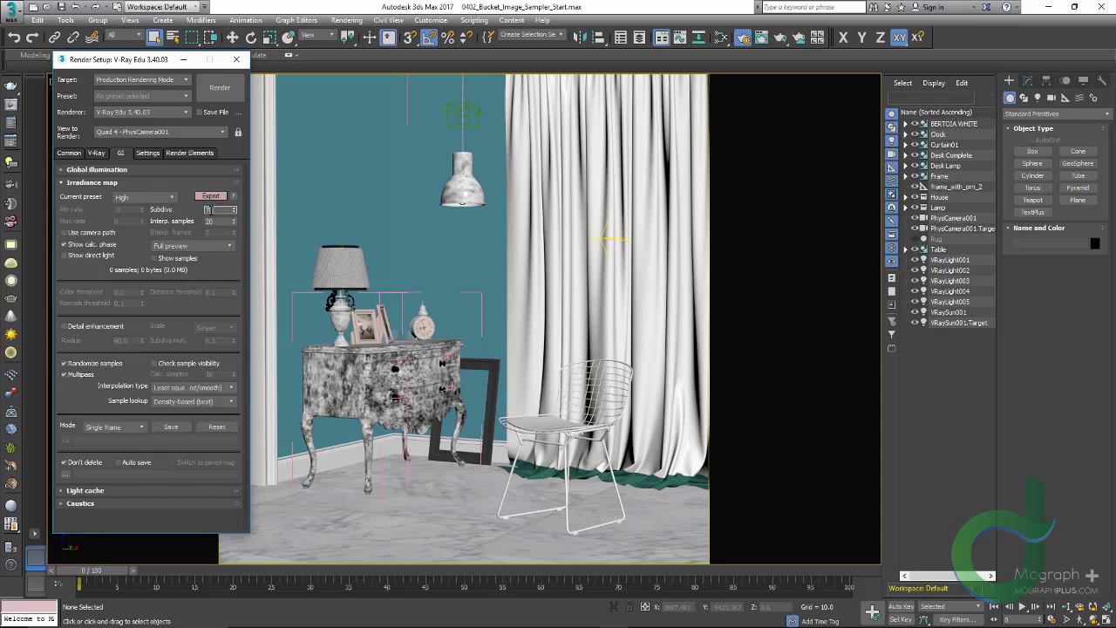
{"action": "left_click", "coordinate": [164, 197]}
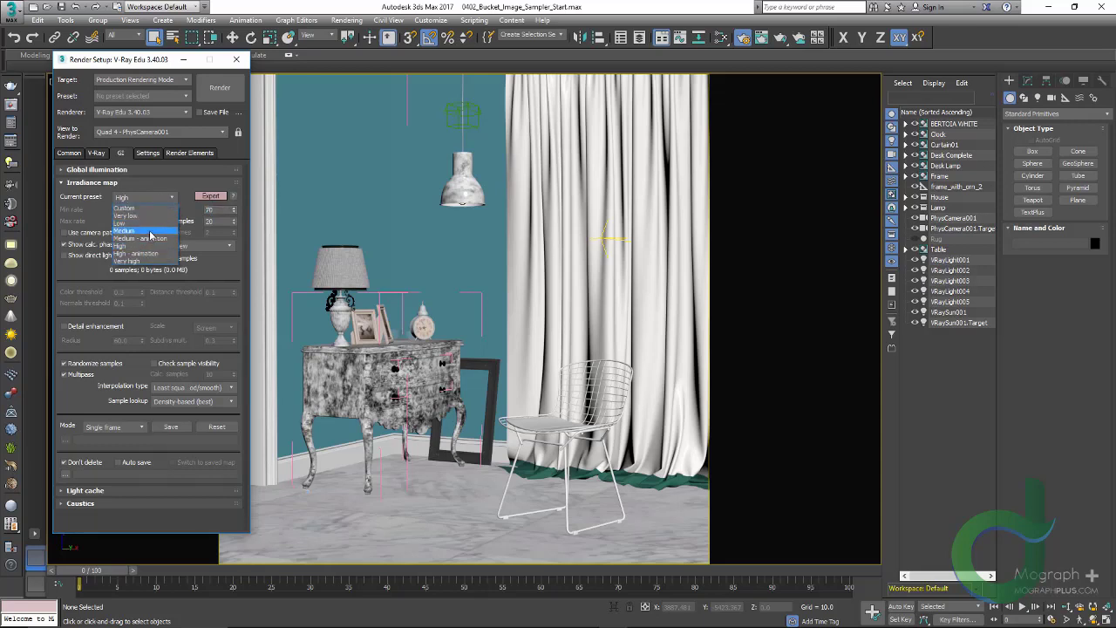
{"action": "left_click", "coordinate": [170, 230]}
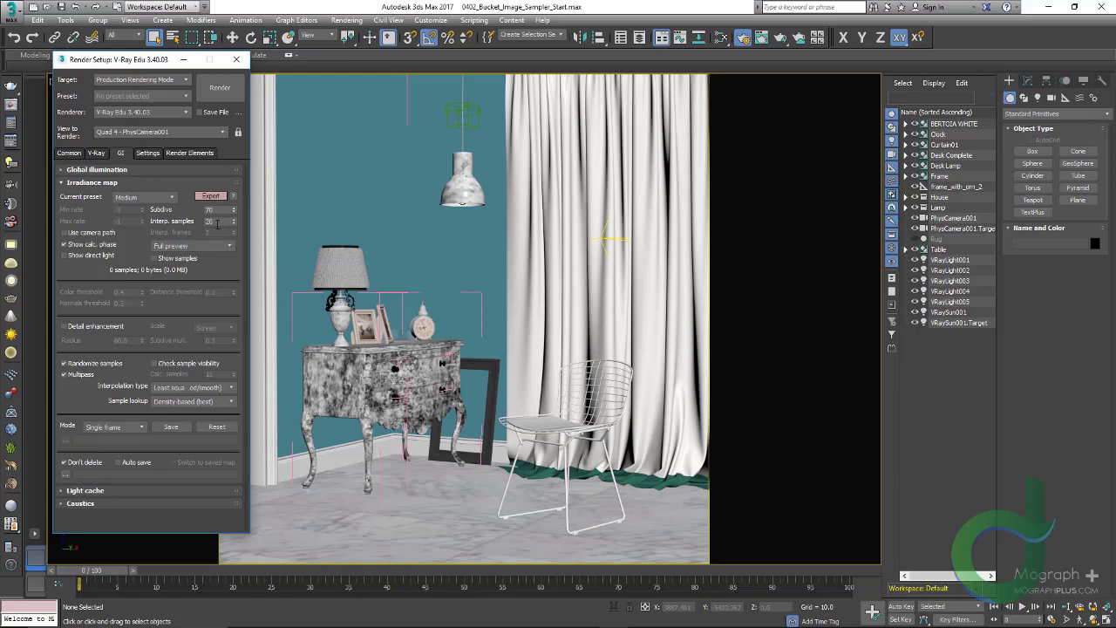
{"action": "double_click", "coordinate": [211, 222]}
{"action": "left_click", "coordinate": [100, 183]}
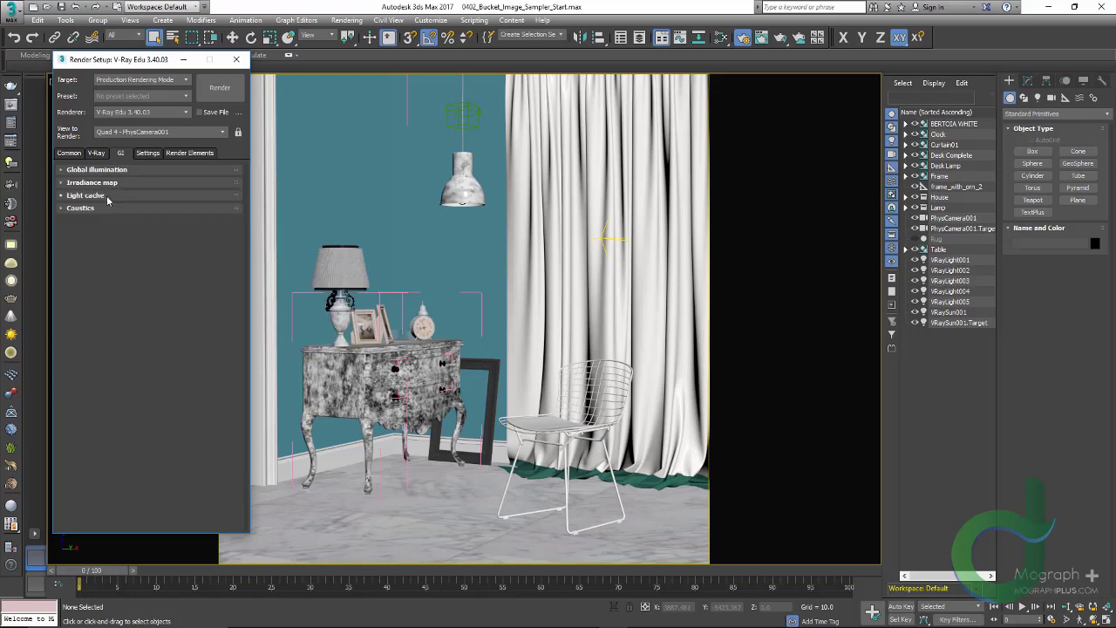
{"action": "left_click", "coordinate": [108, 199]}
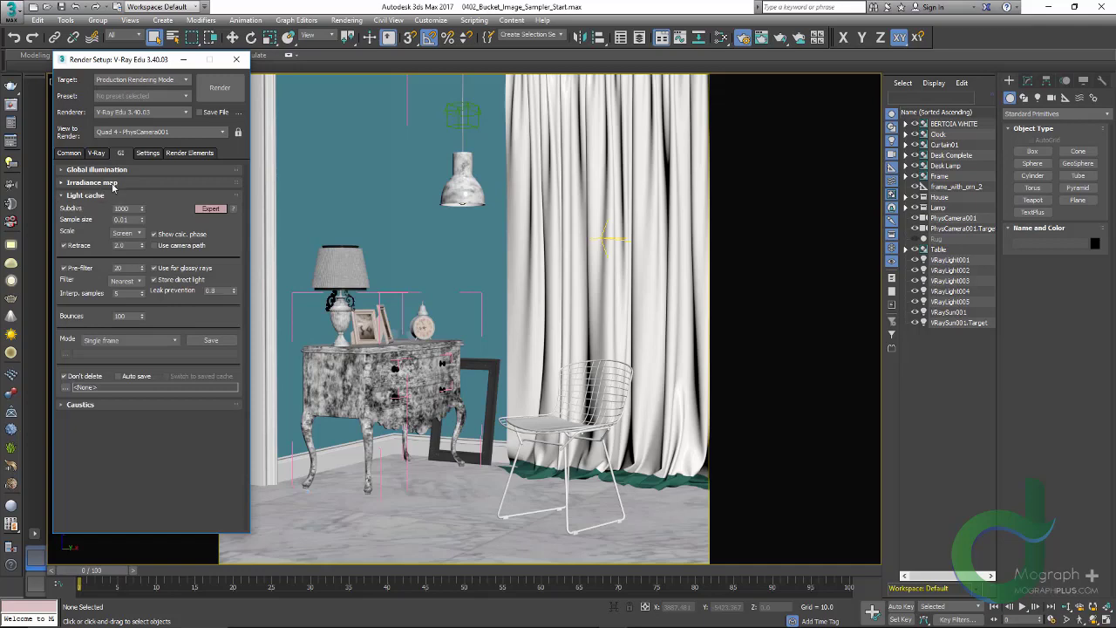
{"action": "left_click", "coordinate": [112, 195]}
- Add the VRayDenoiser, VRayGlobalIllumination, VRayLighting, VRayReflection, VRayRefraction and VRaySampleRate render elements
{"action": "left_click", "coordinate": [173, 153]}
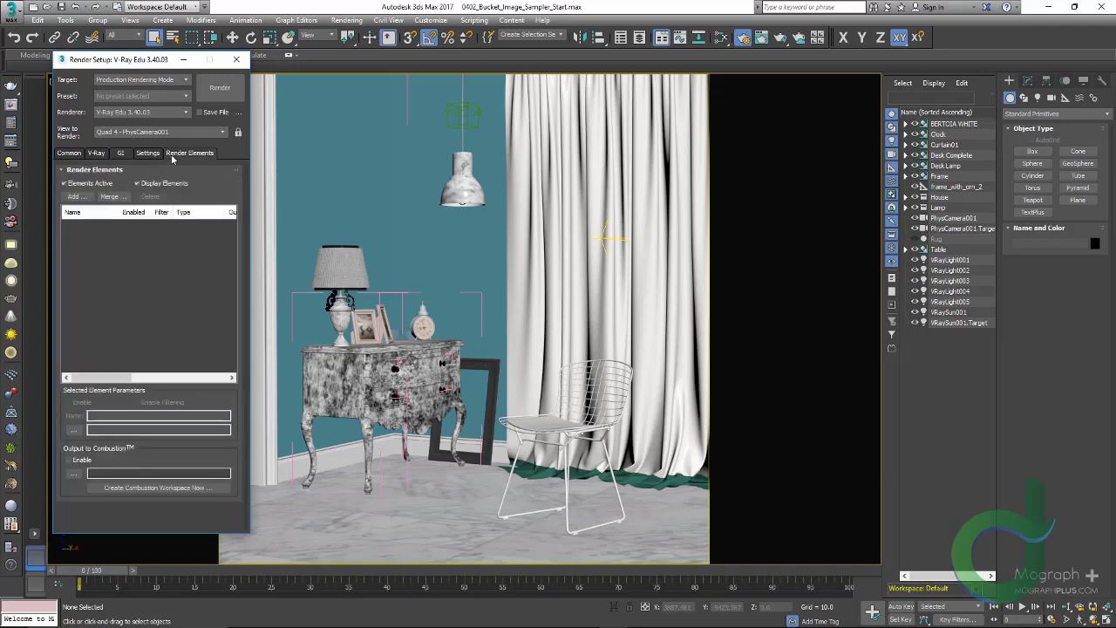
{"action": "left_click", "coordinate": [75, 197]}
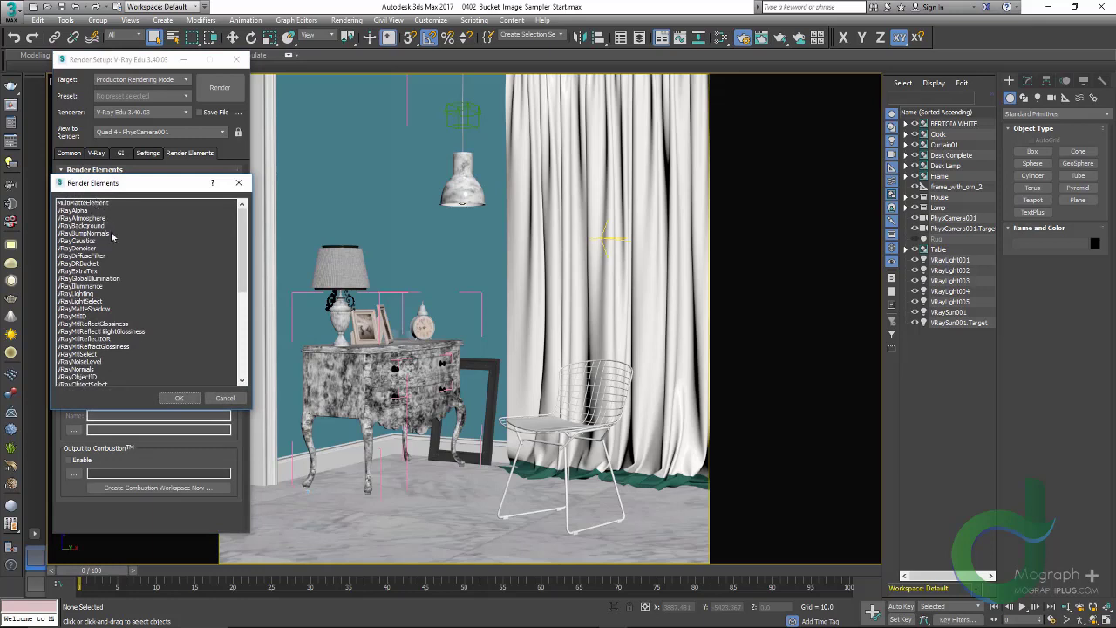
{"action": "left_click", "coordinate": [100, 248]}
{"action": "left_click", "coordinate": [103, 278], "text": "ctrl"}
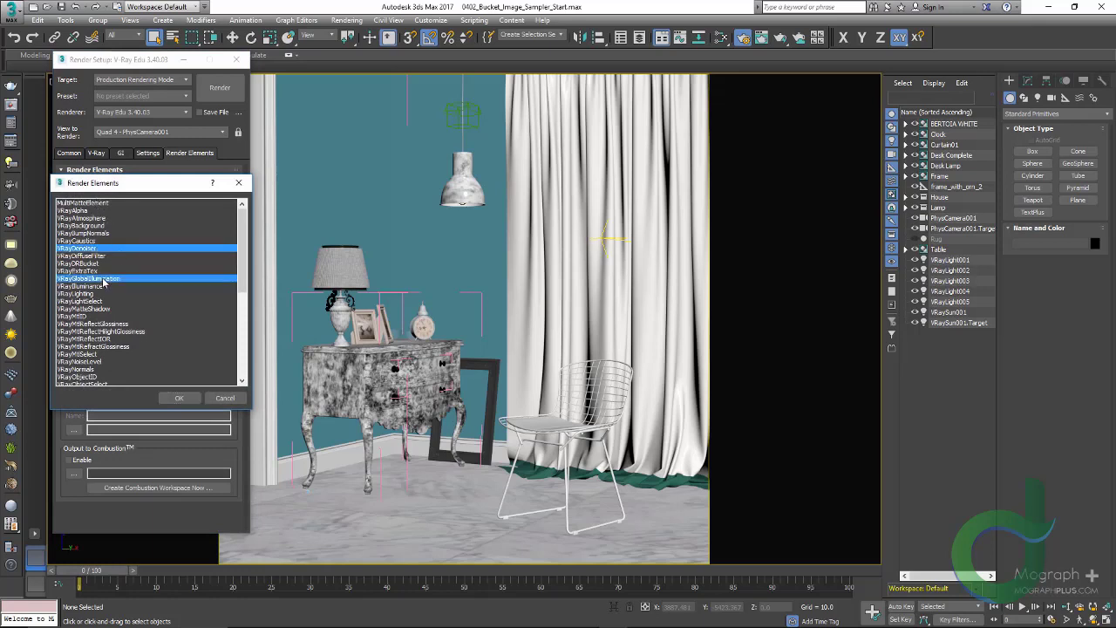
{"action": "left_click", "coordinate": [93, 293], "text": "ctrl"}
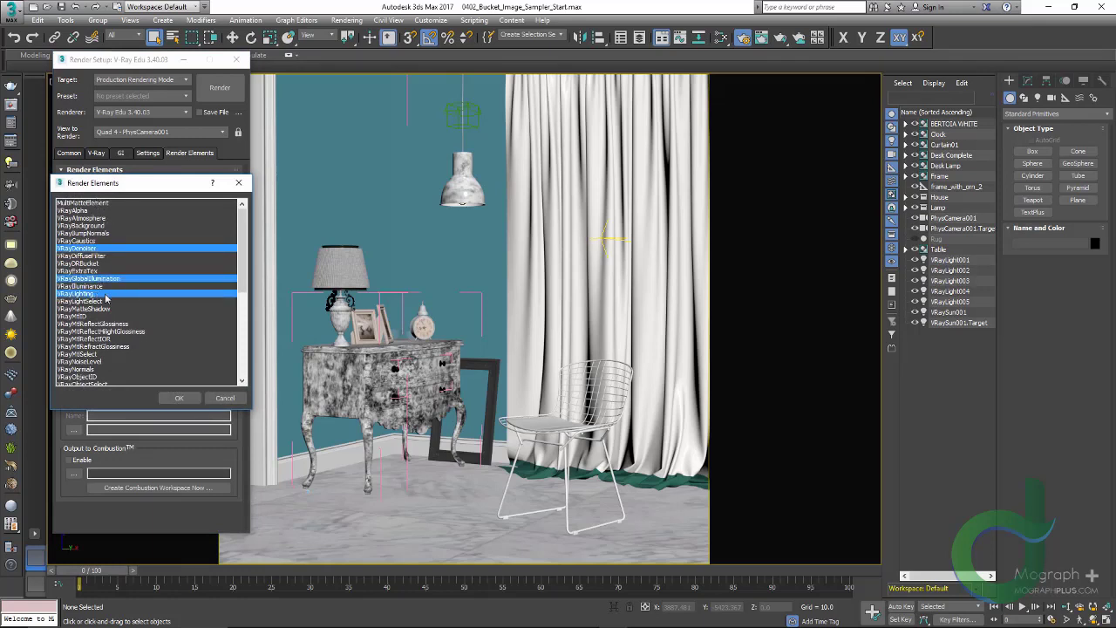
{"action": "scroll", "coordinate": [120, 318], "scroll_direction": "down", "scroll_amount": 3}
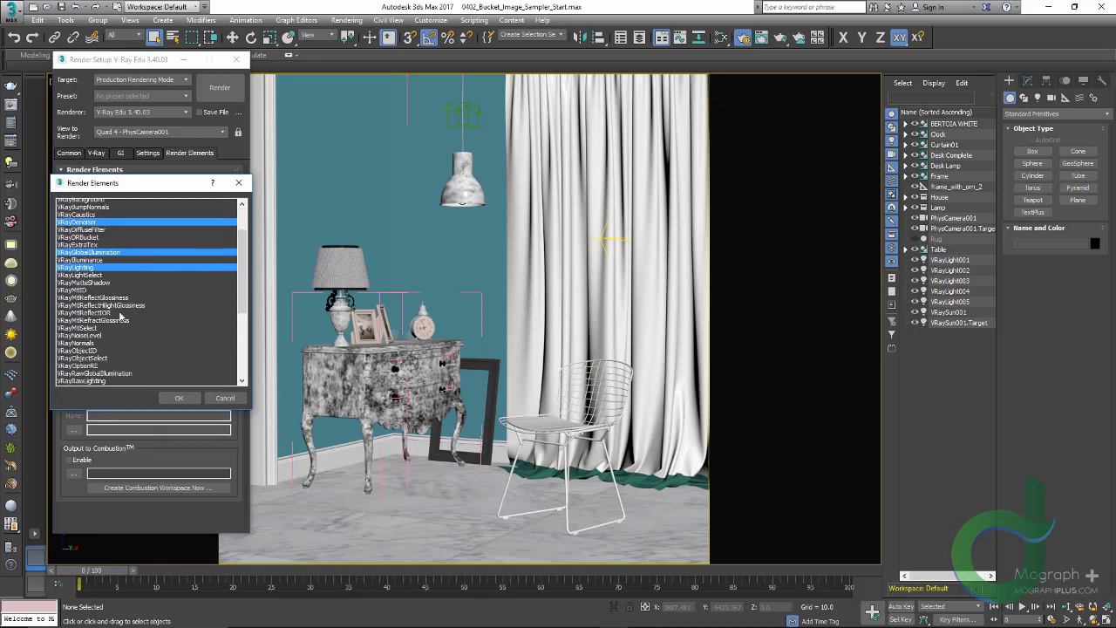
{"action": "scroll", "coordinate": [121, 320], "scroll_direction": "down", "scroll_amount": 1}
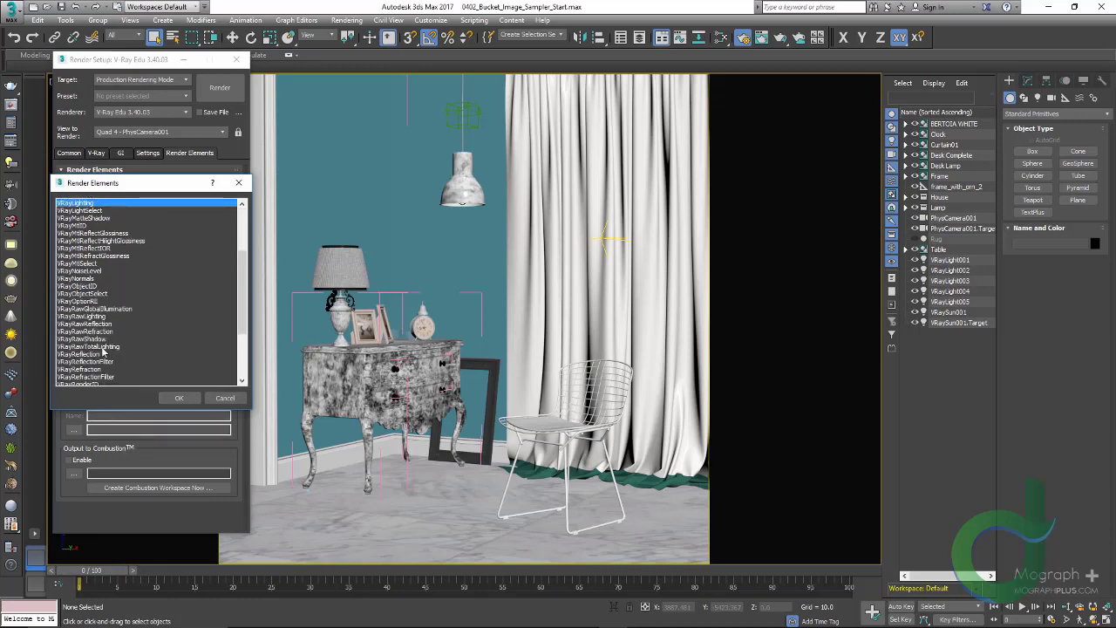
{"action": "left_click", "coordinate": [101, 354], "text": "ctrl"}
{"action": "left_click", "coordinate": [101, 369], "text": "ctrl"}
{"action": "scroll", "coordinate": [101, 357], "scroll_direction": "down", "scroll_amount": 4}
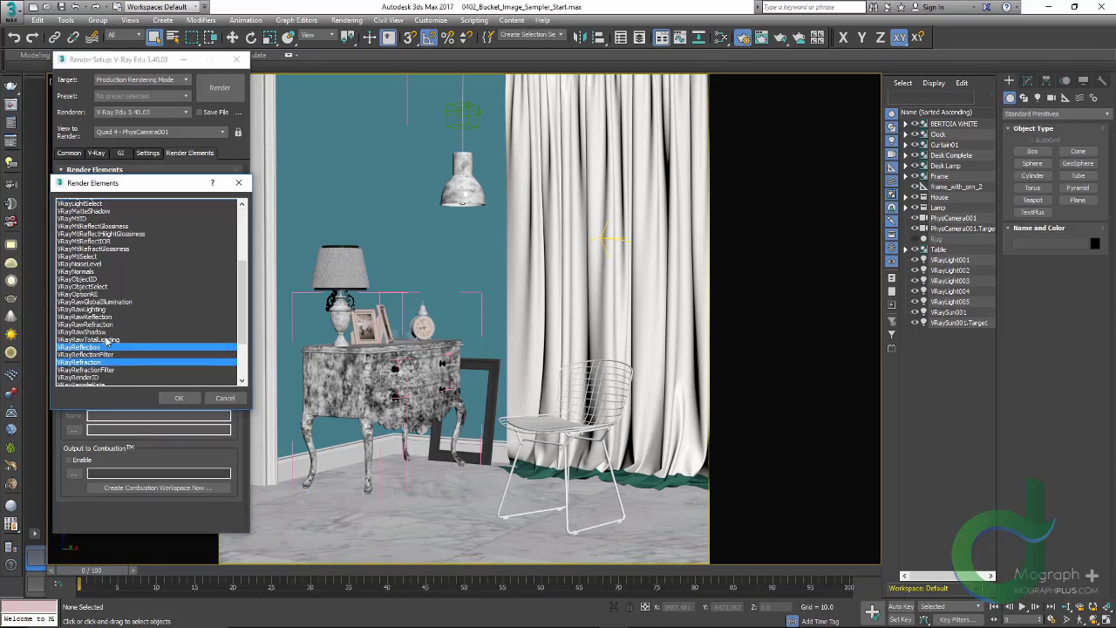
{"action": "left_click", "coordinate": [111, 301], "text": "ctrl"}
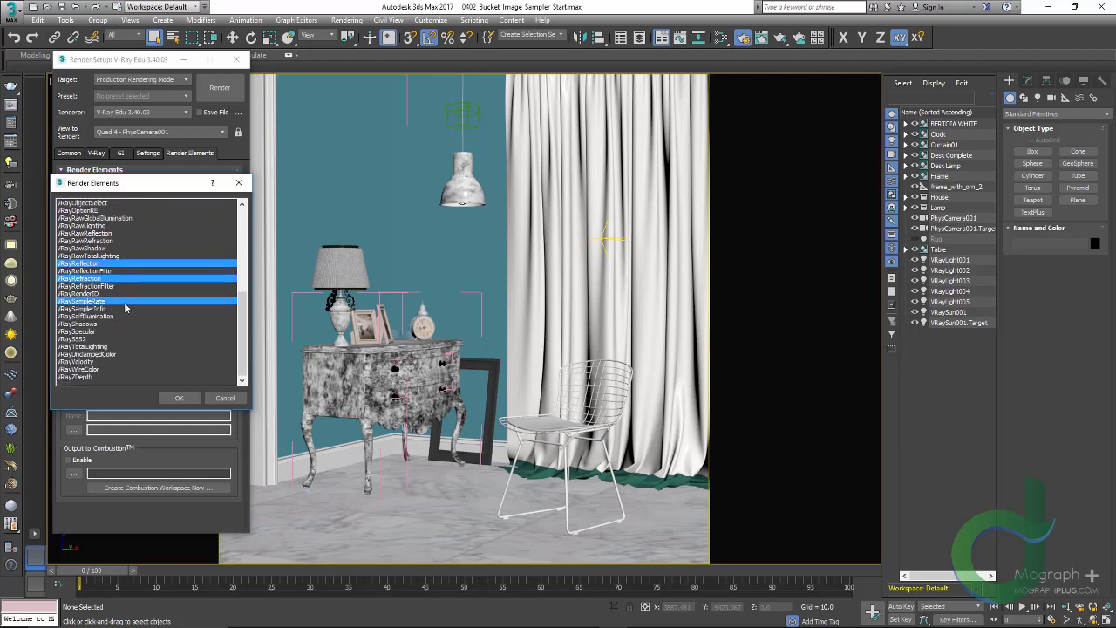
{"action": "left_click", "coordinate": [173, 397]}
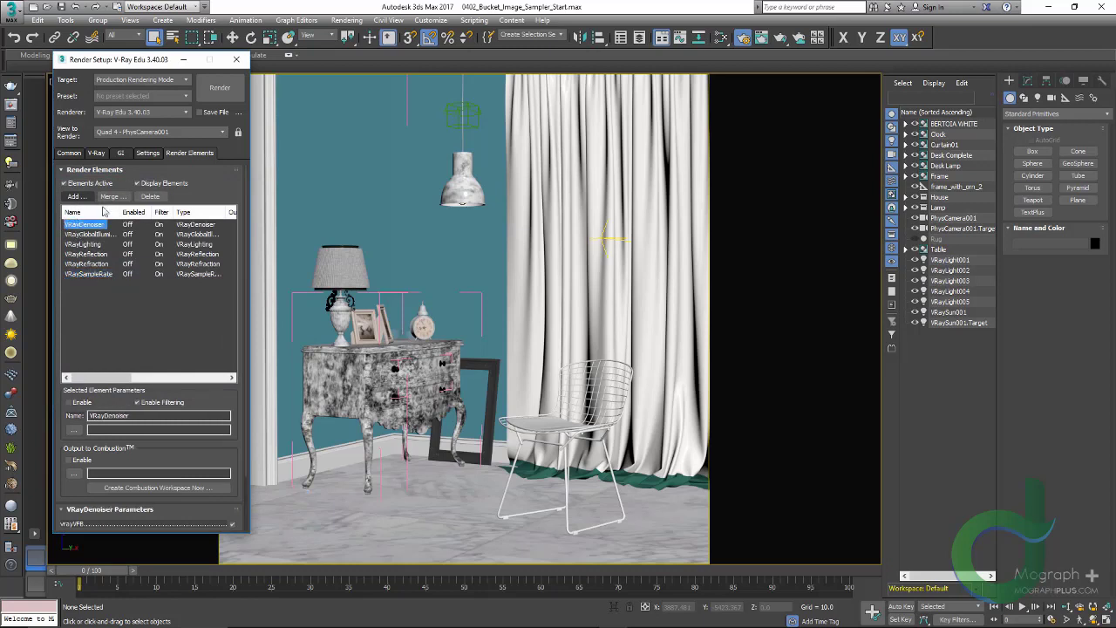
- Set the VRayDenoiser render element's preset to Mild
{"action": "left_click", "coordinate": [79, 224]}
{"action": "left_click", "coordinate": [111, 169]}
{"action": "left_click", "coordinate": [132, 211]}
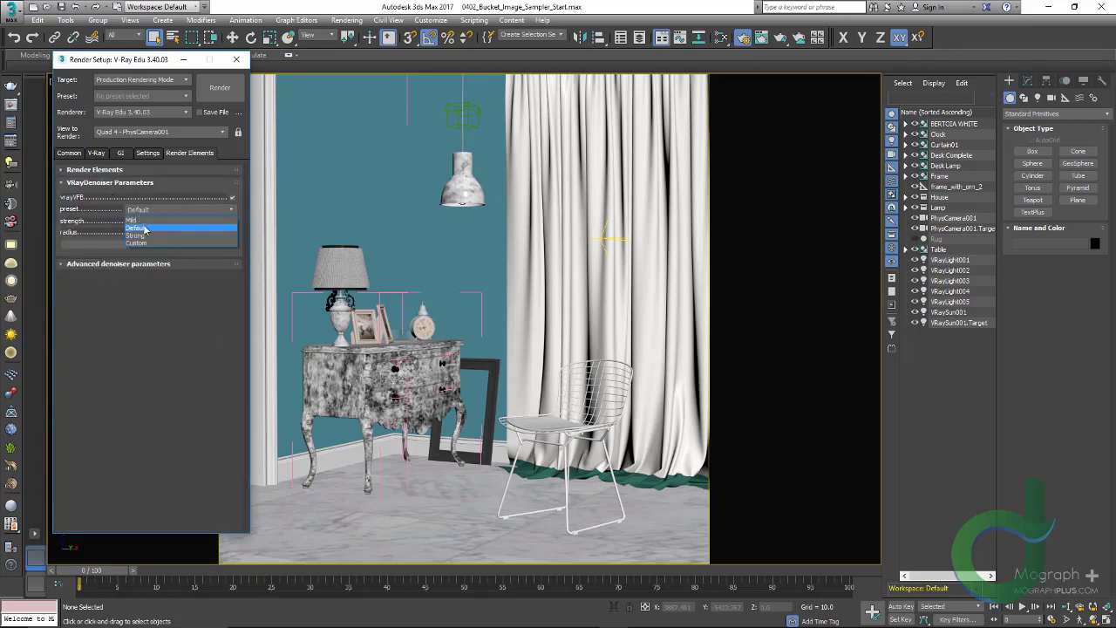
{"action": "left_click", "coordinate": [137, 218]}
{"action": "left_click", "coordinate": [128, 170]}
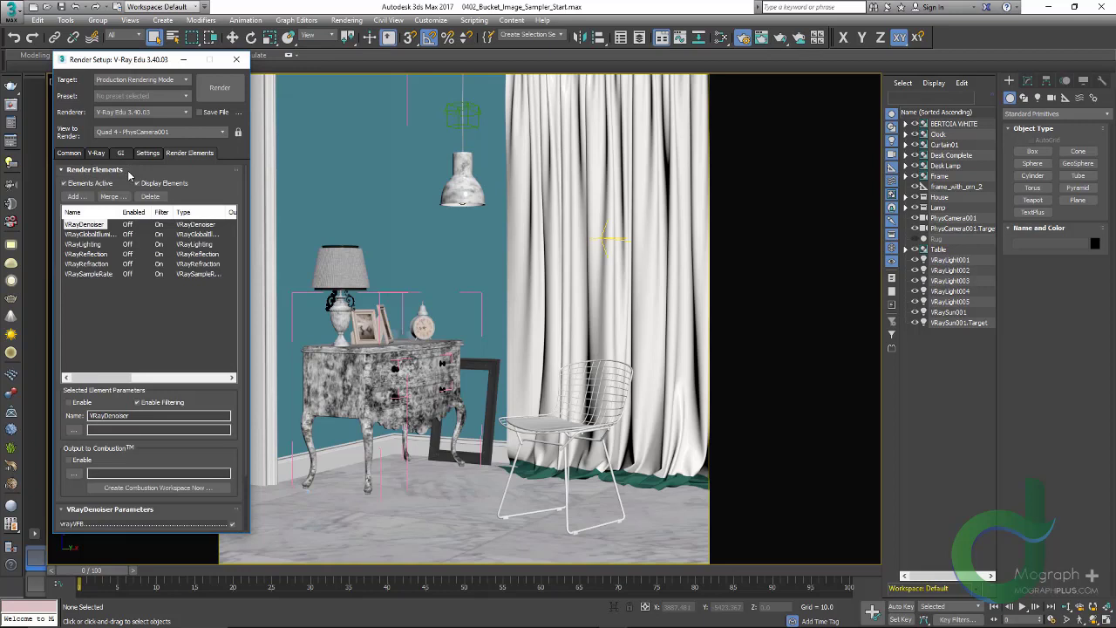
- Set the Burn value of the Reinhard color mapping to 0.15
{"action": "left_click", "coordinate": [97, 154]}
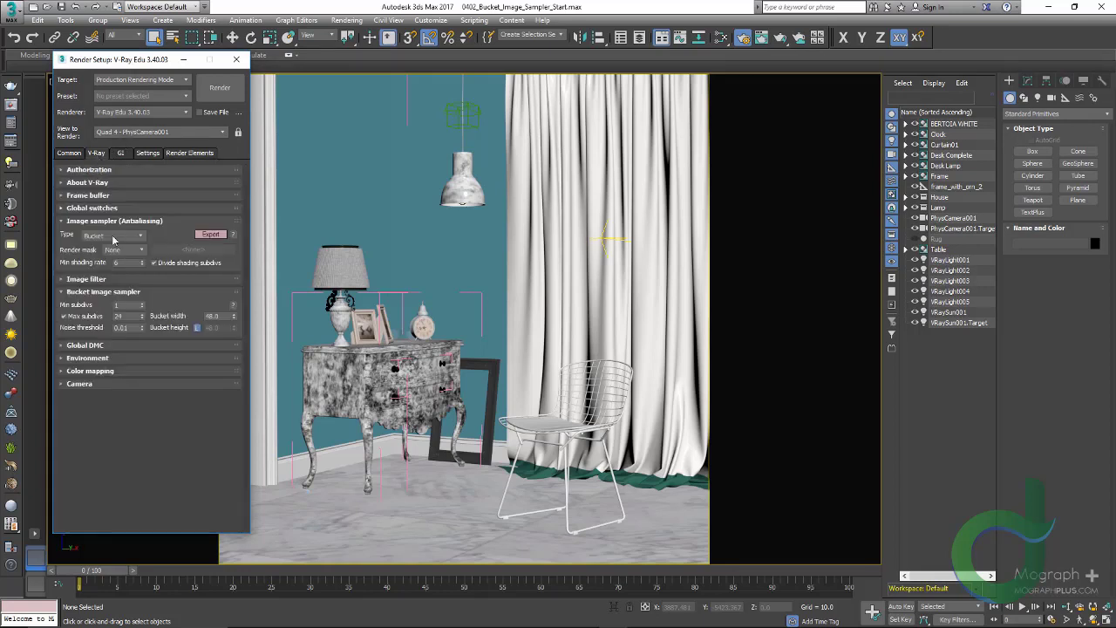
{"action": "left_click", "coordinate": [107, 371]}
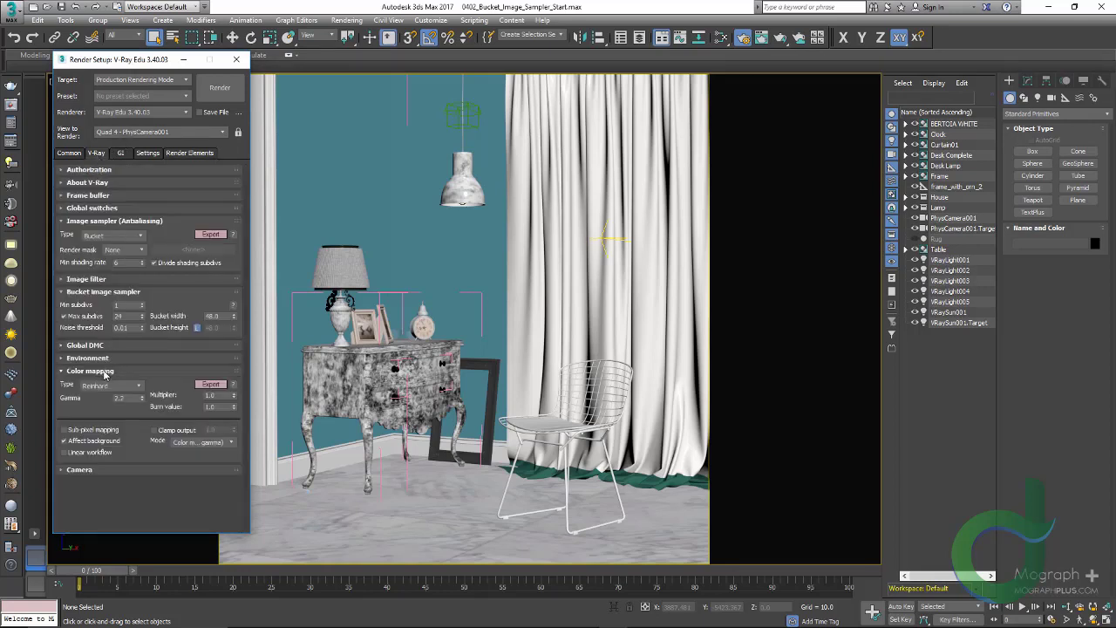
{"action": "double_click", "coordinate": [210, 406]}
{"action": "type", "text": ".15"}
{"action": "key", "text": "Return"}
- Open the V-Ray frame buffer and load the V-Ray settings of the history render with Min=1, Max=Off, Thr=0.01
{"action": "left_click", "coordinate": [11, 107]}
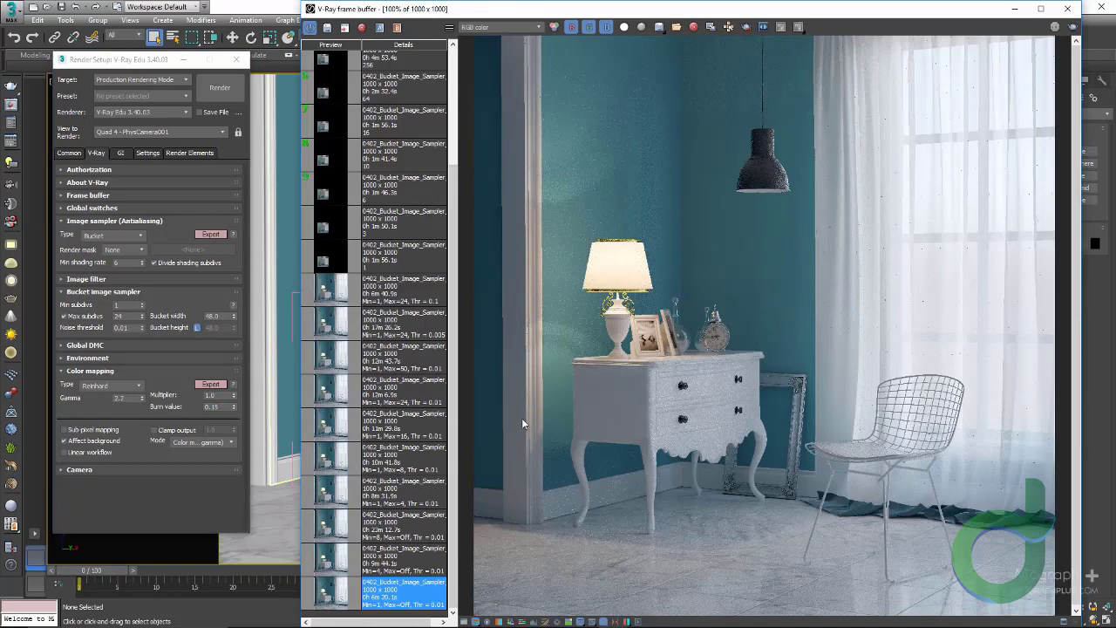
{"action": "right_click", "coordinate": [429, 595]}
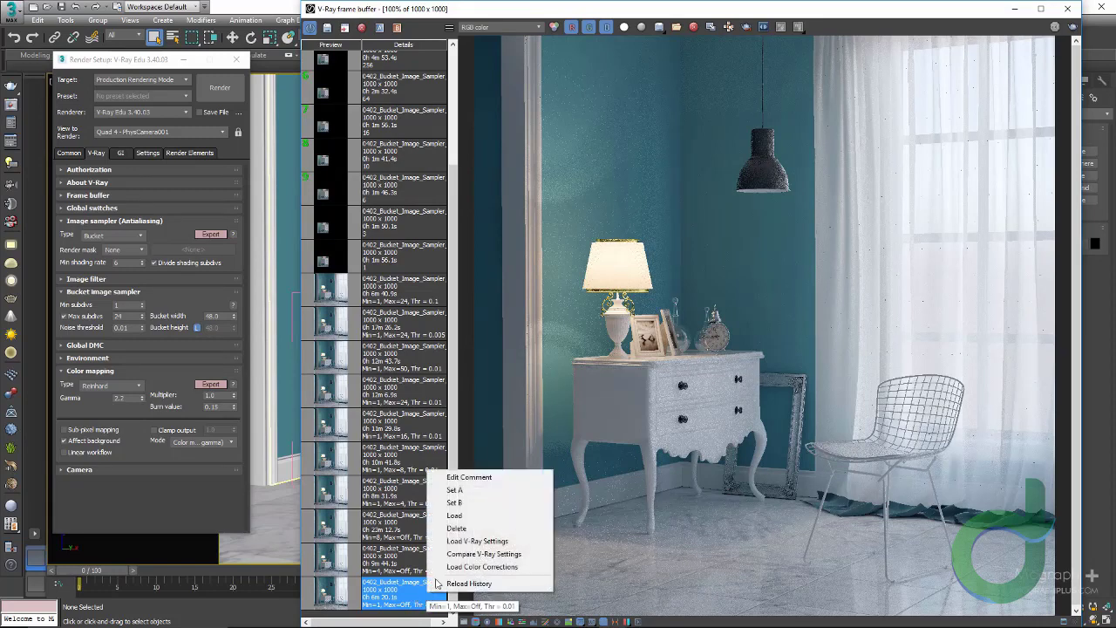
{"action": "left_click", "coordinate": [475, 539]}
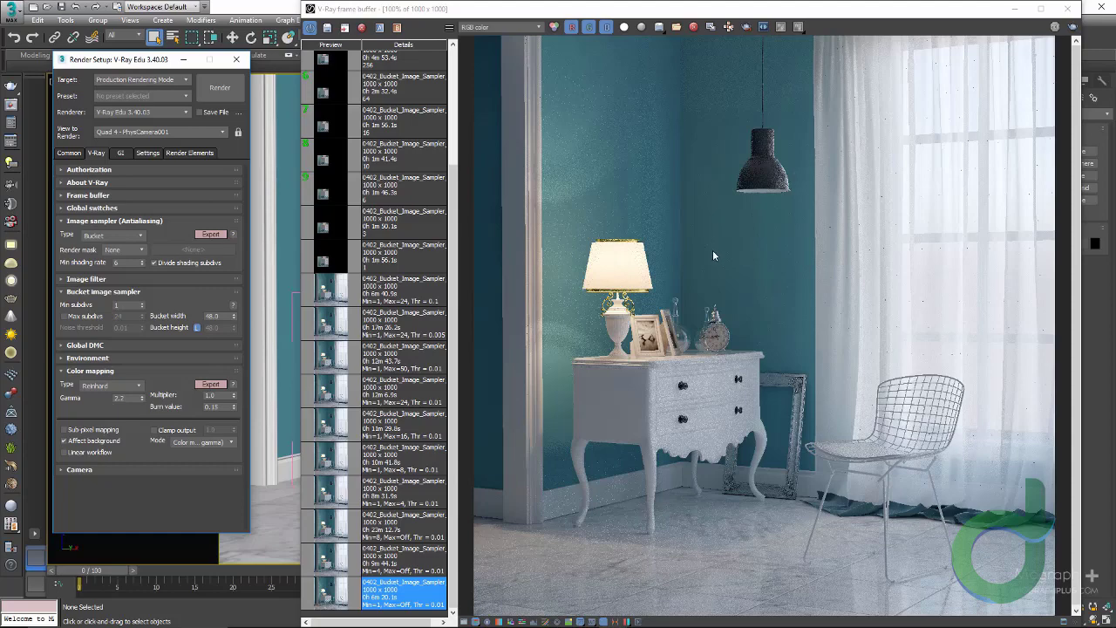
- Inspect the noise around the desk items in the Min=1 render and check its VRaySampleRate element before returning to RGB color
{"action": "scroll", "coordinate": [677, 318], "scroll_direction": "up", "scroll_amount": 2}
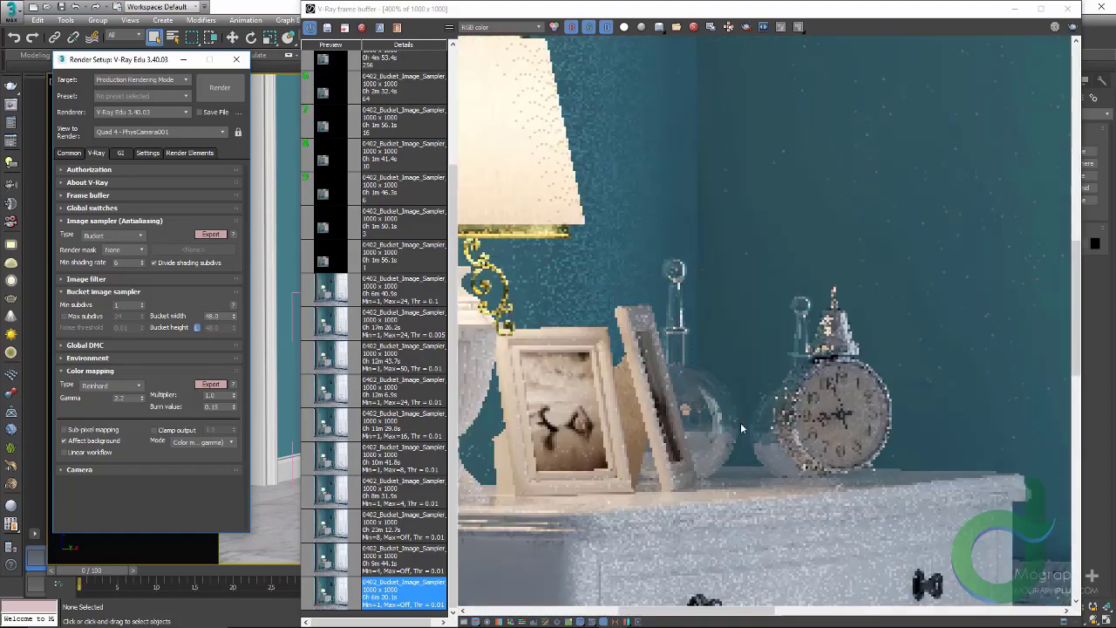
{"action": "middle_click_drag", "start_coordinate": [742, 424], "coordinate": [671, 143]}
{"action": "double_click", "coordinate": [667, 164]}
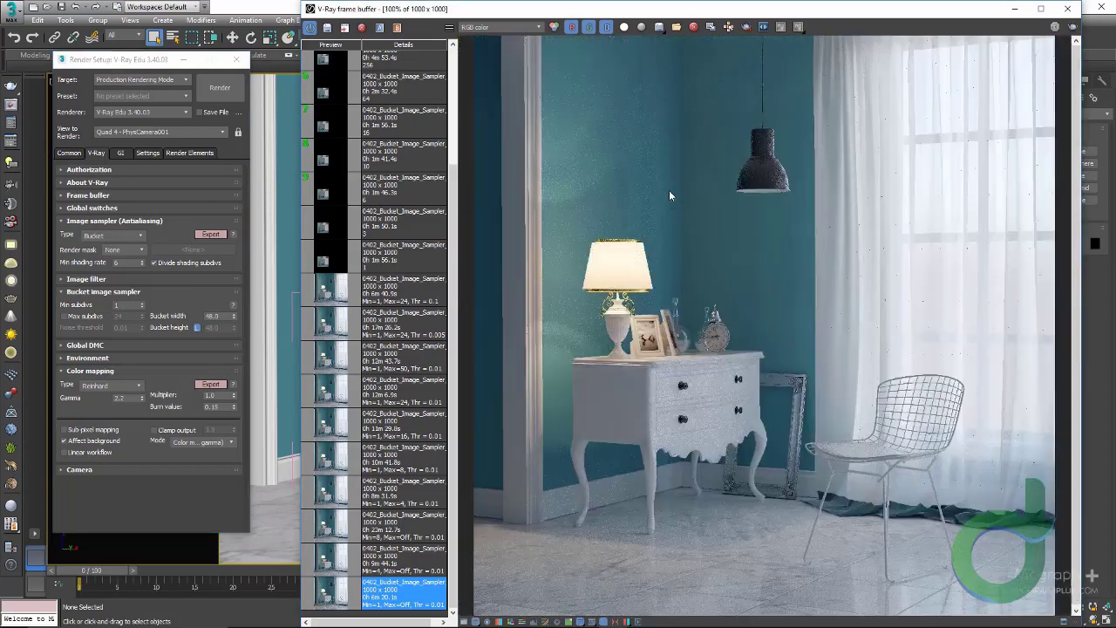
{"action": "left_click", "coordinate": [502, 27]}
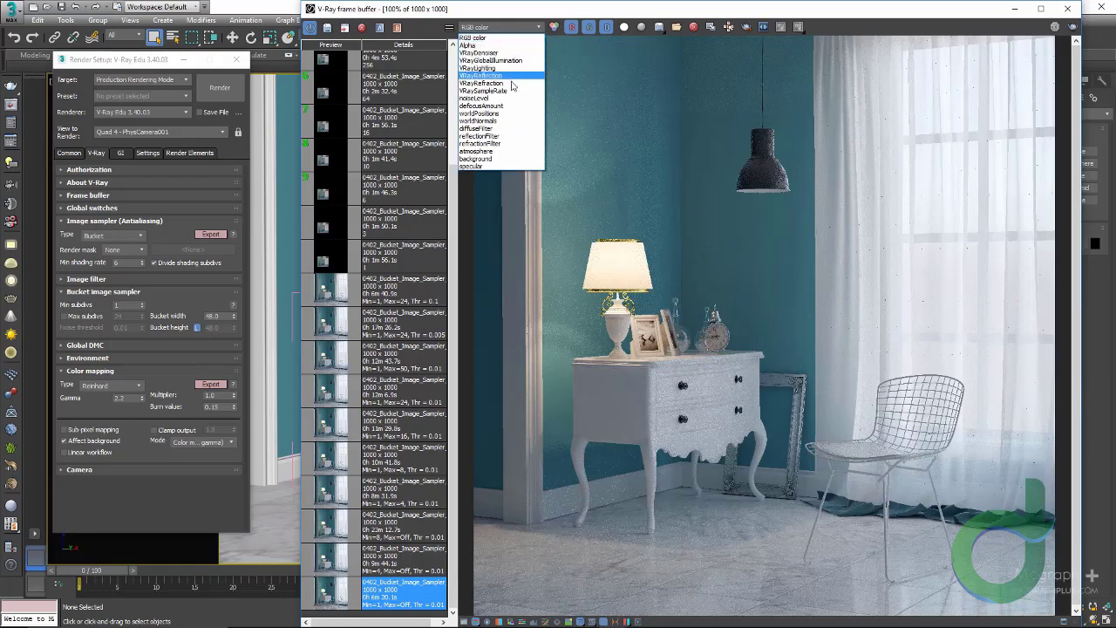
{"action": "left_click", "coordinate": [483, 90]}
{"action": "scroll", "coordinate": [674, 205], "scroll_direction": "down", "scroll_amount": 1}
{"action": "scroll", "coordinate": [675, 205], "scroll_direction": "up", "scroll_amount": 2}
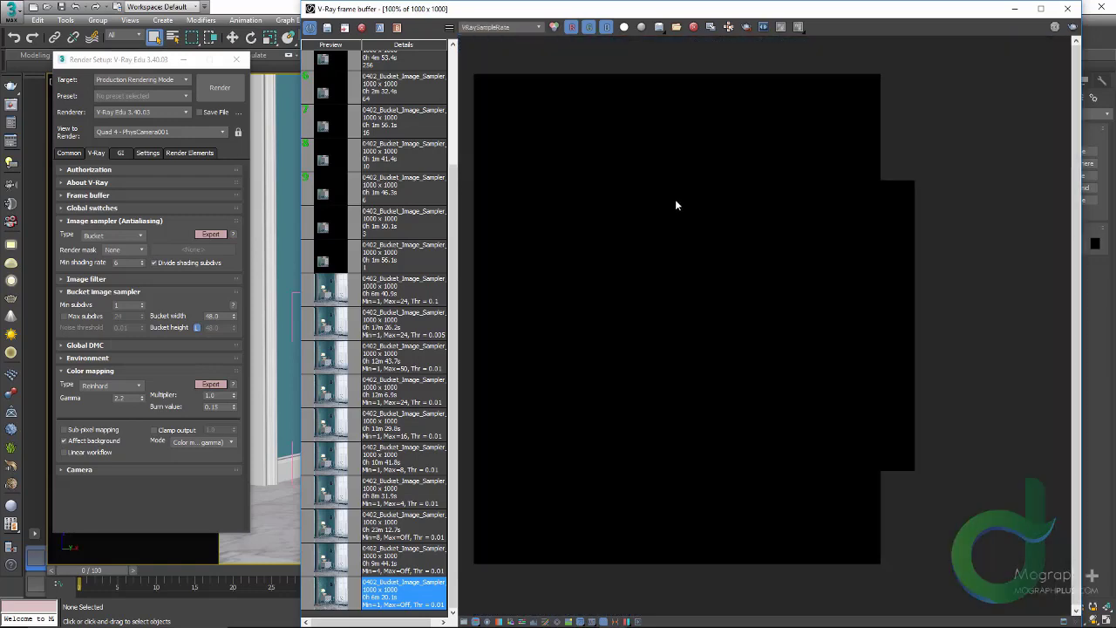
{"action": "left_click", "coordinate": [502, 27]}
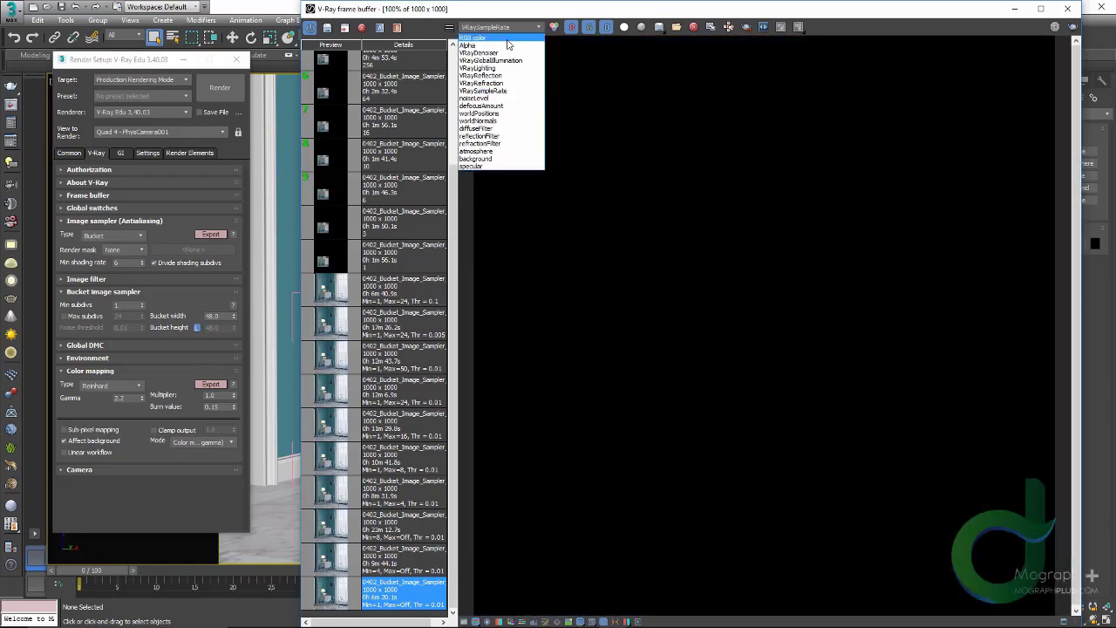
{"action": "left_click", "coordinate": [508, 38]}
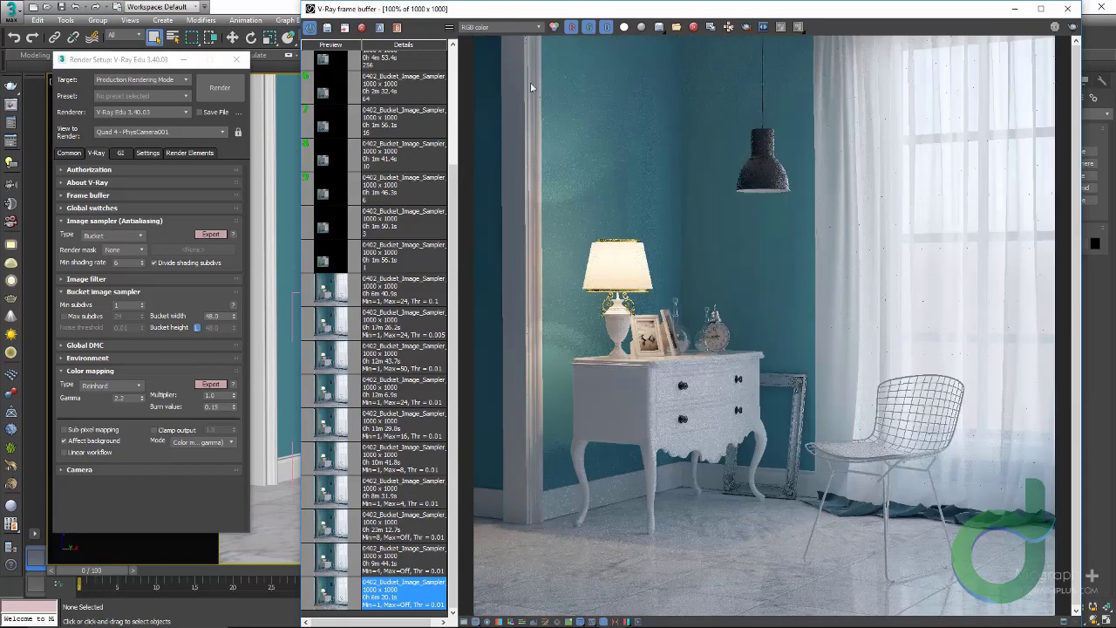
- Examine the noise in the VRayLighting and VRayReflection elements of the Min=1 render, ending on RGB color
{"action": "left_click", "coordinate": [504, 27]}
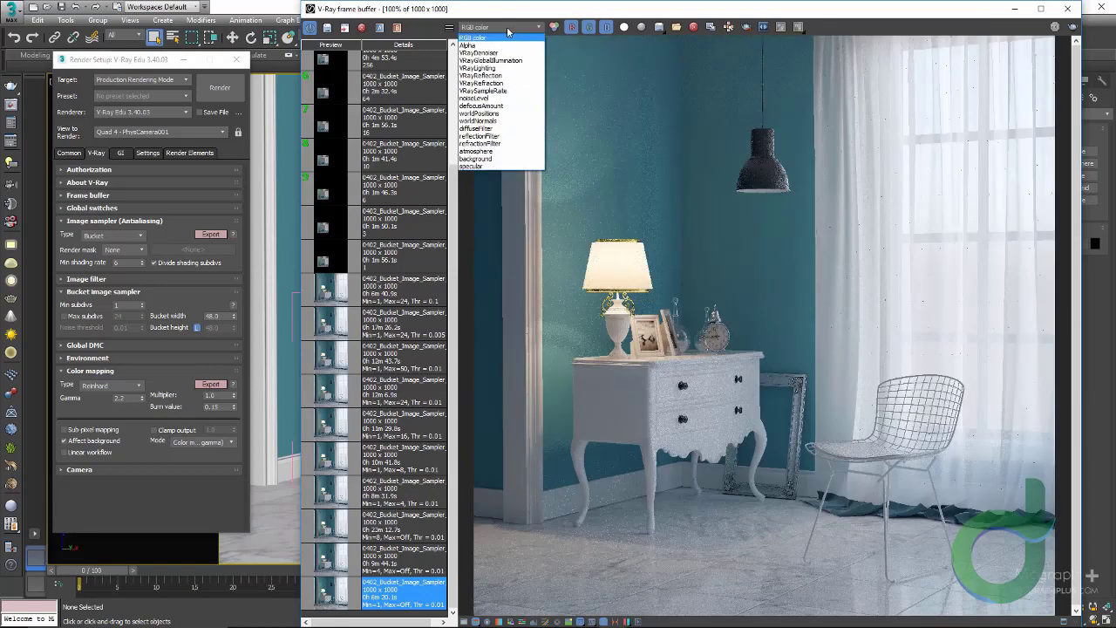
{"action": "left_click", "coordinate": [509, 68]}
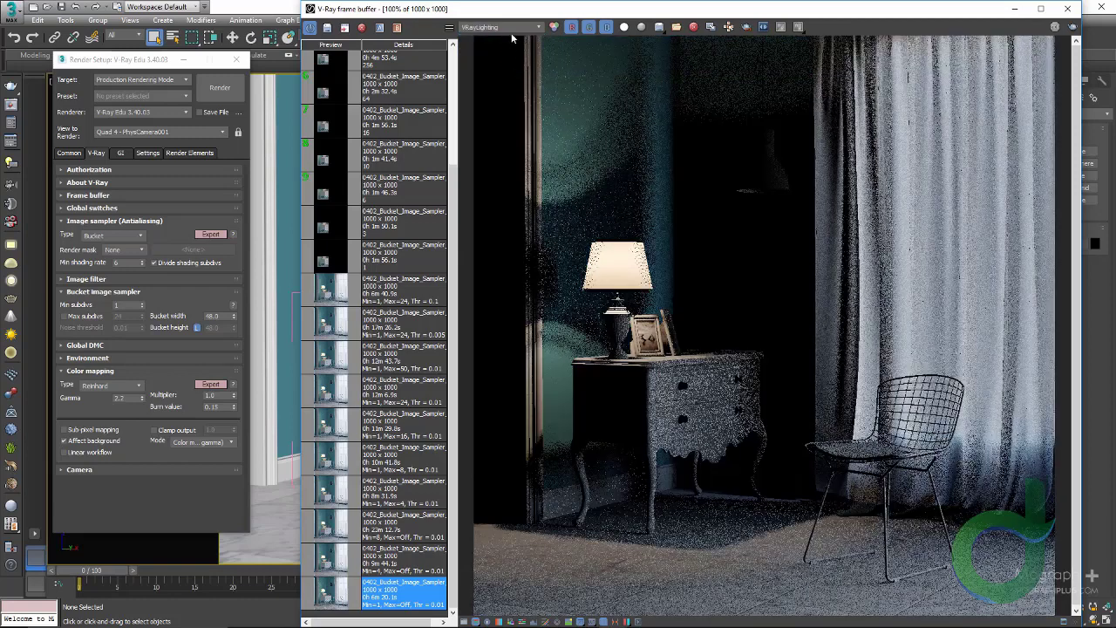
{"action": "left_click", "coordinate": [501, 27]}
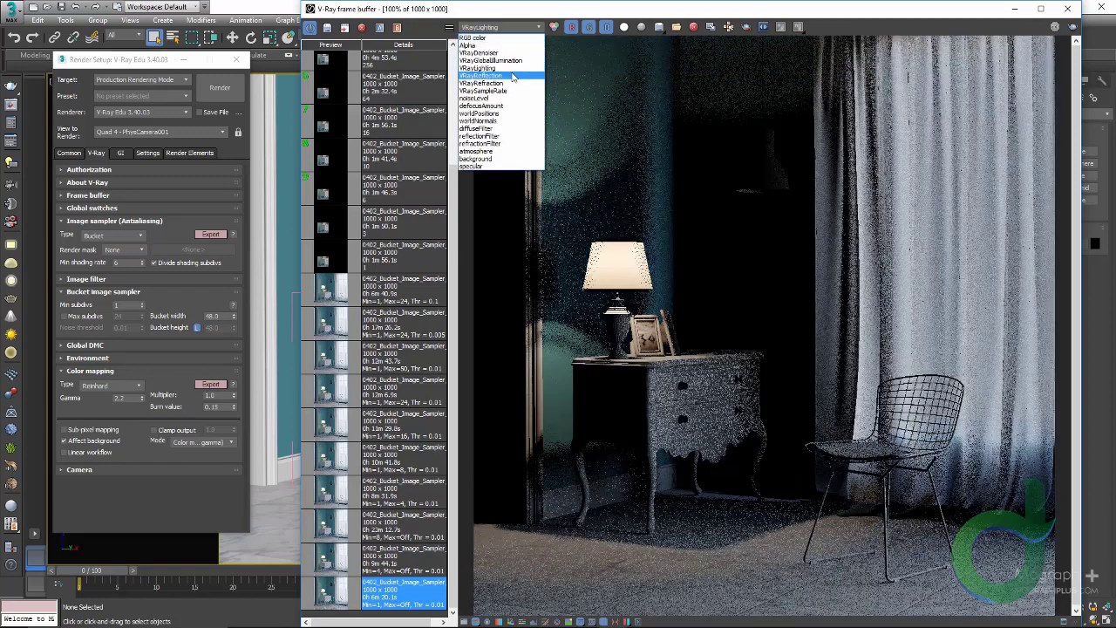
{"action": "left_click", "coordinate": [513, 76]}
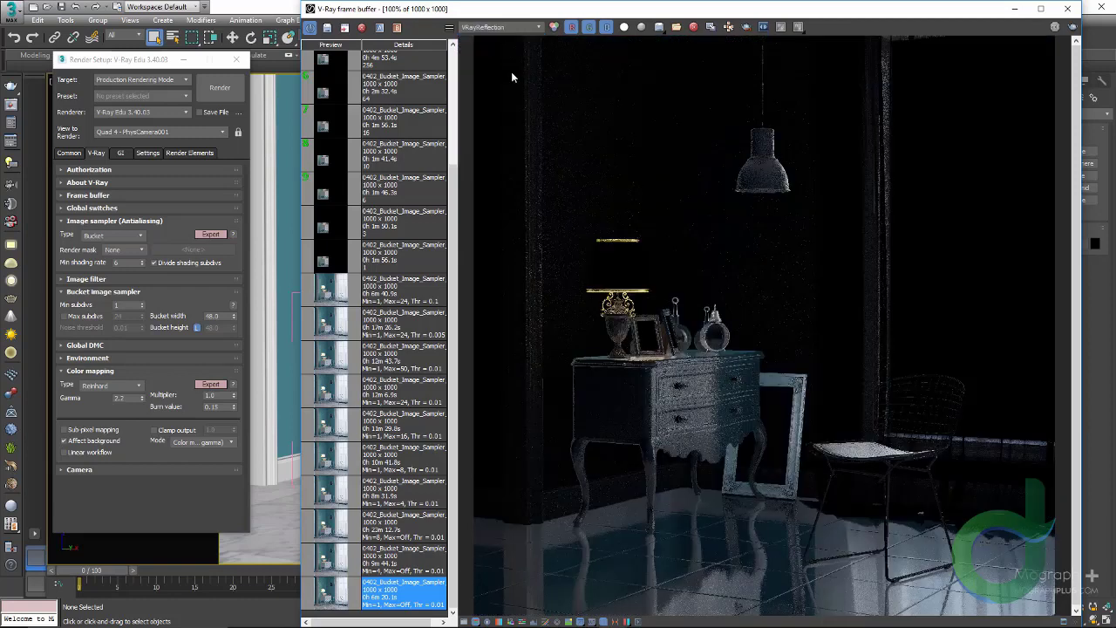
{"action": "left_click", "coordinate": [499, 27]}
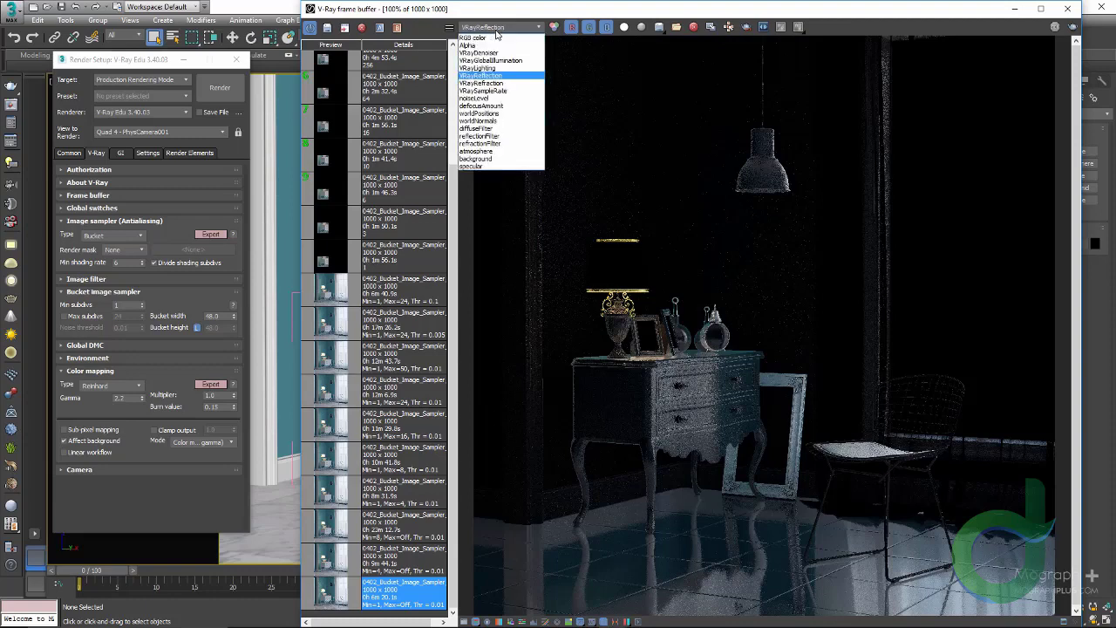
{"action": "left_click", "coordinate": [495, 37]}
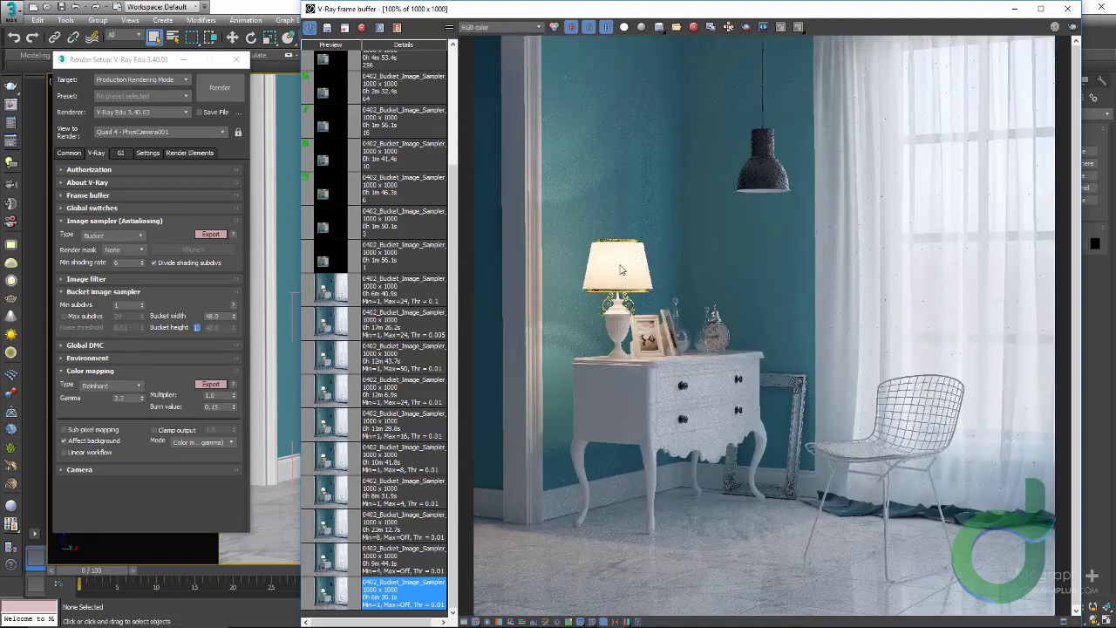
- Set the bucket sampler's Min subdivs to 4 and display the history render with Min=4, Max=Off, Thr=0.01
{"action": "left_click", "coordinate": [113, 306]}
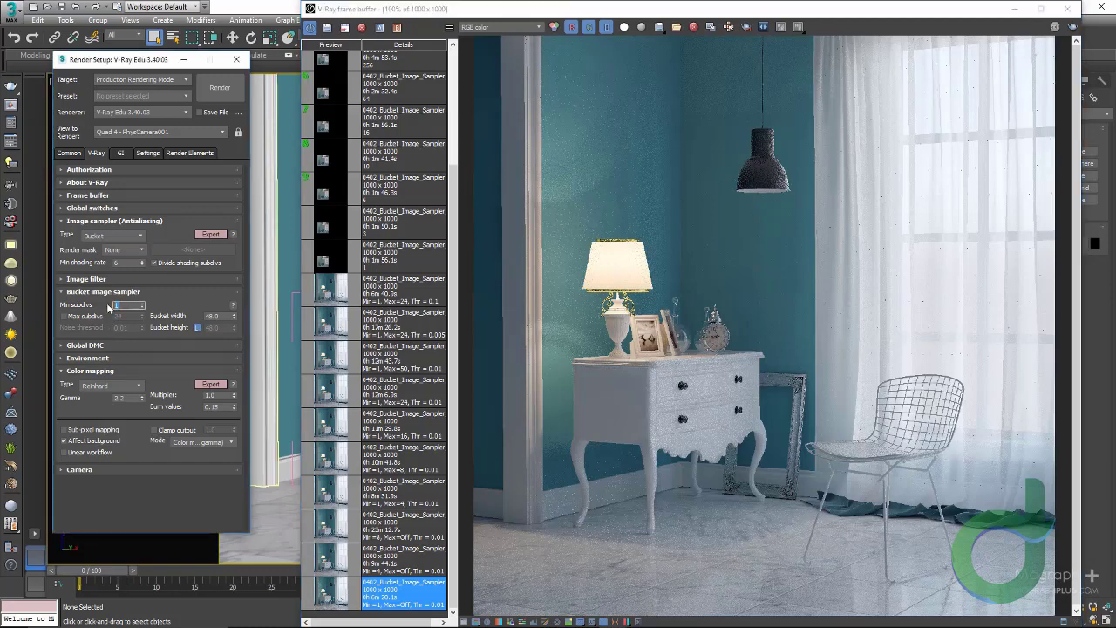
{"action": "type", "text": "4"}
{"action": "left_click", "coordinate": [338, 559]}
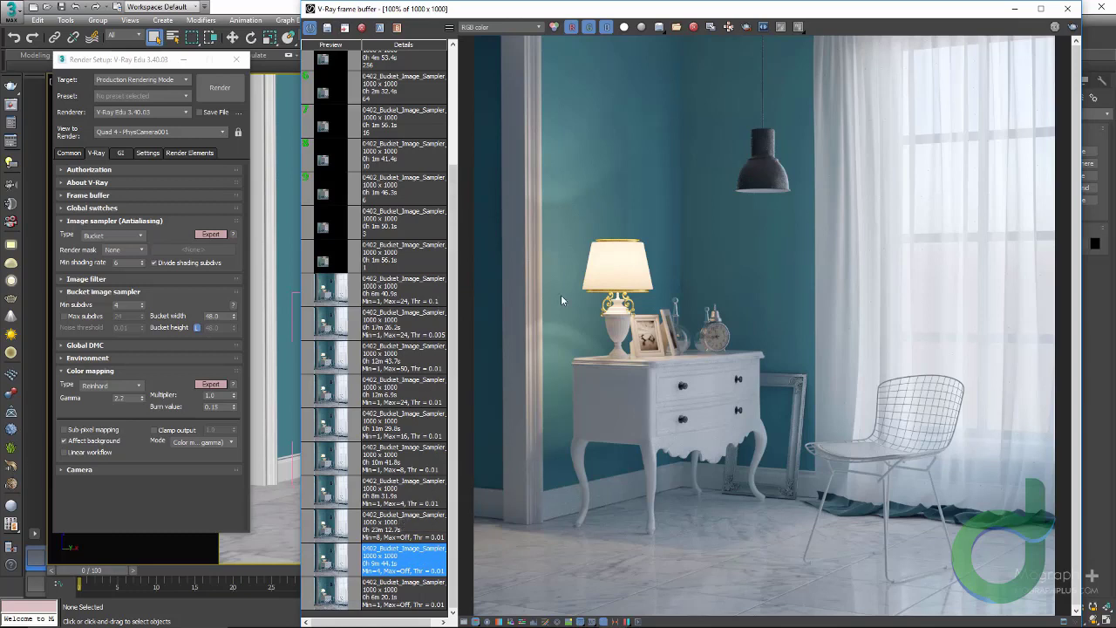
- Compare the Min=4 render with the Min=1 render and inspect the noise on the desk, lamp and frames up close
{"action": "left_click", "coordinate": [341, 596]}
{"action": "left_click", "coordinate": [337, 569]}
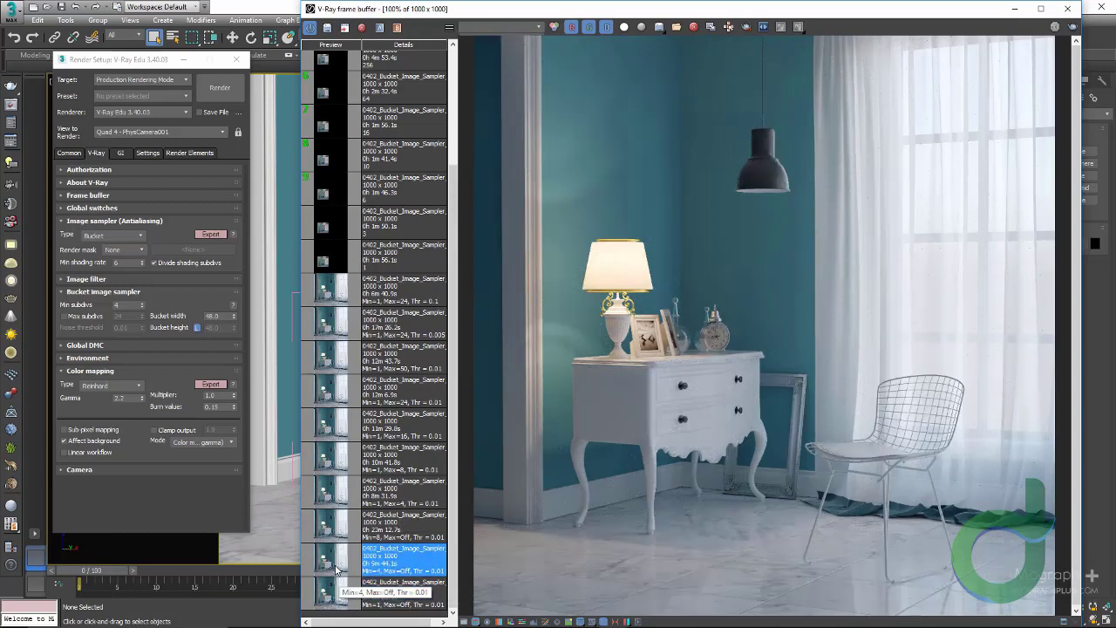
{"action": "scroll", "coordinate": [710, 486], "scroll_direction": "up", "scroll_amount": 2}
{"action": "scroll", "coordinate": [591, 316], "scroll_direction": "up", "scroll_amount": 2}
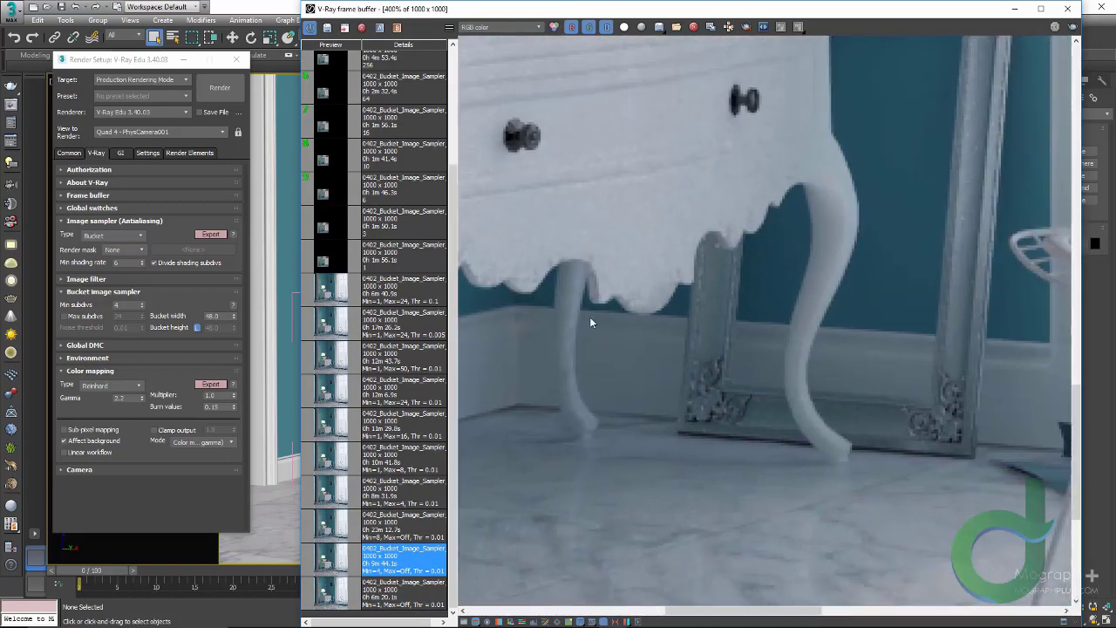
{"action": "middle_click_drag", "start_coordinate": [601, 321], "coordinate": [741, 516]}
{"action": "mouse_move", "coordinate": [605, 335]}
{"action": "middle_mouse_down"}
{"action": "mouse_move", "coordinate": [691, 402]}
{"action": "mouse_move", "coordinate": [727, 457]}
{"action": "middle_mouse_up"}
{"action": "middle_click_drag", "start_coordinate": [644, 256], "coordinate": [689, 382]}
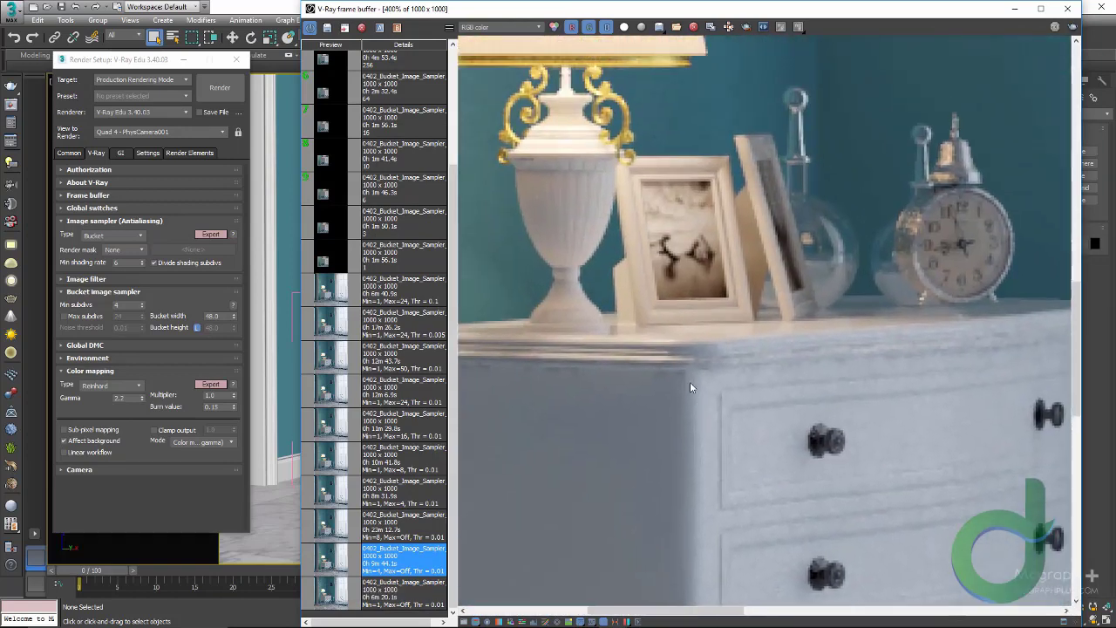
{"action": "scroll", "coordinate": [690, 386], "scroll_direction": "down", "scroll_amount": 4}
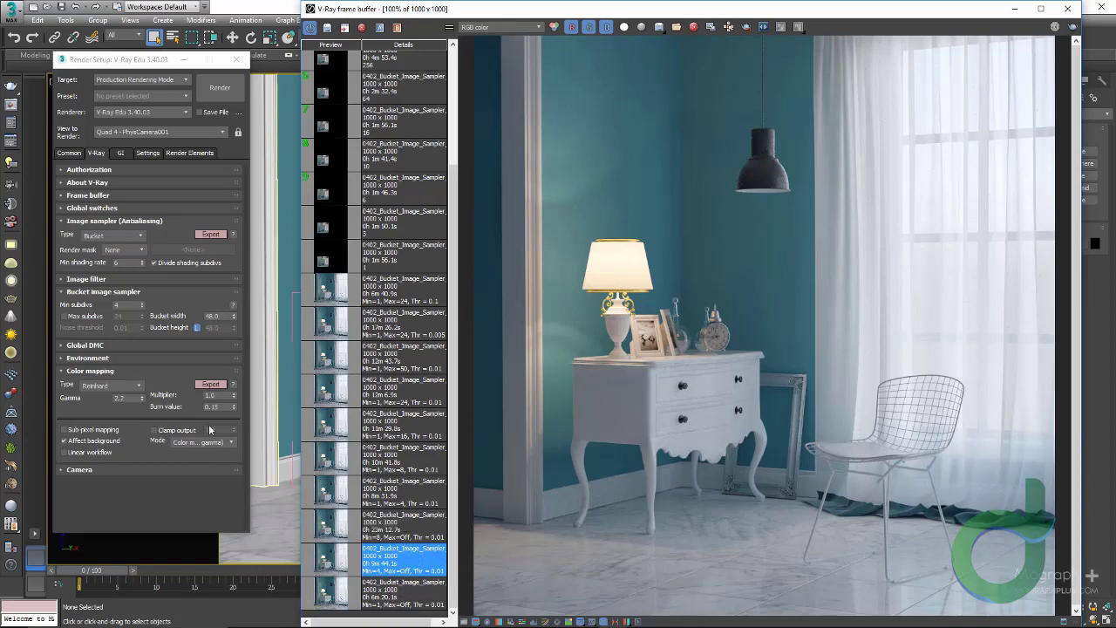
- View the VRayDenoiser element of the Min=4 render and examine the lamp and desk area up close
{"action": "left_click", "coordinate": [498, 28]}
{"action": "left_click", "coordinate": [479, 52]}
{"action": "scroll", "coordinate": [612, 154], "scroll_direction": "up", "scroll_amount": 4}
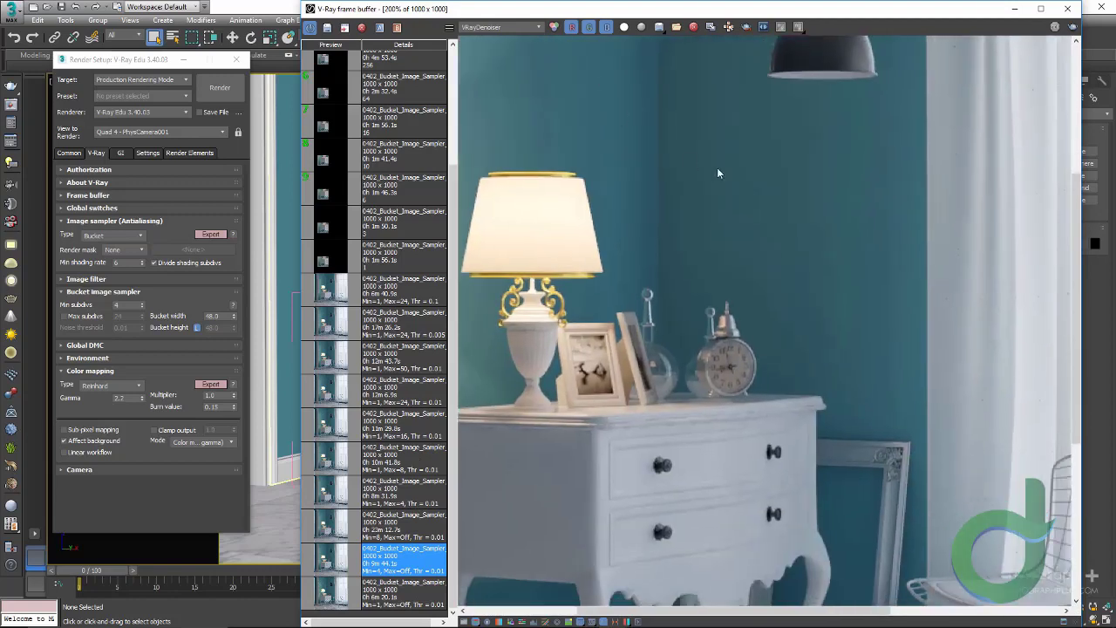
- Inspect the desk's side, drawers and legs up close in the VRayDenoiser element of the Min=4 render
{"action": "scroll", "coordinate": [718, 169], "scroll_direction": "up", "scroll_amount": 2}
{"action": "middle_click_drag", "start_coordinate": [590, 191], "coordinate": [926, 117]}
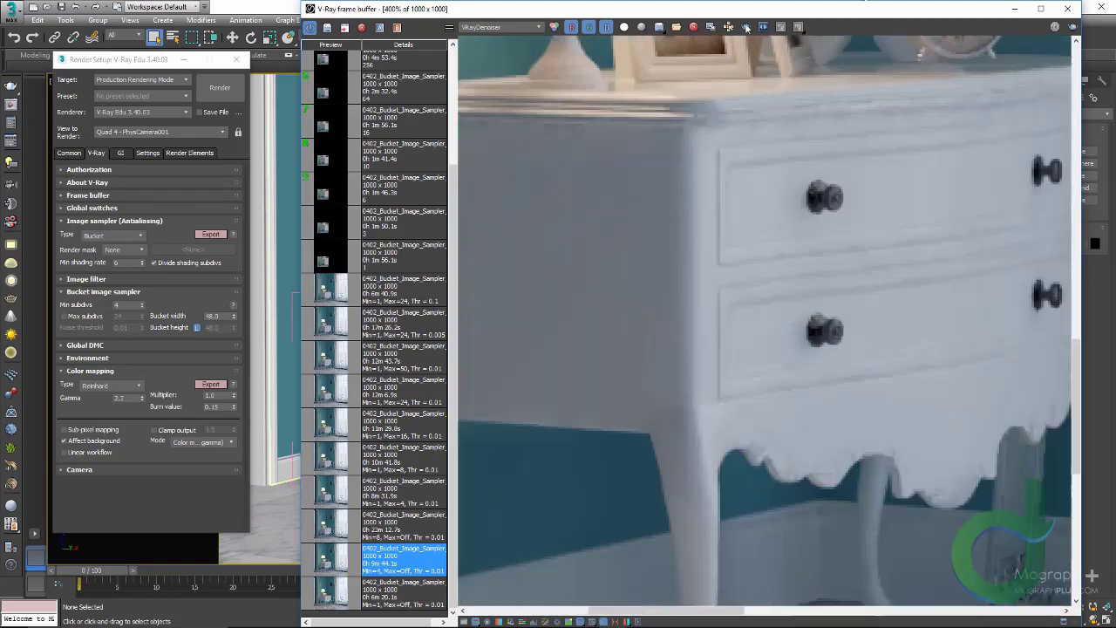
{"action": "middle_click_drag", "start_coordinate": [824, 161], "coordinate": [747, 85]}
{"action": "middle_click_drag", "start_coordinate": [872, 226], "coordinate": [759, 159]}
{"action": "scroll", "coordinate": [758, 158], "scroll_direction": "down", "scroll_amount": 4}
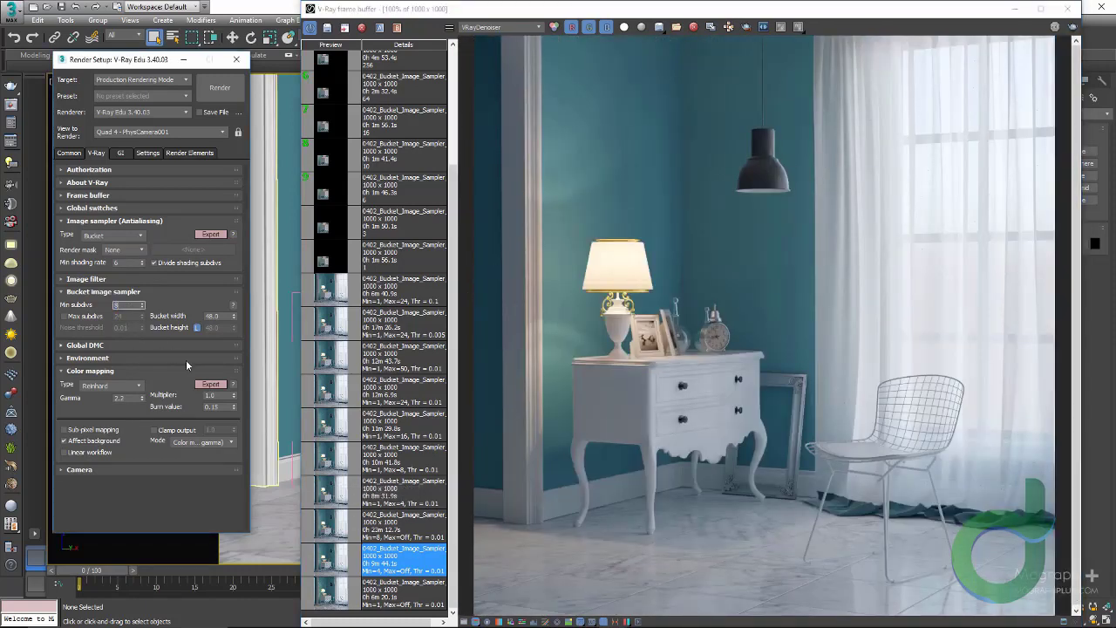
- Set the bucket sampler's Min subdivs to 8 and examine the Min=8, Max=Off, Thr=0.01 history render around the lamp and desk
{"action": "left_click", "coordinate": [401, 528]}
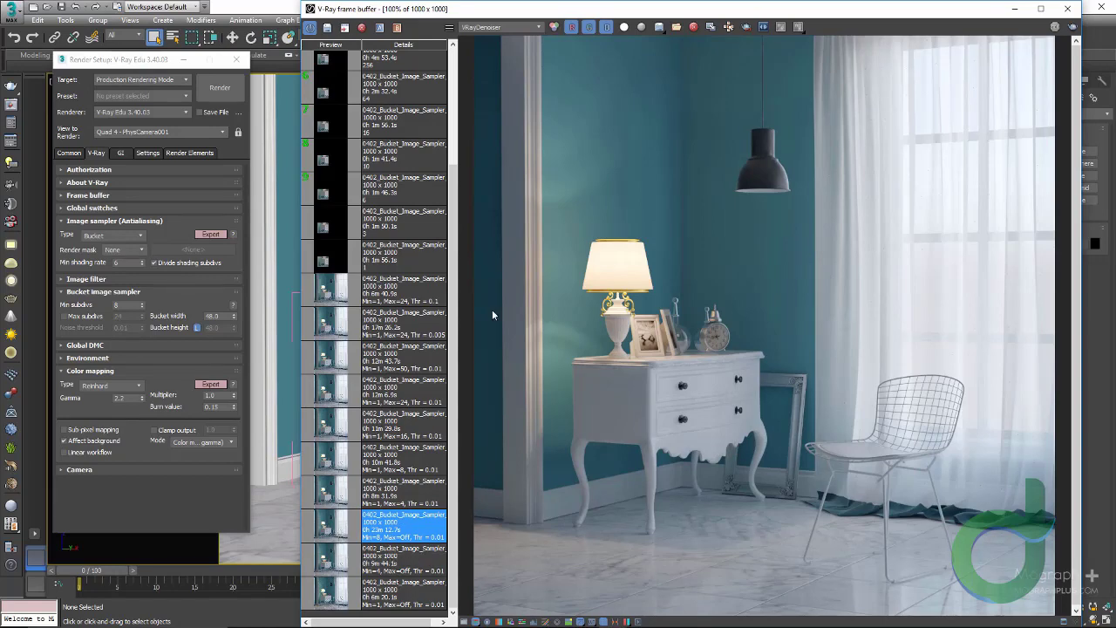
{"action": "scroll", "coordinate": [593, 228], "scroll_direction": "up", "scroll_amount": 2}
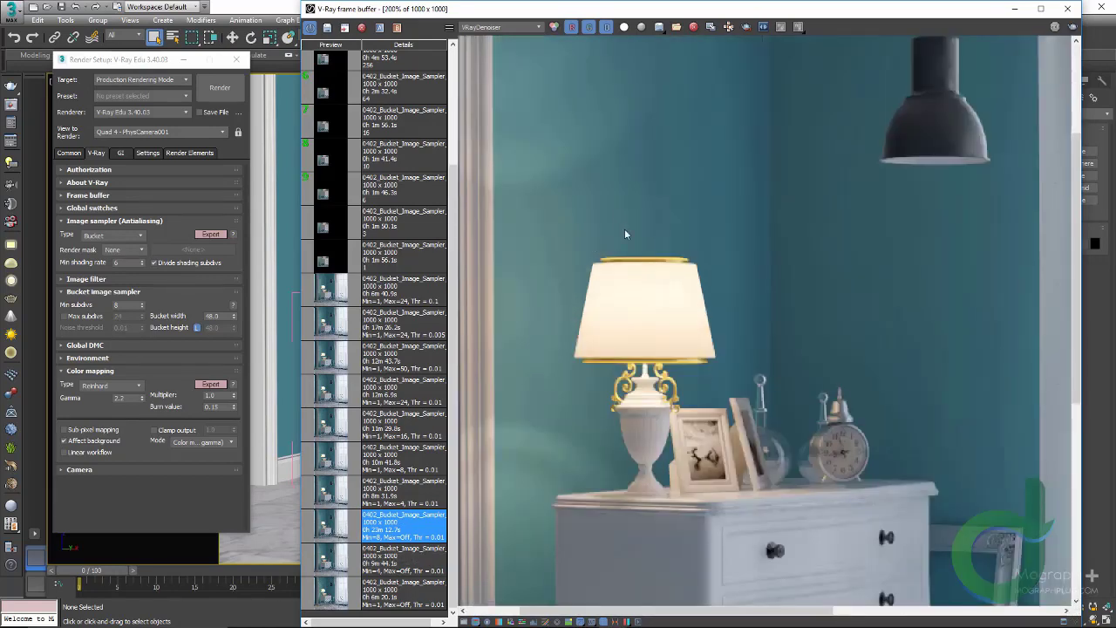
{"action": "middle_click_drag", "start_coordinate": [713, 388], "coordinate": [767, 493]}
{"action": "middle_click_drag", "start_coordinate": [692, 287], "coordinate": [698, 242]}
{"action": "middle_click_drag", "start_coordinate": [693, 393], "coordinate": [653, 37]}
{"action": "middle_click_drag", "start_coordinate": [685, 255], "coordinate": [745, 287]}
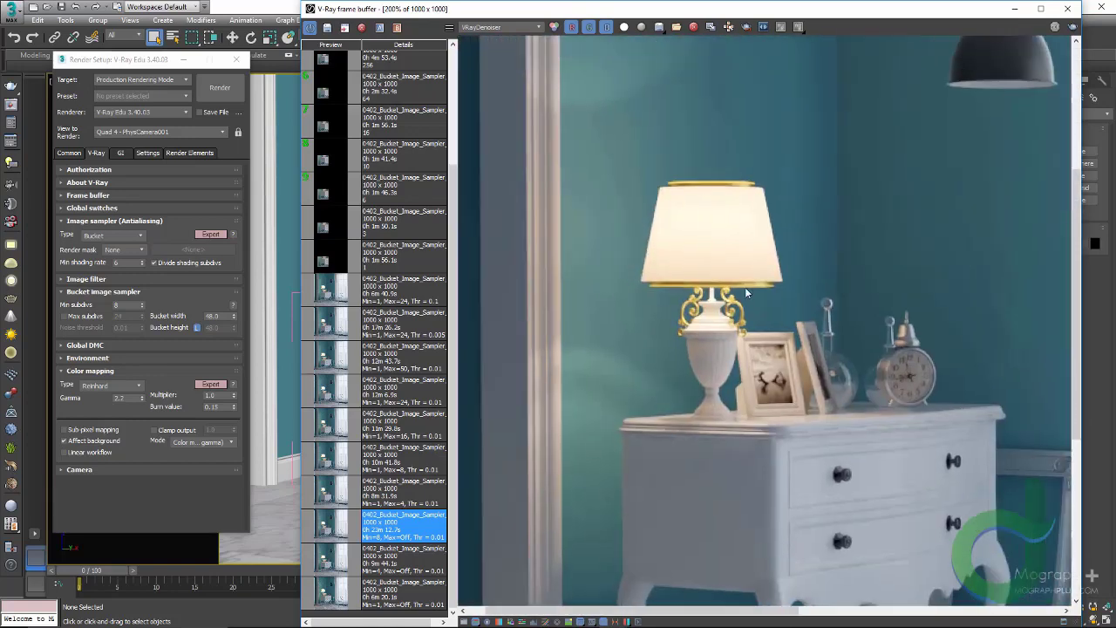
{"action": "middle_click_drag", "start_coordinate": [551, 165], "coordinate": [612, 163]}
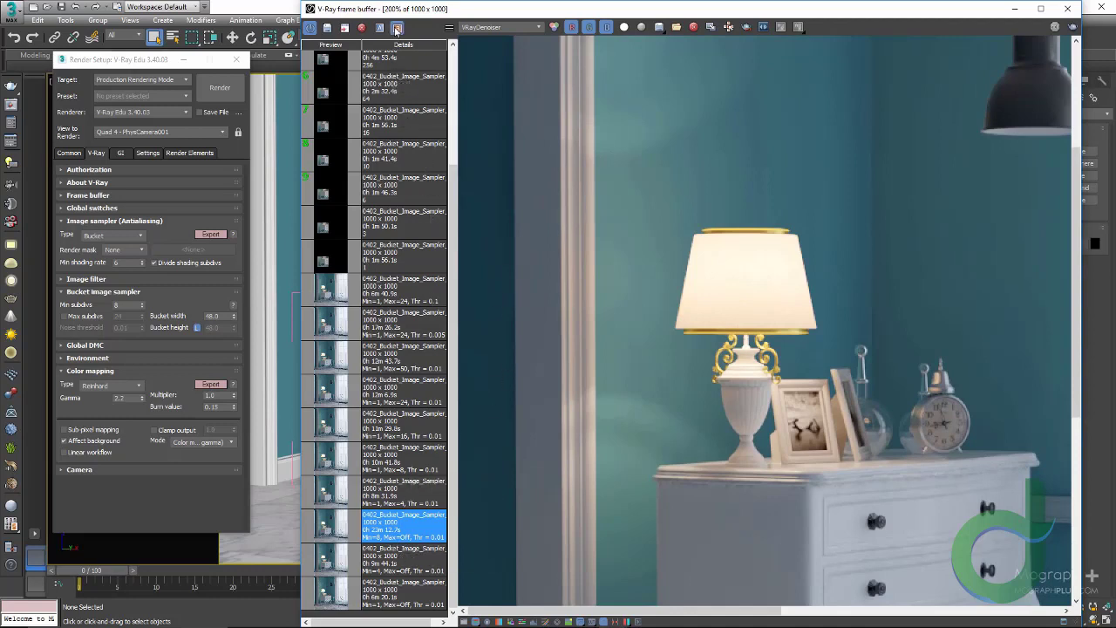
- Set the Min=8 render as B and the Min=4 render as A, and compare their VRayDenoiser elements around the desk
{"action": "left_click", "coordinate": [397, 28]}
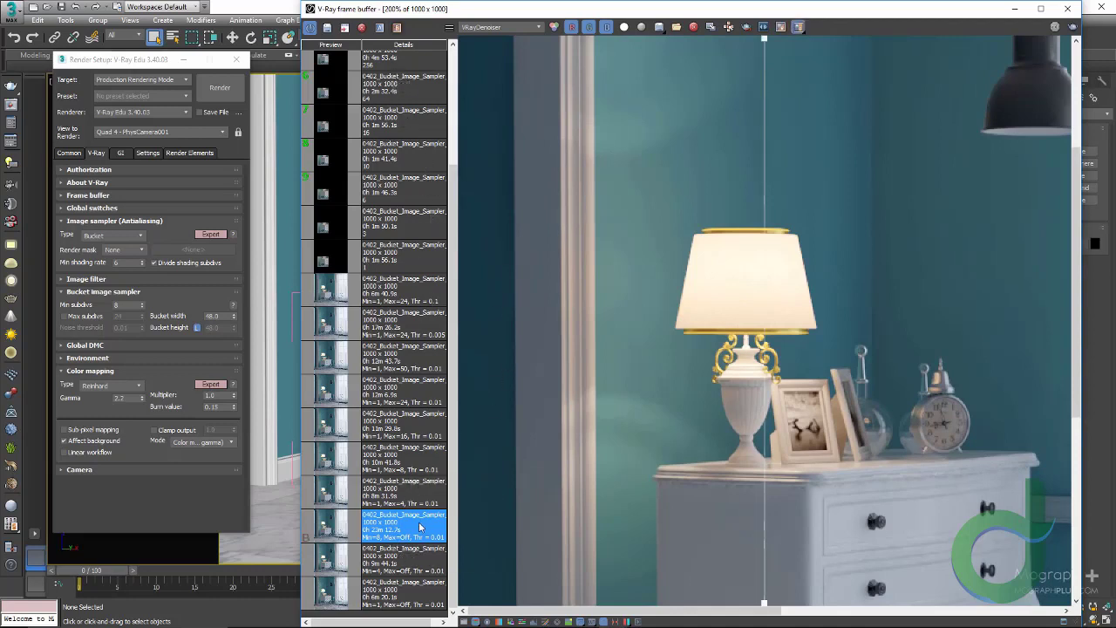
{"action": "left_click", "coordinate": [392, 561]}
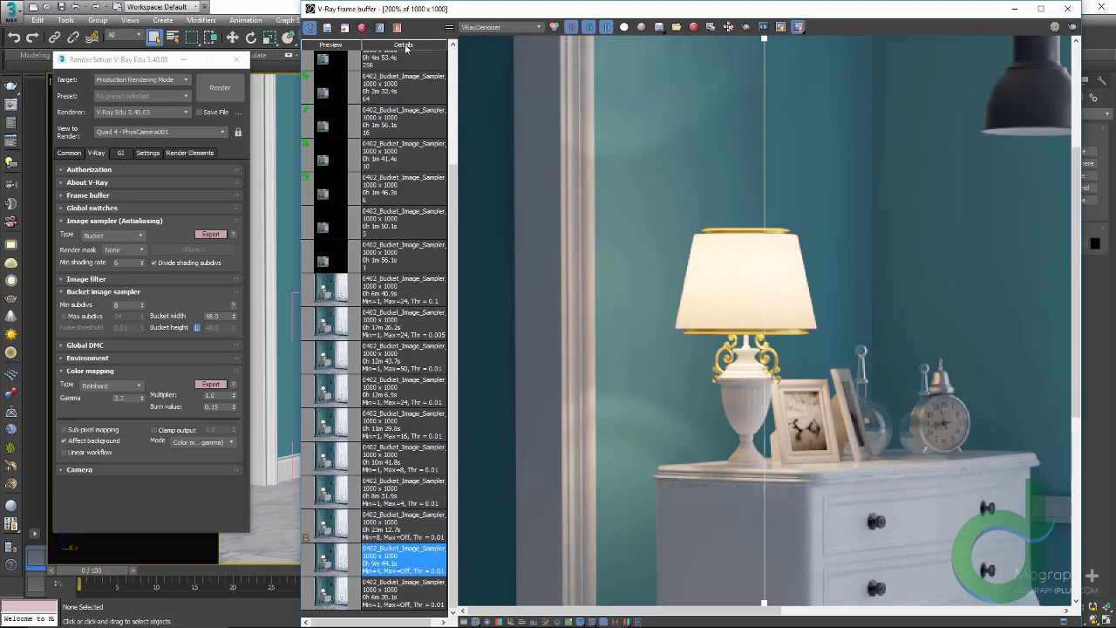
{"action": "double_click", "coordinate": [726, 213]}
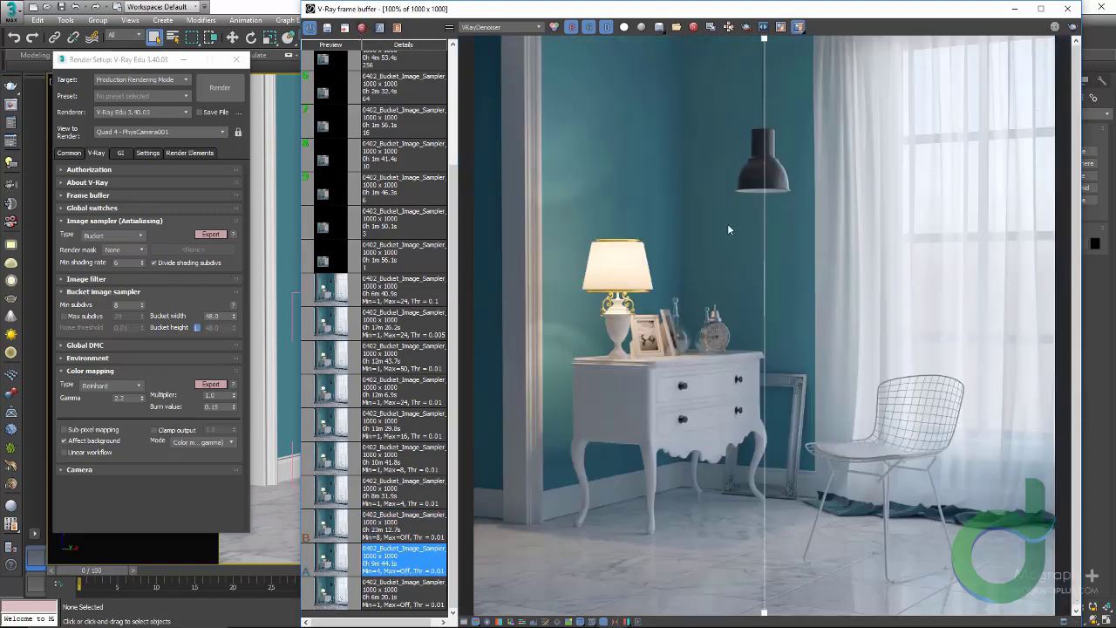
{"action": "mouse_move", "coordinate": [767, 292]}
{"action": "left_mouse_down"}
{"action": "mouse_move", "coordinate": [536, 276]}
{"action": "mouse_move", "coordinate": [778, 273]}
{"action": "left_mouse_up"}
{"action": "scroll", "coordinate": [776, 197], "scroll_direction": "up", "scroll_amount": 1}
{"action": "middle_click_drag", "start_coordinate": [532, 462], "coordinate": [693, 233]}
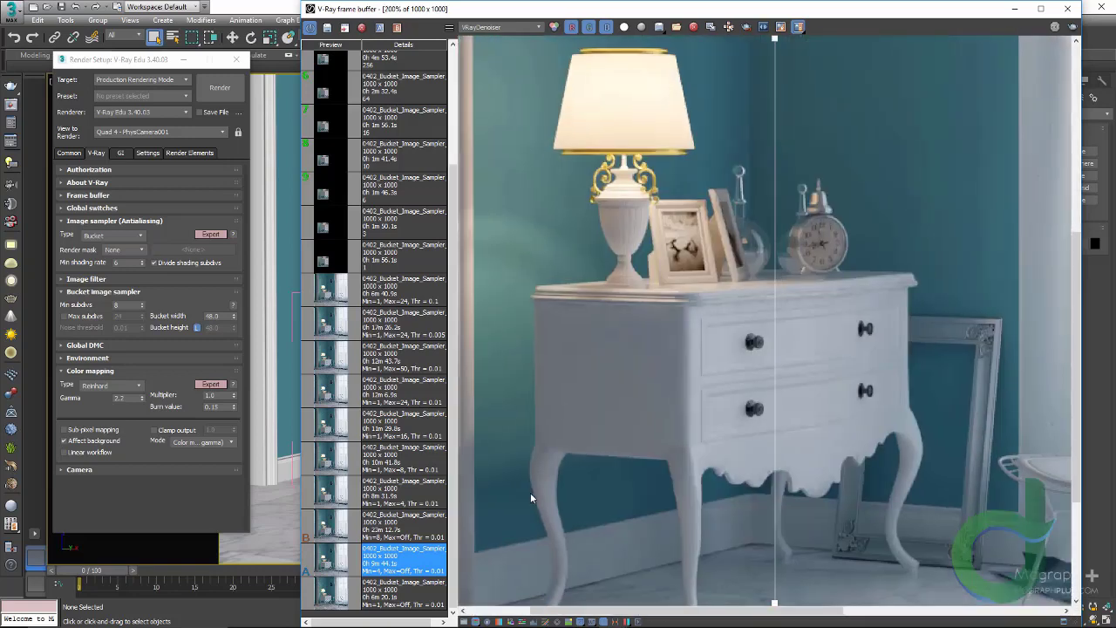
{"action": "scroll", "coordinate": [750, 445], "scroll_direction": "up", "scroll_amount": 1}
{"action": "middle_click_drag", "start_coordinate": [750, 444], "coordinate": [918, 262]}
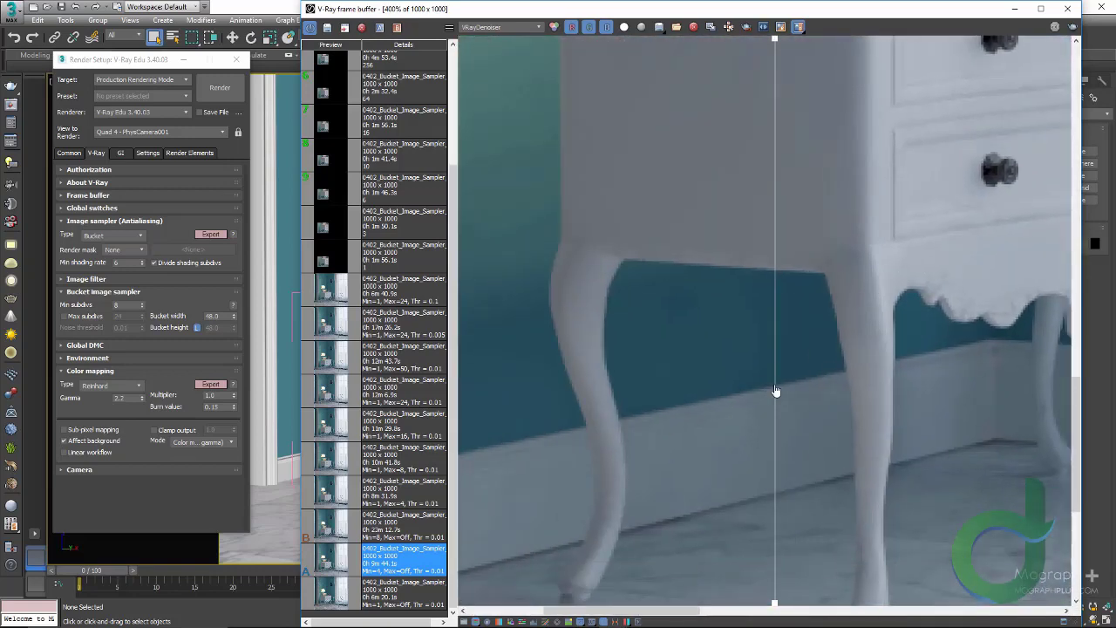
{"action": "left_click_drag", "start_coordinate": [776, 391], "coordinate": [657, 360]}
- Compare the Min=4 and Min=8 renders in RGB color around the desk legs, lamp and wall, and close the A/B comparison
{"action": "left_click", "coordinate": [491, 29]}
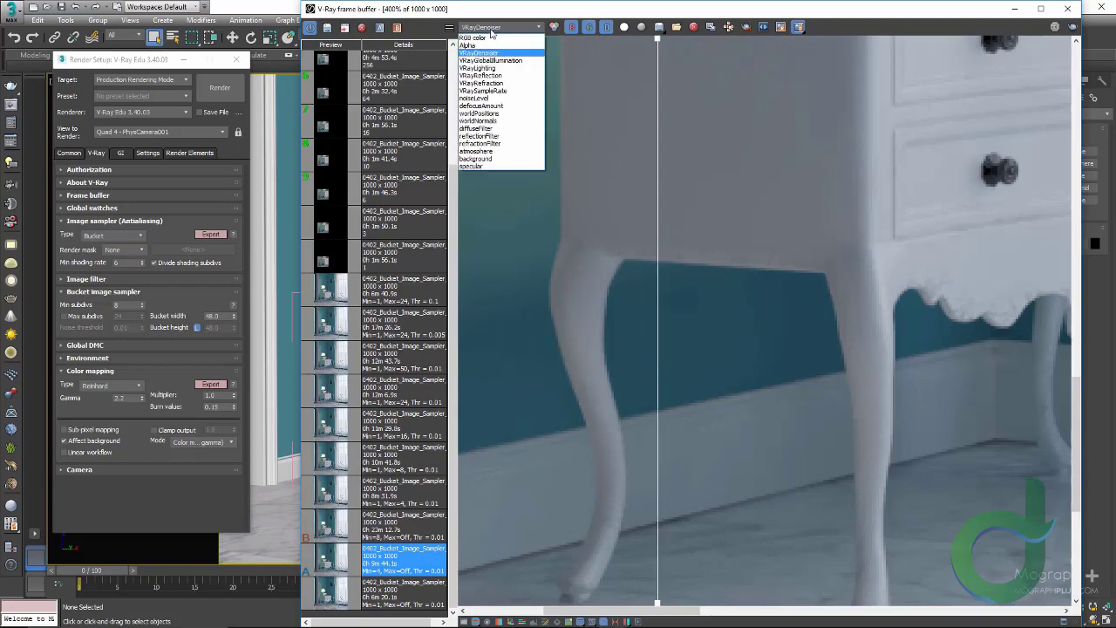
{"action": "left_click", "coordinate": [484, 37]}
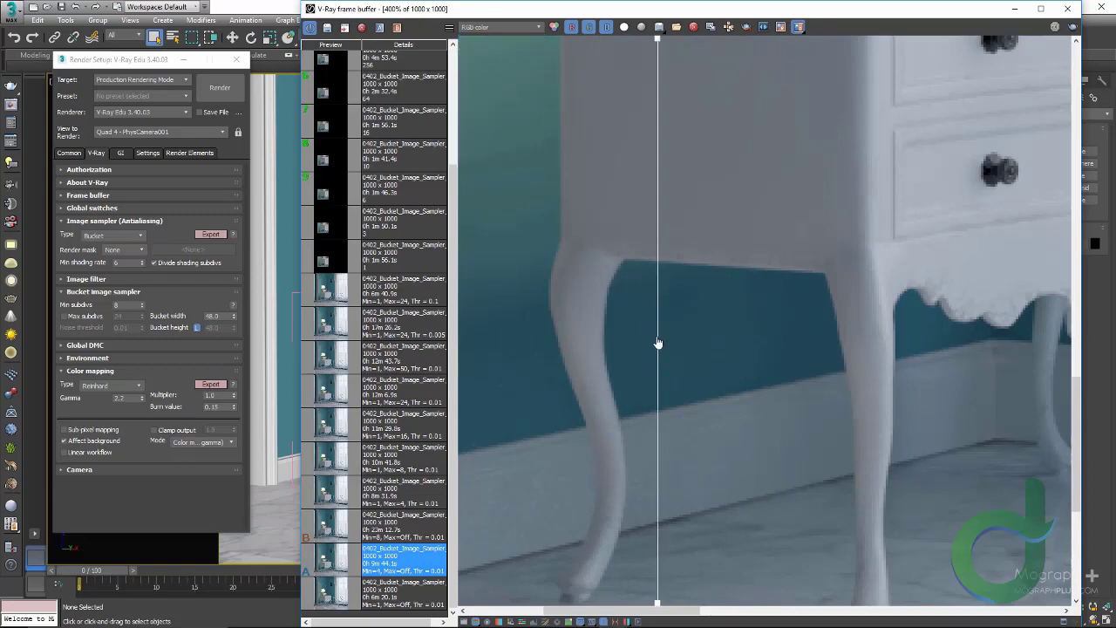
{"action": "left_click_drag", "start_coordinate": [657, 343], "coordinate": [739, 323]}
{"action": "scroll", "coordinate": [689, 314], "scroll_direction": "down", "scroll_amount": 2}
{"action": "scroll", "coordinate": [592, 262], "scroll_direction": "down", "scroll_amount": 1}
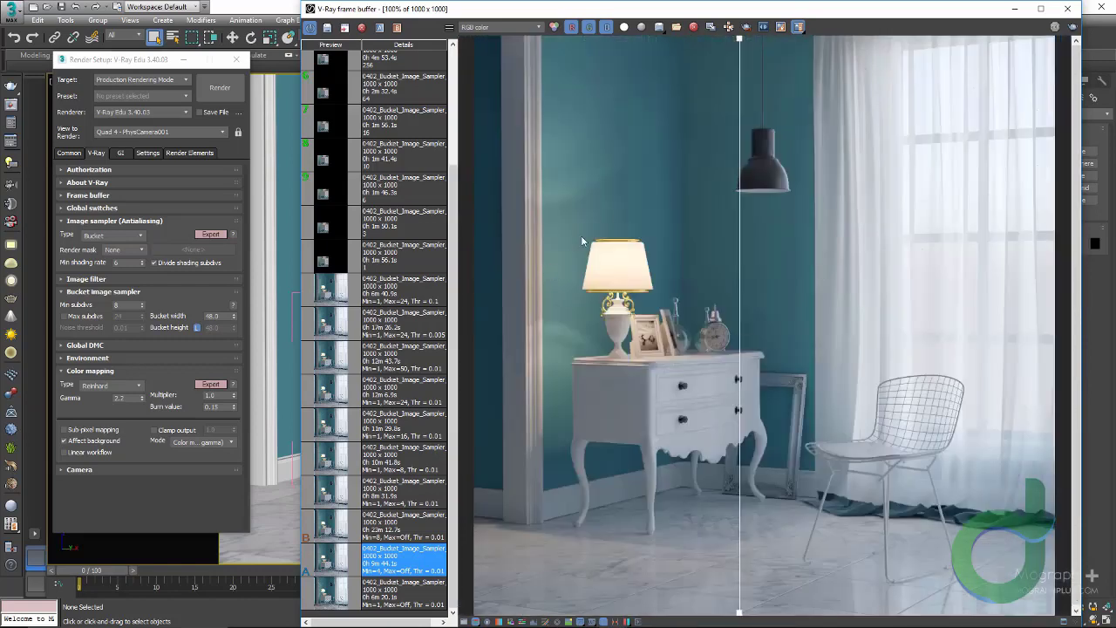
{"action": "left_click_drag", "start_coordinate": [739, 204], "coordinate": [547, 223]}
{"action": "scroll", "coordinate": [570, 189], "scroll_direction": "up", "scroll_amount": 1}
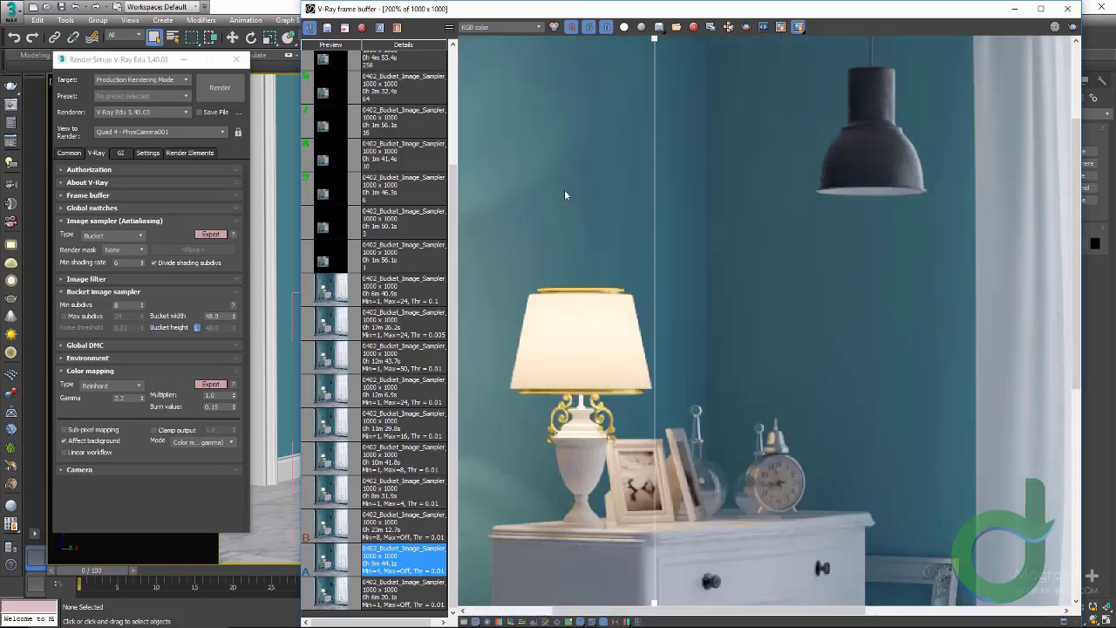
{"action": "middle_click_drag", "start_coordinate": [564, 189], "coordinate": [641, 232]}
{"action": "left_click_drag", "start_coordinate": [649, 238], "coordinate": [819, 249]}
{"action": "left_click", "coordinate": [799, 28]}
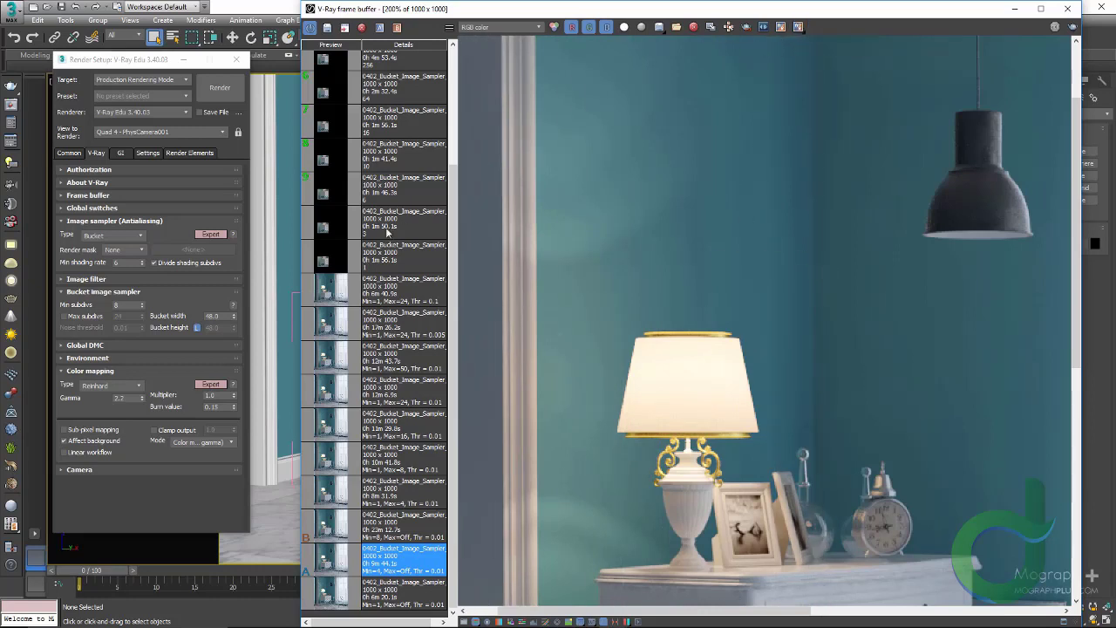
- Enable Max subdivs, set Min subdivs to 1 and Max subdivs to 4, and select the Min=1, Max=4, Thr=0.01 history render
{"action": "left_click", "coordinate": [85, 324]}
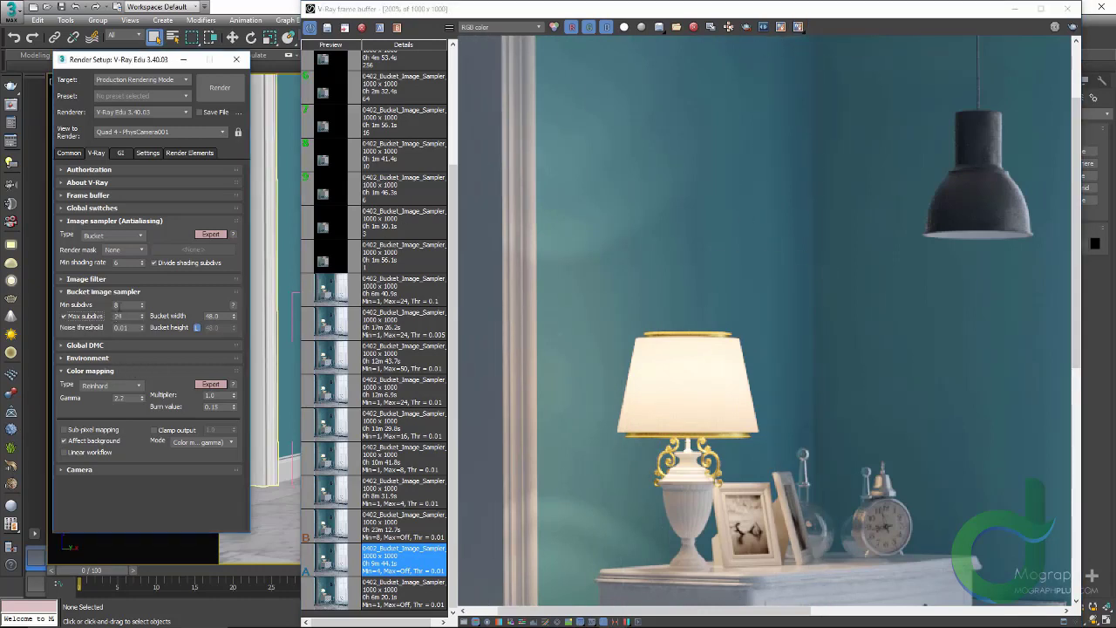
{"action": "double_click", "coordinate": [119, 305]}
{"action": "type", "text": "1"}
{"action": "double_click", "coordinate": [123, 316]}
{"action": "type", "text": "4"}
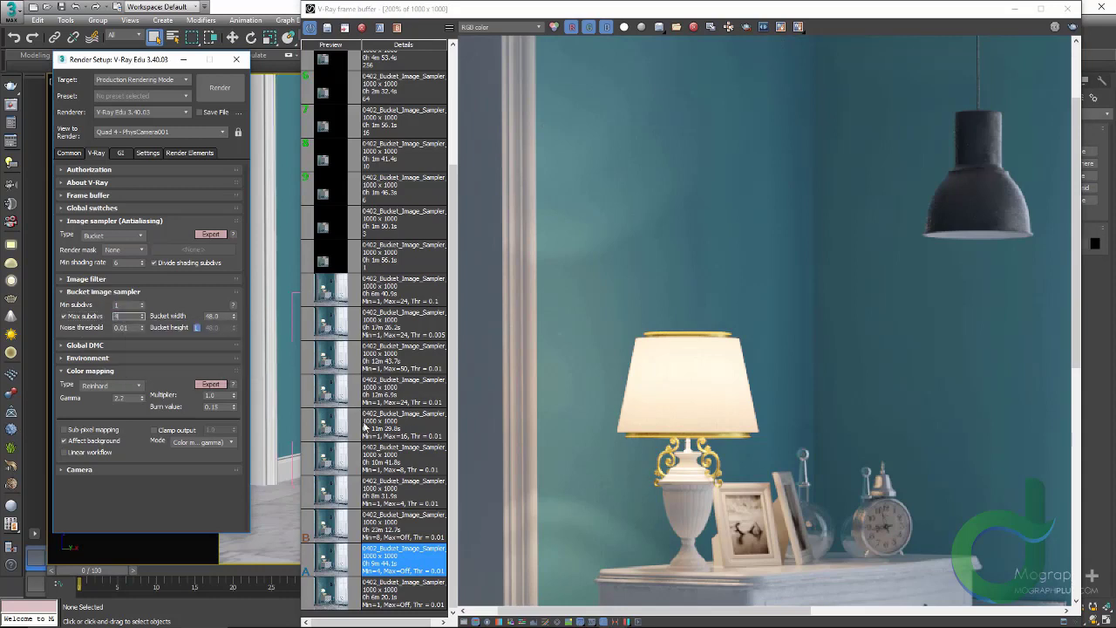
{"action": "left_click", "coordinate": [327, 504]}
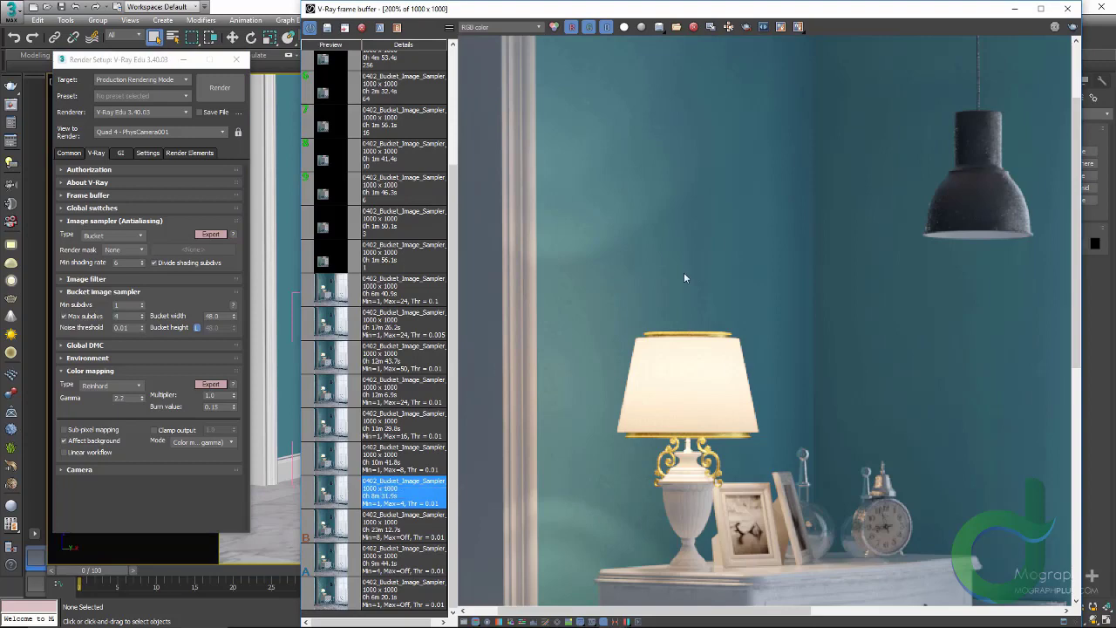
- Compare the Min=1, Max=4 render with the Min=1, Max=Off render in full view, ending on the Max=4 render
{"action": "double_click", "coordinate": [667, 303]}
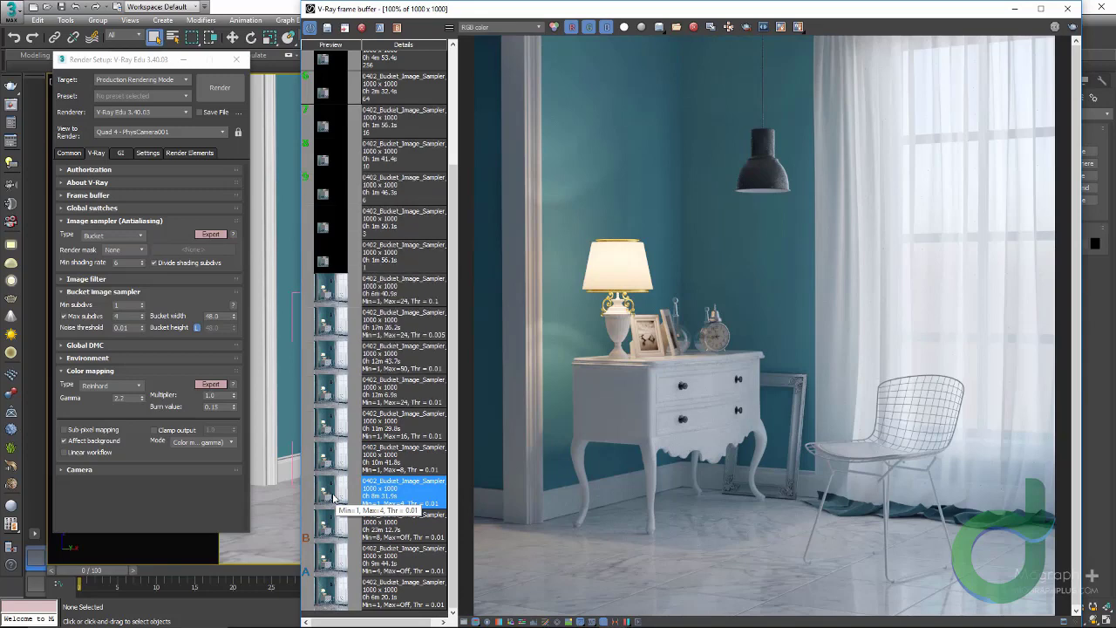
{"action": "scroll", "coordinate": [566, 241], "scroll_direction": "up", "scroll_amount": 2}
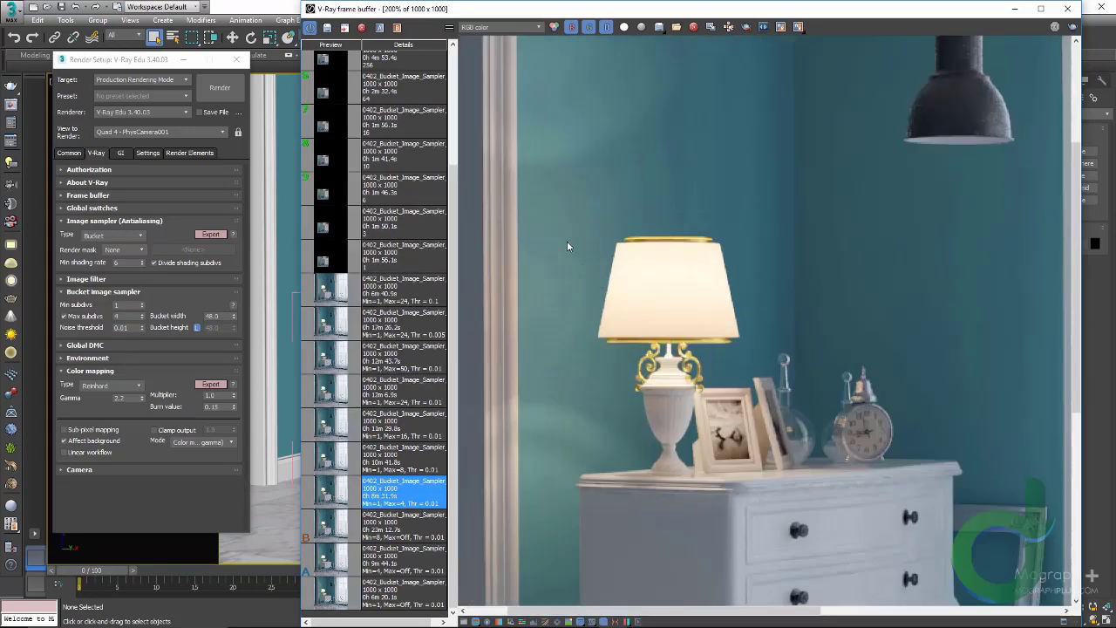
{"action": "scroll", "coordinate": [567, 241], "scroll_direction": "down", "scroll_amount": 2}
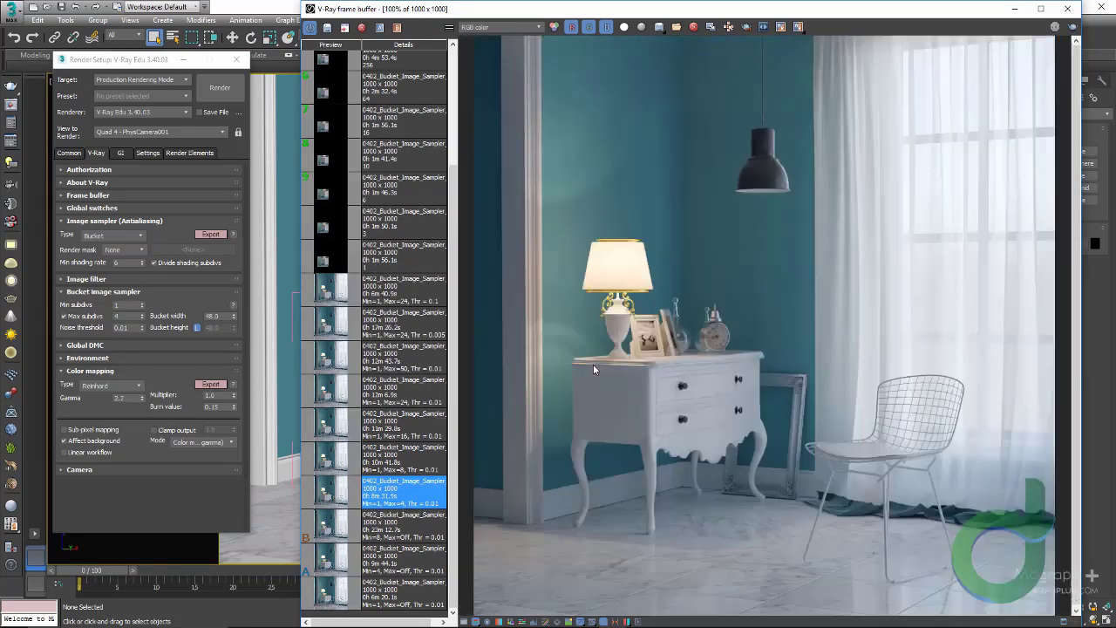
{"action": "double_click", "coordinate": [339, 594]}
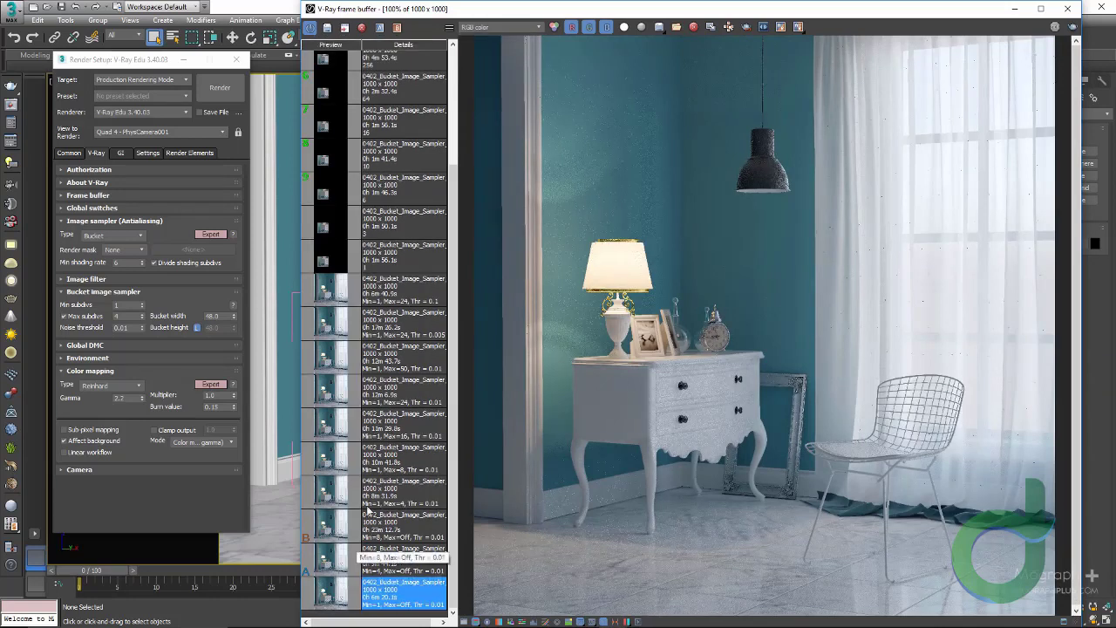
{"action": "double_click", "coordinate": [328, 494]}
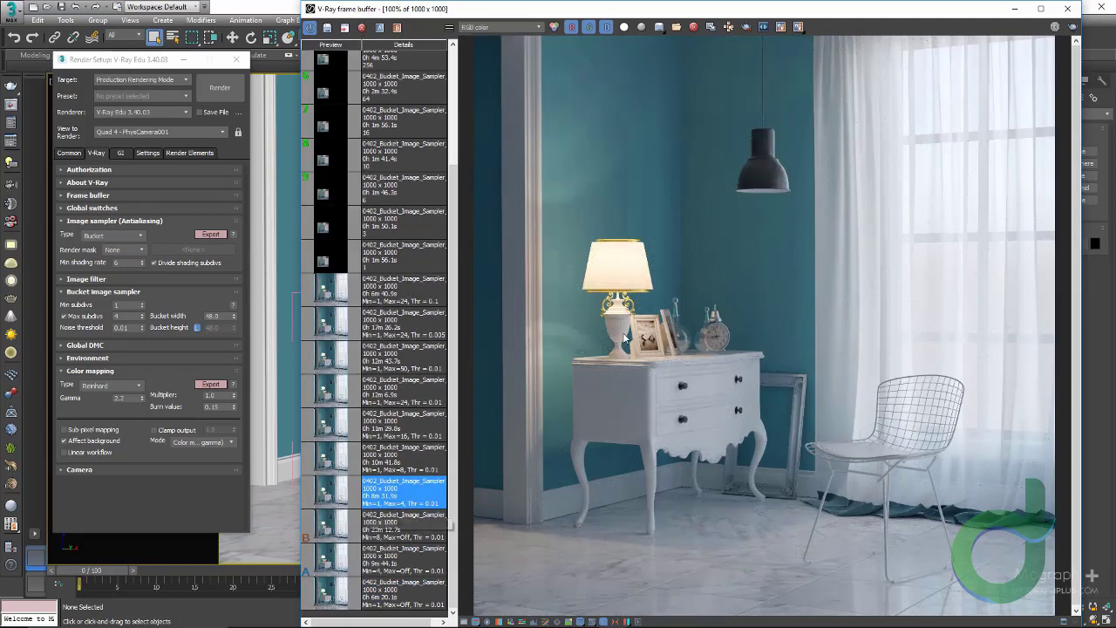
- Examine the VRaySampleRate element of the Min=1, Max=4 render and of the Min=1, Max=8 render
{"action": "left_click", "coordinate": [520, 26]}
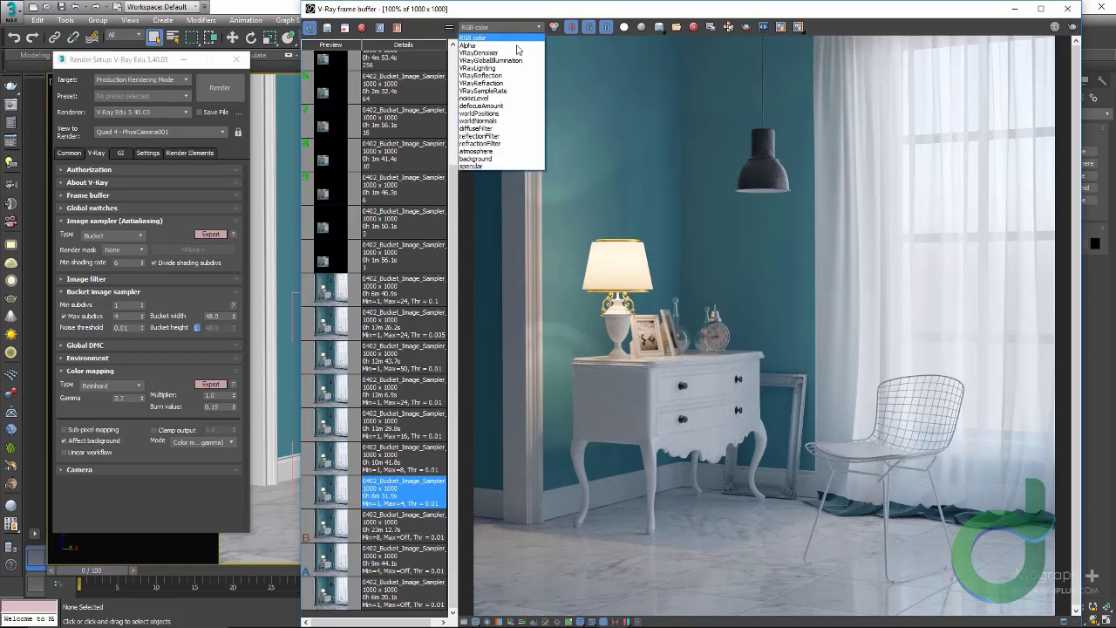
{"action": "left_click", "coordinate": [517, 92]}
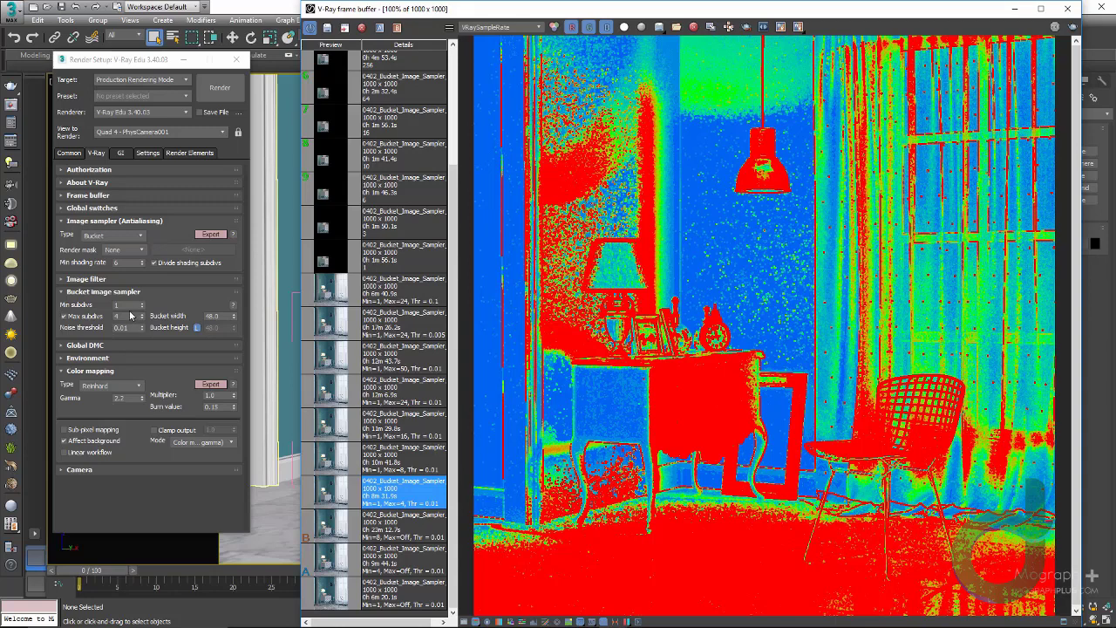
{"action": "double_click", "coordinate": [126, 304]}
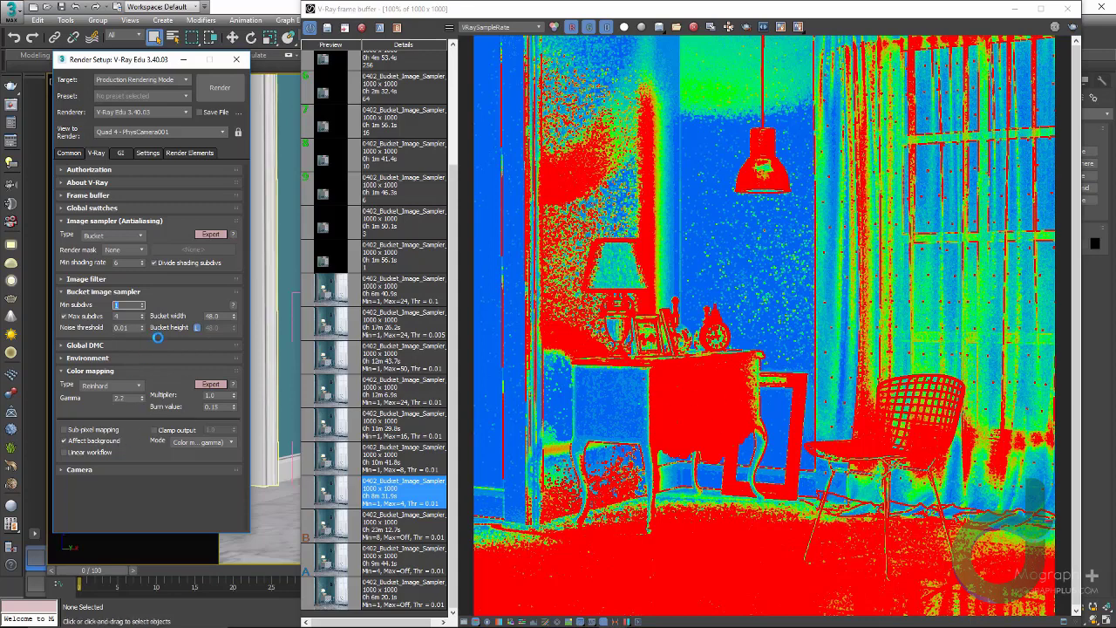
{"action": "left_click", "coordinate": [130, 328]}
{"action": "left_click", "coordinate": [123, 315]}
{"action": "left_click", "coordinate": [329, 468]}
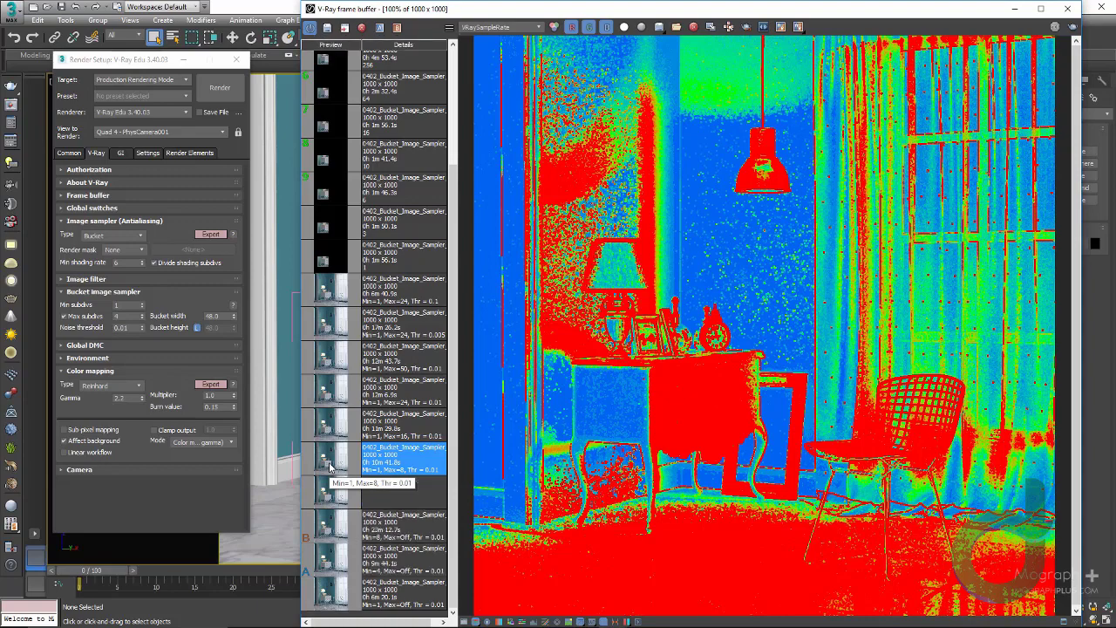
{"action": "double_click", "coordinate": [329, 468]}
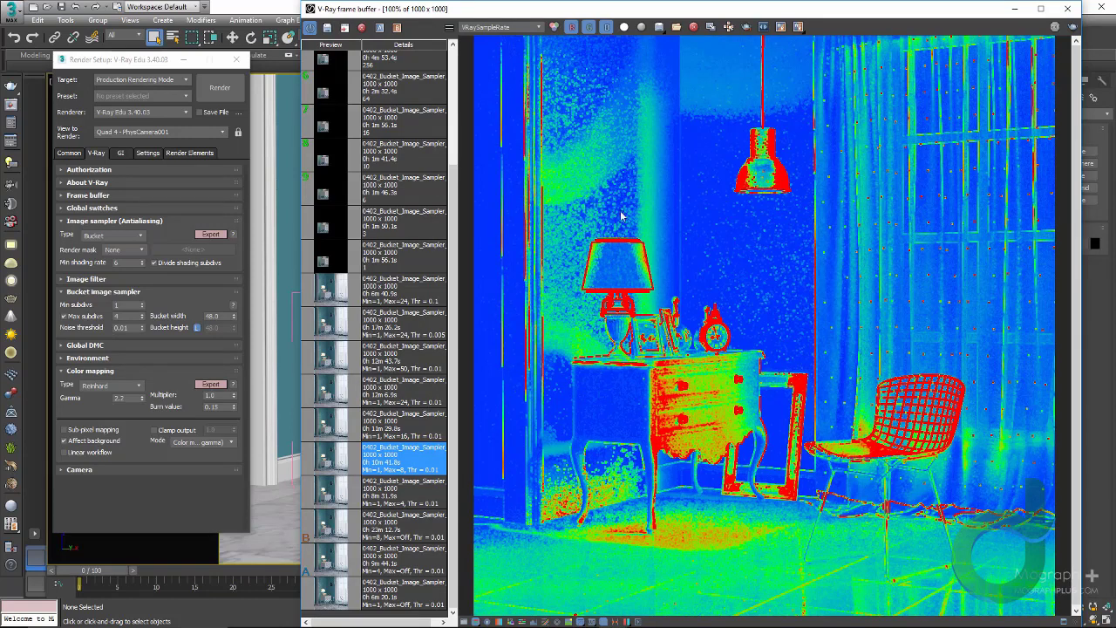
- Return to RGB color and set up an A/B comparison with the Max=4 render as A and the Max=8 render as B
{"action": "left_click", "coordinate": [505, 27]}
{"action": "left_click", "coordinate": [485, 39]}
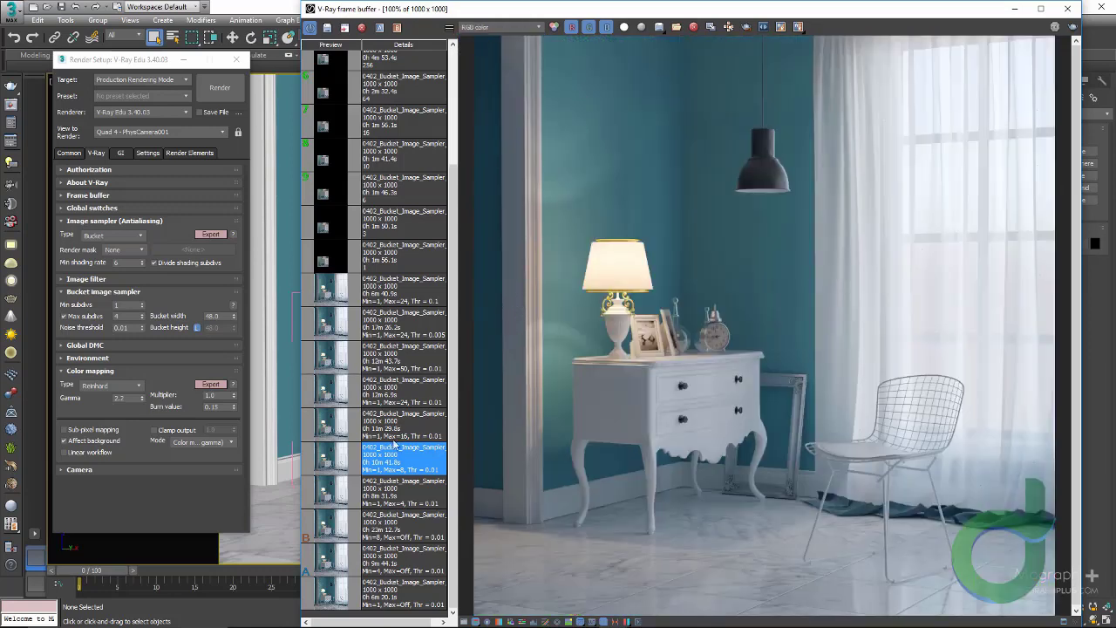
{"action": "left_click", "coordinate": [420, 494]}
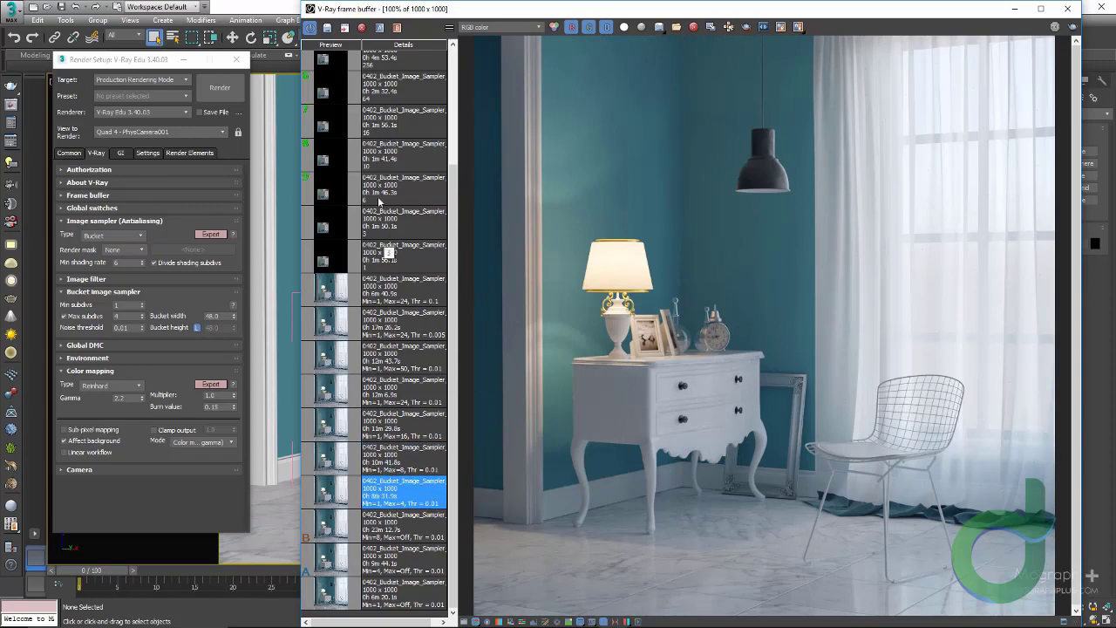
{"action": "left_click", "coordinate": [424, 463]}
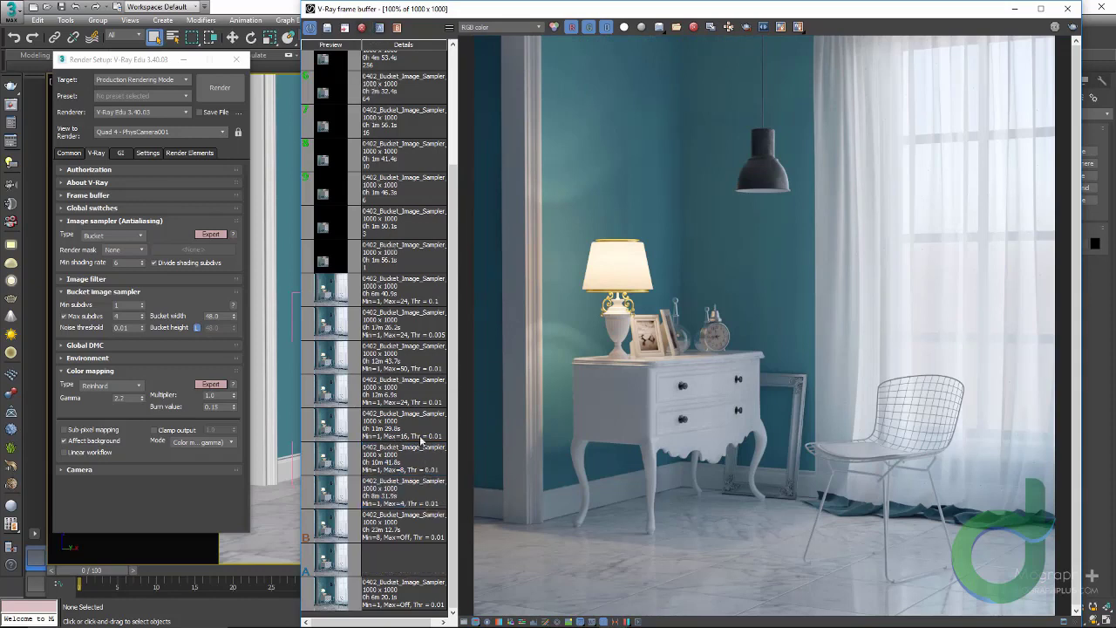
{"action": "left_click", "coordinate": [398, 29]}
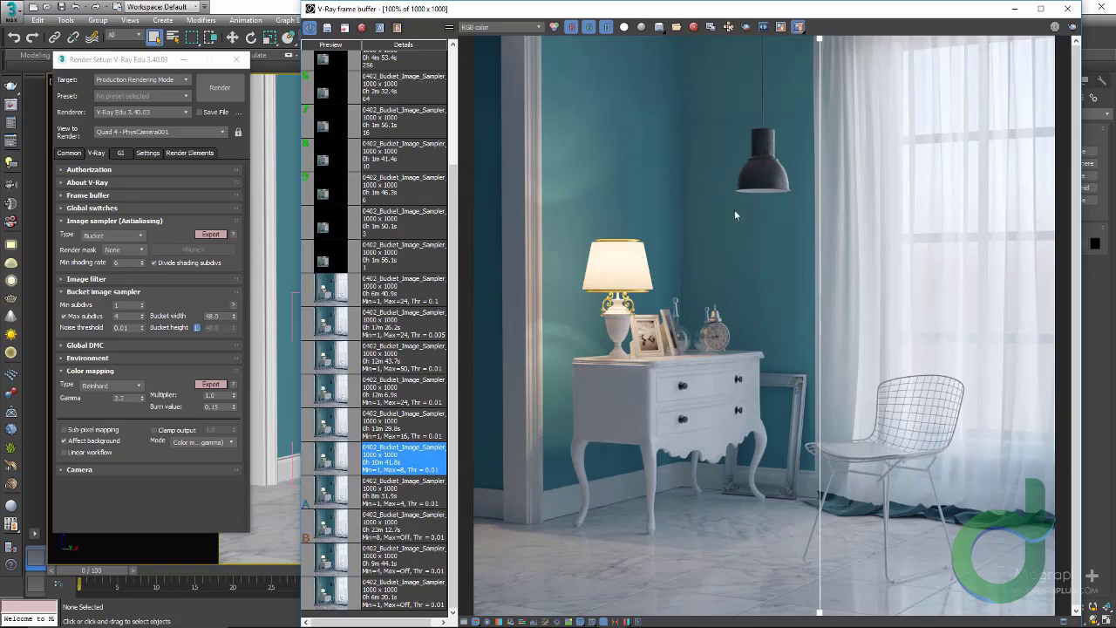
- Sweep the comparison divider across the lamp and desk up close to compare noise in the Max=4 and Max=8 renders
{"action": "left_click_drag", "start_coordinate": [822, 184], "coordinate": [774, 239]}
{"action": "scroll", "coordinate": [581, 206], "scroll_direction": "up", "scroll_amount": 1}
{"action": "middle_click_drag", "start_coordinate": [564, 300], "coordinate": [662, 51]}
{"action": "left_click_drag", "start_coordinate": [768, 276], "coordinate": [631, 284]}
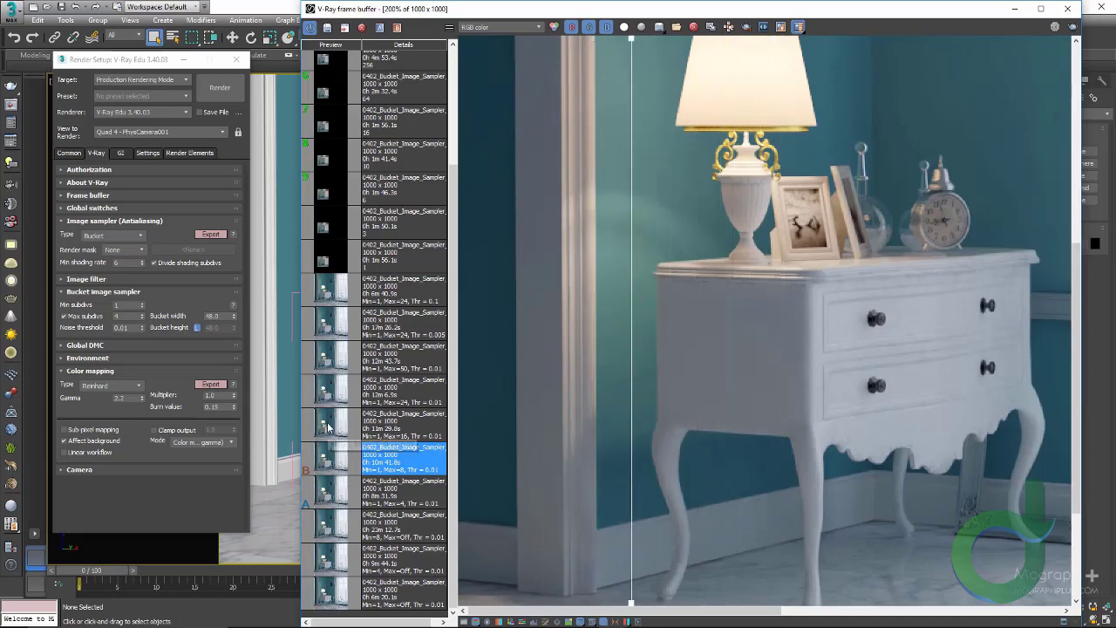
- Load the Min=1, Max=16 render and compare its VRaySampleRate element with that of the Min=1, Max=8 render in full view
{"action": "left_click", "coordinate": [328, 427]}
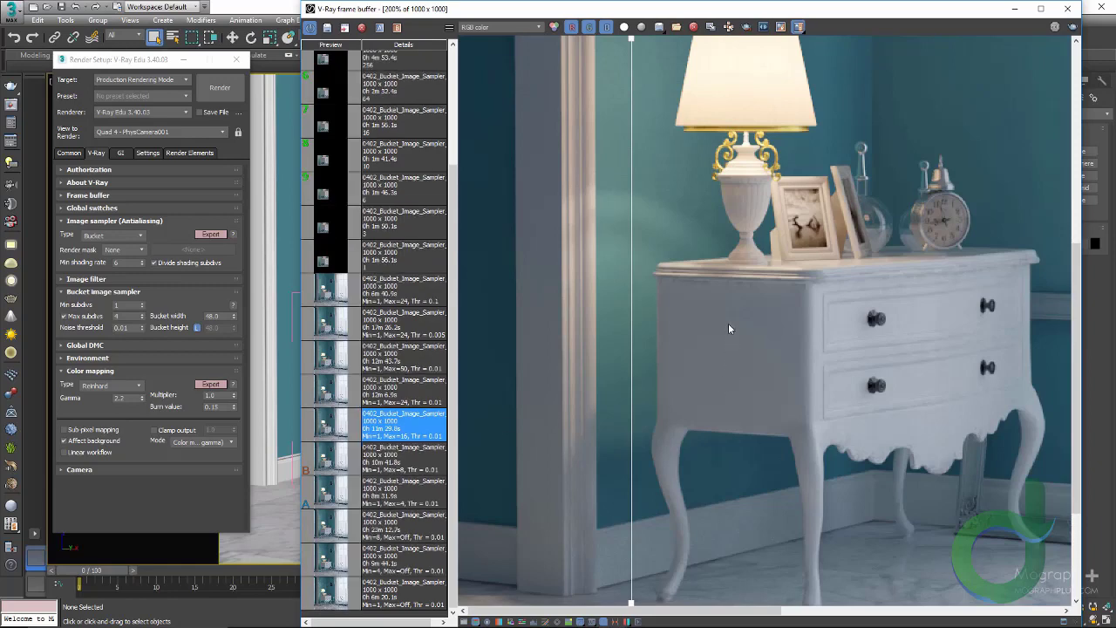
{"action": "scroll", "coordinate": [727, 323], "scroll_direction": "down", "scroll_amount": 1}
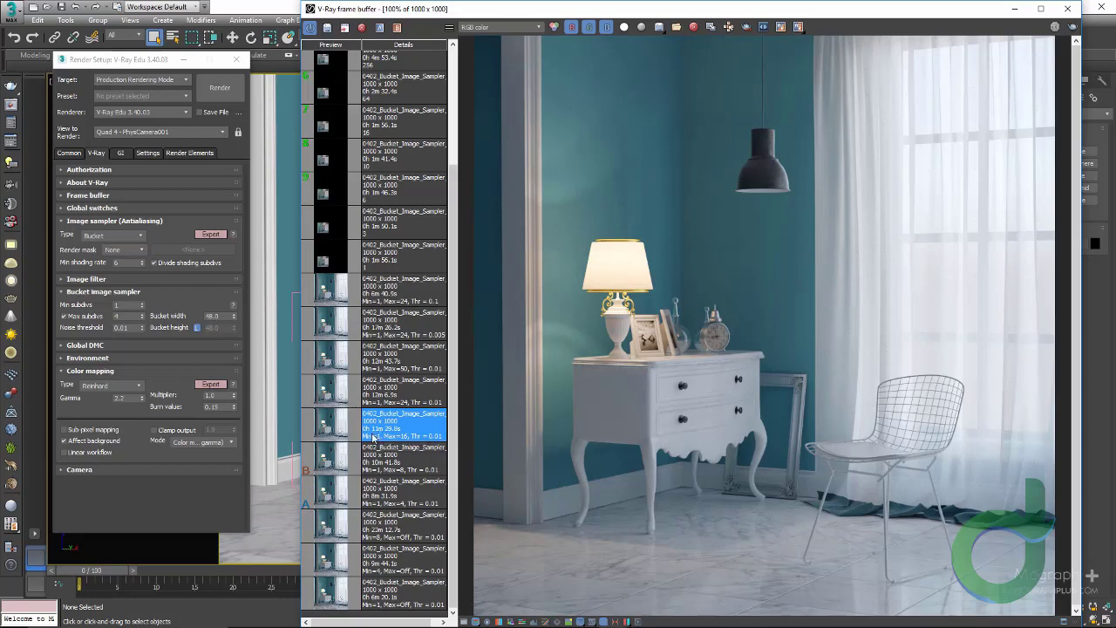
{"action": "left_click", "coordinate": [506, 28]}
{"action": "left_click", "coordinate": [482, 90]}
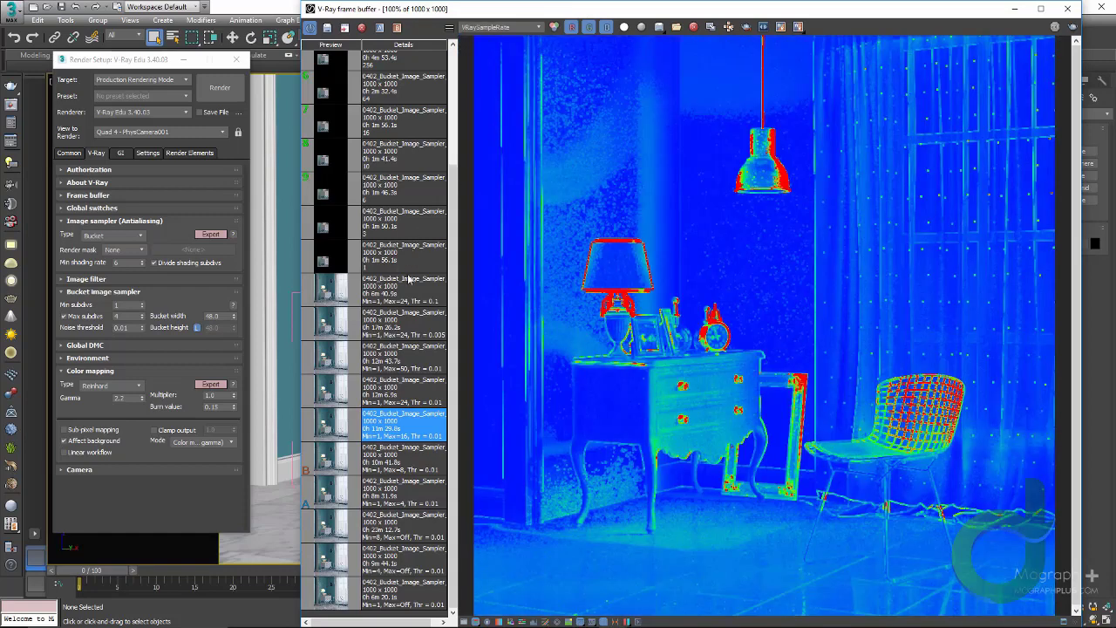
{"action": "left_click", "coordinate": [324, 468]}
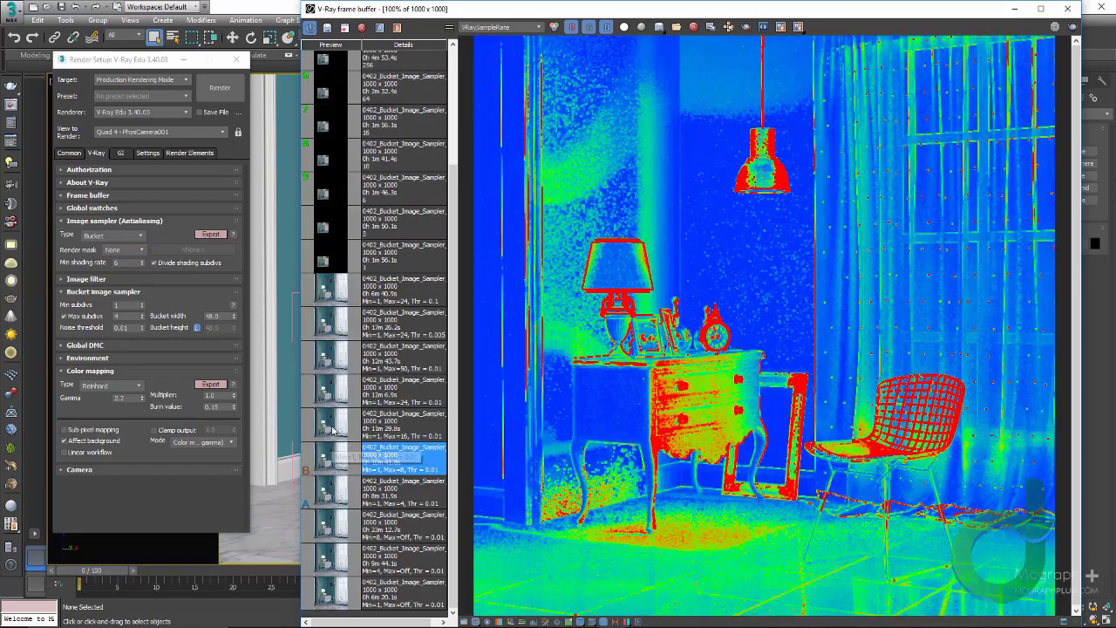
{"action": "left_click", "coordinate": [332, 429]}
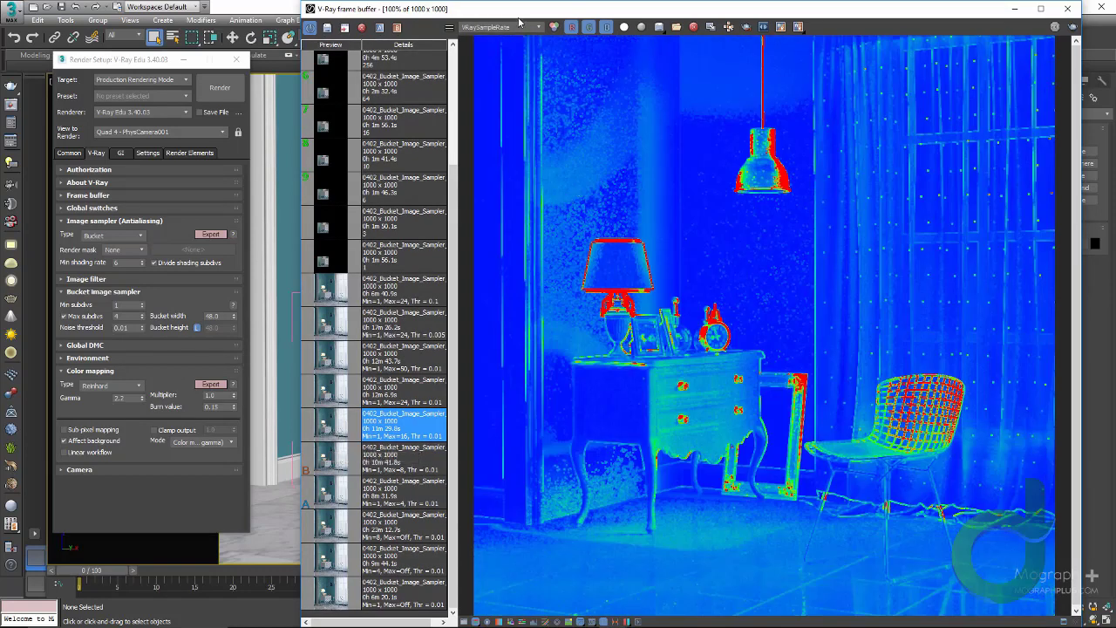
- Return to RGB color and examine the Min=1, Max=16 render up close around the lamp and wall
{"action": "left_click", "coordinate": [509, 27]}
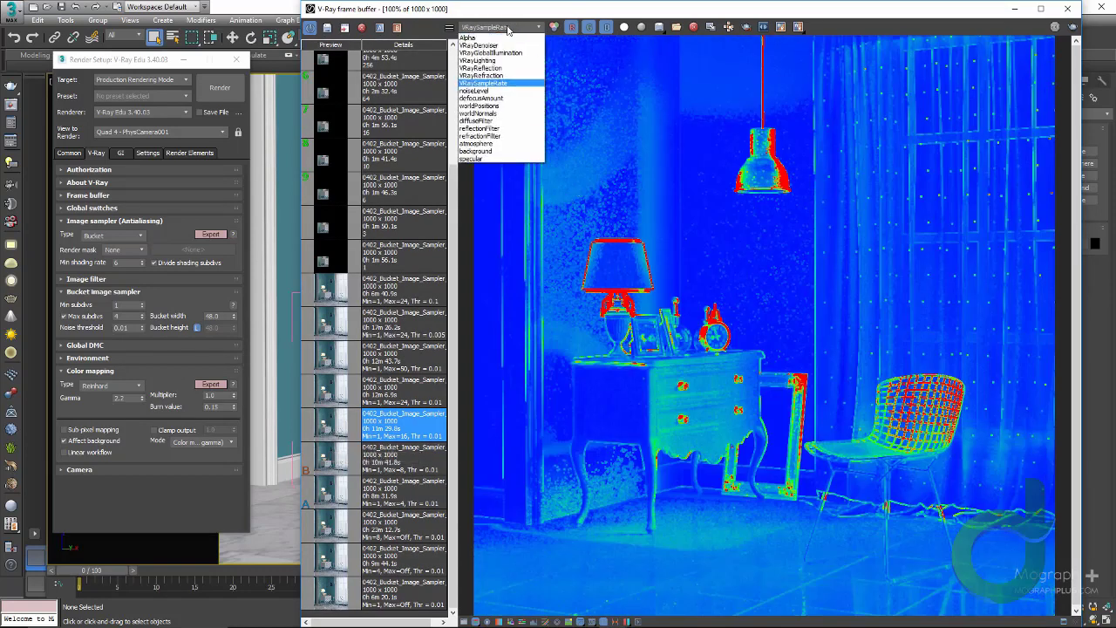
{"action": "left_click", "coordinate": [499, 34]}
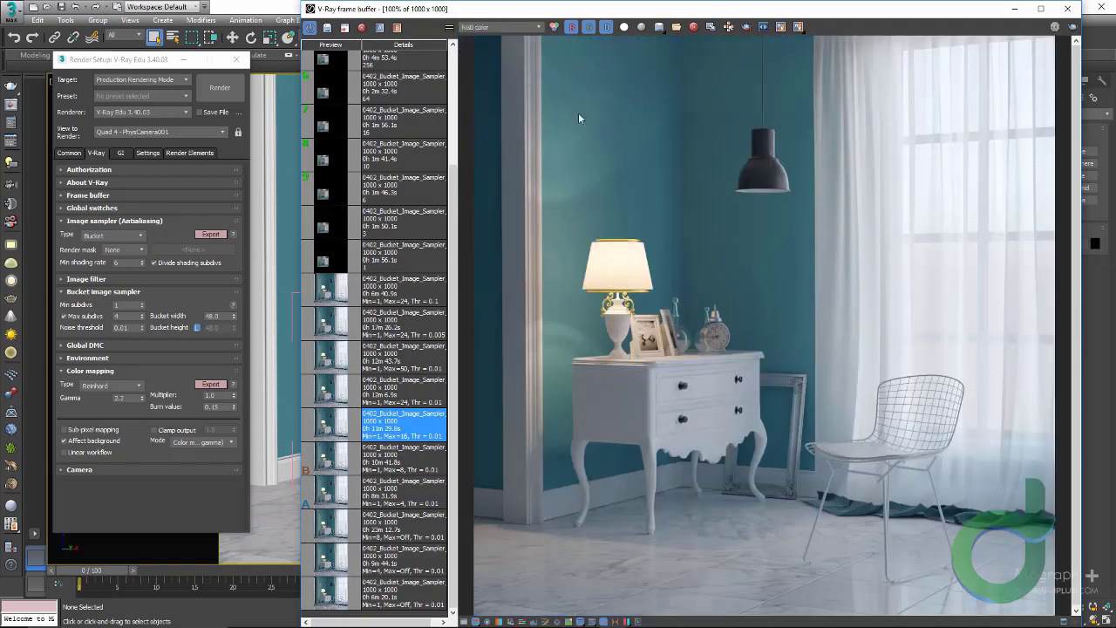
{"action": "scroll", "coordinate": [621, 217], "scroll_direction": "up", "scroll_amount": 1}
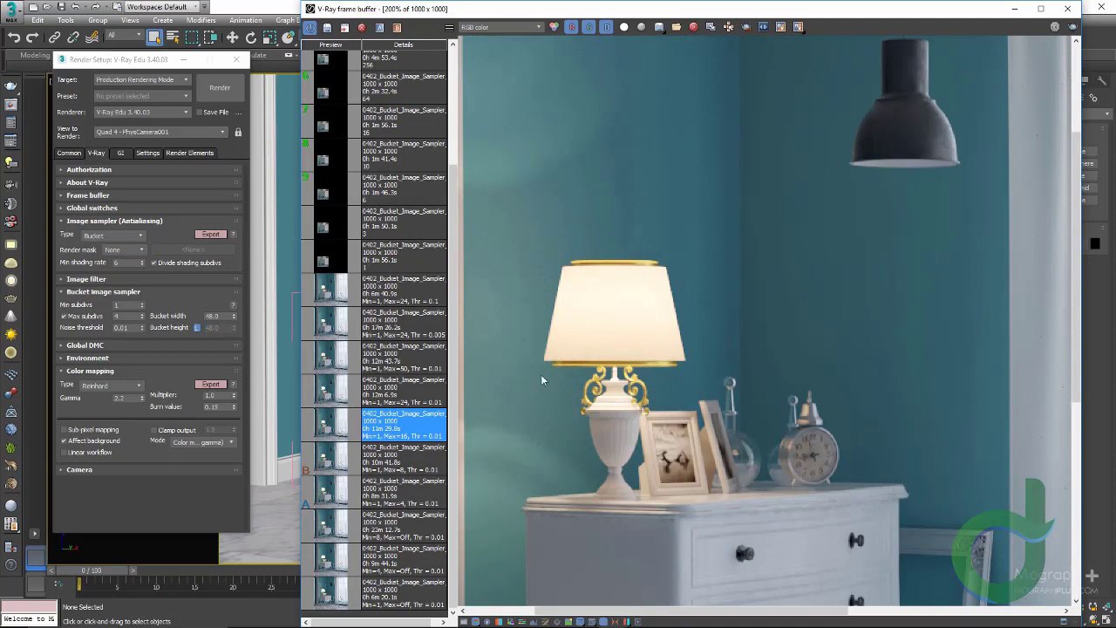
{"action": "middle_click_drag", "start_coordinate": [540, 380], "coordinate": [603, 357]}
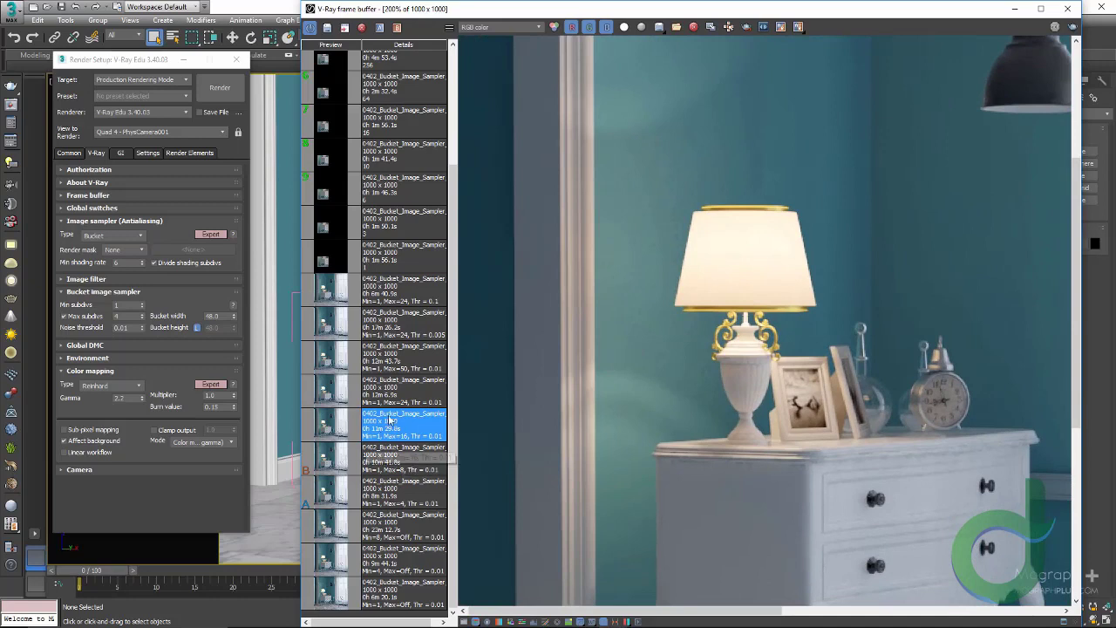
- Load the Min=1, Max=24 render at threshold 0.01 and inspect its noise on the desk, floor, wall and lamp
{"action": "left_click", "coordinate": [323, 397]}
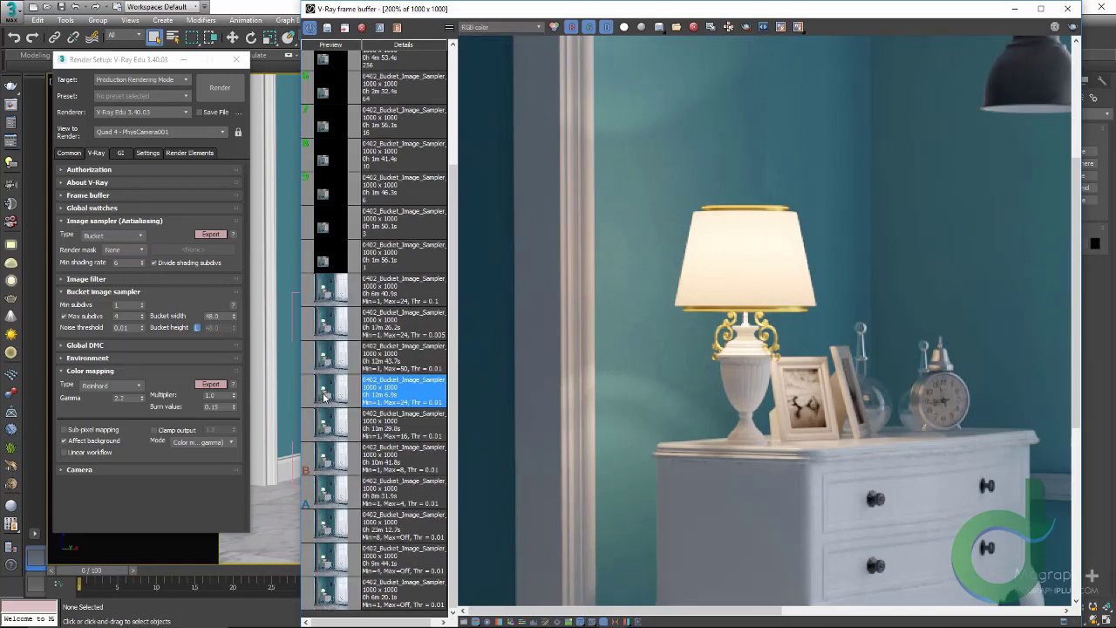
{"action": "middle_click_drag", "start_coordinate": [666, 508], "coordinate": [679, 296]}
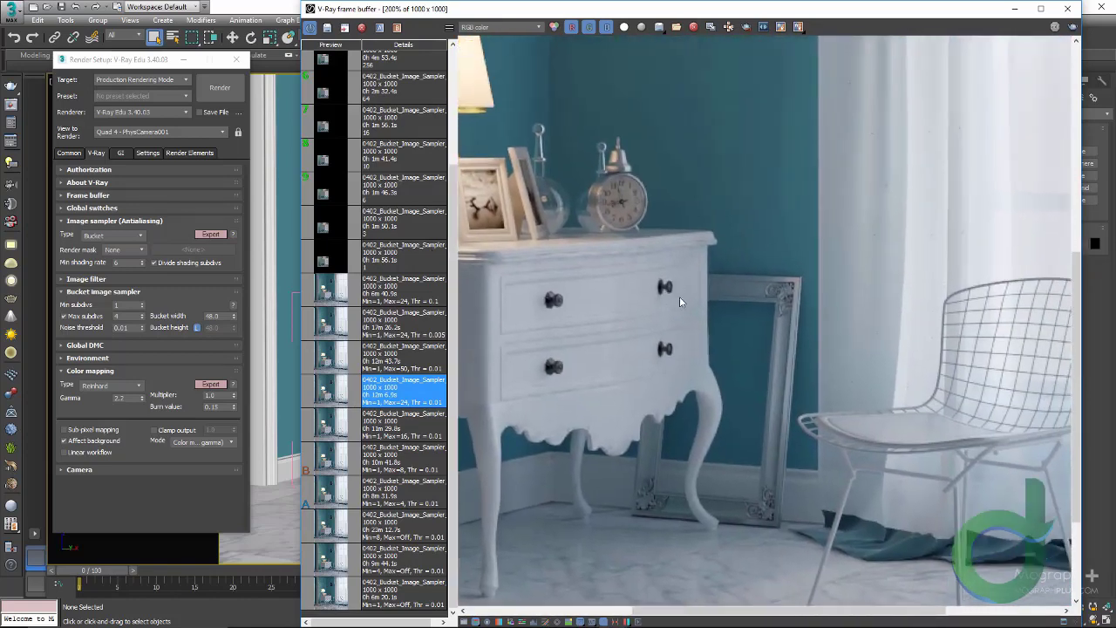
{"action": "scroll", "coordinate": [695, 309], "scroll_direction": "down", "scroll_amount": 5}
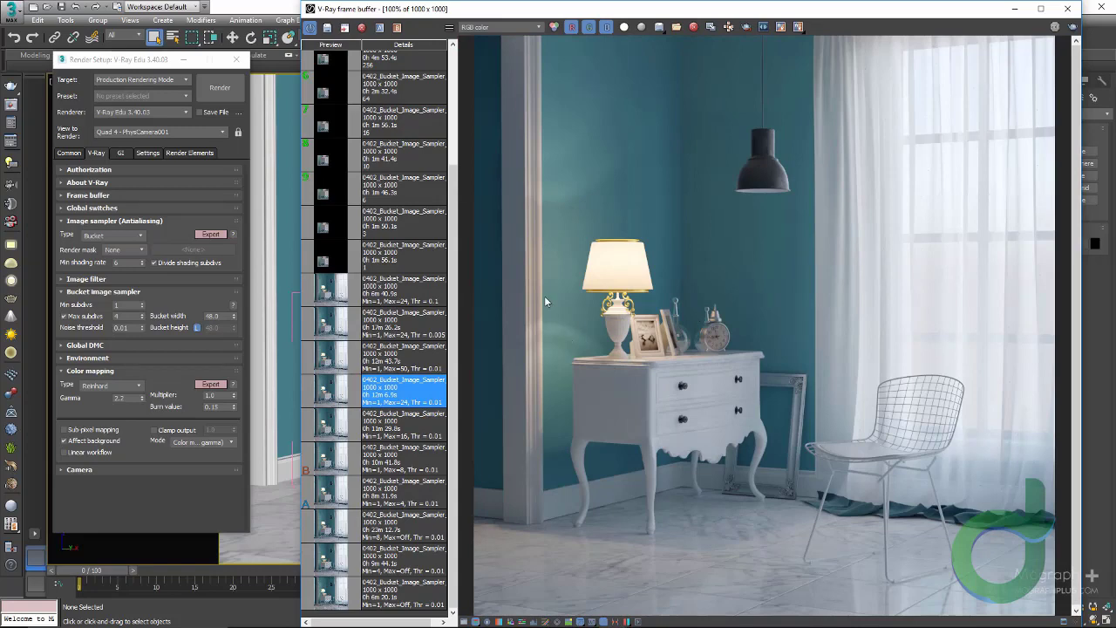
{"action": "scroll", "coordinate": [544, 296], "scroll_direction": "up", "scroll_amount": 5}
{"action": "middle_click_drag", "start_coordinate": [565, 177], "coordinate": [608, 340]}
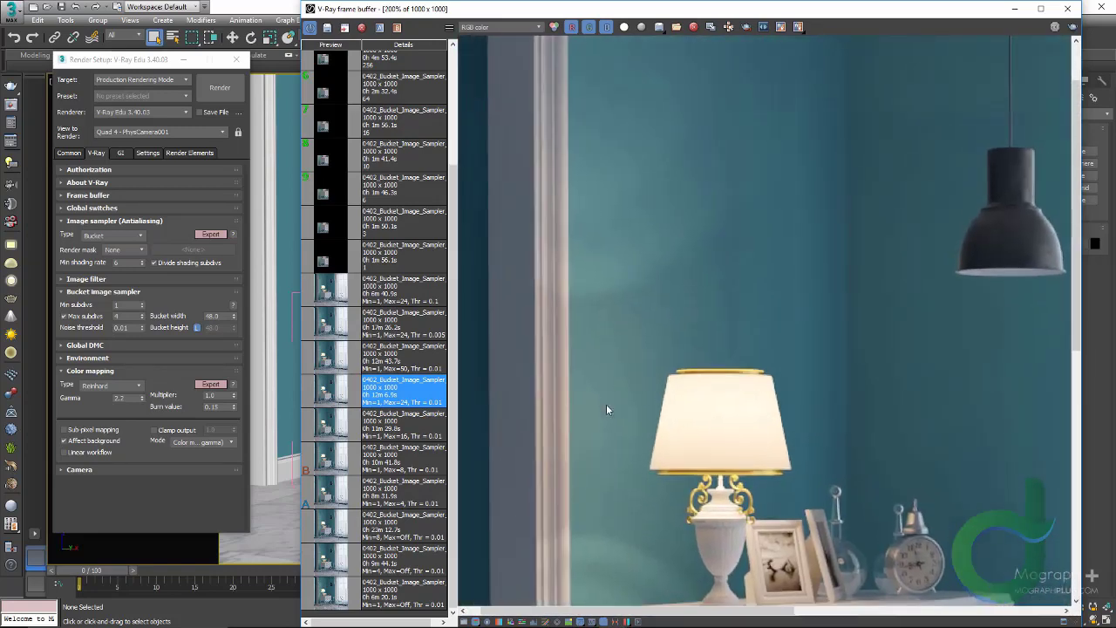
{"action": "middle_click_drag", "start_coordinate": [607, 408], "coordinate": [545, 122]}
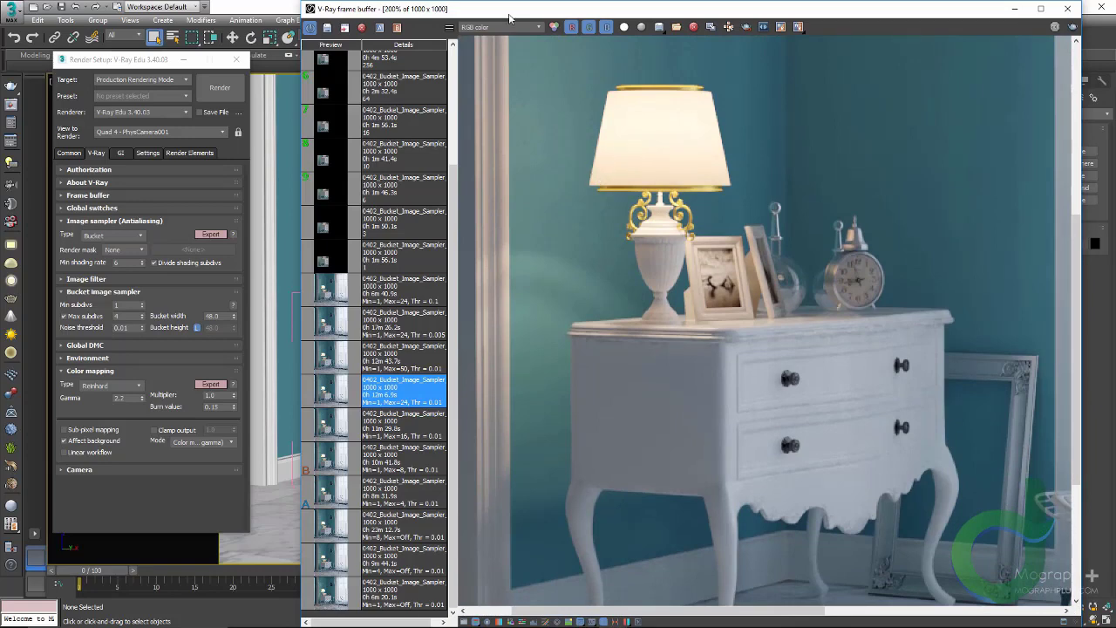
- Examine the VRaySampleRate element of the Min=1, Max=24 render in full view and compare it with the Max=16 render
{"action": "left_click", "coordinate": [505, 27]}
{"action": "left_click", "coordinate": [538, 122]}
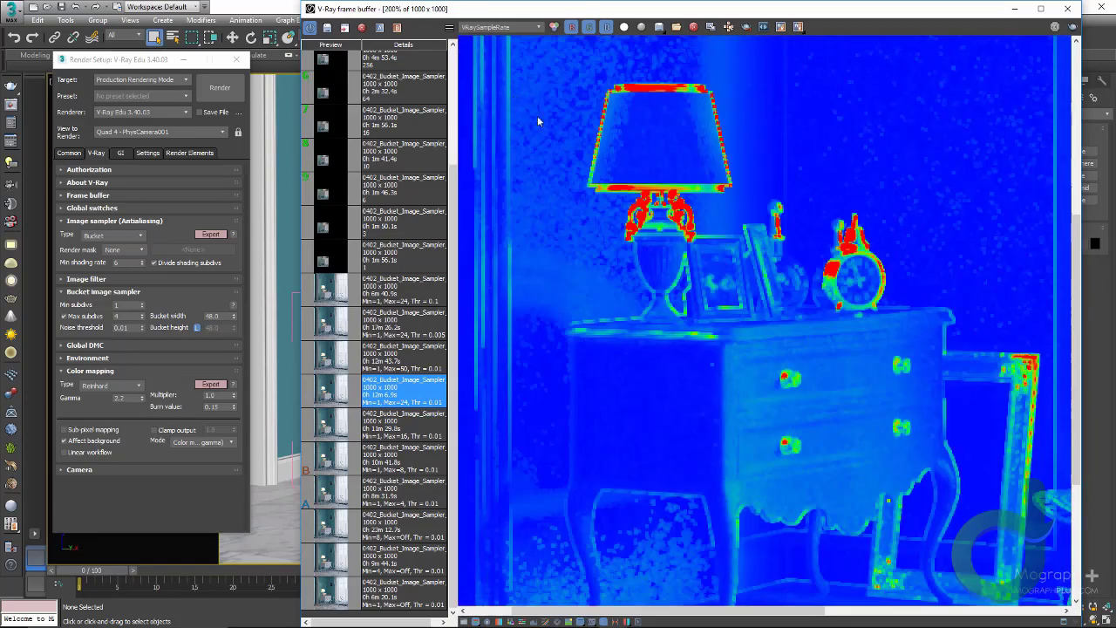
{"action": "double_click", "coordinate": [628, 184]}
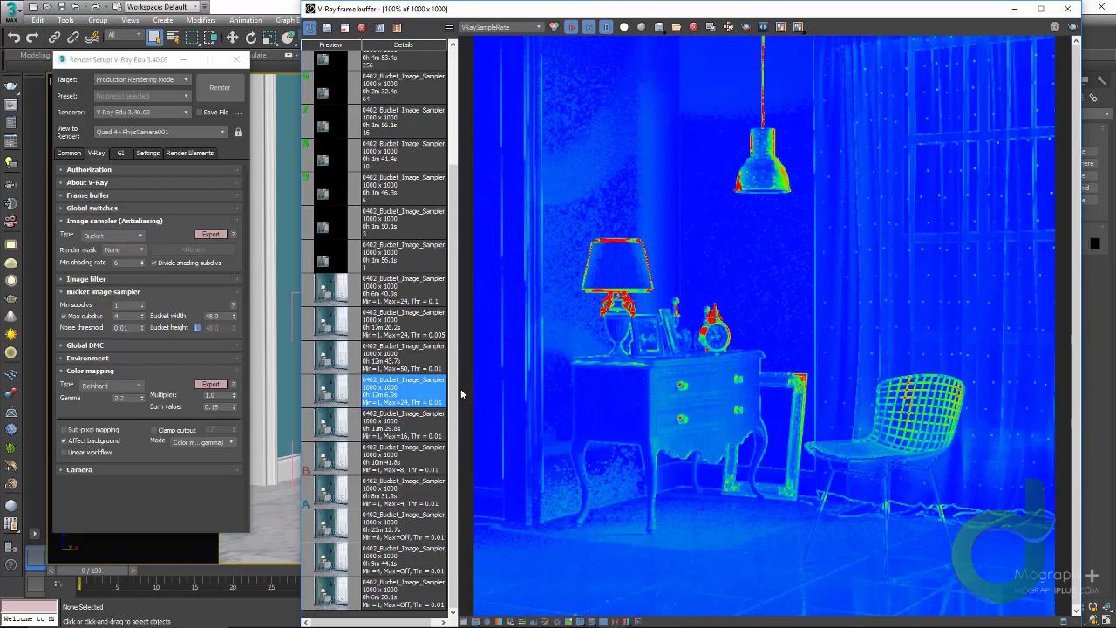
{"action": "left_click", "coordinate": [331, 427]}
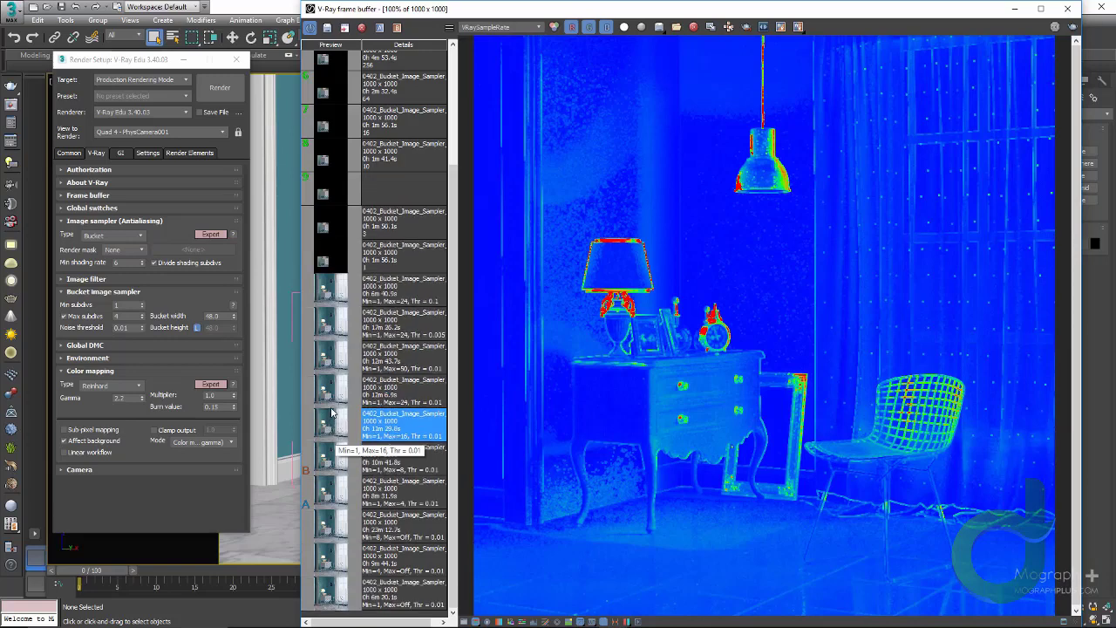
{"action": "left_click", "coordinate": [332, 397]}
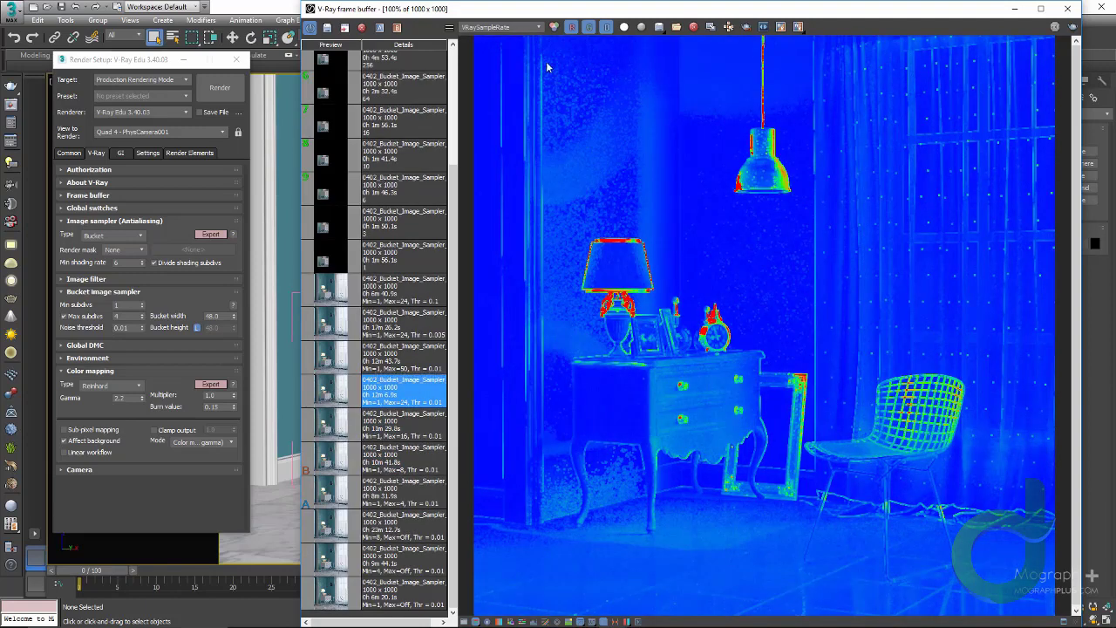
- Return the Min=1, Max=24 render to RGB color and view the lamp and desk at 200%
{"action": "left_click", "coordinate": [503, 29]}
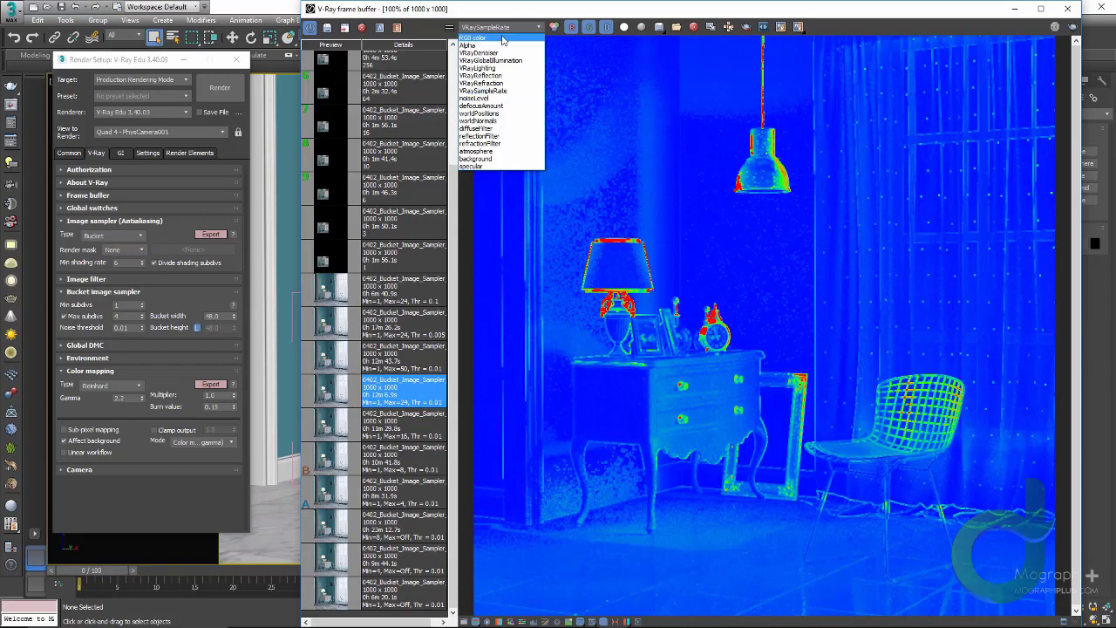
{"action": "left_click", "coordinate": [502, 38]}
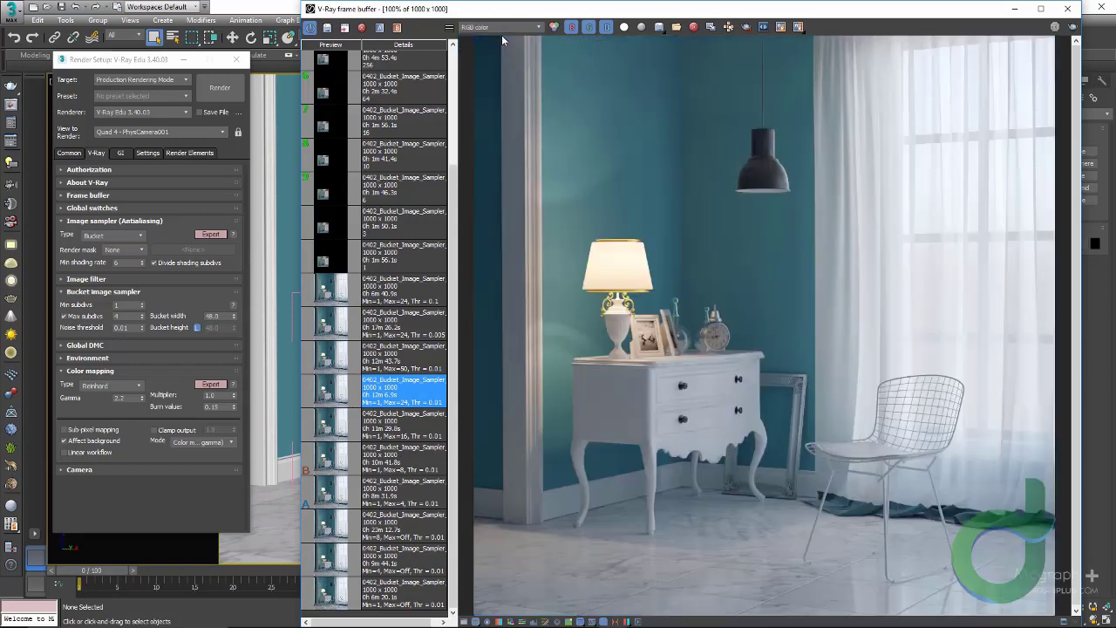
{"action": "scroll", "coordinate": [585, 201], "scroll_direction": "up", "scroll_amount": 2}
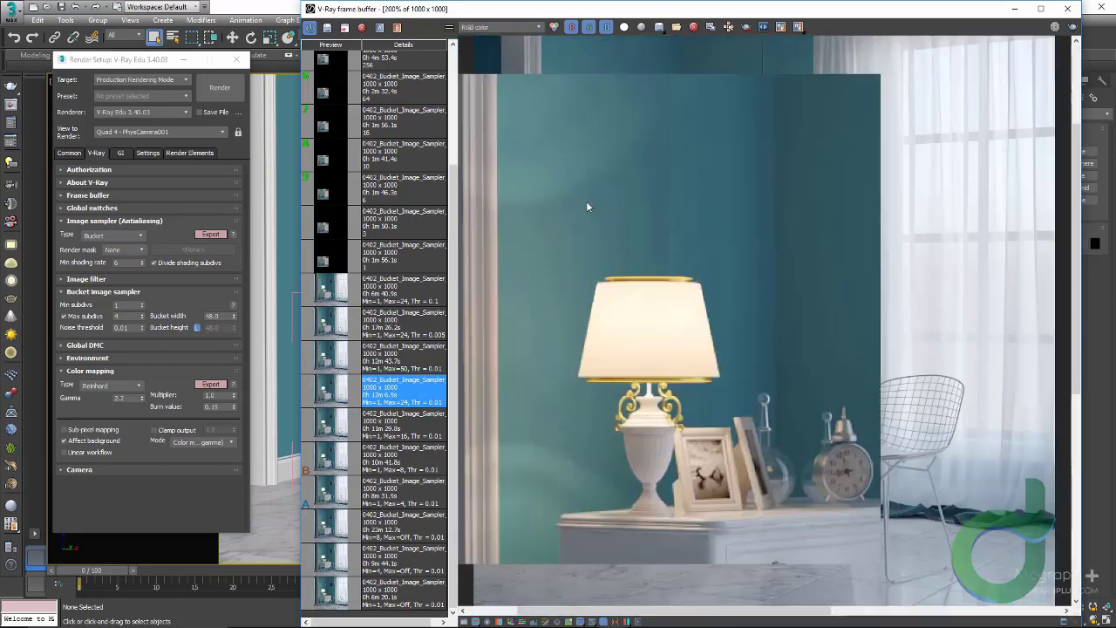
{"action": "middle_click_drag", "start_coordinate": [649, 482], "coordinate": [659, 411]}
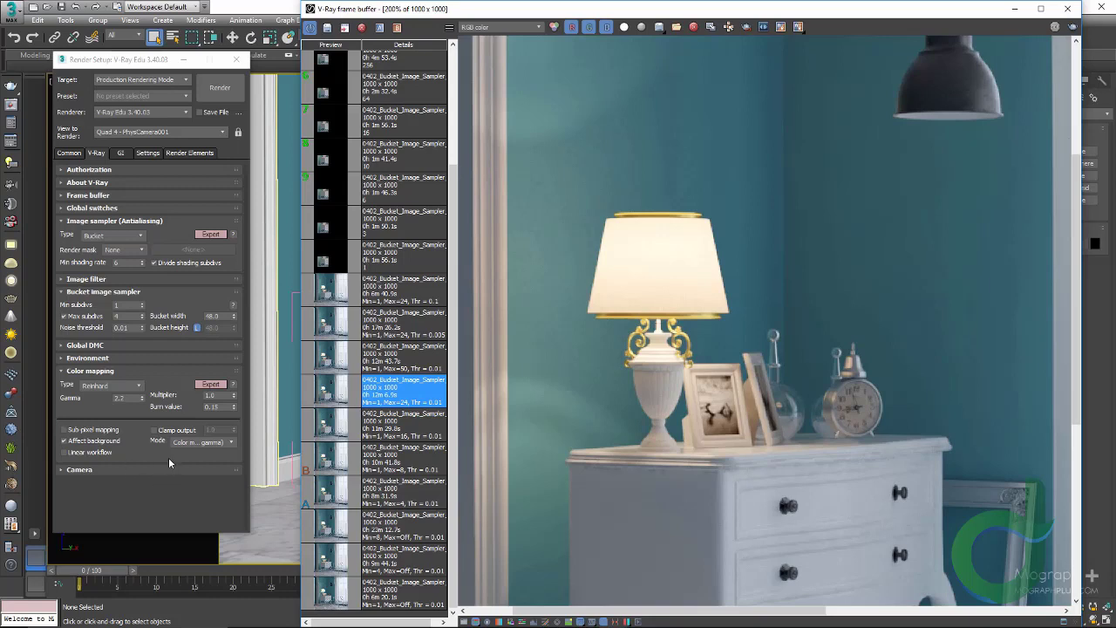
- Set the bucket image sampler's Max subdivs to 24 and its Noise threshold to 0.005
{"action": "left_click", "coordinate": [126, 316]}
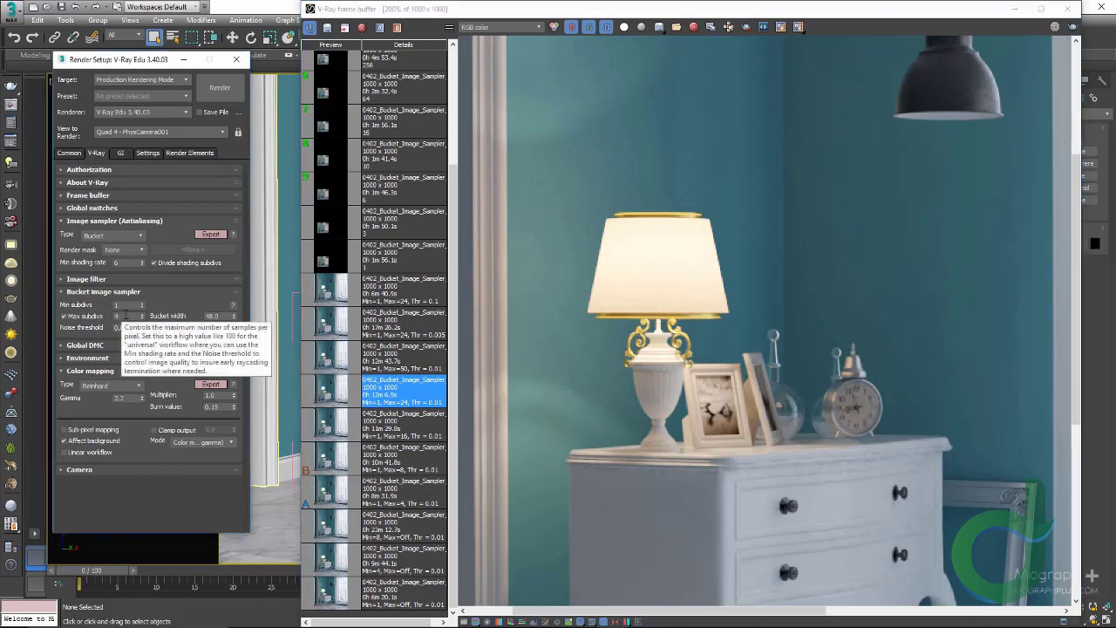
{"action": "left_click_drag", "start_coordinate": [125, 316], "coordinate": [95, 323]}
{"action": "type", "text": "24"}
{"action": "left_click", "coordinate": [136, 328]}
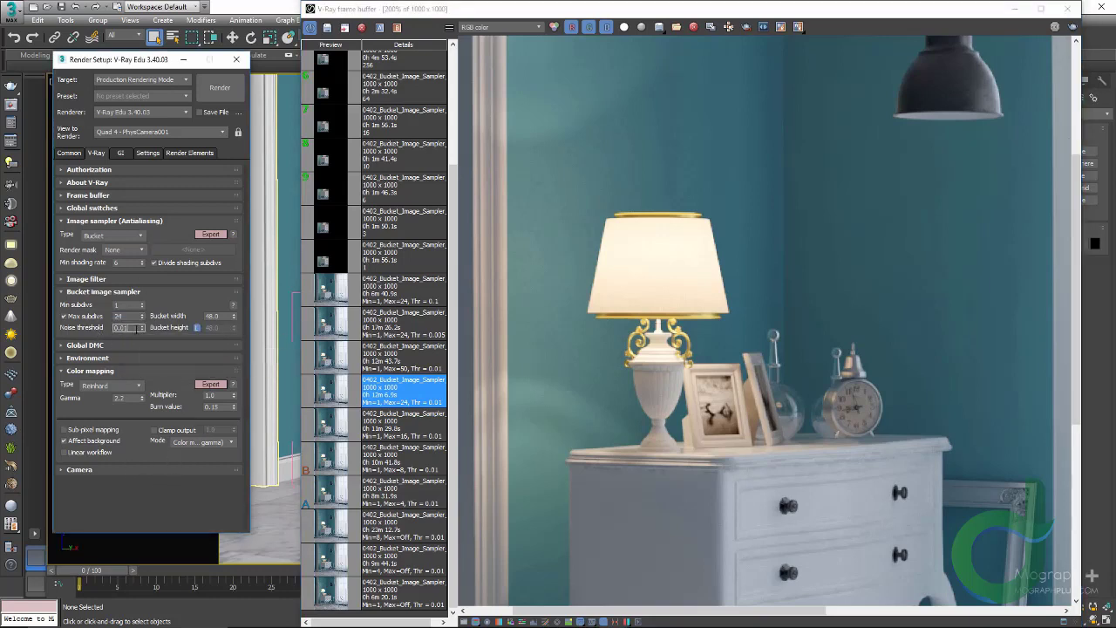
{"action": "double_click", "coordinate": [137, 328]}
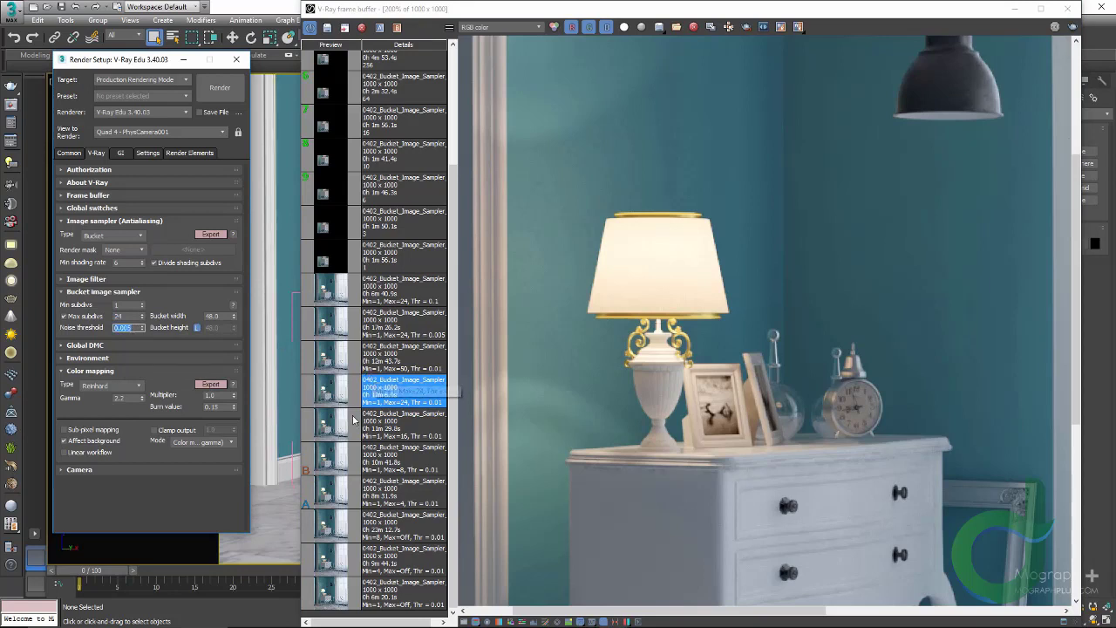
- Load the Min=1, Max=24, Thr = 0.005 render and inspect the wall, pendant lamp and desk up close
{"action": "left_click", "coordinate": [327, 328]}
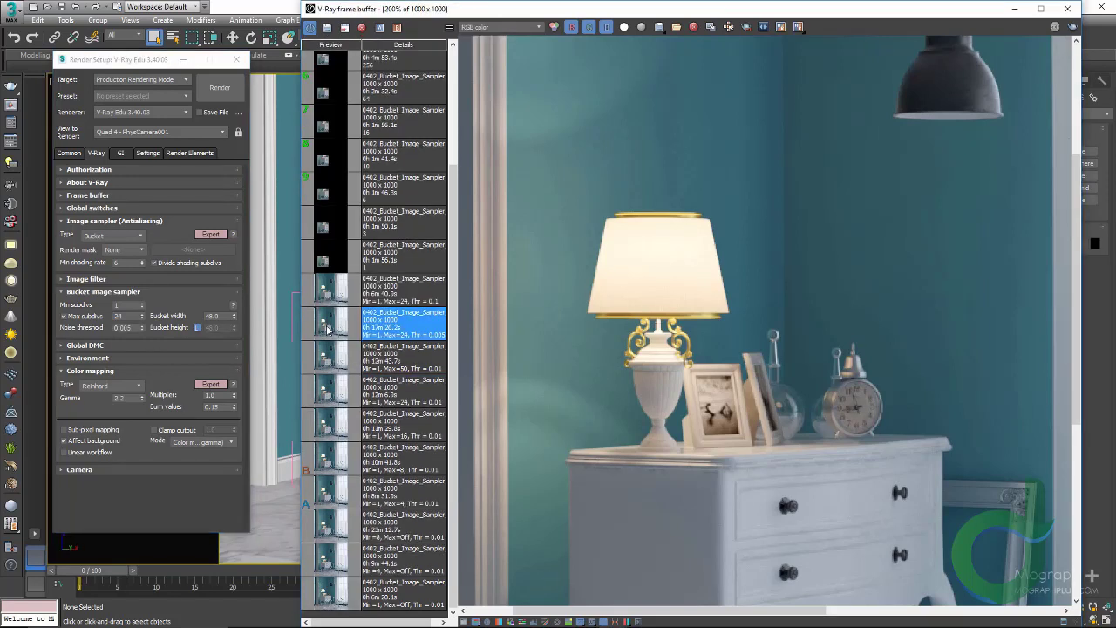
{"action": "middle_click_drag", "start_coordinate": [550, 388], "coordinate": [572, 496]}
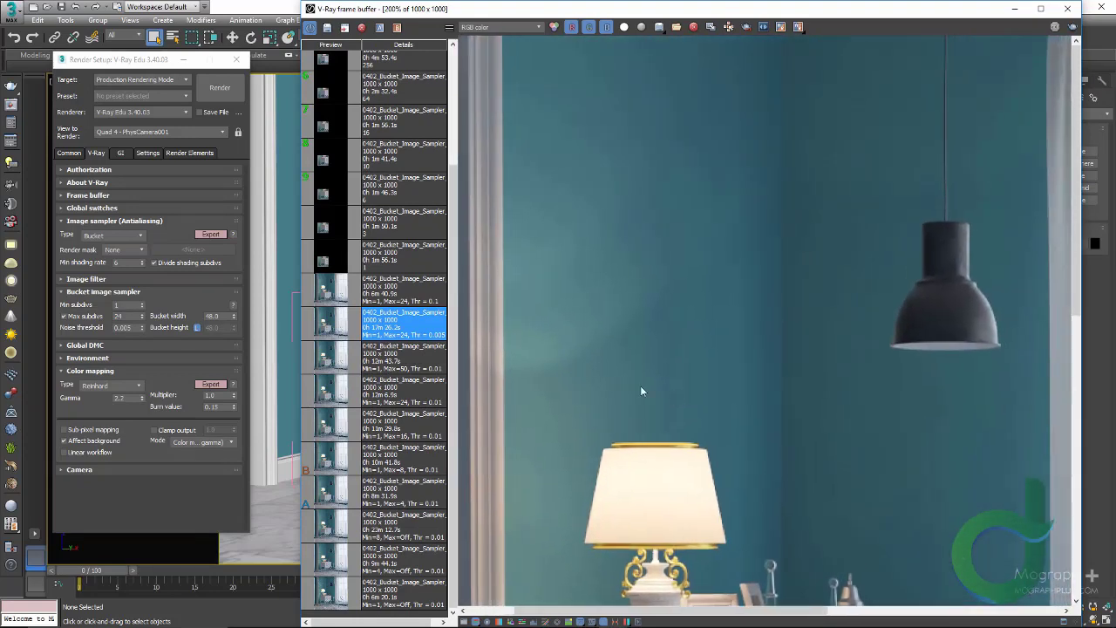
{"action": "middle_click_drag", "start_coordinate": [557, 310], "coordinate": [615, 444]}
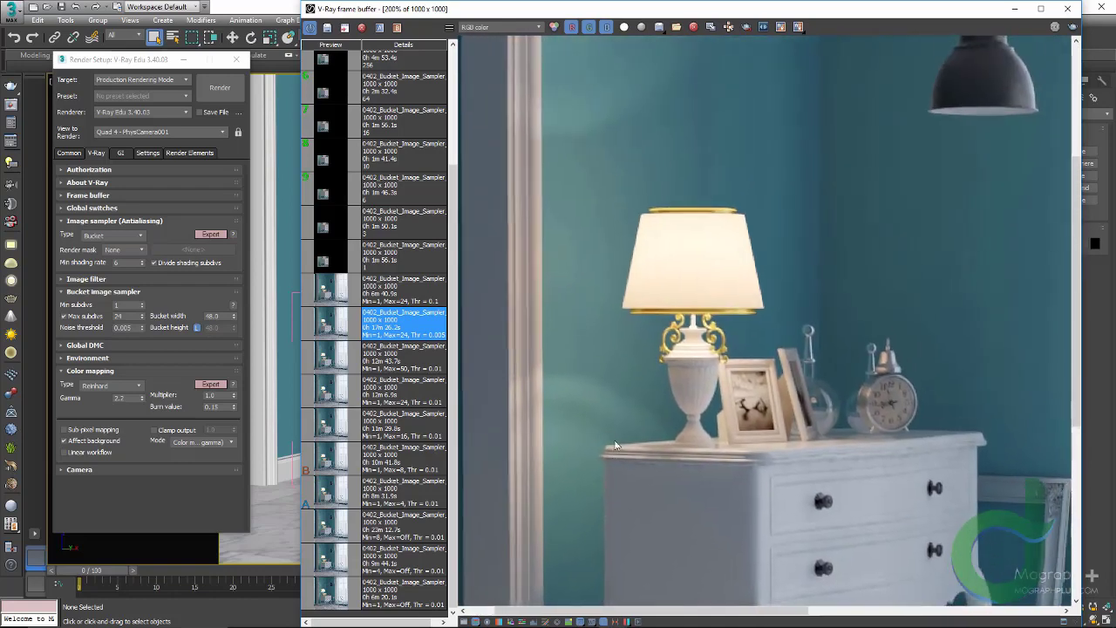
- Compare the Max=24 renders with threshold 0.01 as A and 0.005 as B, sweeping the divider over the wall and desk legs
{"action": "left_click", "coordinate": [409, 398]}
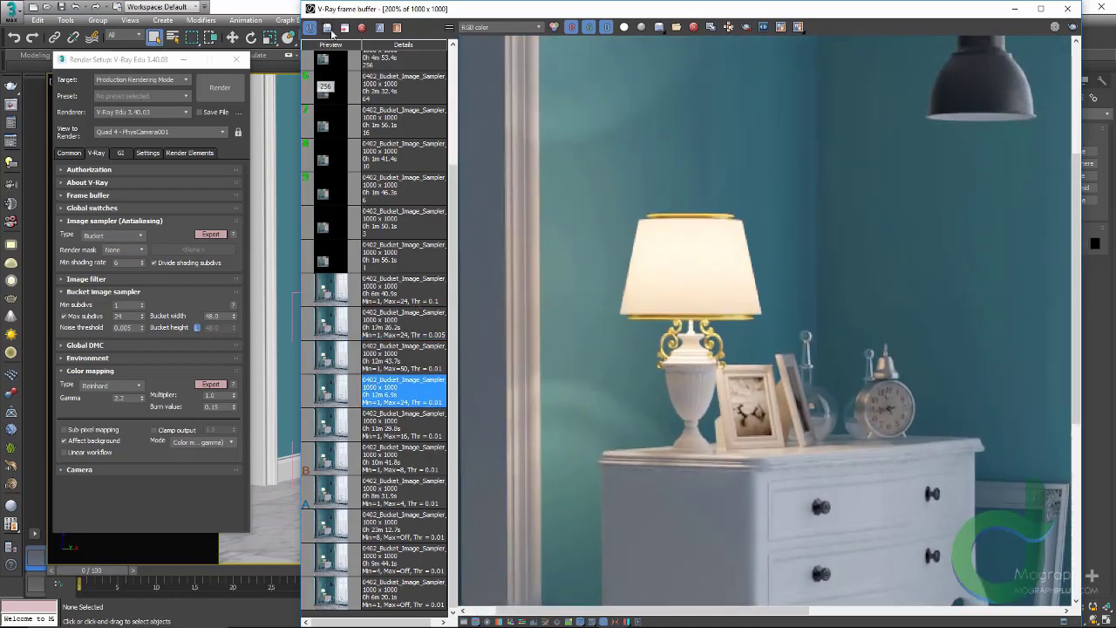
{"action": "left_click", "coordinate": [401, 322]}
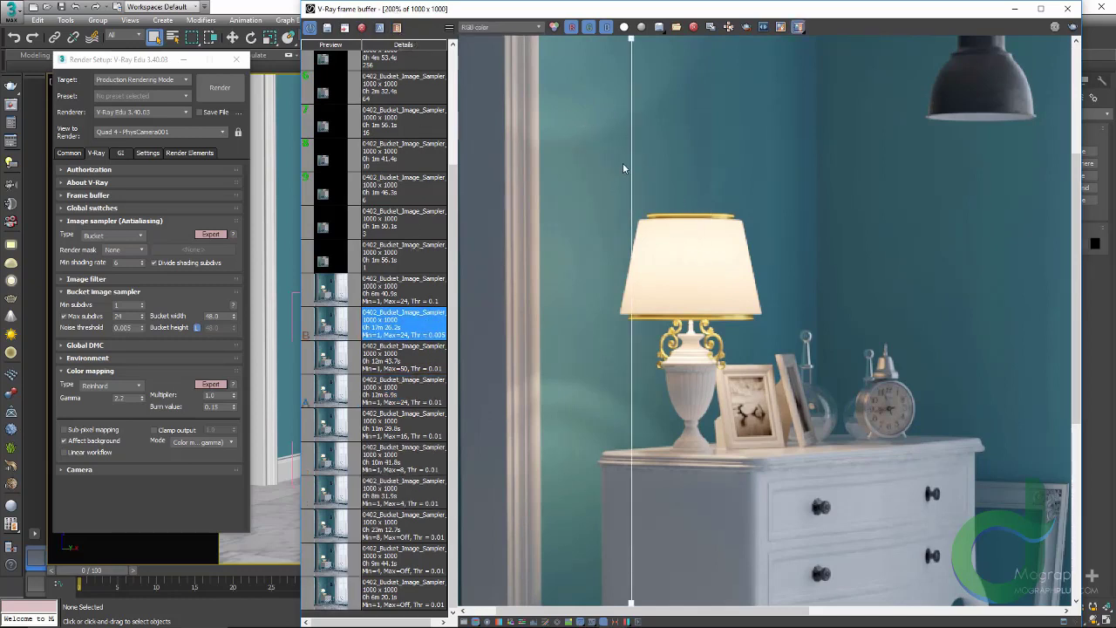
{"action": "left_click_drag", "start_coordinate": [631, 172], "coordinate": [547, 187]}
{"action": "left_click_drag", "start_coordinate": [616, 193], "coordinate": [570, 226]}
{"action": "scroll", "coordinate": [634, 418], "scroll_direction": "down", "scroll_amount": 1}
{"action": "scroll", "coordinate": [639, 474], "scroll_direction": "up", "scroll_amount": 1}
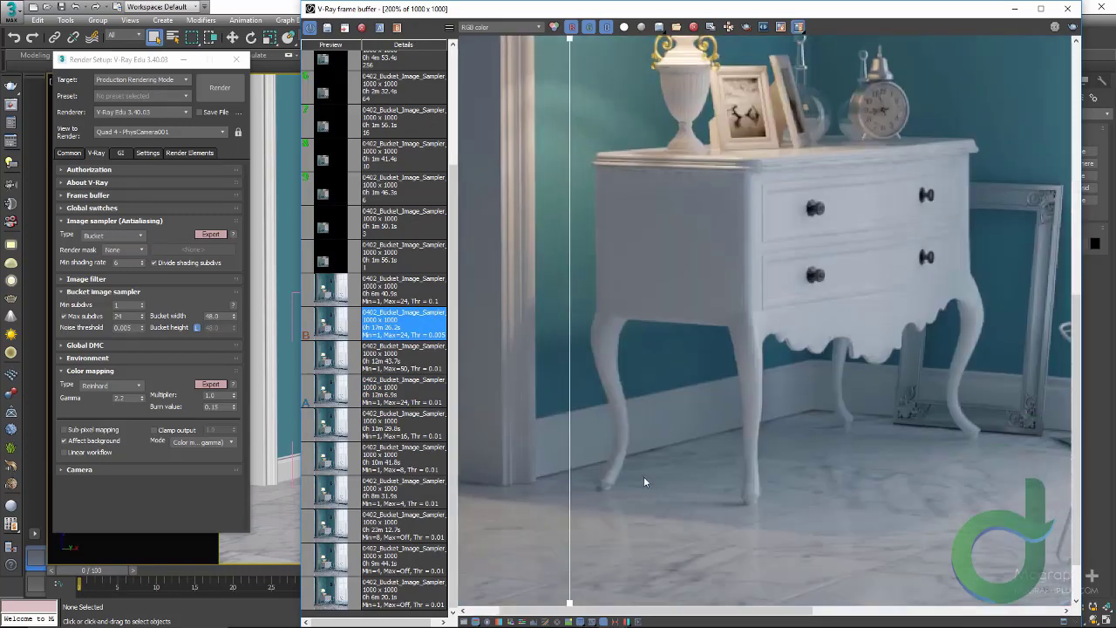
{"action": "scroll", "coordinate": [638, 474], "scroll_direction": "up", "scroll_amount": 1}
{"action": "left_click_drag", "start_coordinate": [571, 342], "coordinate": [523, 388]}
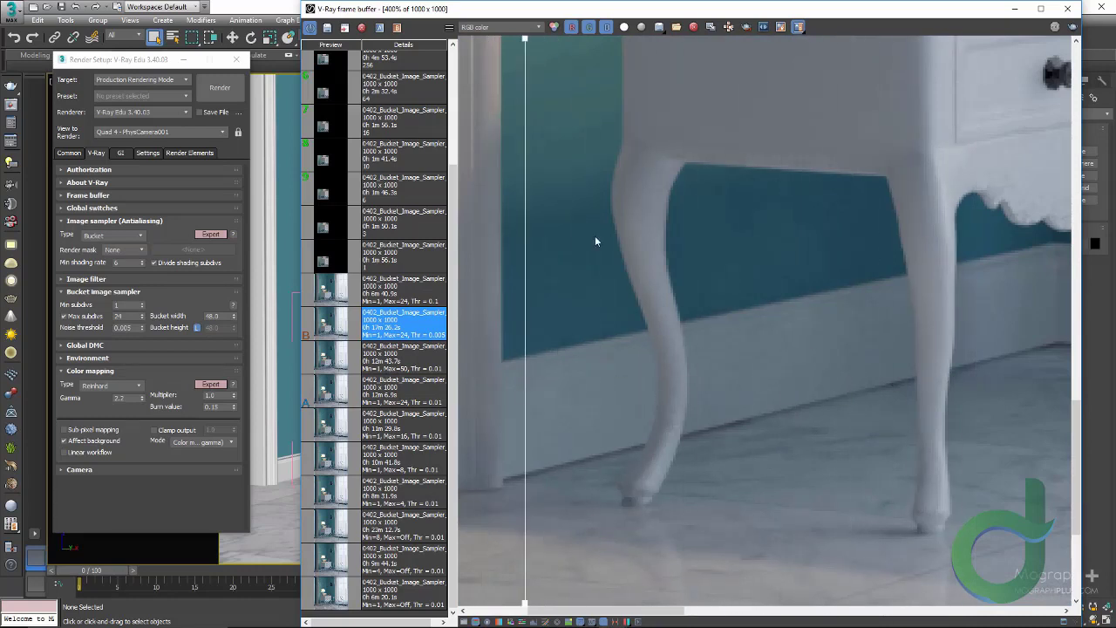
- Compare the A and B renders in the VRayReflection element, moving the divider toward the desk and inspecting its side at 400%
{"action": "left_click", "coordinate": [500, 27]}
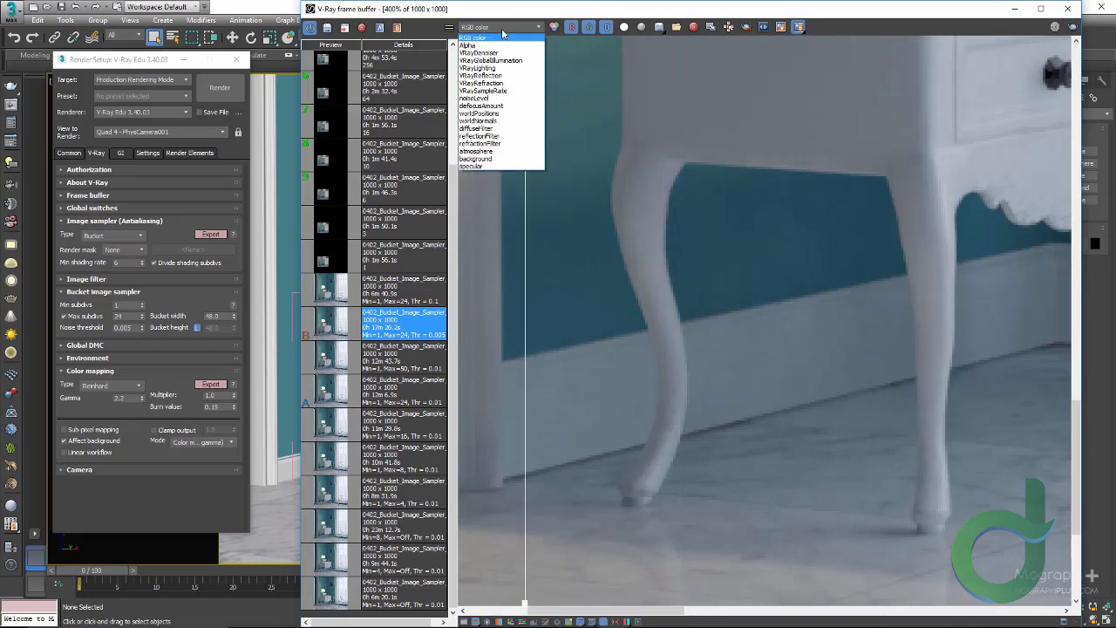
{"action": "left_click", "coordinate": [511, 78]}
{"action": "scroll", "coordinate": [785, 192], "scroll_direction": "down", "scroll_amount": 4}
{"action": "scroll", "coordinate": [639, 401], "scroll_direction": "up", "scroll_amount": 3}
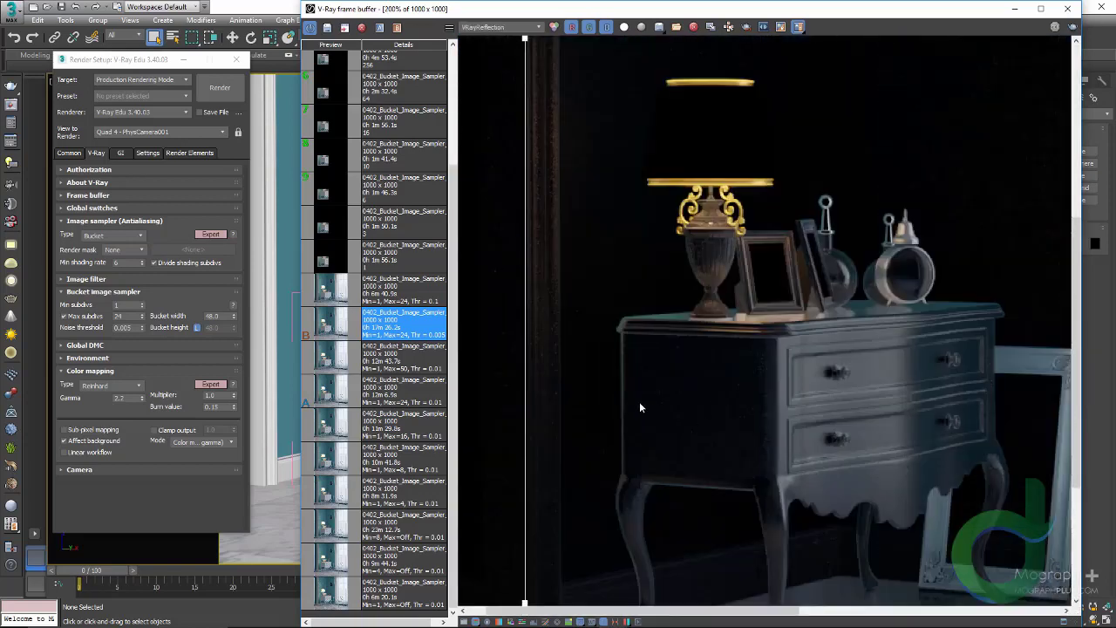
{"action": "left_click_drag", "start_coordinate": [528, 405], "coordinate": [584, 403]}
{"action": "scroll", "coordinate": [685, 414], "scroll_direction": "up", "scroll_amount": 2}
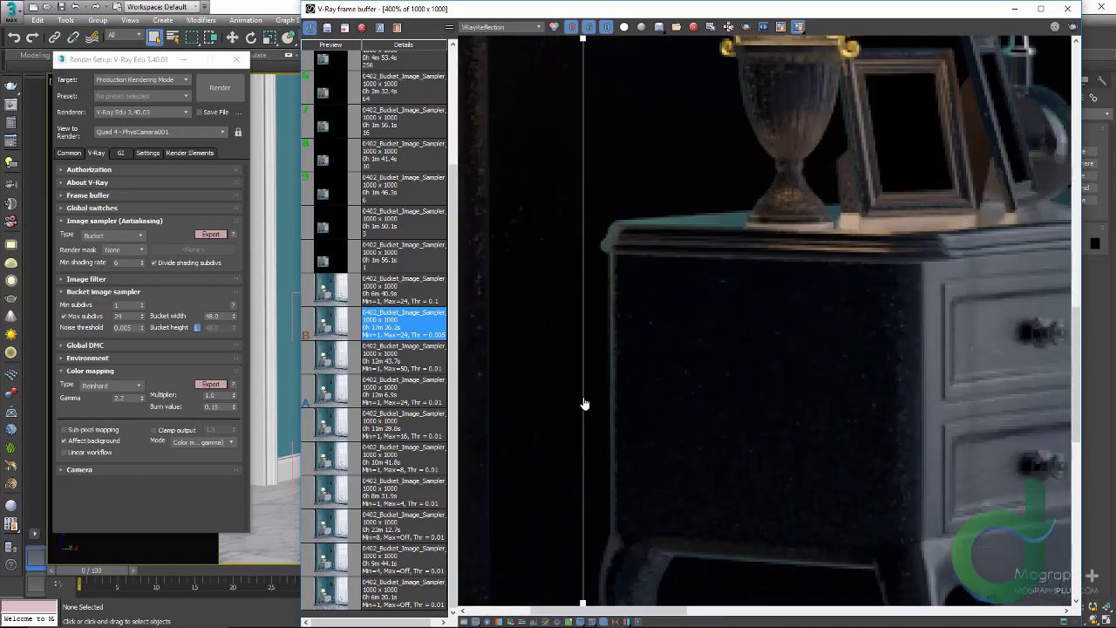
- Compare both renders in the VRayLighting element around the door frame, wall and table lamp
{"action": "left_click", "coordinate": [508, 26]}
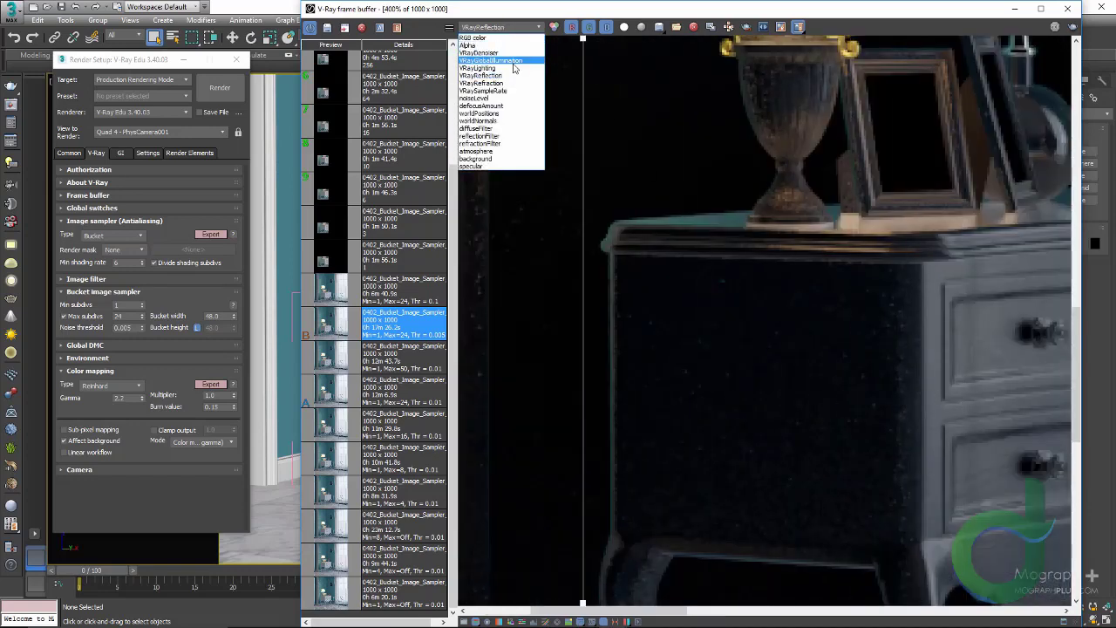
{"action": "left_click", "coordinate": [512, 69]}
{"action": "middle_click_drag", "start_coordinate": [696, 248], "coordinate": [786, 306]}
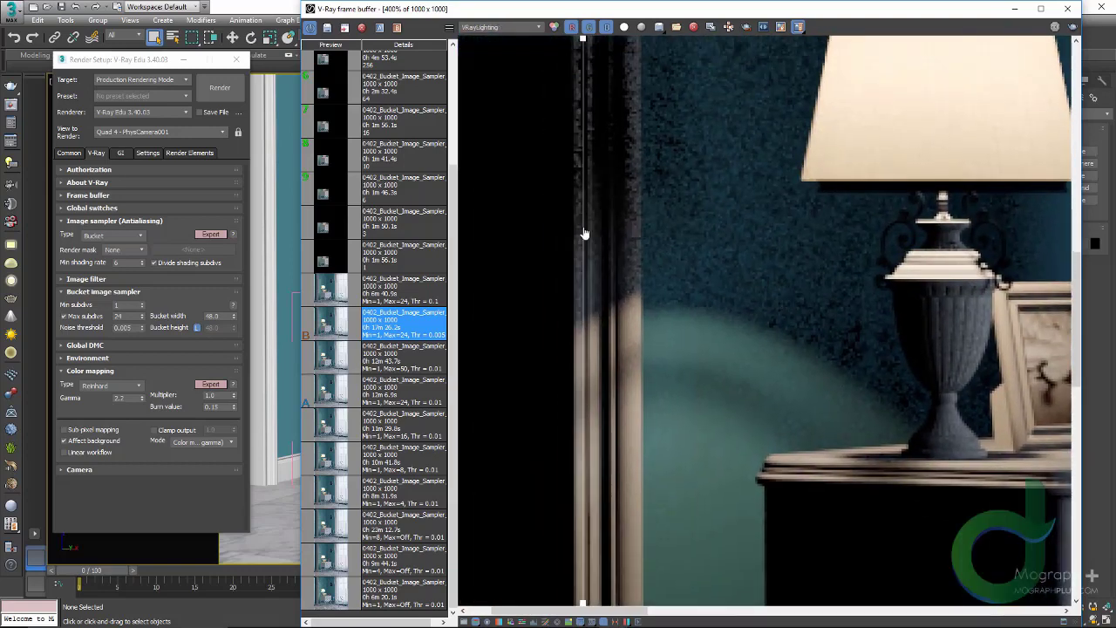
{"action": "left_click_drag", "start_coordinate": [584, 233], "coordinate": [551, 252]}
{"action": "scroll", "coordinate": [551, 252], "scroll_direction": "down", "scroll_amount": 2}
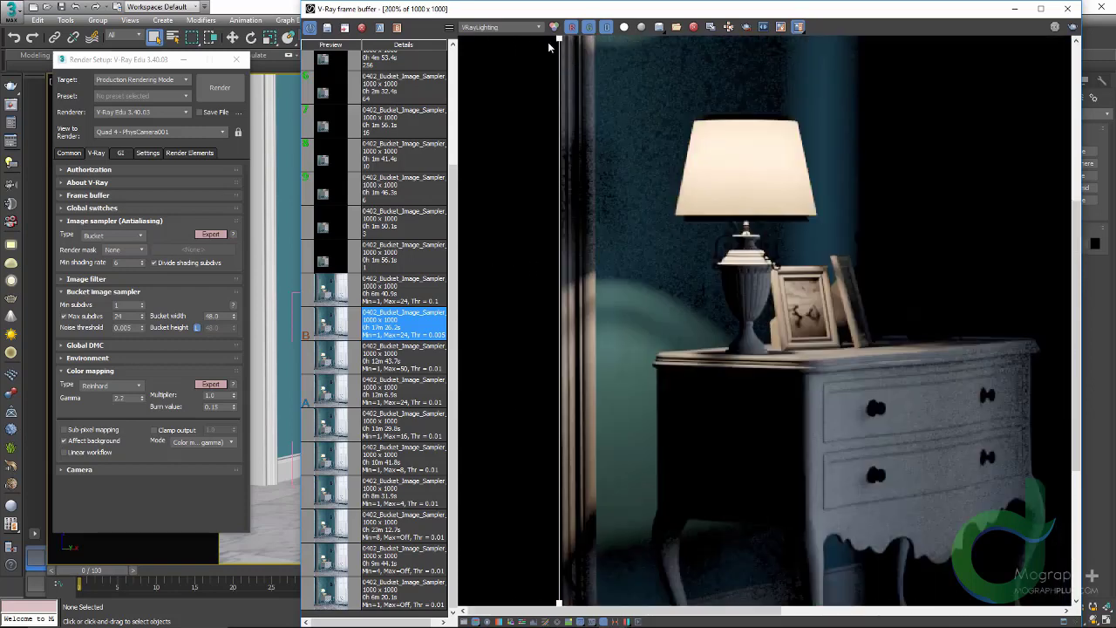
- Show the VRaySampleRate element for the comparison and move the divider to the image's left edge to examine the 0.005 threshold render
{"action": "left_click", "coordinate": [527, 27]}
{"action": "left_click", "coordinate": [492, 88]}
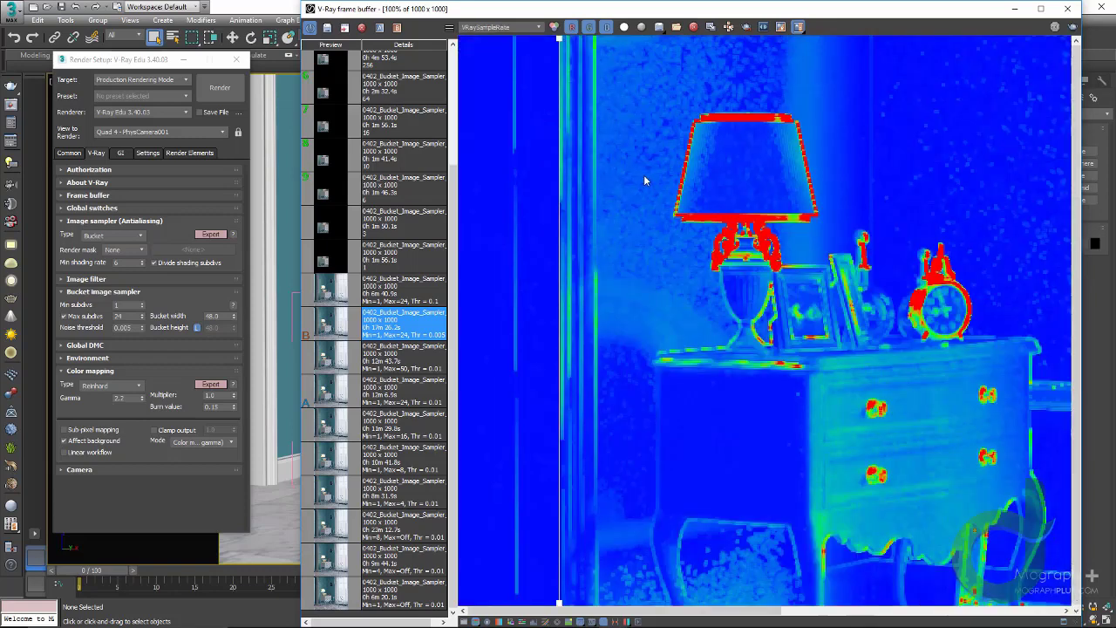
{"action": "scroll", "coordinate": [610, 196], "scroll_direction": "down", "scroll_amount": 2}
{"action": "left_click_drag", "start_coordinate": [562, 224], "coordinate": [463, 307]}
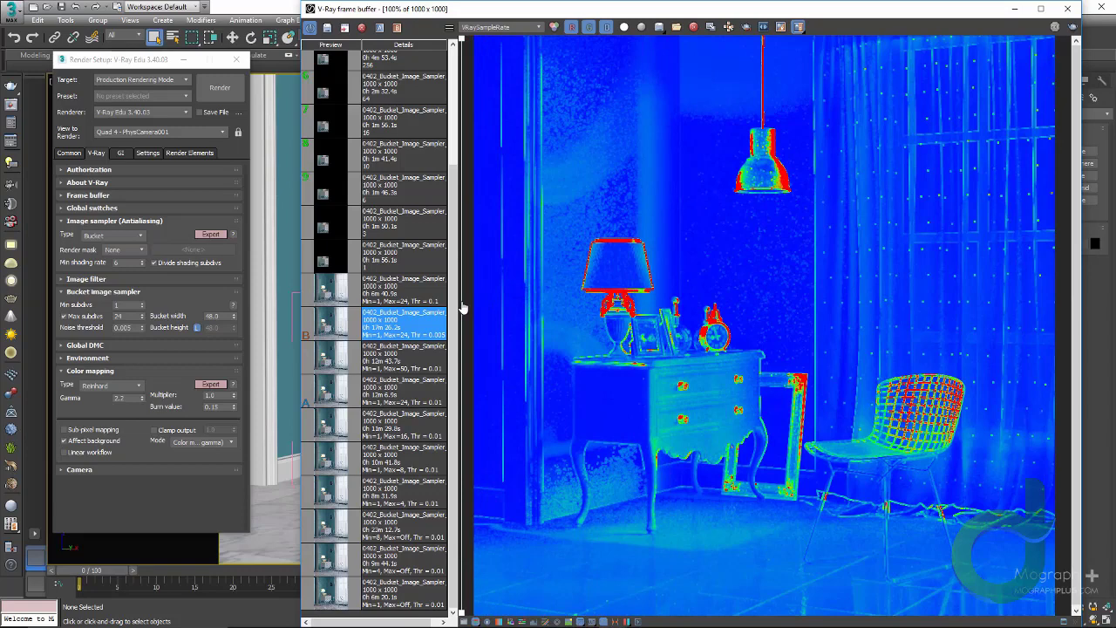
{"action": "left_click_drag", "start_coordinate": [463, 307], "coordinate": [470, 307]}
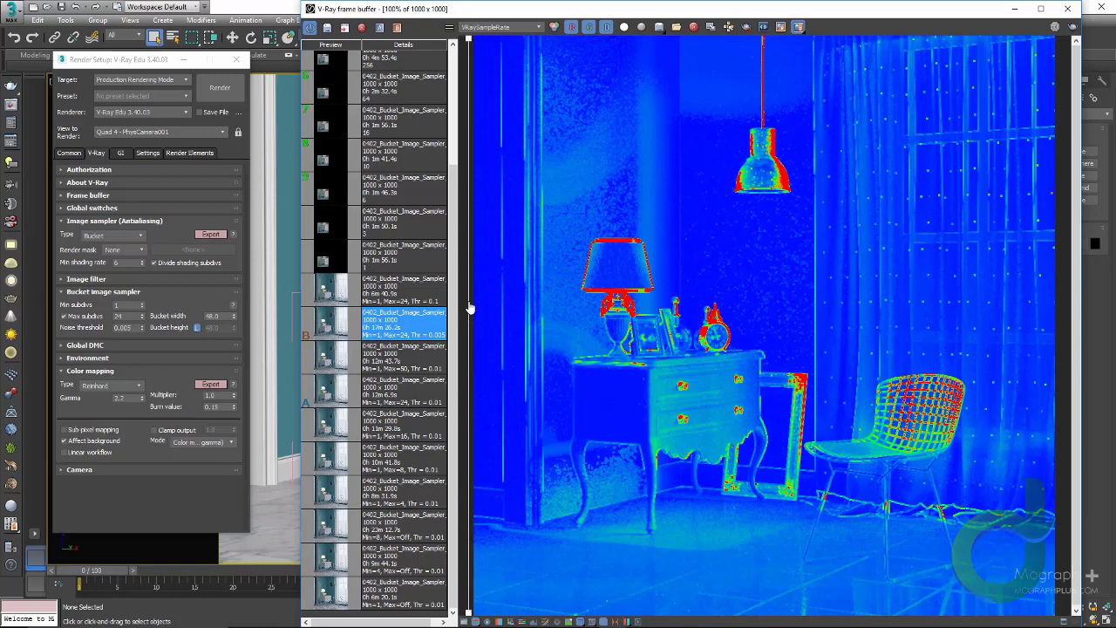
{"action": "left_click_drag", "start_coordinate": [470, 307], "coordinate": [472, 335]}
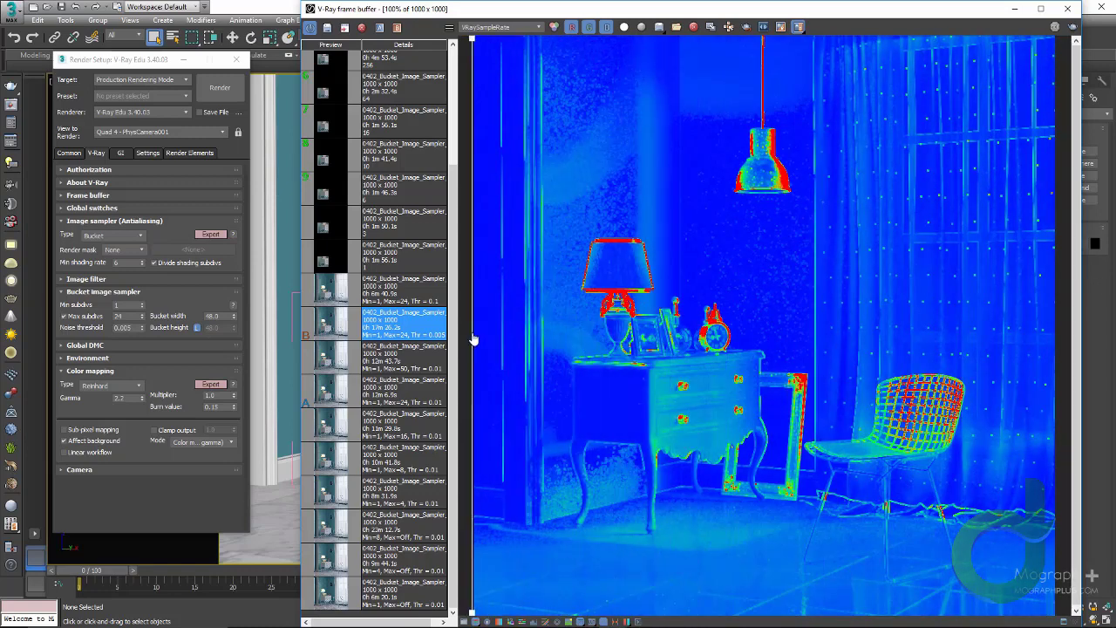
- Load the Min=1, Max=24, Thr = 0.1 render from the history and apply its saved V-Ray settings
{"action": "left_click", "coordinate": [322, 366]}
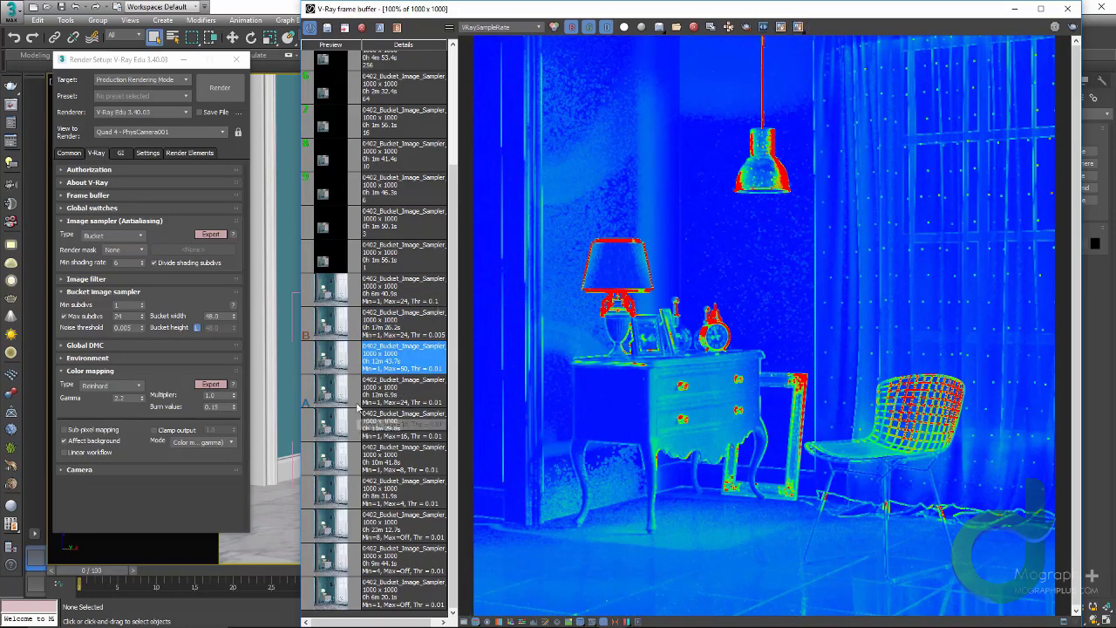
{"action": "left_click", "coordinate": [338, 292]}
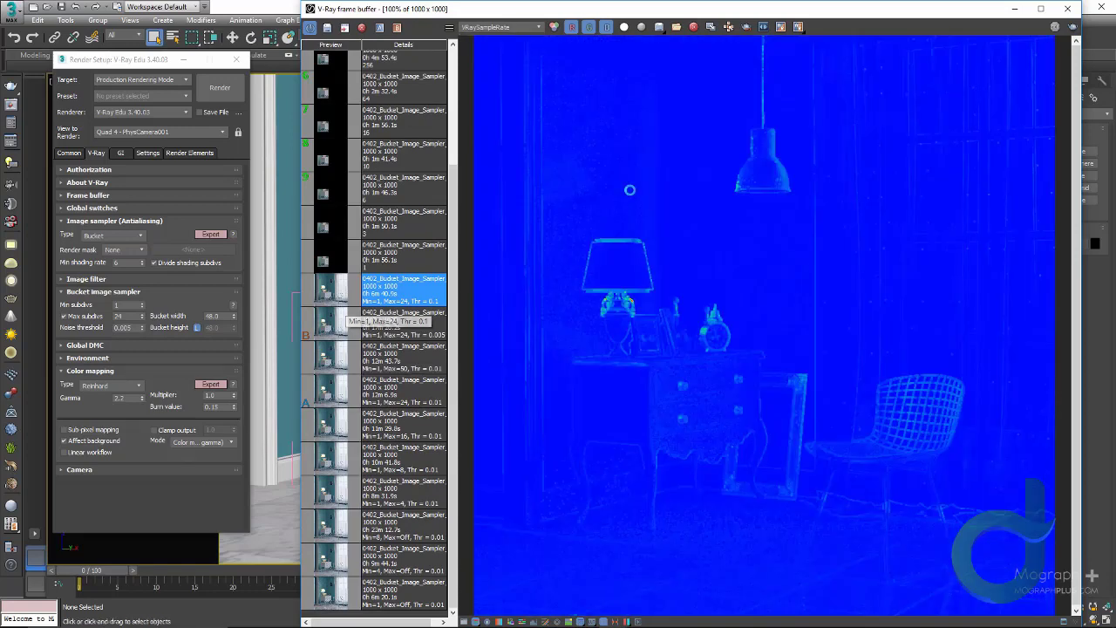
{"action": "right_click", "coordinate": [399, 295]}
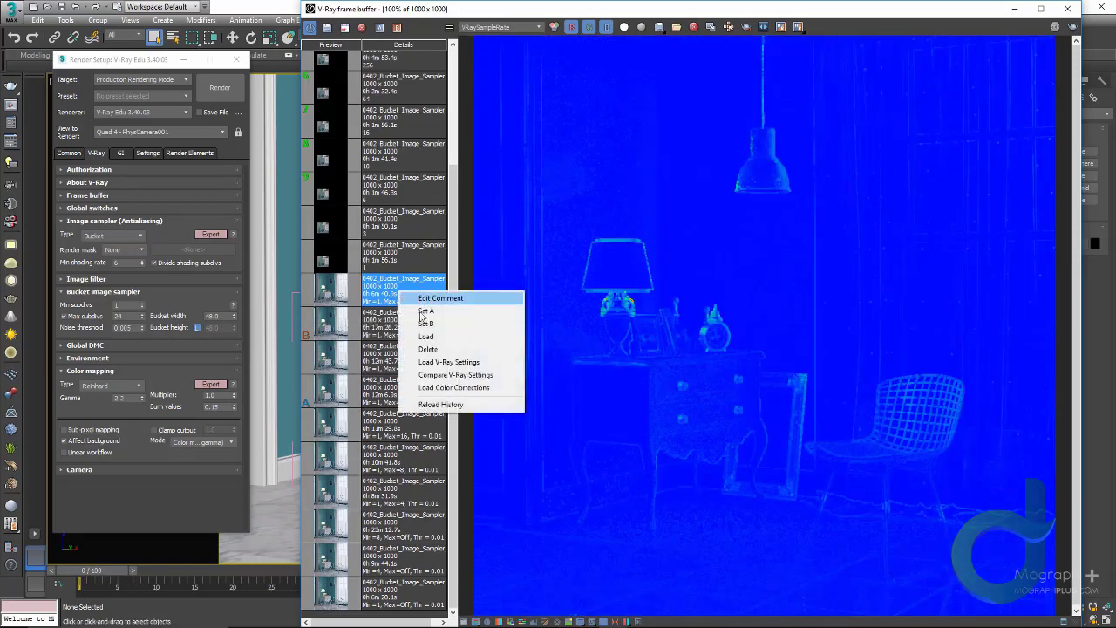
{"action": "left_click", "coordinate": [436, 358]}
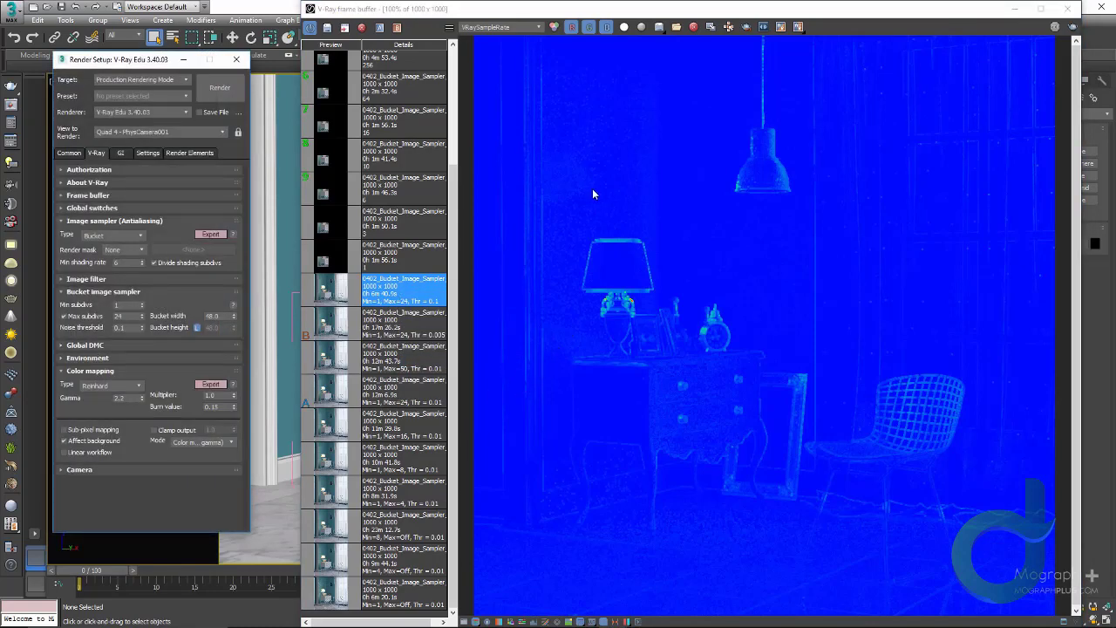
- Show the 0.1 threshold render in RGB color and inspect noise on the wall, lamp and desk at 200%
{"action": "left_click", "coordinate": [500, 30]}
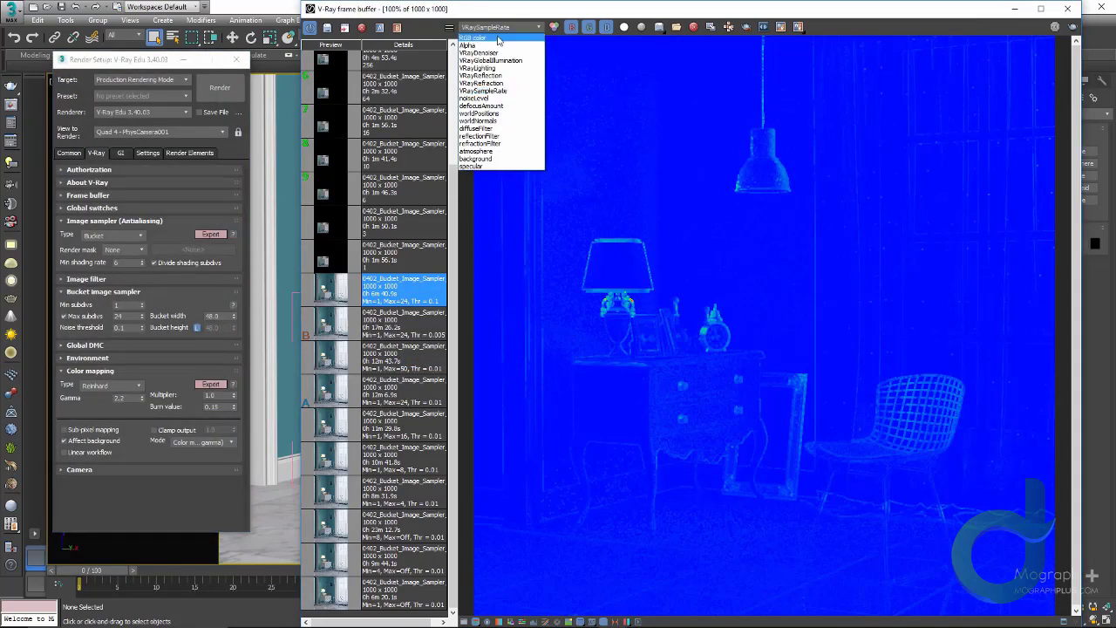
{"action": "left_click", "coordinate": [496, 38]}
{"action": "scroll", "coordinate": [578, 162], "scroll_direction": "up", "scroll_amount": 3}
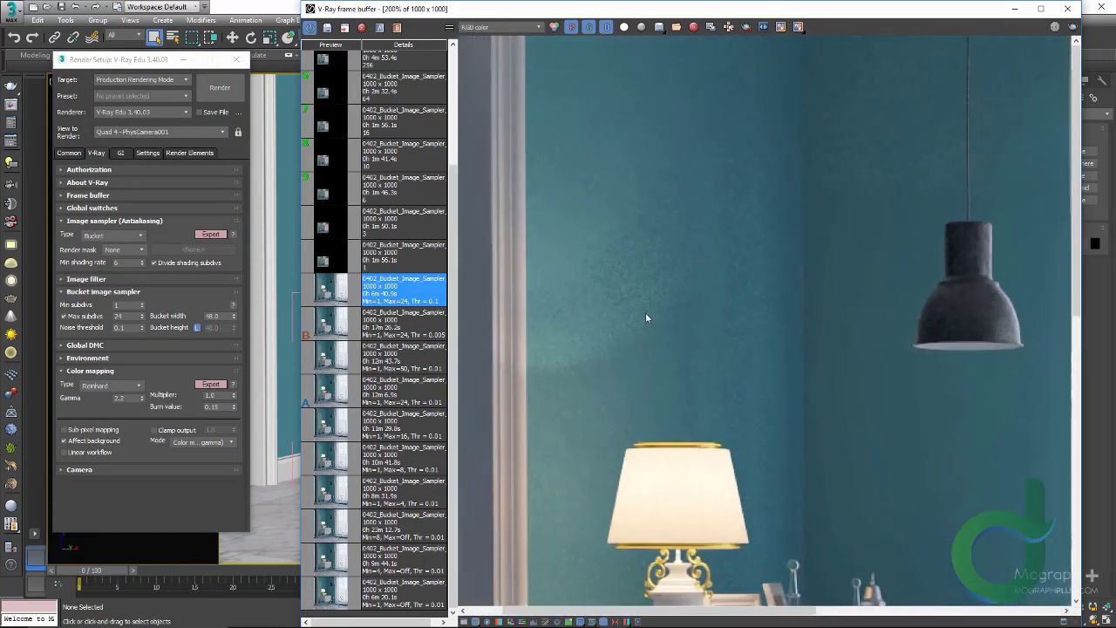
{"action": "middle_click_drag", "start_coordinate": [643, 335], "coordinate": [664, 461]}
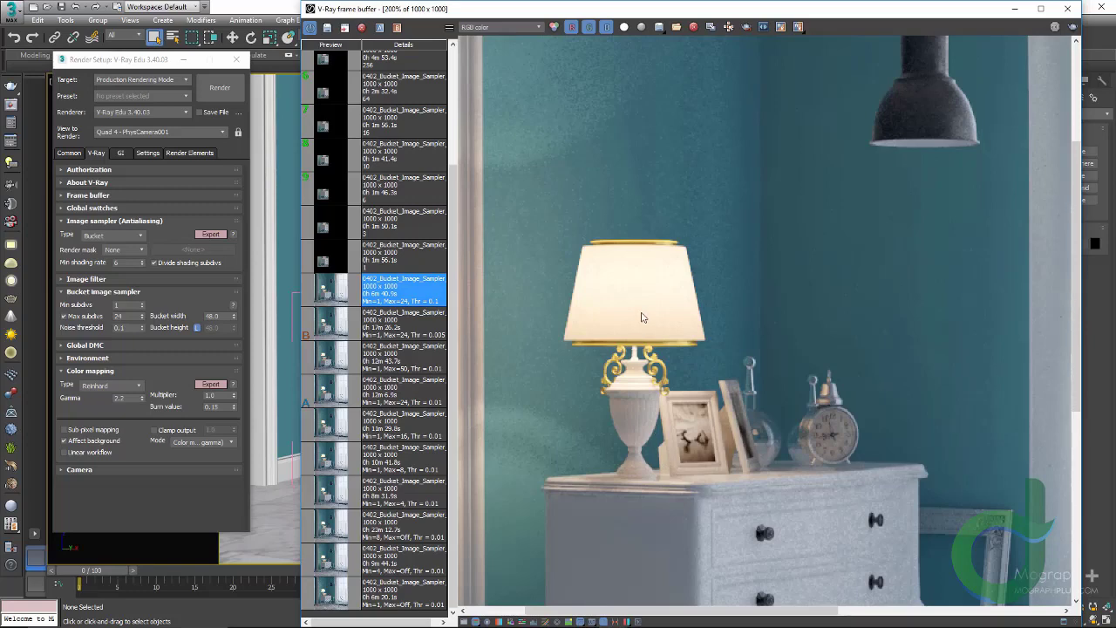
{"action": "scroll", "coordinate": [642, 317], "scroll_direction": "down", "scroll_amount": 3}
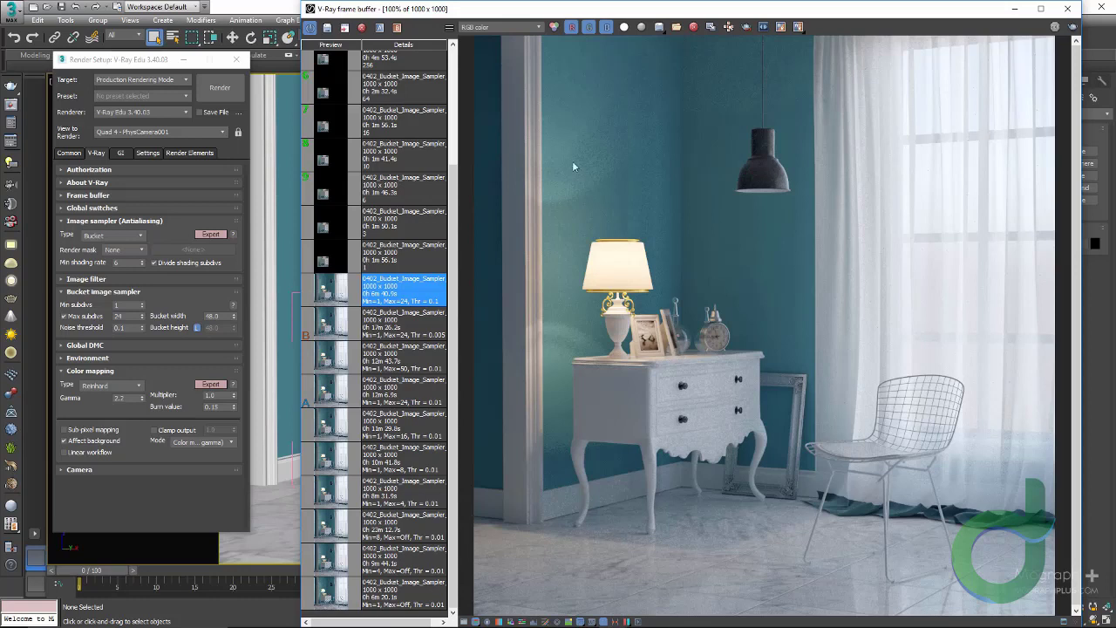
- Check the VRaySampleRate element of the 0.1 threshold render and return to RGB color
{"action": "left_click", "coordinate": [499, 28]}
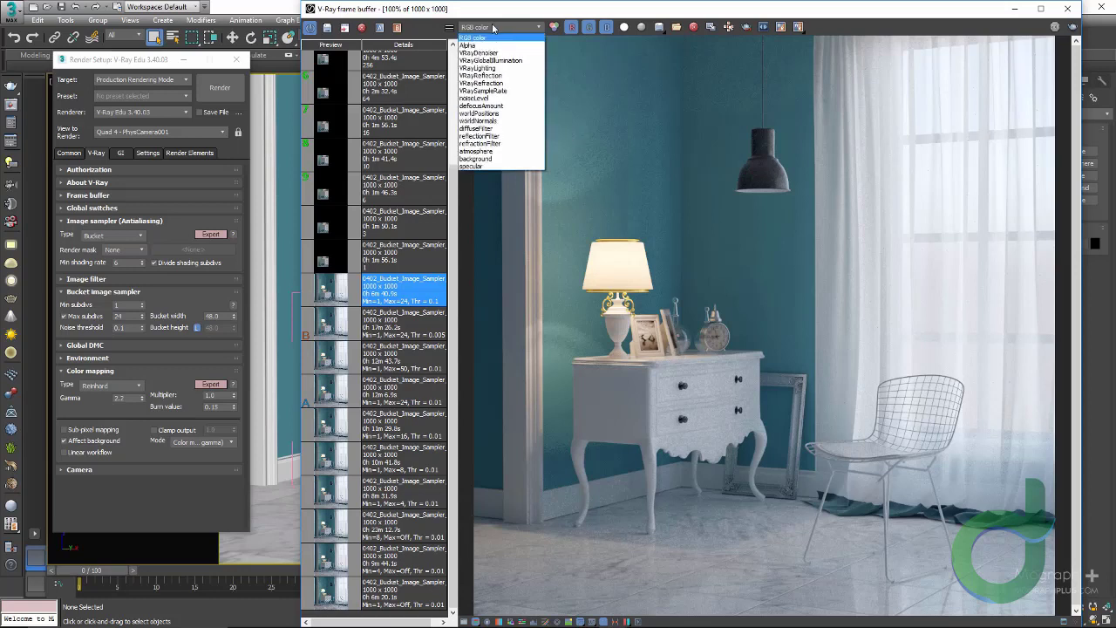
{"action": "left_click", "coordinate": [492, 96]}
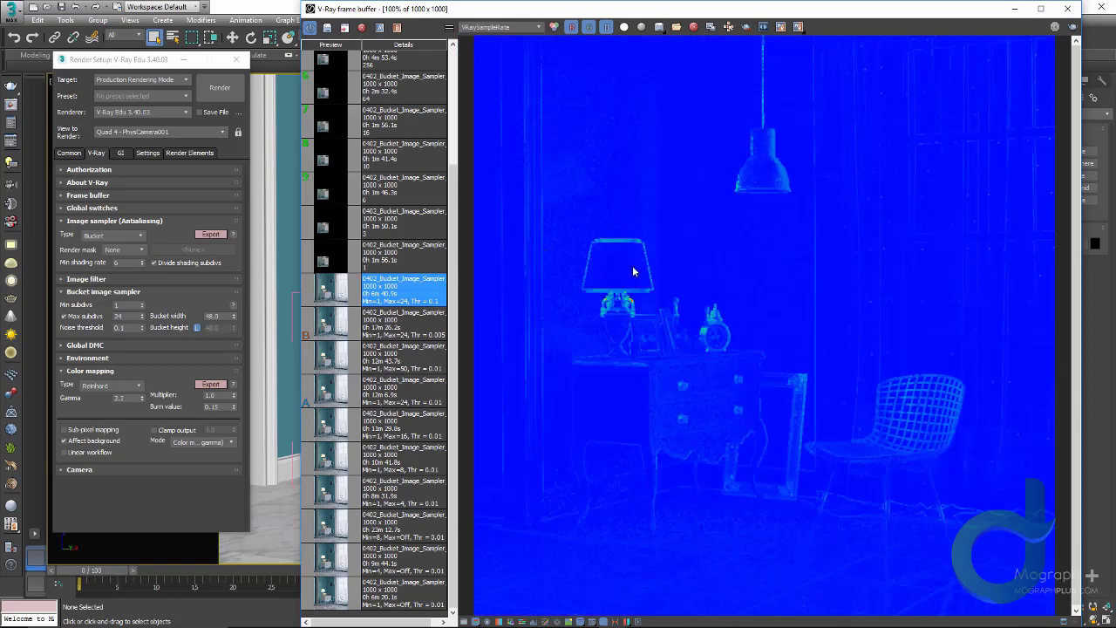
{"action": "left_click", "coordinate": [485, 27]}
{"action": "left_click", "coordinate": [488, 40]}
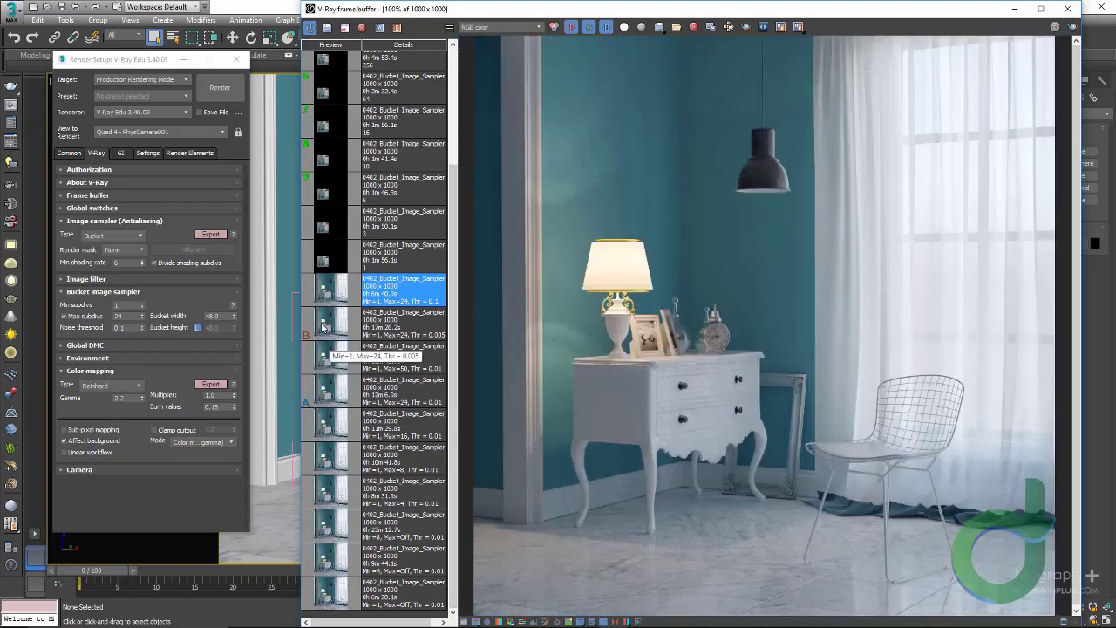
- Load the Min=1, Max=24, Thr = 0.005 render and restore its saved V-Ray settings
{"action": "left_click", "coordinate": [323, 326]}
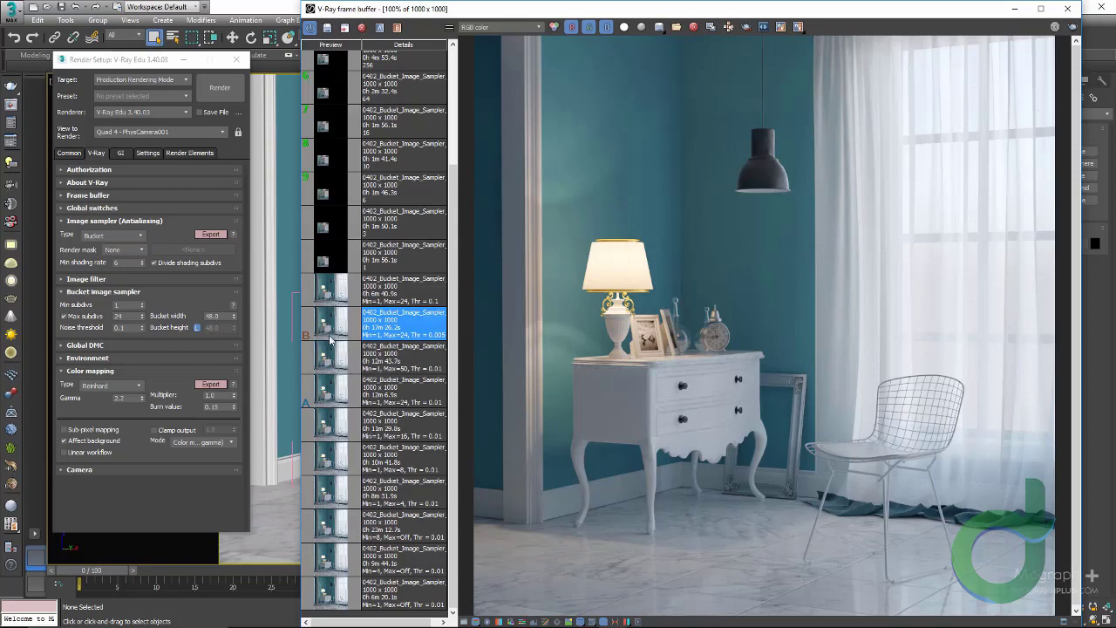
{"action": "right_click", "coordinate": [331, 326]}
{"action": "left_click", "coordinate": [381, 395]}
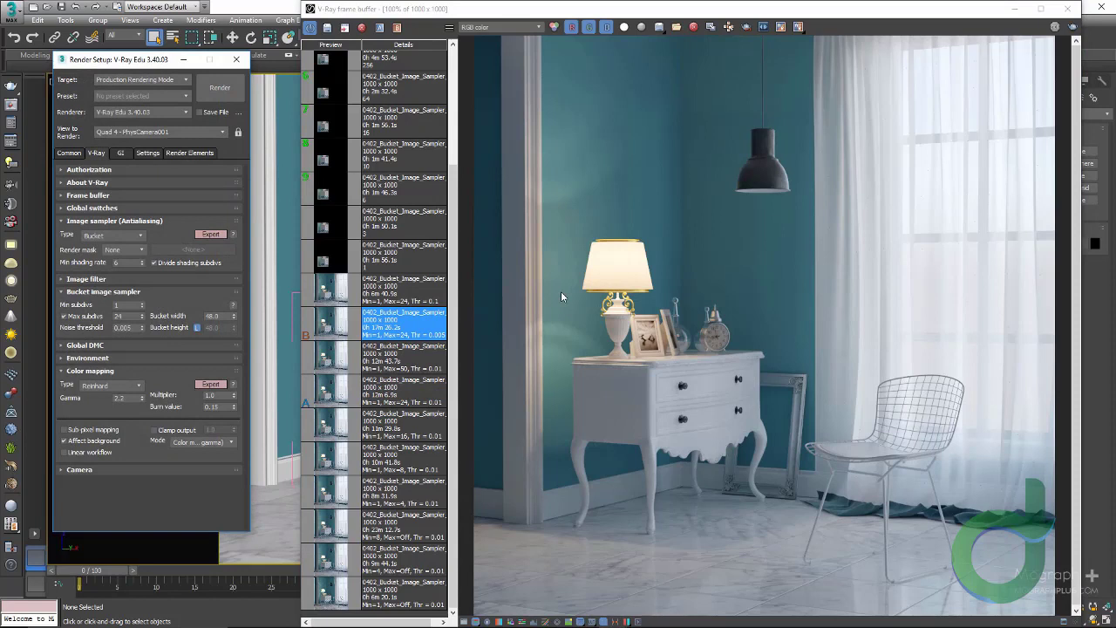
- Set the Min=1, Max=50, Thr = 0.01 render as B and the Min=1, Max=24, Thr = 0.005 render as A
{"action": "left_click", "coordinate": [328, 367]}
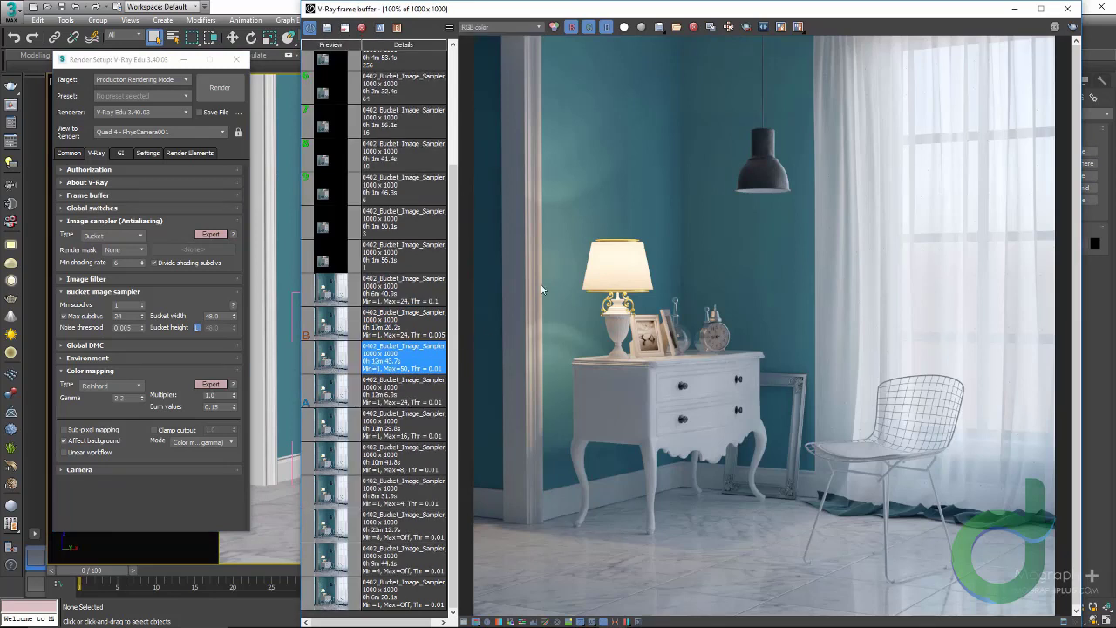
{"action": "scroll", "coordinate": [564, 153], "scroll_direction": "up", "scroll_amount": 4}
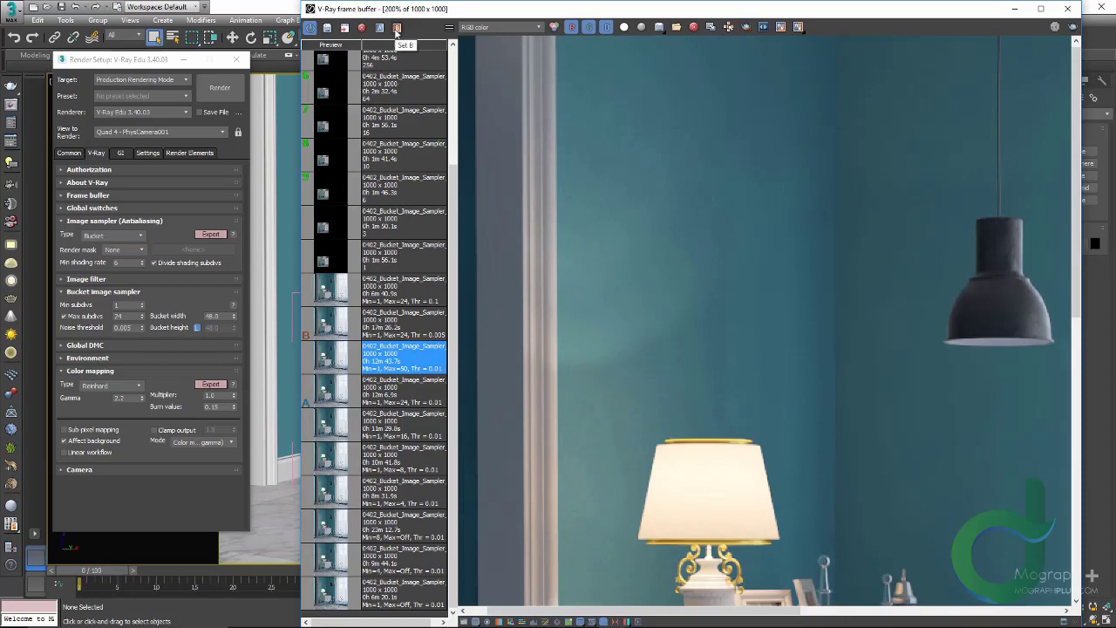
{"action": "left_click", "coordinate": [395, 28]}
{"action": "left_click", "coordinate": [419, 324]}
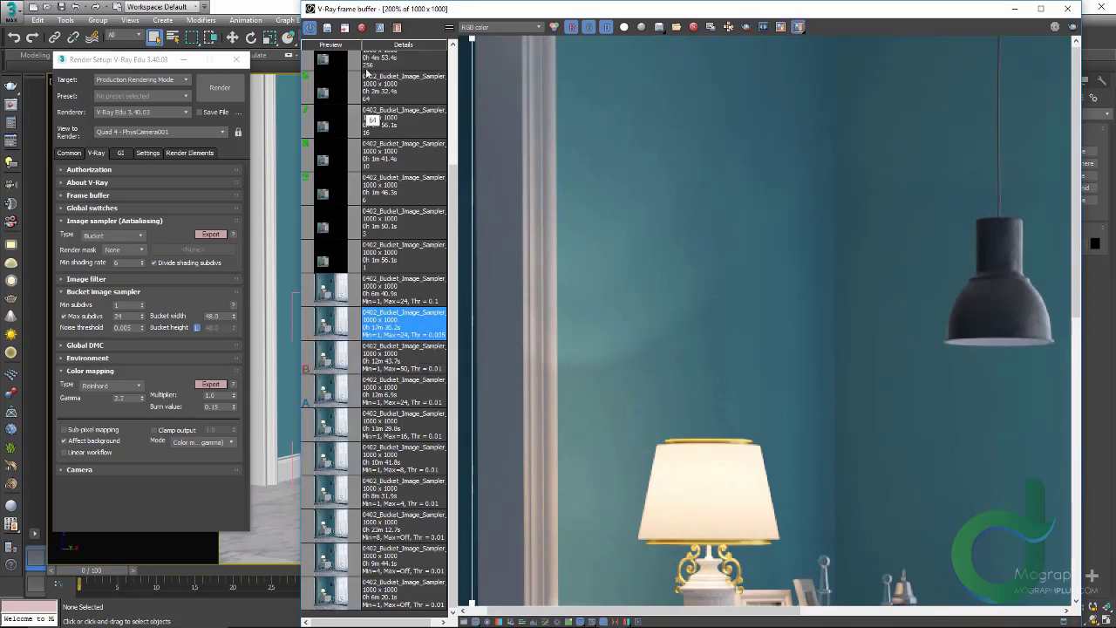
{"action": "left_click", "coordinate": [380, 29]}
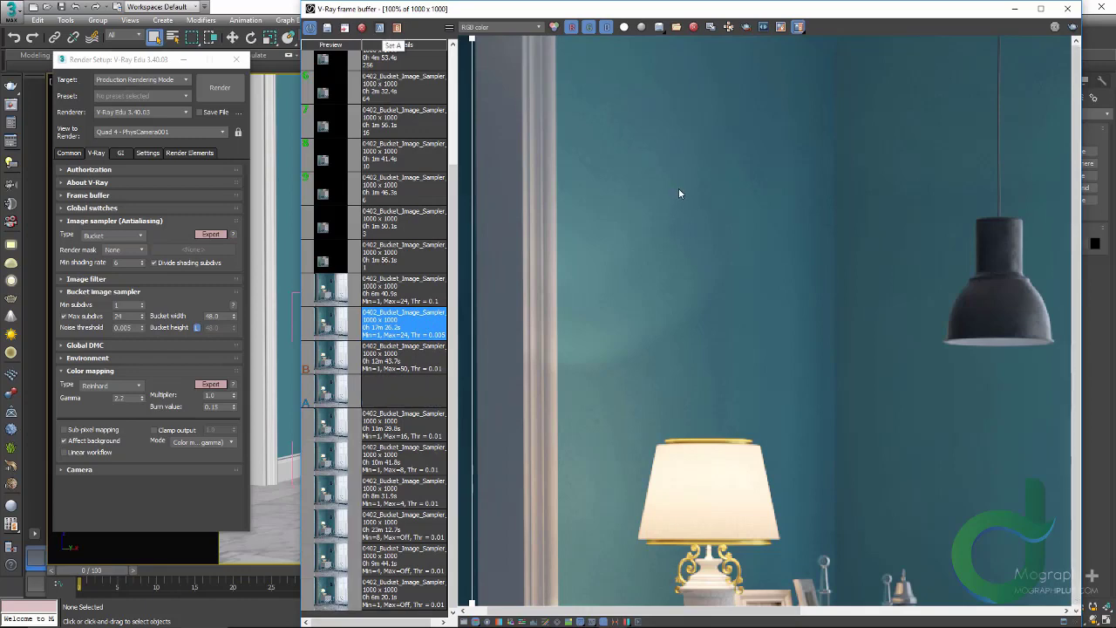
- Sweep the comparison divider across the wall to beyond the lamp and inspect the desk, its legs and the floor up close
{"action": "scroll", "coordinate": [678, 187], "scroll_direction": "down", "scroll_amount": 1}
{"action": "left_click_drag", "start_coordinate": [473, 215], "coordinate": [791, 225]}
{"action": "scroll", "coordinate": [580, 181], "scroll_direction": "up", "scroll_amount": 1}
{"action": "middle_click_drag", "start_coordinate": [557, 378], "coordinate": [607, 125]}
{"action": "middle_click_drag", "start_coordinate": [606, 525], "coordinate": [602, 411]}
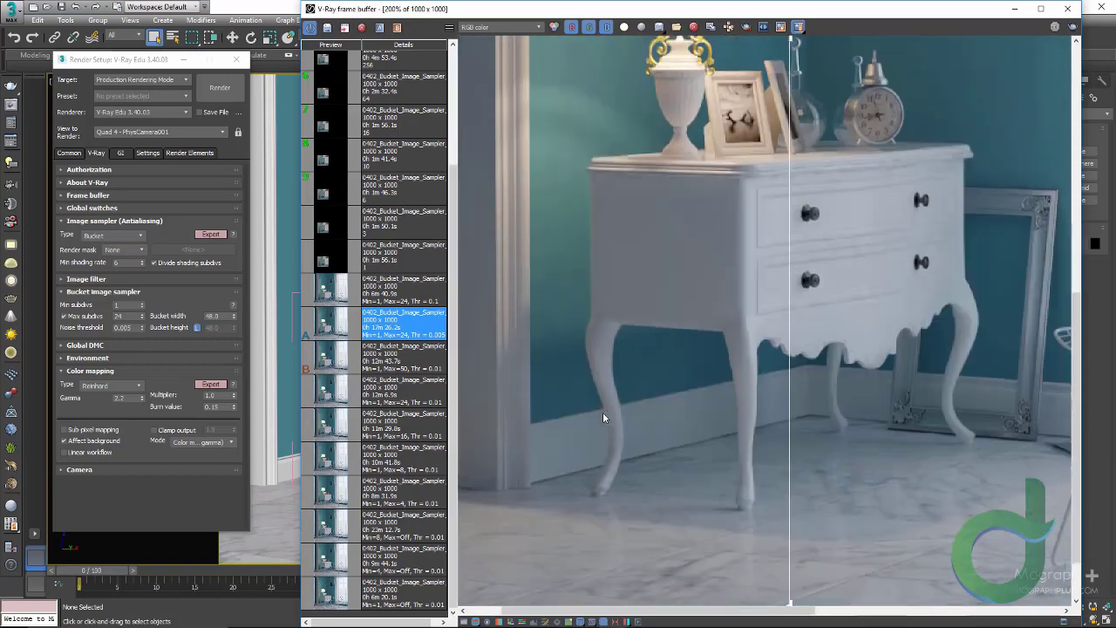
{"action": "scroll", "coordinate": [685, 393], "scroll_direction": "up", "scroll_amount": 1}
{"action": "scroll", "coordinate": [635, 386], "scroll_direction": "down", "scroll_amount": 1}
{"action": "scroll", "coordinate": [640, 294], "scroll_direction": "down", "scroll_amount": 1}
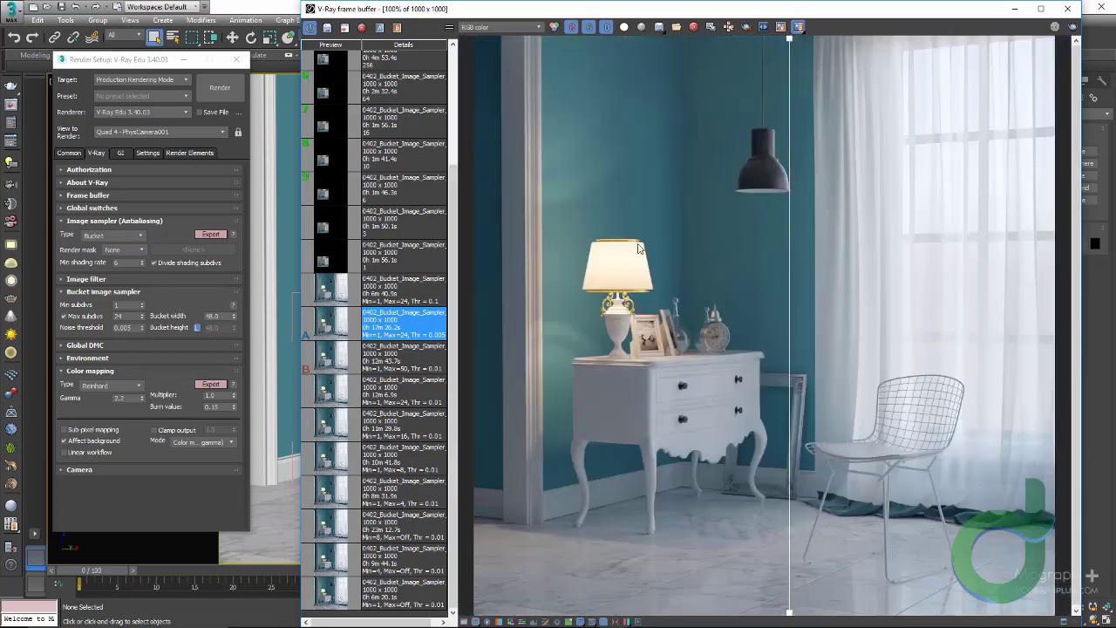
- Switch the A/B comparison to VRaySampleRate and sweep the divider to the left edge to view the Max=50 render's sampling
{"action": "left_click", "coordinate": [508, 29]}
{"action": "left_click", "coordinate": [521, 91]}
{"action": "left_click_drag", "start_coordinate": [789, 261], "coordinate": [392, 278]}
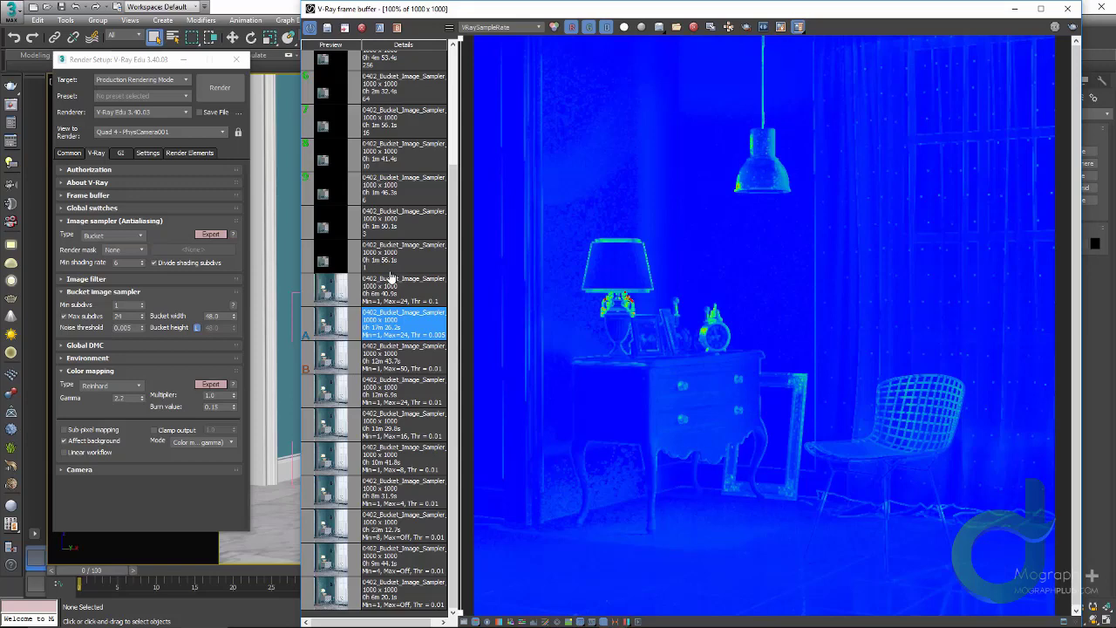
{"action": "left_click_drag", "start_coordinate": [392, 278], "coordinate": [462, 288]}
- Examine the Max=50 render's sample rate around the desk legs, picture frame, alarm clock and table lamp at up to 400%
{"action": "scroll", "coordinate": [713, 490], "scroll_direction": "up", "scroll_amount": 2}
{"action": "middle_click_drag", "start_coordinate": [713, 490], "coordinate": [734, 453]}
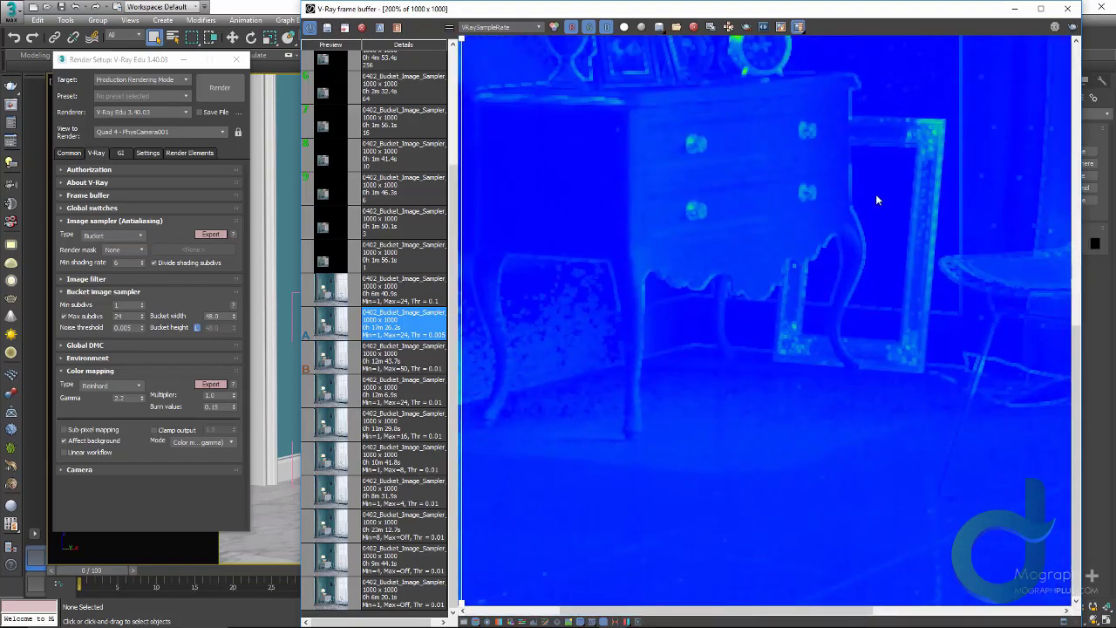
{"action": "middle_click_drag", "start_coordinate": [767, 169], "coordinate": [739, 251]}
{"action": "scroll", "coordinate": [739, 251], "scroll_direction": "up", "scroll_amount": 1}
{"action": "middle_click_drag", "start_coordinate": [807, 236], "coordinate": [524, 305]}
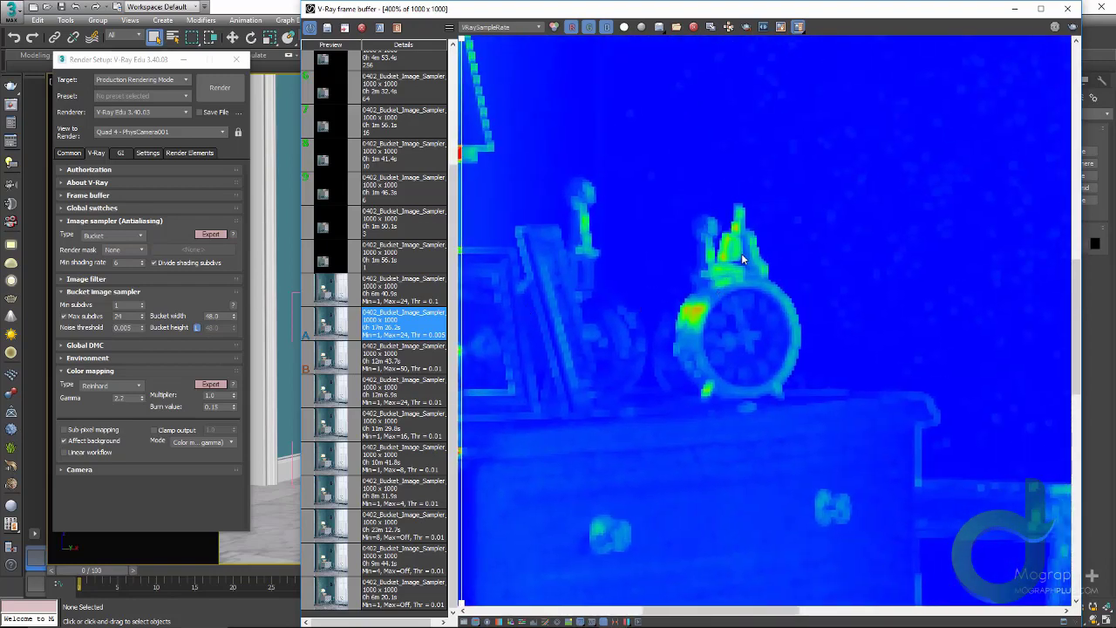
{"action": "scroll", "coordinate": [686, 314], "scroll_direction": "down", "scroll_amount": 1}
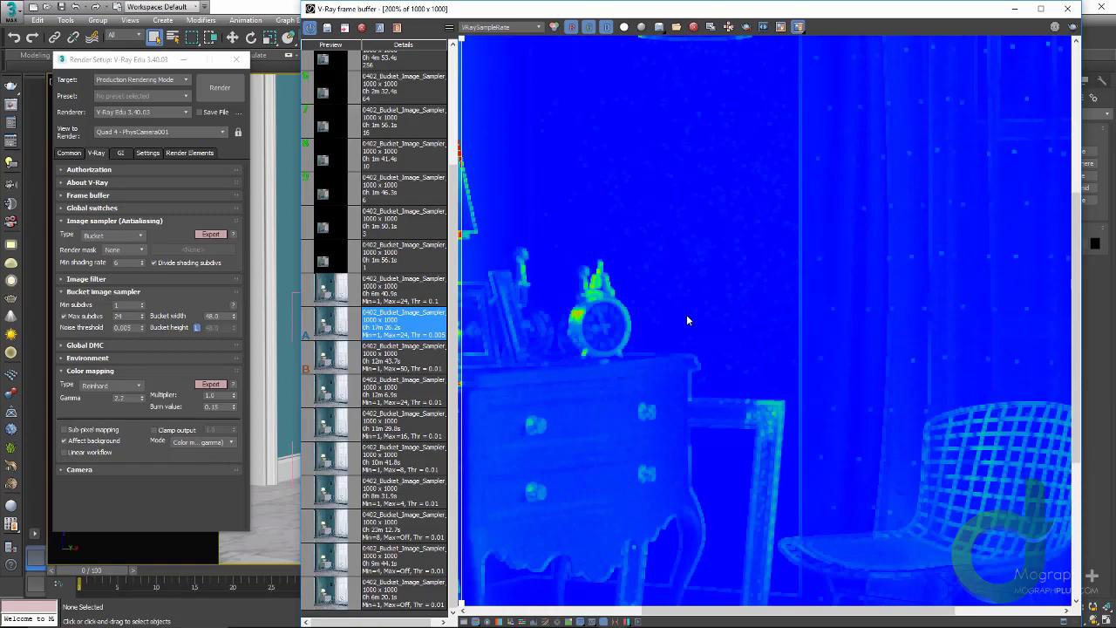
{"action": "scroll", "coordinate": [660, 310], "scroll_direction": "up", "scroll_amount": 1}
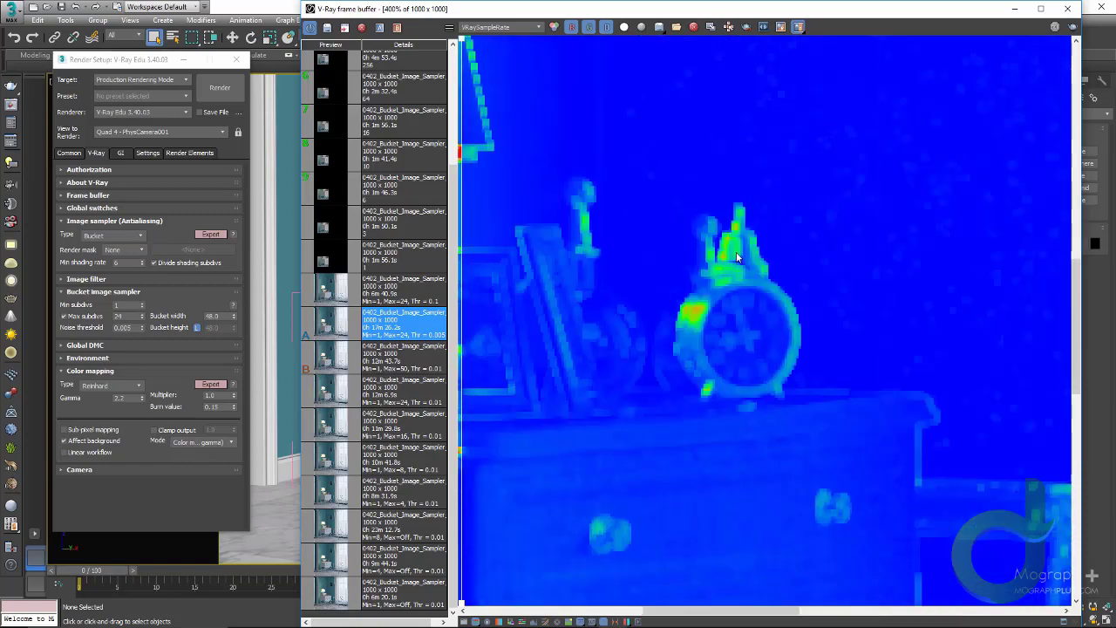
{"action": "scroll", "coordinate": [700, 317], "scroll_direction": "down", "scroll_amount": 2}
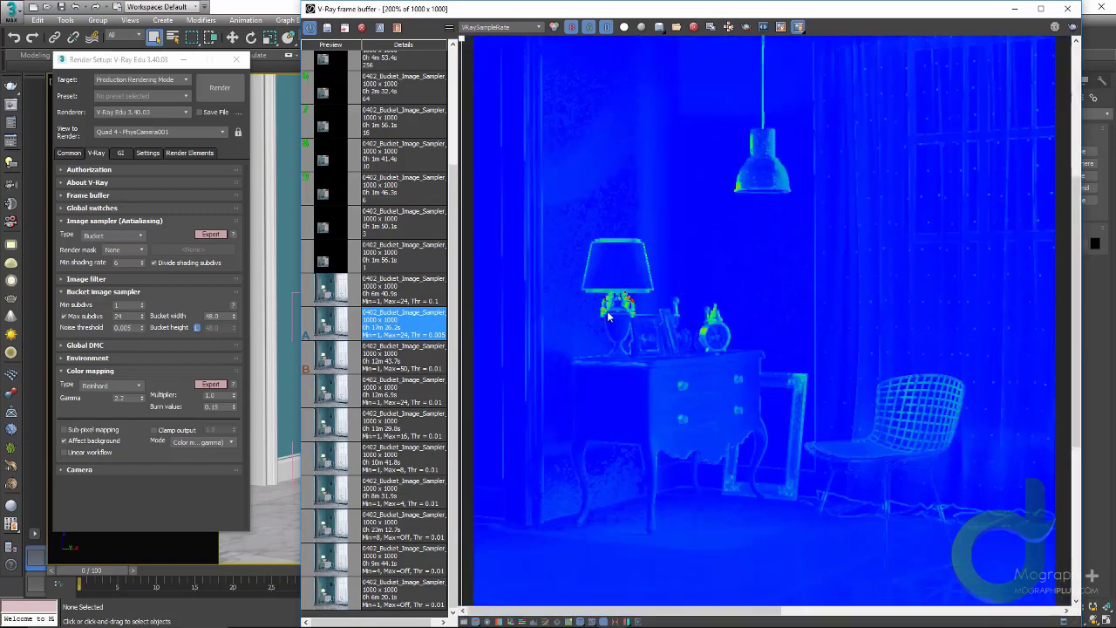
- Inspect the sample rate of the table lamp's ornate base at 800%, then return to the full render
{"action": "scroll", "coordinate": [713, 285], "scroll_direction": "up", "scroll_amount": 3}
{"action": "middle_click_drag", "start_coordinate": [713, 285], "coordinate": [443, 319]}
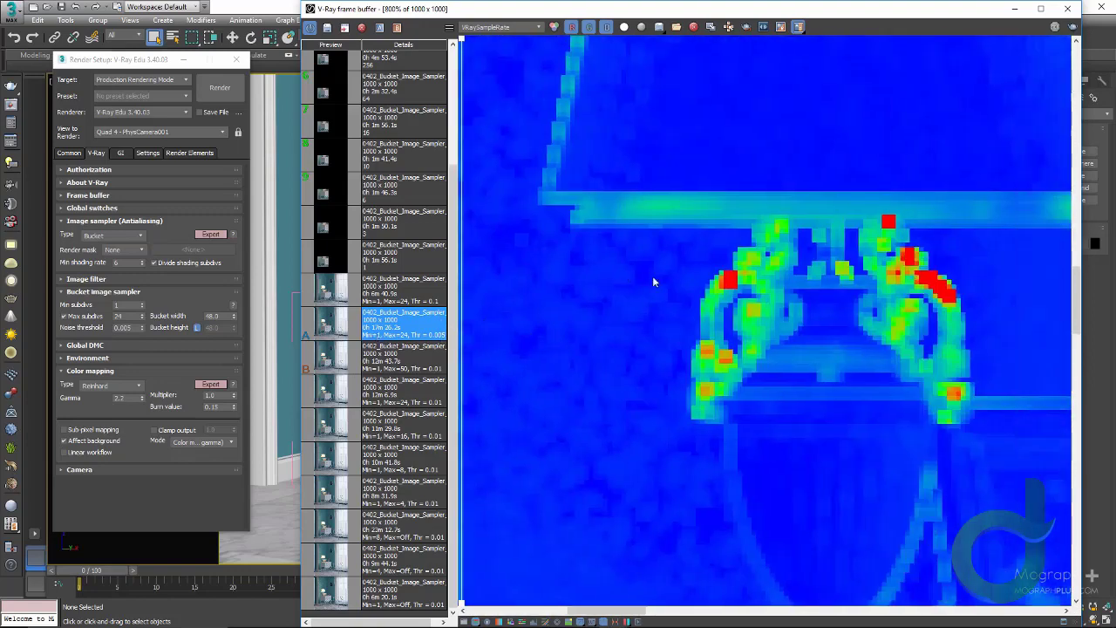
{"action": "scroll", "coordinate": [657, 340], "scroll_direction": "down", "scroll_amount": 4}
{"action": "scroll", "coordinate": [657, 341], "scroll_direction": "up", "scroll_amount": 1}
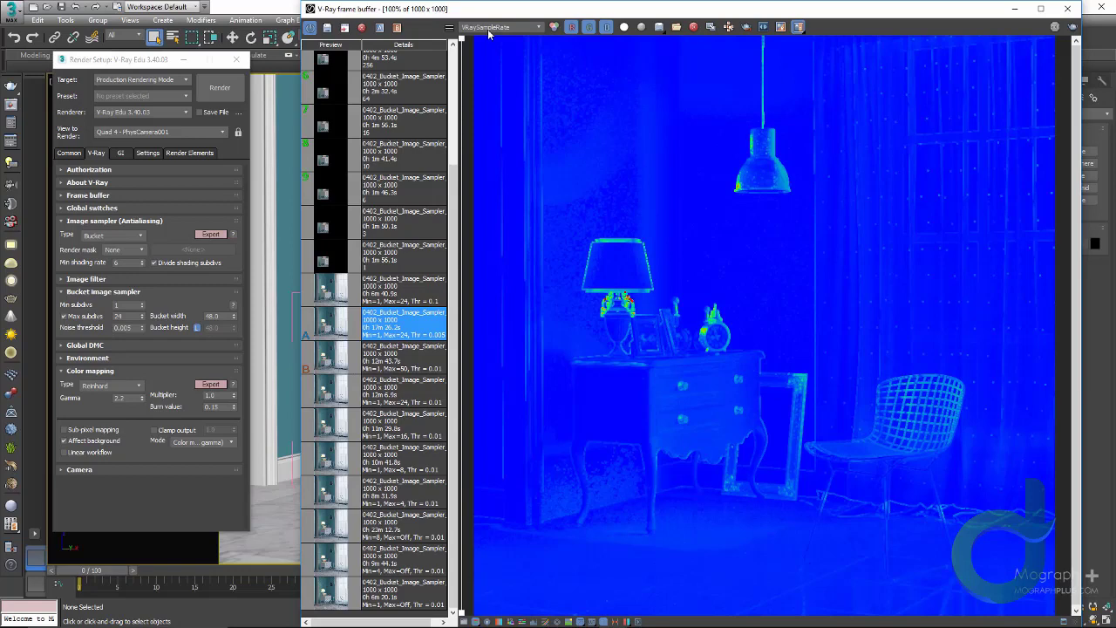
- Switch the frame buffer to RGB color and examine the wall's noise at 400% between the door trim and the lamp
{"action": "left_click", "coordinate": [489, 32]}
{"action": "left_click", "coordinate": [523, 36]}
{"action": "scroll", "coordinate": [558, 211], "scroll_direction": "up", "scroll_amount": 2}
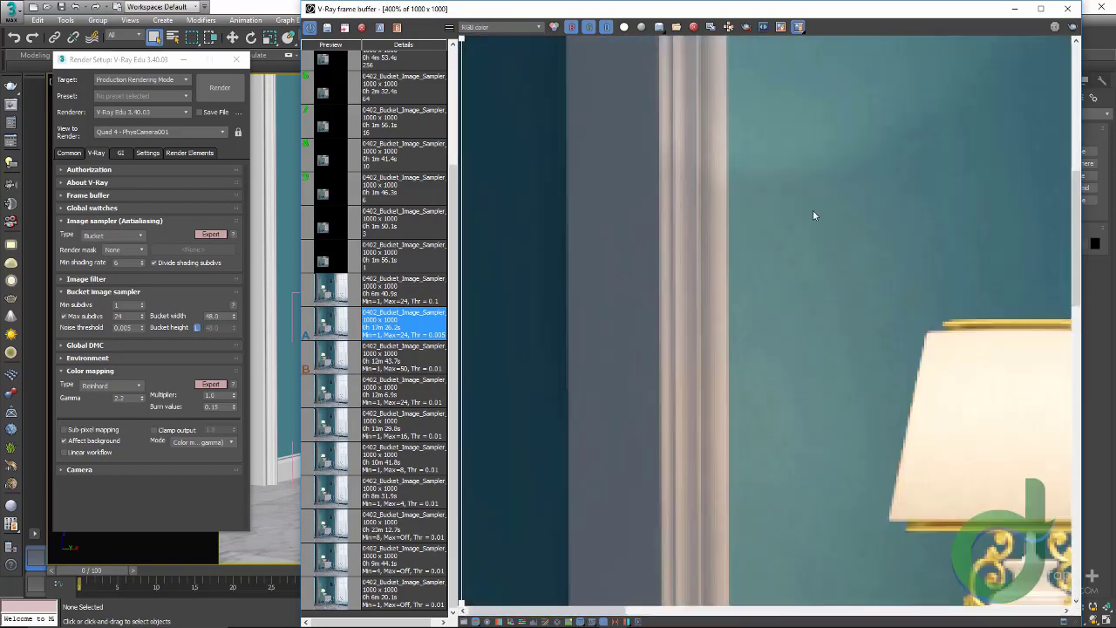
{"action": "middle_click_drag", "start_coordinate": [813, 215], "coordinate": [506, 305]}
{"action": "middle_click_drag", "start_coordinate": [582, 225], "coordinate": [652, 545]}
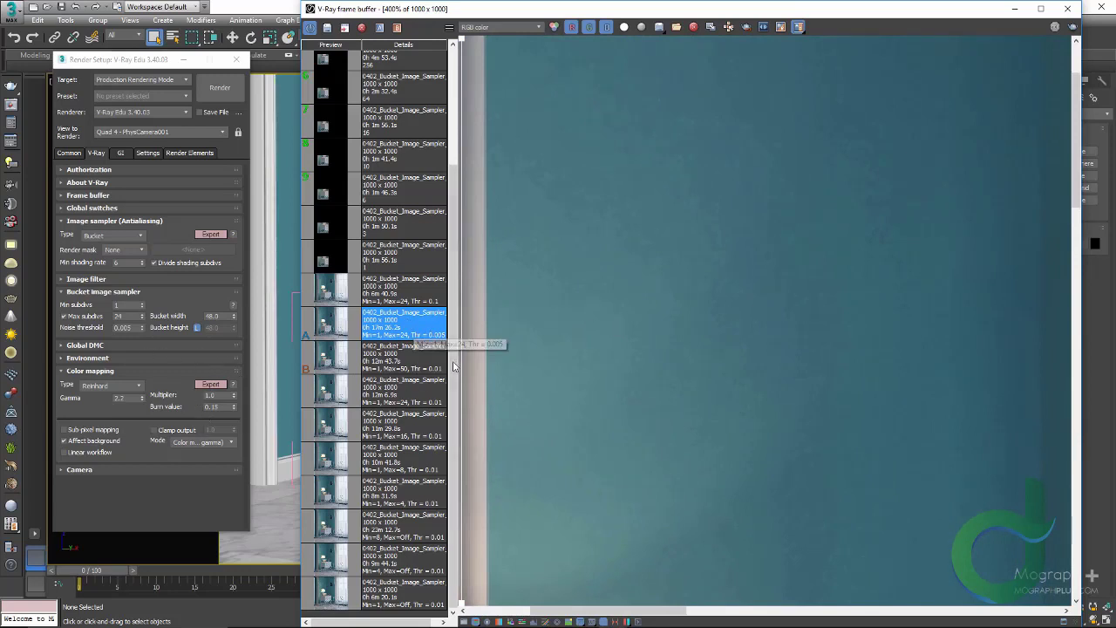
- Select the Min=1, Max=50, Thr = 0.01 render in the history and set the bucket sampler's noise threshold to 0.01
{"action": "right_click", "coordinate": [425, 363]}
{"action": "left_click", "coordinate": [431, 433]}
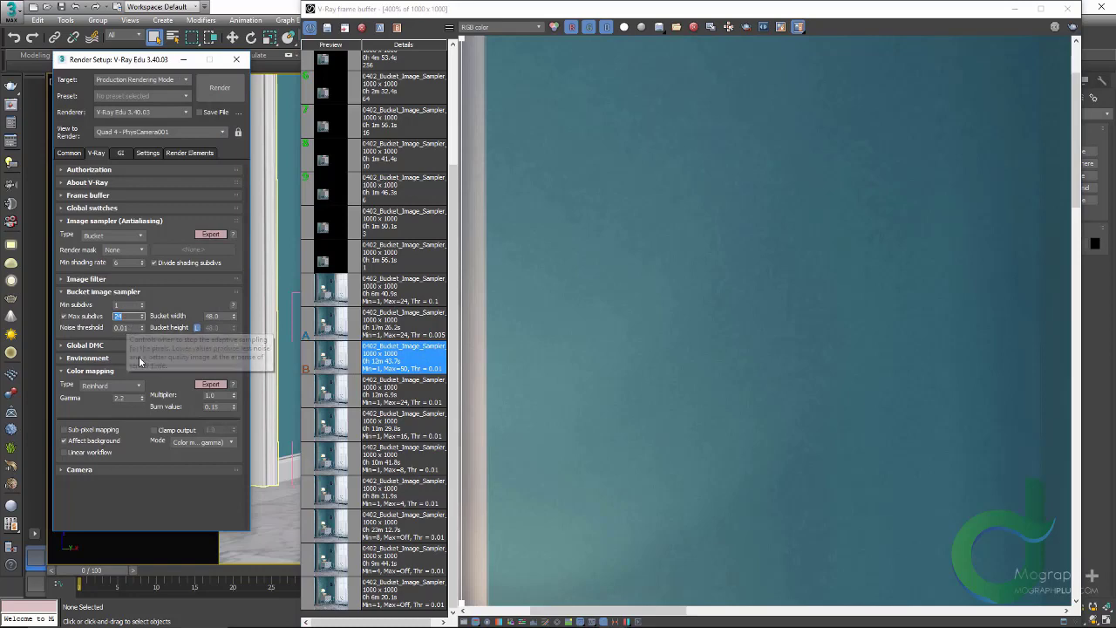
{"action": "left_click", "coordinate": [127, 328]}
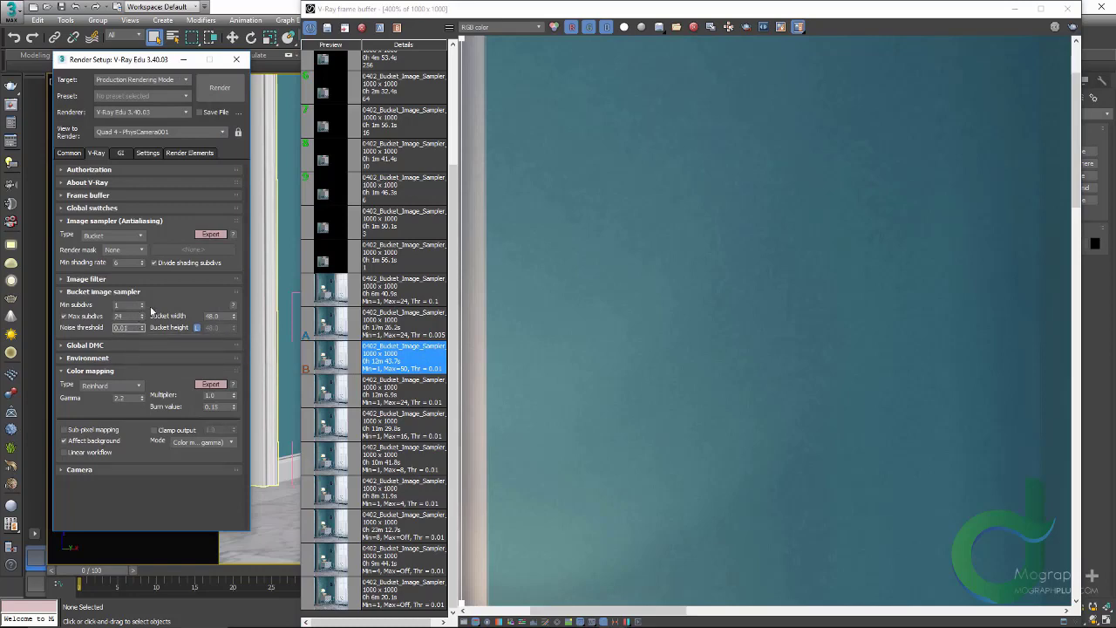
- View the whole render at 100% and select the Min=1, Max=24, Thr = 0.005 render in the history
{"action": "scroll", "coordinate": [652, 293], "scroll_direction": "down", "scroll_amount": 1}
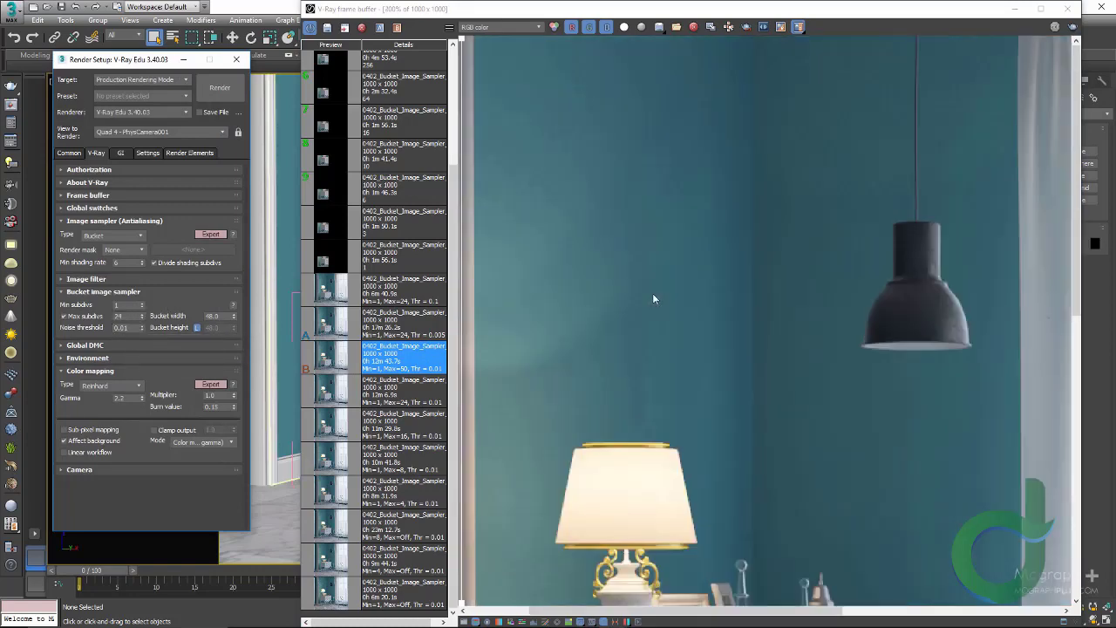
{"action": "scroll", "coordinate": [652, 293], "scroll_direction": "down", "scroll_amount": 2}
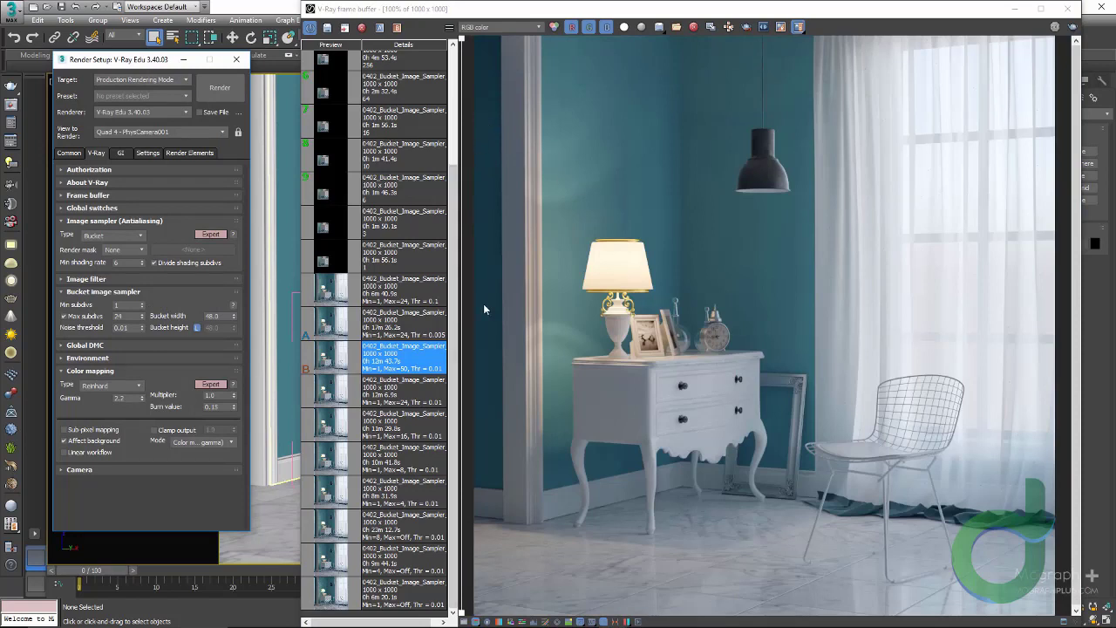
{"action": "left_click", "coordinate": [316, 327]}
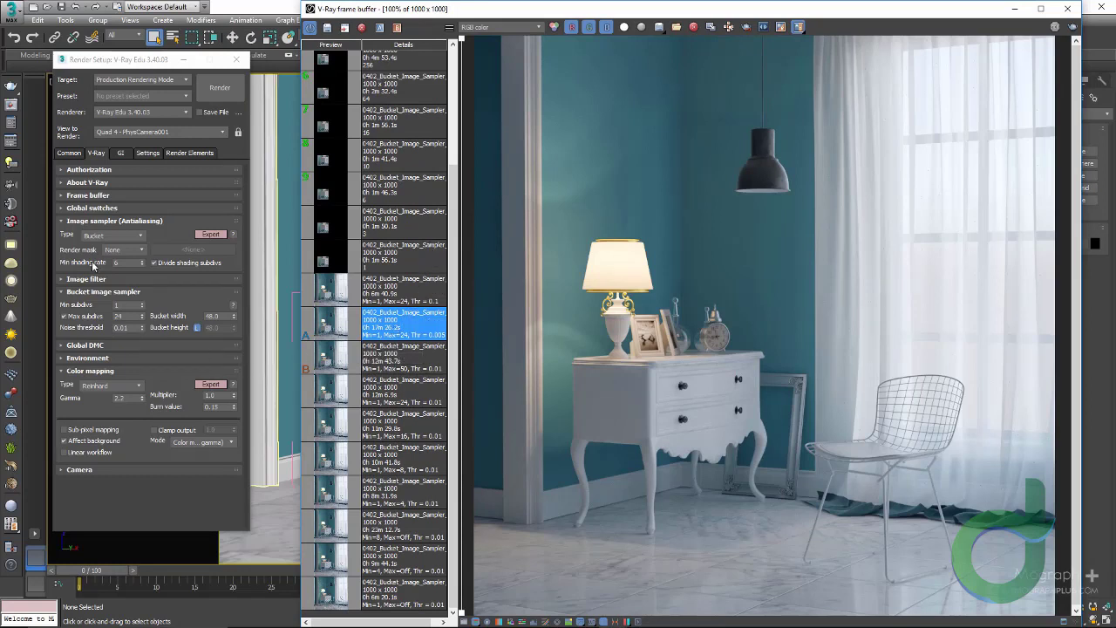
{"action": "left_click", "coordinate": [92, 262]}
{"action": "left_click", "coordinate": [178, 264]}
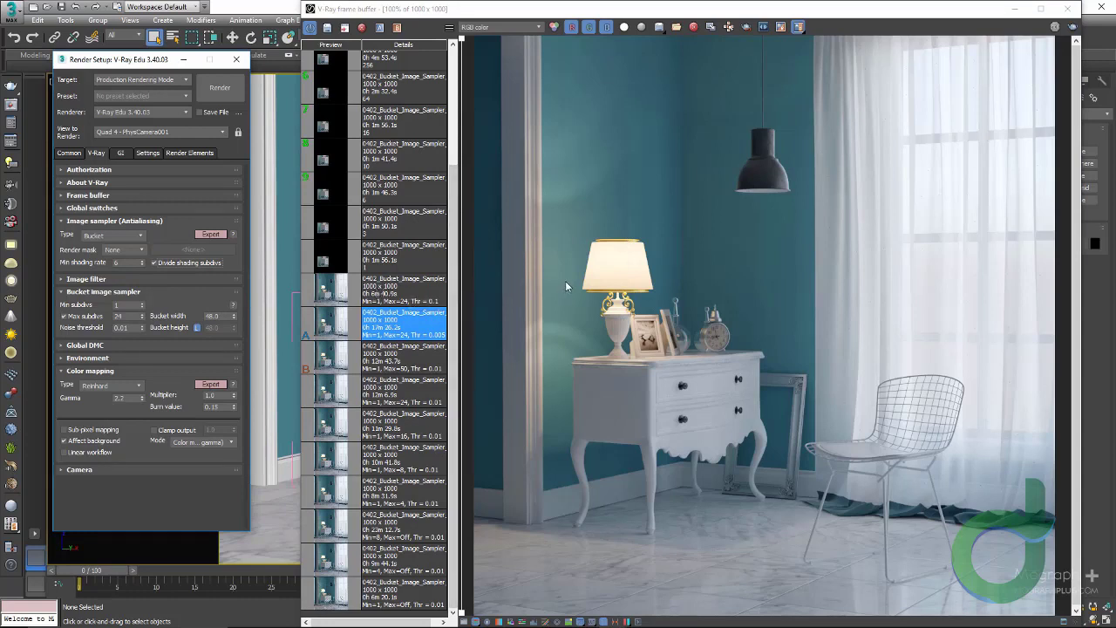
- Close the frame buffer and show VRayLight003's sampling settings, with the Render Setup window placed beside them
{"action": "left_click", "coordinate": [1067, 8]}
{"action": "left_click", "coordinate": [954, 282]}
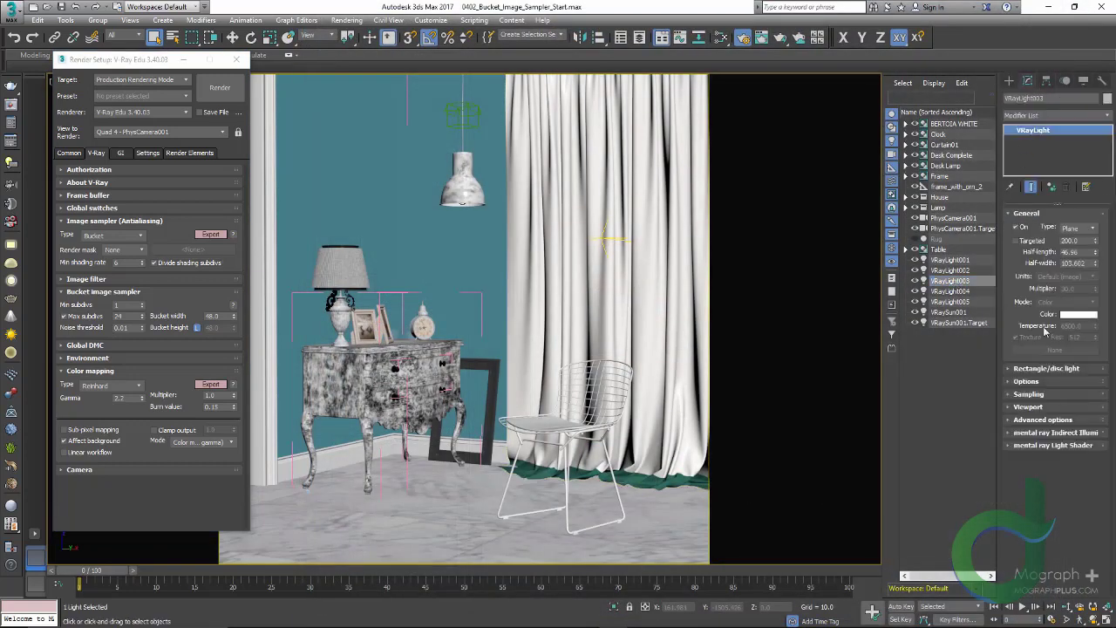
{"action": "left_click", "coordinate": [1048, 396]}
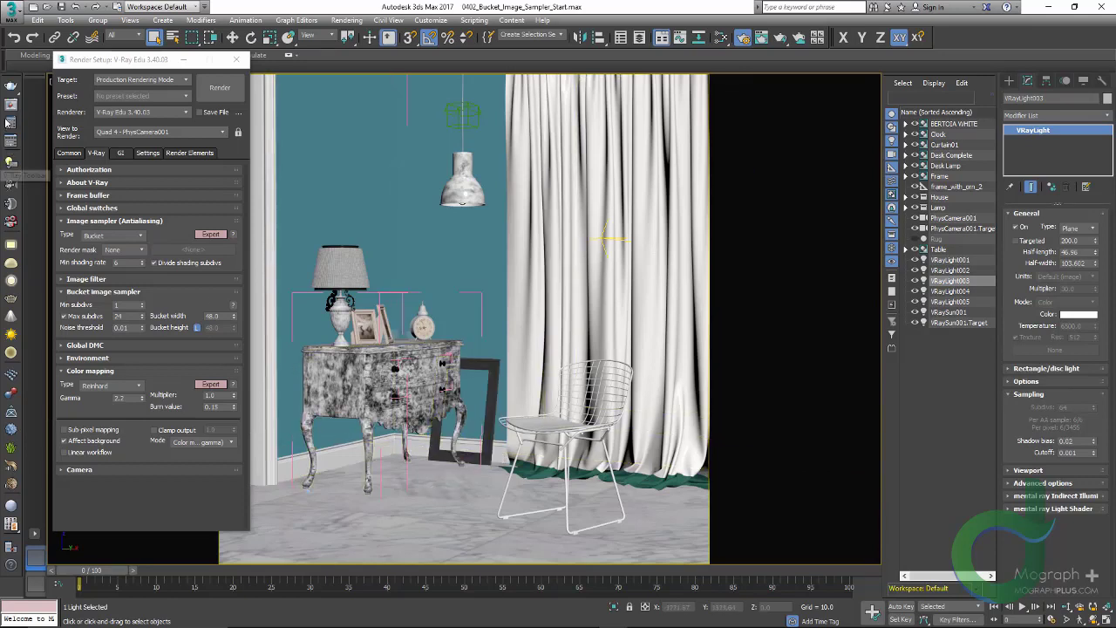
{"action": "left_click", "coordinate": [111, 61]}
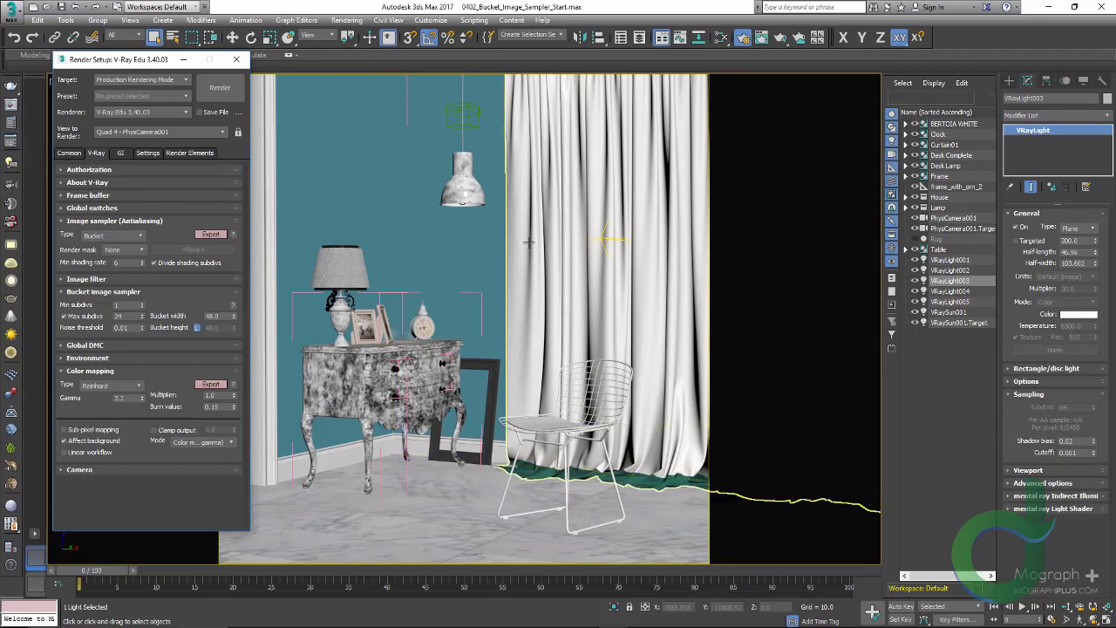
{"action": "left_click_drag", "start_coordinate": [146, 60], "coordinate": [708, 84]}
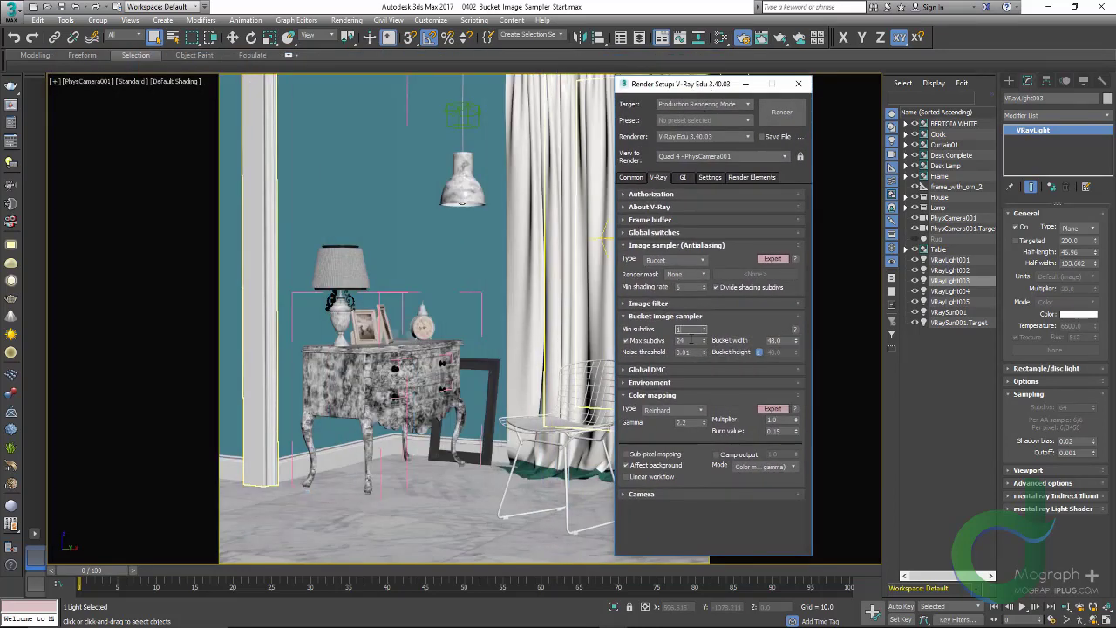
{"action": "double_click", "coordinate": [686, 340]}
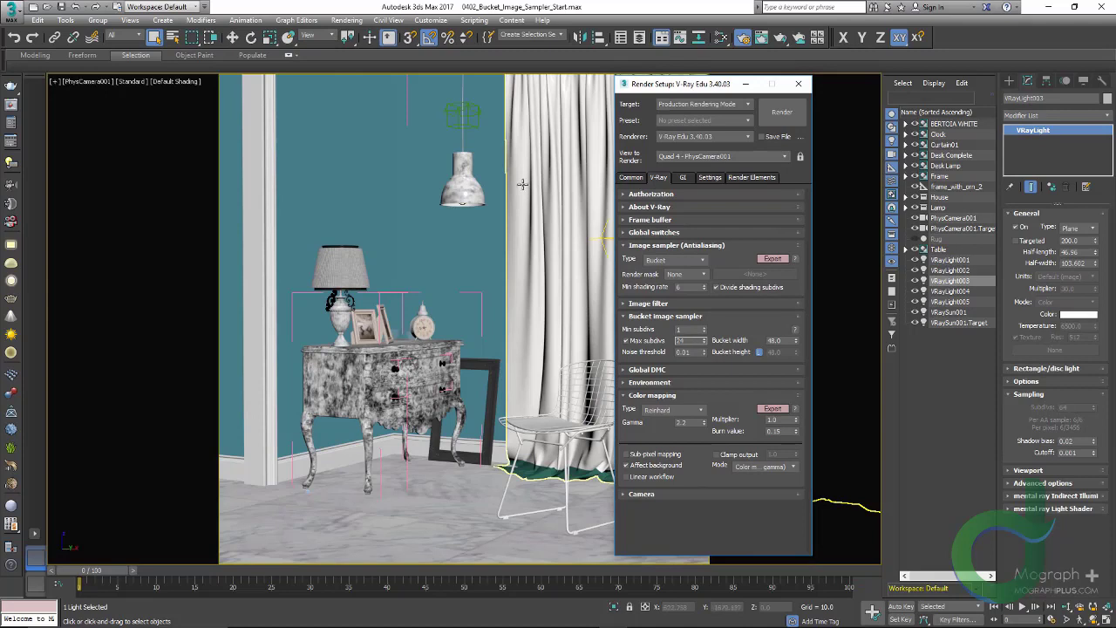
{"action": "left_click", "coordinate": [397, 7]}
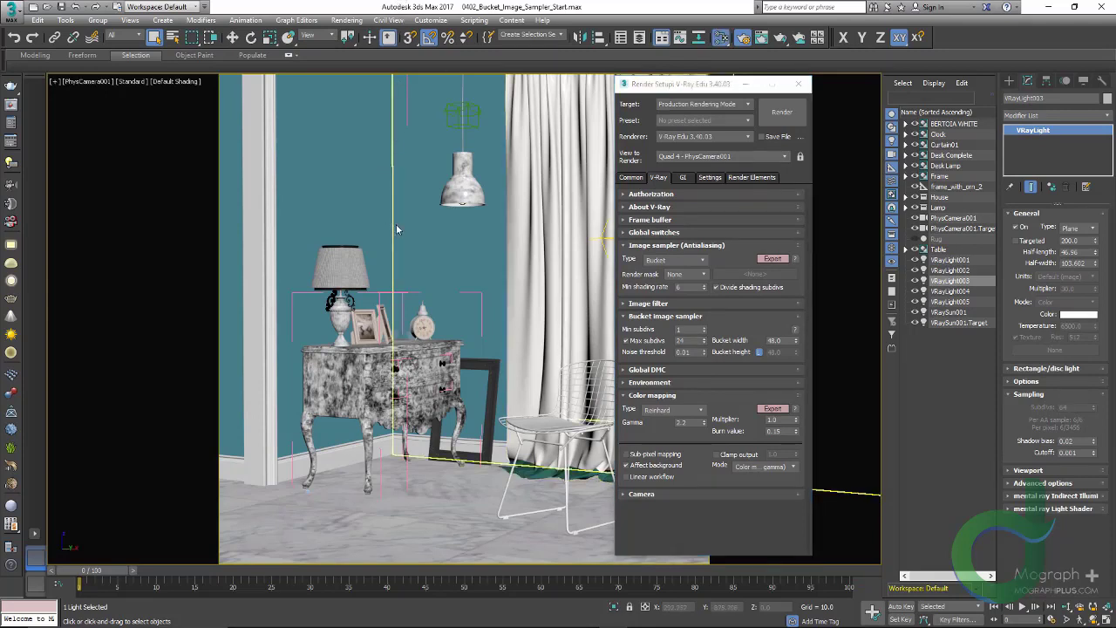
- Examine the parameters of the VRayHairMtl material in the Slate Material Editor, then close the editor
{"action": "key", "text": "m"}
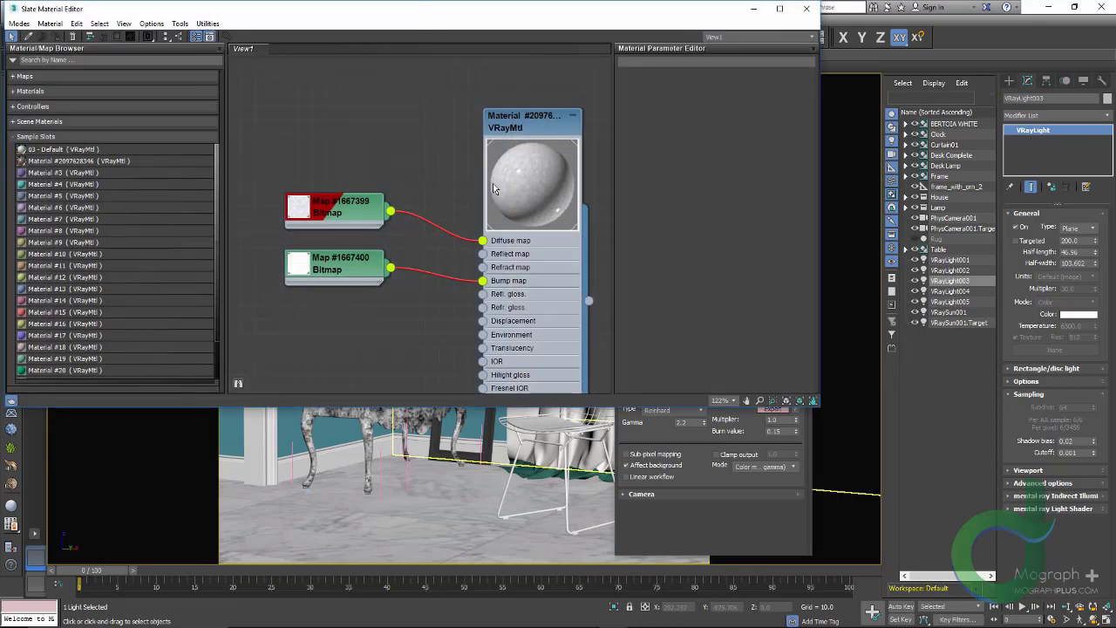
{"action": "middle_click_drag", "start_coordinate": [493, 183], "coordinate": [357, 222]}
{"action": "scroll", "coordinate": [357, 222], "scroll_direction": "down", "scroll_amount": 4}
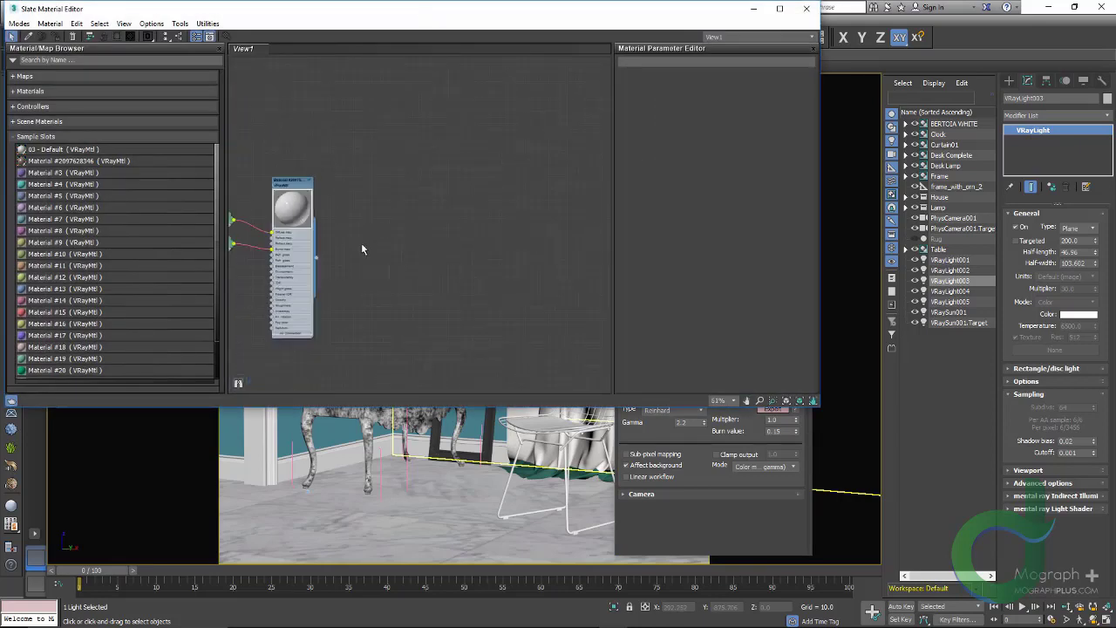
{"action": "scroll", "coordinate": [361, 247], "scroll_direction": "down", "scroll_amount": 2}
{"action": "scroll", "coordinate": [383, 209], "scroll_direction": "up", "scroll_amount": 6}
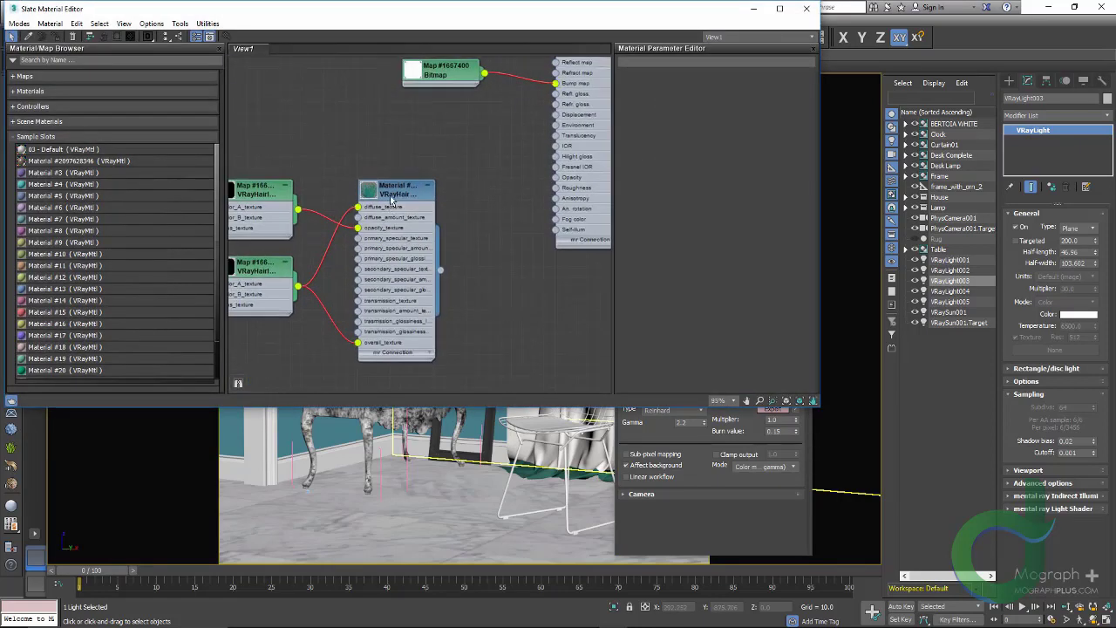
{"action": "double_click", "coordinate": [391, 200]}
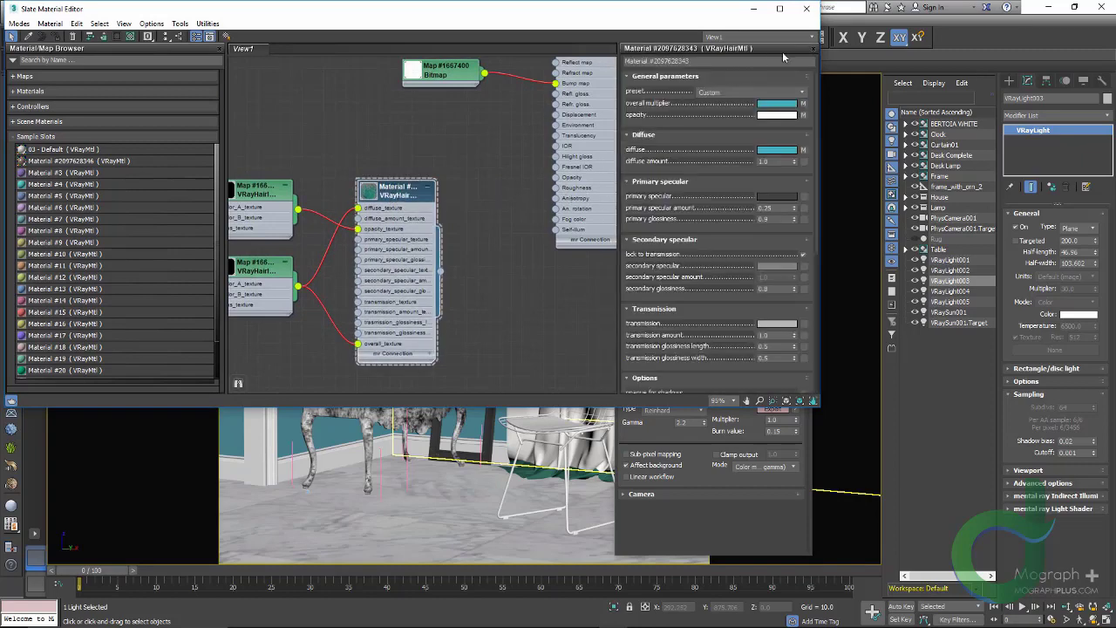
{"action": "left_click", "coordinate": [808, 15]}
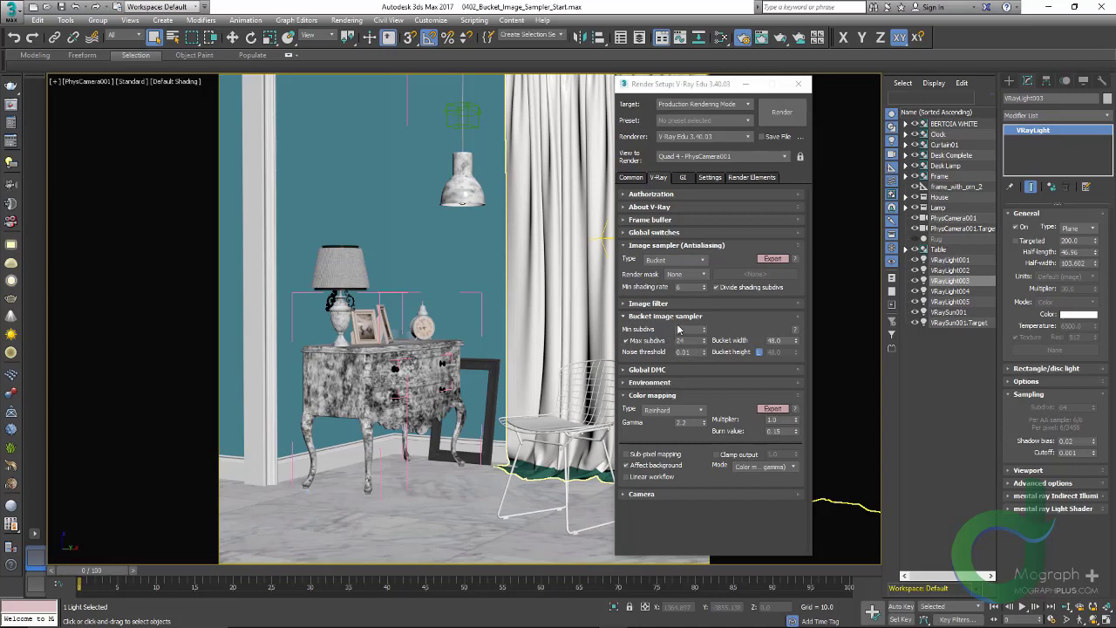
- Try a max subdivs value of 100 for the bucket image sampler, then restore it to 24
{"action": "left_click", "coordinate": [682, 340]}
{"action": "type", "text": "100"}
{"action": "key", "text": "Return"}
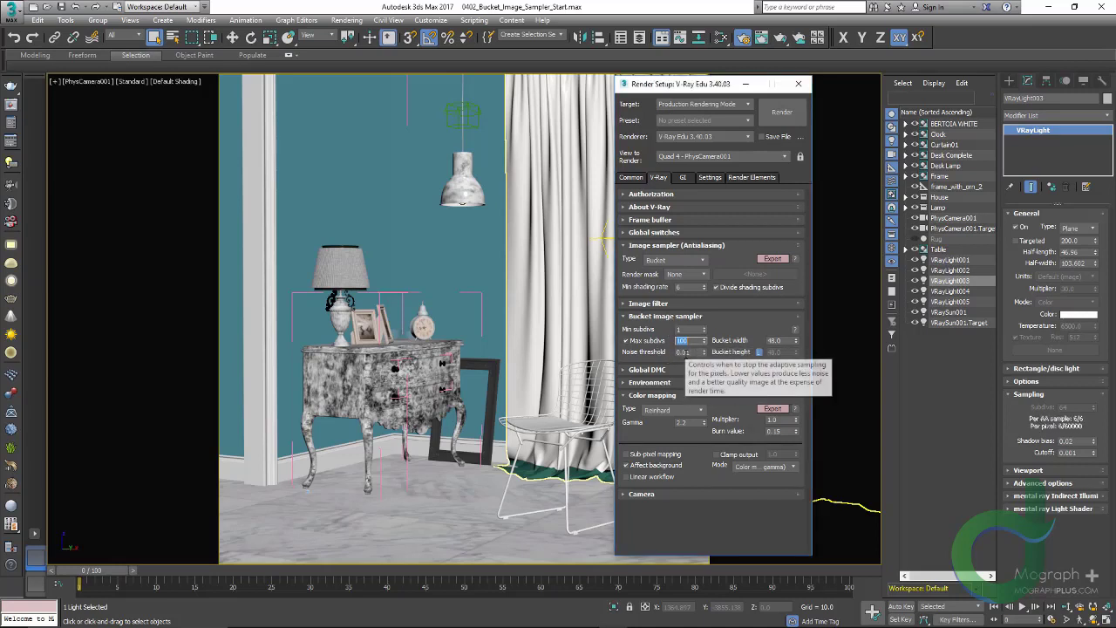
{"action": "type", "text": "24"}
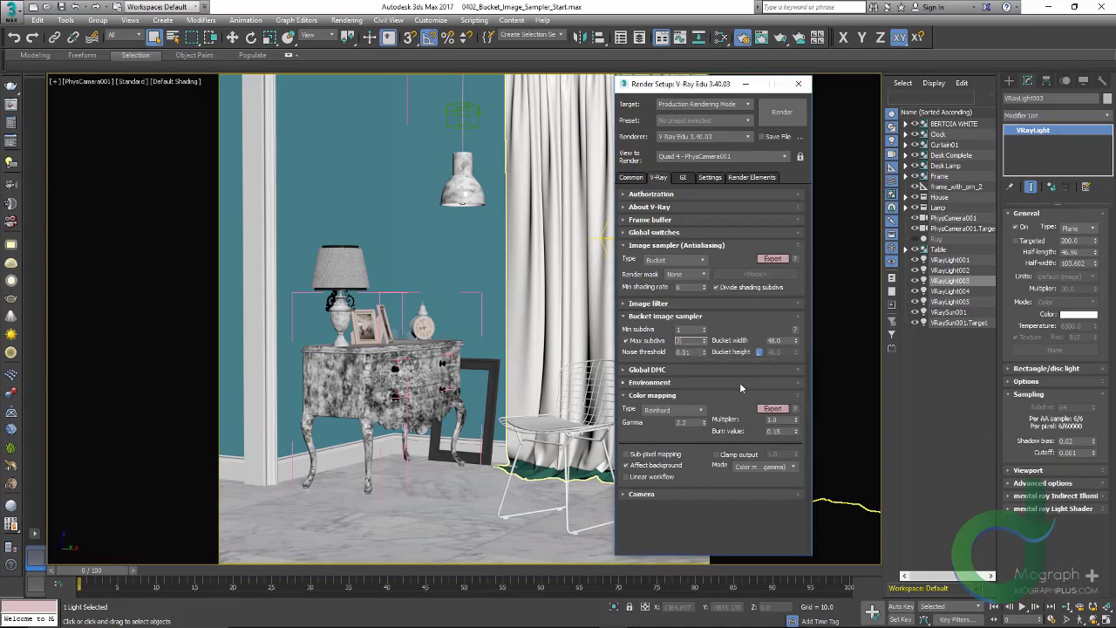
- Try noise threshold values of 0.005 and 0.001 for the bucket image sampler
{"action": "left_click", "coordinate": [698, 353]}
{"action": "key", "text": "ctrl+a"}
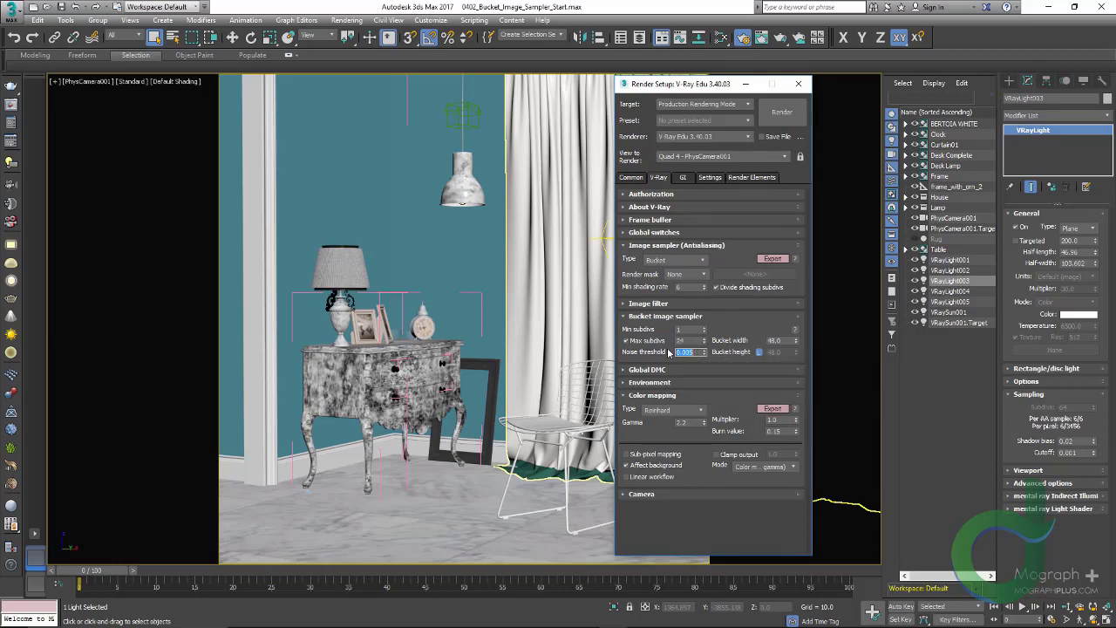
{"action": "type", "text": "0.001"}
{"action": "key", "text": "Return"}
- Move the Render Setup window back away from the light settings and reopen the V-Ray frame buffer
{"action": "double_click", "coordinate": [685, 287]}
{"action": "left_click_drag", "start_coordinate": [674, 85], "coordinate": [121, 83]}
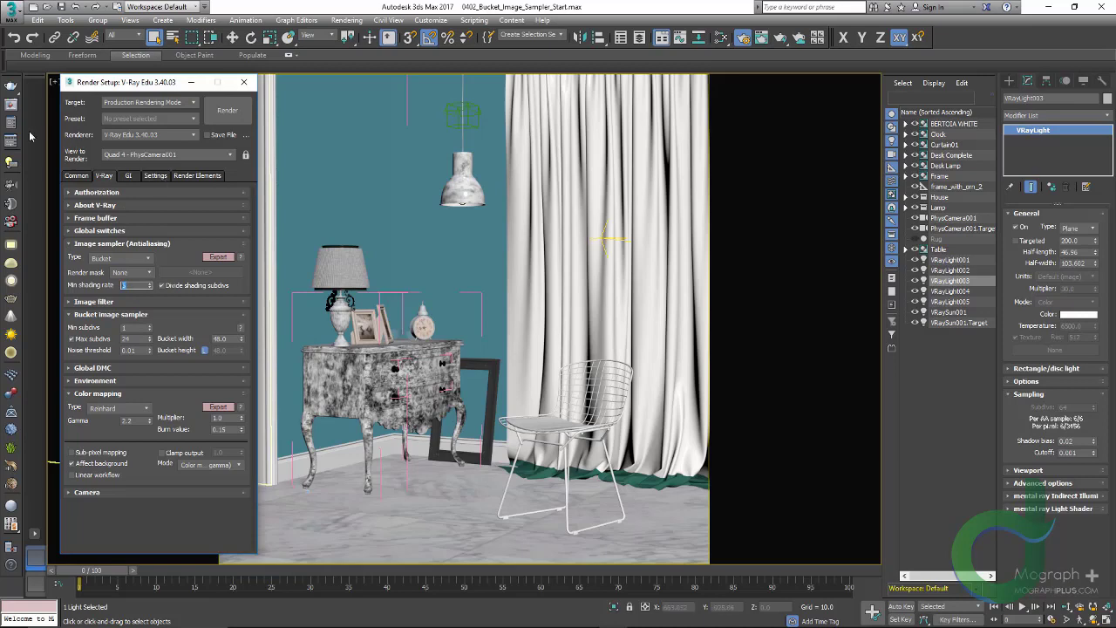
{"action": "left_click", "coordinate": [10, 108]}
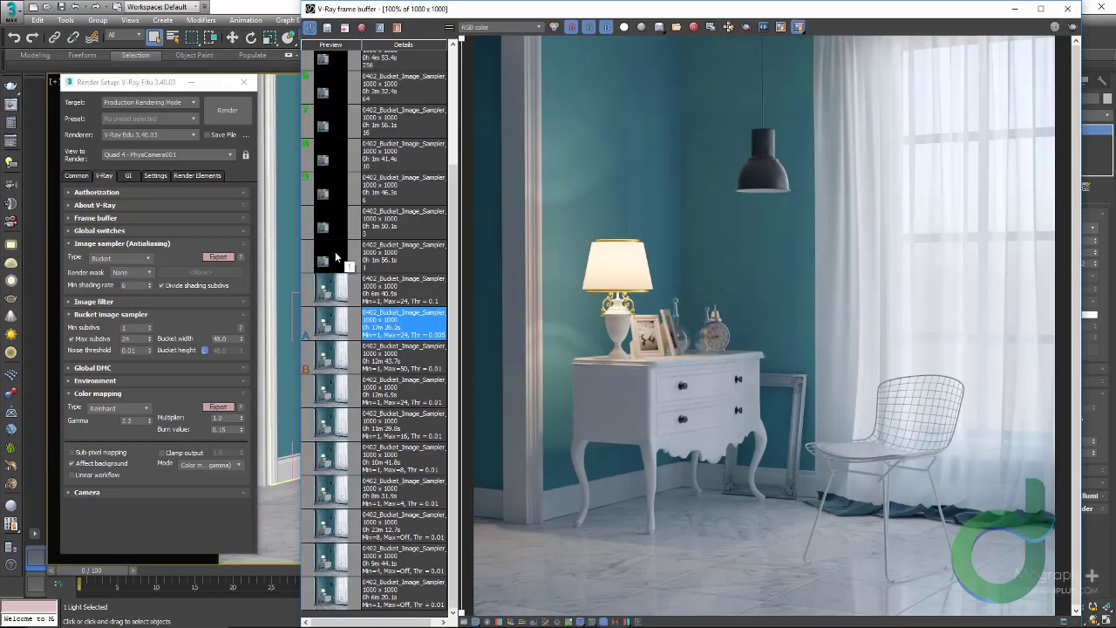
- Load the cropped desk test render noted 1 from the history in place of the A/B comparison and view it at 200%
{"action": "left_click", "coordinate": [405, 251]}
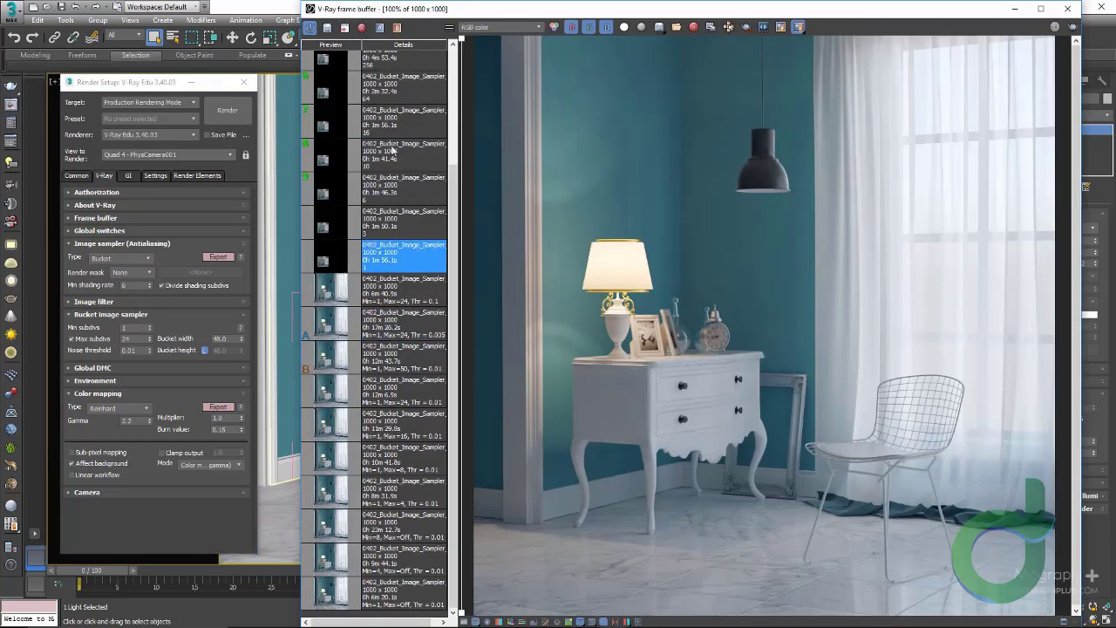
{"action": "double_click", "coordinate": [331, 261]}
{"action": "left_click", "coordinate": [693, 27]}
{"action": "left_click", "coordinate": [576, 370]}
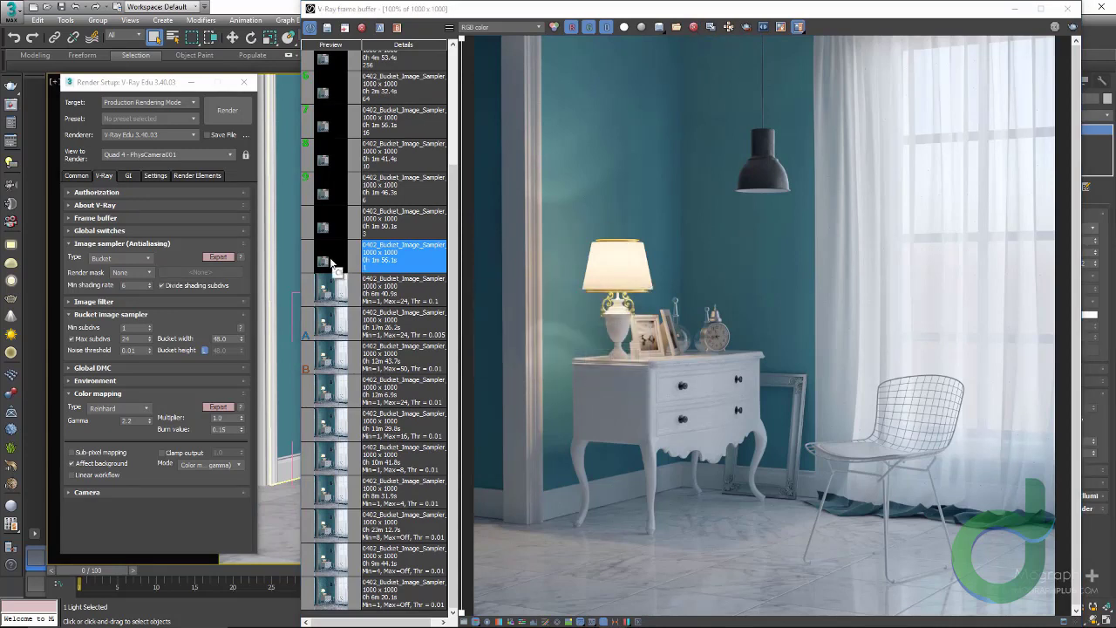
{"action": "left_click", "coordinate": [693, 27]}
{"action": "left_click", "coordinate": [545, 357]}
{"action": "scroll", "coordinate": [783, 293], "scroll_direction": "up", "scroll_amount": 1}
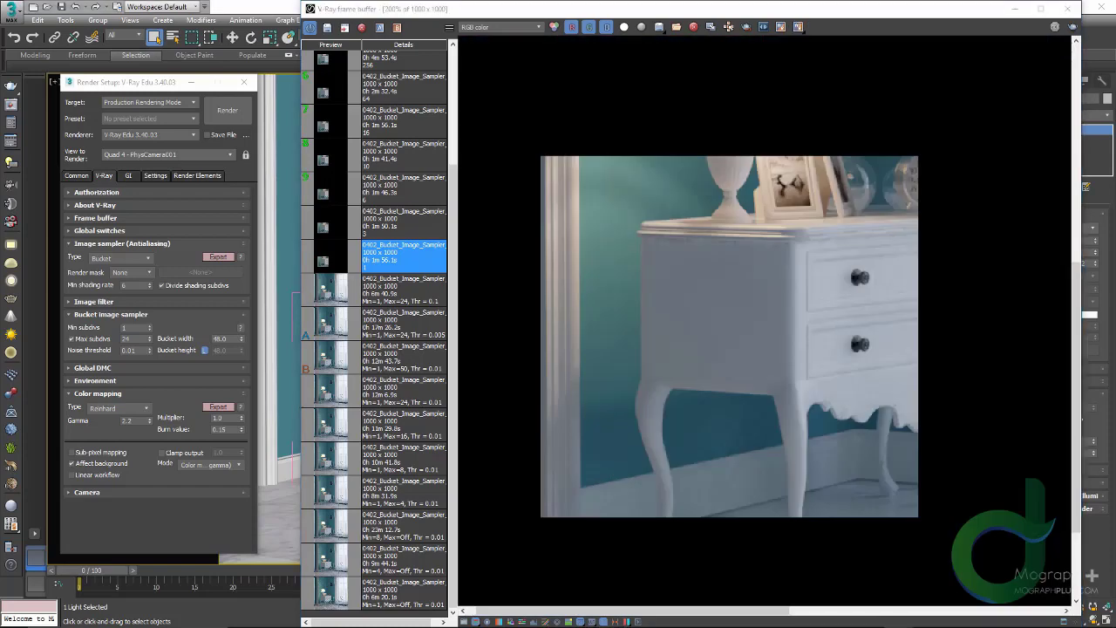
- Load the cropped desk test renders noted 3, 6, 10, 16 and 64 in turn to compare their quality and render times
{"action": "left_click", "coordinate": [327, 229]}
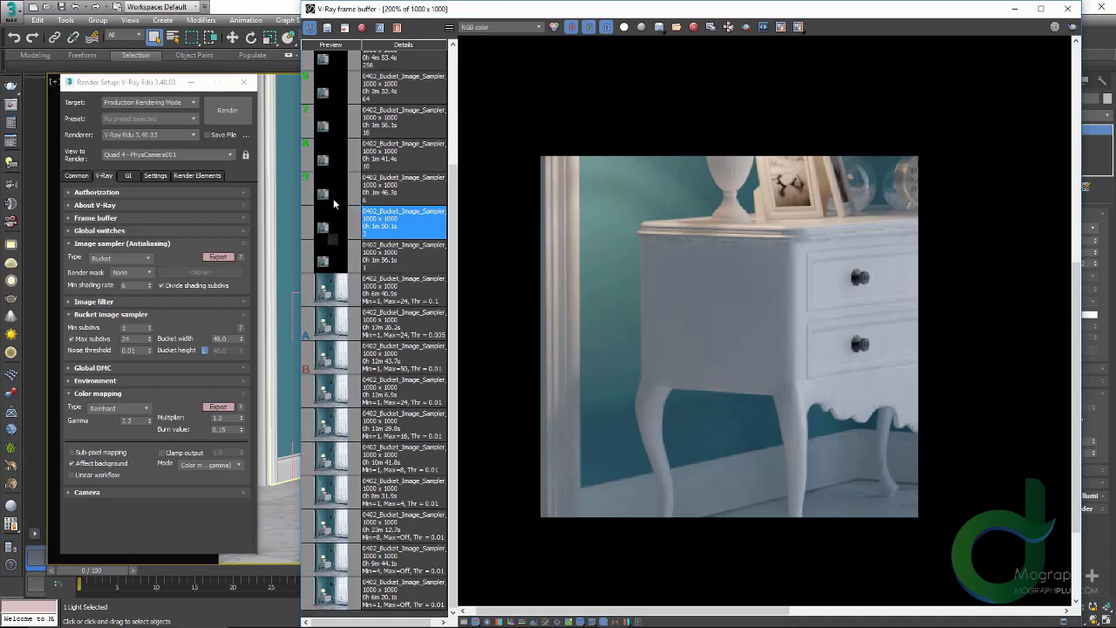
{"action": "left_click", "coordinate": [327, 195]}
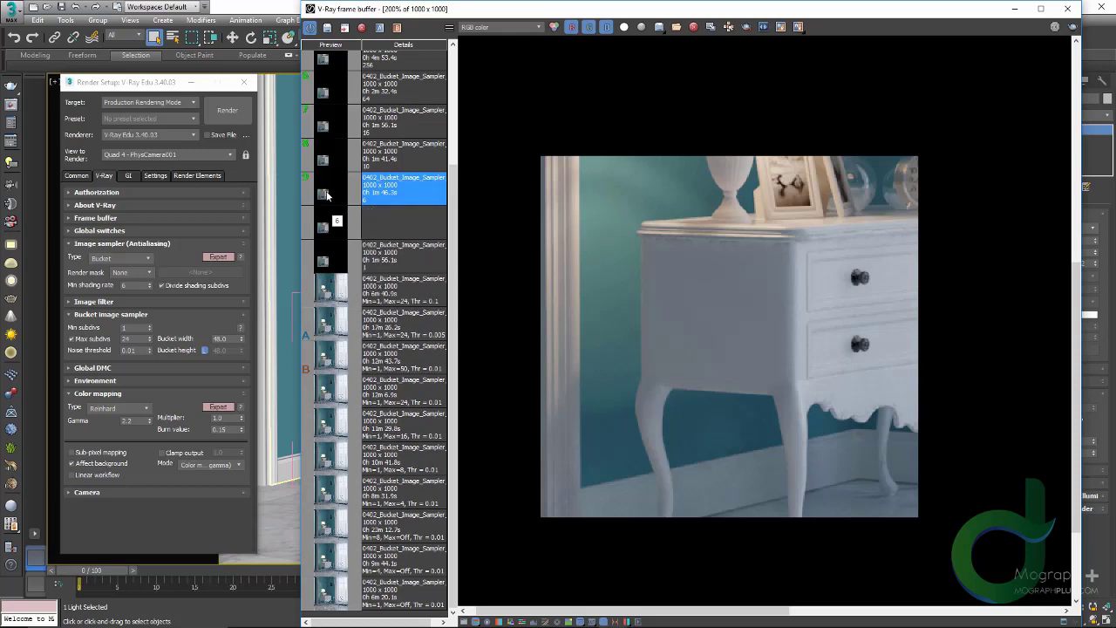
{"action": "scroll", "coordinate": [347, 222], "scroll_direction": "up", "scroll_amount": 1}
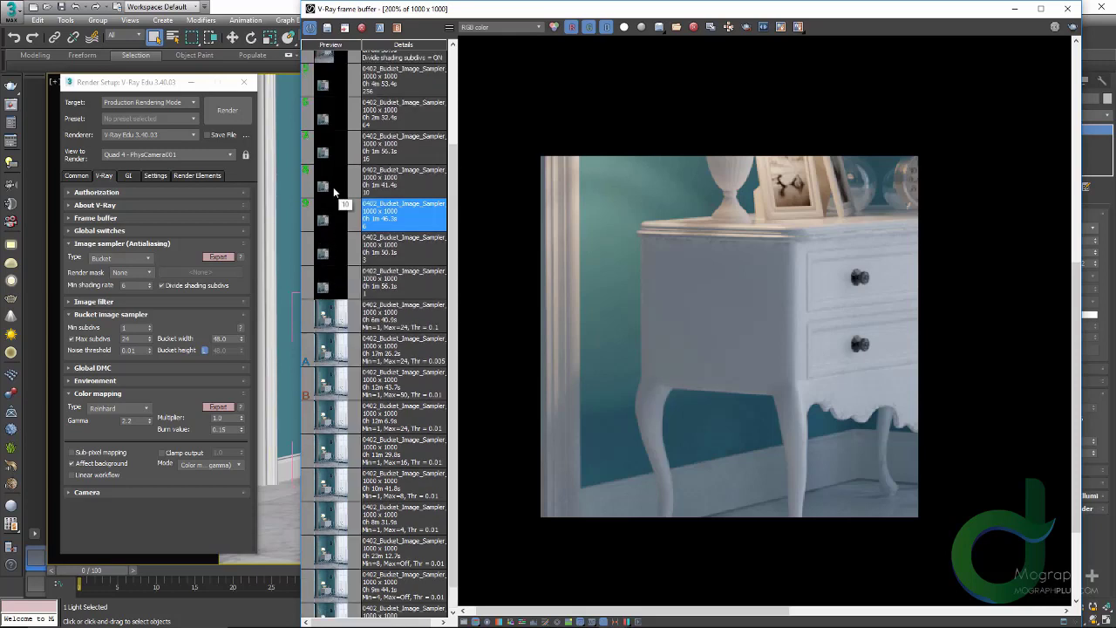
{"action": "left_click", "coordinate": [334, 190]}
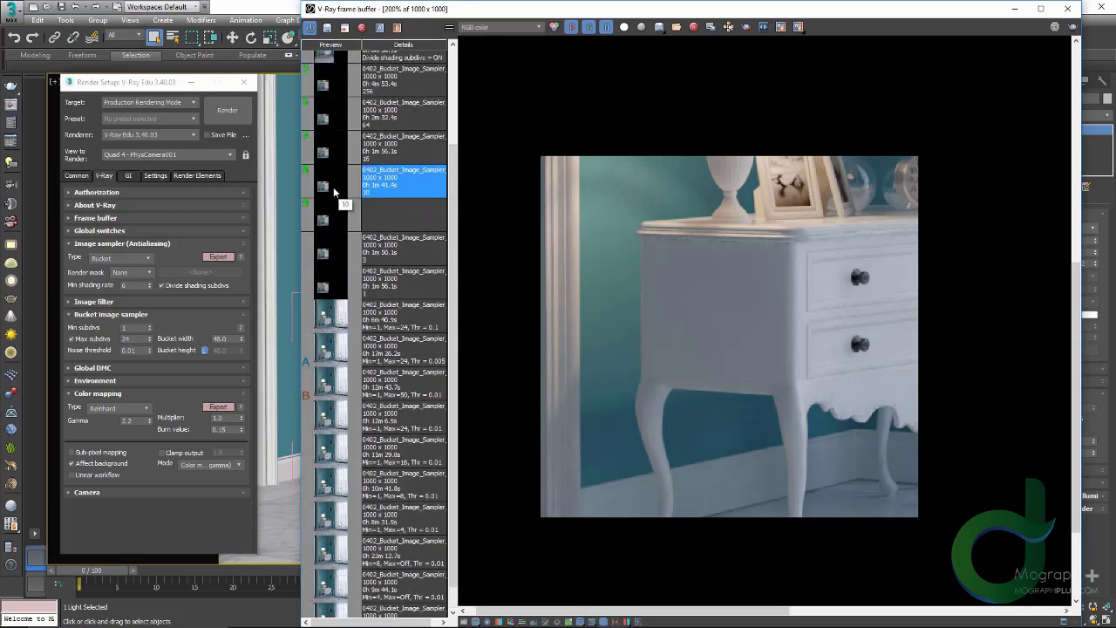
{"action": "left_click", "coordinate": [335, 157]}
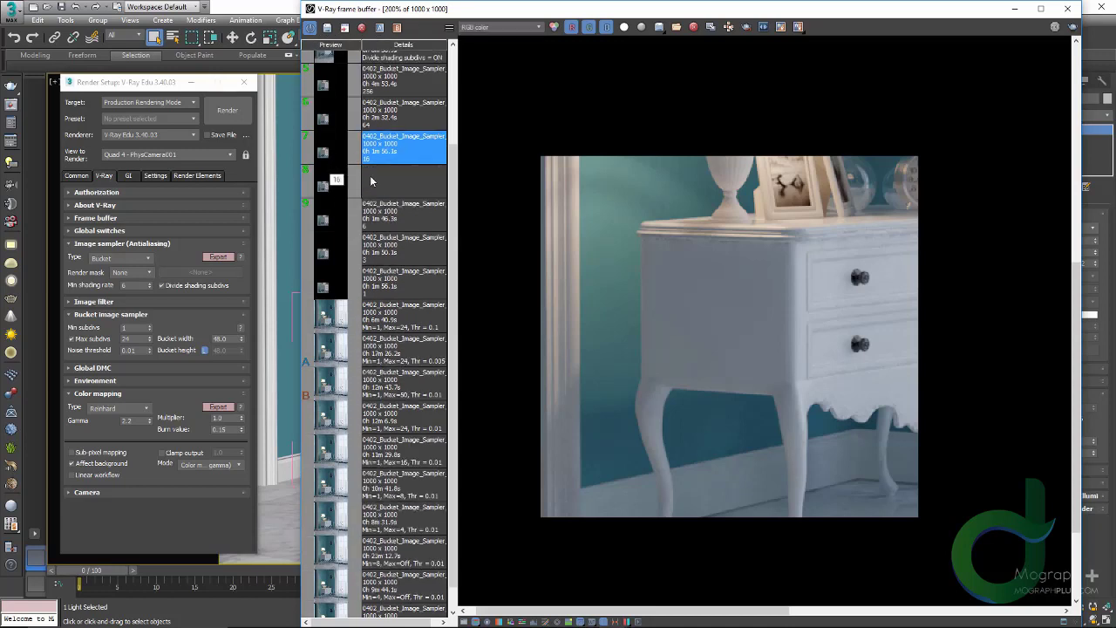
{"action": "left_click", "coordinate": [338, 124]}
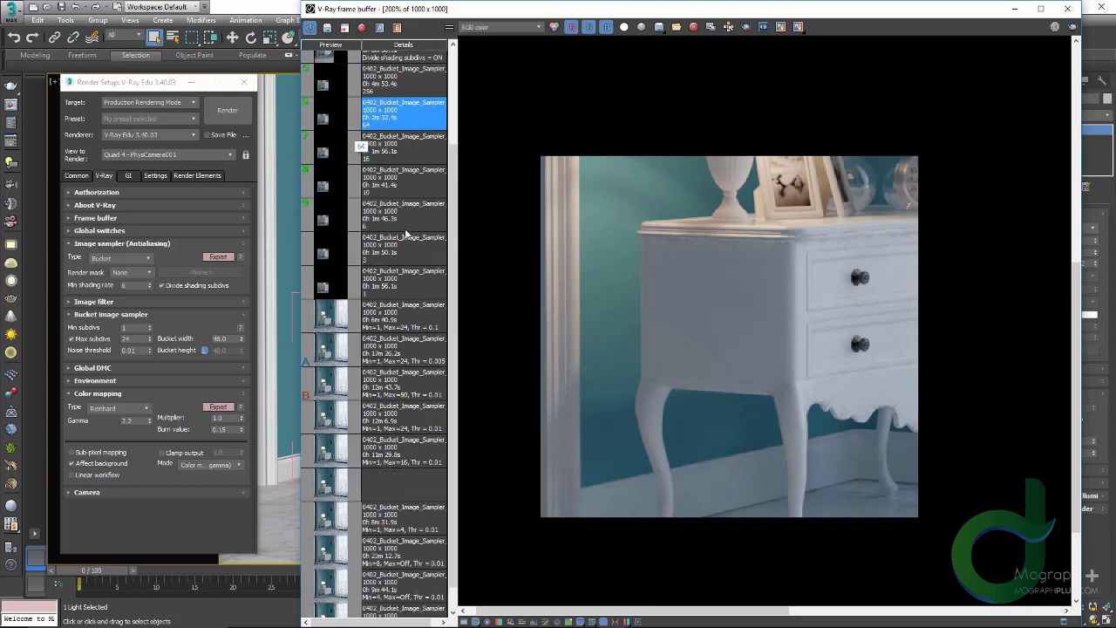
- Load the cropped desk test renders noted 256 and 10 from the history to compare their quality and render times
{"action": "scroll", "coordinate": [407, 276], "scroll_direction": "up", "scroll_amount": 1}
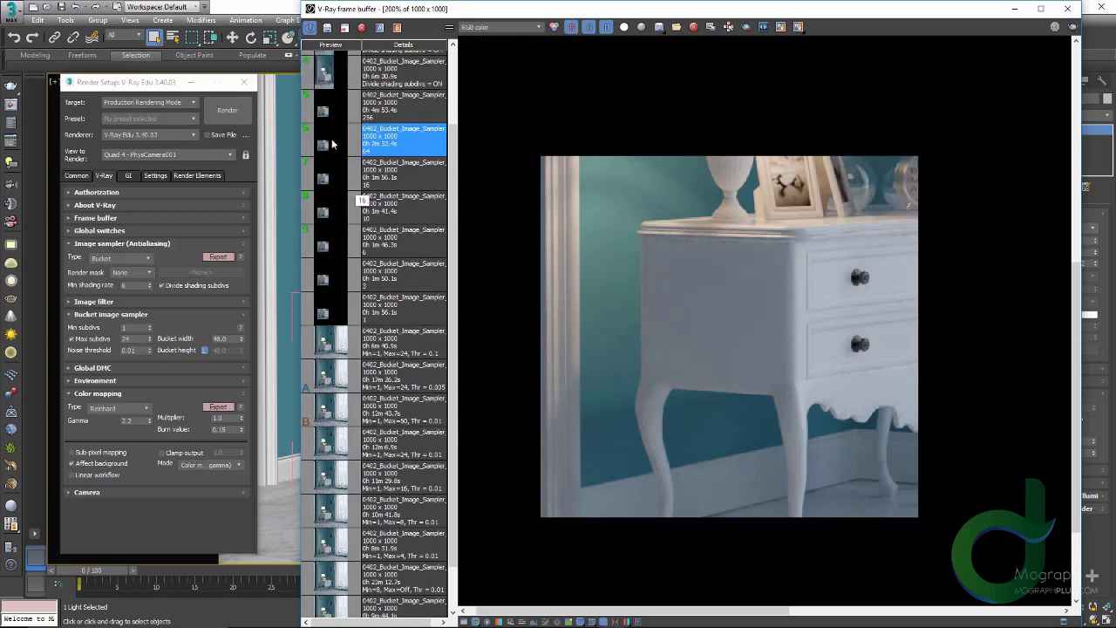
{"action": "left_click", "coordinate": [319, 119]}
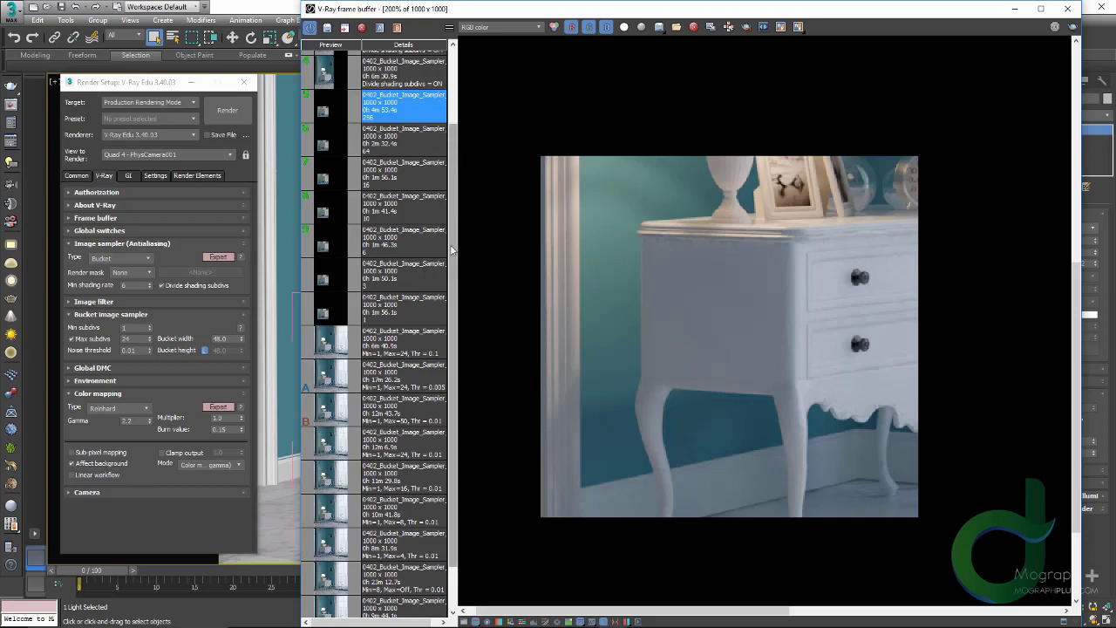
{"action": "left_click", "coordinate": [364, 213]}
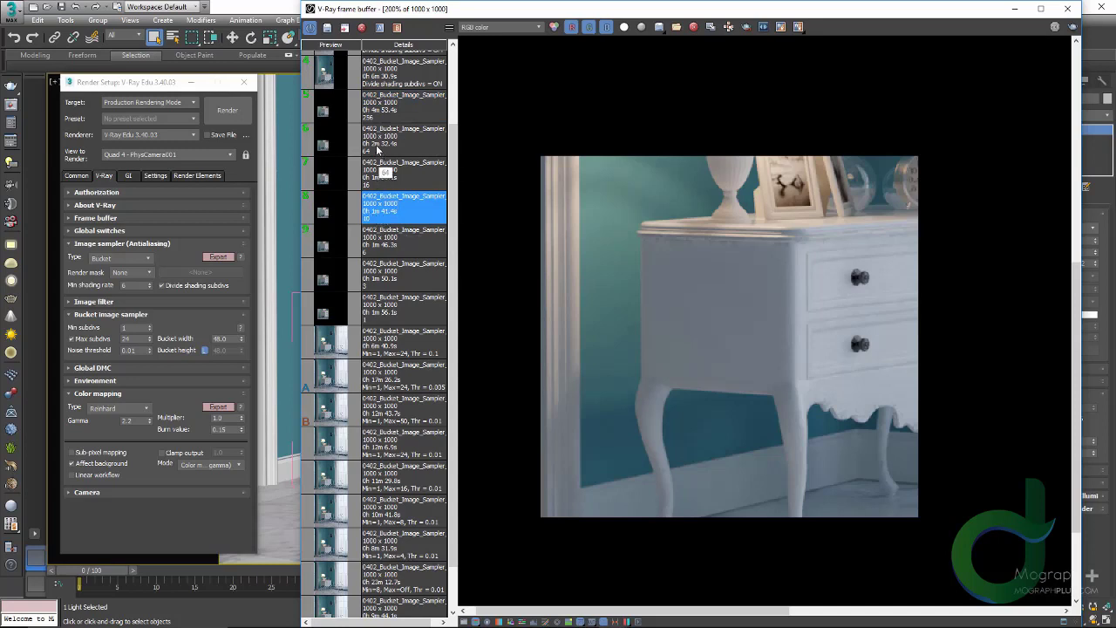
- Set up an A/B comparison with the cropped desk render noted 3 as A and the one noted 256 as B
{"action": "left_click", "coordinate": [422, 266]}
{"action": "left_click", "coordinate": [403, 106]}
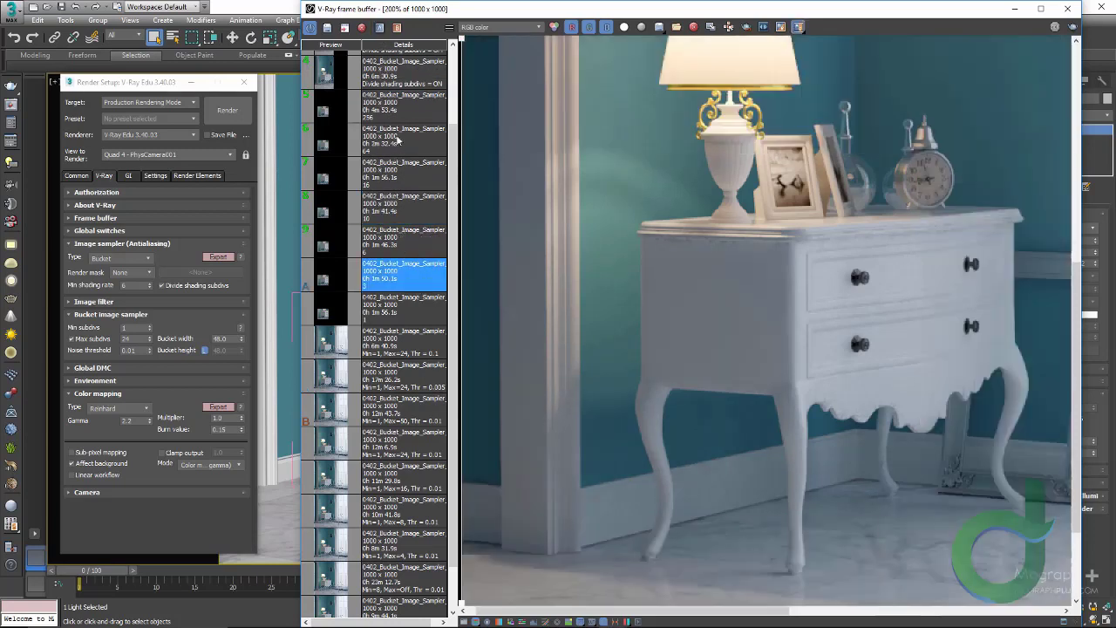
{"action": "scroll", "coordinate": [628, 202], "scroll_direction": "down", "scroll_amount": 2}
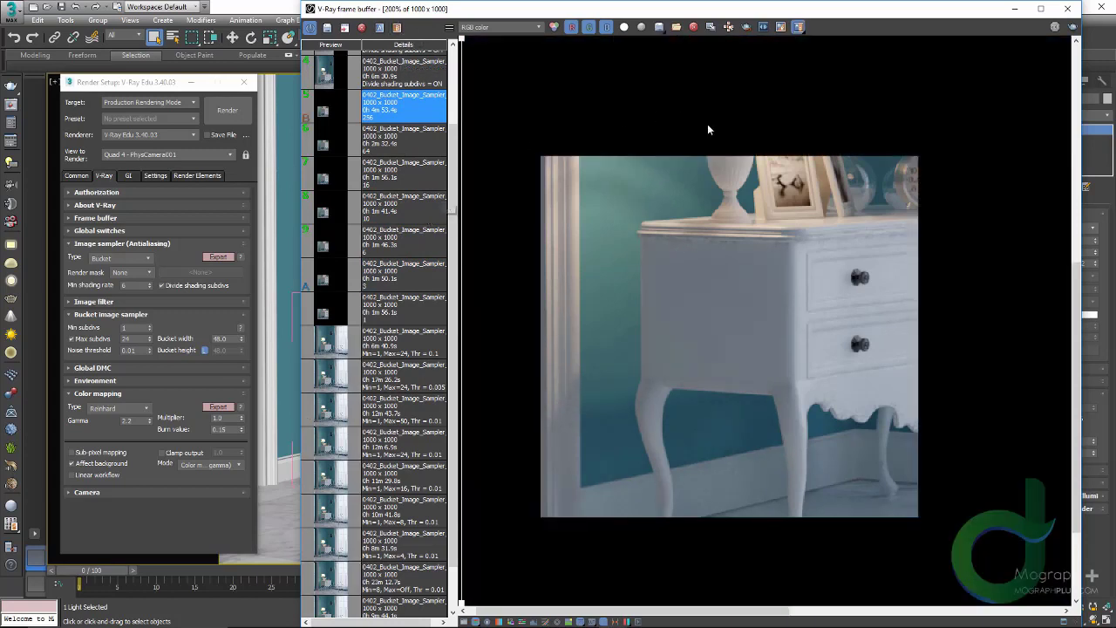
{"action": "scroll", "coordinate": [575, 290], "scroll_direction": "down", "scroll_amount": 1}
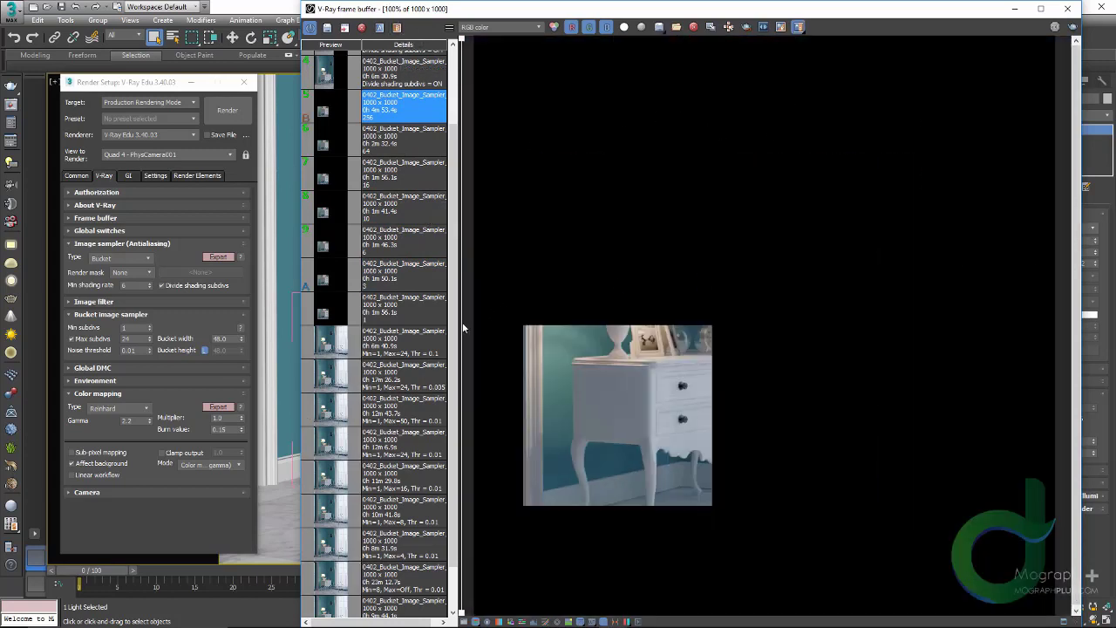
- Sweep the A/B divider across the desk, door frame and wall at 400% to compare the noise in both renders
{"action": "left_click_drag", "start_coordinate": [458, 328], "coordinate": [629, 357]}
{"action": "scroll", "coordinate": [623, 449], "scroll_direction": "up", "scroll_amount": 1}
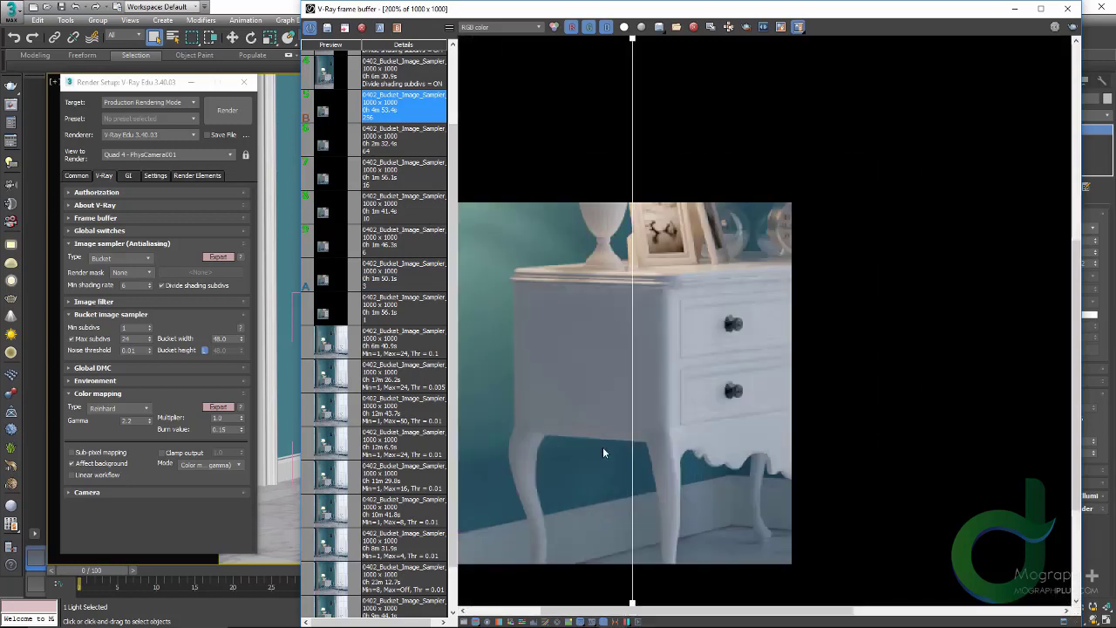
{"action": "scroll", "coordinate": [723, 376], "scroll_direction": "up", "scroll_amount": 1}
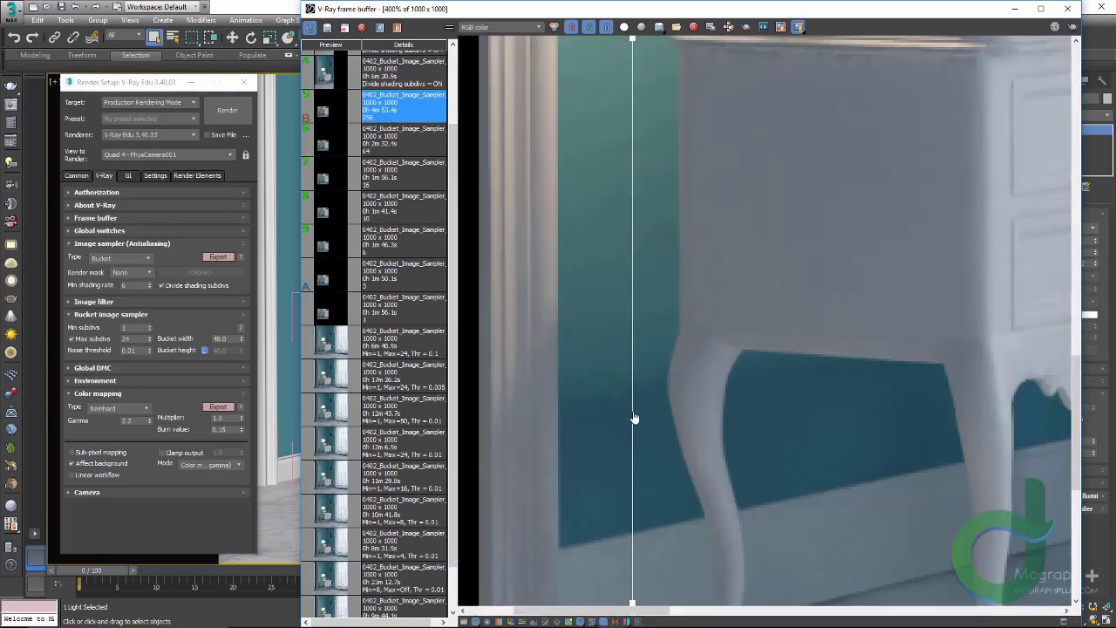
{"action": "left_click_drag", "start_coordinate": [635, 418], "coordinate": [543, 448]}
{"action": "middle_click_drag", "start_coordinate": [710, 267], "coordinate": [712, 453]}
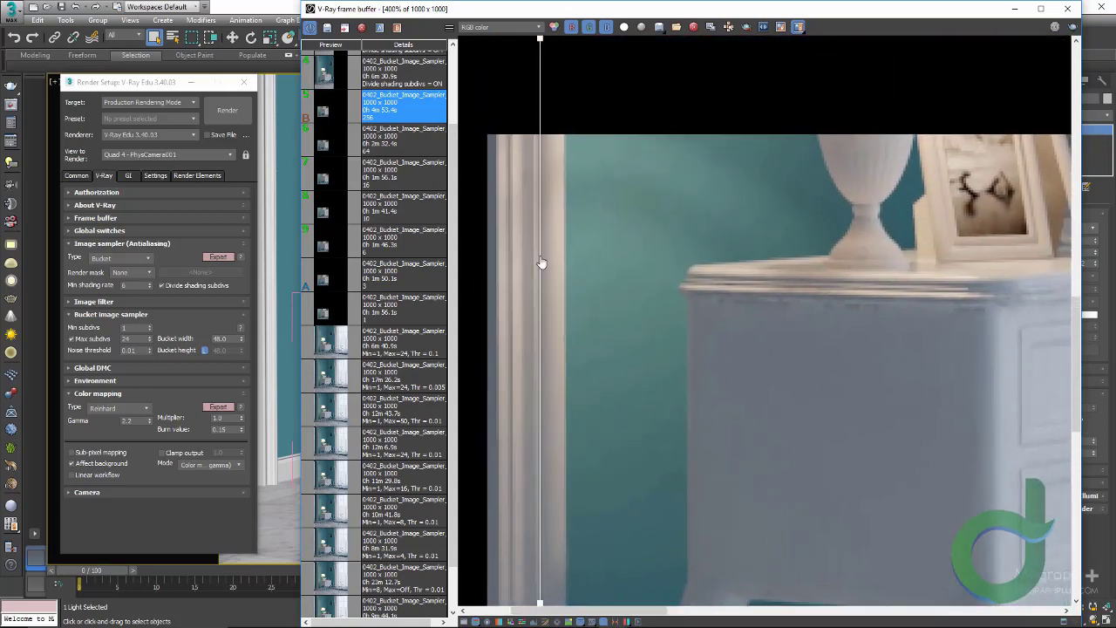
{"action": "left_click_drag", "start_coordinate": [541, 263], "coordinate": [848, 249]}
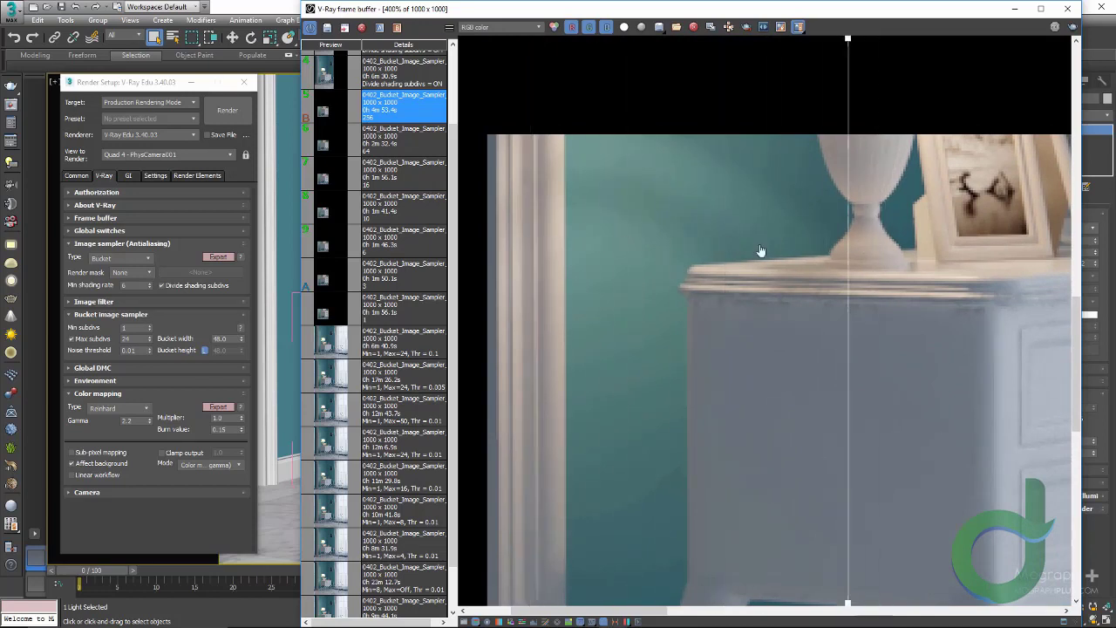
{"action": "left_click_drag", "start_coordinate": [760, 251], "coordinate": [490, 250]}
{"action": "middle_click_drag", "start_coordinate": [844, 267], "coordinate": [497, 180]}
{"action": "middle_click_drag", "start_coordinate": [657, 222], "coordinate": [815, 187]}
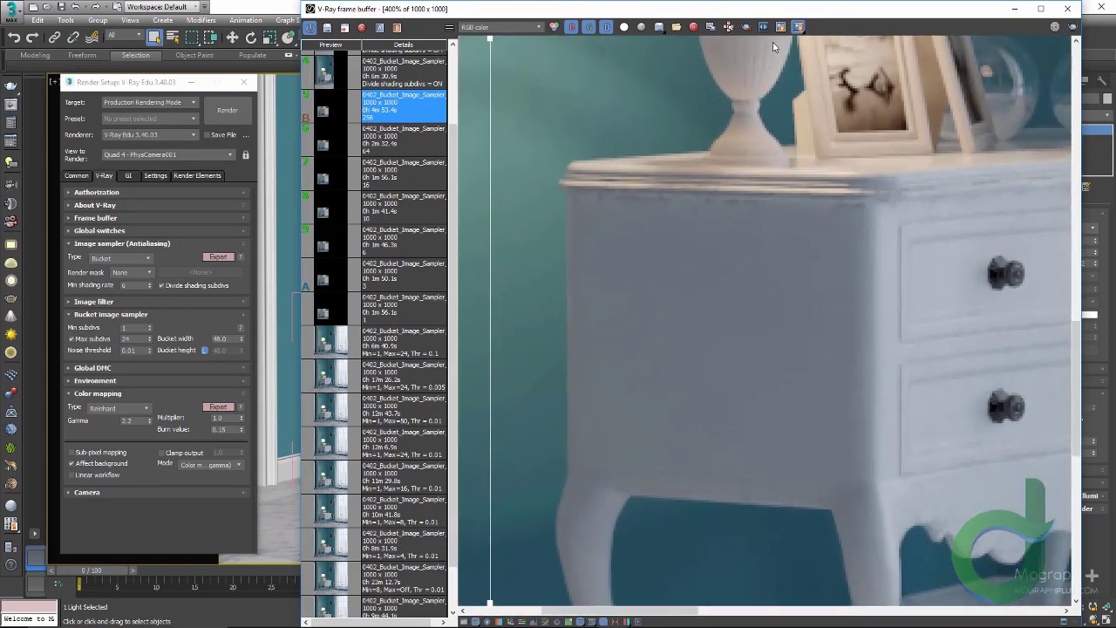
- Turn off the A/B comparison and load the history render noted Divide shading subdivs = ON at 100%
{"action": "left_click", "coordinate": [797, 26]}
{"action": "scroll", "coordinate": [691, 182], "scroll_direction": "down", "scroll_amount": 2}
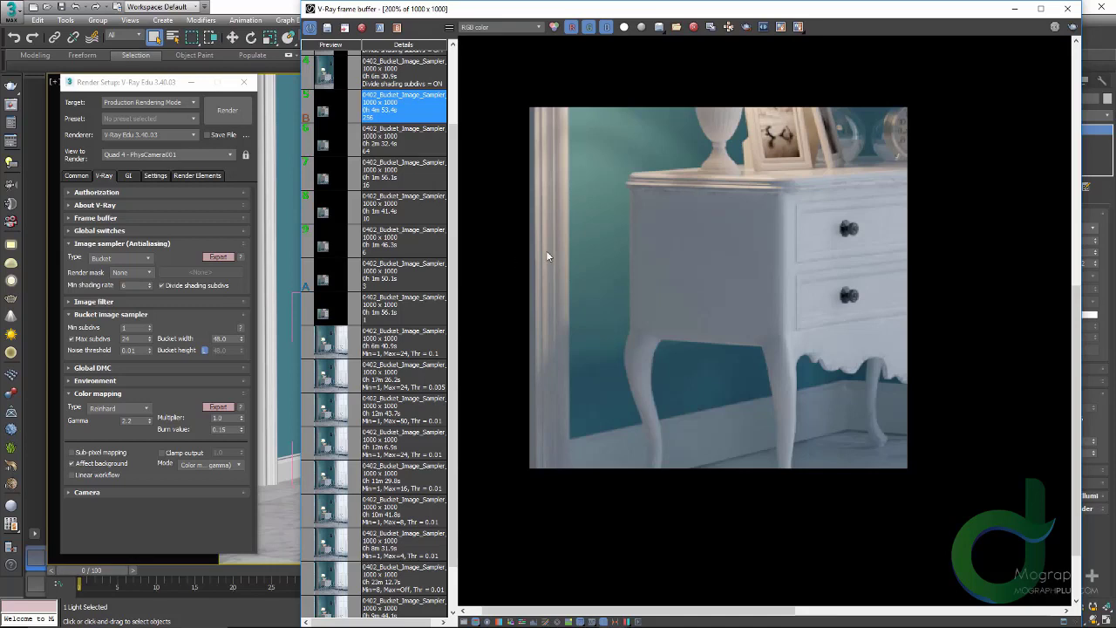
{"action": "left_click", "coordinate": [162, 285]}
{"action": "scroll", "coordinate": [364, 319], "scroll_direction": "up", "scroll_amount": 3}
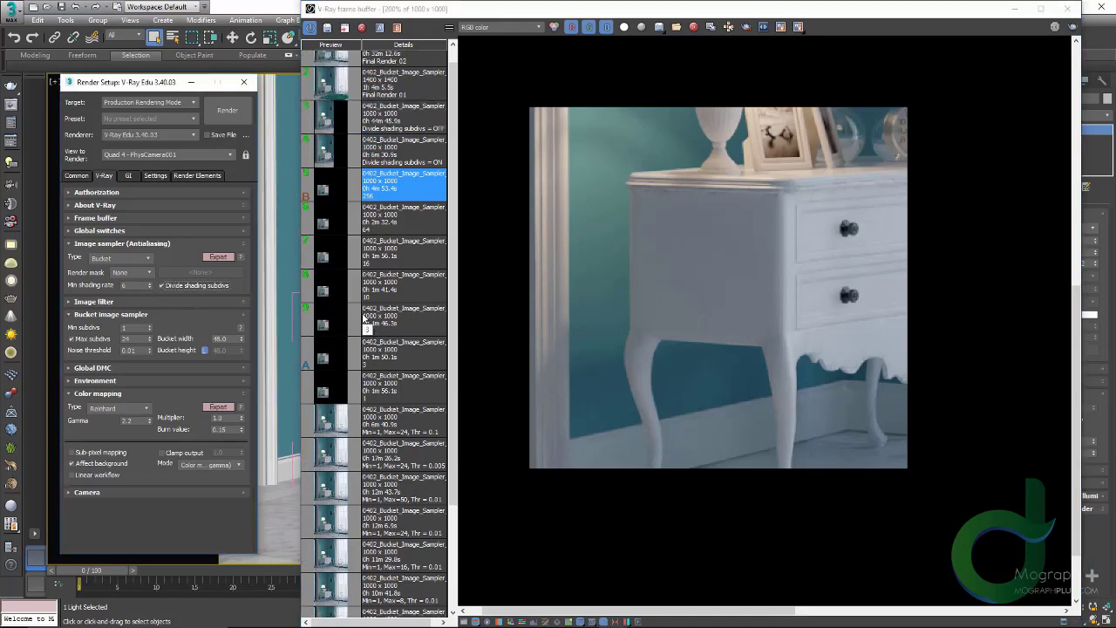
{"action": "scroll", "coordinate": [364, 319], "scroll_direction": "up", "scroll_amount": 1}
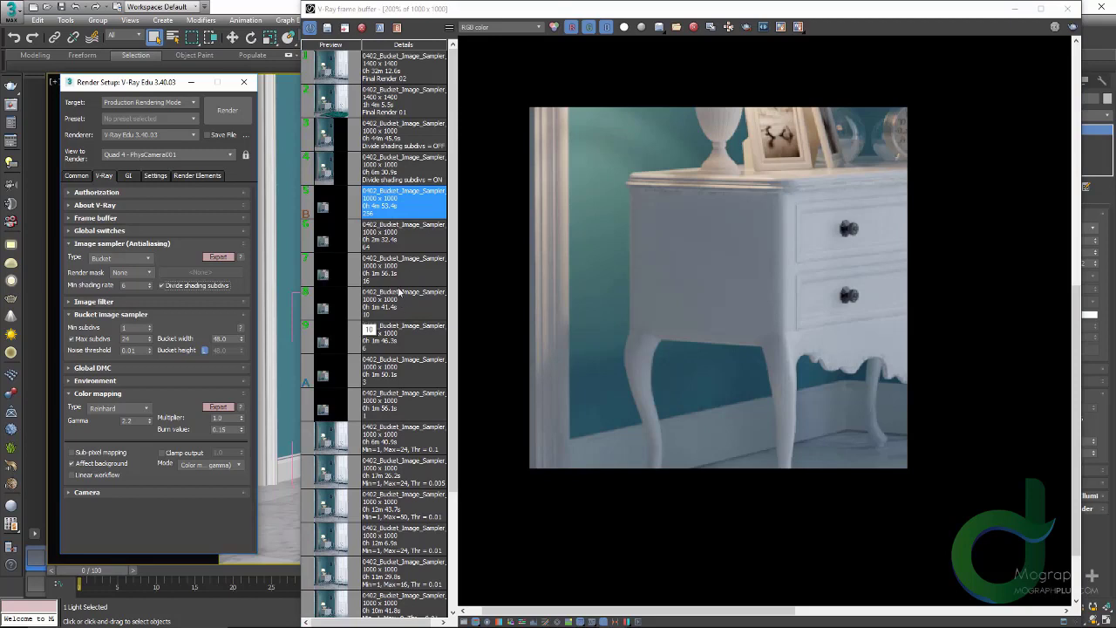
{"action": "left_click", "coordinate": [320, 176]}
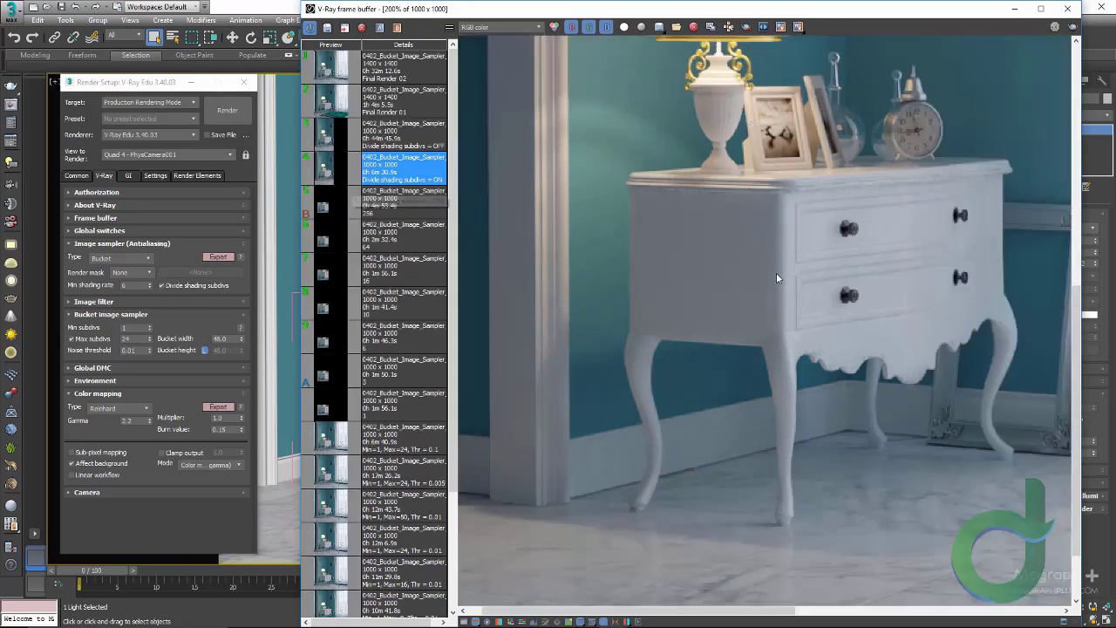
{"action": "scroll", "coordinate": [776, 275], "scroll_direction": "down", "scroll_amount": 1}
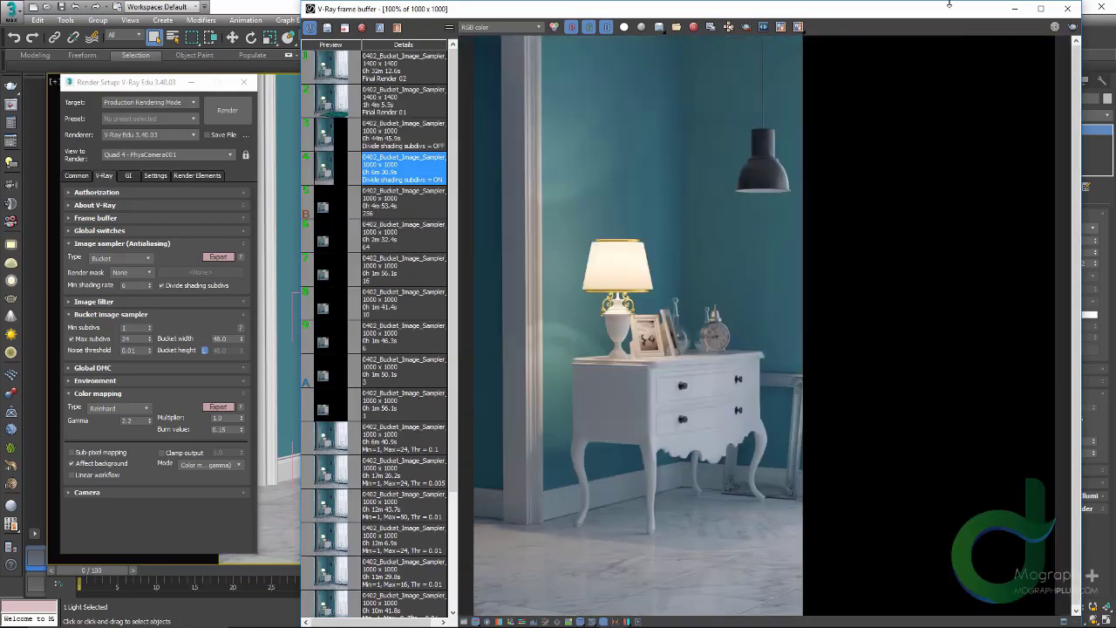
- Close the V-Ray frame buffer and move the Render Setup window next to the light settings
{"action": "left_click", "coordinate": [1071, 10]}
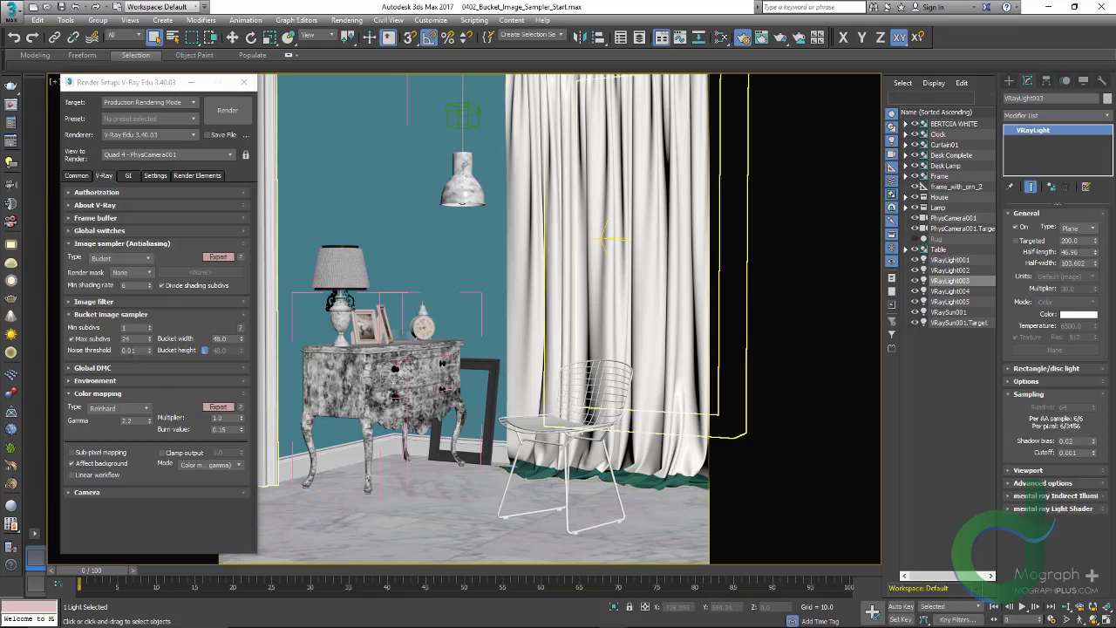
{"action": "left_click", "coordinate": [139, 335]}
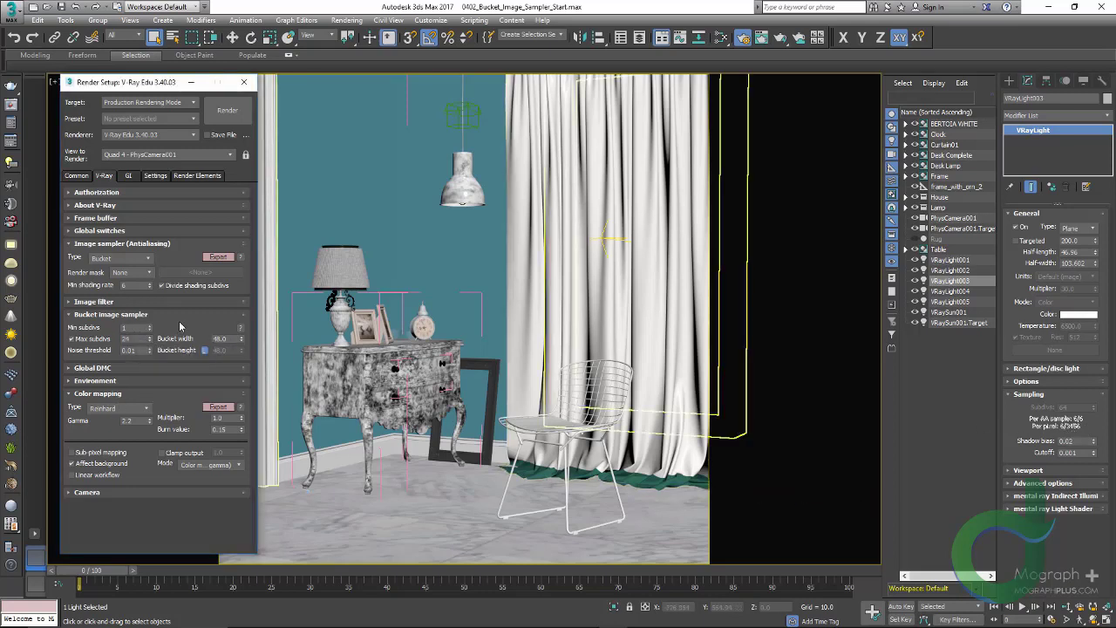
{"action": "left_click_drag", "start_coordinate": [150, 86], "coordinate": [719, 97]}
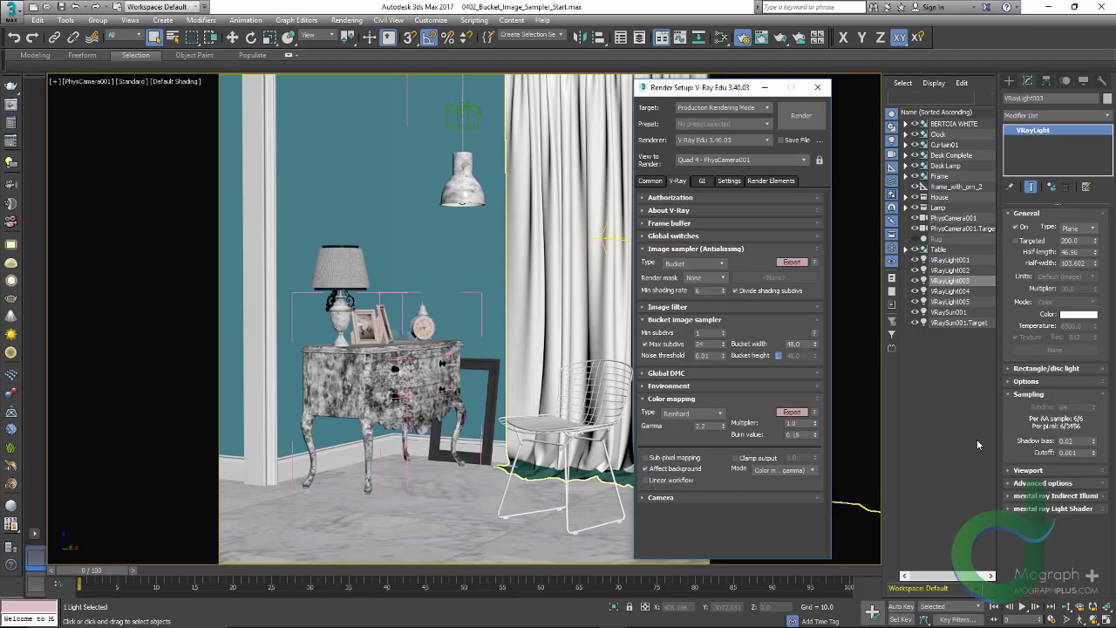
- Enable Use local subdivs in the Global DMC settings and collapse the Color mapping settings
{"action": "left_click", "coordinate": [689, 373]}
{"action": "left_click", "coordinate": [671, 398]}
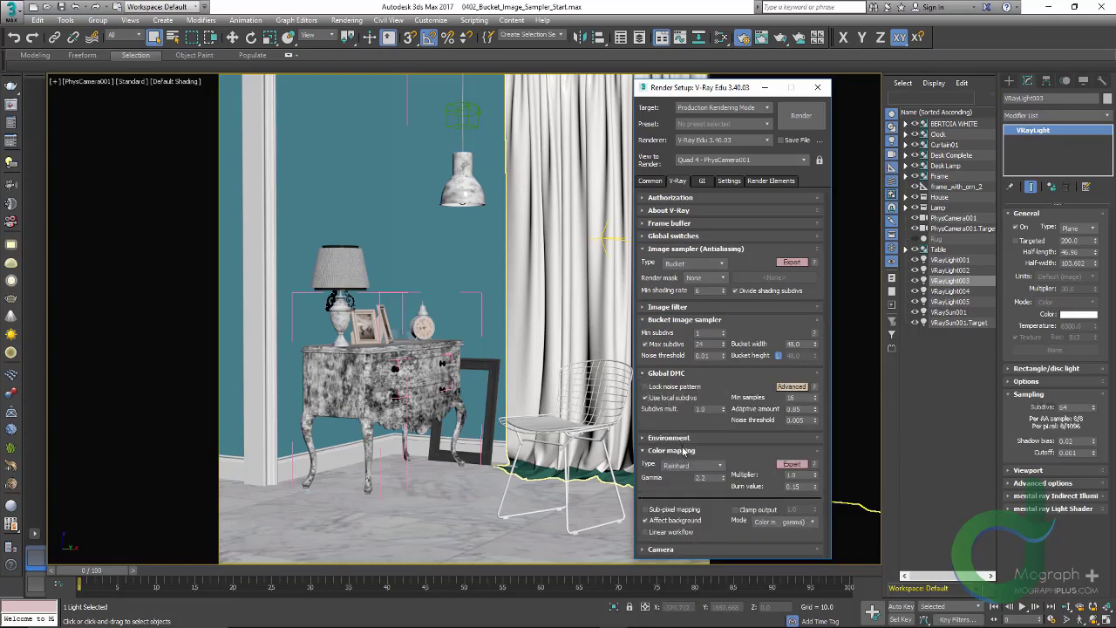
{"action": "left_click", "coordinate": [682, 449]}
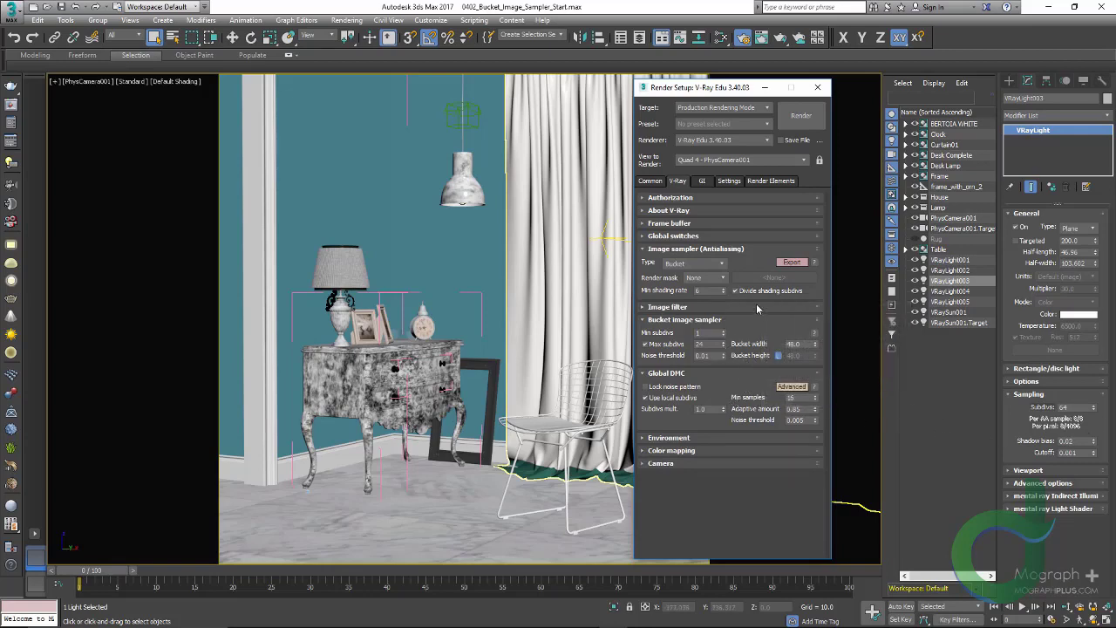
- Switch Divide shading subdivs off and back on to compare the light's samples per AA sample and per pixel
{"action": "left_click", "coordinate": [736, 291]}
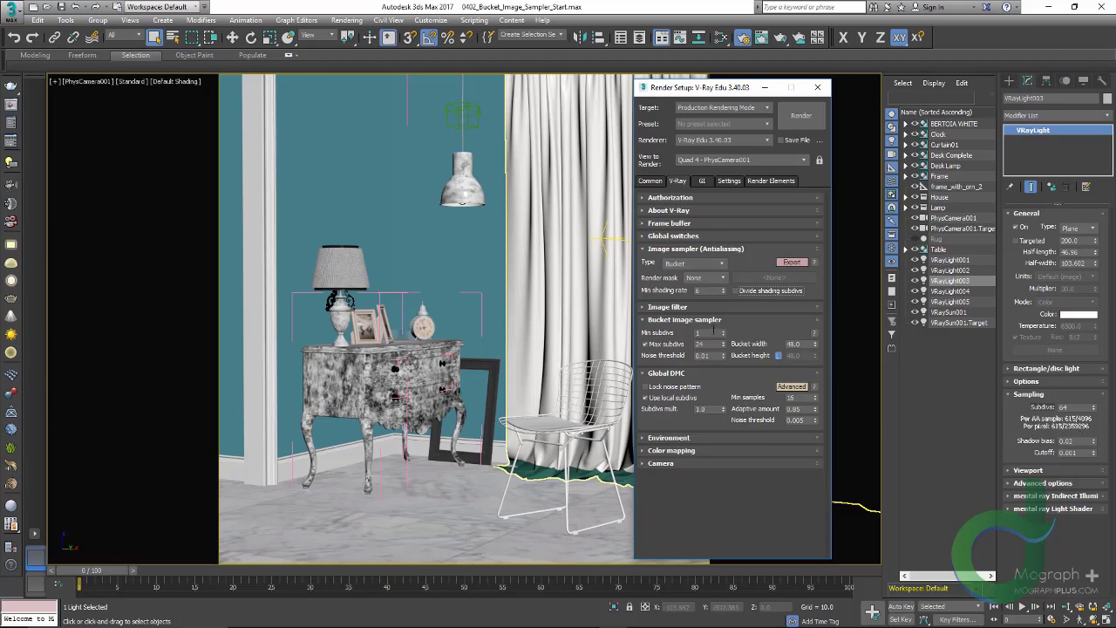
{"action": "left_click", "coordinate": [761, 292]}
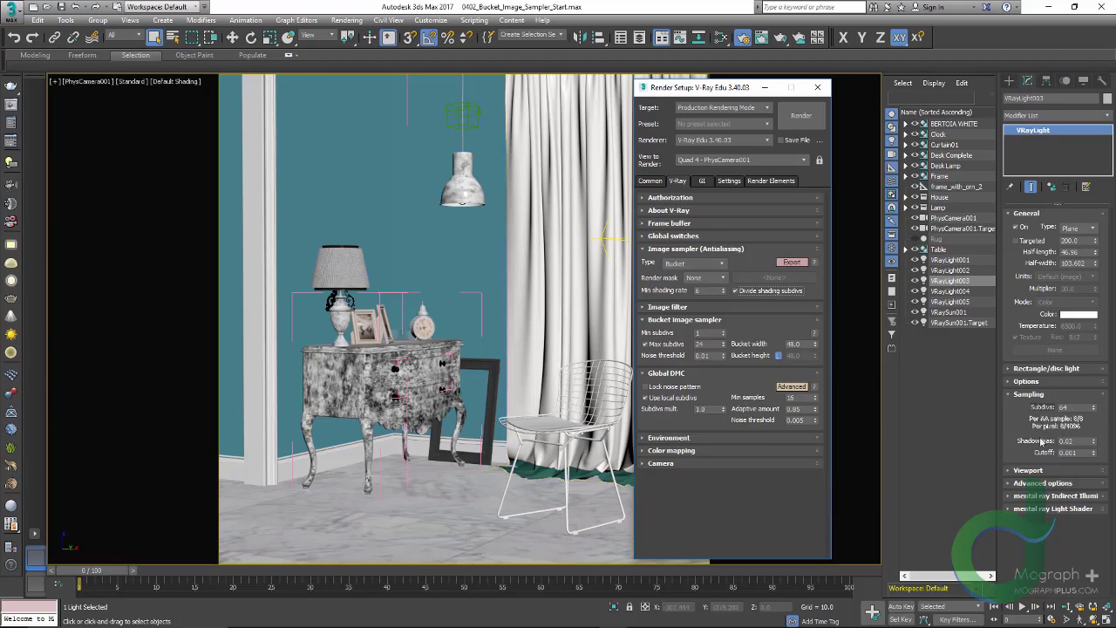
{"action": "left_click", "coordinate": [1052, 419]}
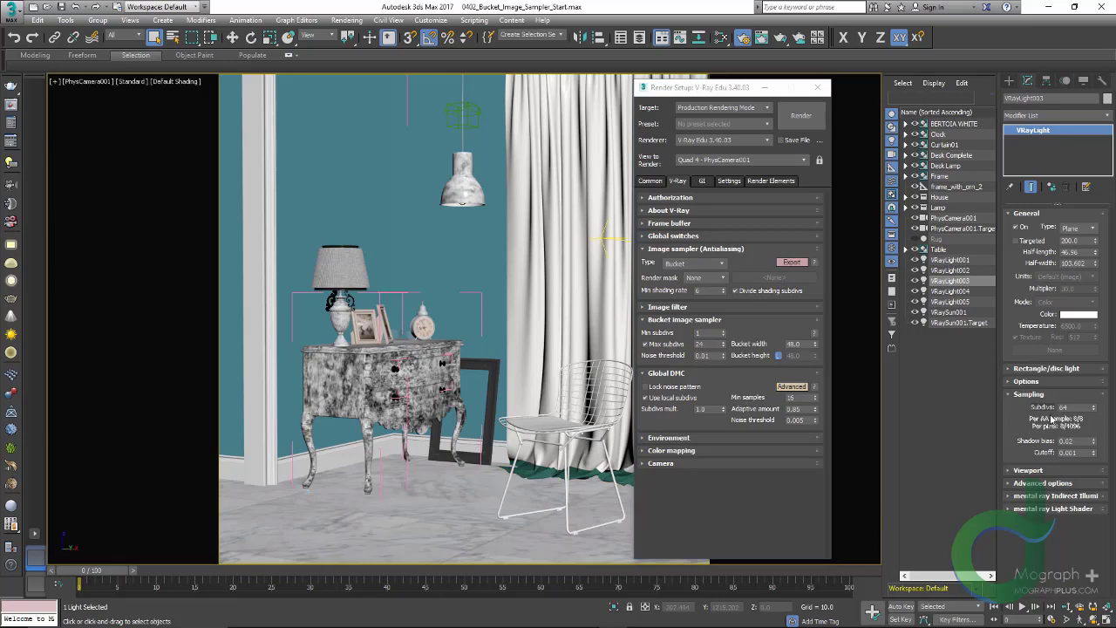
{"action": "double_click", "coordinate": [704, 344]}
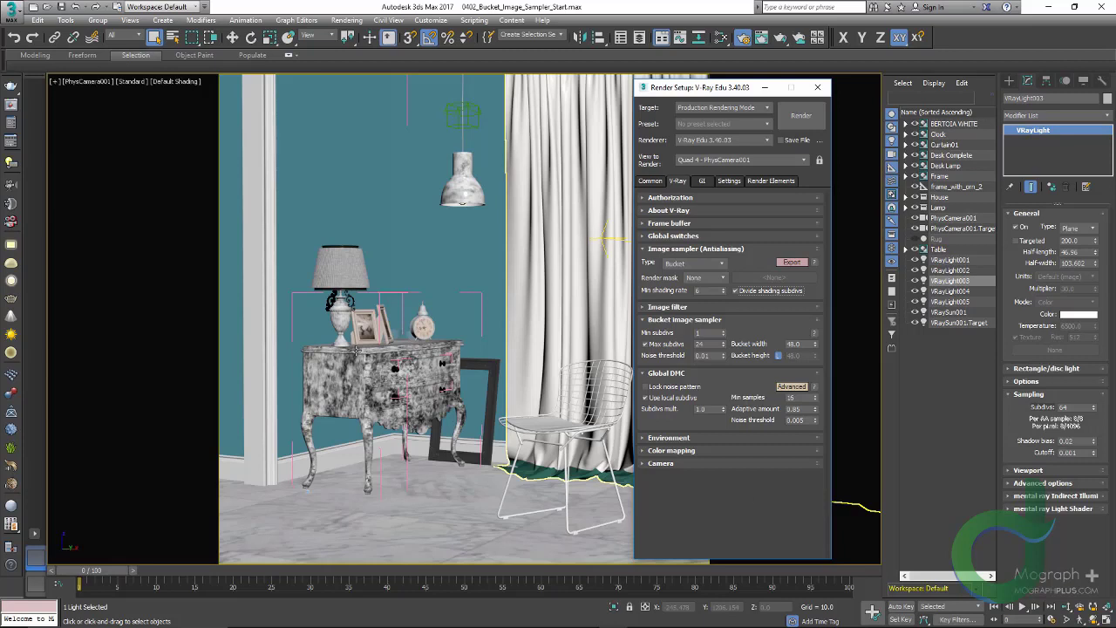
- Reopen the V-Ray frame buffer at full screen height and place the Render Setup window beside it
{"action": "left_click", "coordinate": [10, 105]}
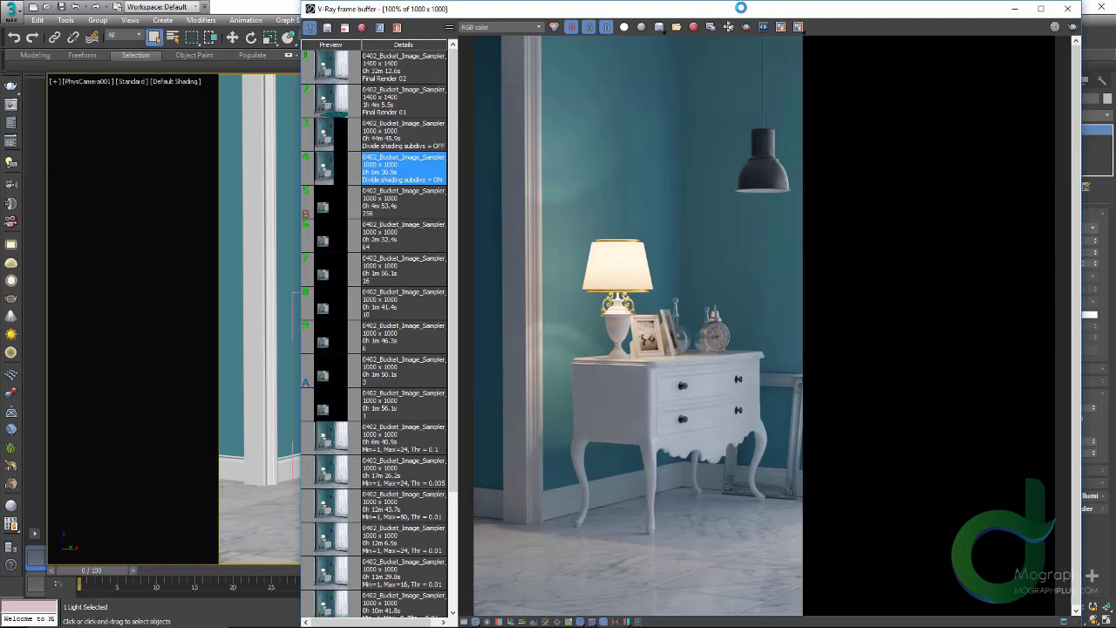
{"action": "left_click_drag", "start_coordinate": [740, 8], "coordinate": [757, 178]}
{"action": "left_click_drag", "start_coordinate": [716, 80], "coordinate": [157, 78]}
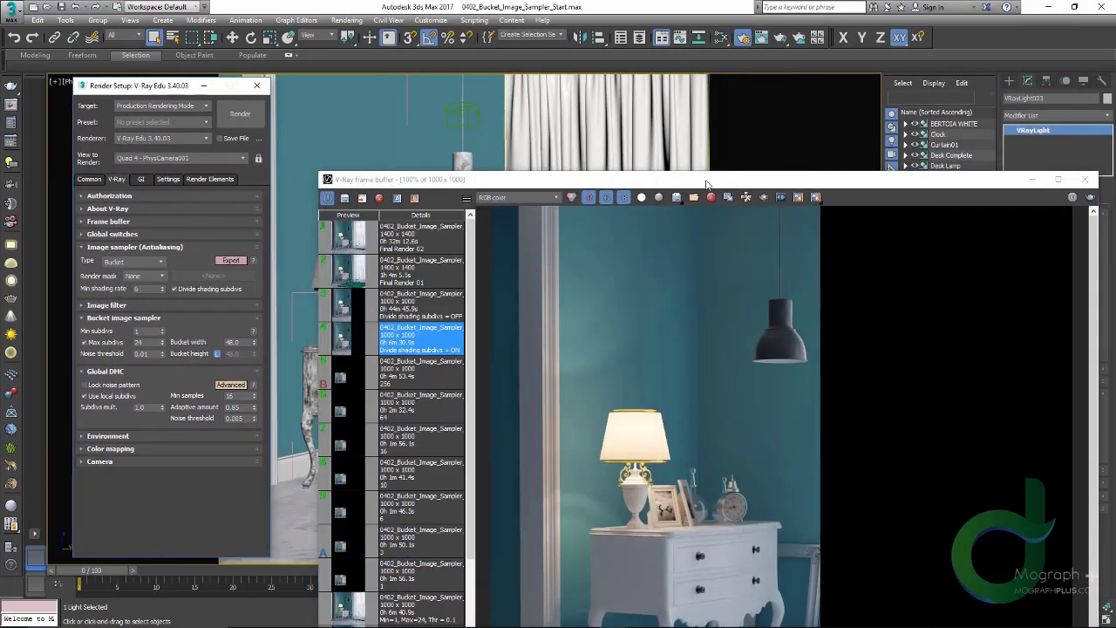
{"action": "left_click_drag", "start_coordinate": [710, 182], "coordinate": [709, 13]}
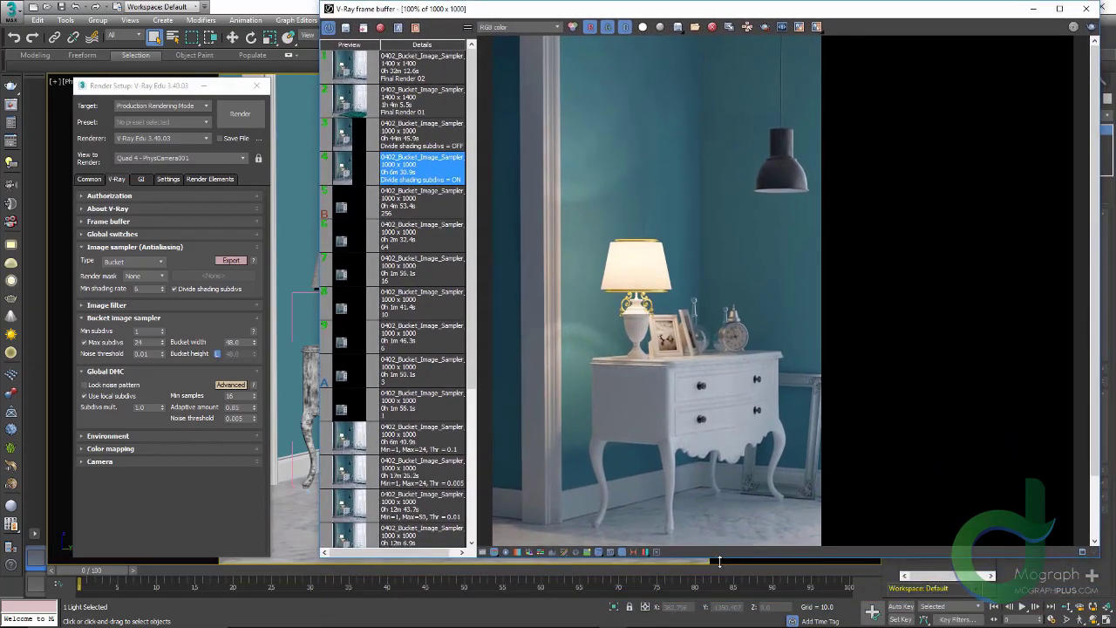
{"action": "left_click_drag", "start_coordinate": [719, 561], "coordinate": [718, 627]}
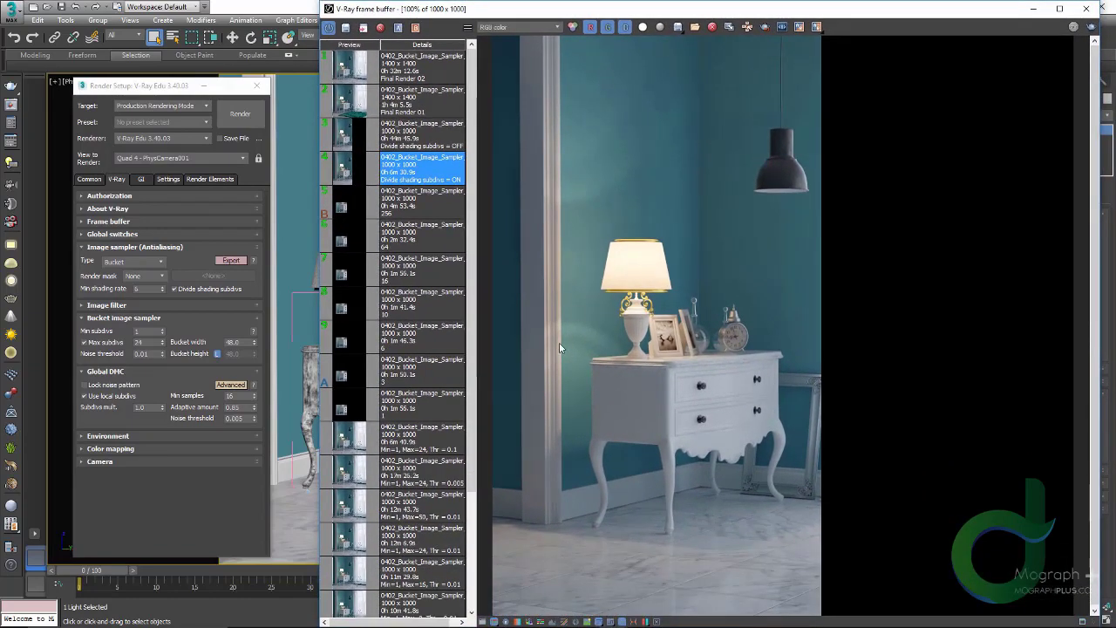
- Examine the Divide shading subdivs = ON render at 200% around the desk lamp and load the = OFF render for comparison
{"action": "scroll", "coordinate": [550, 271], "scroll_direction": "up", "scroll_amount": 2}
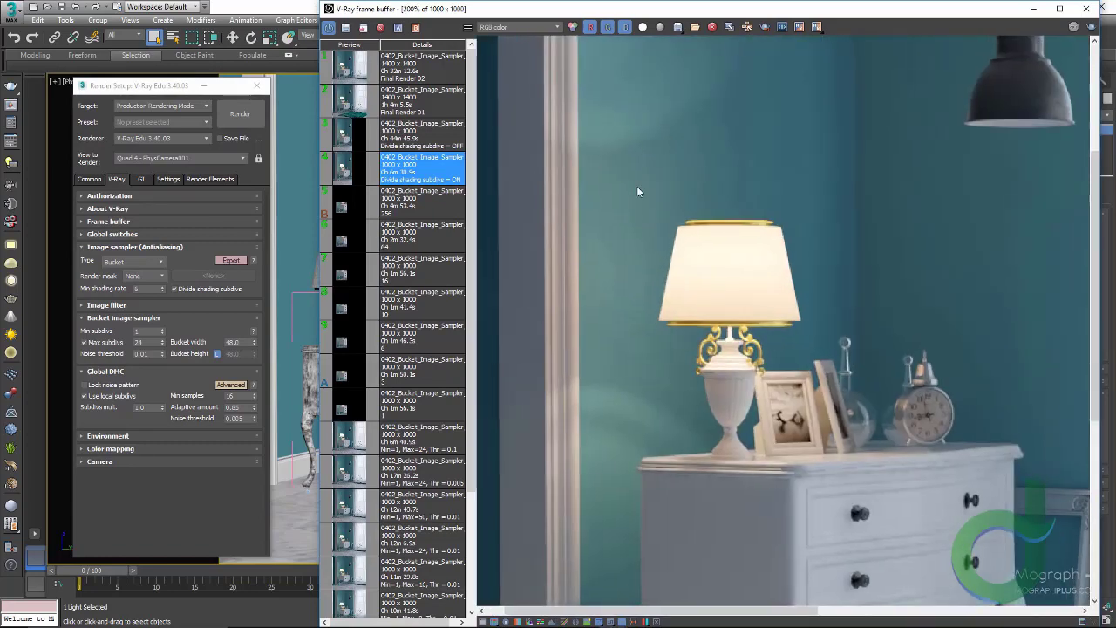
{"action": "middle_click_drag", "start_coordinate": [637, 187], "coordinate": [635, 109]}
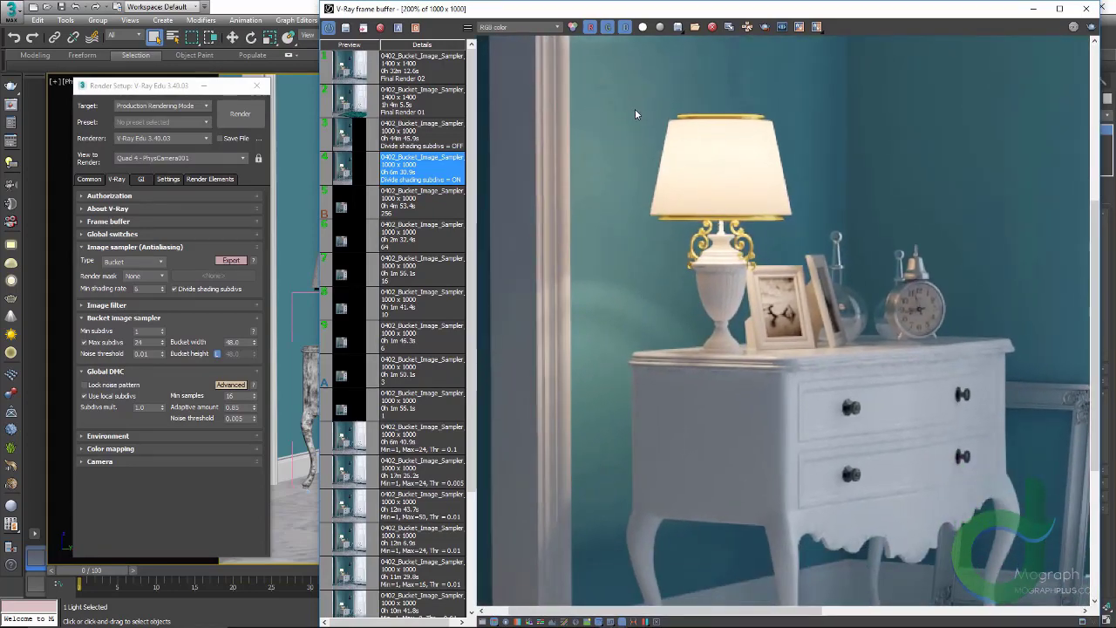
{"action": "left_click", "coordinate": [345, 147]}
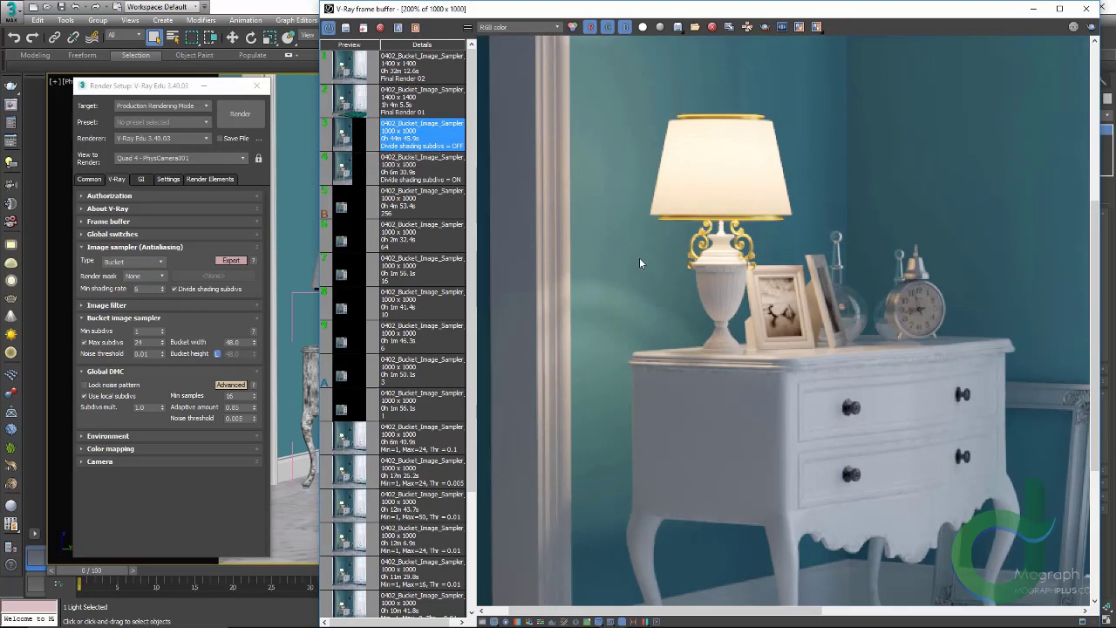
- Set the Divide shading subdivs = ON render as A and select the = OFF render for the A/B comparison
{"action": "left_click", "coordinate": [429, 174]}
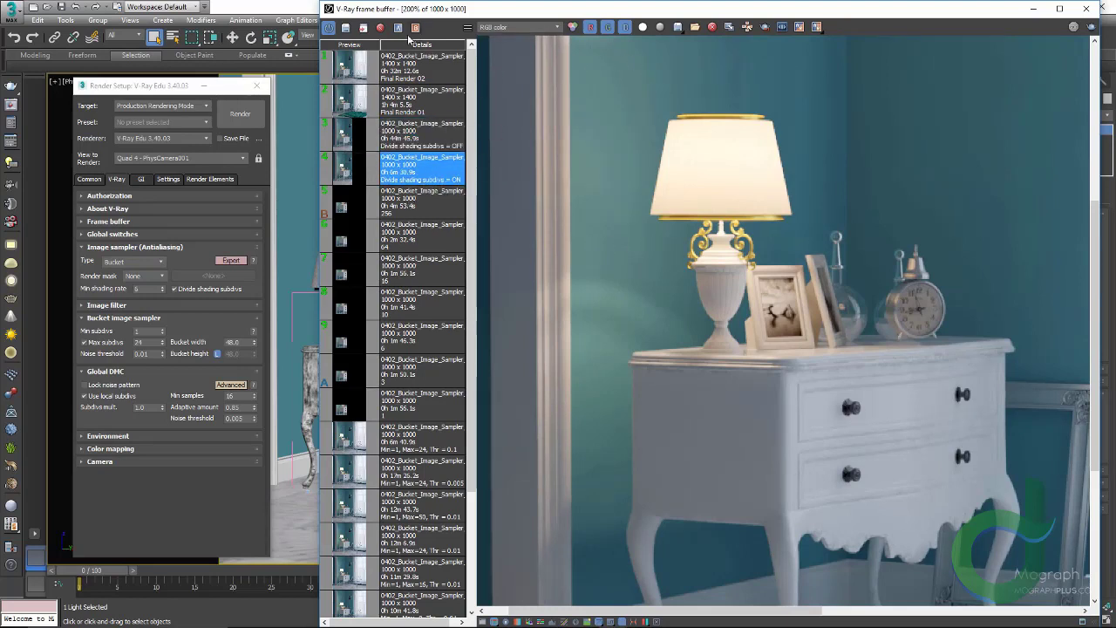
{"action": "left_click", "coordinate": [415, 136]}
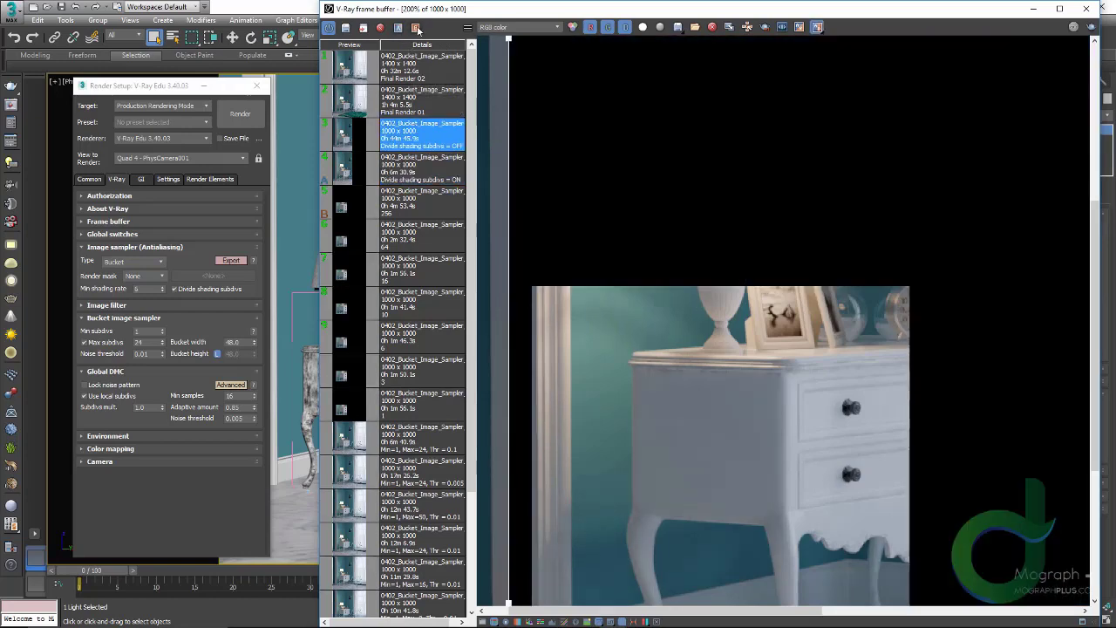
- Set the Divide shading subdivs = OFF render as image B, compare it with A, and close the frame buffer
{"action": "left_click", "coordinate": [417, 27]}
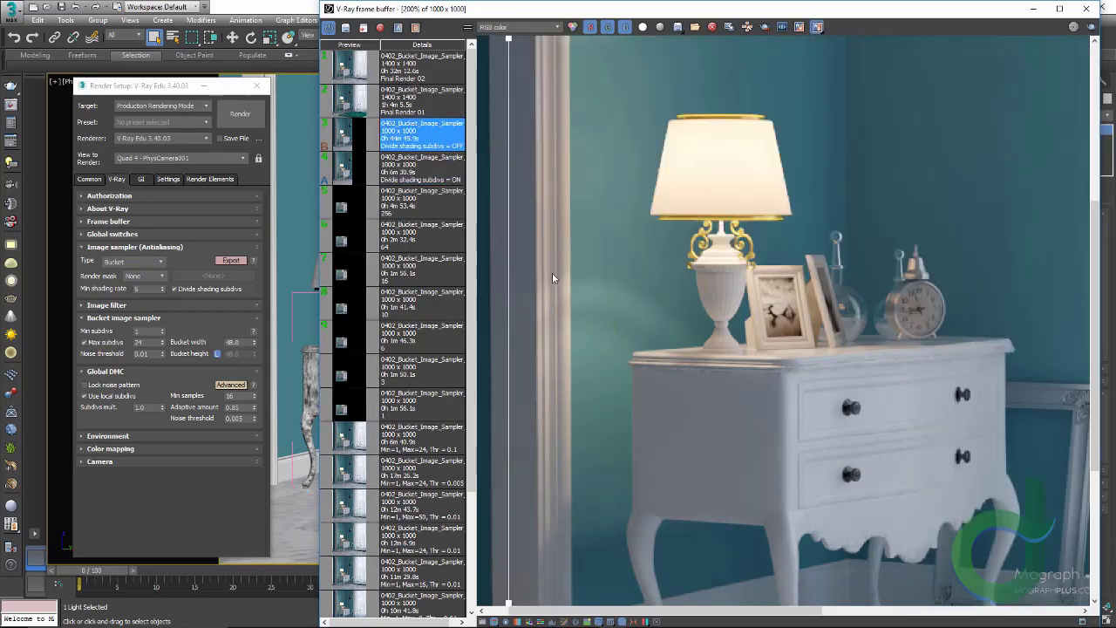
{"action": "left_click_drag", "start_coordinate": [506, 261], "coordinate": [477, 296]}
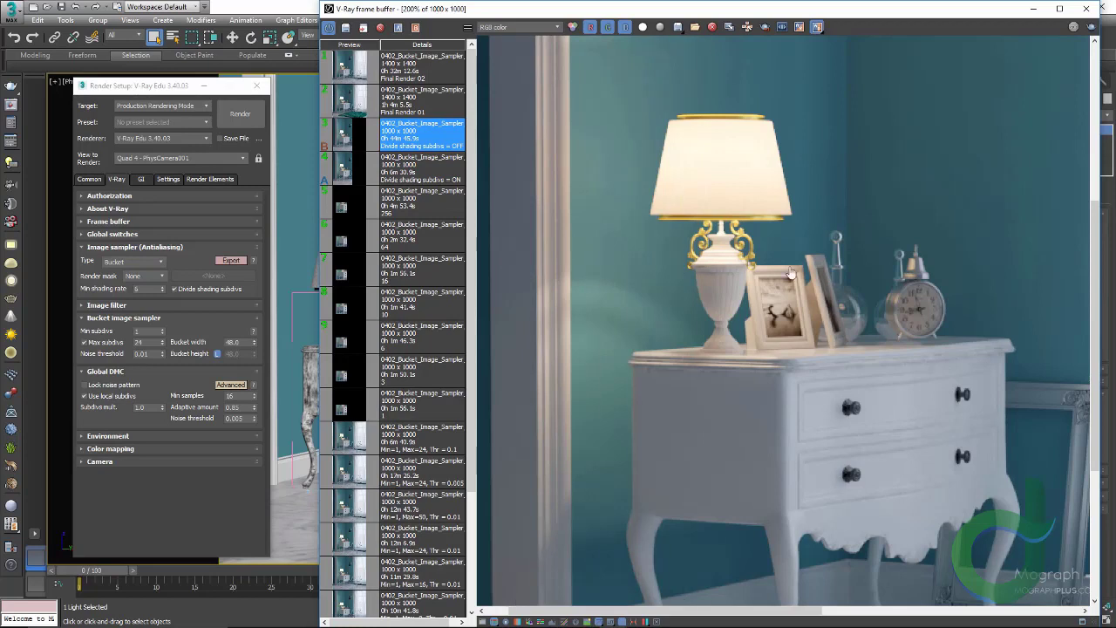
{"action": "left_click_drag", "start_coordinate": [788, 273], "coordinate": [596, 246]}
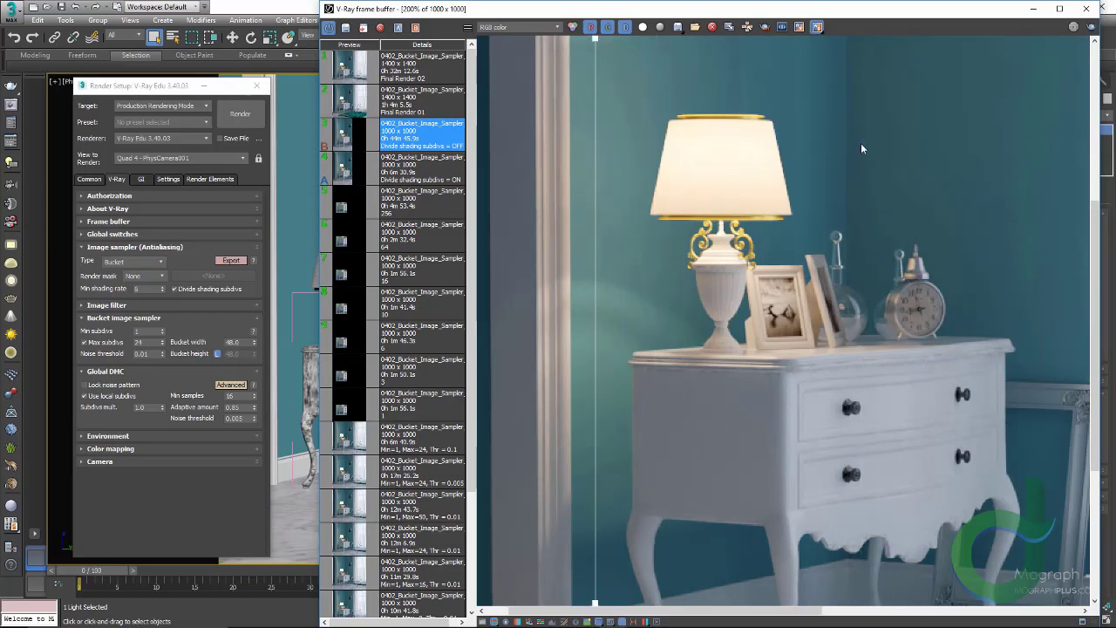
{"action": "left_click", "coordinate": [817, 27]}
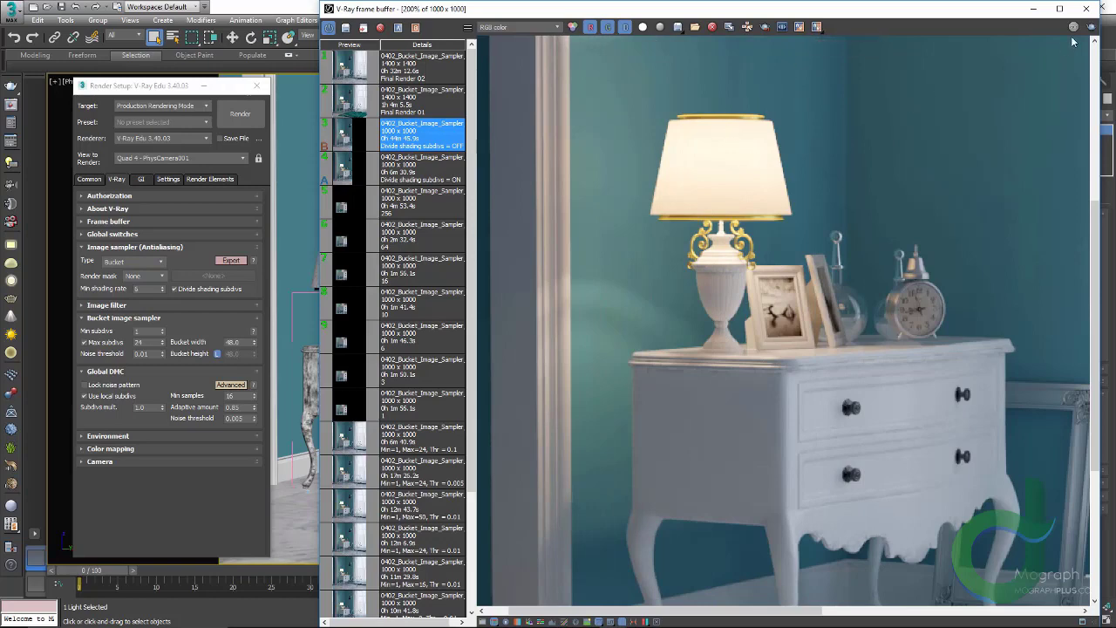
{"action": "left_click", "coordinate": [1086, 9]}
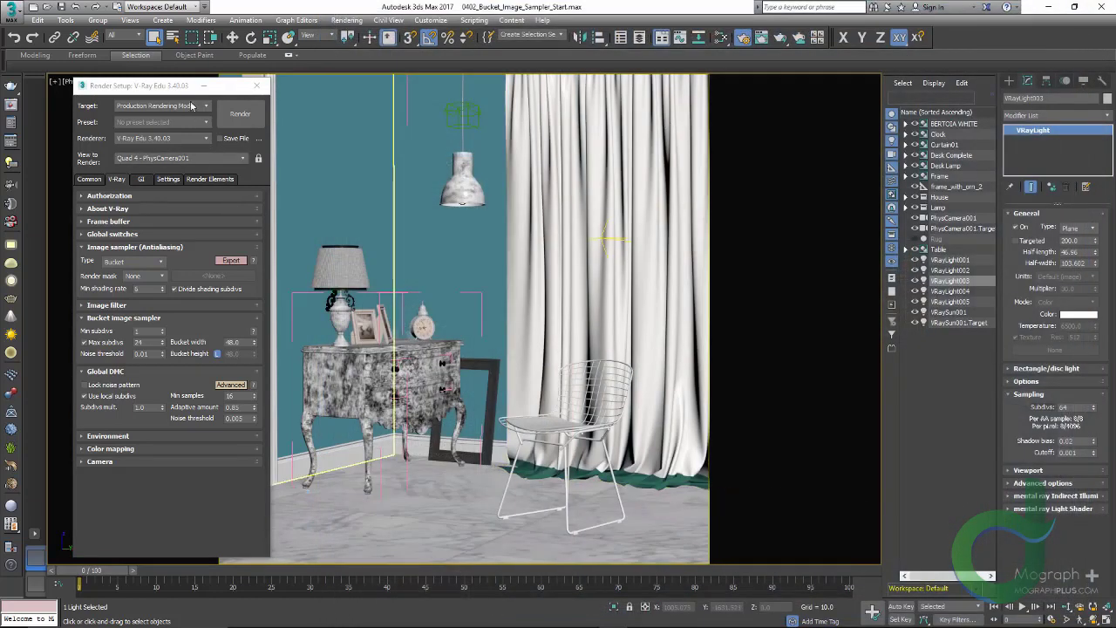
- Disable Use local subdivs in the Global DMC settings and keep Min shading rate at 6
{"action": "left_click", "coordinate": [173, 90]}
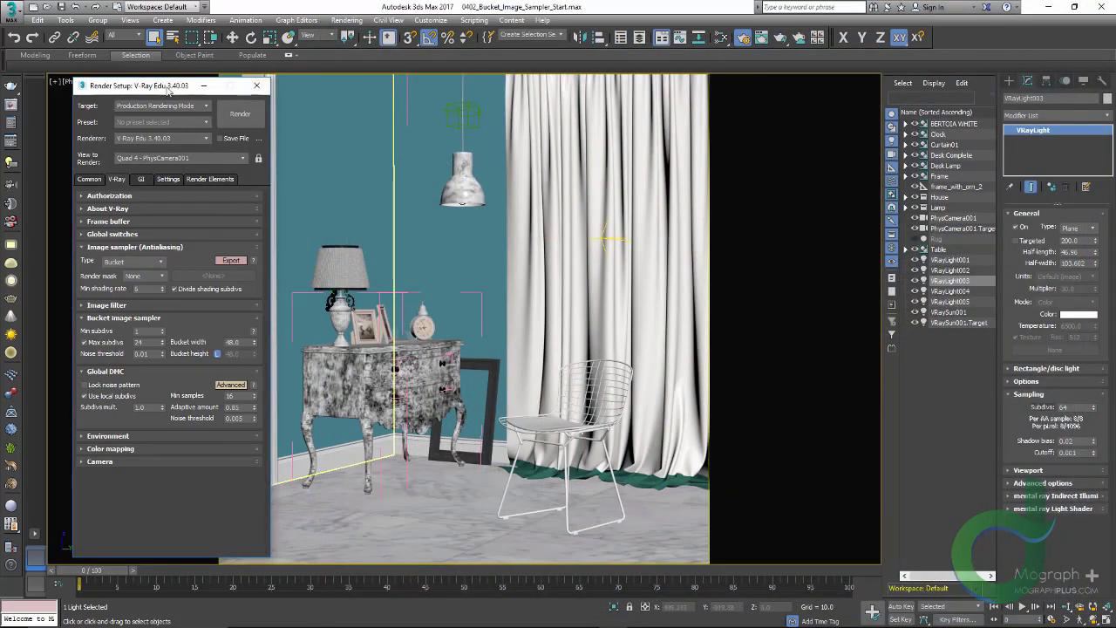
{"action": "left_click_drag", "start_coordinate": [168, 90], "coordinate": [511, 84]}
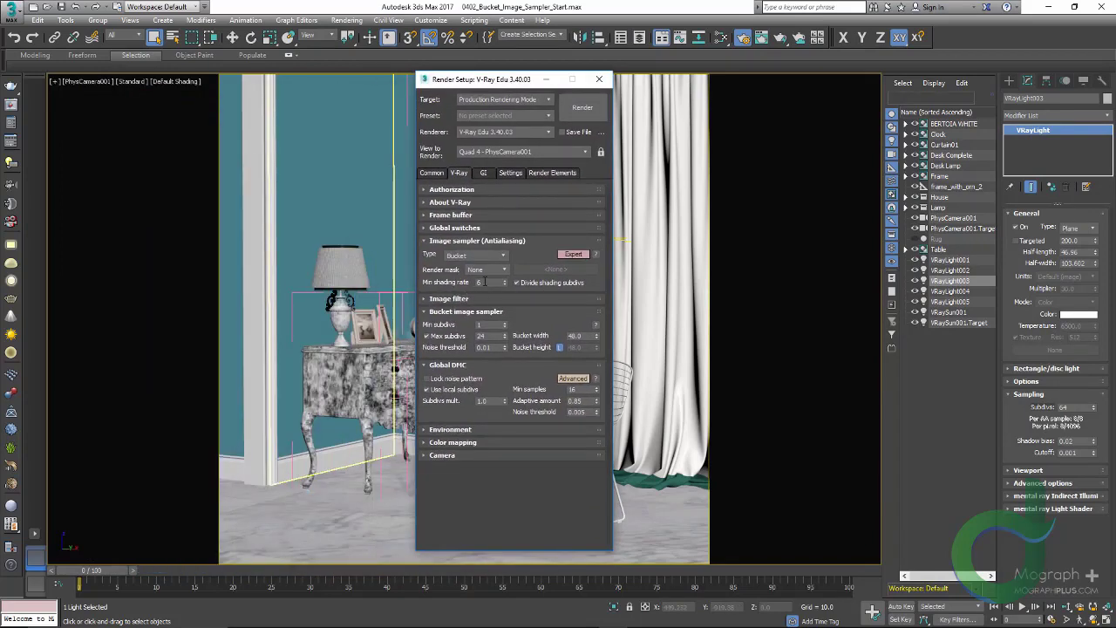
{"action": "left_click", "coordinate": [517, 283]}
{"action": "left_click", "coordinate": [517, 283]}
{"action": "left_click", "coordinate": [451, 392]}
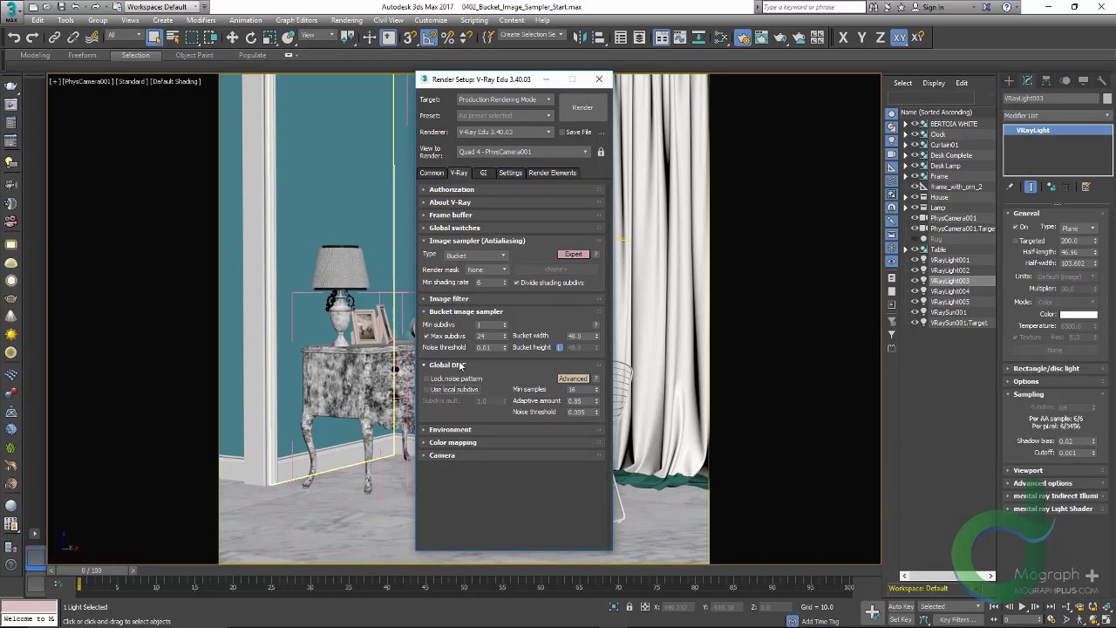
{"action": "double_click", "coordinate": [479, 283]}
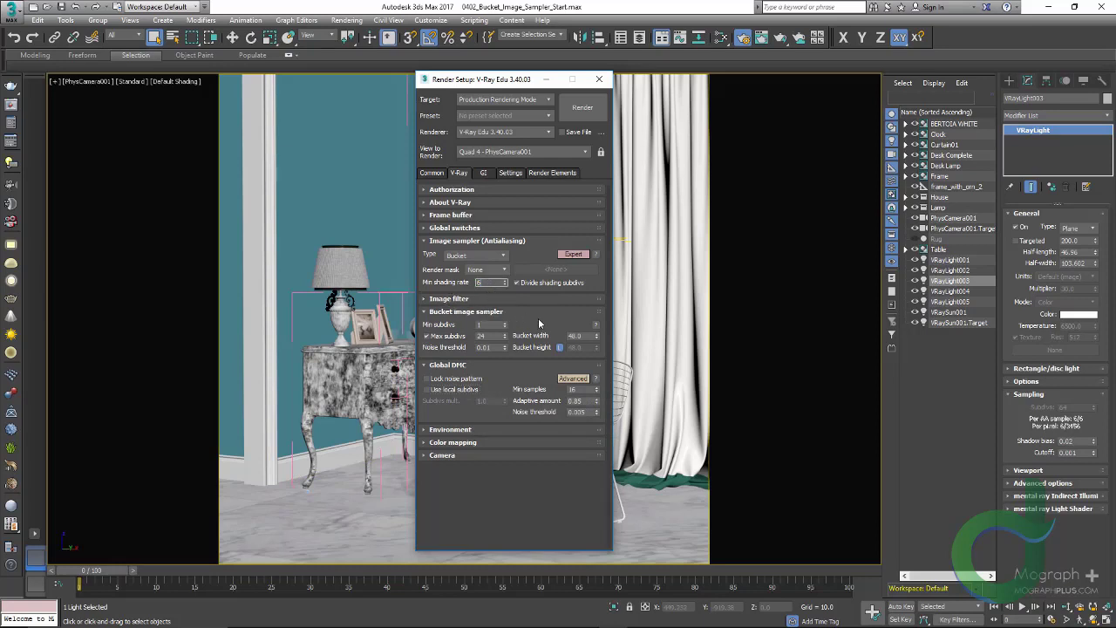
{"action": "key", "text": "Return"}
{"action": "left_click", "coordinate": [476, 365]}
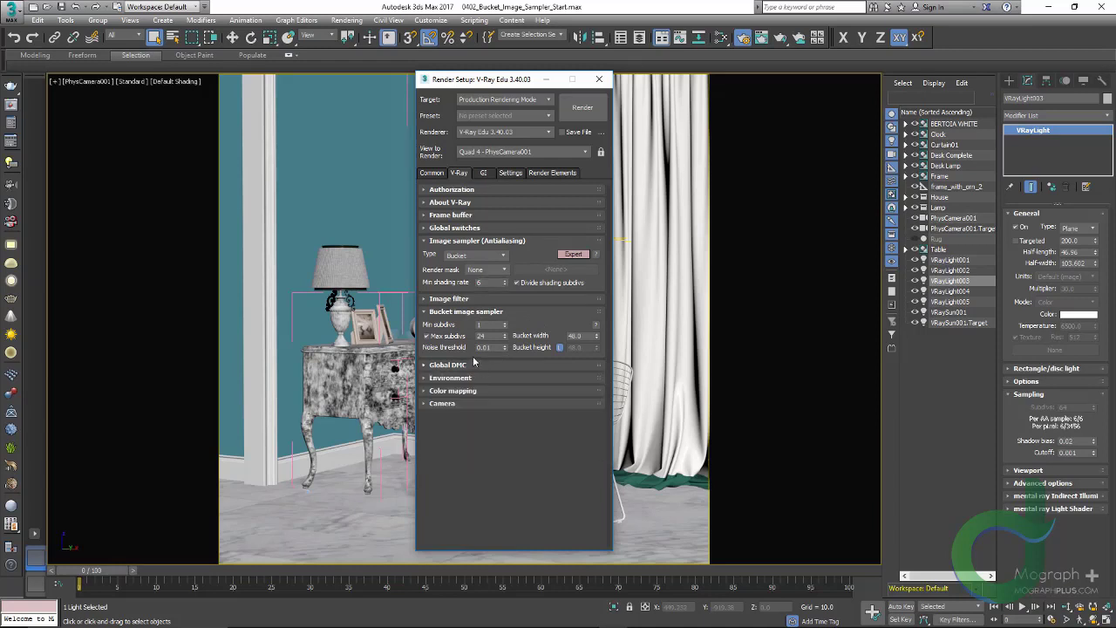
- Set the bucket image sampler's Max subdivs to 32 and its noise threshold to 0.005
{"action": "double_click", "coordinate": [490, 325]}
{"action": "key", "text": "Tab"}
{"action": "key", "text": "Tab"}
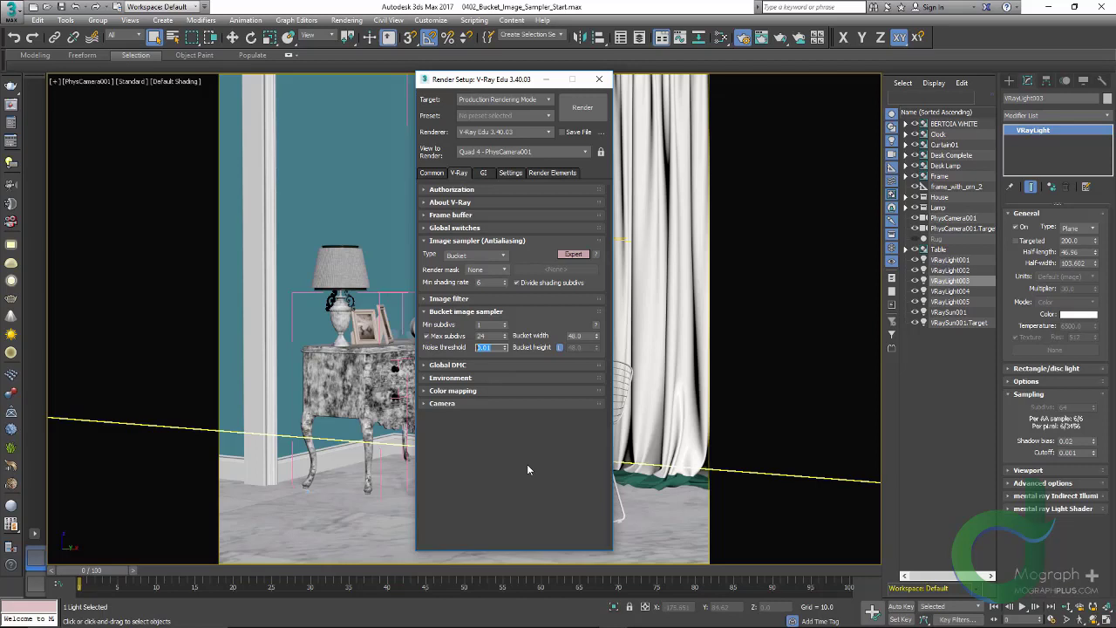
{"action": "left_click", "coordinate": [495, 347]}
{"action": "double_click", "coordinate": [488, 325]}
{"action": "double_click", "coordinate": [492, 337]}
{"action": "type", "text": "32"}
{"action": "key", "text": "Return"}
{"action": "left_click", "coordinate": [488, 346]}
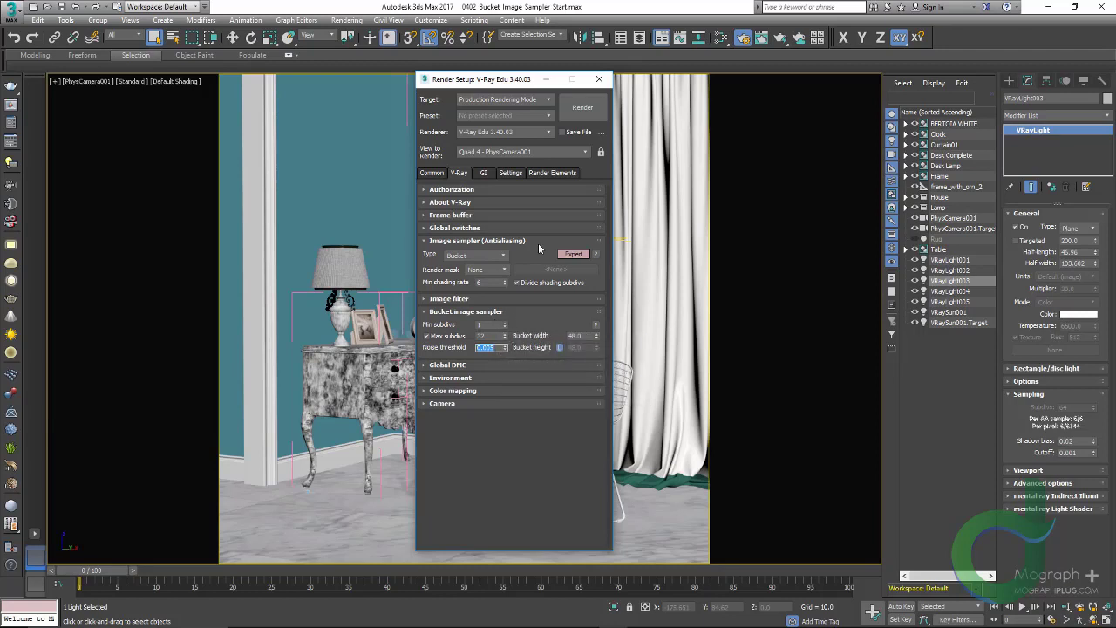
{"action": "left_click", "coordinate": [477, 365]}
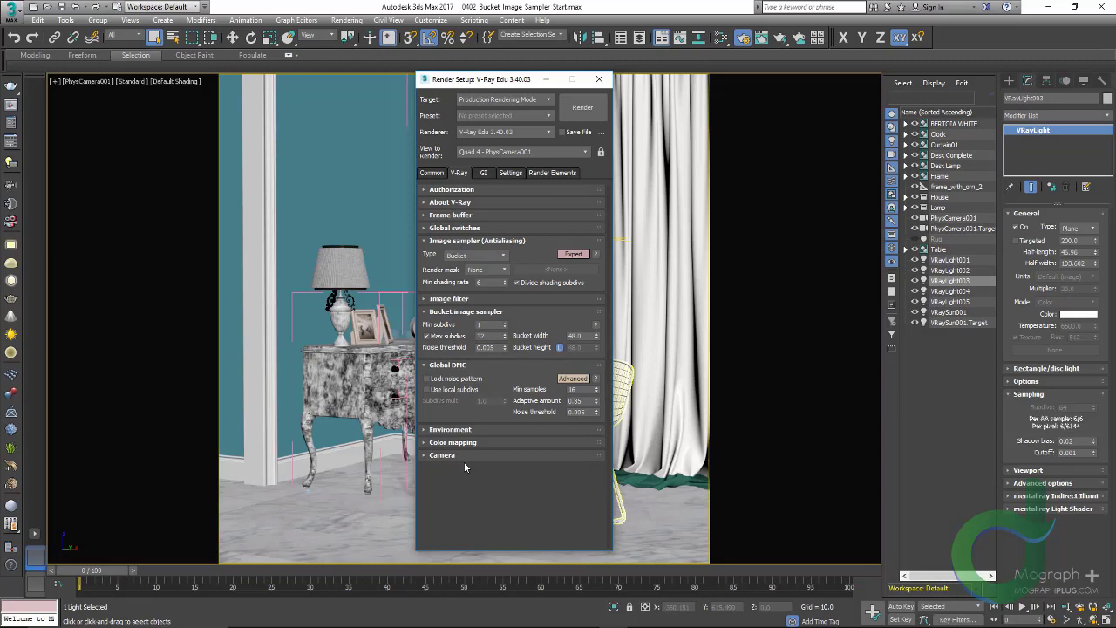
{"action": "double_click", "coordinate": [489, 282]}
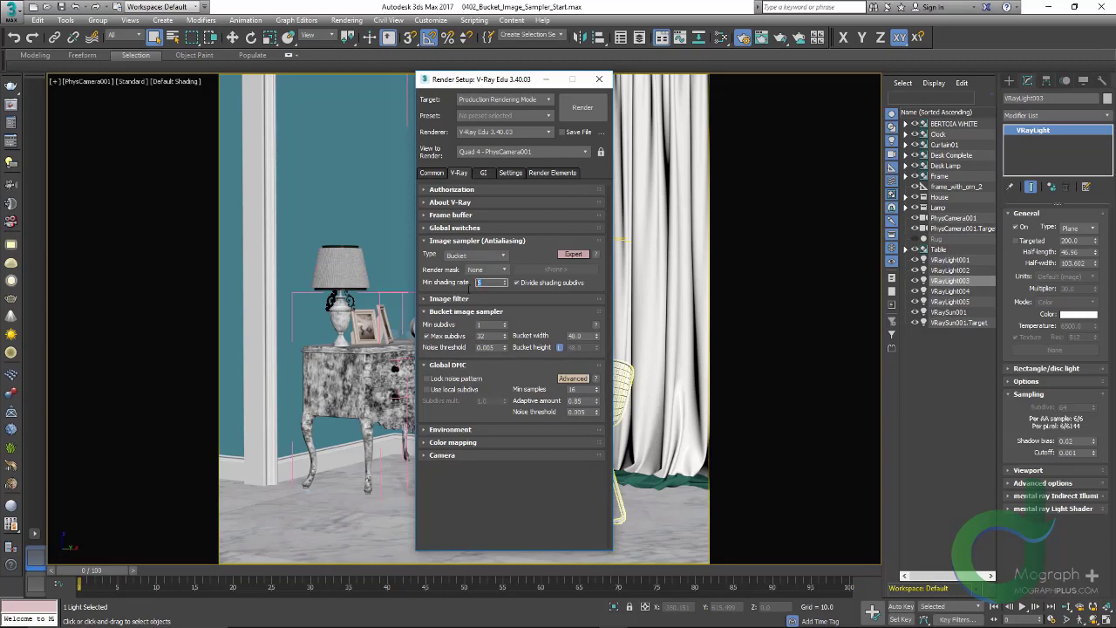
{"action": "left_click", "coordinate": [523, 496]}
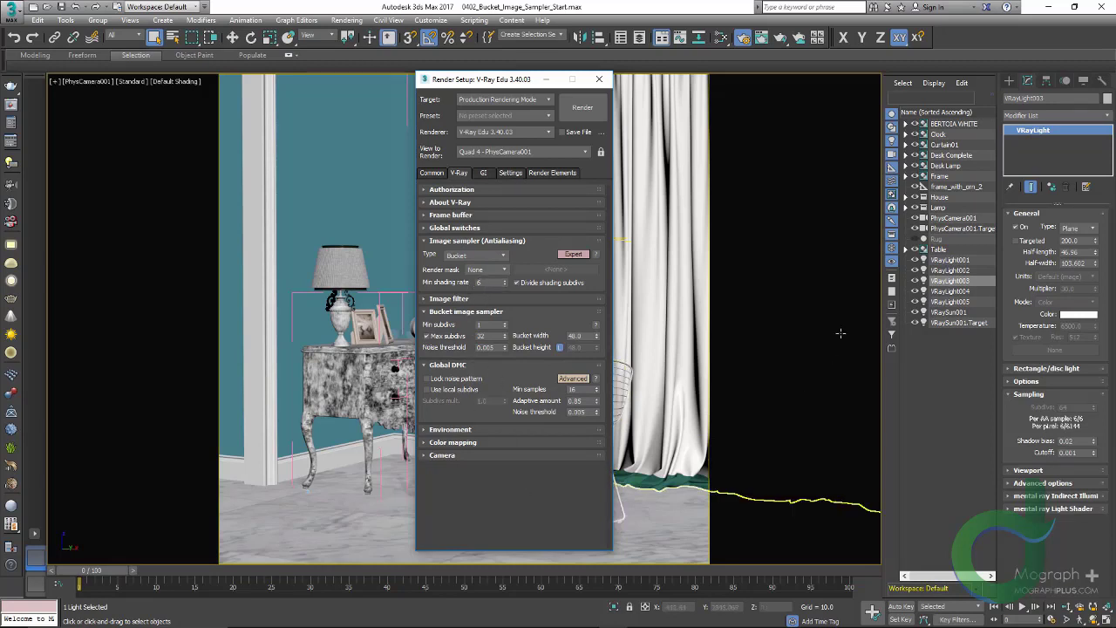
- Unhide the Rug object and set the render output width to 1400
{"action": "left_click", "coordinate": [915, 238]}
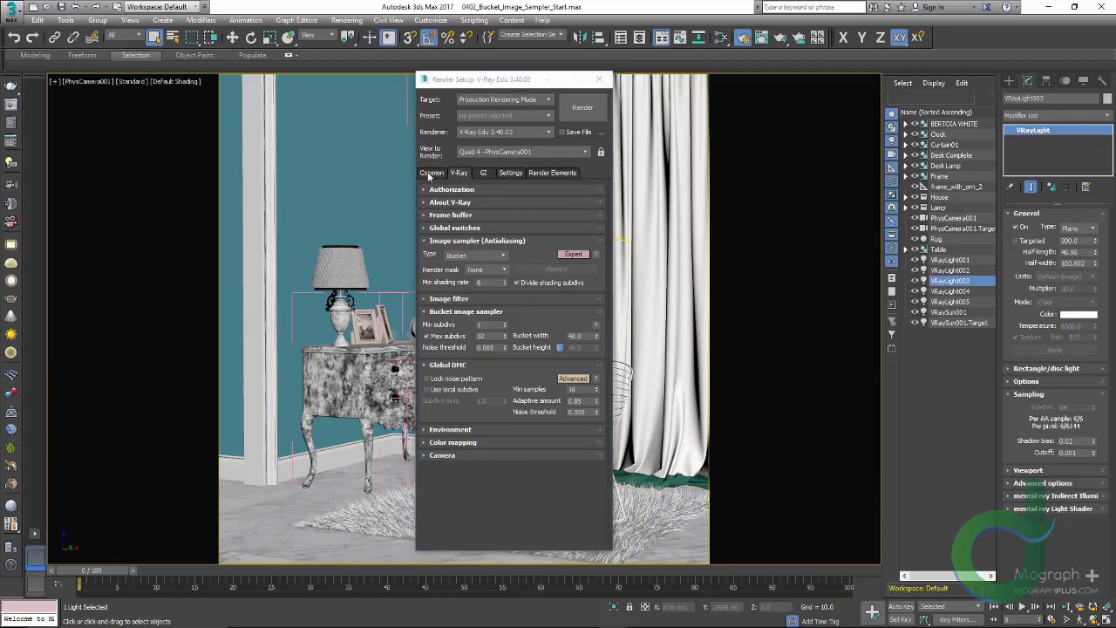
{"action": "left_click", "coordinate": [431, 173]}
{"action": "double_click", "coordinate": [477, 338]}
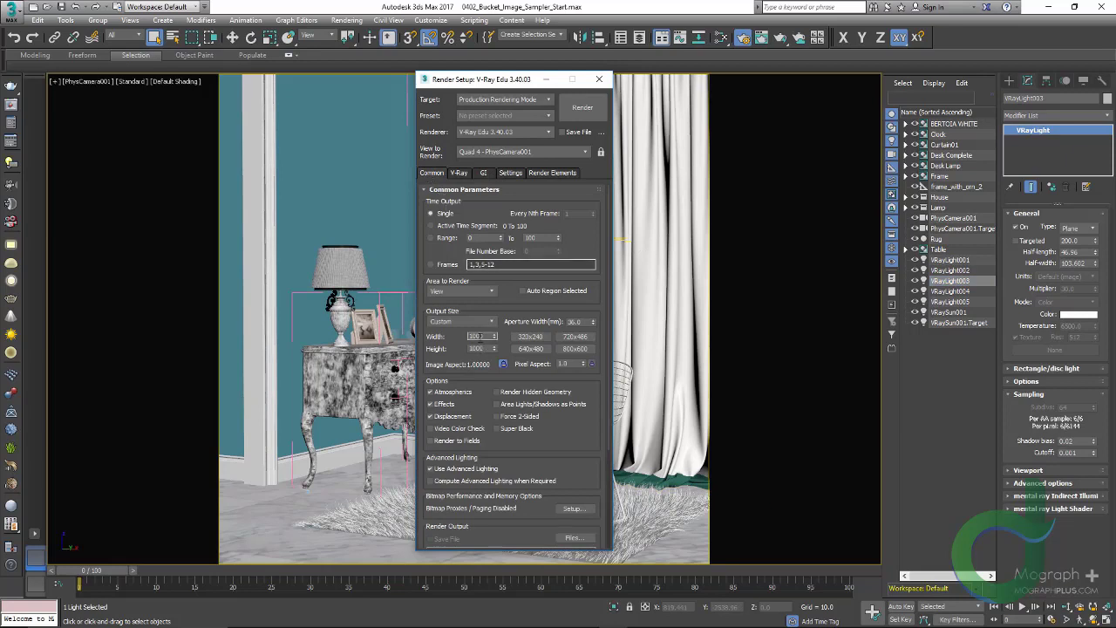
{"action": "type", "text": "1400"}
{"action": "key", "text": "Return"}
- Check the preset and subdivs of the irradiance map in the GI settings
{"action": "left_click", "coordinate": [484, 173]}
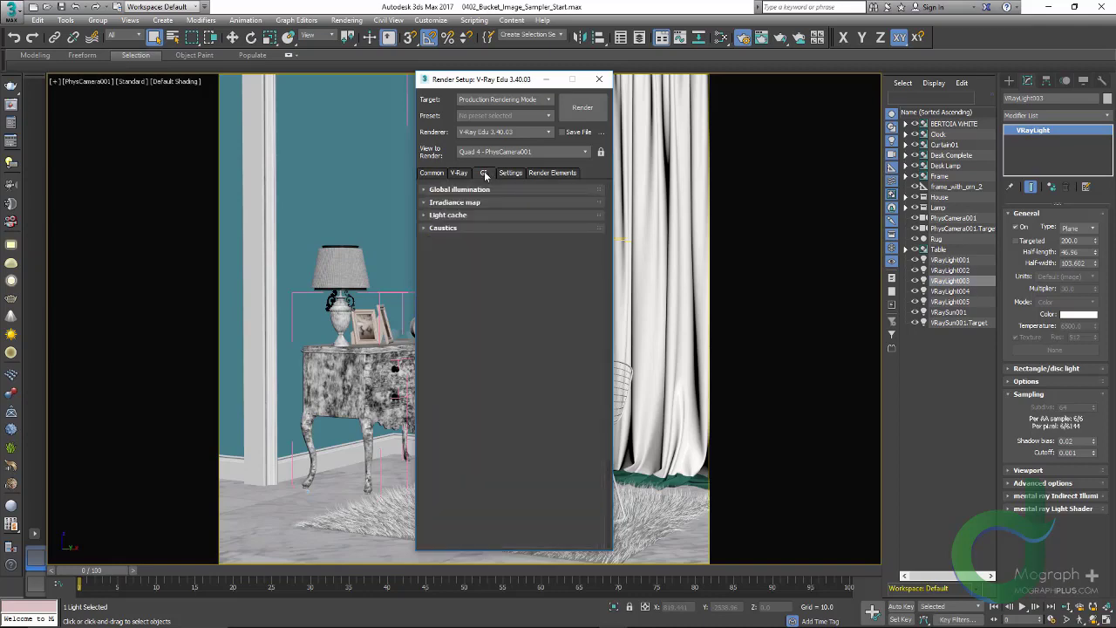
{"action": "left_click", "coordinate": [494, 203]}
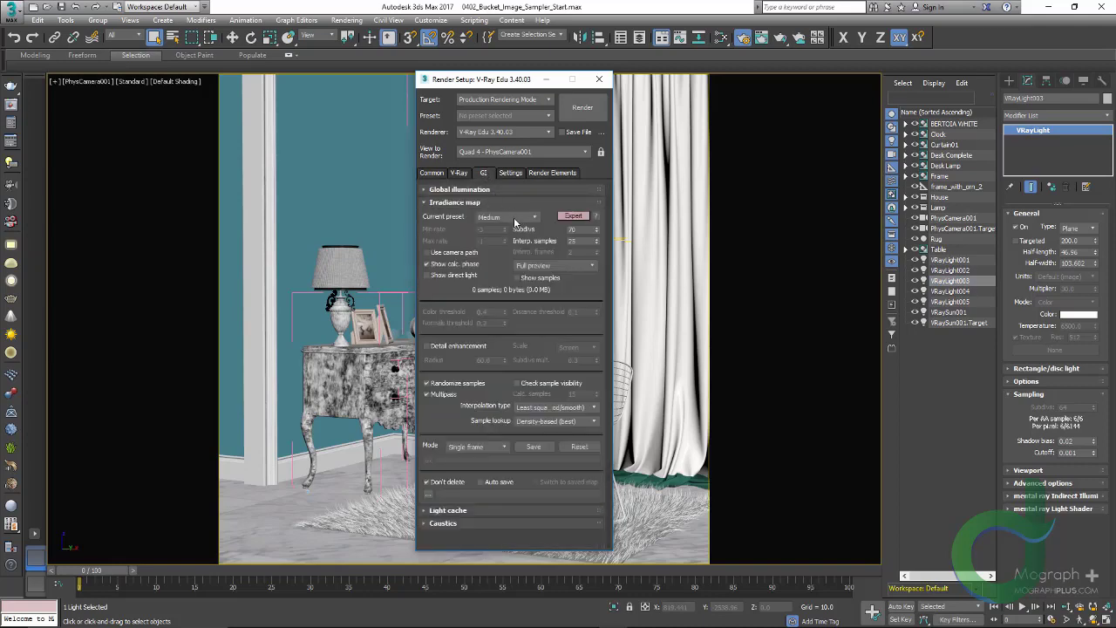
{"action": "double_click", "coordinate": [572, 229]}
{"action": "left_click", "coordinate": [462, 203]}
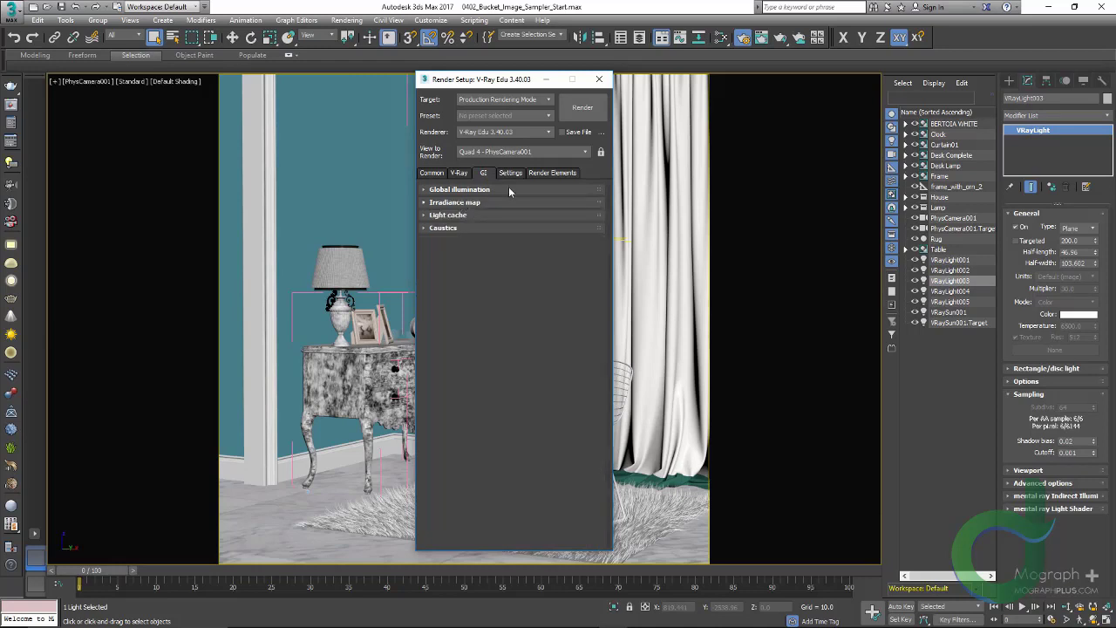
- Reopen the V-Ray frame buffer and load Final Render 01 from the render history
{"action": "left_click", "coordinate": [7, 105]}
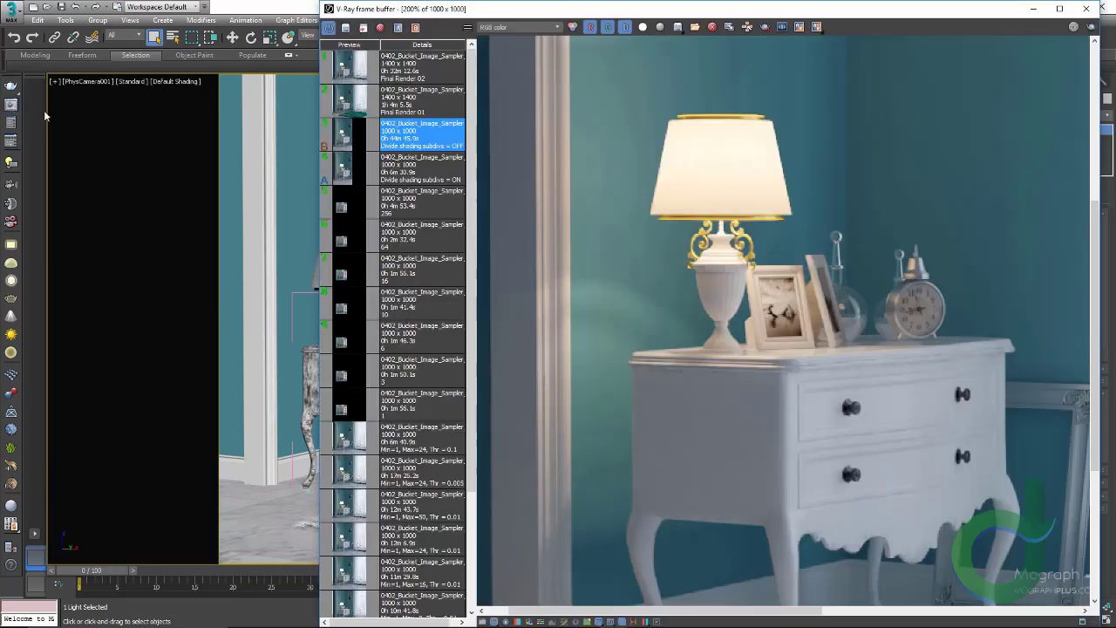
{"action": "left_click", "coordinate": [763, 27]}
{"action": "scroll", "coordinate": [744, 190], "scroll_direction": "down", "scroll_amount": 1}
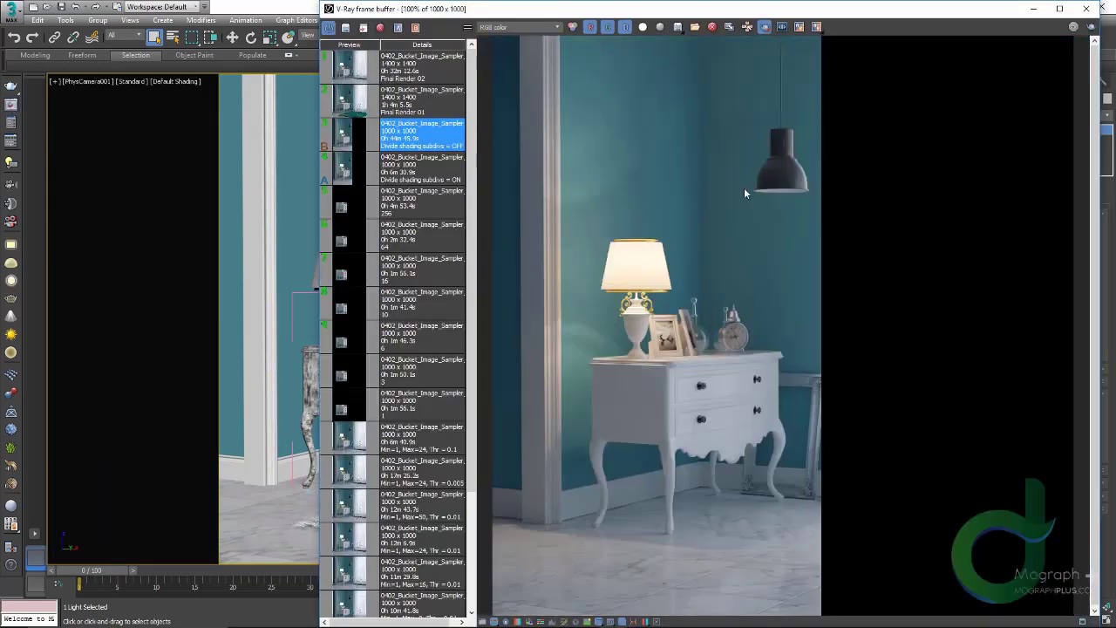
{"action": "left_click", "coordinate": [353, 105]}
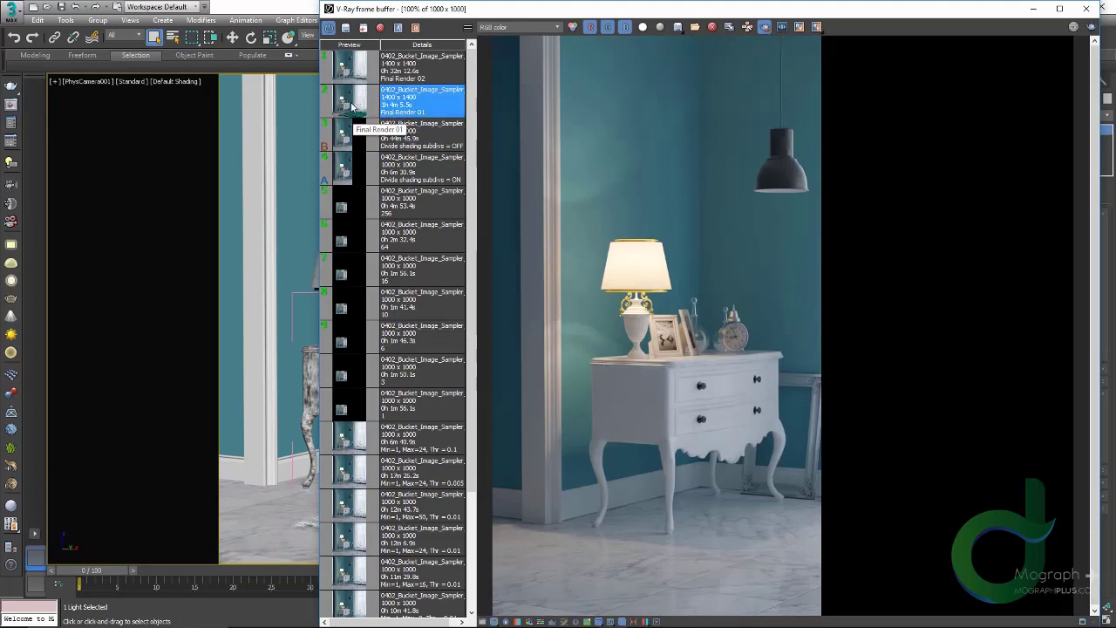
{"action": "double_click", "coordinate": [352, 106]}
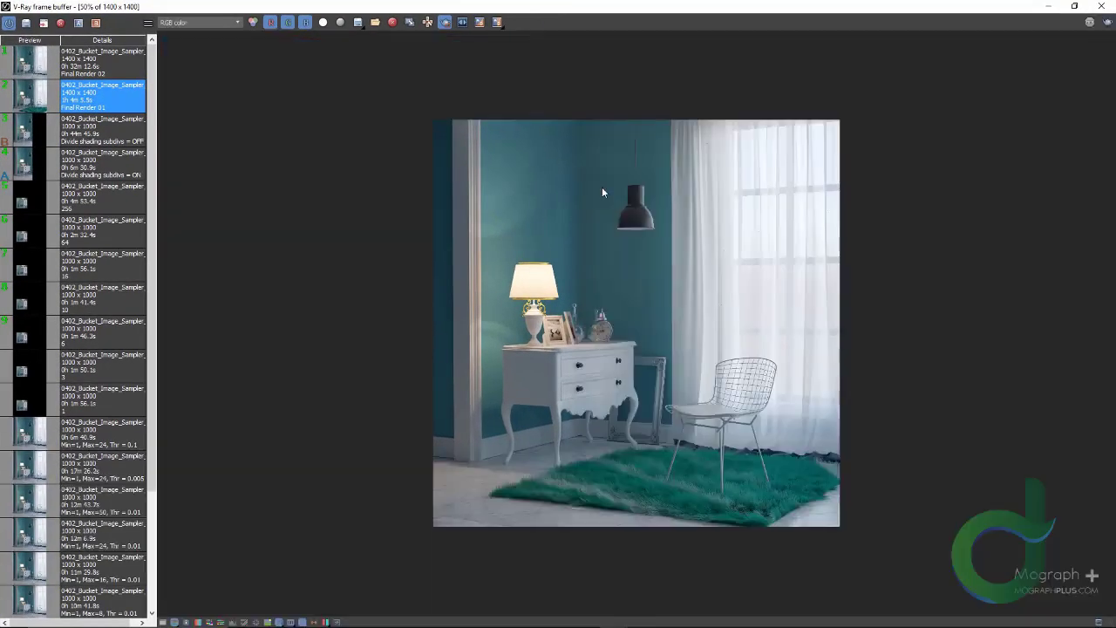
- Examine Final Render 01 at 100% zoom, covering the lamp, dresser, chair and rug
{"action": "double_click", "coordinate": [601, 186]}
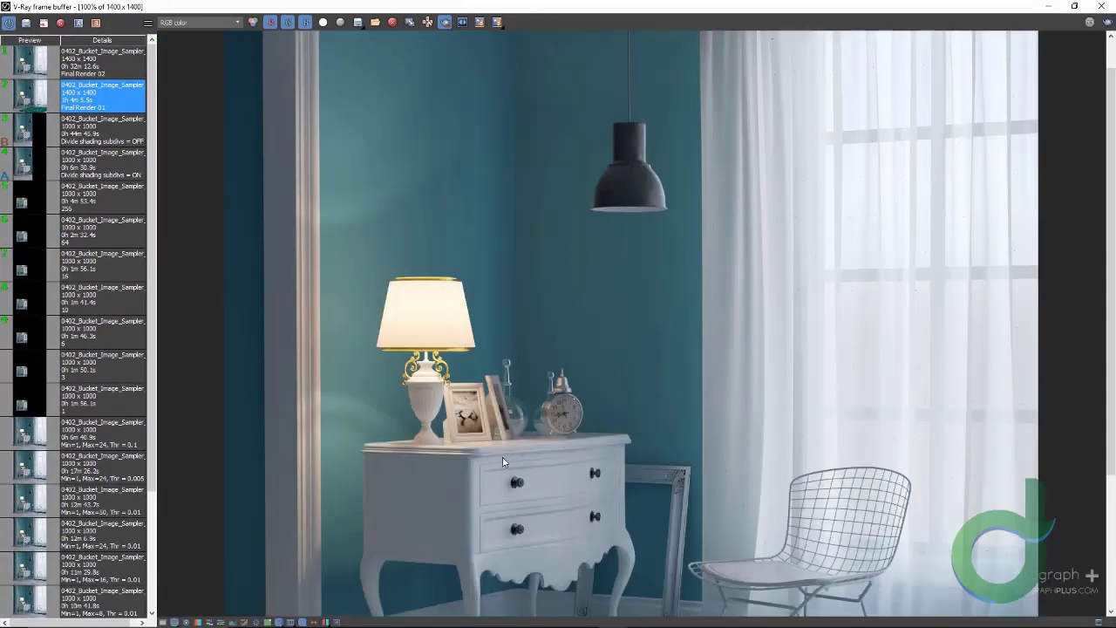
{"action": "middle_click_drag", "start_coordinate": [503, 456], "coordinate": [479, 133]}
{"action": "scroll", "coordinate": [557, 240], "scroll_direction": "down", "scroll_amount": 3}
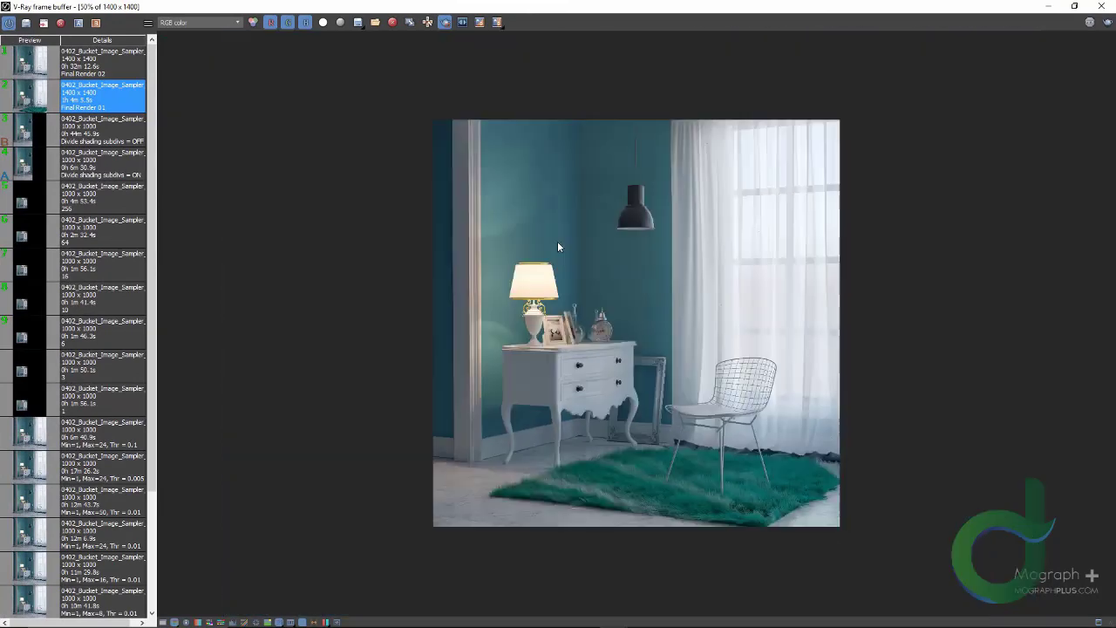
{"action": "double_click", "coordinate": [569, 251]}
{"action": "middle_click_drag", "start_coordinate": [575, 298], "coordinate": [554, 107]}
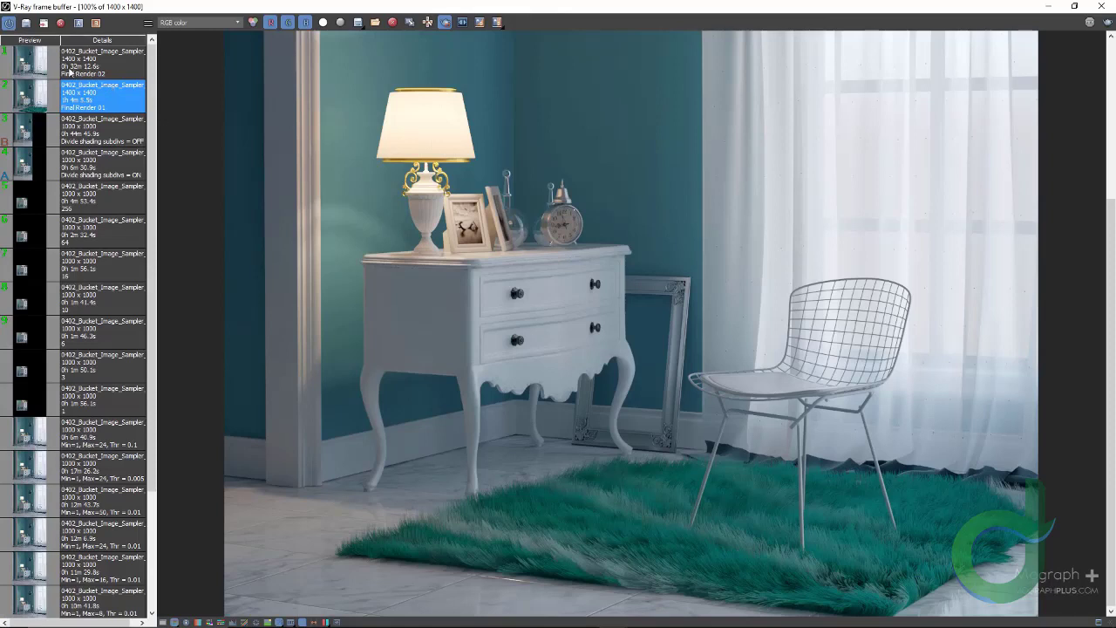
- Load Final Render 02 from the render history and inspect the wall and lamp areas up close
{"action": "left_click", "coordinate": [70, 72]}
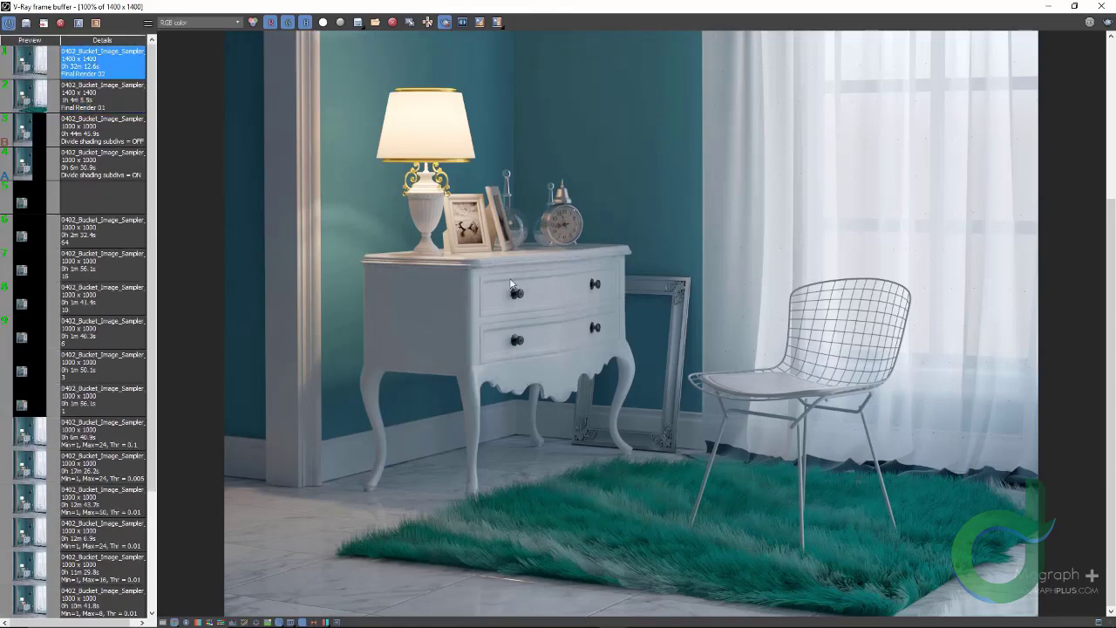
{"action": "scroll", "coordinate": [600, 381], "scroll_direction": "down", "scroll_amount": 3}
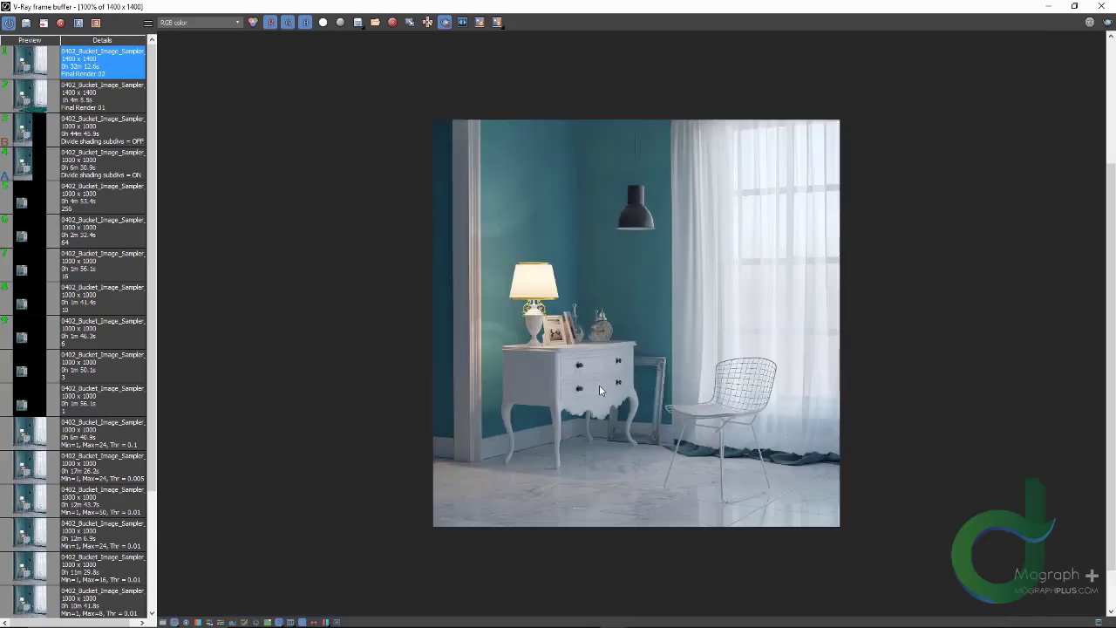
{"action": "scroll", "coordinate": [599, 385], "scroll_direction": "up", "scroll_amount": 3}
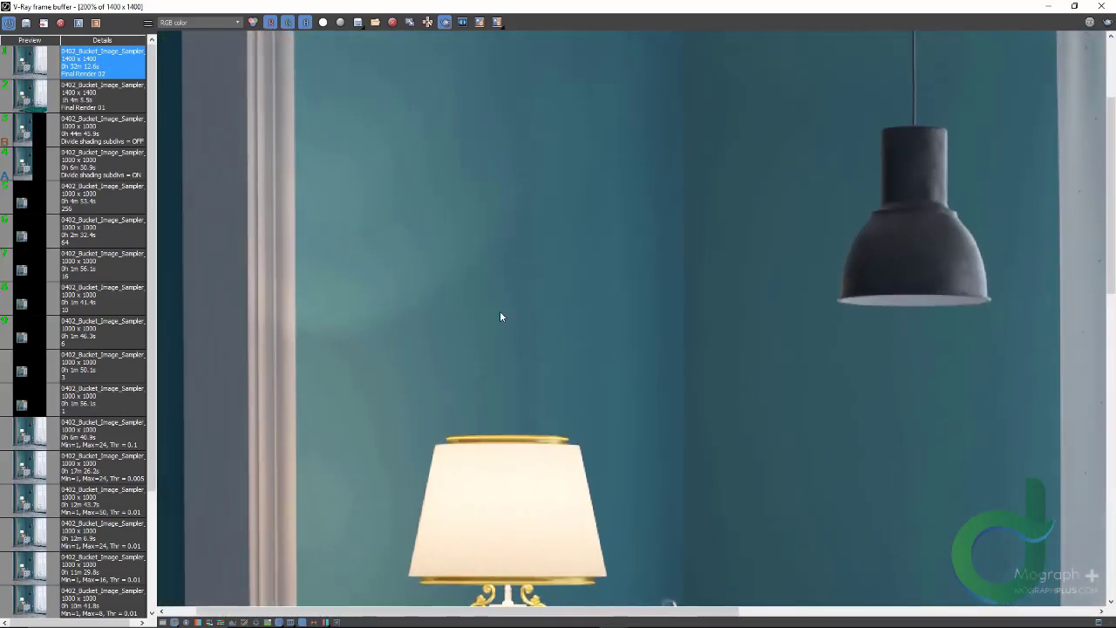
{"action": "middle_click_drag", "start_coordinate": [500, 317], "coordinate": [498, 480]}
{"action": "middle_click_drag", "start_coordinate": [697, 244], "coordinate": [573, 67]}
{"action": "middle_click_drag", "start_coordinate": [459, 277], "coordinate": [477, 214]}
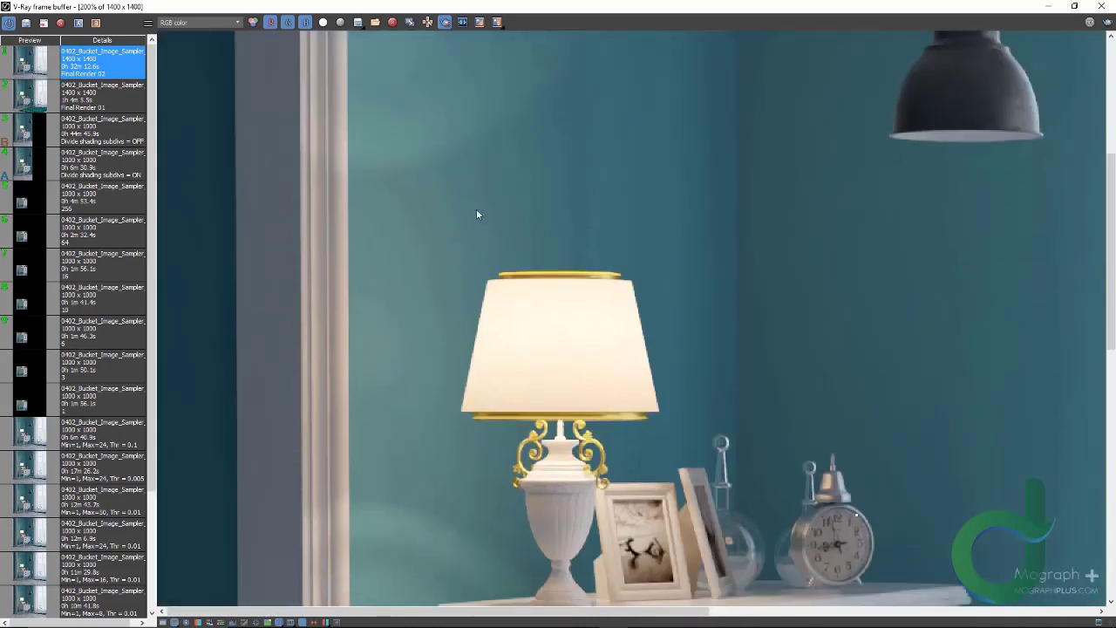
- Display the VRayDenoiser channel of Final Render 02 and inspect the wall, chair, curtain and floor
{"action": "left_click", "coordinate": [200, 23]}
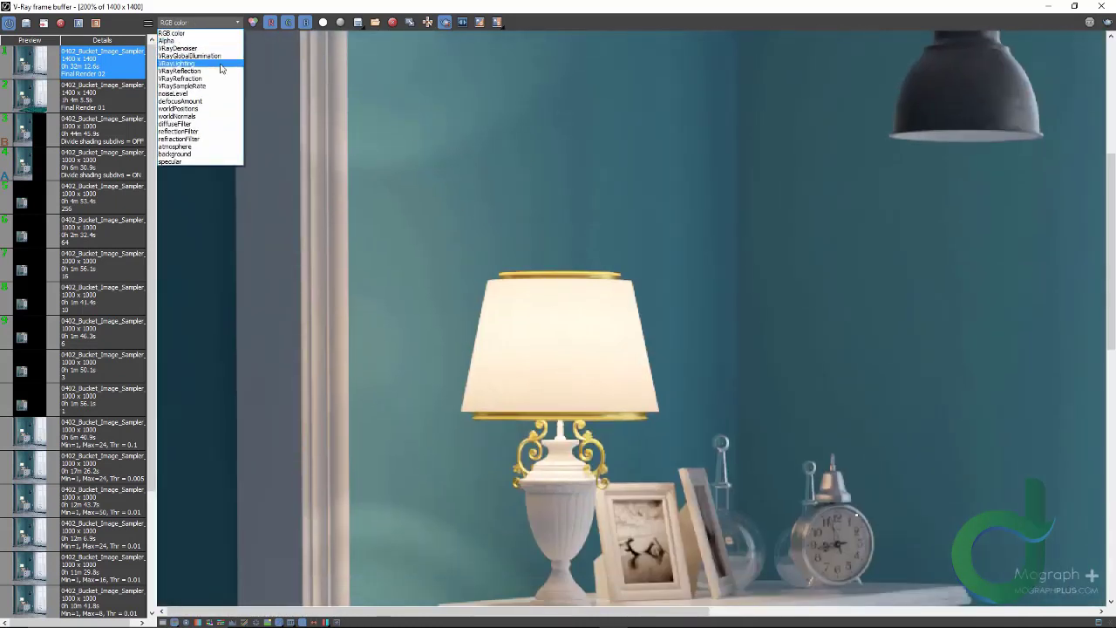
{"action": "left_click", "coordinate": [218, 48]}
{"action": "middle_click_drag", "start_coordinate": [438, 108], "coordinate": [740, 31]}
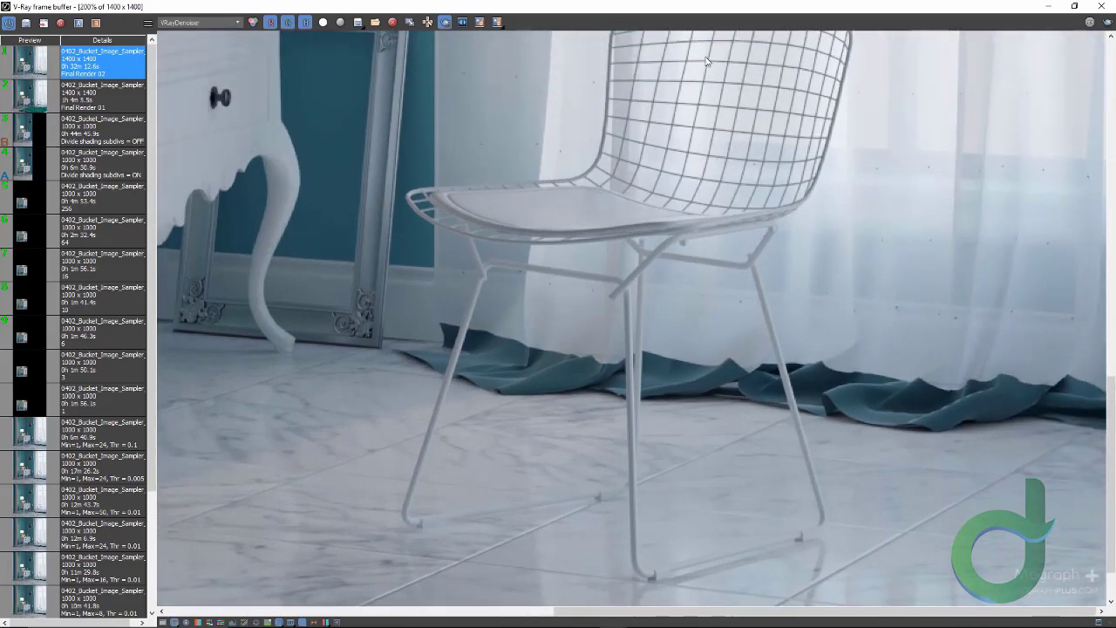
{"action": "middle_click_drag", "start_coordinate": [646, 47], "coordinate": [737, 290]}
{"action": "middle_click_drag", "start_coordinate": [488, 57], "coordinate": [570, 257]}
{"action": "scroll", "coordinate": [570, 257], "scroll_direction": "down", "scroll_amount": 1}
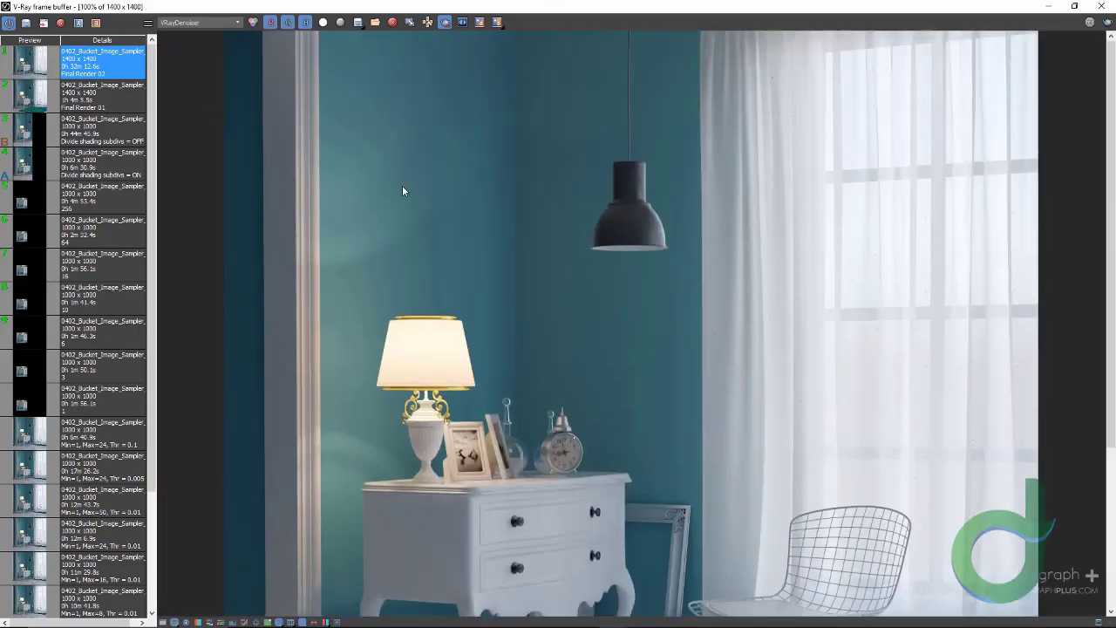
{"action": "scroll", "coordinate": [370, 280], "scroll_direction": "down", "scroll_amount": 1}
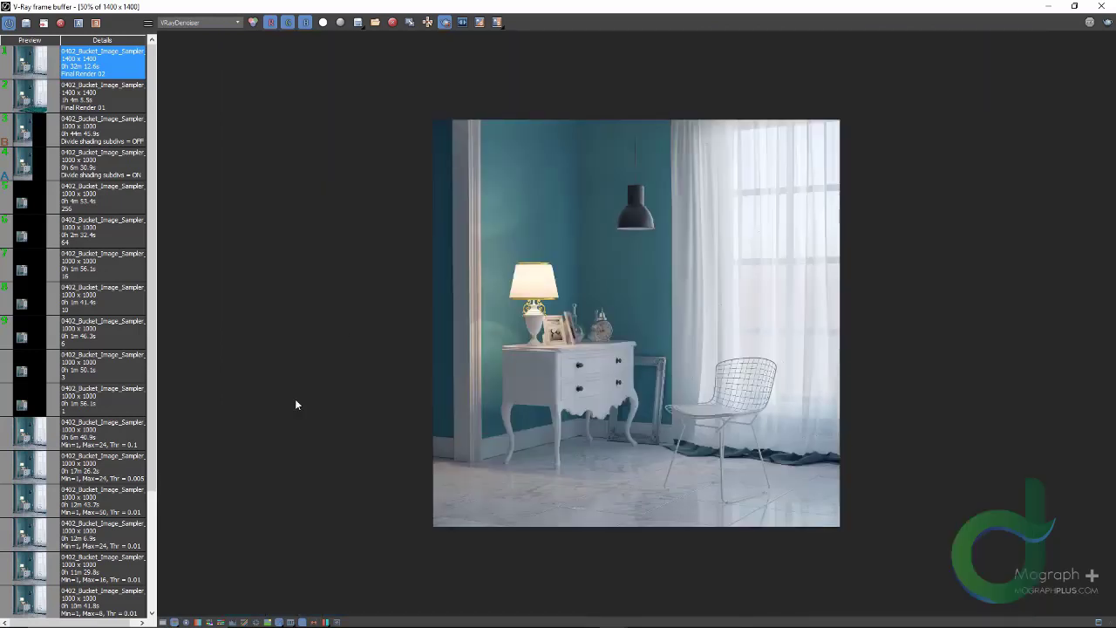
- Enable White Balance in the frame buffer's colour corrections and set its temperature to 7500, leaving Curve disabled
{"action": "left_click", "coordinate": [186, 620]}
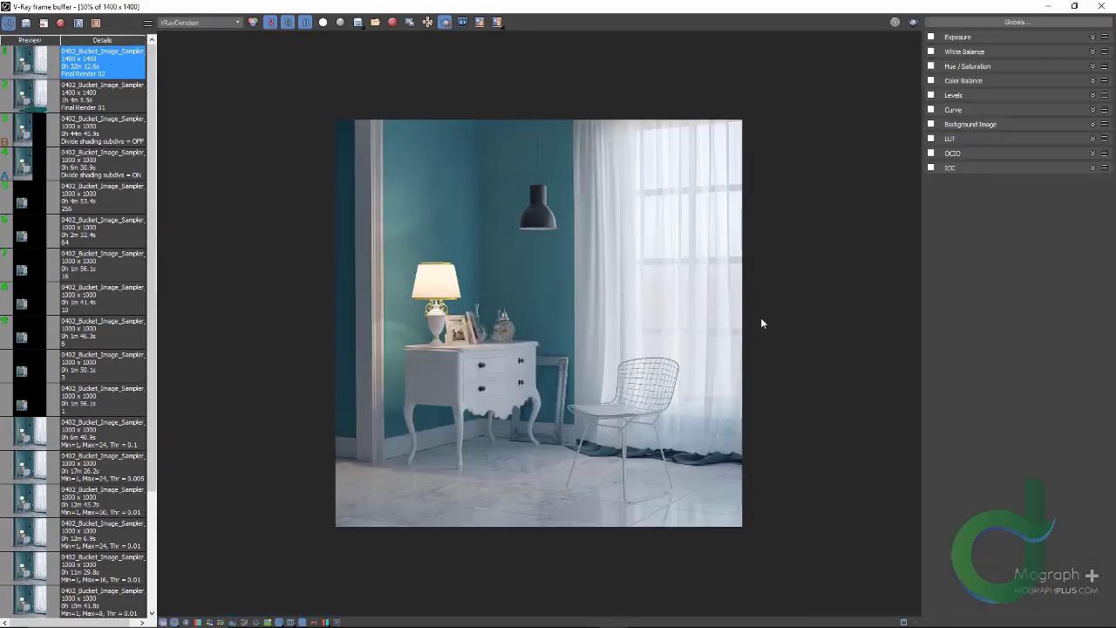
{"action": "left_click", "coordinate": [930, 51]}
{"action": "left_click", "coordinate": [950, 55]}
{"action": "double_click", "coordinate": [1093, 71]}
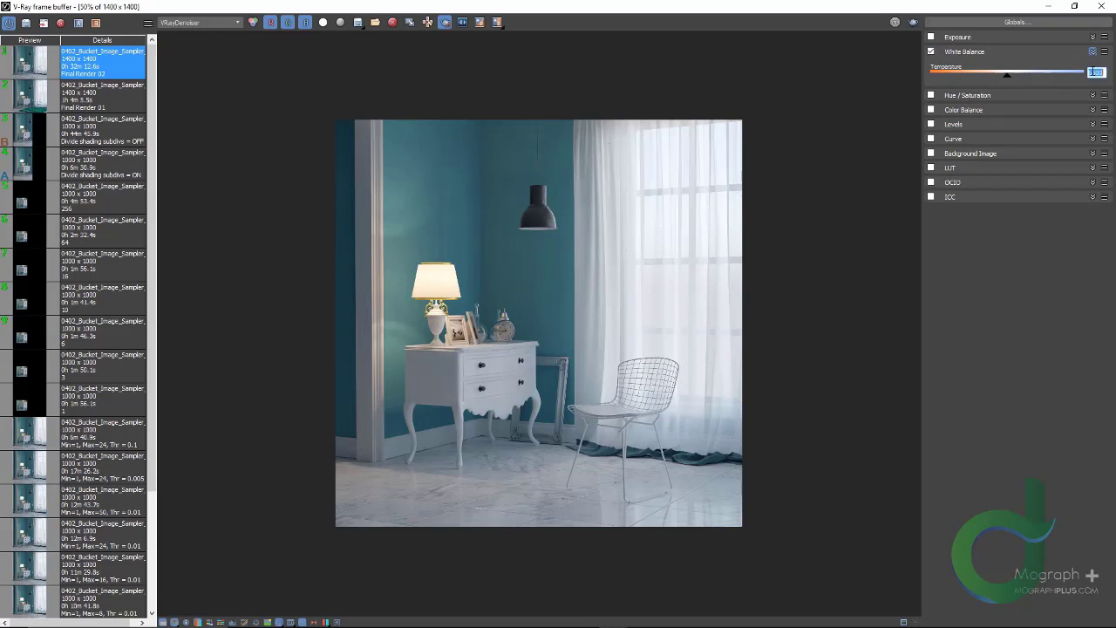
{"action": "type", "text": "7000"}
{"action": "key", "text": "Return"}
{"action": "left_click", "coordinate": [930, 139]}
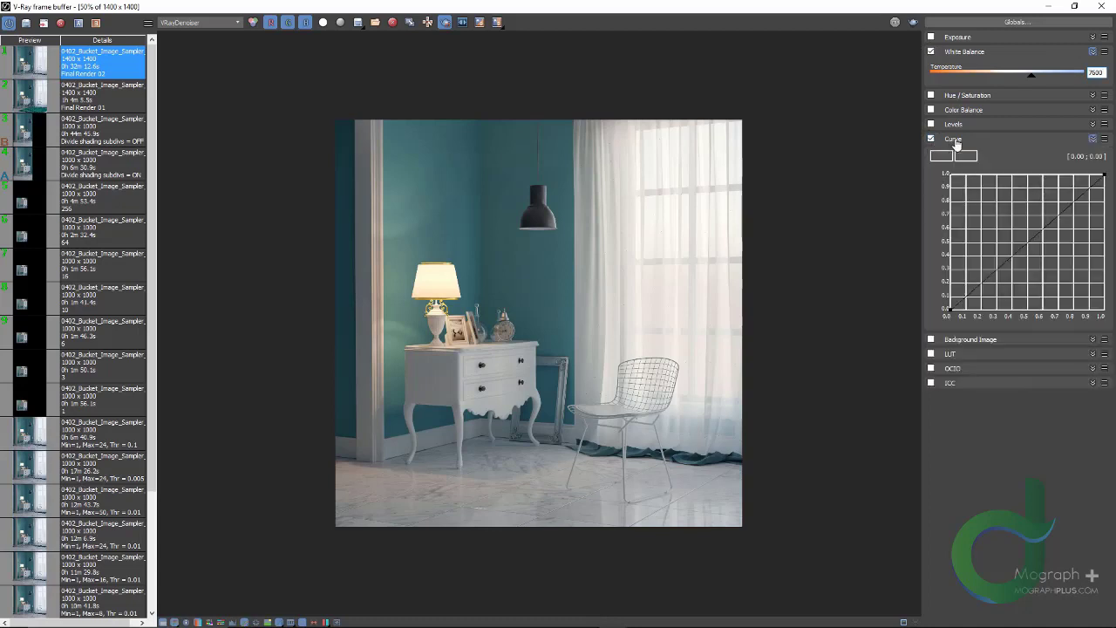
{"action": "left_click", "coordinate": [931, 138]}
- Examine the white-balanced Final Render 02 at 100% and 200% zoom, covering the wall, table lamp and pendant lamp
{"action": "scroll", "coordinate": [555, 232], "scroll_direction": "up", "scroll_amount": 2}
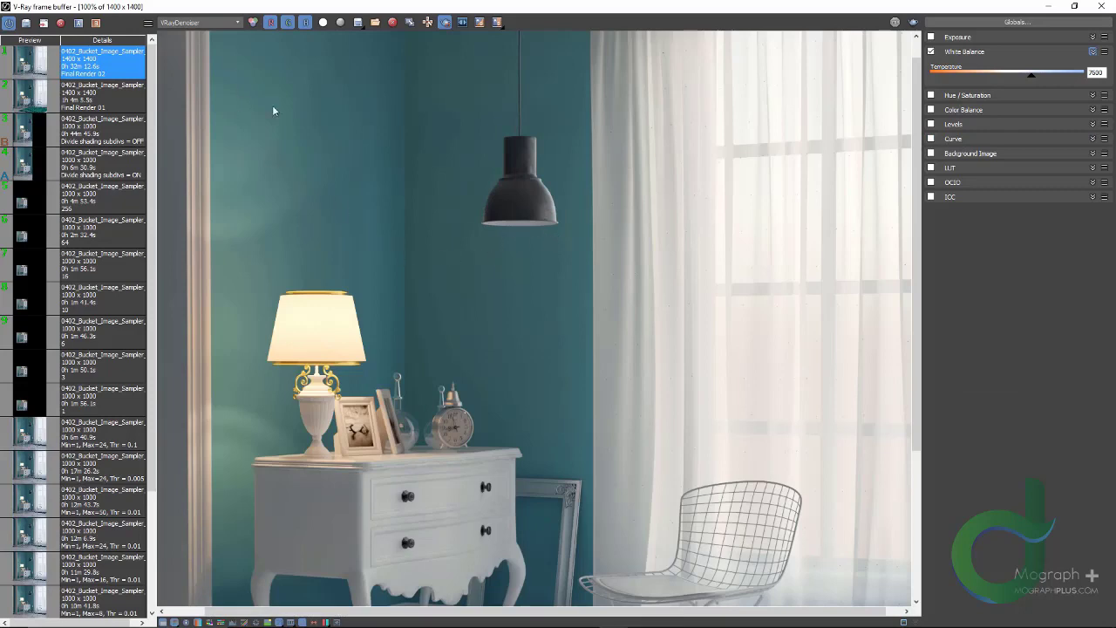
{"action": "middle_click_drag", "start_coordinate": [516, 387], "coordinate": [474, 445]}
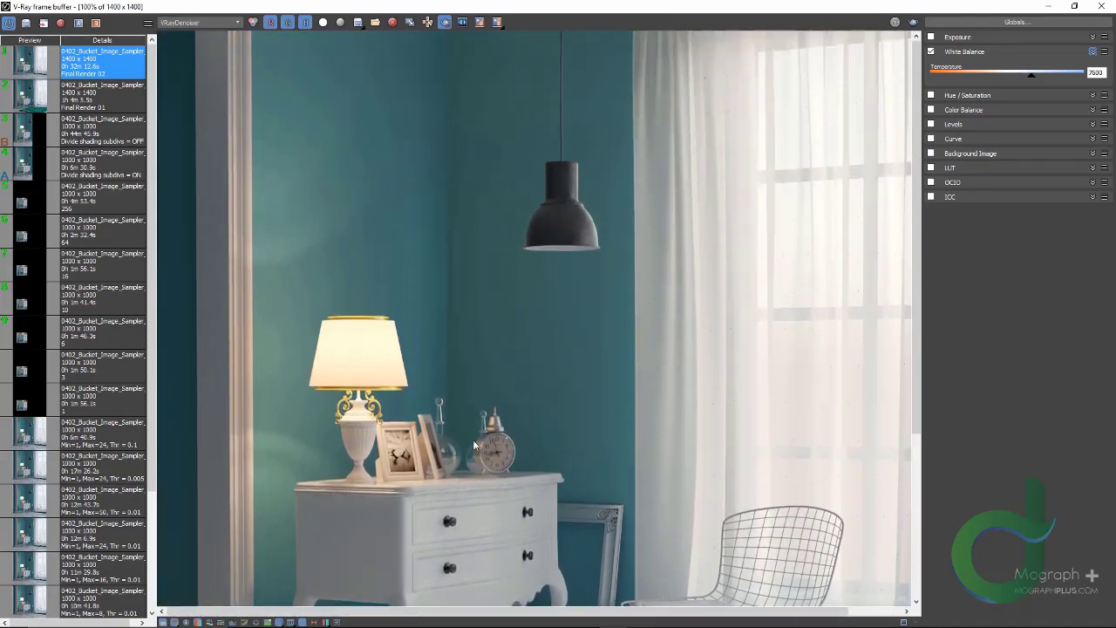
{"action": "scroll", "coordinate": [367, 233], "scroll_direction": "up", "scroll_amount": 2}
{"action": "middle_click_drag", "start_coordinate": [366, 234], "coordinate": [623, 250]}
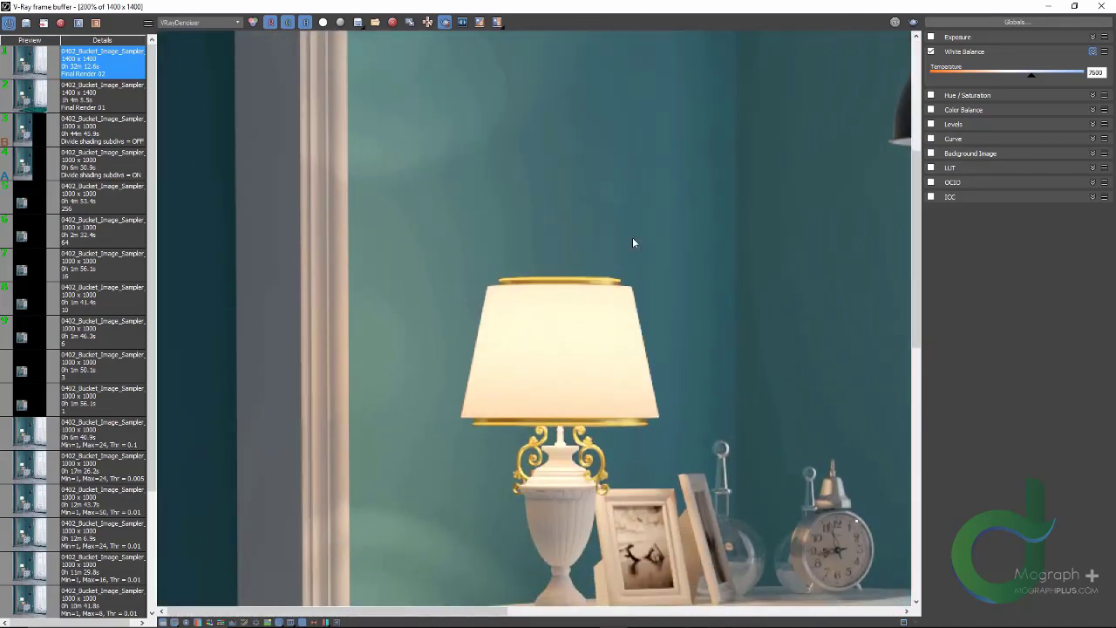
{"action": "scroll", "coordinate": [633, 241], "scroll_direction": "up", "scroll_amount": 2}
{"action": "middle_click_drag", "start_coordinate": [454, 393], "coordinate": [523, 156]}
{"action": "middle_click_drag", "start_coordinate": [630, 341], "coordinate": [597, 426]}
- Load Final Render 01 from the render history and examine its wall, pendant lamp and dresser at 200% zoom
{"action": "left_click", "coordinate": [81, 103]}
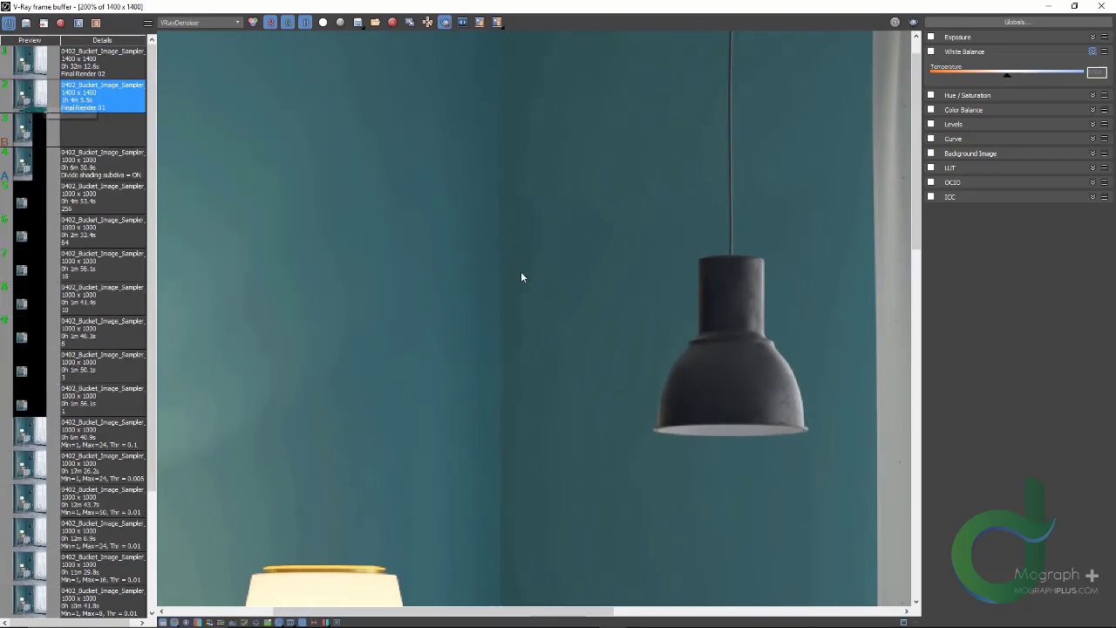
{"action": "scroll", "coordinate": [520, 271], "scroll_direction": "down", "scroll_amount": 4}
{"action": "scroll", "coordinate": [463, 239], "scroll_direction": "up", "scroll_amount": 4}
{"action": "middle_click_drag", "start_coordinate": [464, 204], "coordinate": [630, 434]}
{"action": "mouse_move", "coordinate": [592, 356]}
{"action": "middle_mouse_down"}
{"action": "mouse_move", "coordinate": [609, 373]}
{"action": "mouse_move", "coordinate": [702, 392]}
{"action": "middle_mouse_up"}
{"action": "mouse_move", "coordinate": [615, 377]}
{"action": "middle_mouse_down"}
{"action": "mouse_move", "coordinate": [413, 377]}
{"action": "mouse_move", "coordinate": [326, 322]}
{"action": "mouse_move", "coordinate": [491, 224]}
{"action": "mouse_move", "coordinate": [617, 228]}
{"action": "mouse_move", "coordinate": [603, 237]}
{"action": "mouse_move", "coordinate": [374, 194]}
{"action": "mouse_move", "coordinate": [404, 210]}
{"action": "mouse_move", "coordinate": [293, 103]}
{"action": "mouse_move", "coordinate": [489, 349]}
{"action": "middle_mouse_up"}
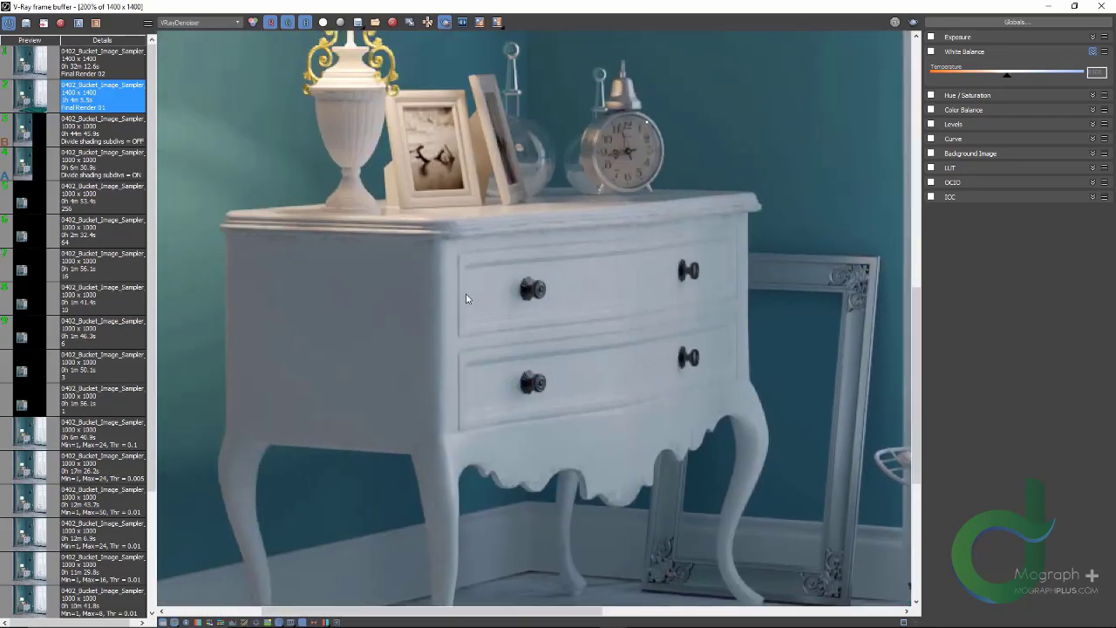
{"action": "scroll", "coordinate": [498, 259], "scroll_direction": "down", "scroll_amount": 5}
{"action": "scroll", "coordinate": [686, 235], "scroll_direction": "up", "scroll_amount": 3}
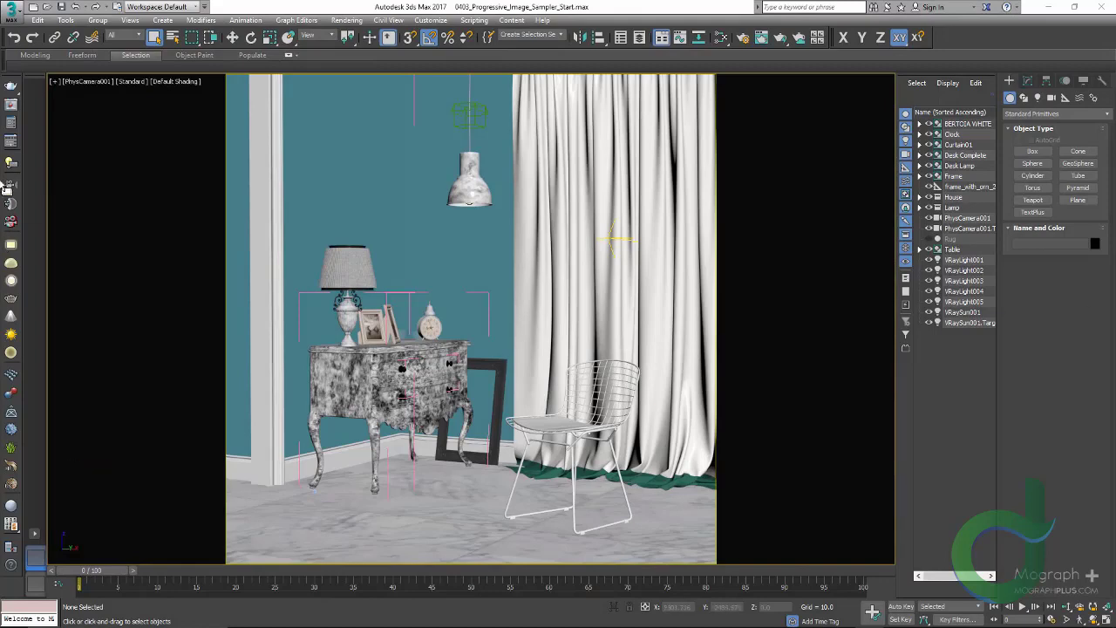
- Open Render Setup for the 0403_Progressive_Image_Sampler_Start.max scene and choose Progressive as the image sampler type
{"action": "left_click", "coordinate": [10, 123]}
{"action": "key", "text": "F10"}
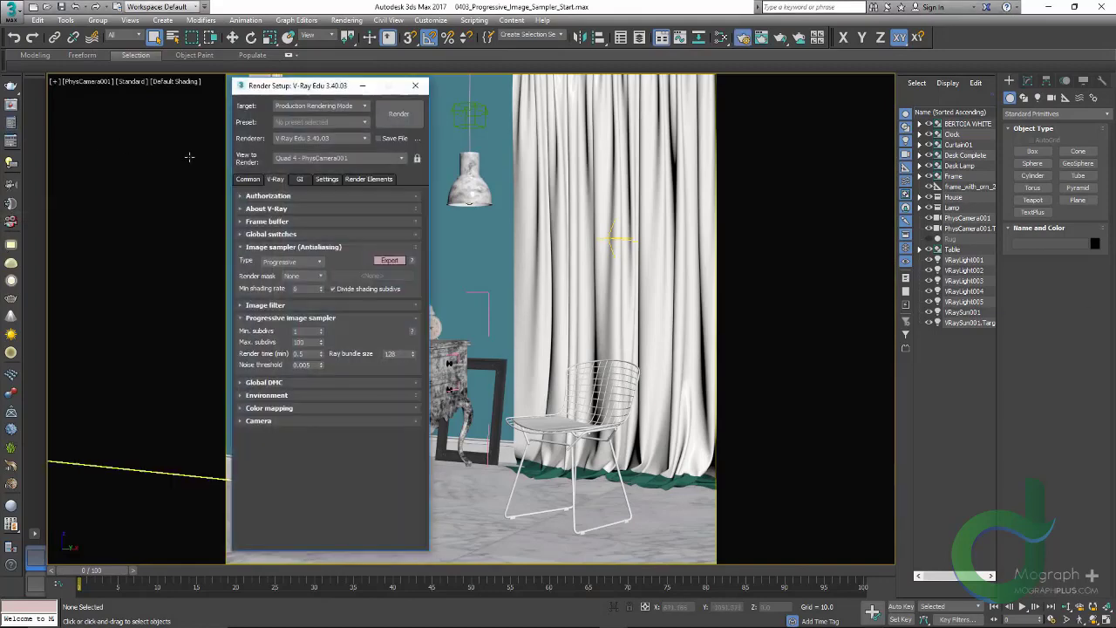
{"action": "left_click", "coordinate": [292, 261]}
{"action": "left_click", "coordinate": [288, 280]}
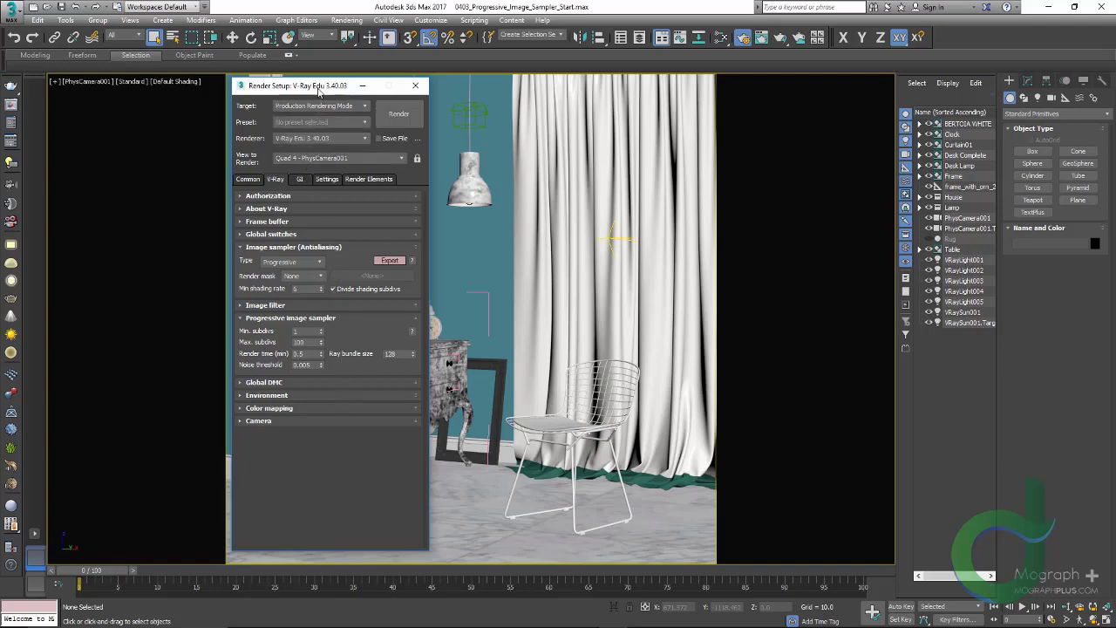
{"action": "left_click_drag", "start_coordinate": [319, 91], "coordinate": [266, 98]}
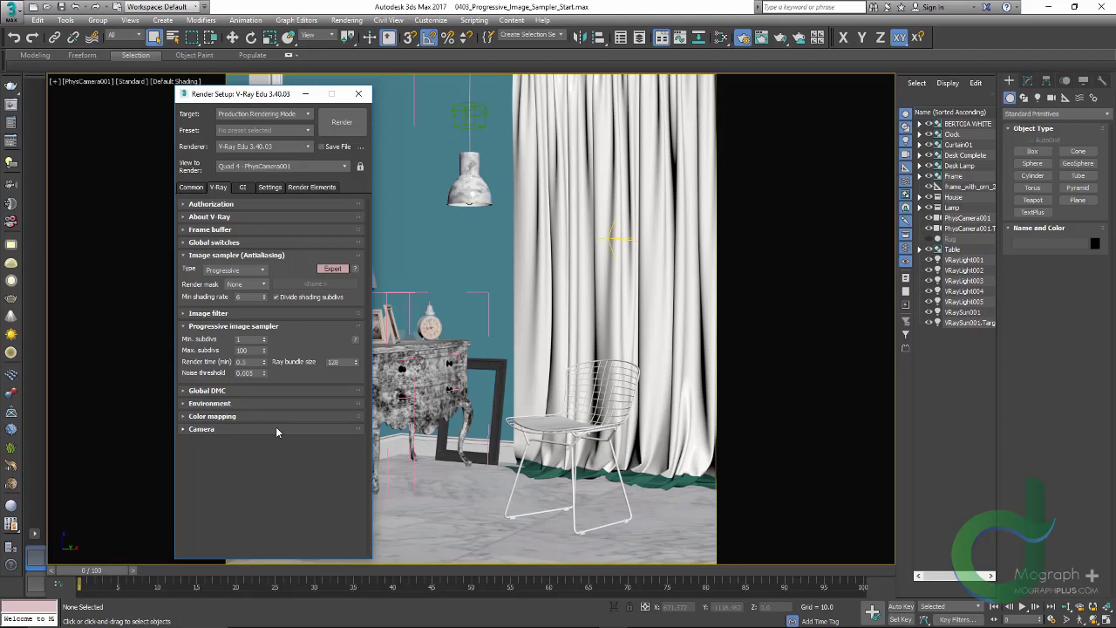
- Review the primary and secondary GI engine options and go back to the progressive image sampler settings
{"action": "left_click", "coordinate": [243, 186]}
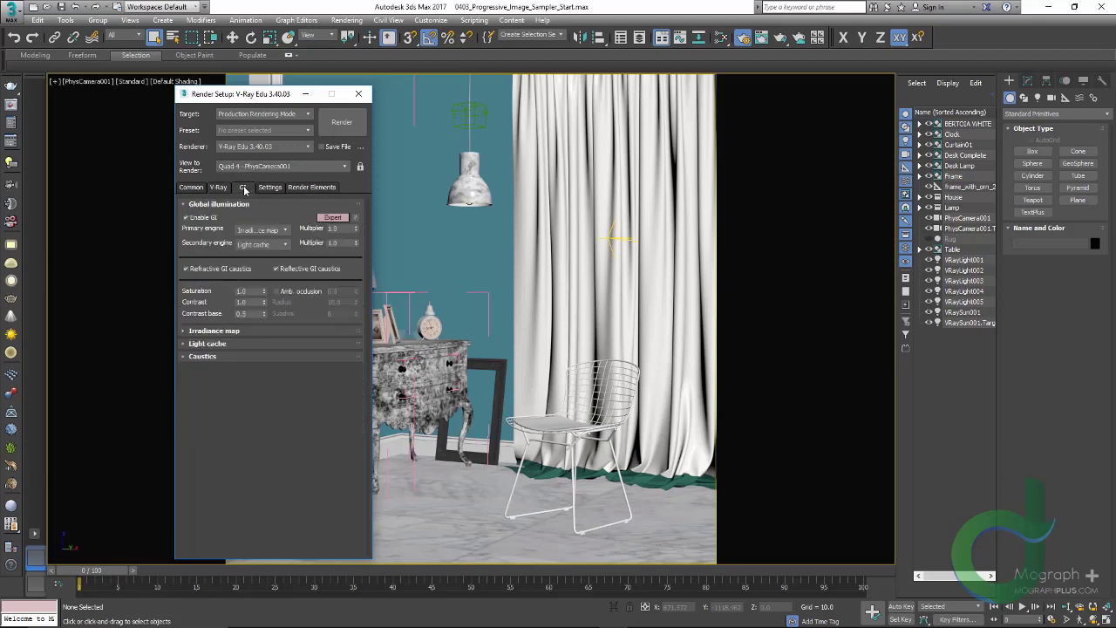
{"action": "left_click", "coordinate": [256, 231]}
{"action": "left_click", "coordinate": [256, 232]}
{"action": "left_click", "coordinate": [266, 245]}
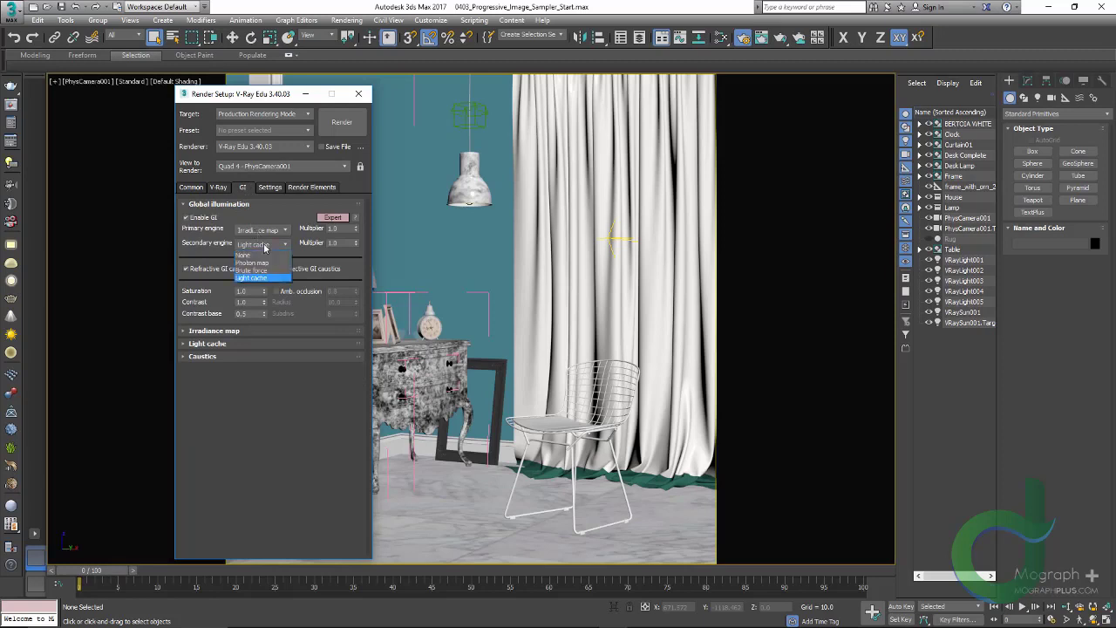
{"action": "left_click", "coordinate": [265, 247]}
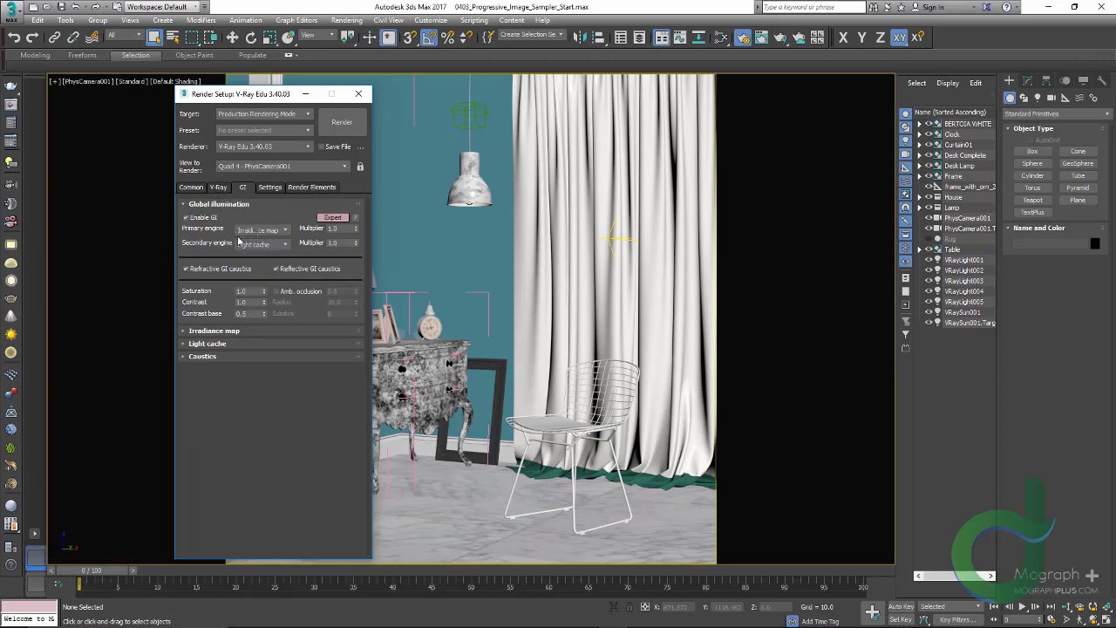
{"action": "left_click", "coordinate": [218, 187]}
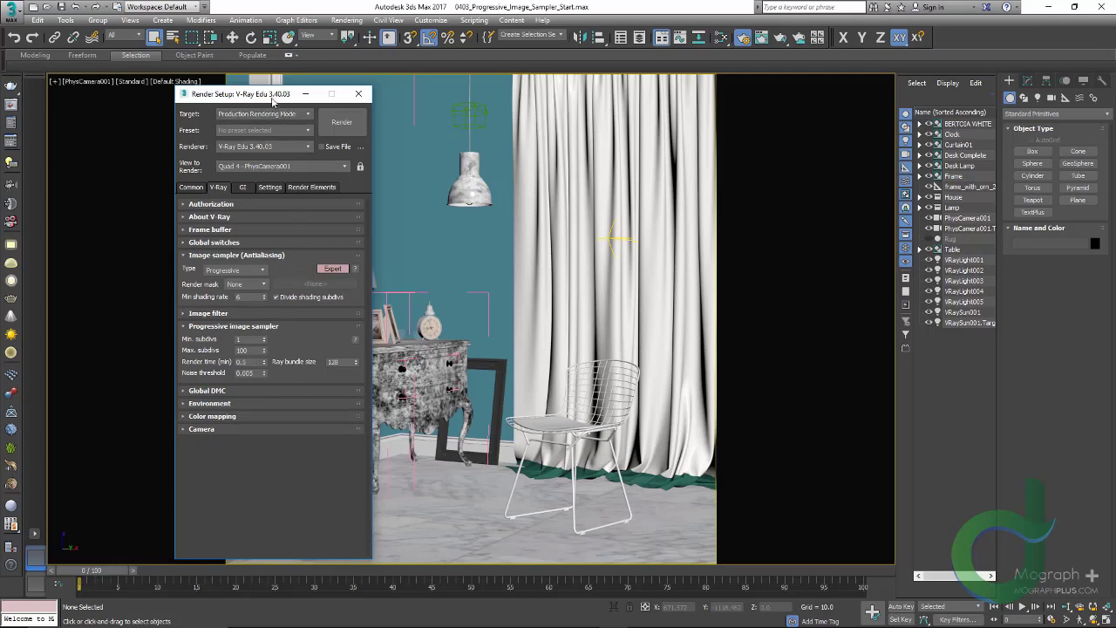
{"action": "left_click_drag", "start_coordinate": [260, 94], "coordinate": [300, 77]}
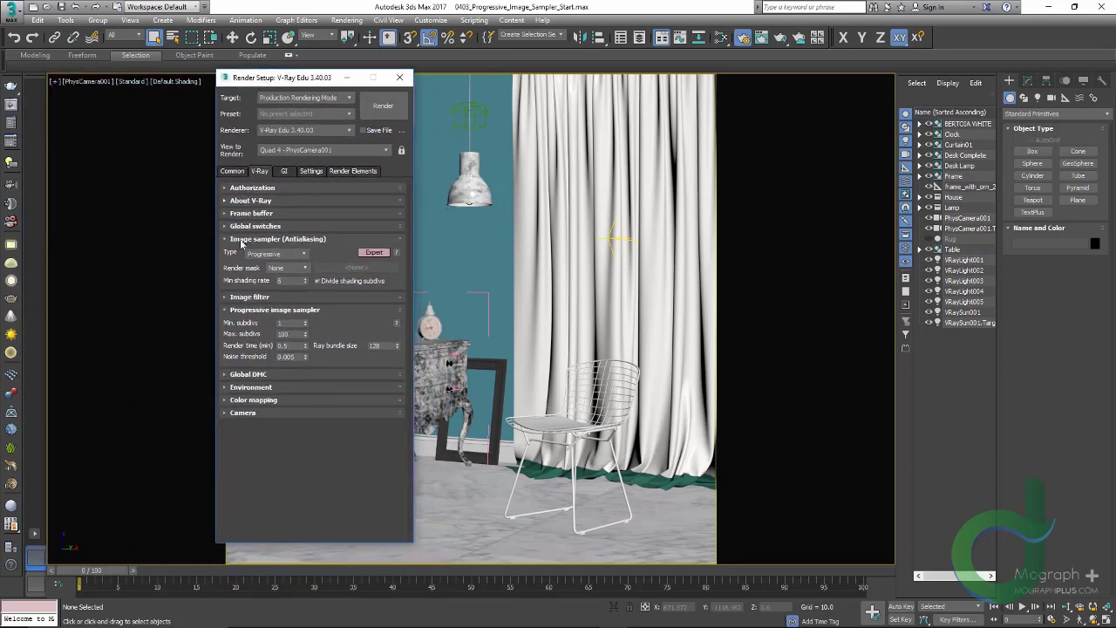
- Check the available image sampler types against the GI engines chosen for primary and secondary bounces
{"action": "left_click", "coordinate": [276, 254]}
{"action": "left_click", "coordinate": [276, 257]}
{"action": "left_click", "coordinate": [283, 172]}
{"action": "left_click", "coordinate": [290, 214]}
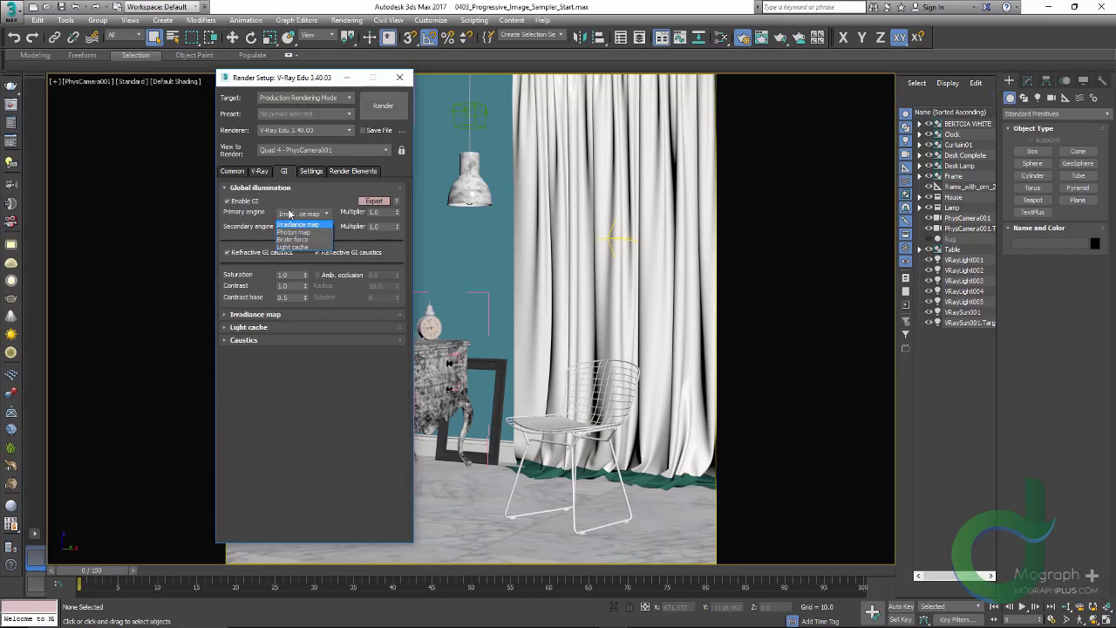
{"action": "left_click", "coordinate": [291, 215]}
{"action": "left_click", "coordinate": [300, 228]}
{"action": "left_click", "coordinate": [300, 229]}
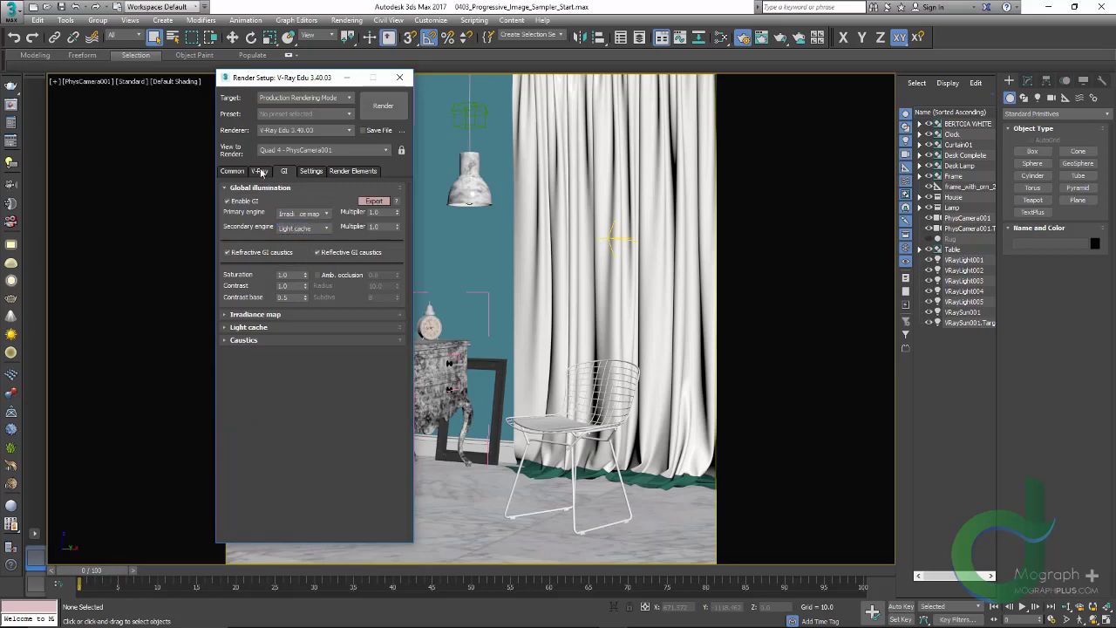
{"action": "left_click", "coordinate": [260, 172]}
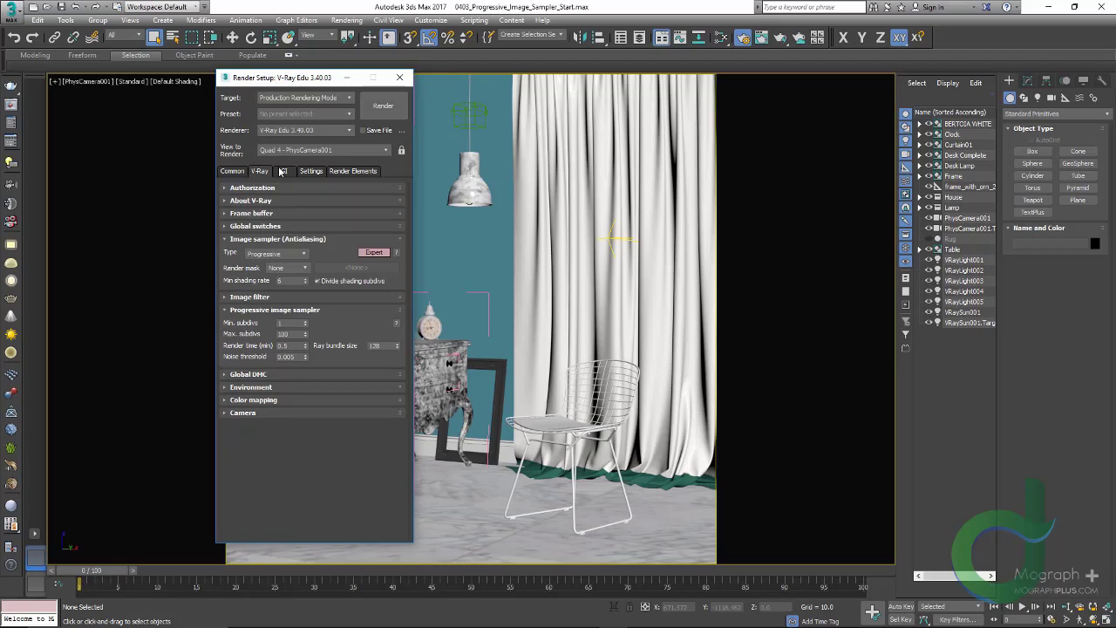
- Set both the primary and secondary GI engines to Brute force and expand the Brute force GI settings
{"action": "left_click", "coordinate": [281, 172]}
{"action": "left_click", "coordinate": [287, 214]}
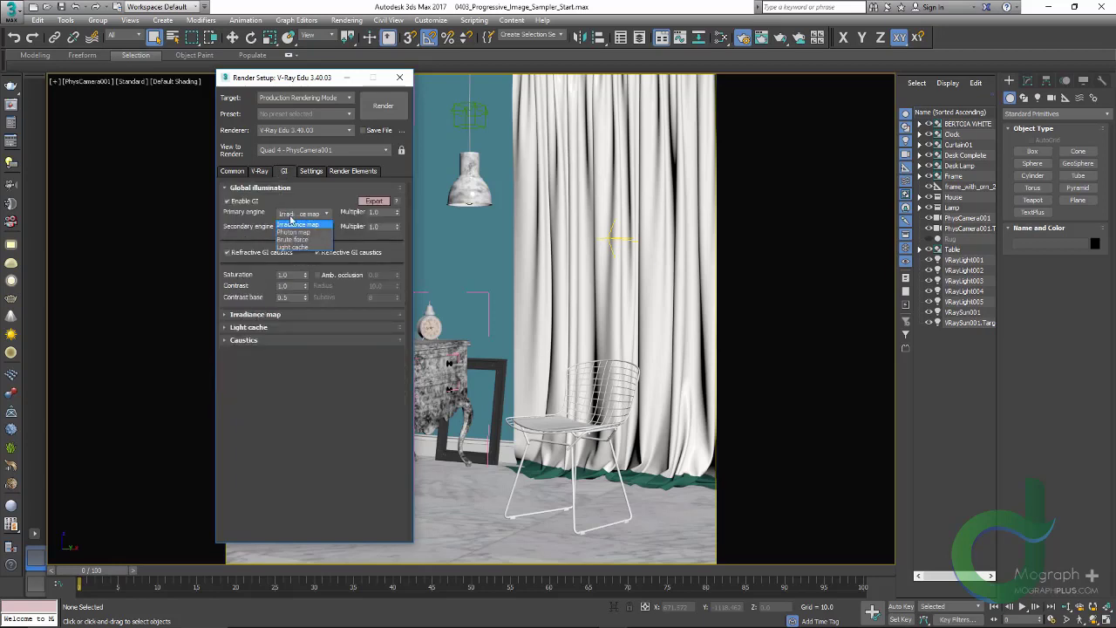
{"action": "left_click", "coordinate": [305, 240]}
{"action": "left_click", "coordinate": [303, 229]}
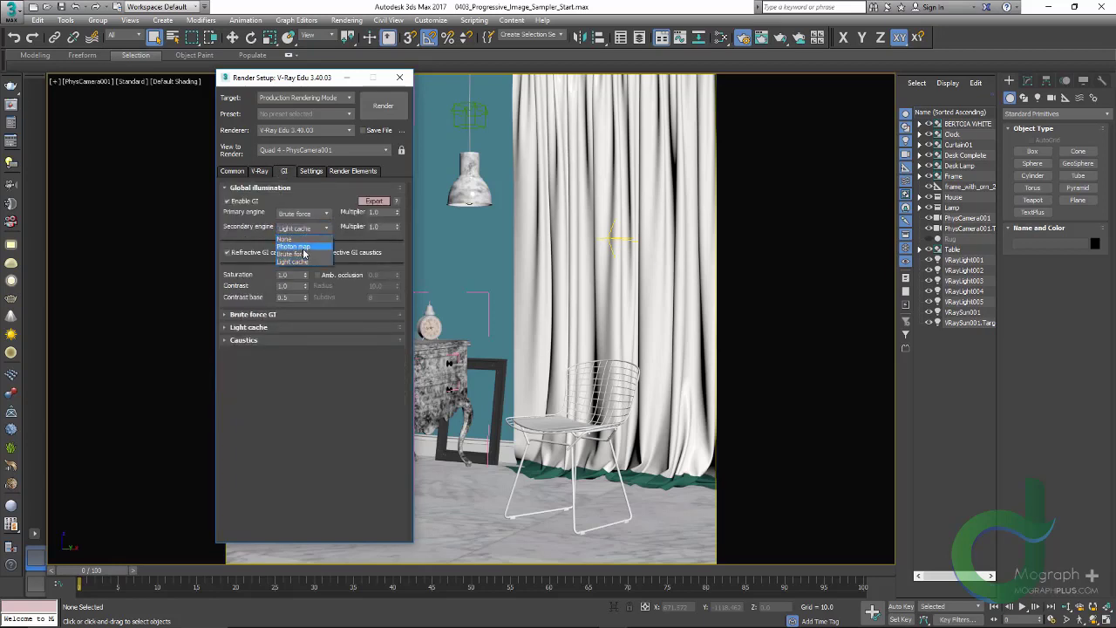
{"action": "left_click", "coordinate": [304, 253]}
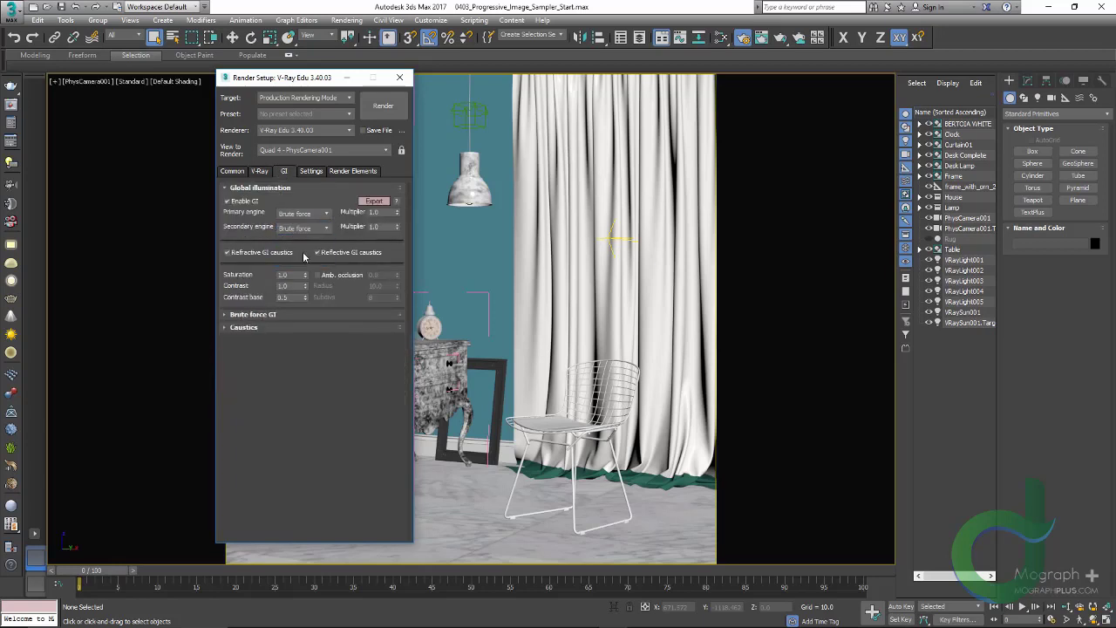
{"action": "left_click", "coordinate": [275, 316]}
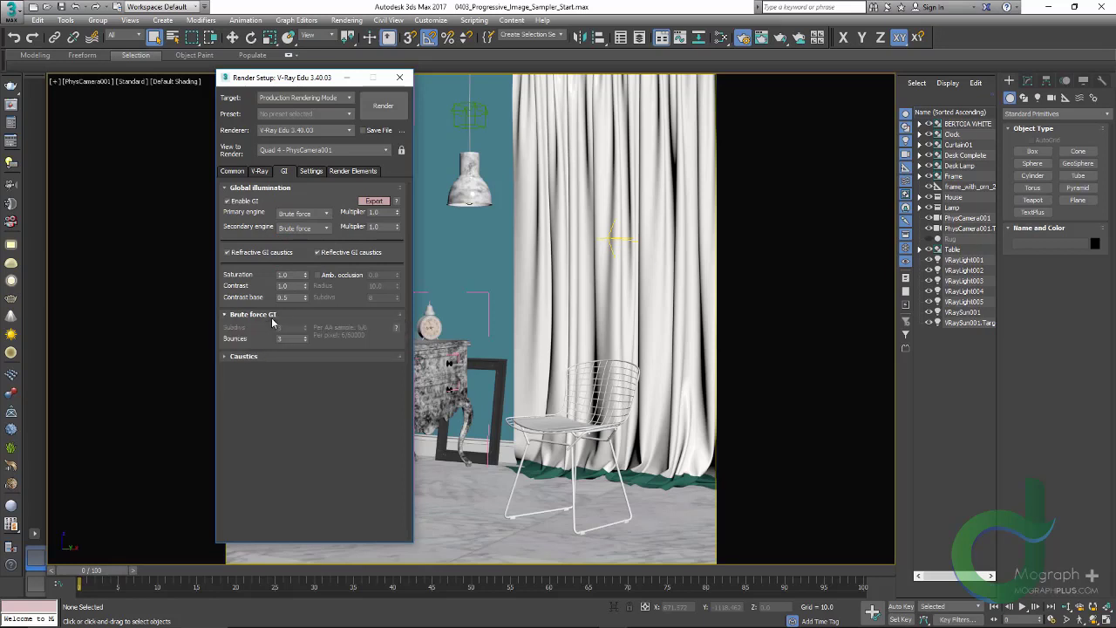
- Set the secondary GI engine to Light cache and the primary GI engine to Irradiance map
{"action": "left_click", "coordinate": [327, 229]}
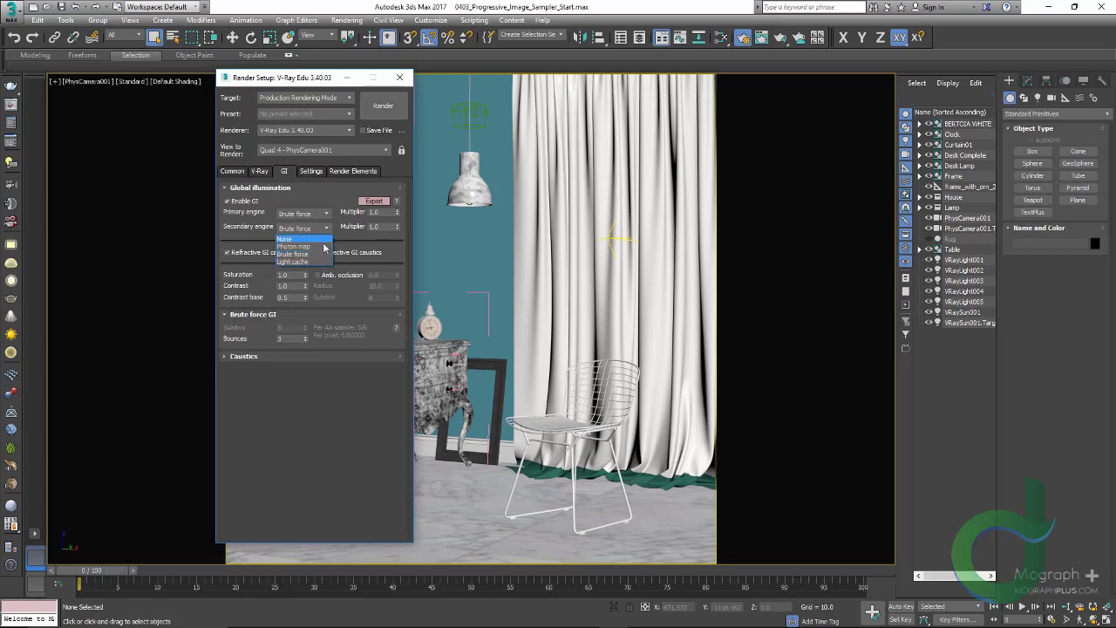
{"action": "left_click", "coordinate": [297, 261]}
{"action": "left_click", "coordinate": [308, 215]}
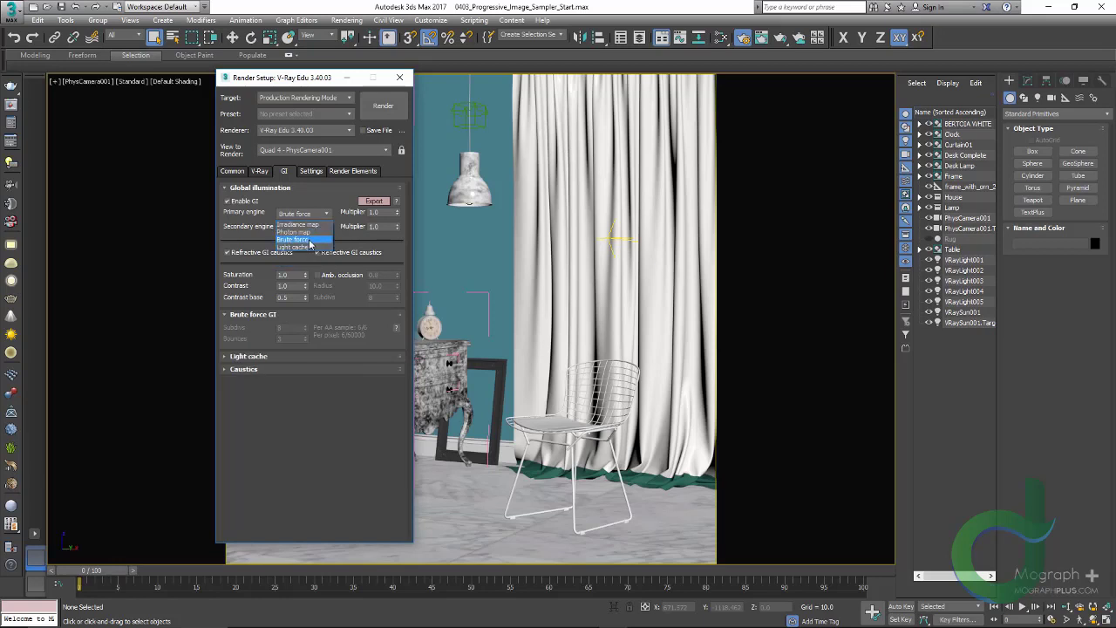
{"action": "left_click", "coordinate": [295, 224]}
- Set the progressive image sampler's render time to 0.5 minutes
{"action": "left_click", "coordinate": [263, 175]}
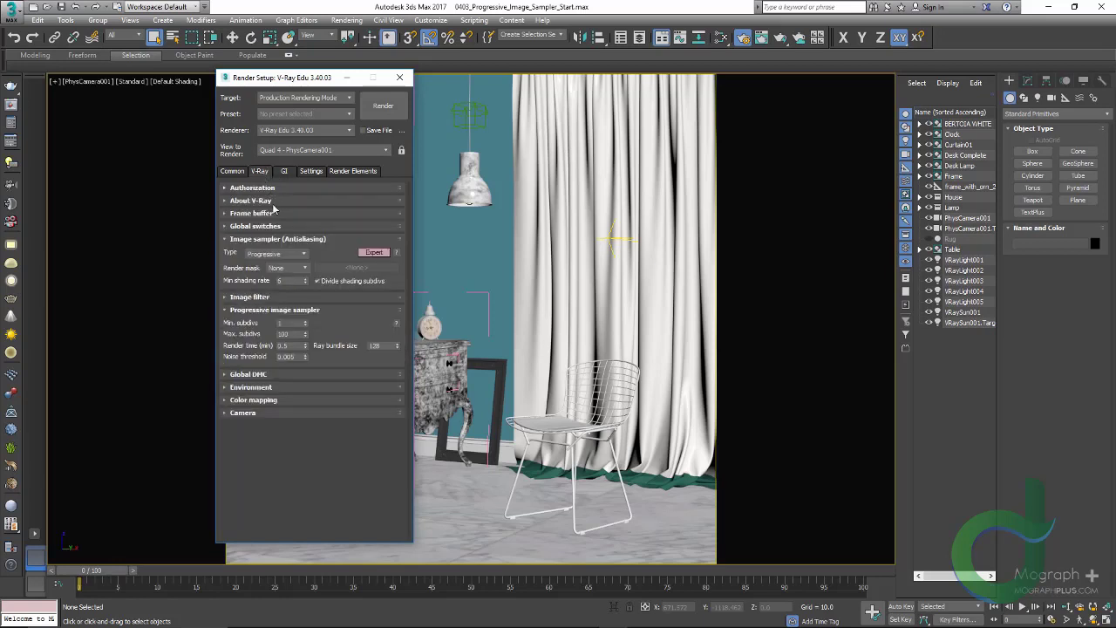
{"action": "double_click", "coordinate": [295, 345]}
{"action": "key", "text": "Return"}
{"action": "double_click", "coordinate": [295, 345]}
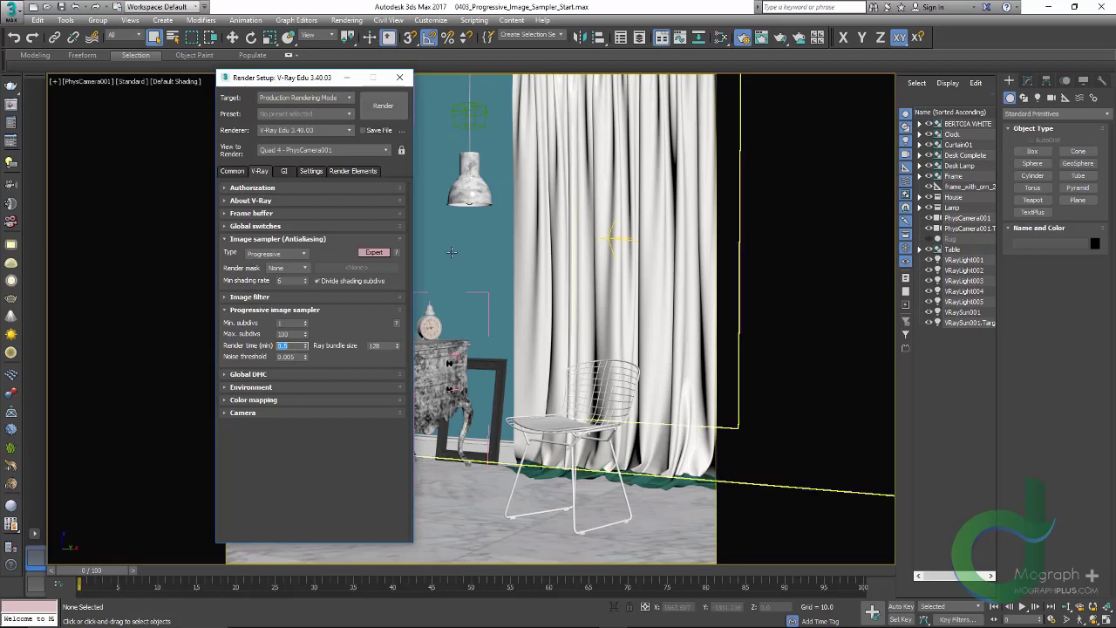
- Set the irradiance map's current preset to Low and open its Subdivs and Interp. samples values for editing
{"action": "left_click", "coordinate": [284, 171]}
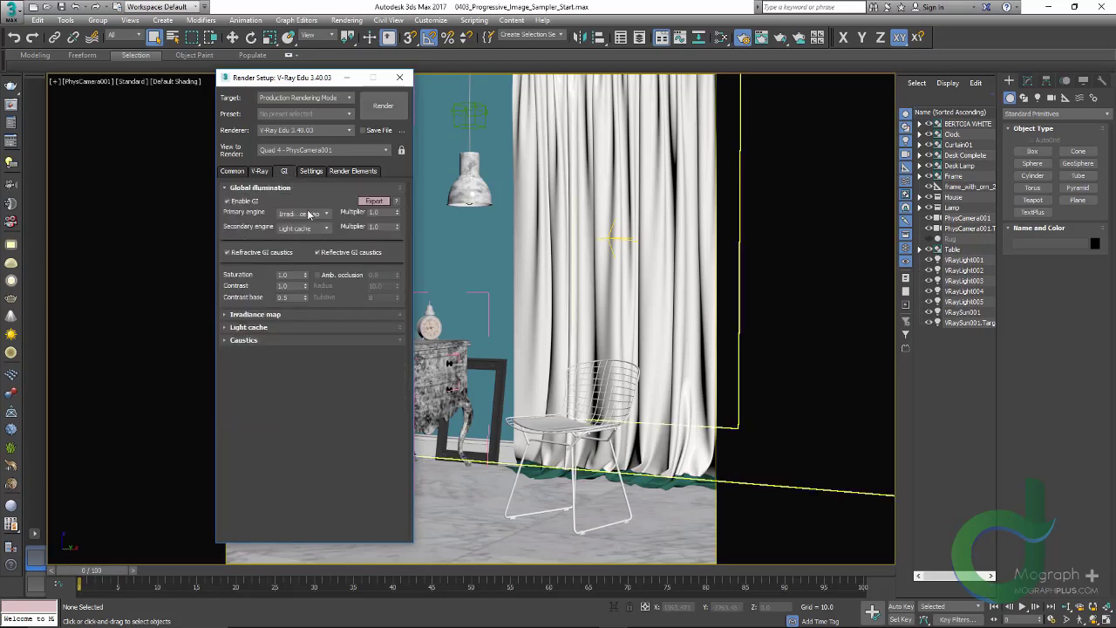
{"action": "left_click", "coordinate": [311, 213]}
{"action": "left_click", "coordinate": [305, 229]}
{"action": "left_click", "coordinate": [292, 187]}
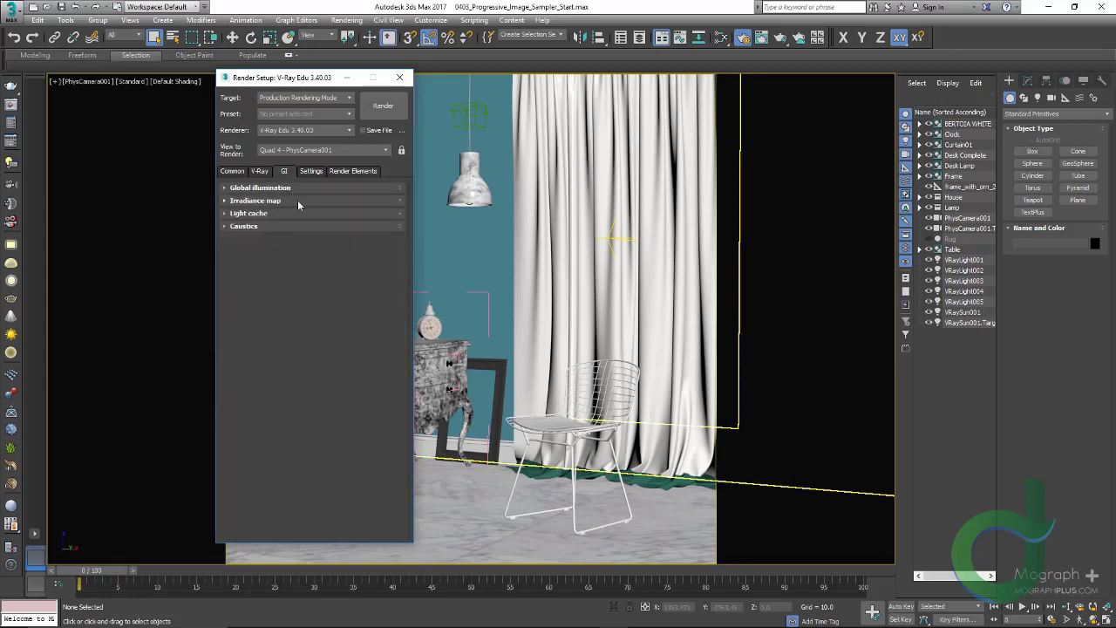
{"action": "left_click", "coordinate": [298, 201]}
{"action": "left_click", "coordinate": [307, 215]}
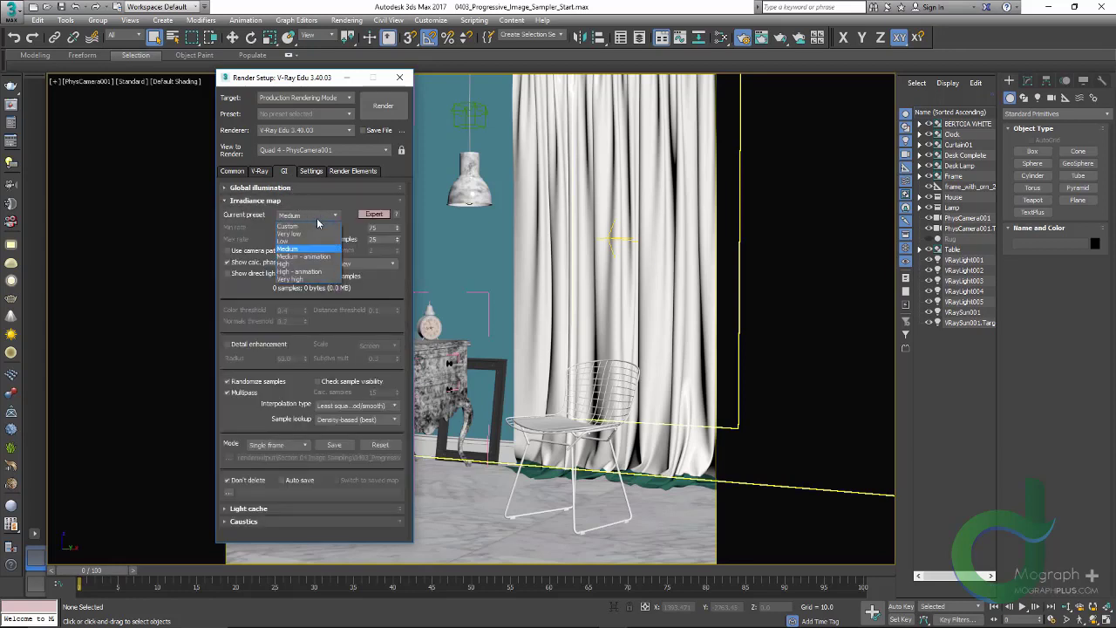
{"action": "left_click", "coordinate": [300, 237]}
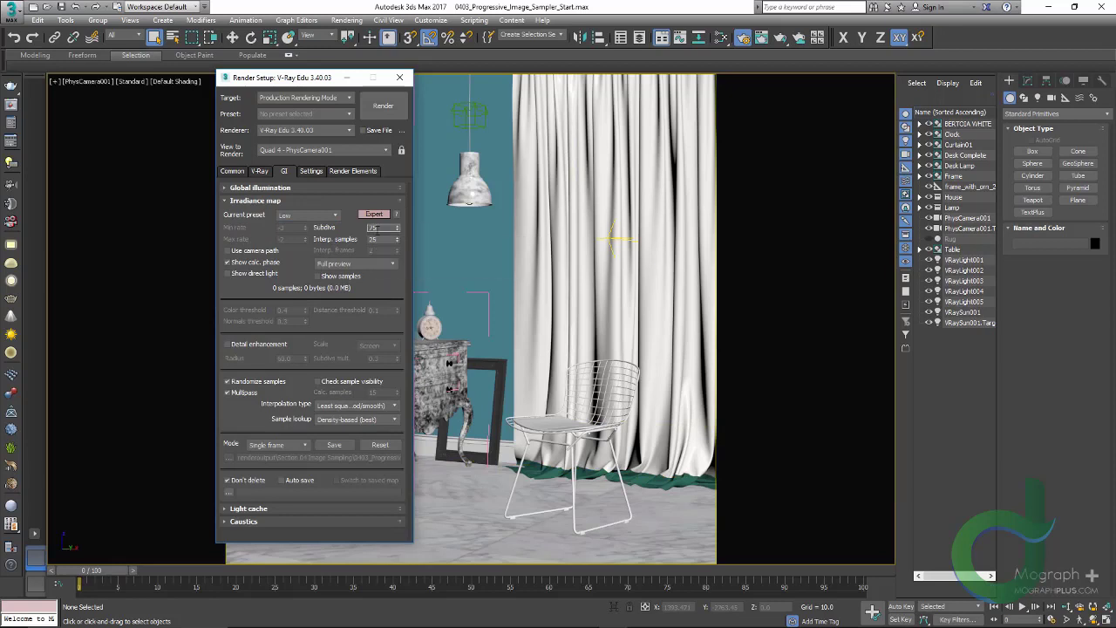
{"action": "double_click", "coordinate": [375, 228]}
{"action": "double_click", "coordinate": [375, 239]}
- Expand the Light cache settings and enter a new Subdivs value
{"action": "left_click", "coordinate": [254, 202]}
{"action": "left_click", "coordinate": [259, 214]}
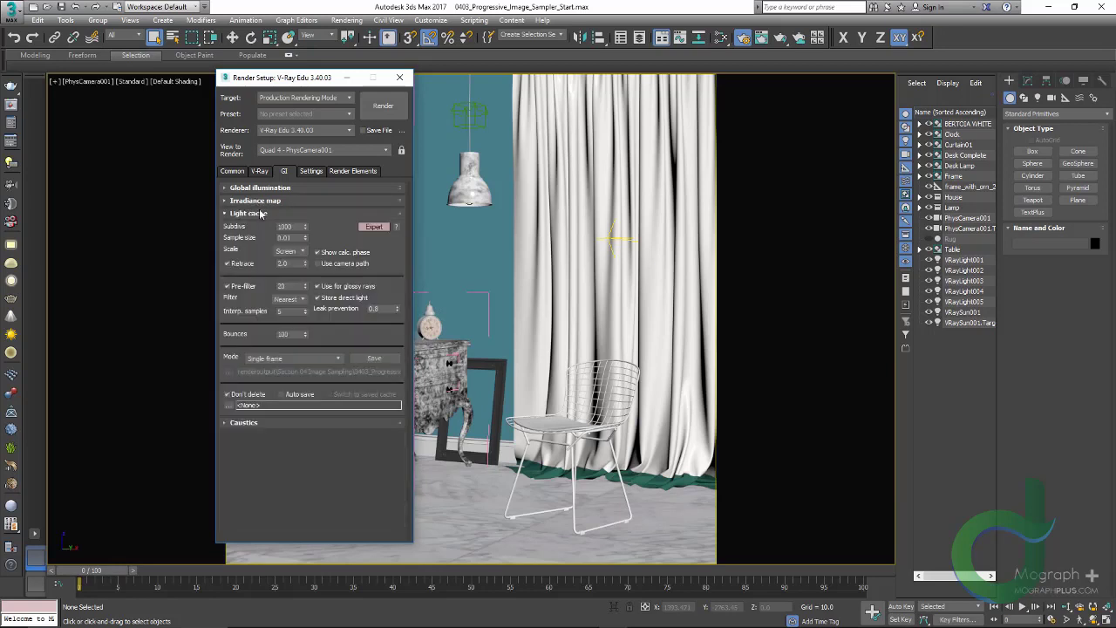
{"action": "double_click", "coordinate": [291, 226]}
{"action": "type", "text": "5"}
{"action": "left_click", "coordinate": [304, 213]}
- Render the PhysCamera001 view with the progressive image sampler
{"action": "left_click", "coordinate": [261, 171]}
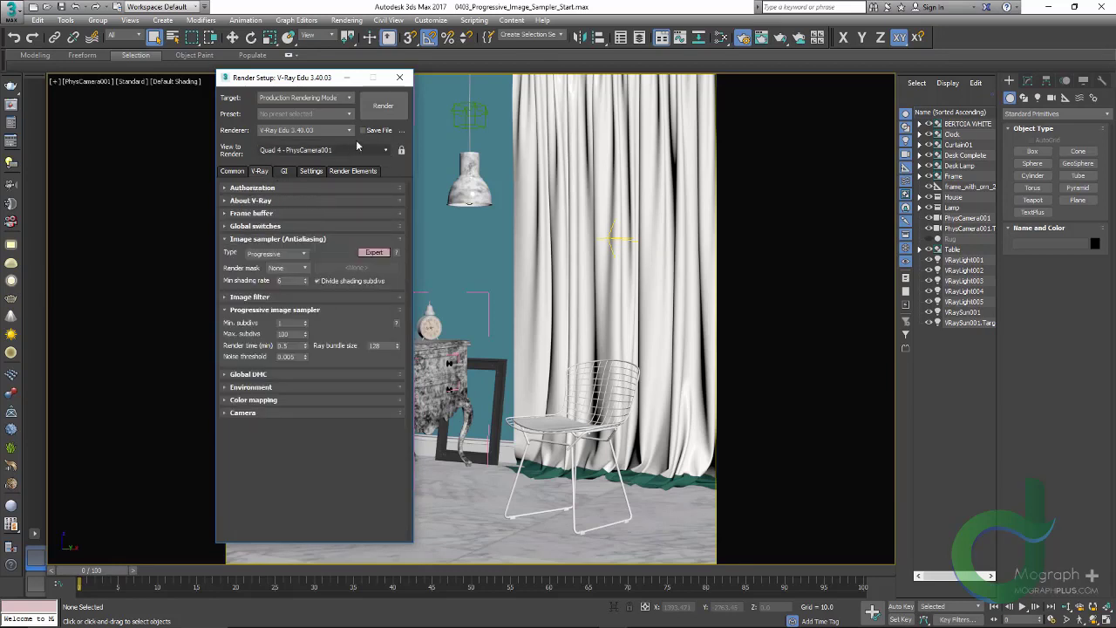
{"action": "left_click", "coordinate": [383, 111]}
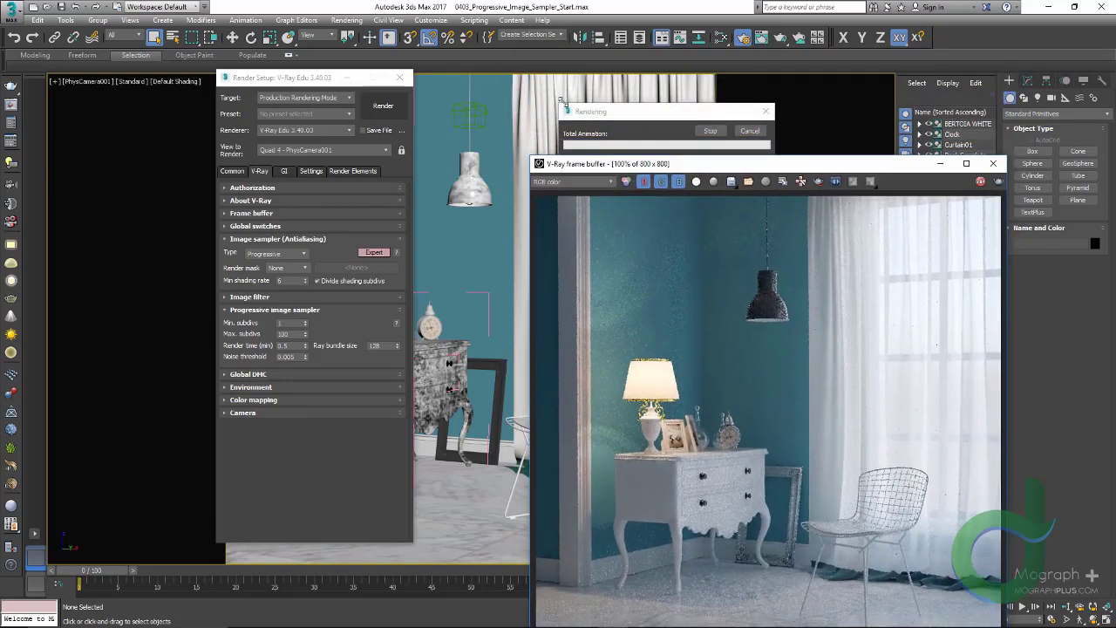
- Set the irradiance map's current preset to Medium, with Subdivs at 75 and Interp. samples at 25
{"action": "left_click_drag", "start_coordinate": [651, 172], "coordinate": [193, 54]}
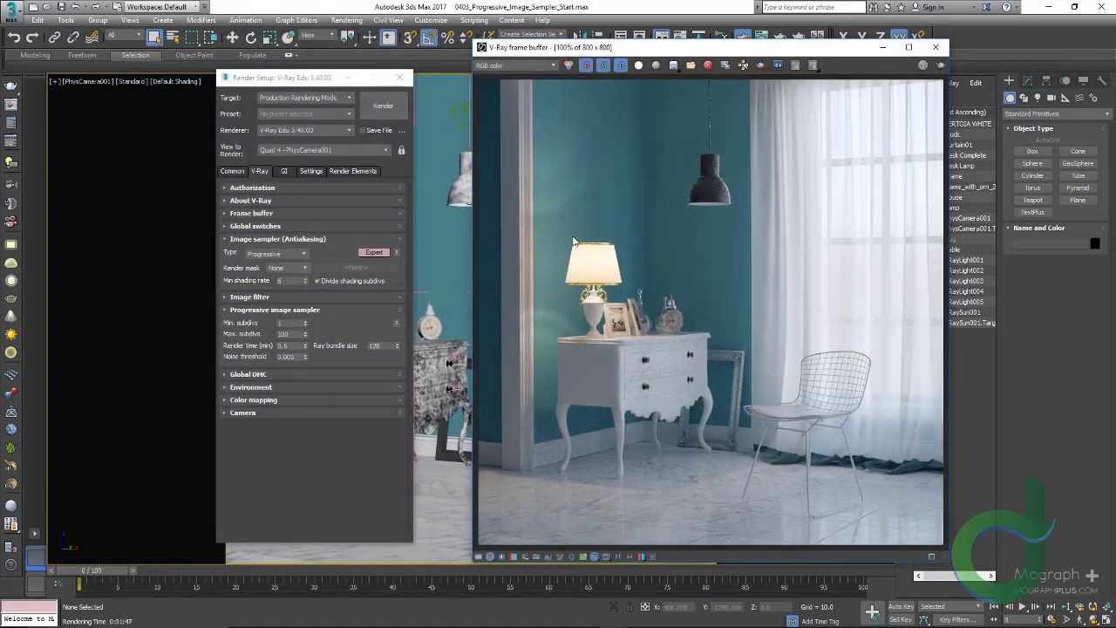
{"action": "left_click", "coordinate": [283, 171]}
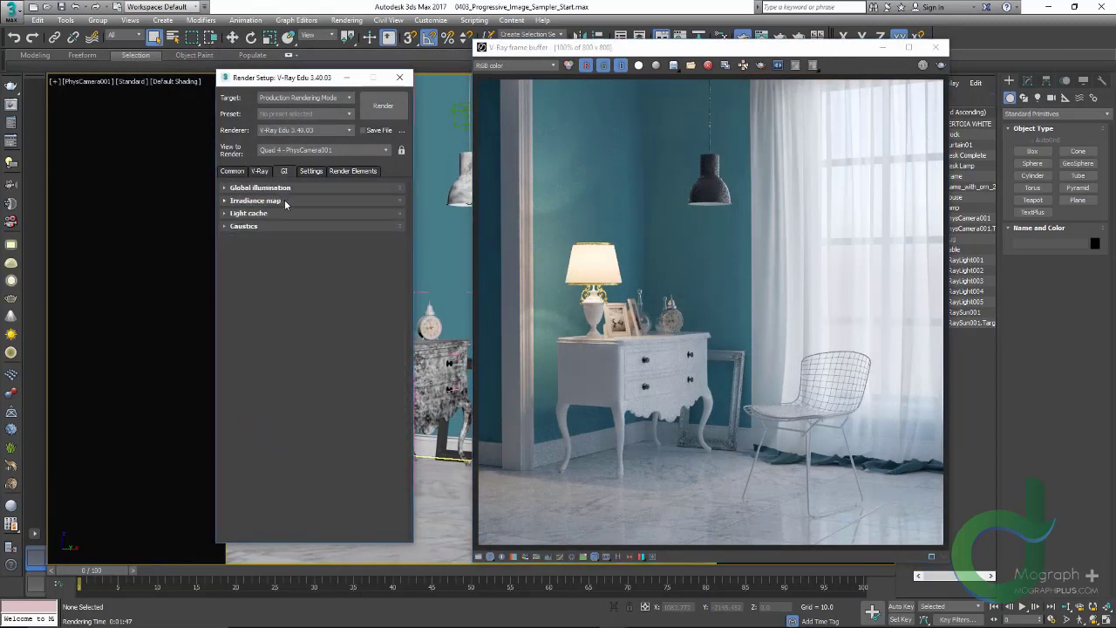
{"action": "left_click", "coordinate": [285, 201]}
{"action": "left_click", "coordinate": [300, 215]}
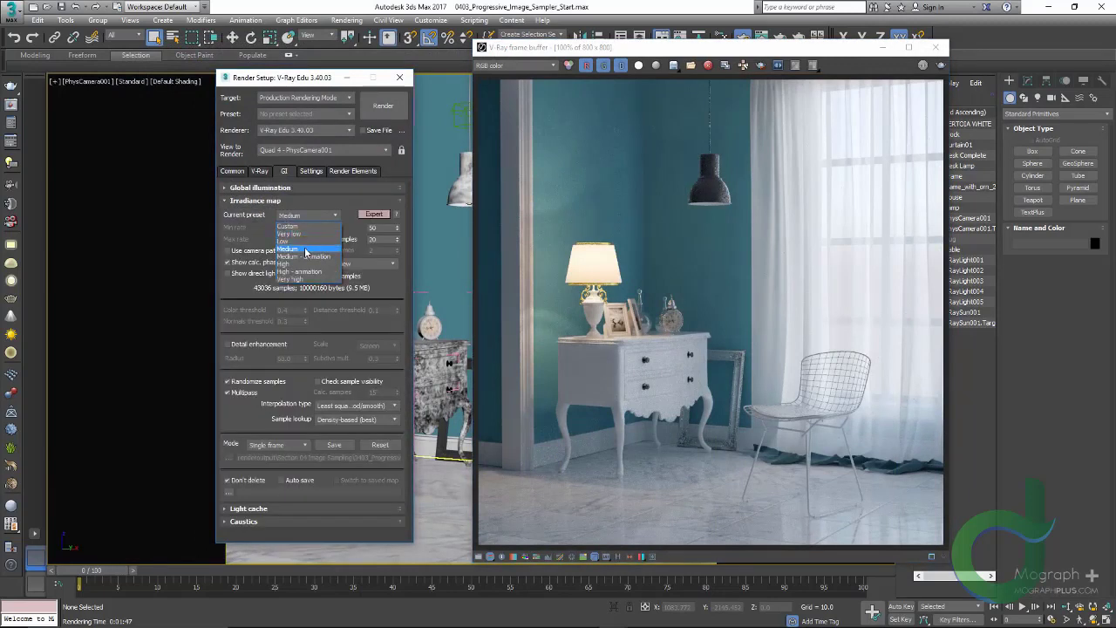
{"action": "left_click", "coordinate": [305, 249]}
{"action": "double_click", "coordinate": [373, 228]}
{"action": "type", "text": "75"}
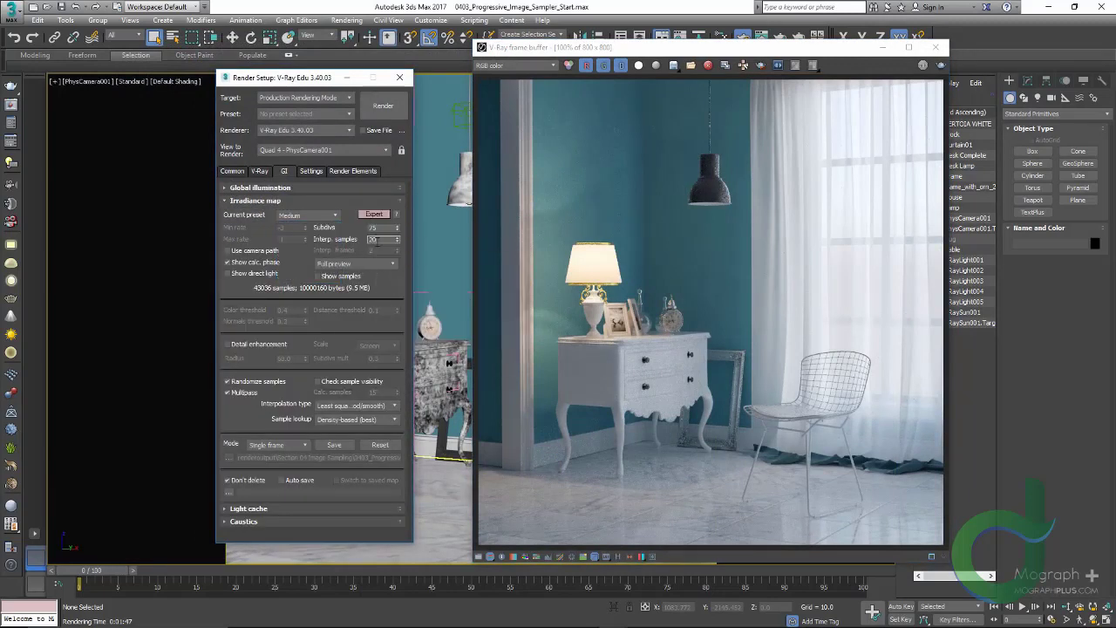
{"action": "double_click", "coordinate": [373, 239]}
{"action": "type", "text": "25"}
{"action": "key", "text": "Return"}
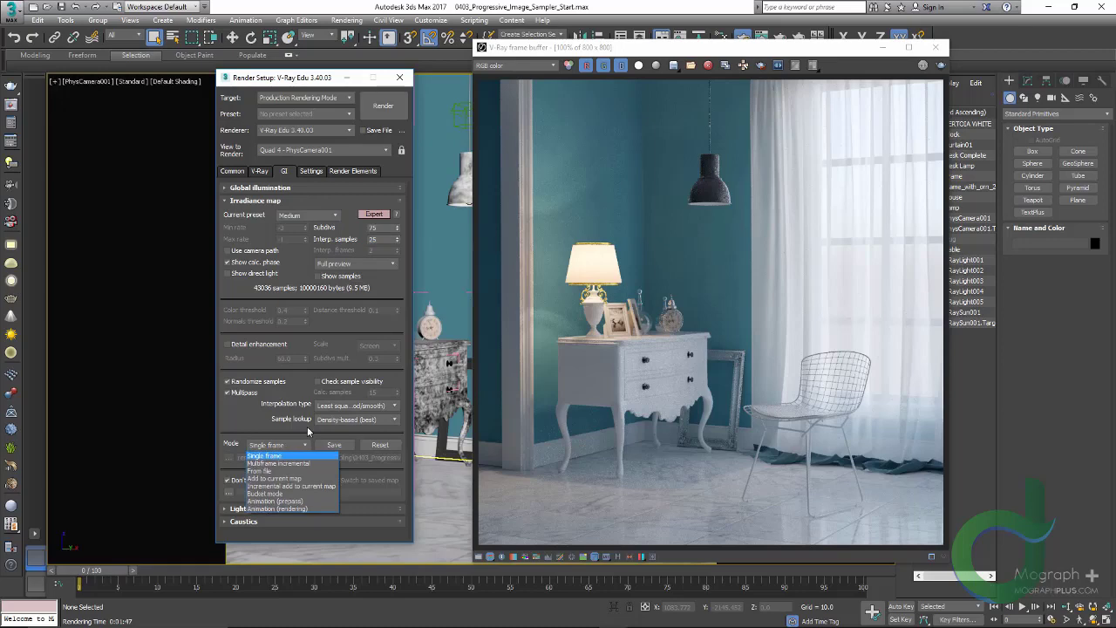
- Set the irradiance map's mode to From file and load IRmap.vrmap from the 0403_Progressive_Image_Sampler folder
{"action": "left_click", "coordinate": [298, 471]}
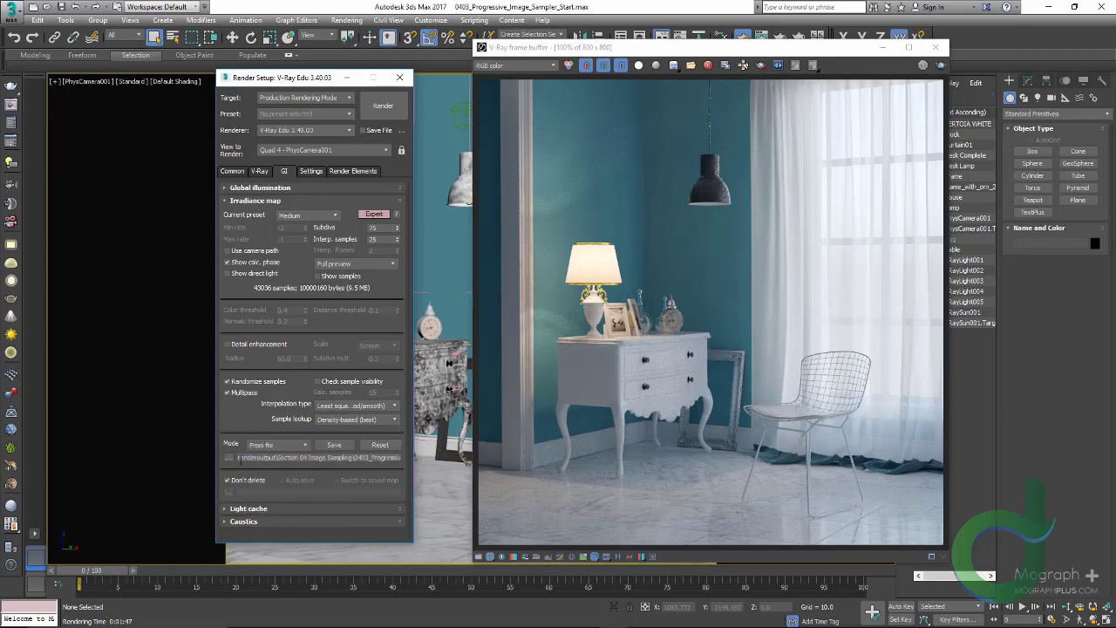
{"action": "left_click", "coordinate": [229, 458]}
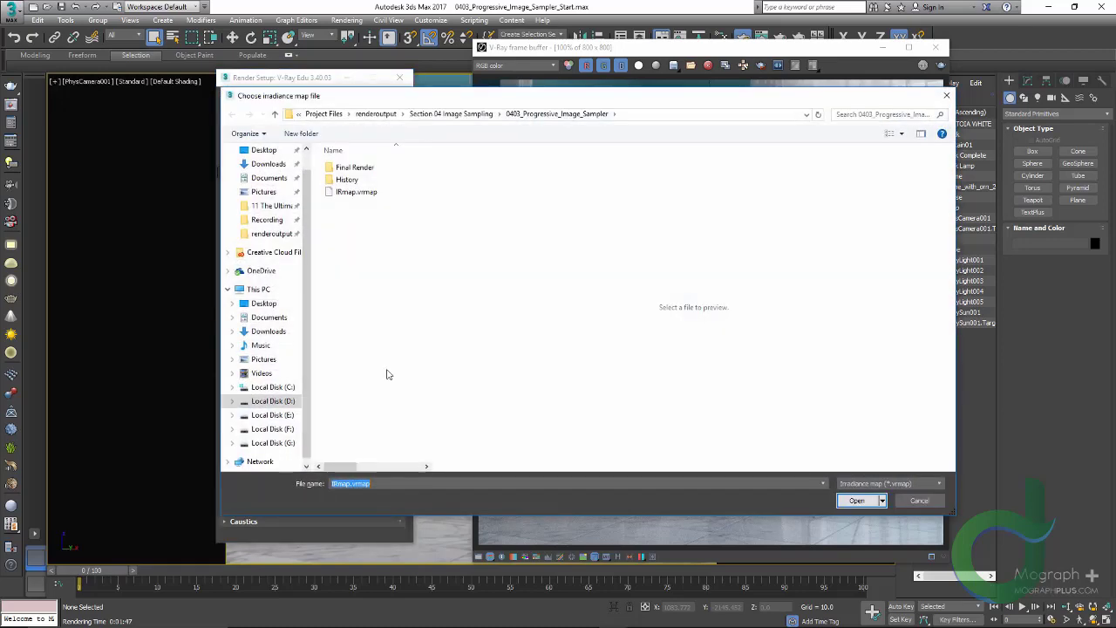
{"action": "left_click", "coordinate": [357, 193]}
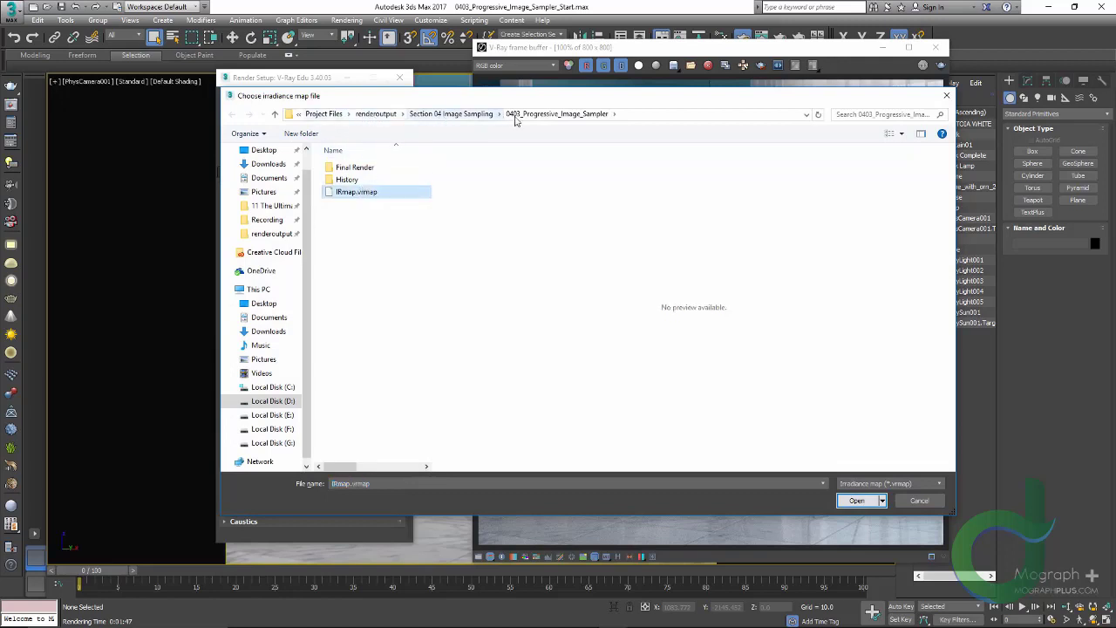
{"action": "double_click", "coordinate": [359, 193]}
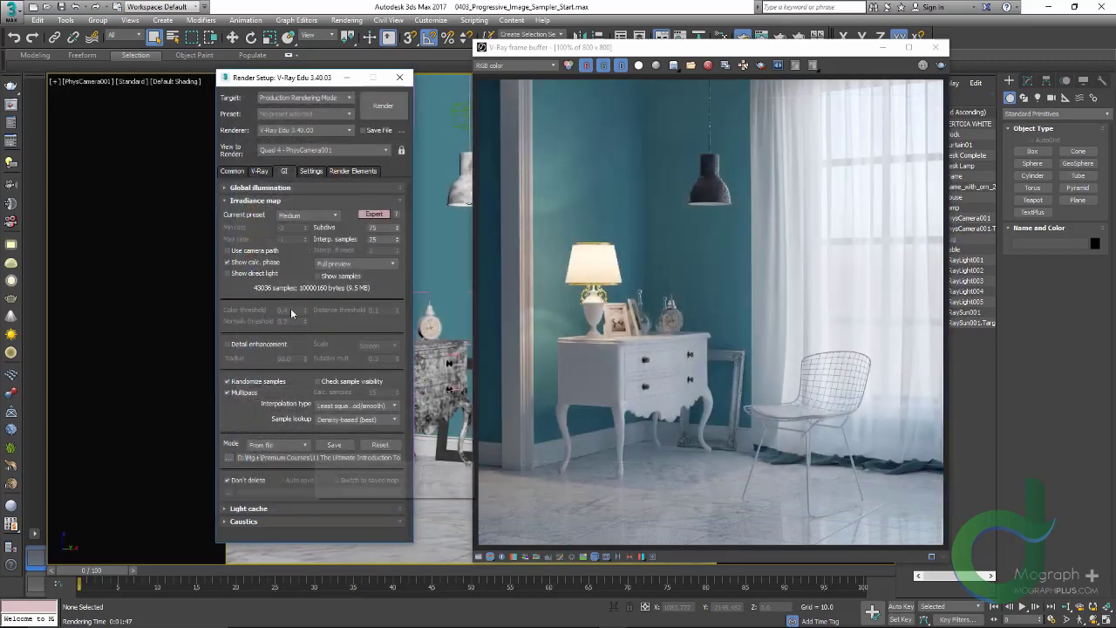
{"action": "left_click", "coordinate": [250, 202]}
- Expand the Light cache settings and set Subdivs to 1000
{"action": "left_click", "coordinate": [253, 213]}
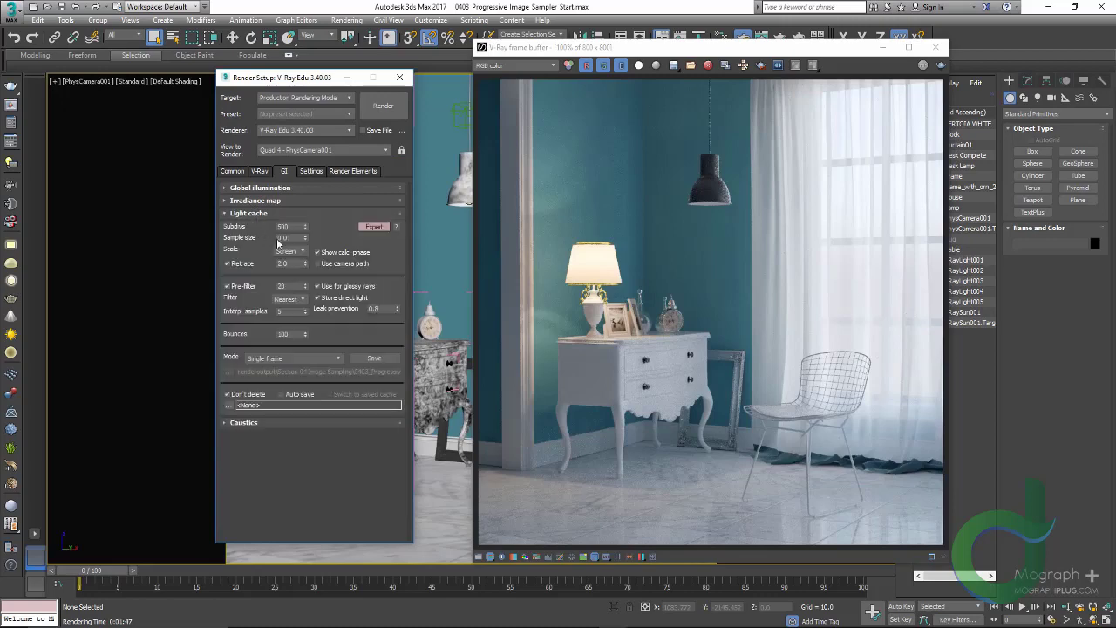
{"action": "double_click", "coordinate": [281, 227]}
{"action": "type", "text": "1000"}
- Set the light cache's mode to From file and load LCmap.vrlmap from the 0403_Progressive_Image_Sampler folder
{"action": "left_click", "coordinate": [251, 358]}
{"action": "left_click", "coordinate": [276, 386]}
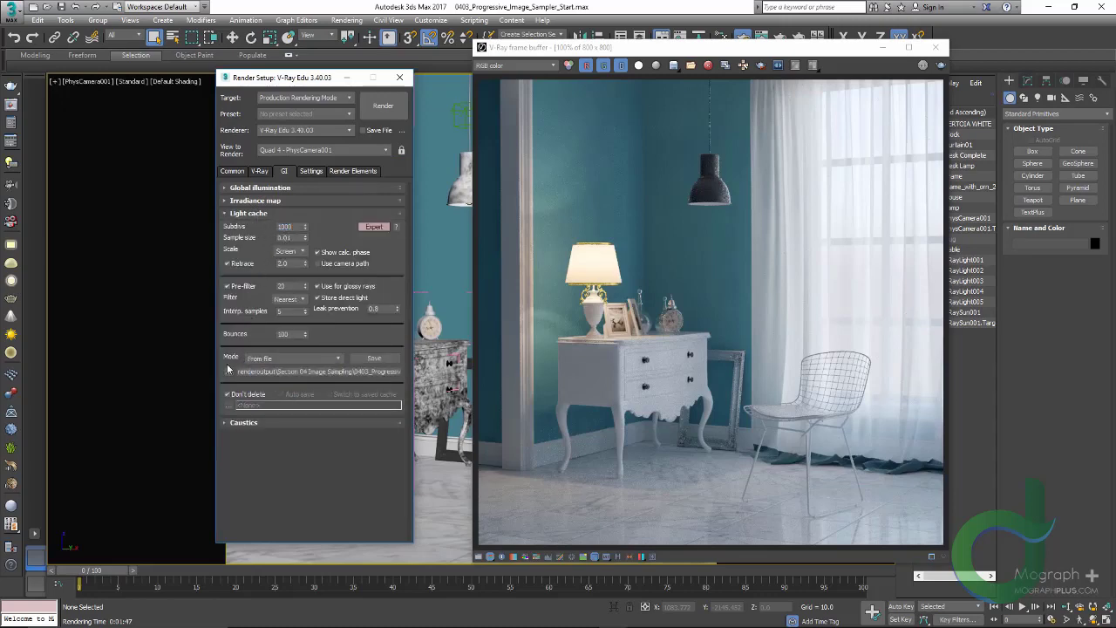
{"action": "left_click", "coordinate": [230, 371]}
{"action": "left_click", "coordinate": [366, 192]}
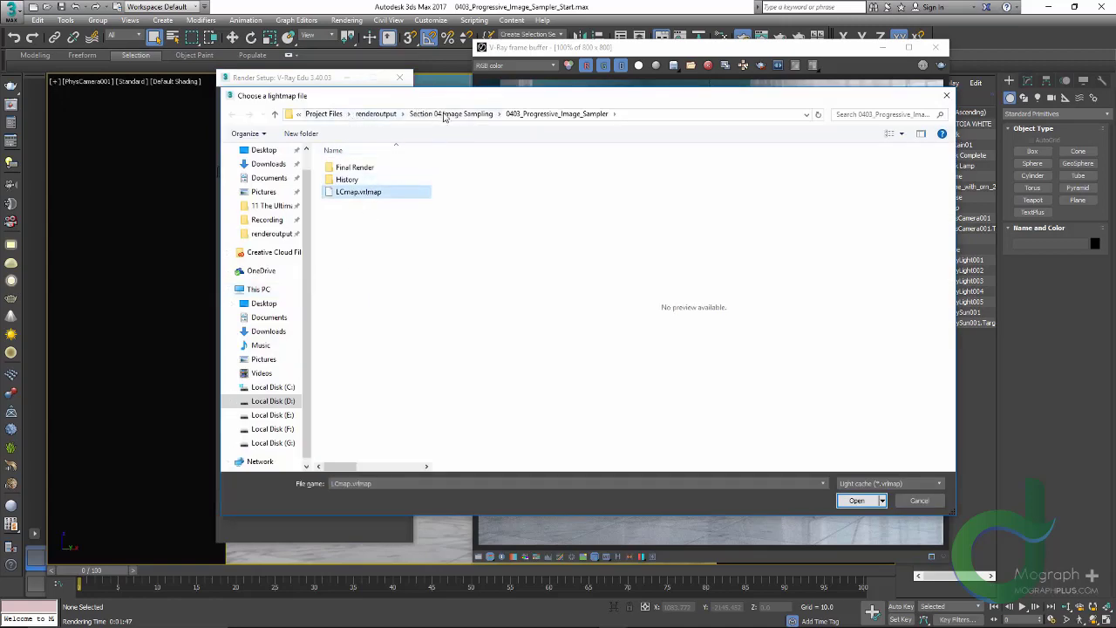
{"action": "double_click", "coordinate": [353, 192]}
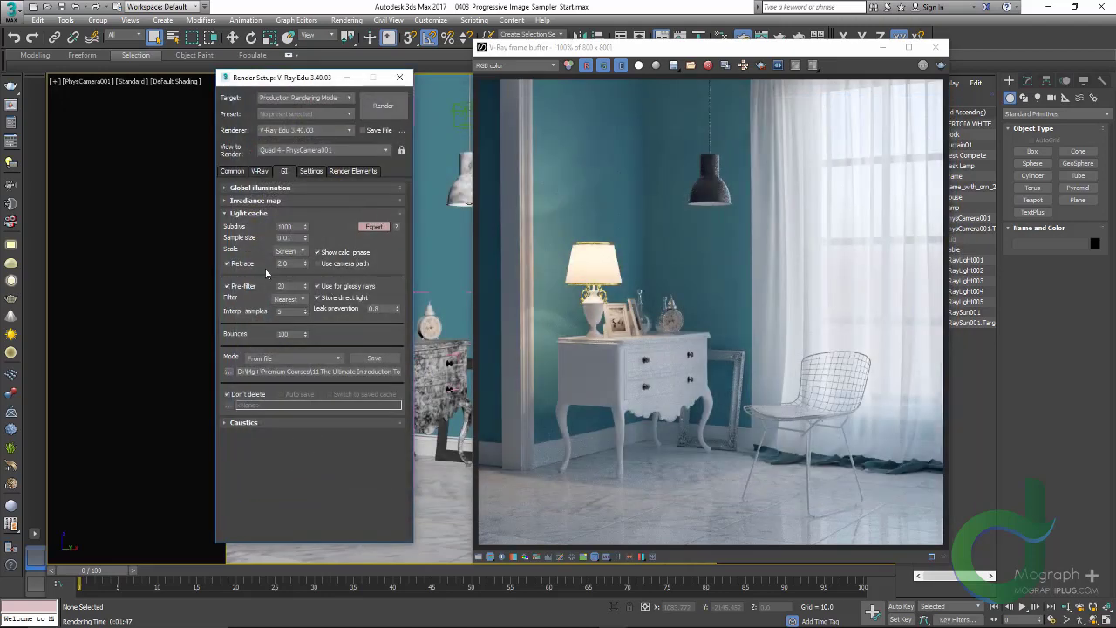
{"action": "left_click", "coordinate": [251, 214]}
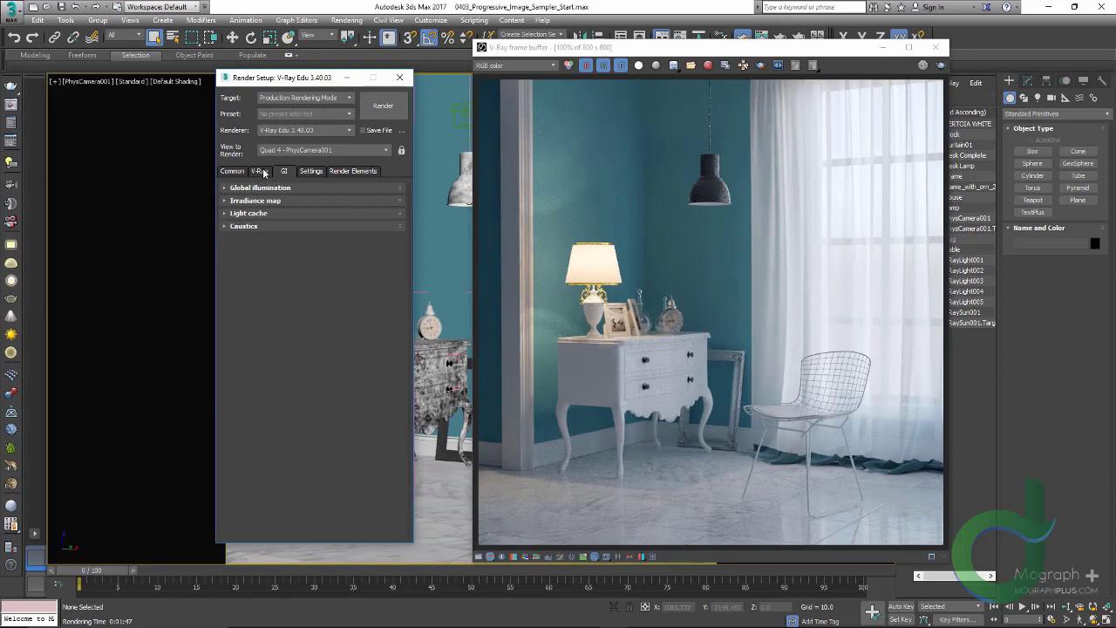
- Set the progressive image sampler's render time to 0.0 minutes and render the PhysCamera001 view
{"action": "left_click", "coordinate": [261, 170]}
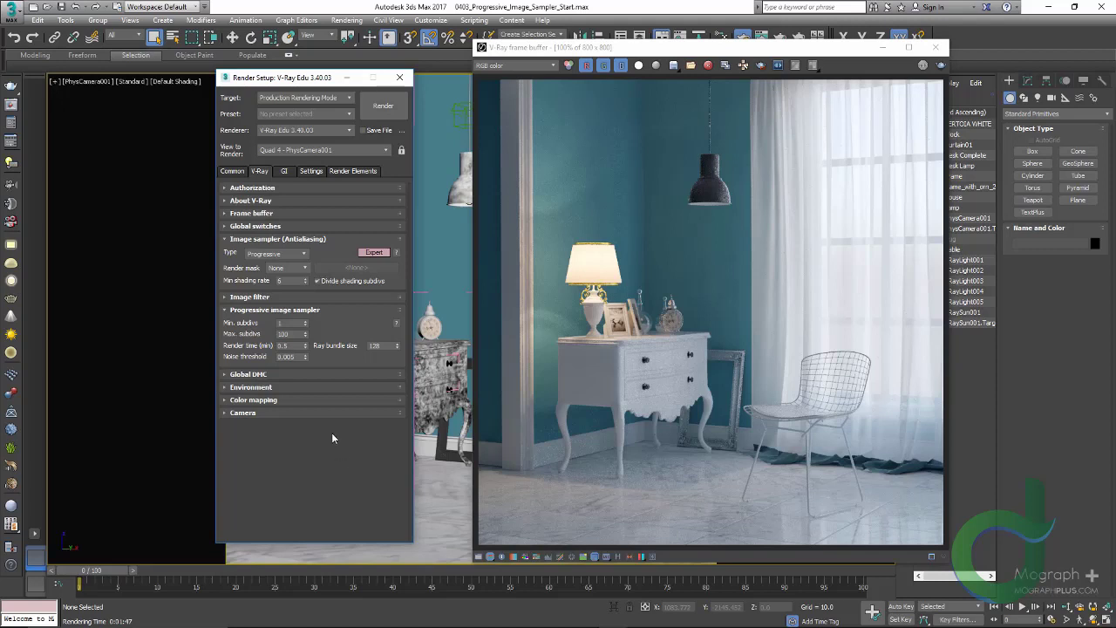
{"action": "double_click", "coordinate": [282, 345]}
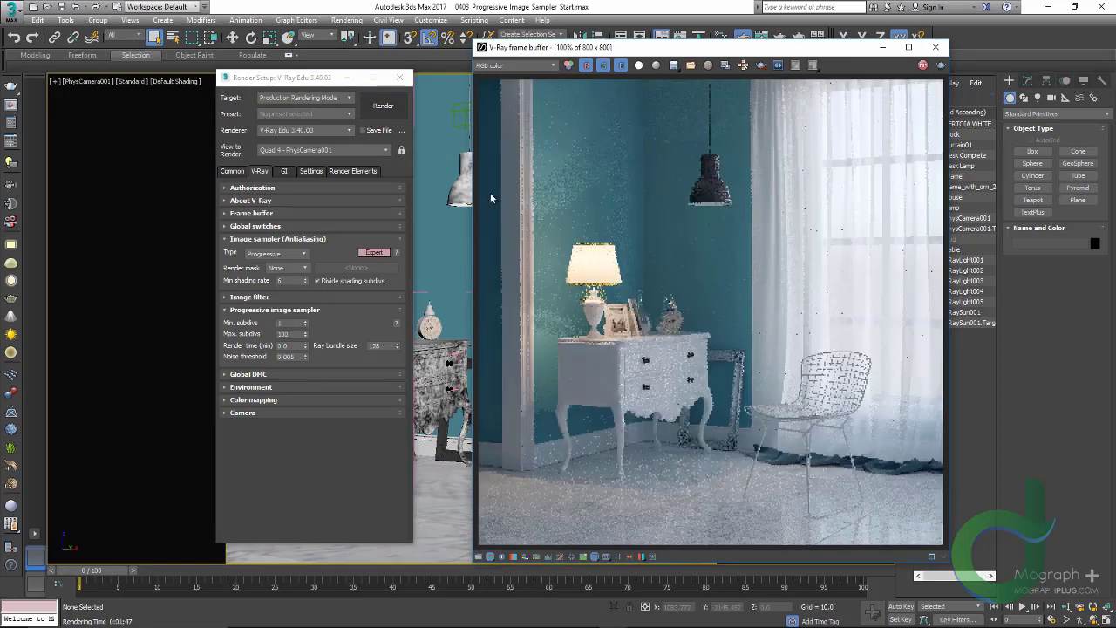
- Arrange the frame buffer and the rendering progress window on either side of the render settings so all stay readable
{"action": "left_click_drag", "start_coordinate": [654, 53], "coordinate": [245, 53]}
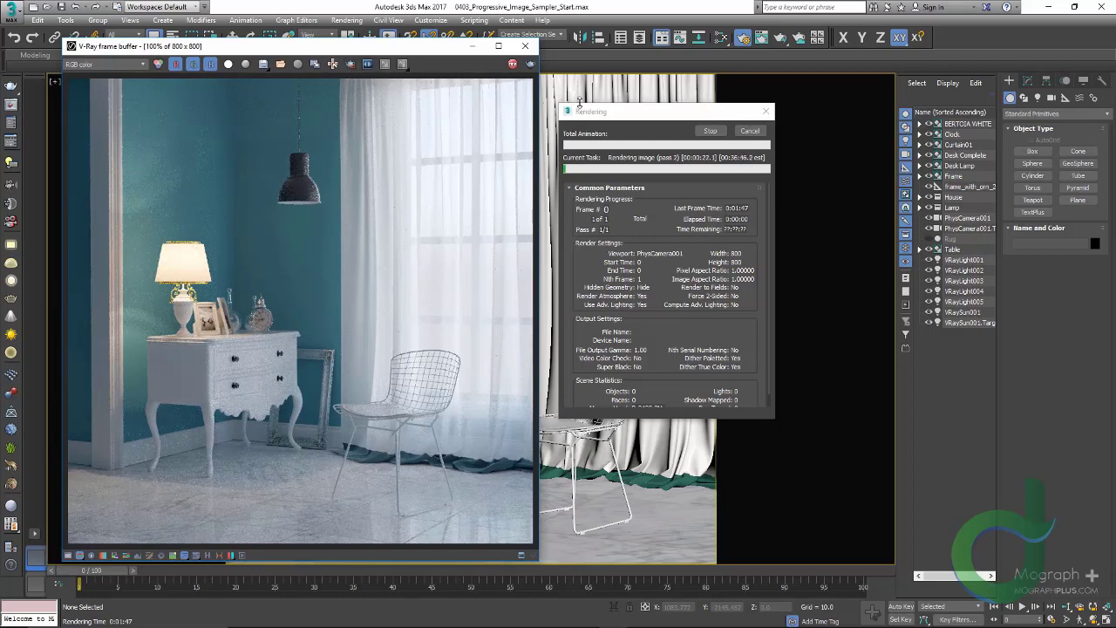
{"action": "left_click_drag", "start_coordinate": [595, 112], "coordinate": [216, 110]}
{"action": "left_click_drag", "start_coordinate": [303, 46], "coordinate": [684, 44]}
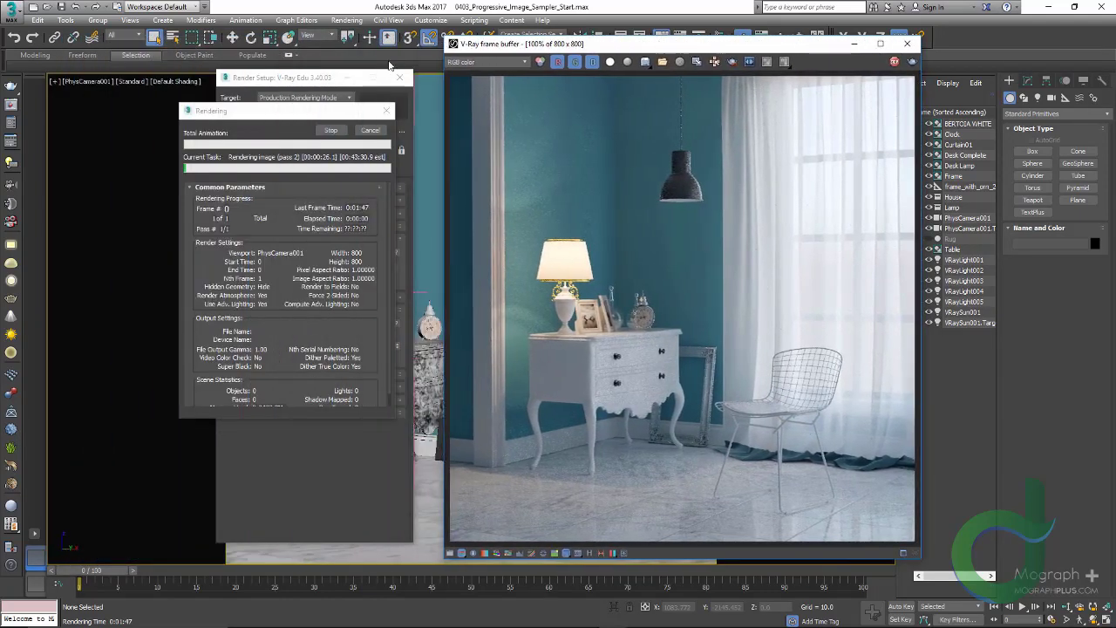
{"action": "left_click_drag", "start_coordinate": [295, 112], "coordinate": [128, 111]}
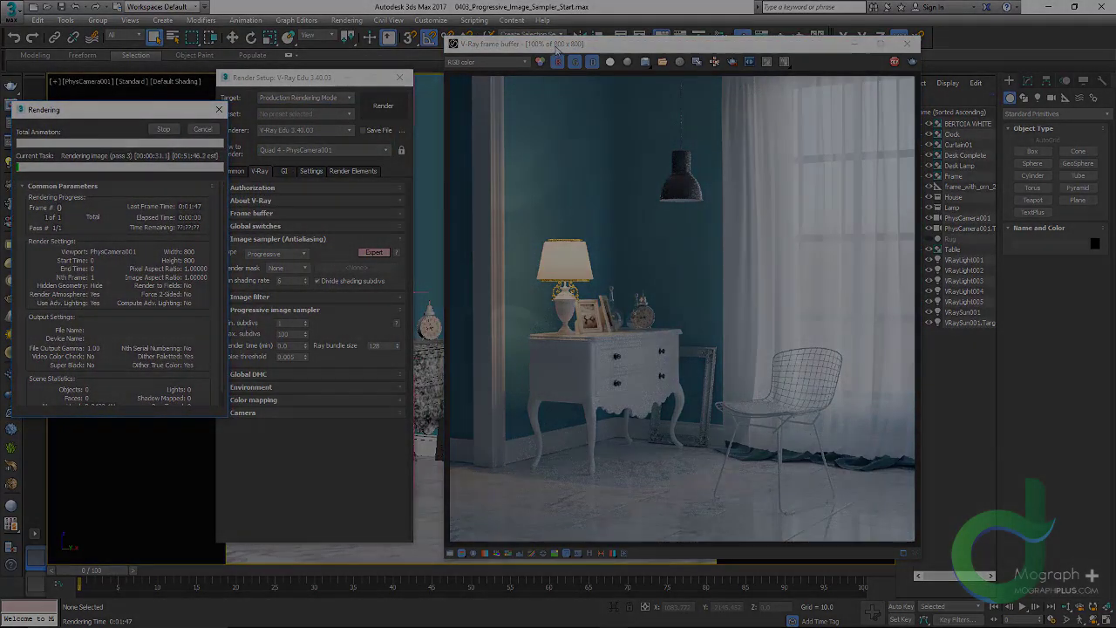
{"action": "left_click_drag", "start_coordinate": [560, 43], "coordinate": [584, 42]}
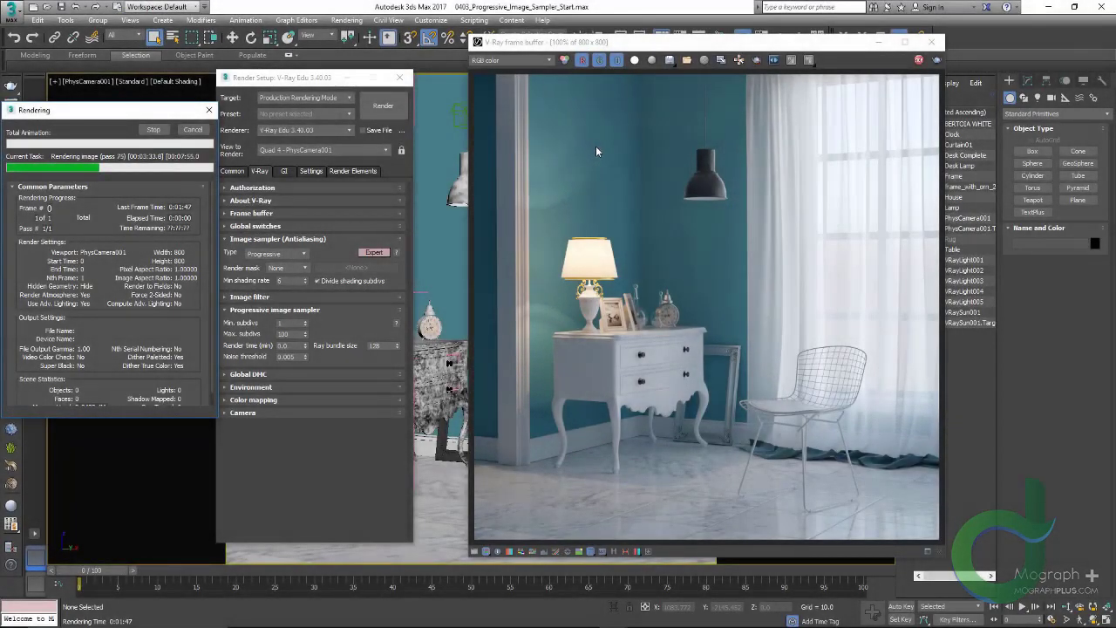
- Examine the lamp, wall and cabinet in the progressive render for noise up close, and stop the rendering
{"action": "scroll", "coordinate": [596, 148], "scroll_direction": "up", "scroll_amount": 2}
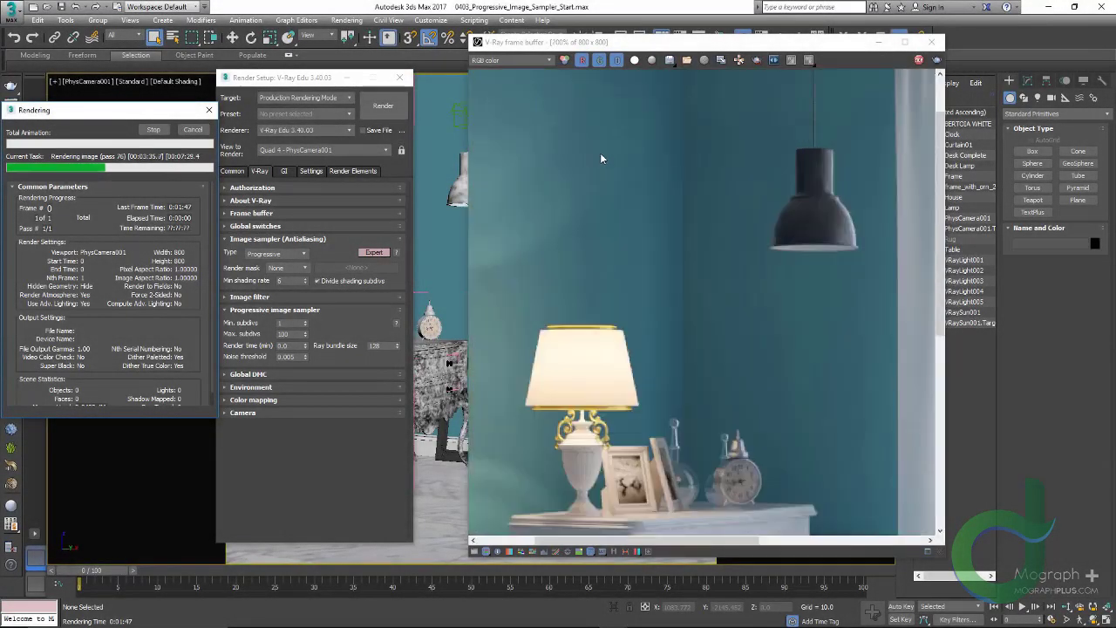
{"action": "middle_click_drag", "start_coordinate": [691, 350], "coordinate": [635, 130]}
{"action": "scroll", "coordinate": [755, 166], "scroll_direction": "down", "scroll_amount": 1}
{"action": "scroll", "coordinate": [755, 166], "scroll_direction": "down", "scroll_amount": 1}
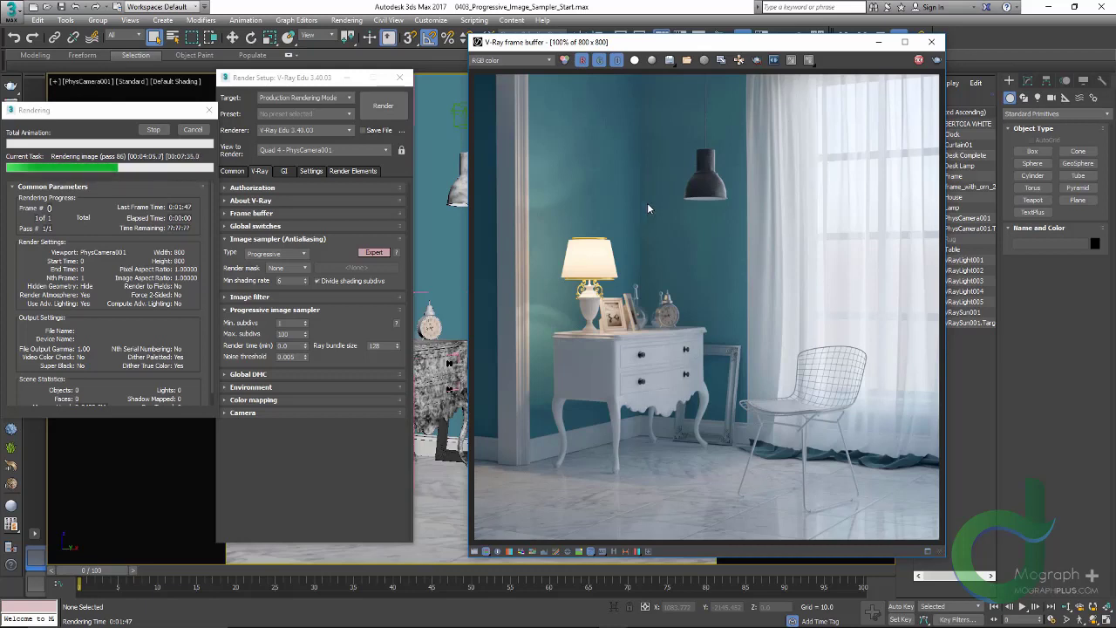
{"action": "scroll", "coordinate": [624, 170], "scroll_direction": "up", "scroll_amount": 2}
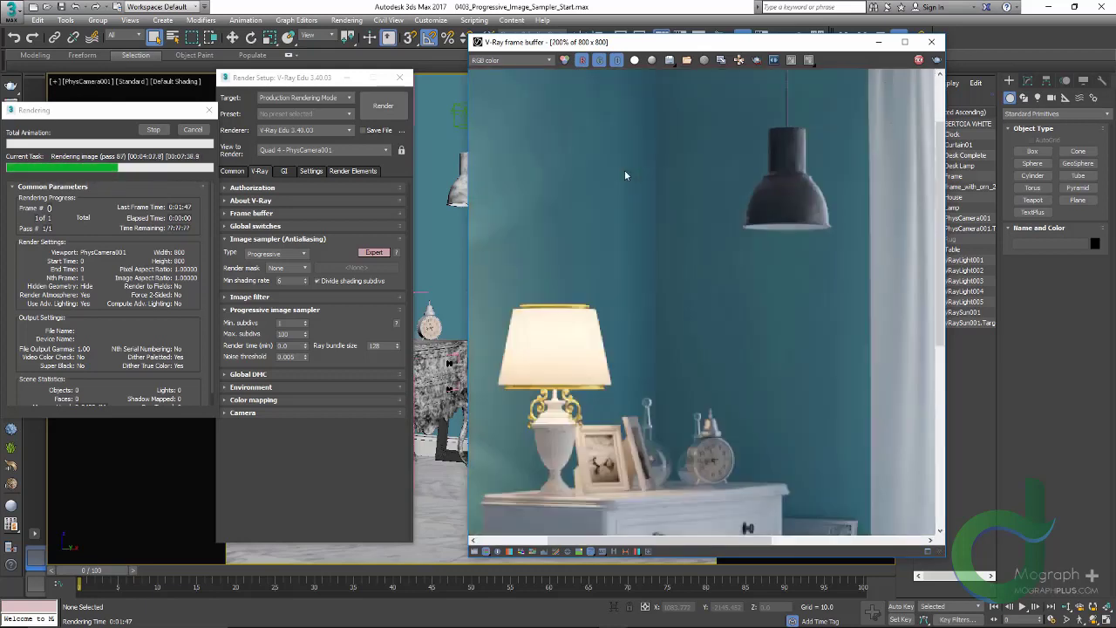
{"action": "scroll", "coordinate": [624, 172], "scroll_direction": "down", "scroll_amount": 2}
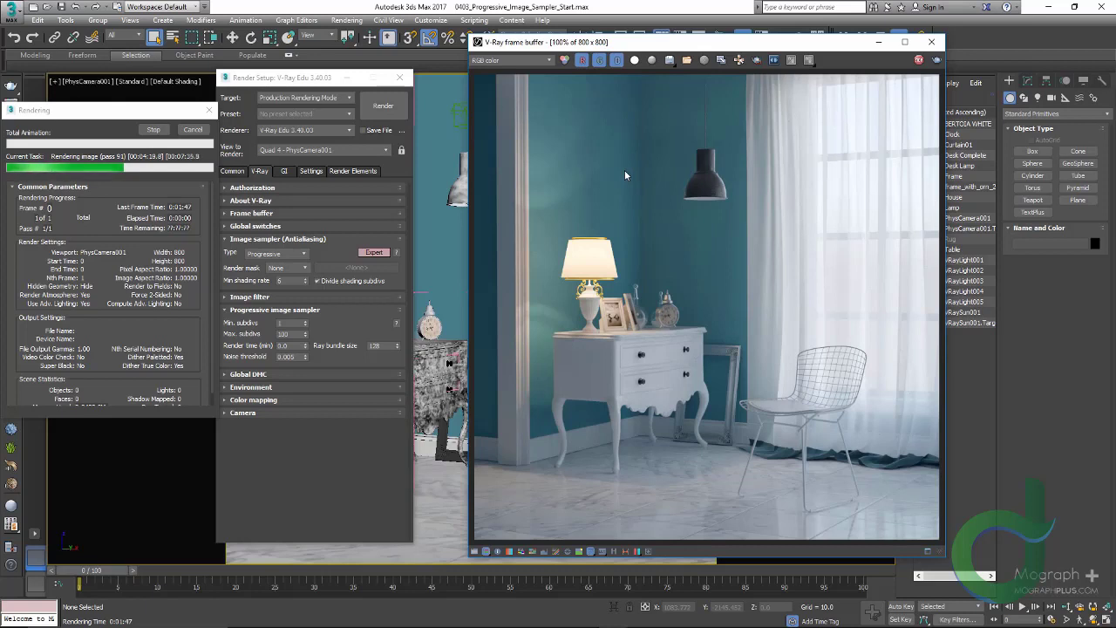
{"action": "left_click", "coordinate": [370, 346]}
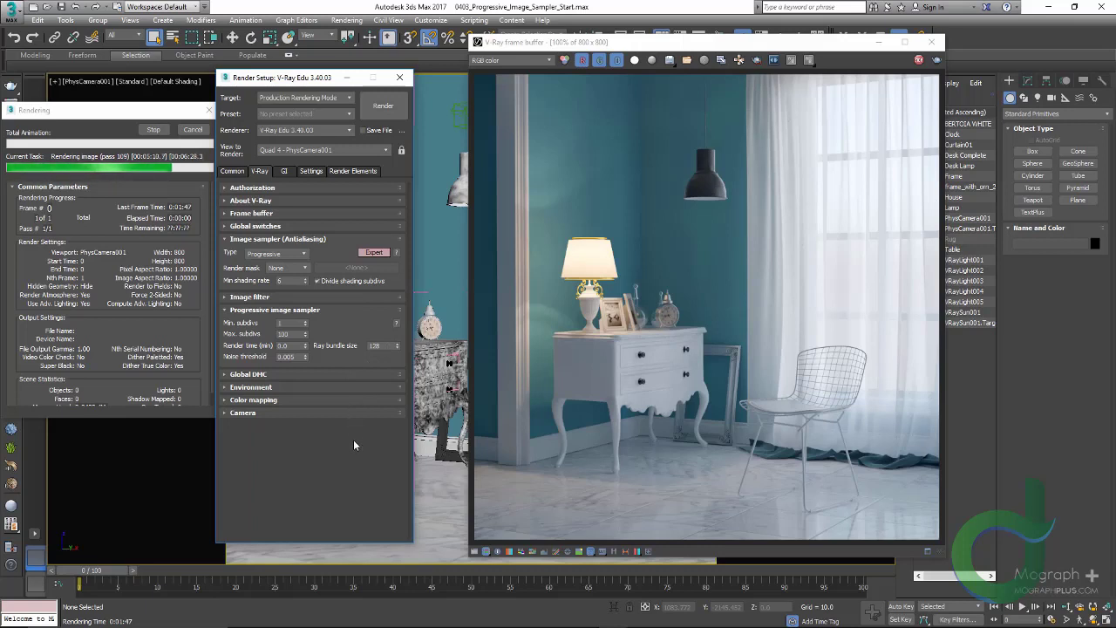
{"action": "left_click", "coordinate": [155, 130]}
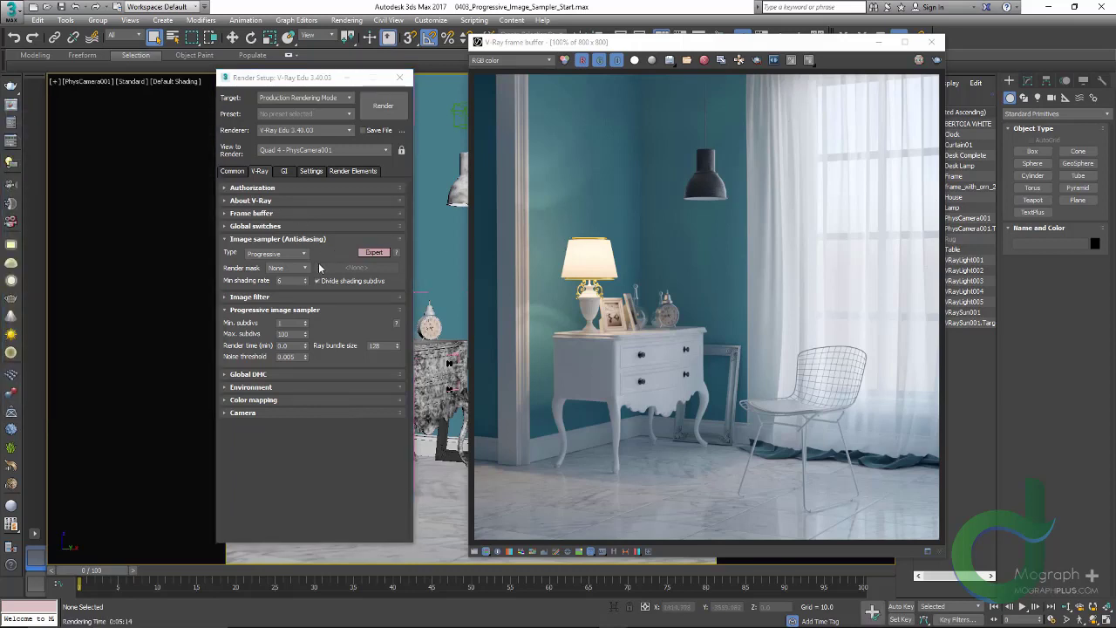
{"action": "left_click", "coordinate": [300, 253]}
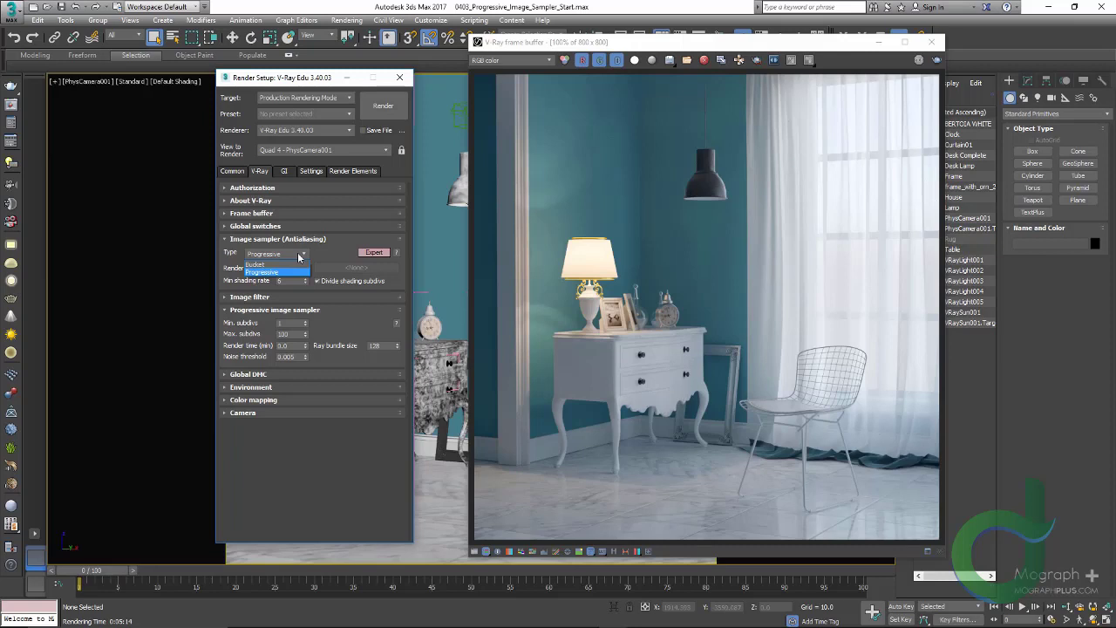
{"action": "left_click", "coordinate": [336, 132]}
{"action": "left_click", "coordinate": [336, 131]}
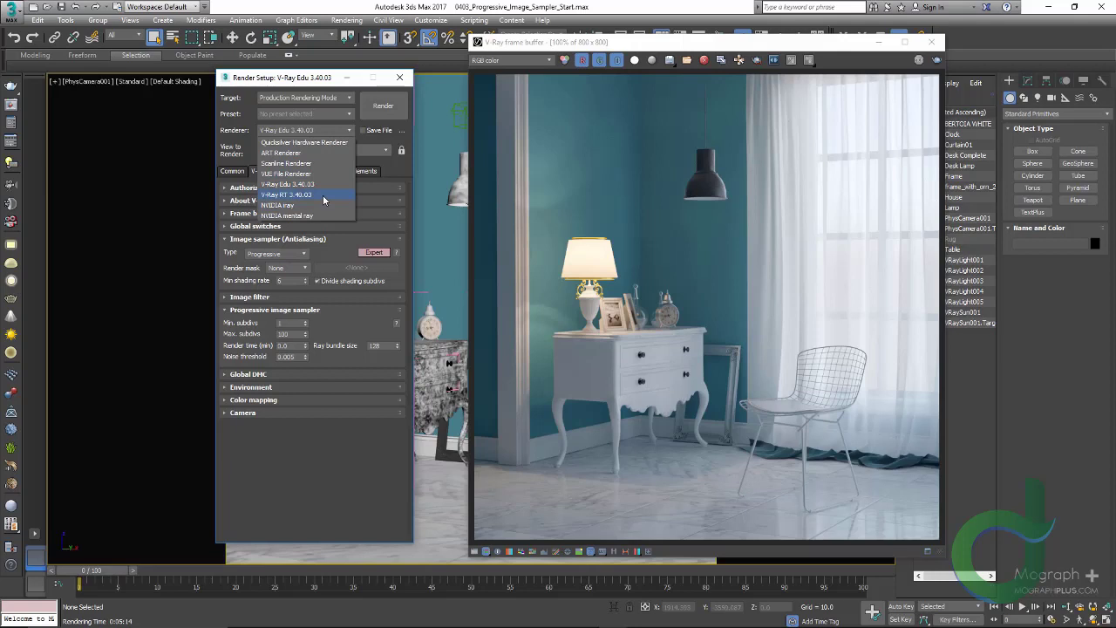
{"action": "left_click", "coordinate": [294, 77]}
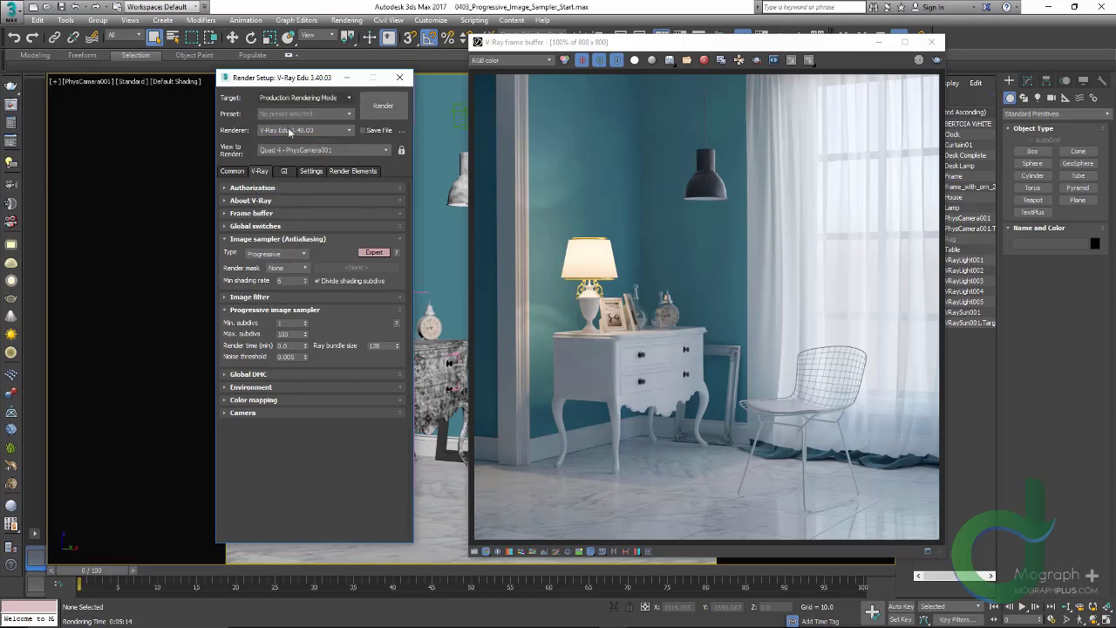
{"action": "left_click", "coordinate": [294, 254]}
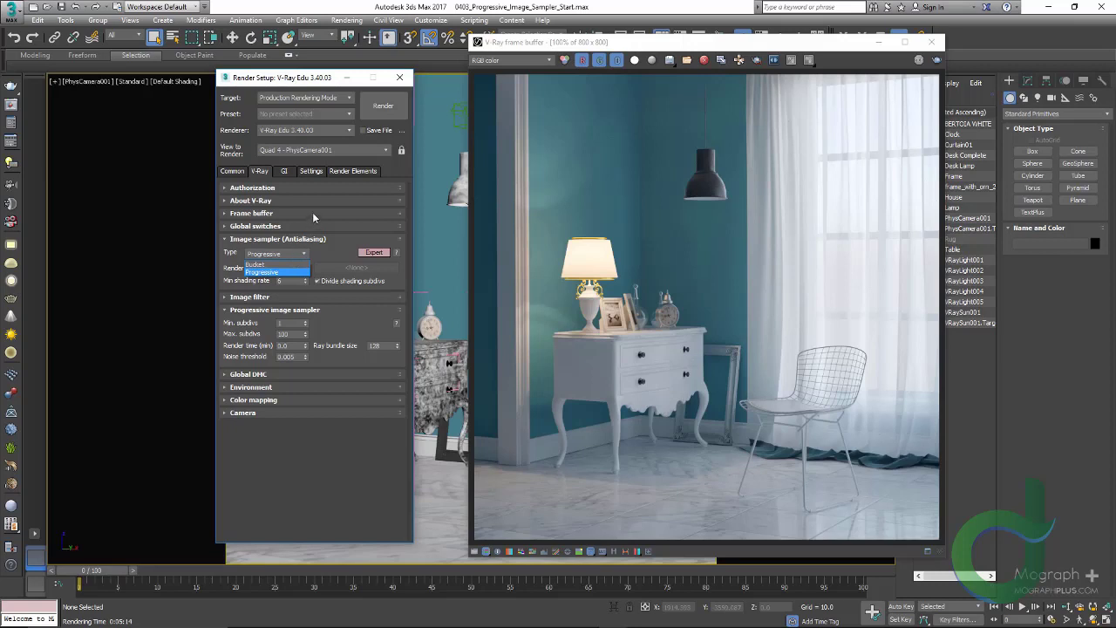
{"action": "left_click", "coordinate": [288, 456]}
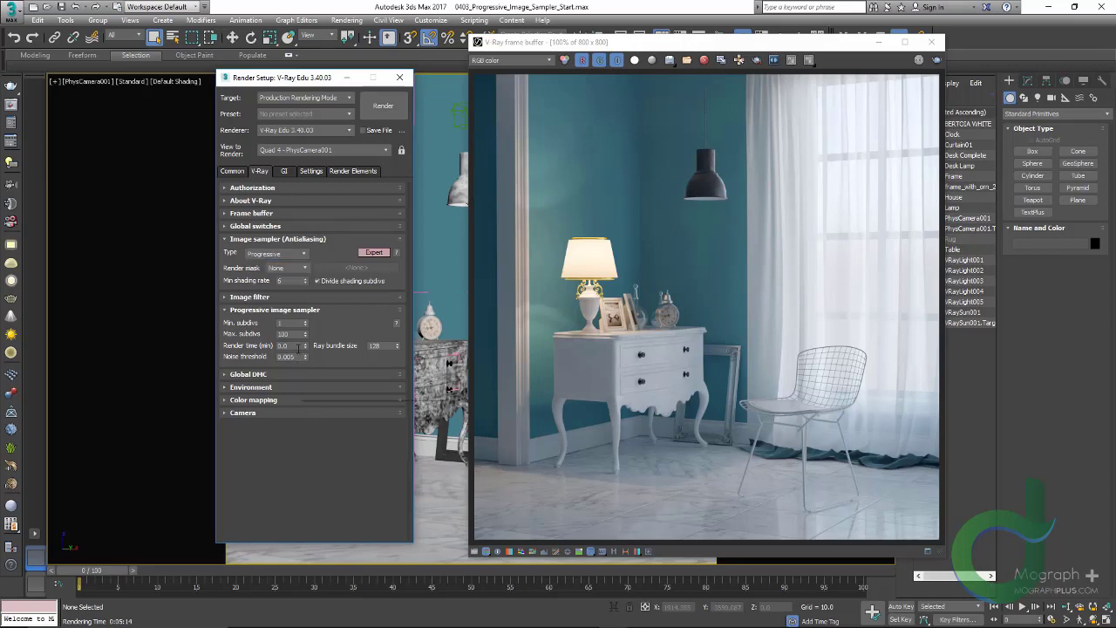
- Switch the image sampler type to Bucket and return it to Progressive
{"action": "left_click", "coordinate": [282, 345]}
{"action": "left_click", "coordinate": [277, 254]}
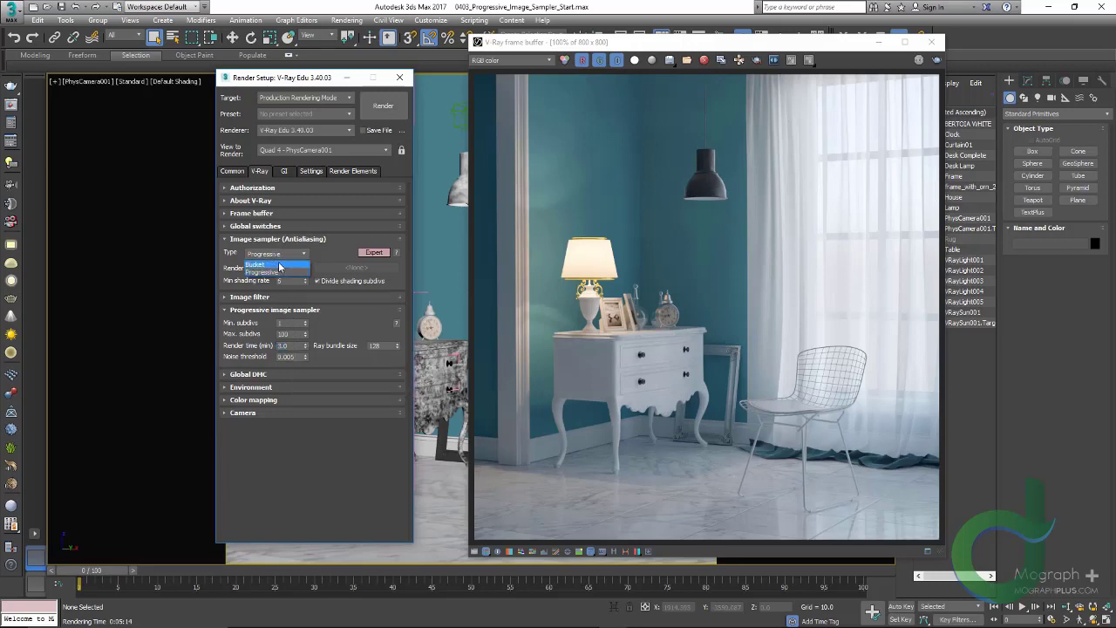
{"action": "left_click", "coordinate": [279, 264]}
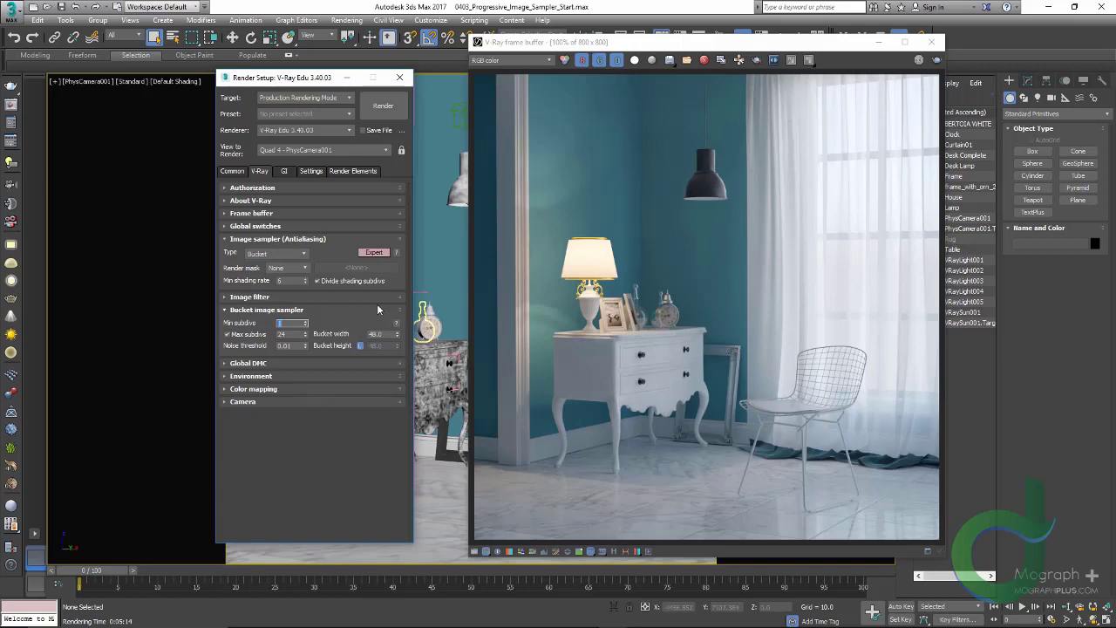
{"action": "left_click", "coordinate": [281, 254]}
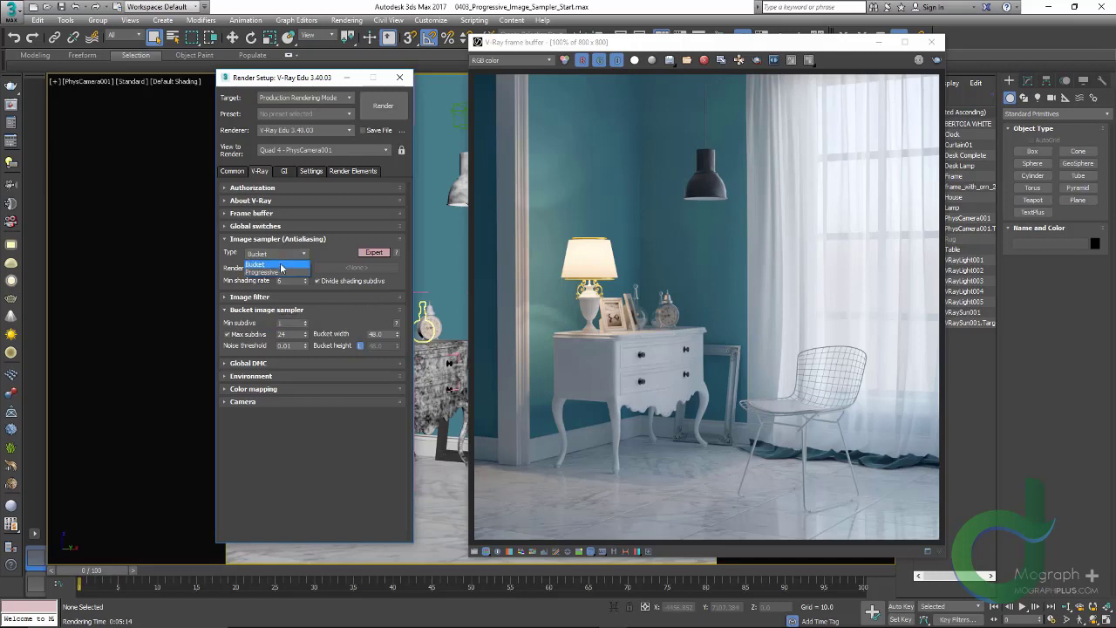
{"action": "left_click", "coordinate": [262, 271]}
- Set the progressive image sampler's render time to 0.5 minutes
{"action": "double_click", "coordinate": [282, 345]}
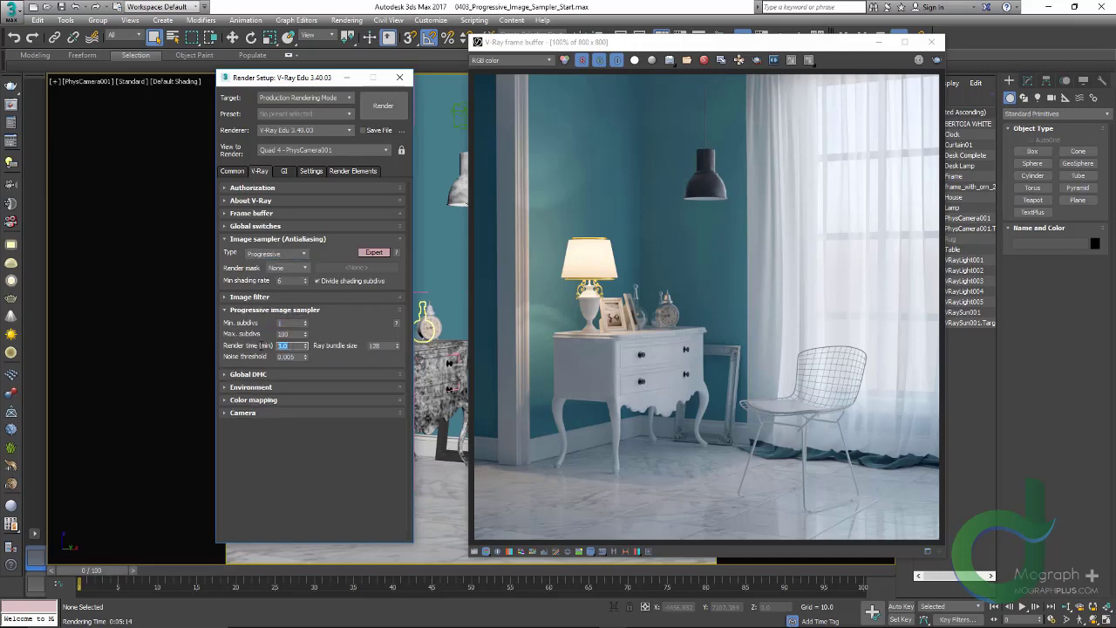
{"action": "type", "text": "0.5"}
{"action": "key", "text": "Return"}
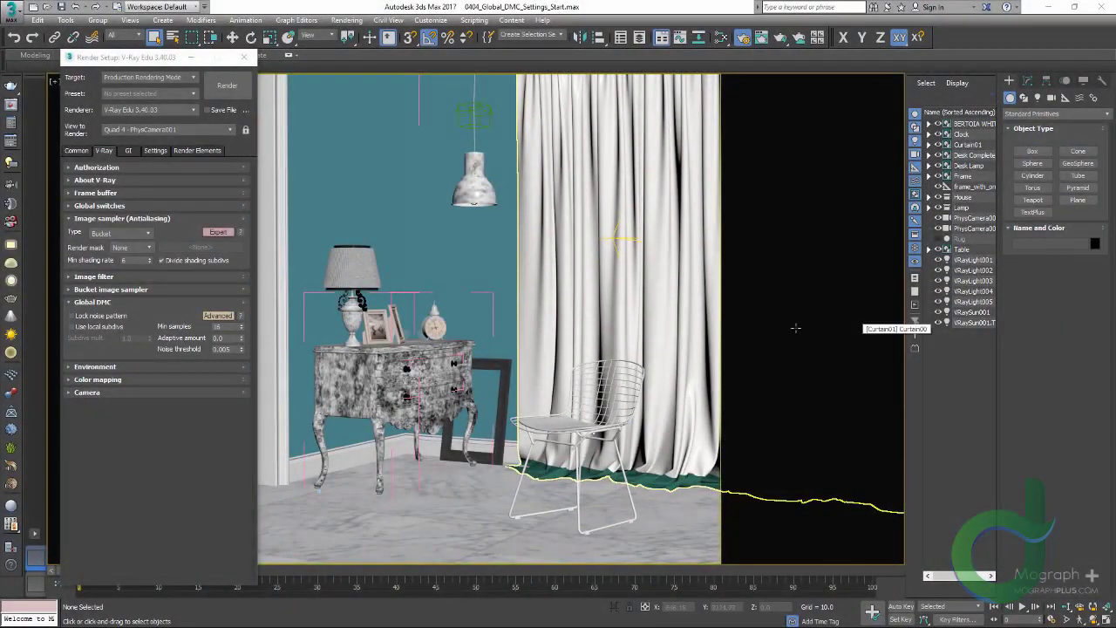
- Collapse and reopen the Global DMC settings, and switch the noise pattern lock and local subdivs on and back off
{"action": "left_click", "coordinate": [122, 404]}
{"action": "left_click", "coordinate": [127, 302]}
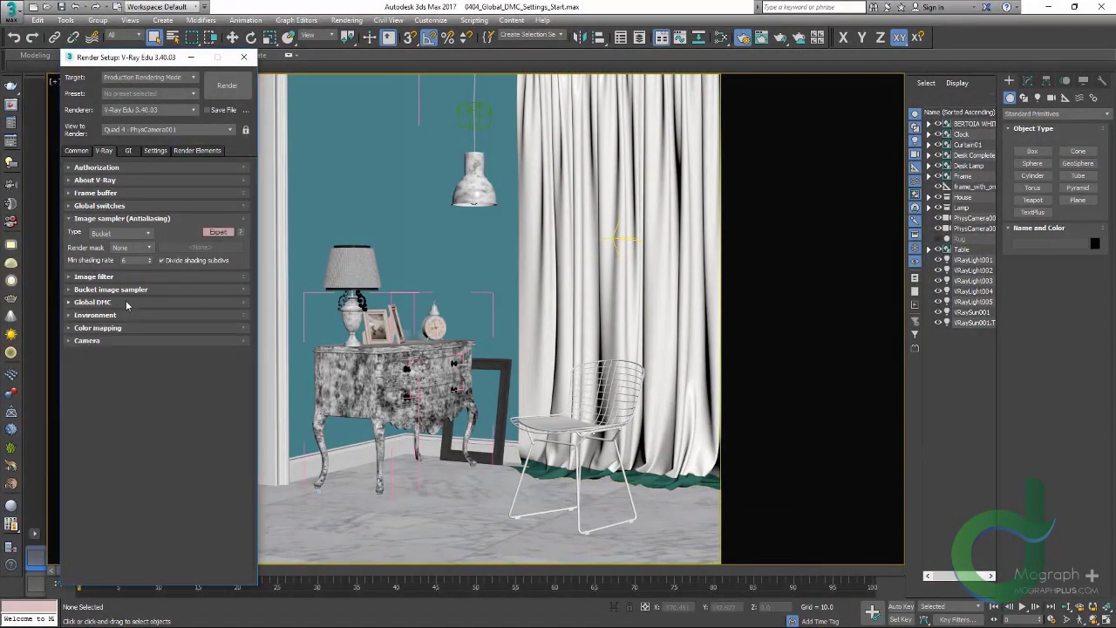
{"action": "left_click", "coordinate": [126, 302]}
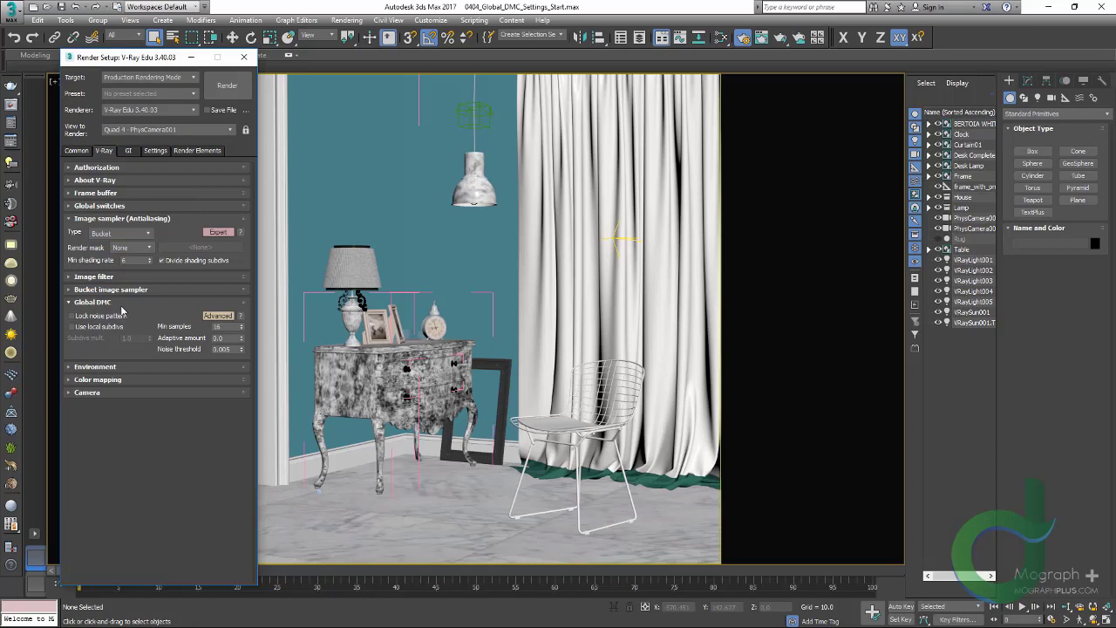
{"action": "left_click", "coordinate": [110, 318]}
{"action": "left_click", "coordinate": [113, 316]}
{"action": "left_click", "coordinate": [128, 316]}
{"action": "left_click", "coordinate": [103, 327]}
{"action": "left_click", "coordinate": [103, 328]}
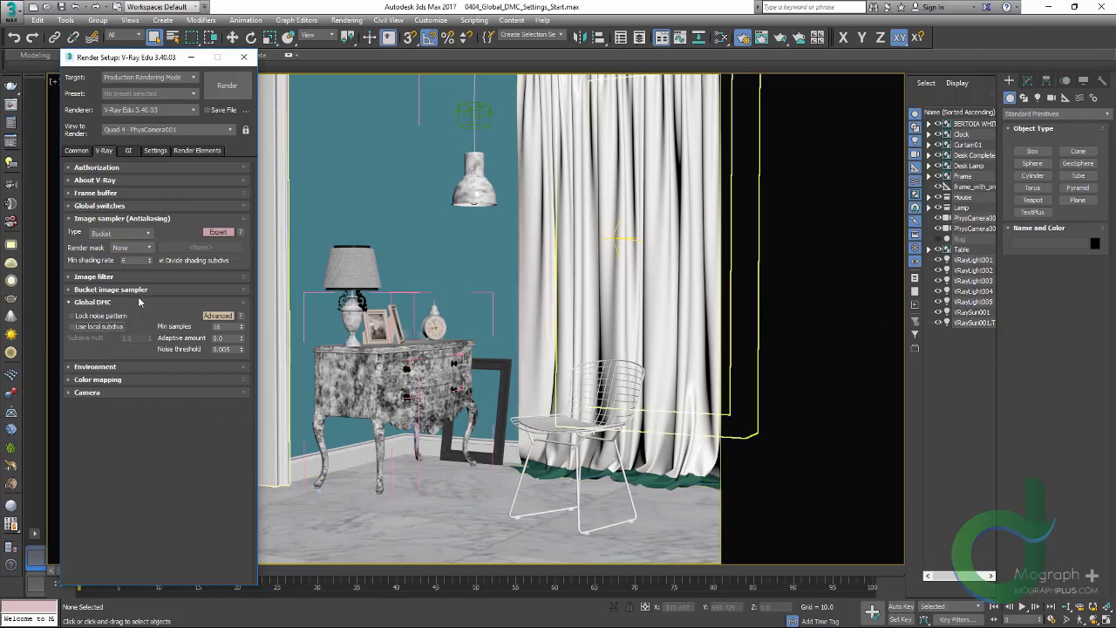
{"action": "double_click", "coordinate": [130, 260]}
{"action": "left_click", "coordinate": [141, 410]}
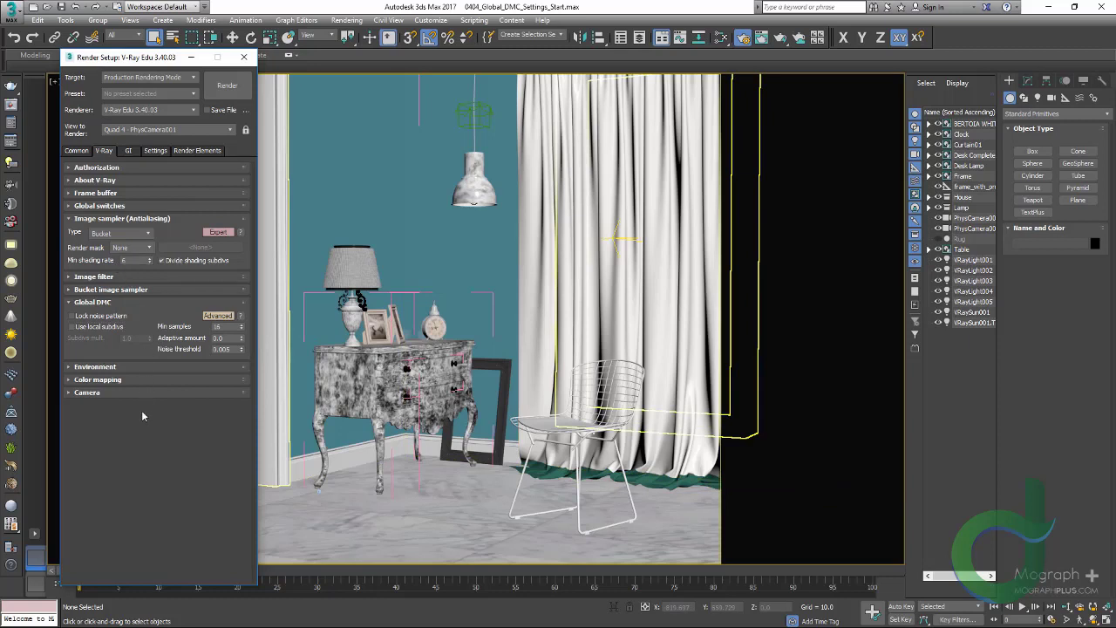
- Enable local subdivs in Global DMC, and set the min shading rate to 1 with shading subdivs division turned off
{"action": "left_click", "coordinate": [100, 328]}
{"action": "key", "text": "Tab"}
{"action": "key", "text": "Return"}
{"action": "left_click", "coordinate": [120, 293]}
{"action": "left_click", "coordinate": [120, 291]}
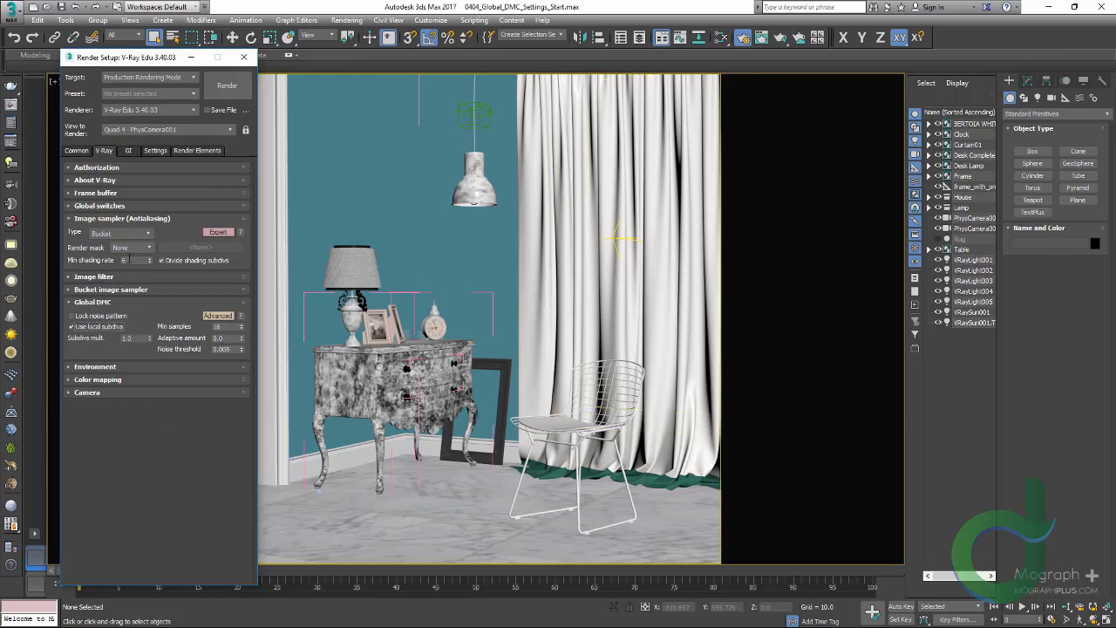
{"action": "double_click", "coordinate": [125, 259]}
{"action": "type", "text": "1"}
{"action": "left_click", "coordinate": [177, 264]}
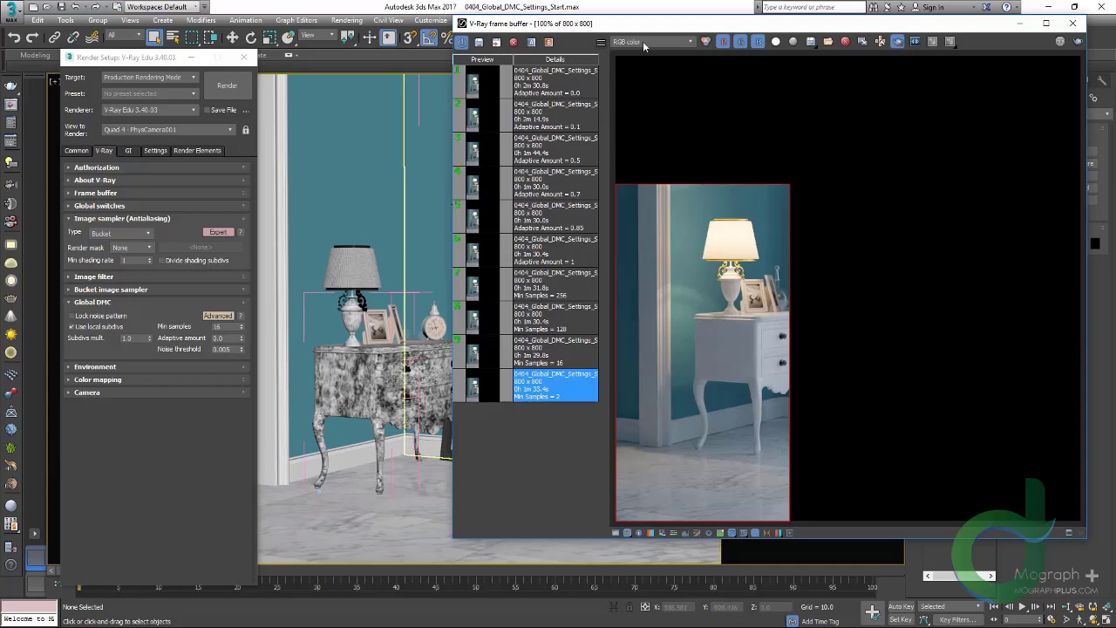
- Show the VRayLighting element in the frame buffer at 200% and move the window to uncover the scene's object list
{"action": "left_click", "coordinate": [653, 41]}
{"action": "left_click", "coordinate": [647, 74]}
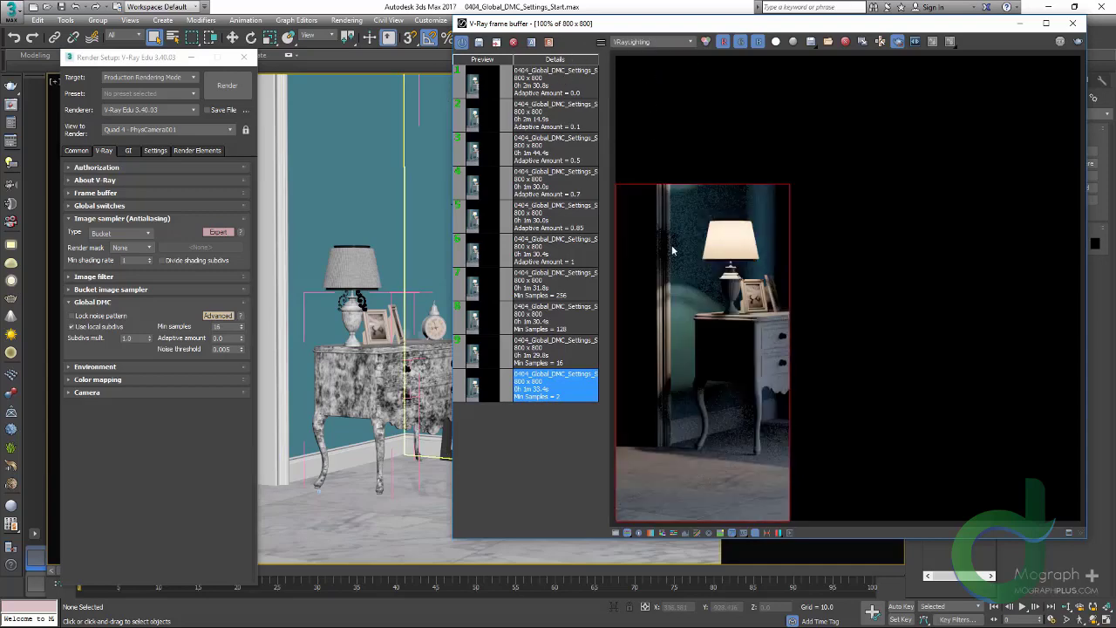
{"action": "scroll", "coordinate": [672, 244], "scroll_direction": "up", "scroll_amount": 1}
{"action": "left_click_drag", "start_coordinate": [747, 23], "coordinate": [399, 30]}
- Select VRayLight003 and show its sampling parameters
{"action": "left_click", "coordinate": [973, 281]}
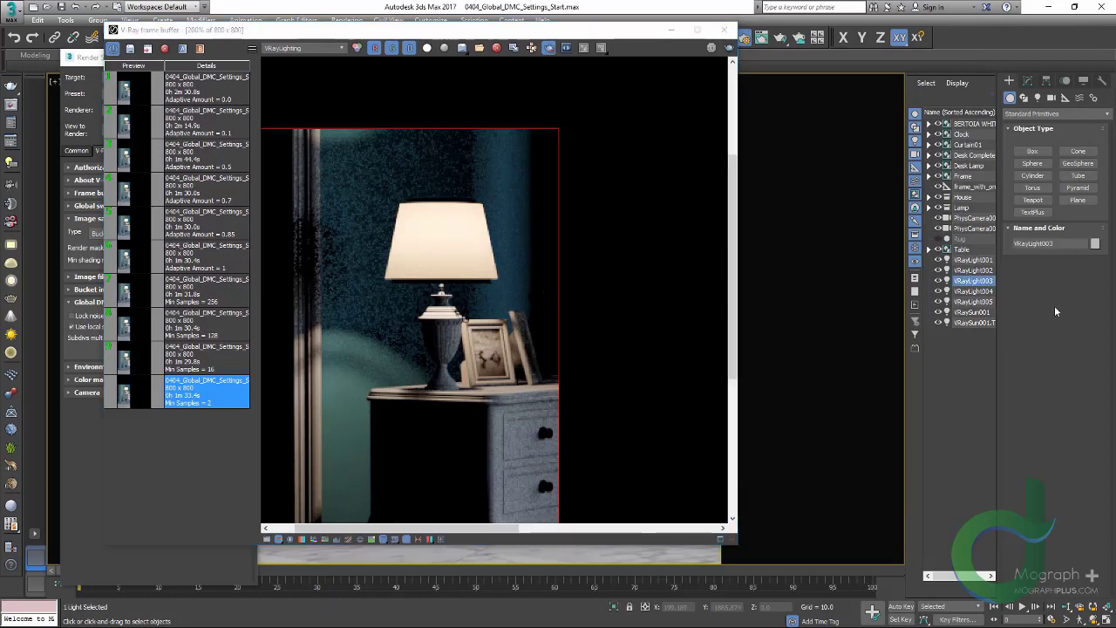
{"action": "left_click", "coordinate": [1026, 81]}
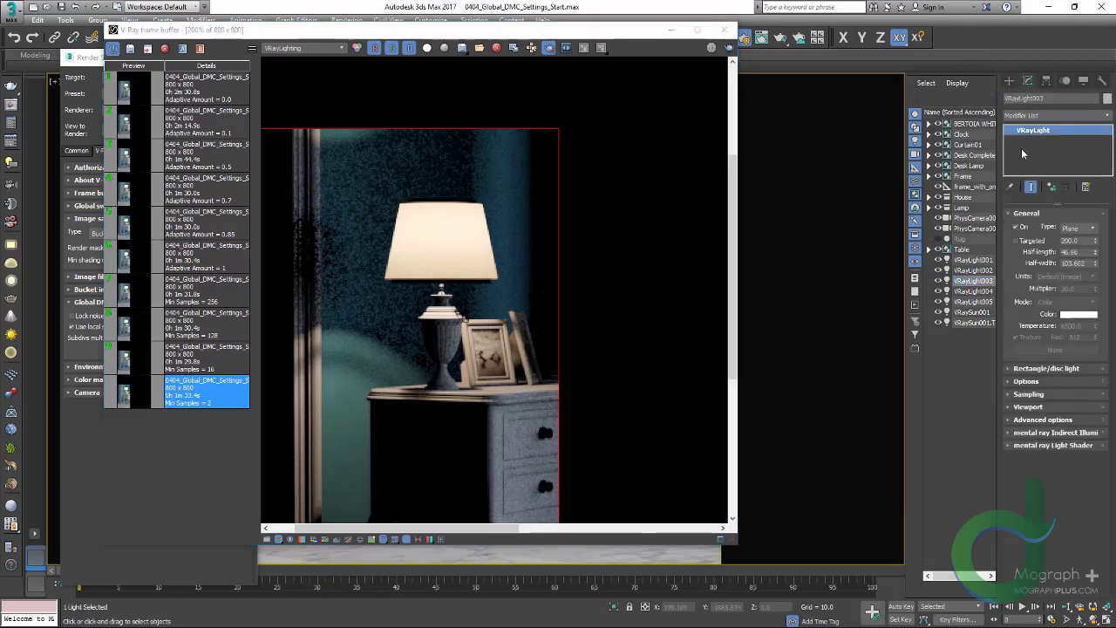
{"action": "left_click", "coordinate": [1029, 394]}
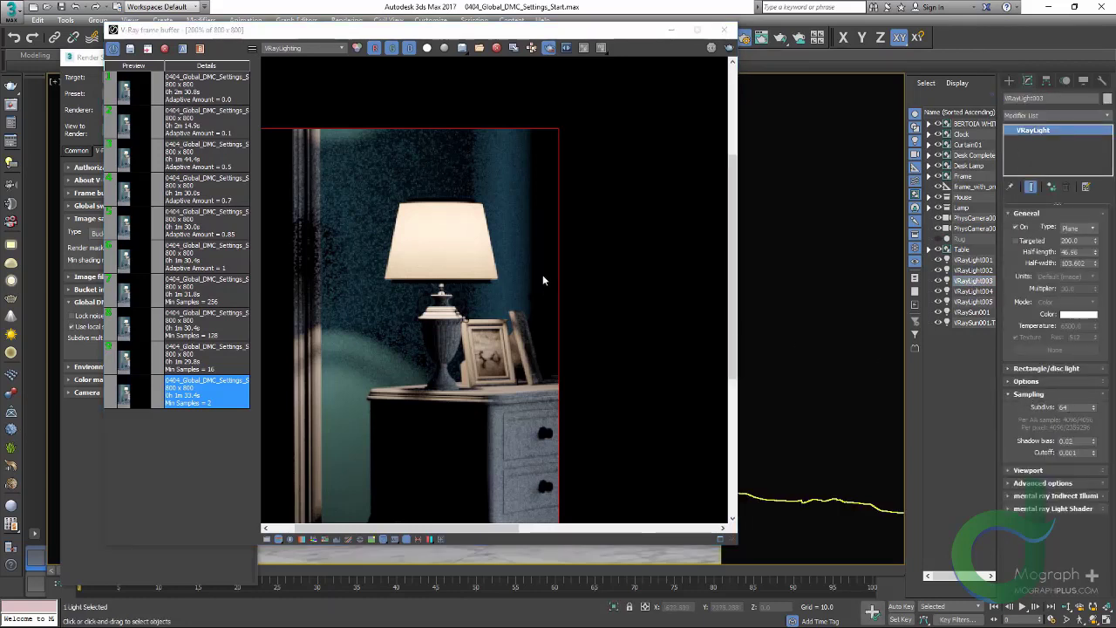
- Return the frame buffer to the RGB color channel at 100% and close it
{"action": "left_click_drag", "start_coordinate": [399, 32], "coordinate": [562, 20]}
{"action": "left_click", "coordinate": [490, 37]}
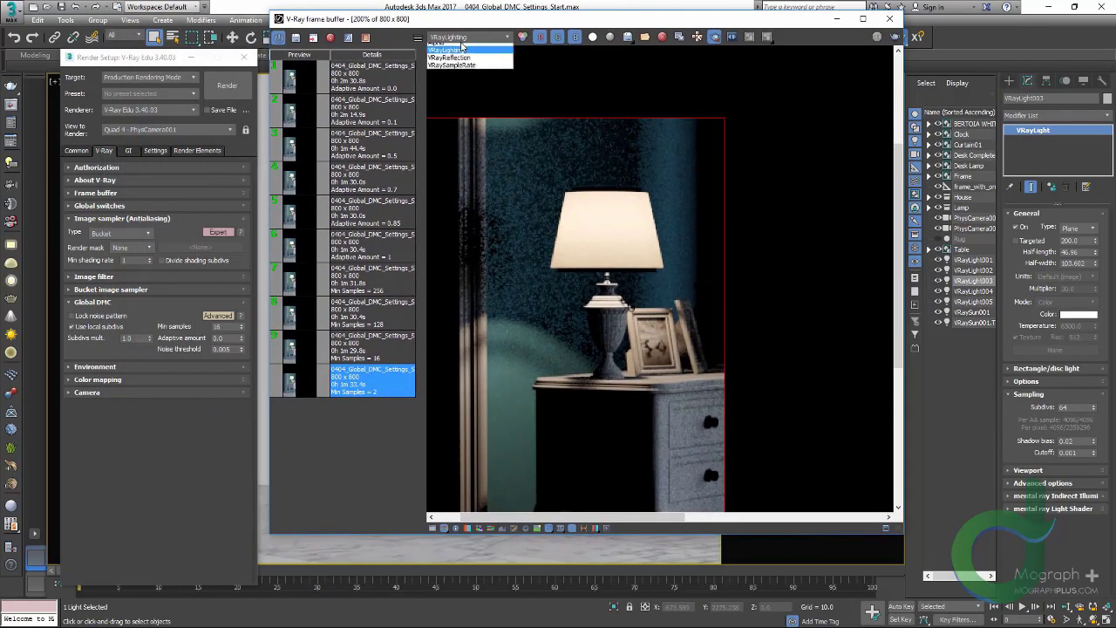
{"action": "left_click", "coordinate": [449, 46]}
{"action": "scroll", "coordinate": [500, 173], "scroll_direction": "down", "scroll_amount": 1}
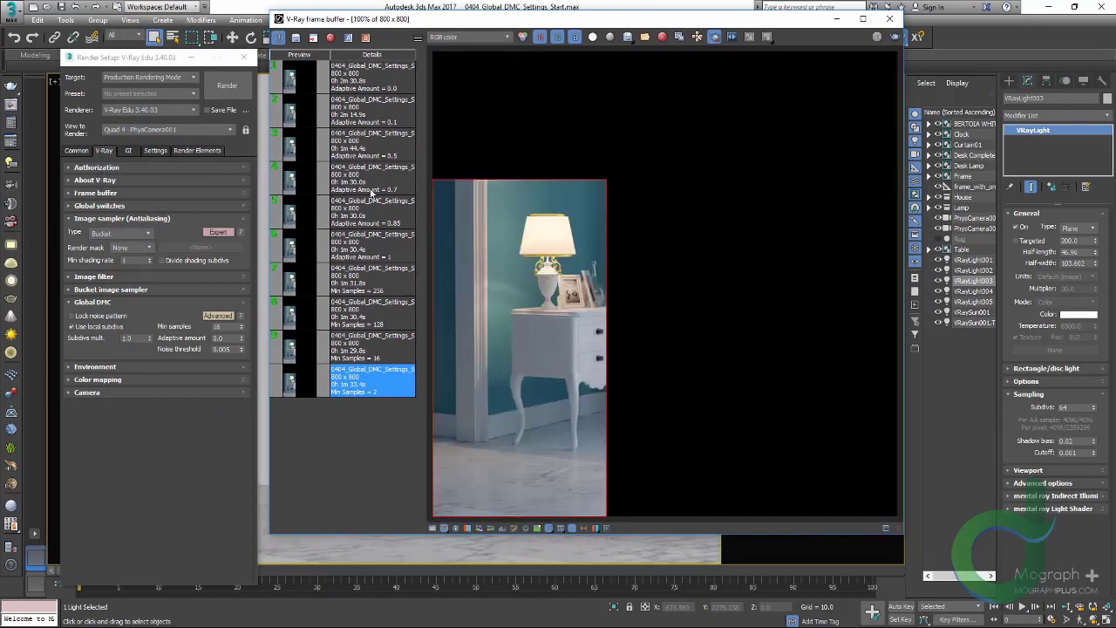
{"action": "left_click", "coordinate": [889, 19]}
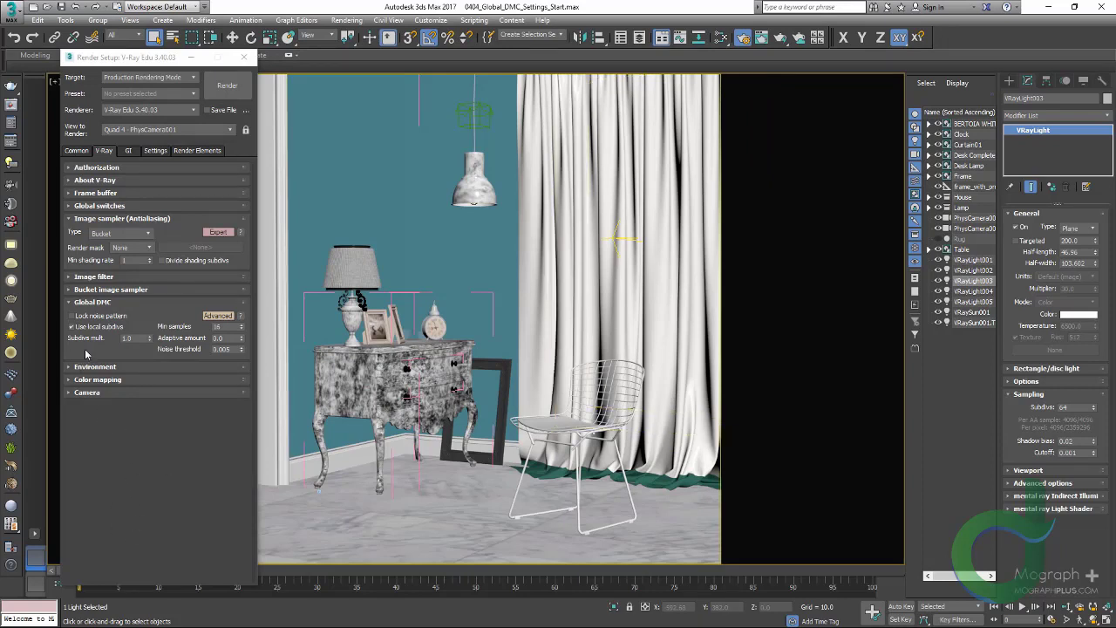
{"action": "mouse_move", "coordinate": [89, 328]}
{"action": "double_click", "coordinate": [131, 260]}
{"action": "type", "text": "6"}
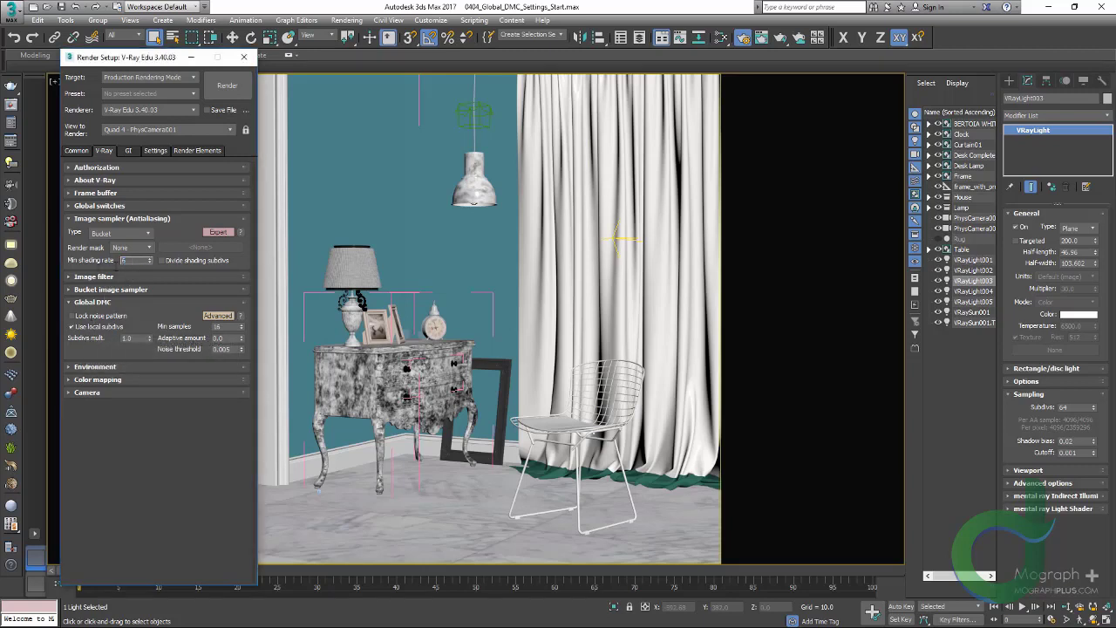
{"action": "key", "text": "Escape"}
{"action": "double_click", "coordinate": [225, 327]}
{"action": "double_click", "coordinate": [223, 349]}
{"action": "double_click", "coordinate": [221, 326]}
{"action": "key", "text": "Return"}
- Reopen the frame buffer, restore the min shading rate to 6 with divided shading subdivs, and turn off local subdivs
{"action": "left_click", "coordinate": [10, 121]}
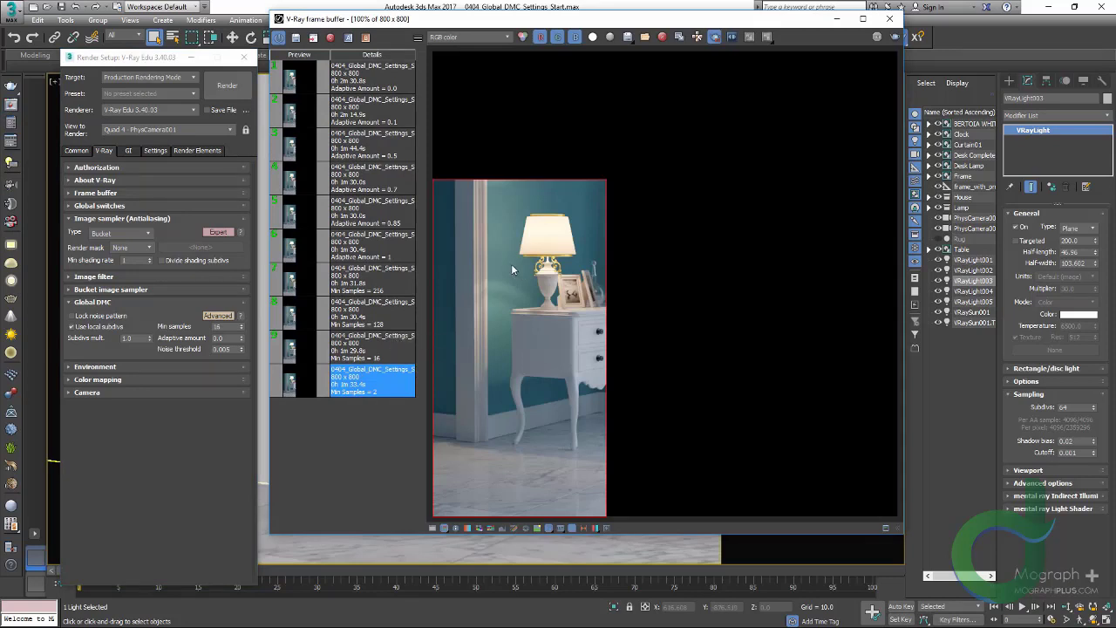
{"action": "left_click", "coordinate": [131, 260]}
{"action": "double_click", "coordinate": [130, 259]}
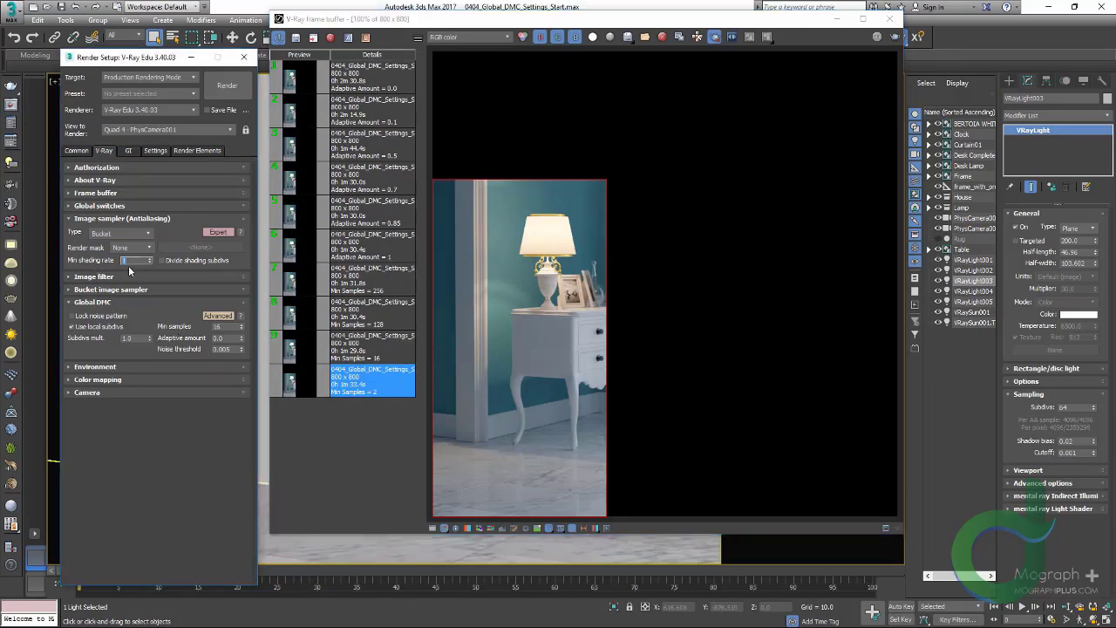
{"action": "type", "text": "6"}
{"action": "key", "text": "Return"}
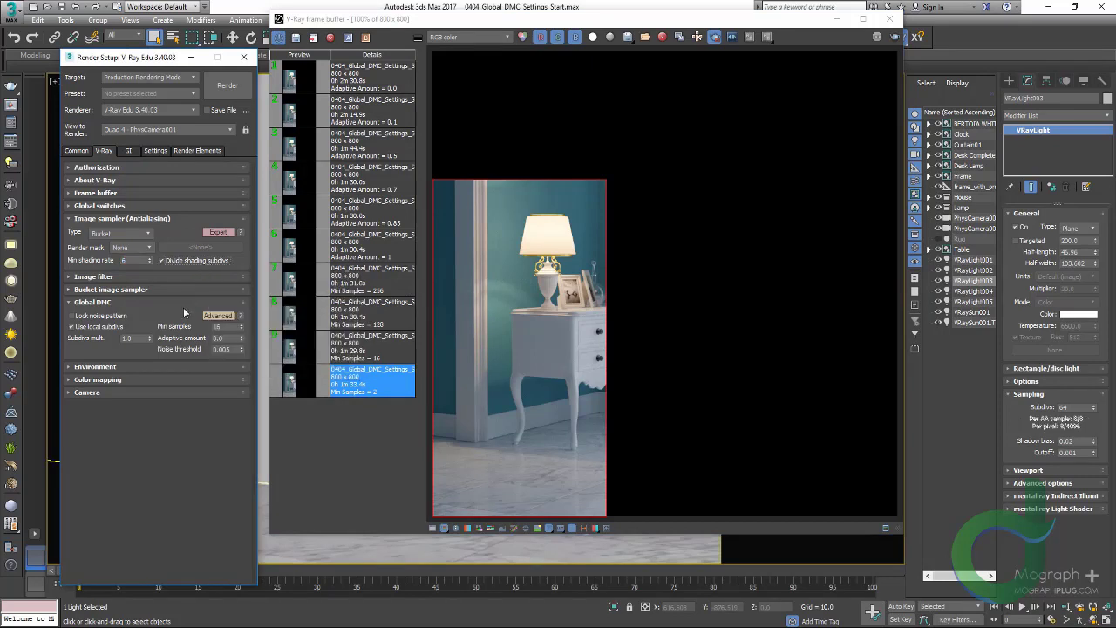
{"action": "left_click", "coordinate": [88, 331]}
- Load the Min Samples = 16 render from the history and examine the lamp and cabinet at 200% in the maximized frame buffer
{"action": "scroll", "coordinate": [545, 374], "scroll_direction": "up", "scroll_amount": 2}
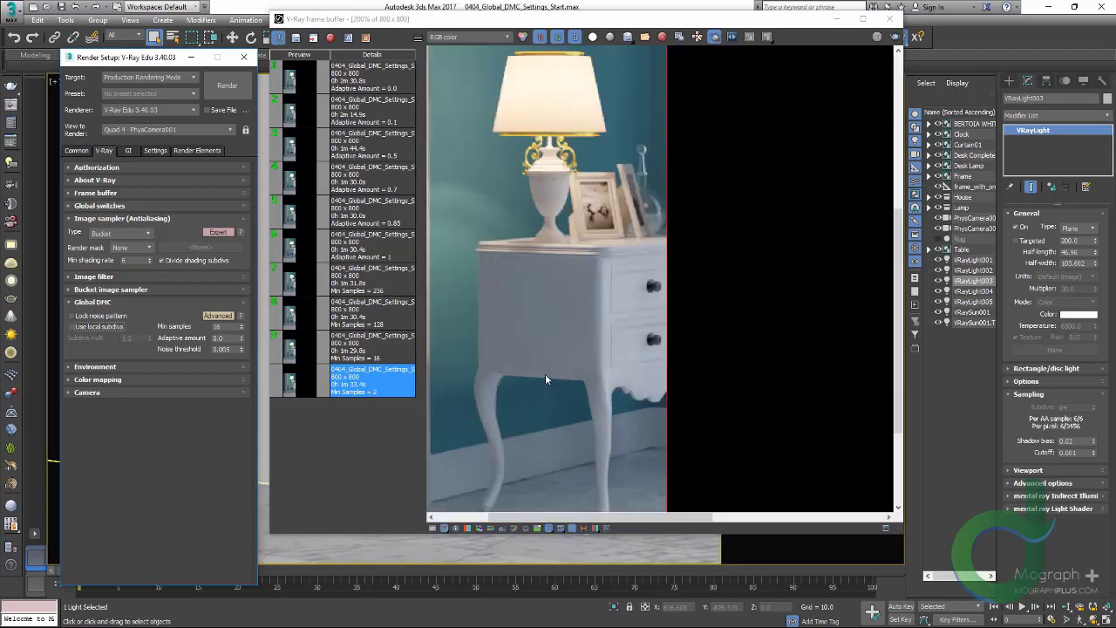
{"action": "middle_click_drag", "start_coordinate": [544, 373], "coordinate": [659, 261]}
{"action": "scroll", "coordinate": [701, 381], "scroll_direction": "down", "scroll_amount": 2}
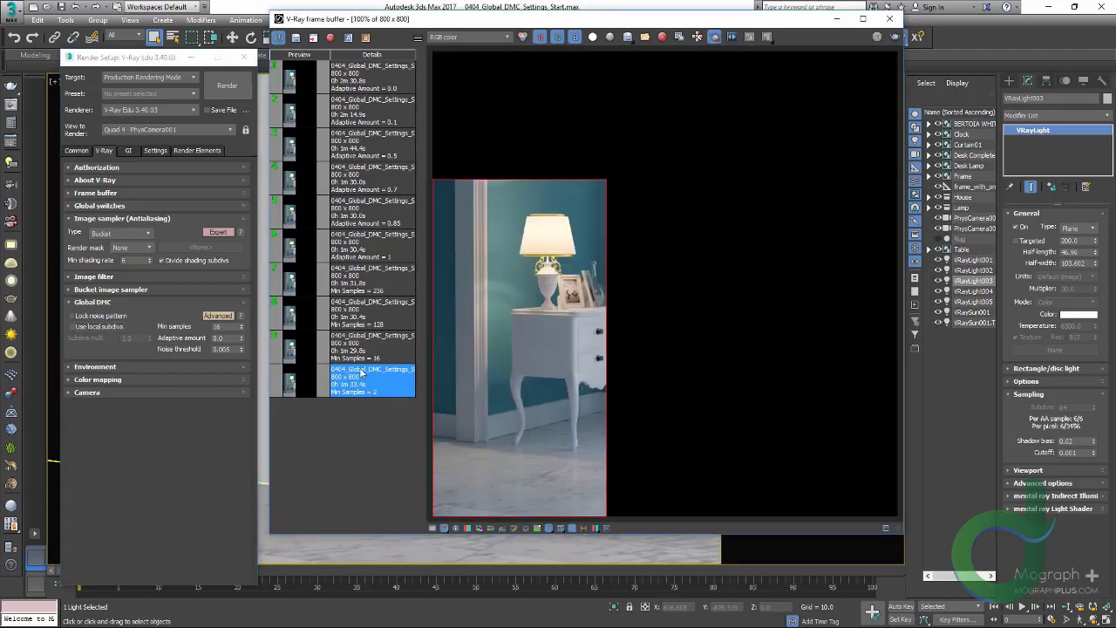
{"action": "left_click", "coordinate": [298, 353]}
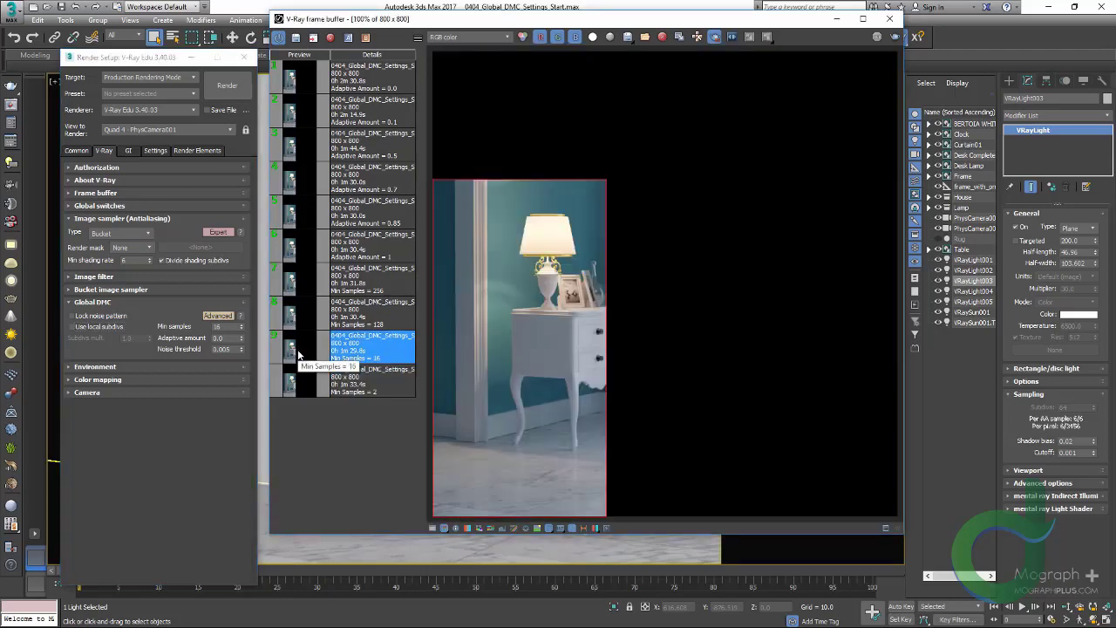
{"action": "double_click", "coordinate": [695, 19]}
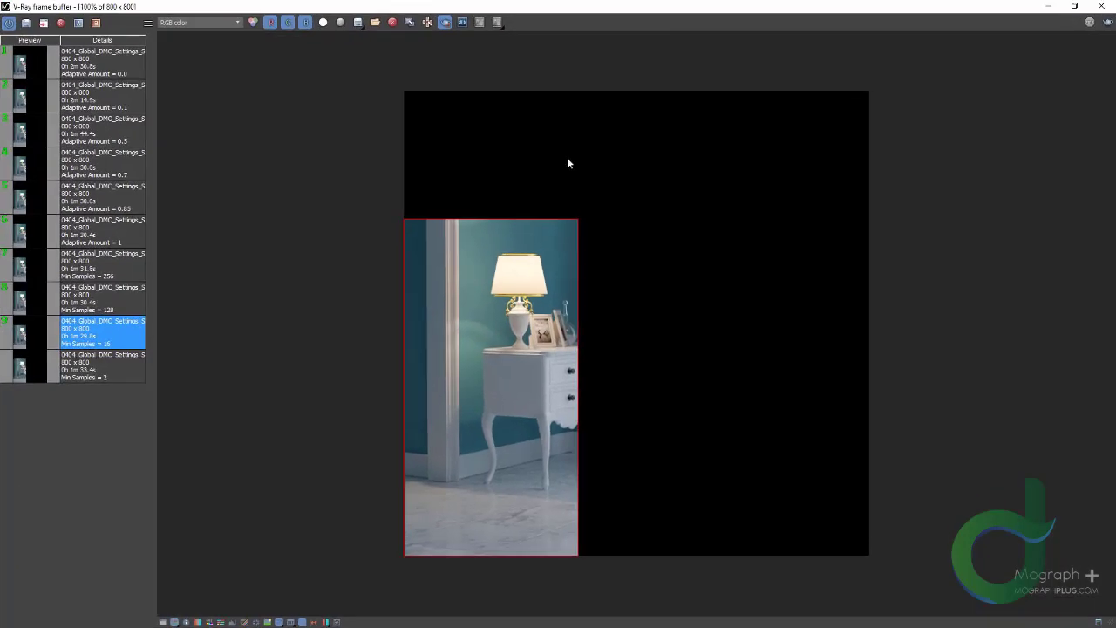
{"action": "scroll", "coordinate": [489, 249], "scroll_direction": "up", "scroll_amount": 1}
{"action": "middle_click_drag", "start_coordinate": [441, 258], "coordinate": [441, 183]}
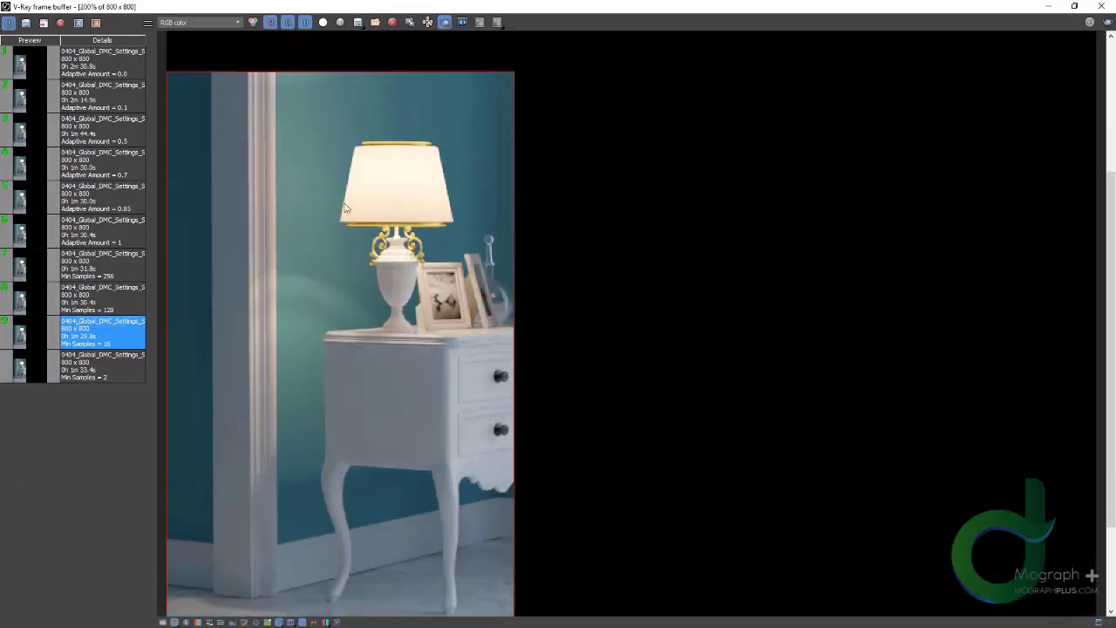
- Compare the stored renders with Min Samples of 2, 16, 128 and 256 around the lamp and cabinet
{"action": "left_click", "coordinate": [24, 302]}
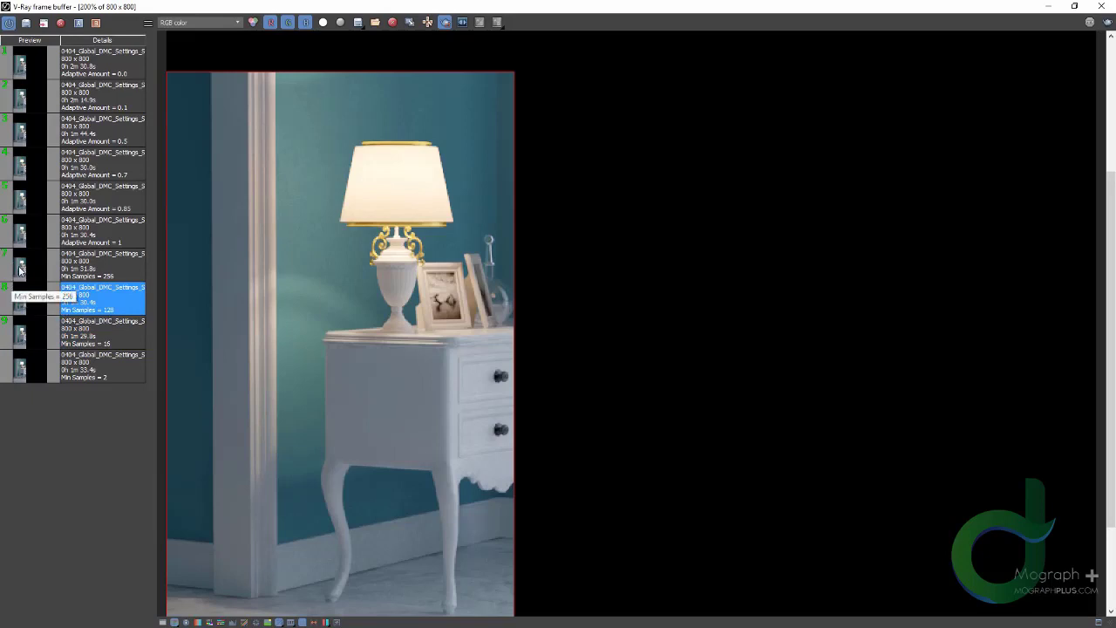
{"action": "left_click", "coordinate": [20, 270]}
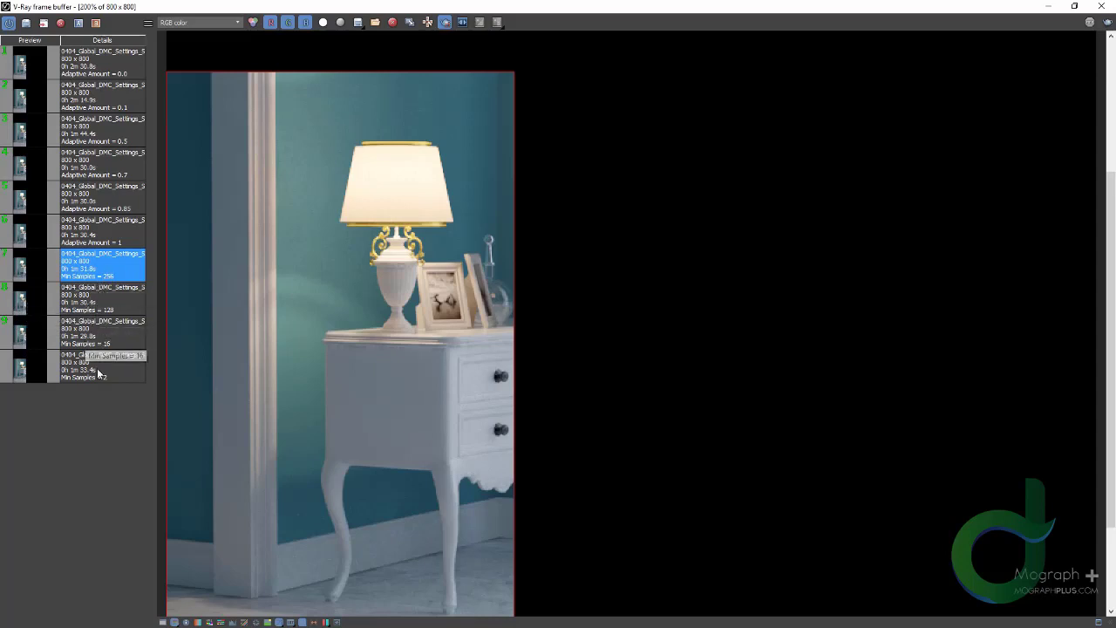
{"action": "left_click", "coordinate": [16, 363]}
{"action": "left_click", "coordinate": [19, 328]}
{"action": "left_click", "coordinate": [20, 296]}
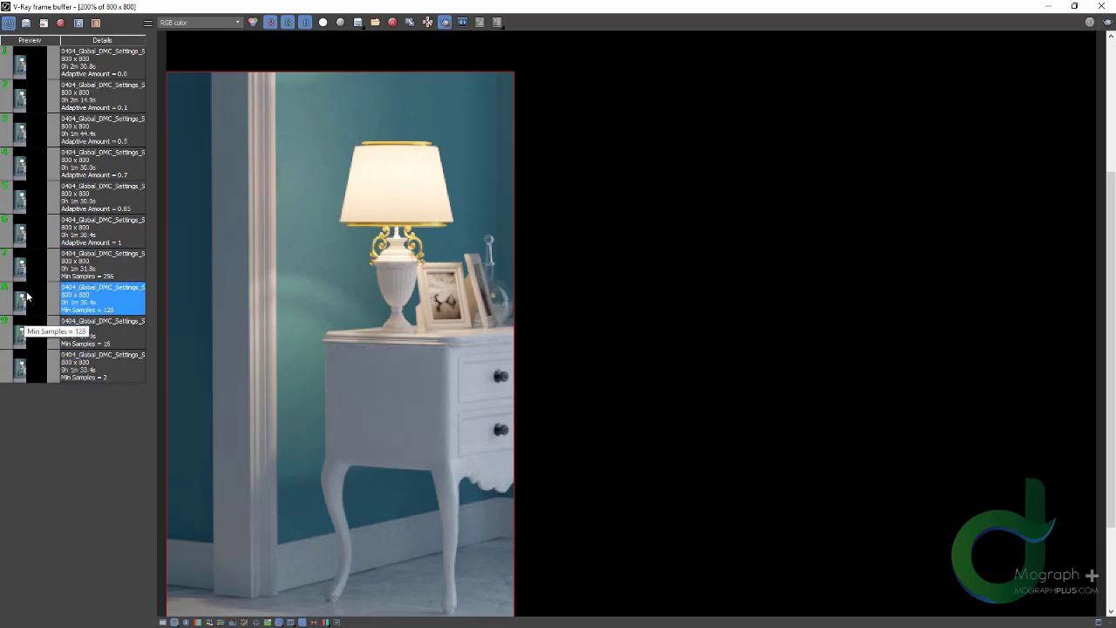
{"action": "left_click", "coordinate": [23, 271]}
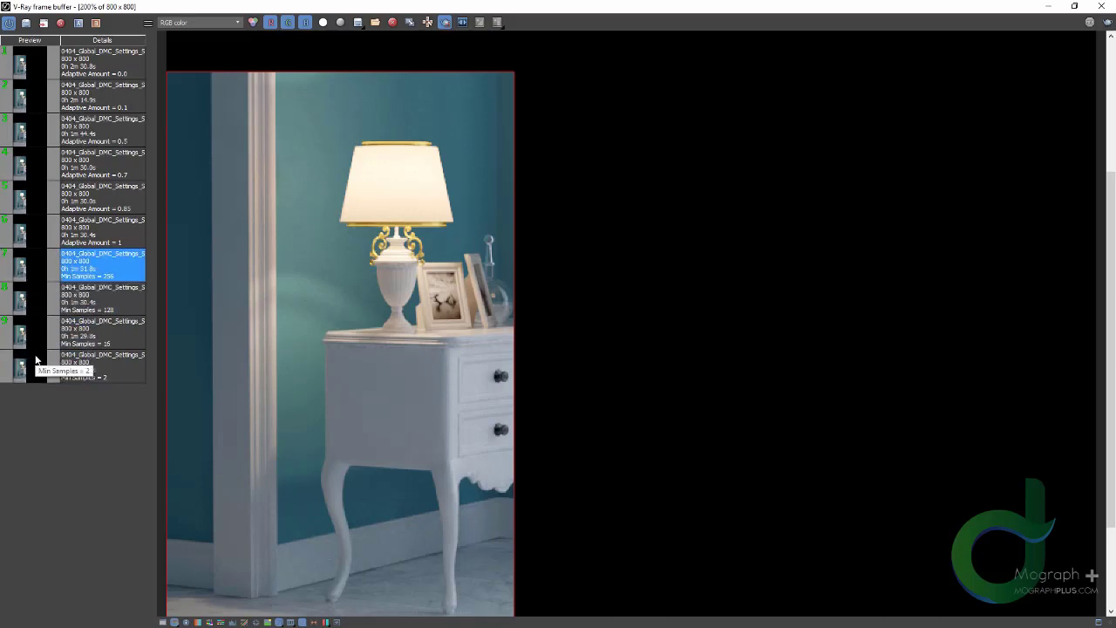
- Restore the frame buffer to a floating window beside the render settings and stretch it to full screen height
{"action": "left_click_drag", "start_coordinate": [514, 7], "coordinate": [780, 16]}
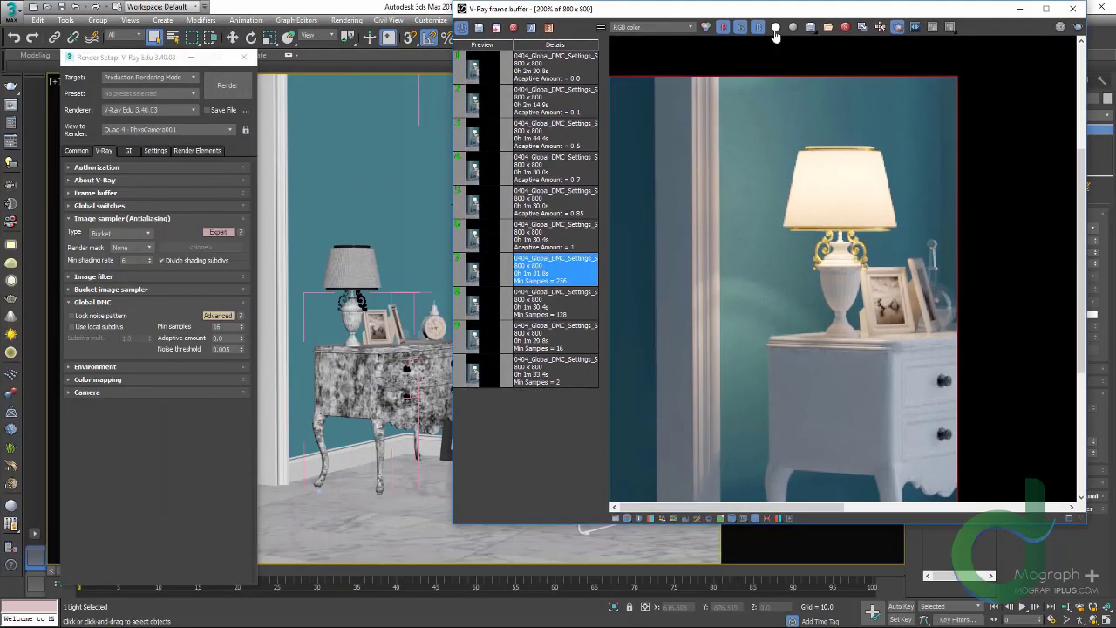
{"action": "double_click", "coordinate": [884, 523]}
{"action": "middle_click_drag", "start_coordinate": [821, 404], "coordinate": [780, 414]}
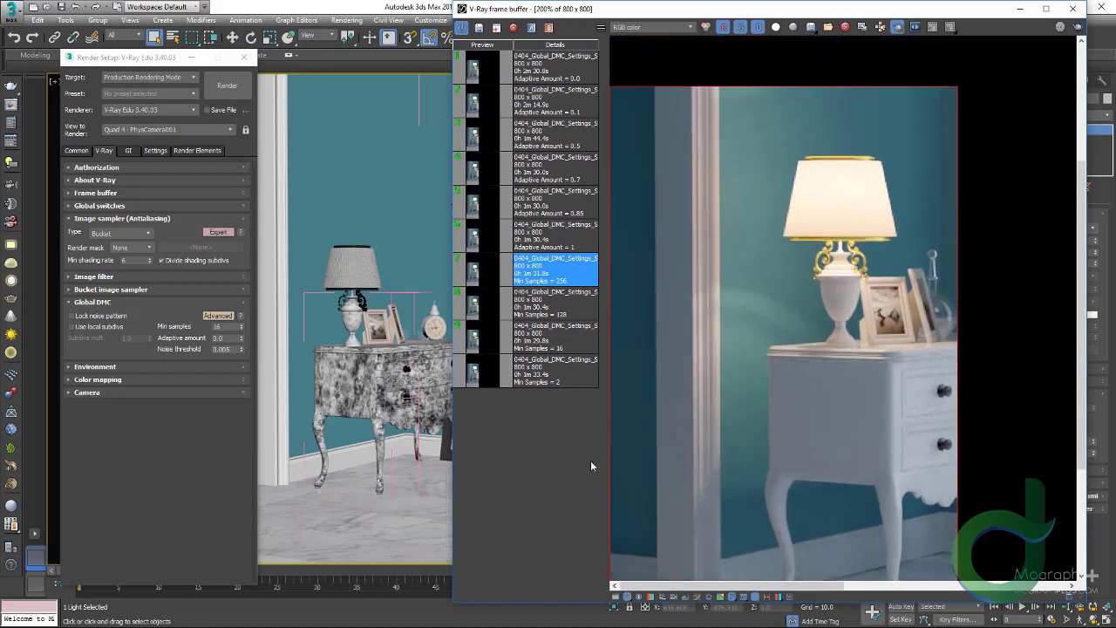
- Try Global DMC adaptive amounts of 1 and 0.85, and return to the Min Samples = 16 render in the history
{"action": "double_click", "coordinate": [218, 326]}
{"action": "left_click", "coordinate": [198, 471]}
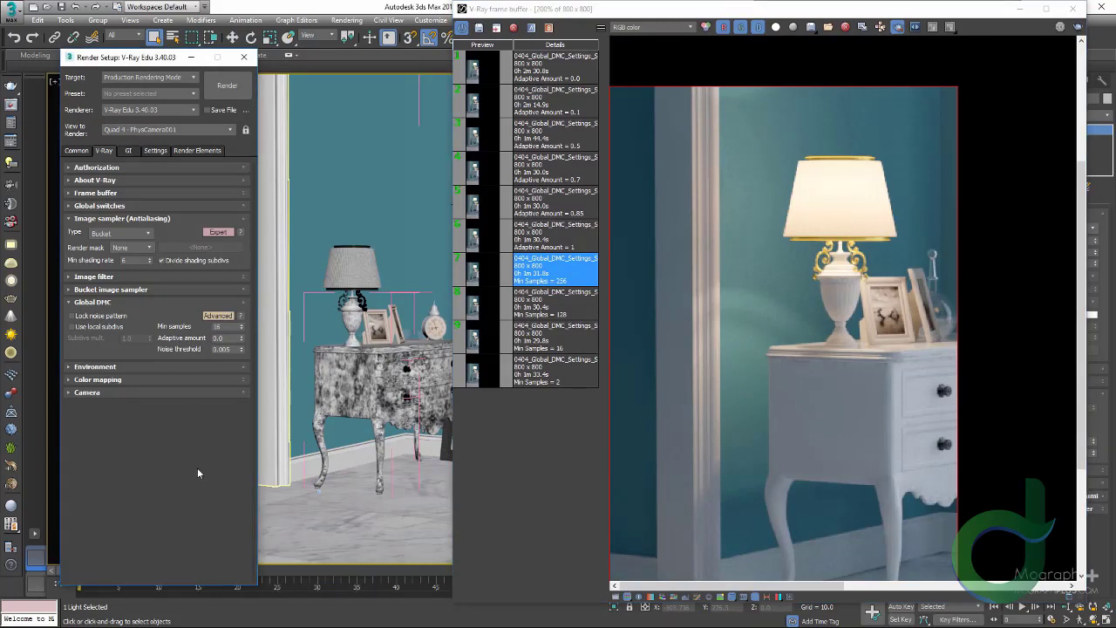
{"action": "double_click", "coordinate": [218, 337]}
{"action": "type", "text": "1"}
{"action": "key", "text": "Return"}
{"action": "type", "text": "0.85"}
{"action": "key", "text": "Return"}
{"action": "right_click", "coordinate": [486, 354]}
{"action": "left_click", "coordinate": [523, 407]}
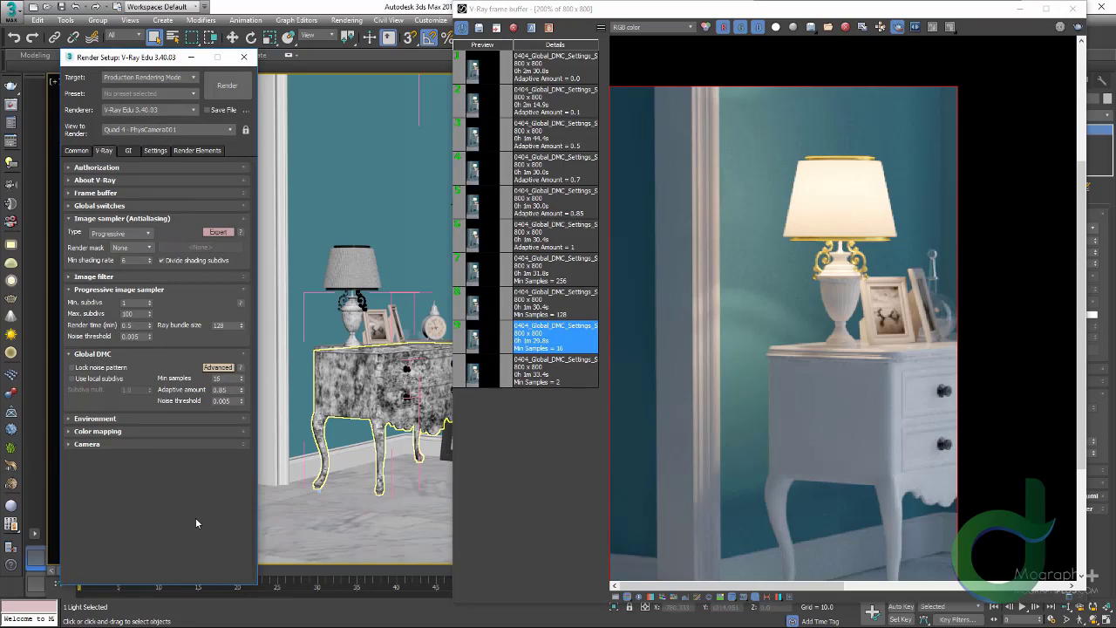
- Set the Global DMC adaptive amount to 1
{"action": "double_click", "coordinate": [220, 390]}
{"action": "type", "text": "1"}
{"action": "key", "text": "Return"}
- Compare the stored renders with adaptive amounts of 1, 0.85, 0.7, 0.5, 0.1 and 0.0 at 200% zoom
{"action": "left_click", "coordinate": [480, 252]}
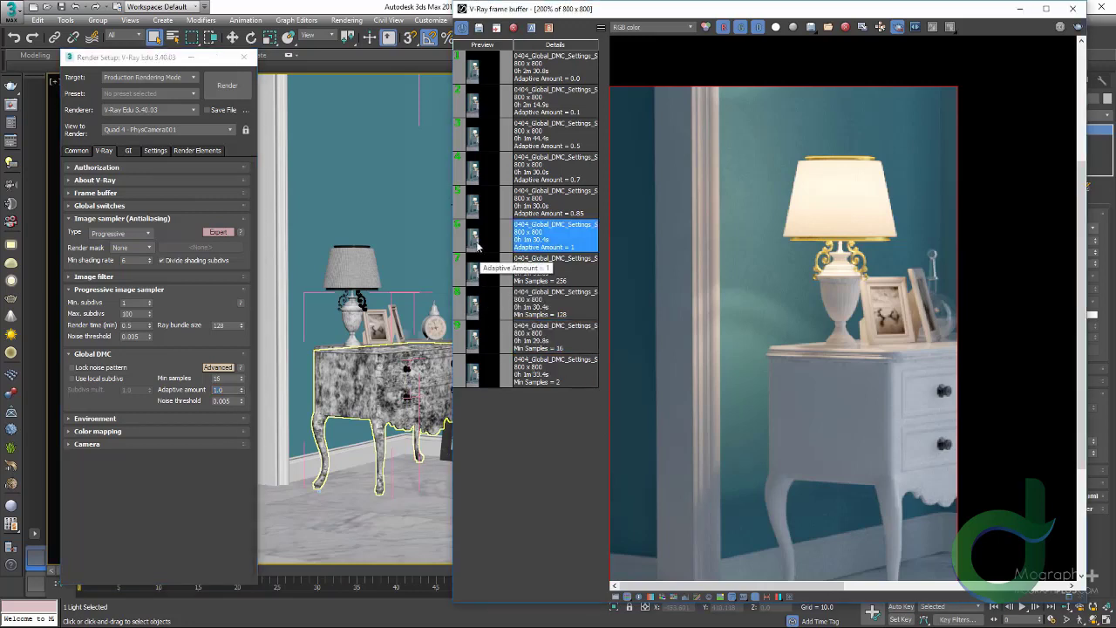
{"action": "middle_click_drag", "start_coordinate": [696, 390], "coordinate": [758, 359]}
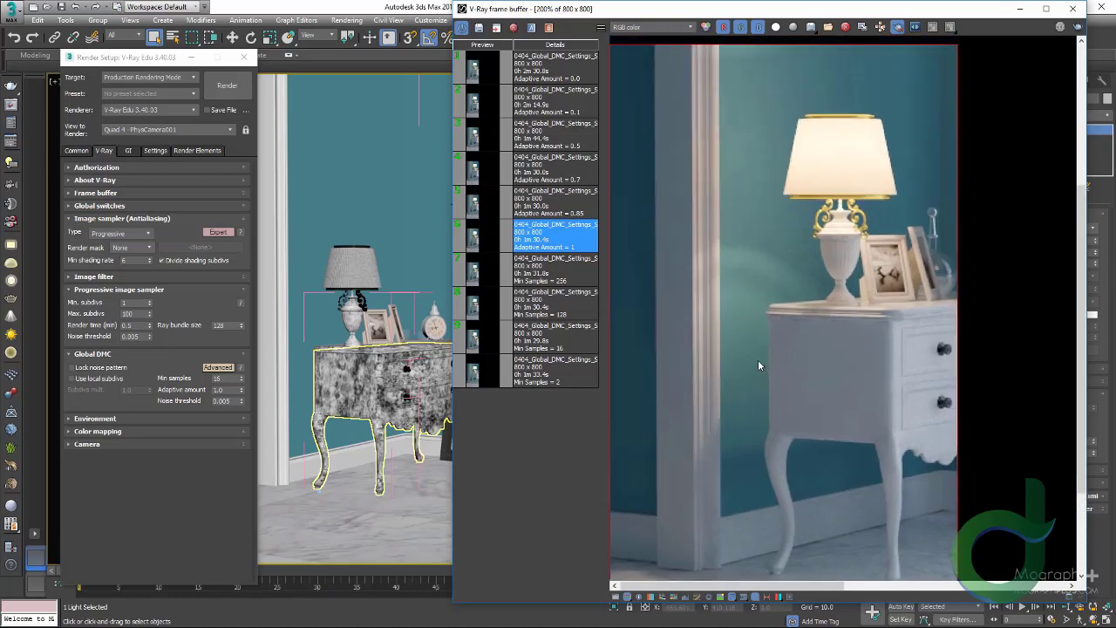
{"action": "left_click", "coordinate": [480, 211]}
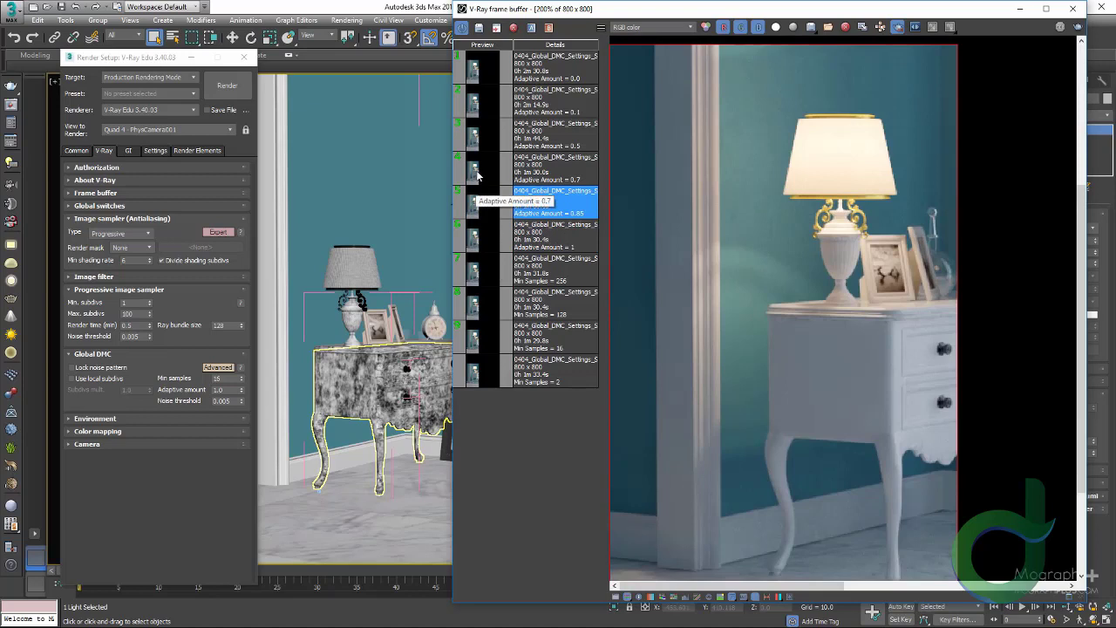
{"action": "left_click", "coordinate": [478, 174]}
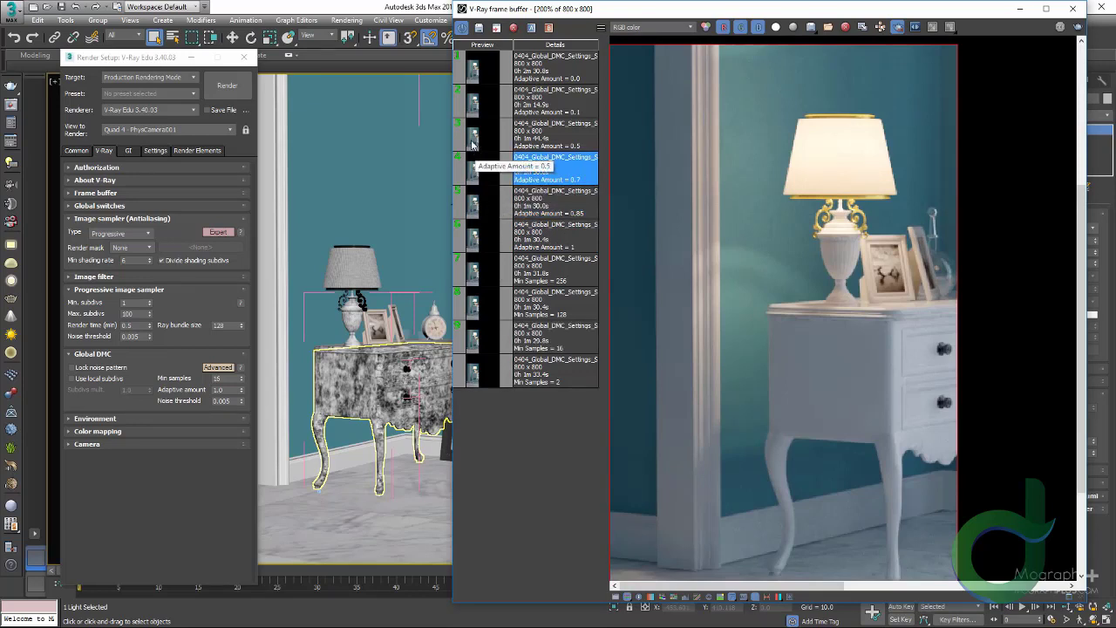
{"action": "left_click", "coordinate": [471, 142]}
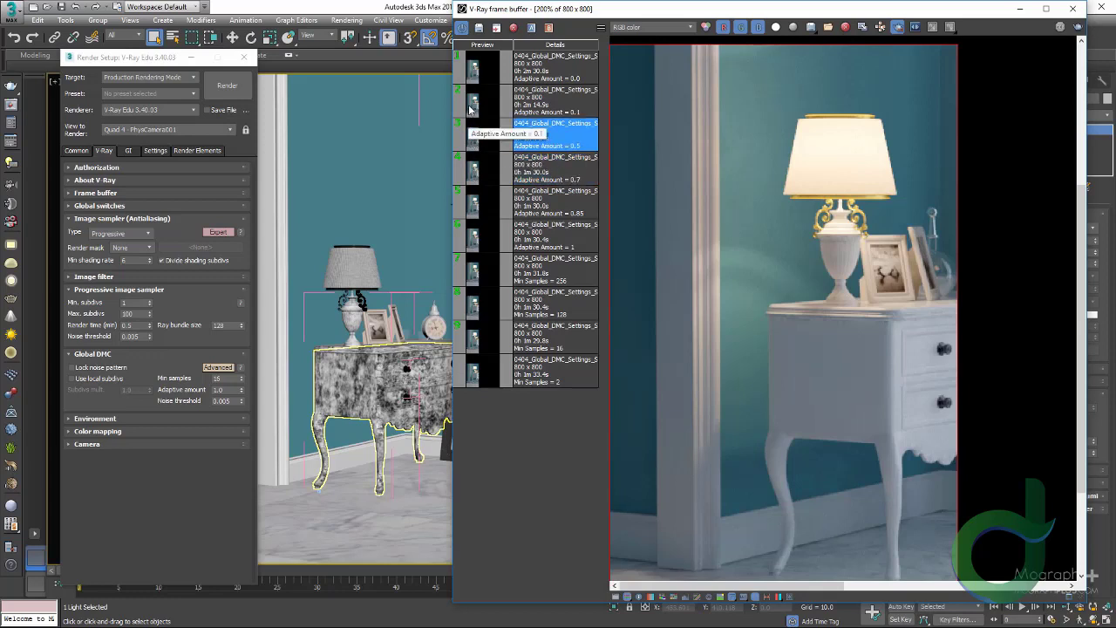
{"action": "left_click", "coordinate": [469, 109]}
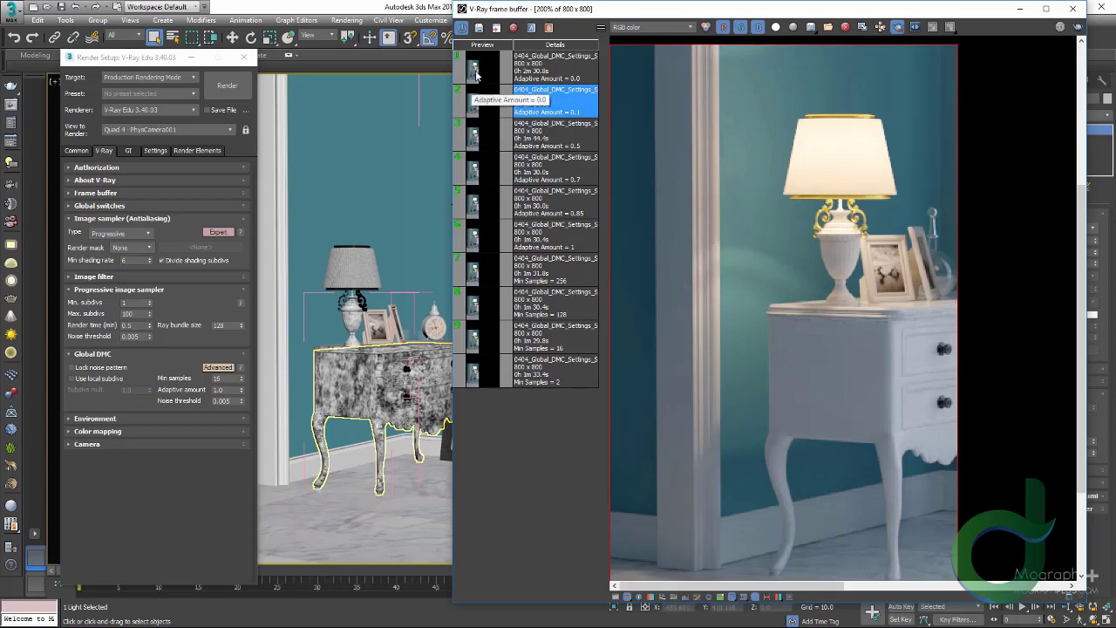
{"action": "left_click", "coordinate": [476, 73]}
- Compare the wall beside the lamp at 400% zoom across the stored renders from adaptive amount 1 down to 0.0
{"action": "scroll", "coordinate": [697, 173], "scroll_direction": "up", "scroll_amount": 1}
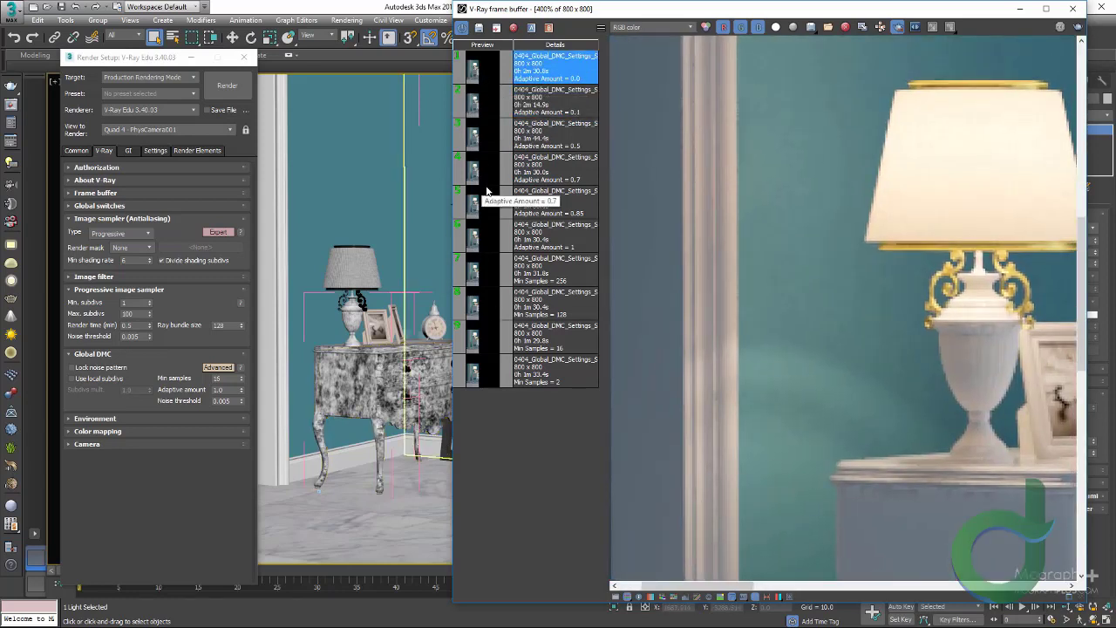
{"action": "left_click", "coordinate": [477, 242]}
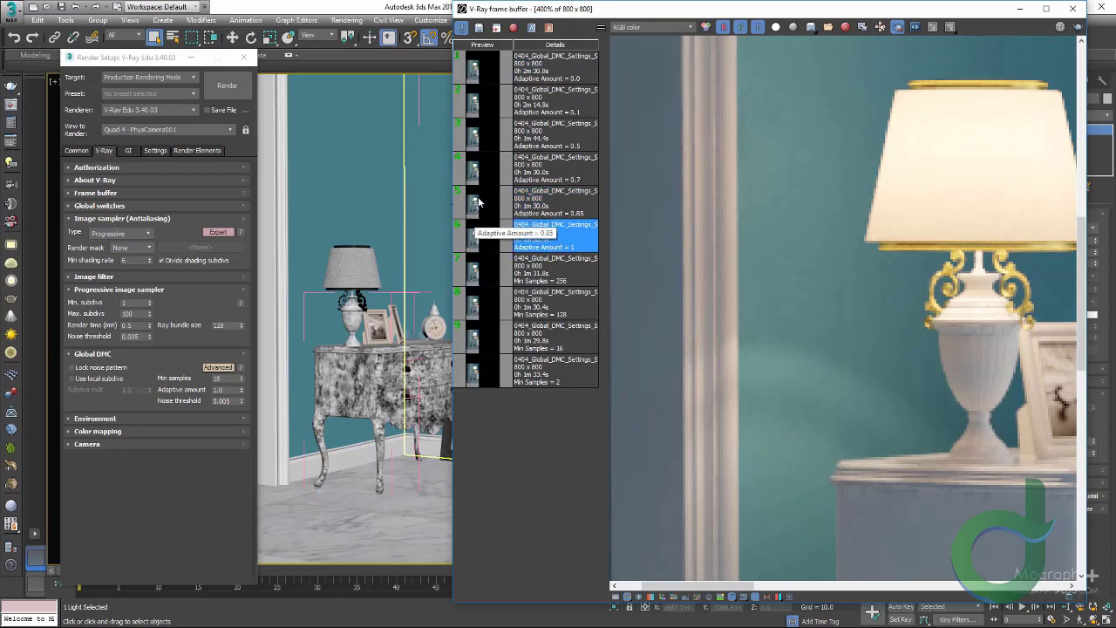
{"action": "left_click", "coordinate": [478, 205]}
{"action": "left_click", "coordinate": [481, 174]}
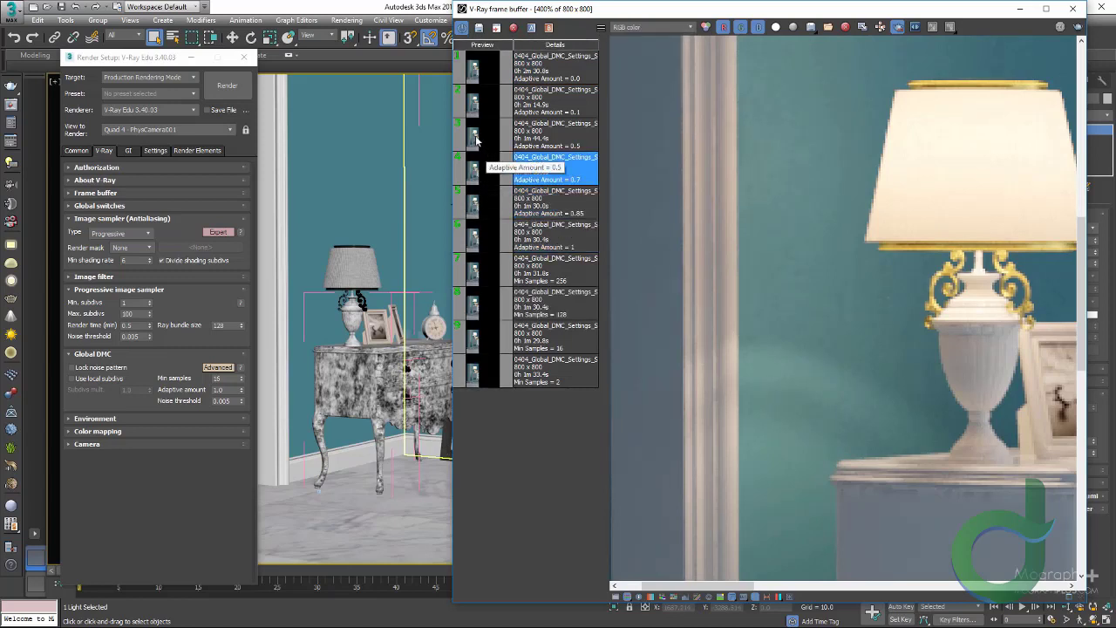
{"action": "left_click", "coordinate": [478, 139]}
{"action": "left_click", "coordinate": [474, 102]}
{"action": "left_click", "coordinate": [476, 77]}
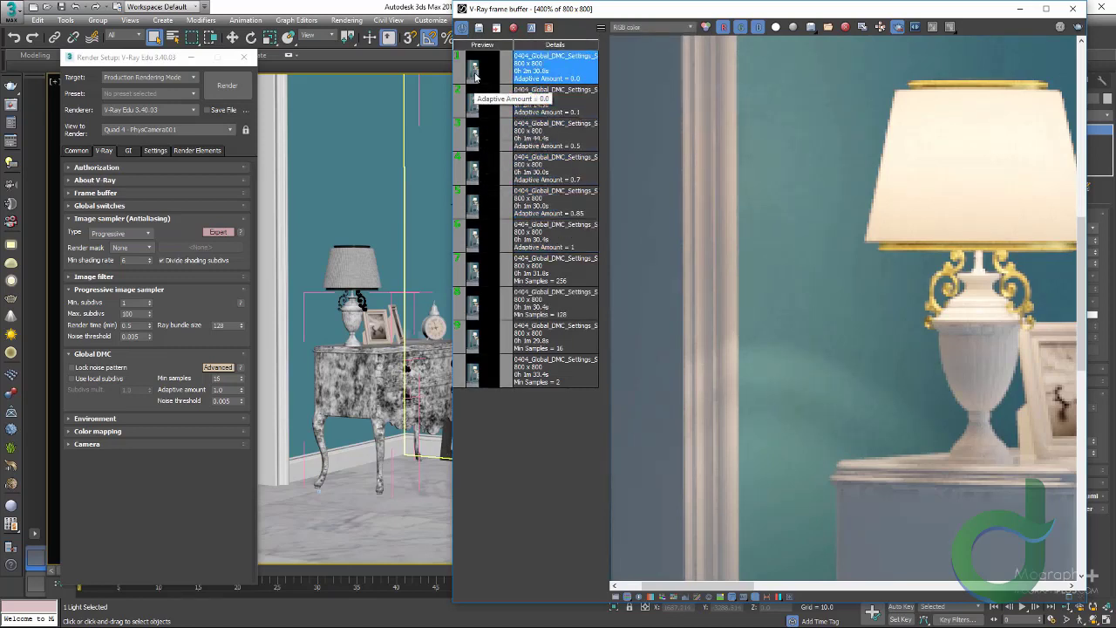
- Compare the adaptive amount 1 and 0.0 renders as A and B with the sliding divider, and close the A/B comparison
{"action": "left_click", "coordinate": [567, 233]}
{"action": "left_click", "coordinate": [530, 27]}
{"action": "left_click", "coordinate": [553, 61]}
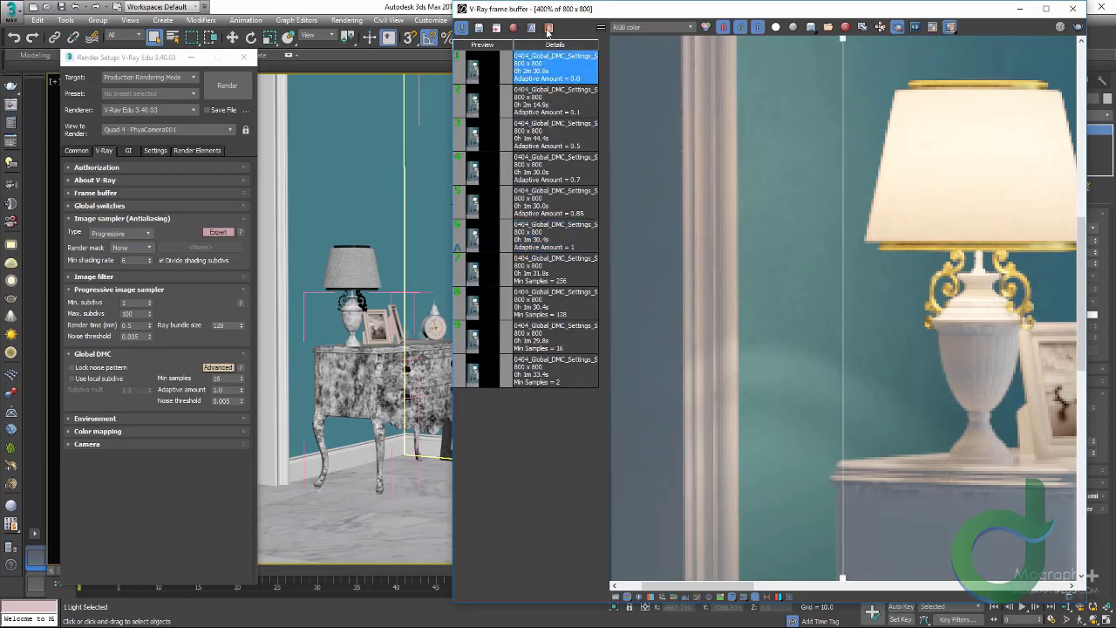
{"action": "left_click", "coordinate": [548, 27]}
{"action": "left_click_drag", "start_coordinate": [840, 227], "coordinate": [746, 261]}
{"action": "scroll", "coordinate": [760, 285], "scroll_direction": "down", "scroll_amount": 2}
{"action": "left_click_drag", "start_coordinate": [620, 267], "coordinate": [679, 270]}
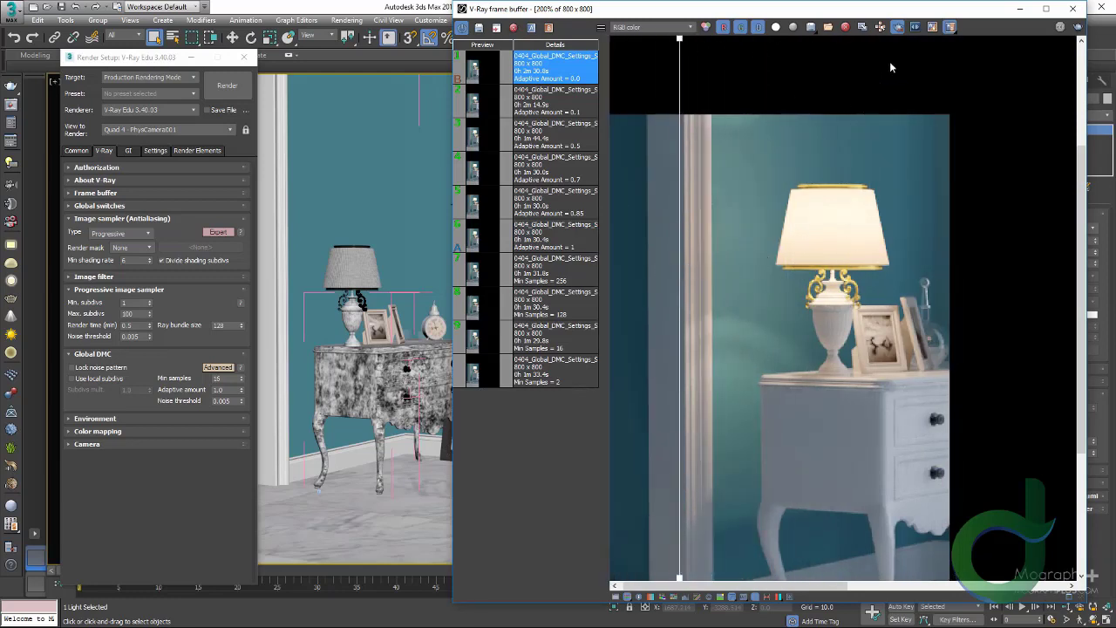
{"action": "left_click", "coordinate": [949, 27]}
- Set the Global DMC adaptive amount to 0.85 and check the noise threshold value
{"action": "double_click", "coordinate": [225, 390]}
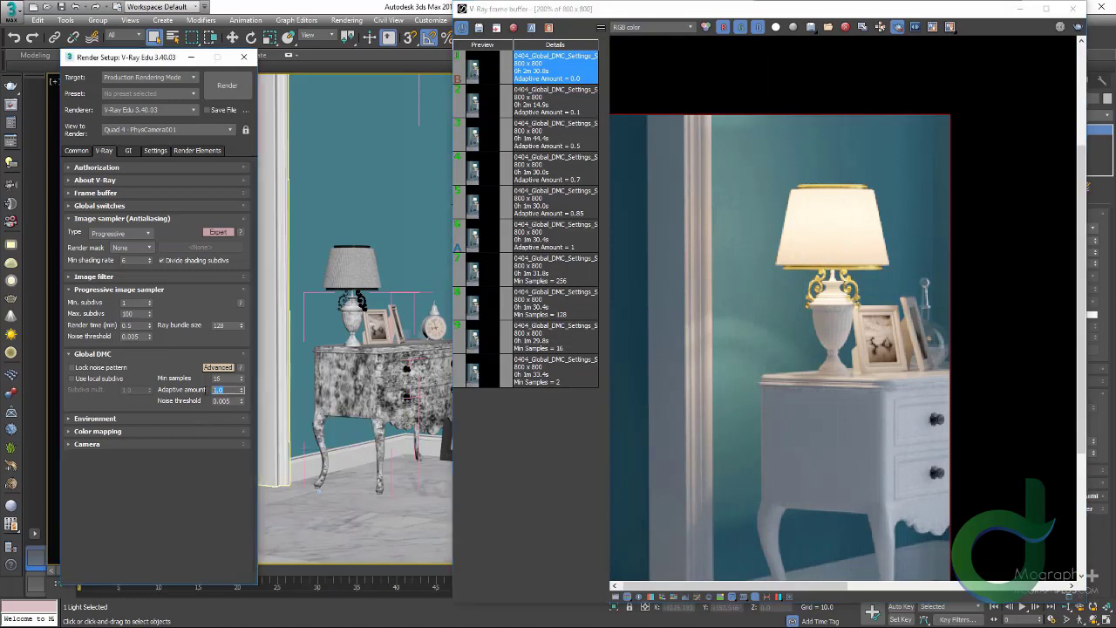
{"action": "key", "text": "BackSpace"}
{"action": "key", "text": "Return"}
{"action": "left_click", "coordinate": [181, 394]}
{"action": "double_click", "coordinate": [219, 400]}
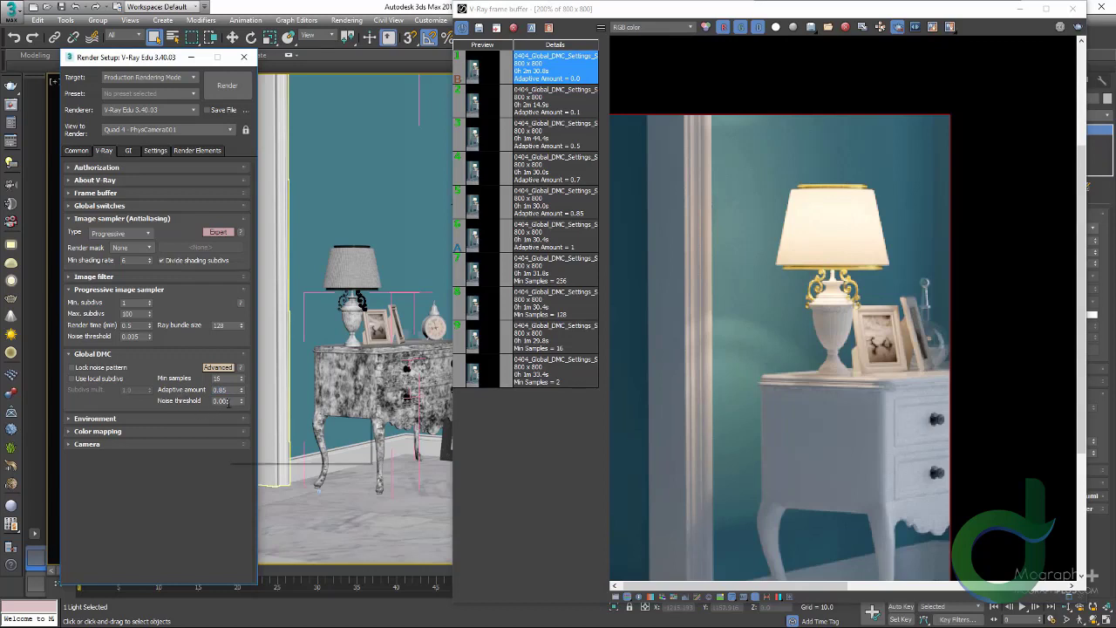
{"action": "left_click", "coordinate": [207, 488]}
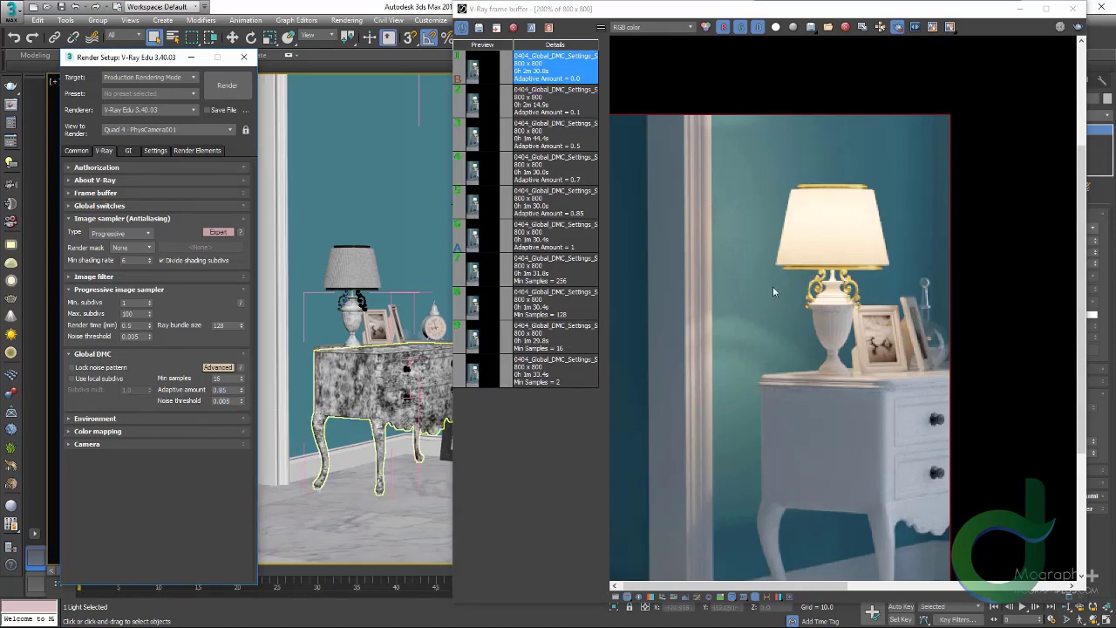
{"action": "scroll", "coordinate": [855, 197], "scroll_direction": "down", "scroll_amount": 1}
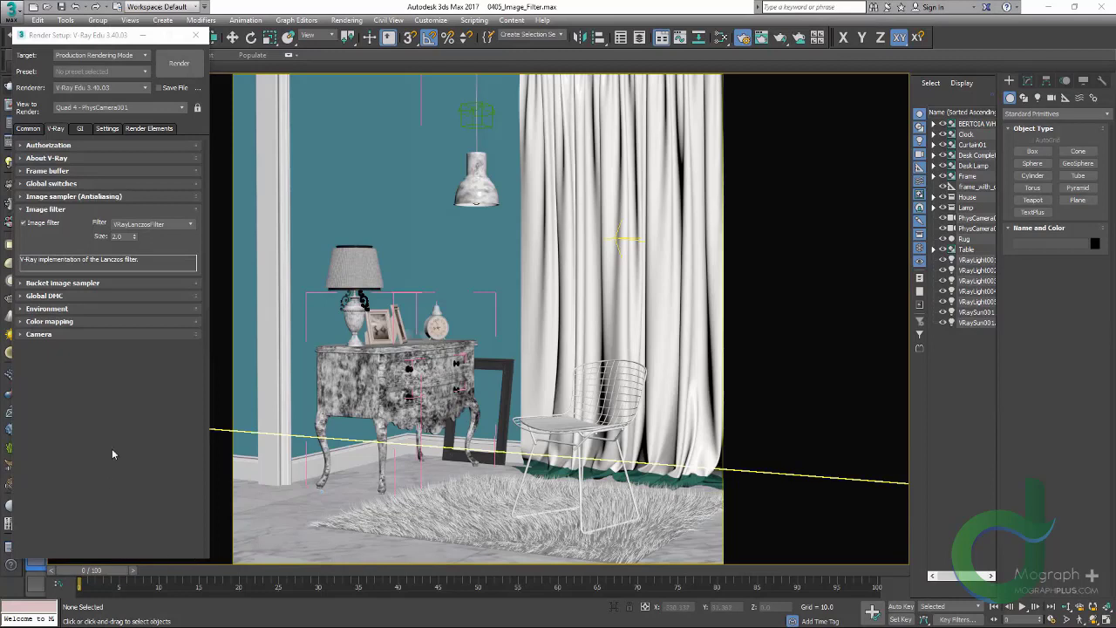
- Check the bucket image sampler settings in the image filter scene, and switch the image filter off and on again
{"action": "left_click", "coordinate": [80, 285]}
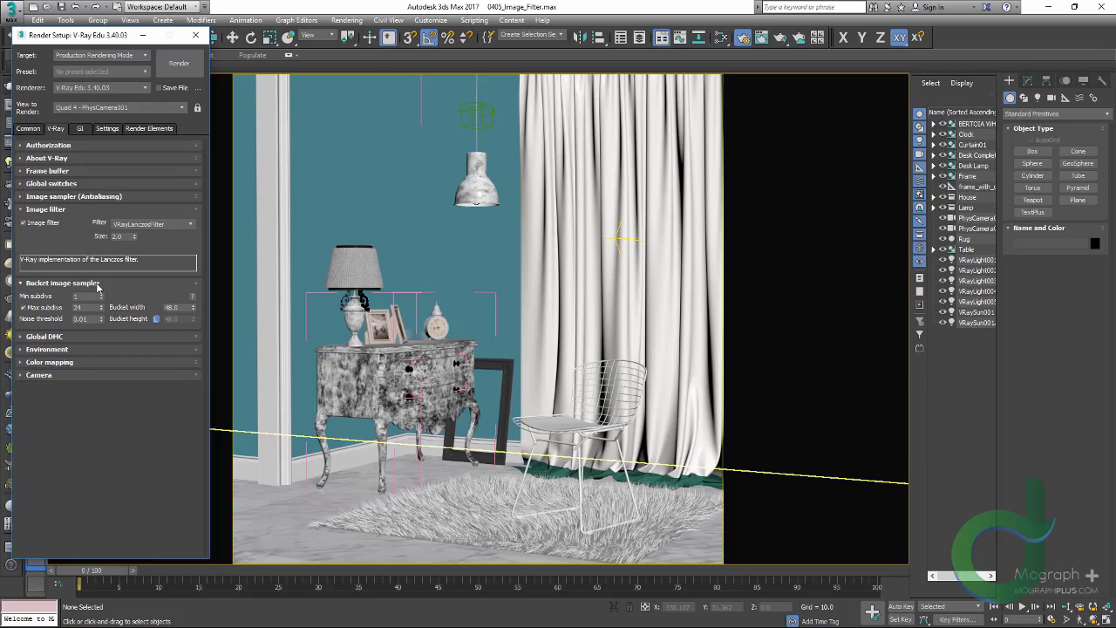
{"action": "left_click", "coordinate": [103, 284]}
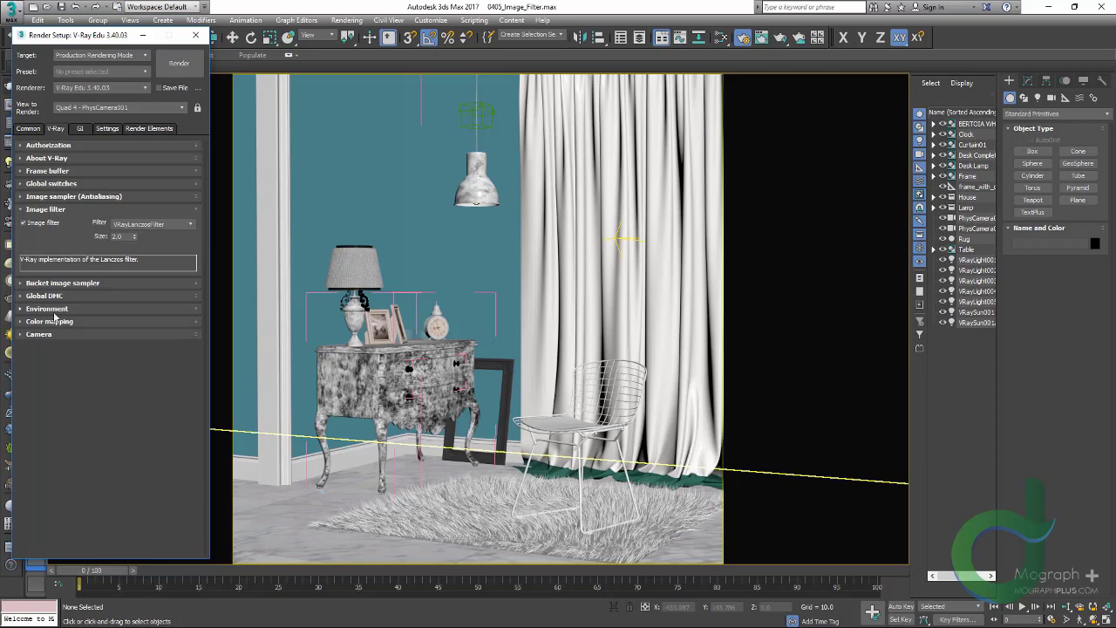
{"action": "left_click", "coordinate": [45, 209]}
{"action": "left_click", "coordinate": [45, 209]}
{"action": "left_click", "coordinate": [23, 224]}
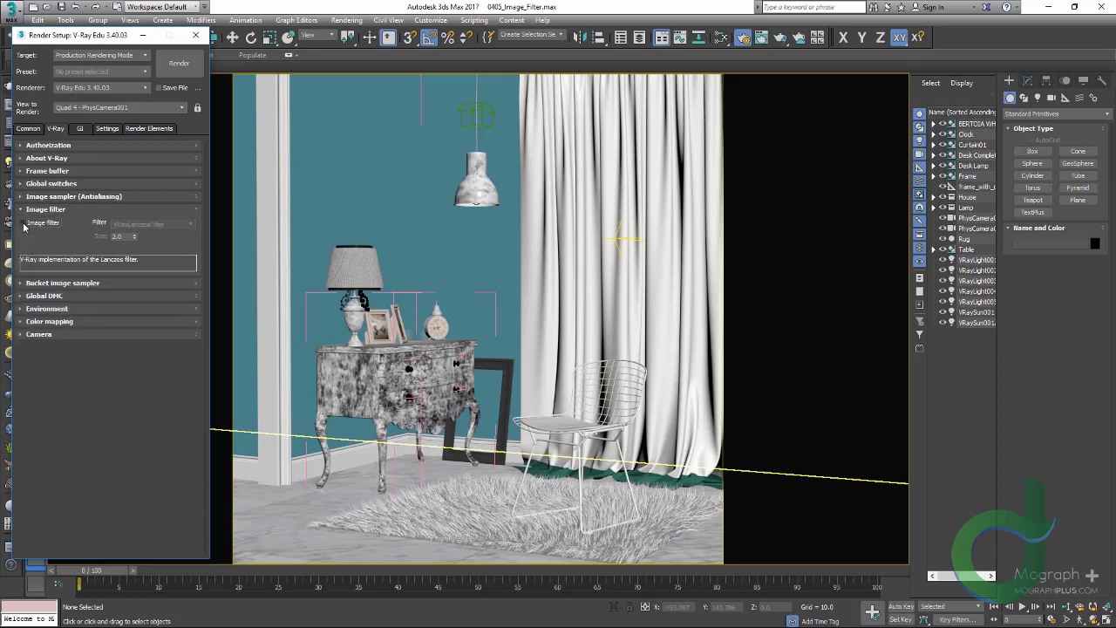
{"action": "left_click", "coordinate": [24, 224]}
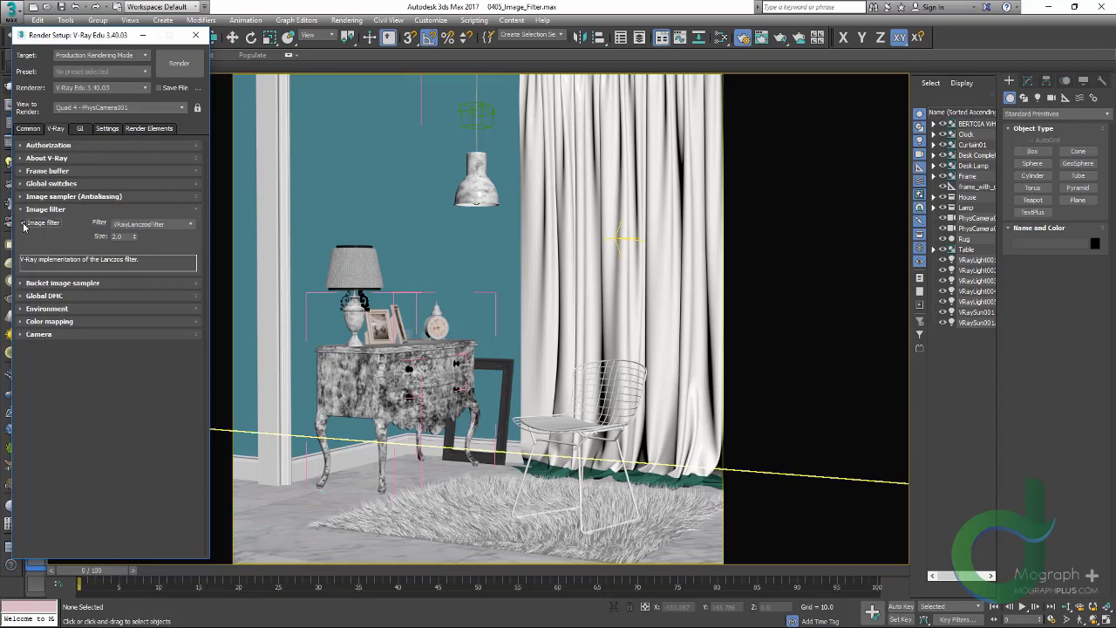
- Try VRayTriangleFilter as the image filter, switch back to VRayLanczosFilter and check its size setting
{"action": "left_click", "coordinate": [171, 226]}
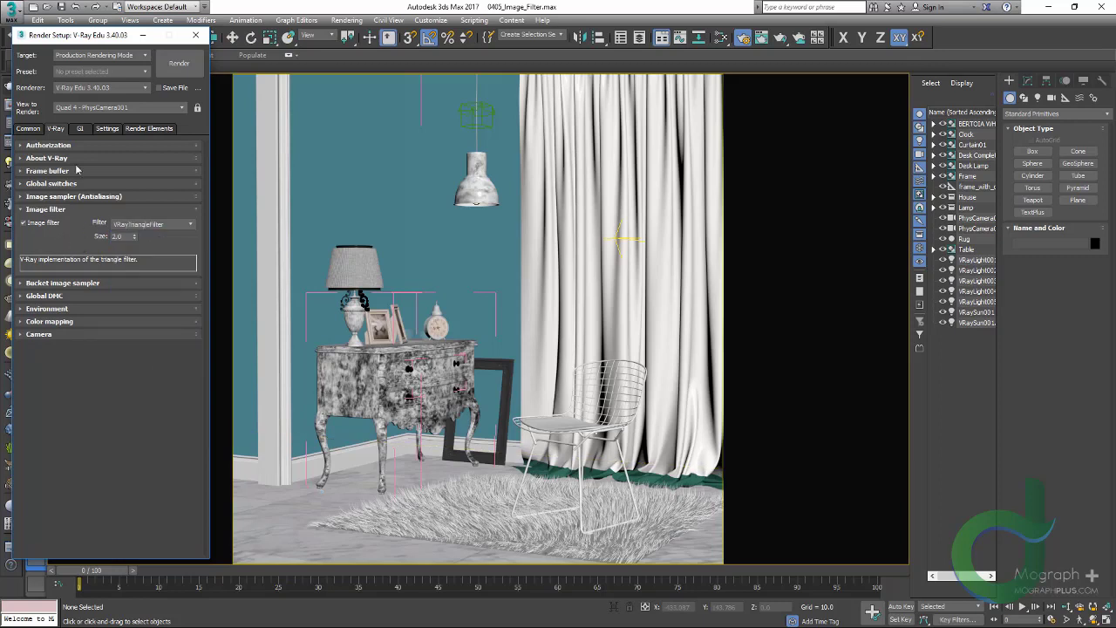
{"action": "left_click_drag", "start_coordinate": [91, 39], "coordinate": [106, 45]}
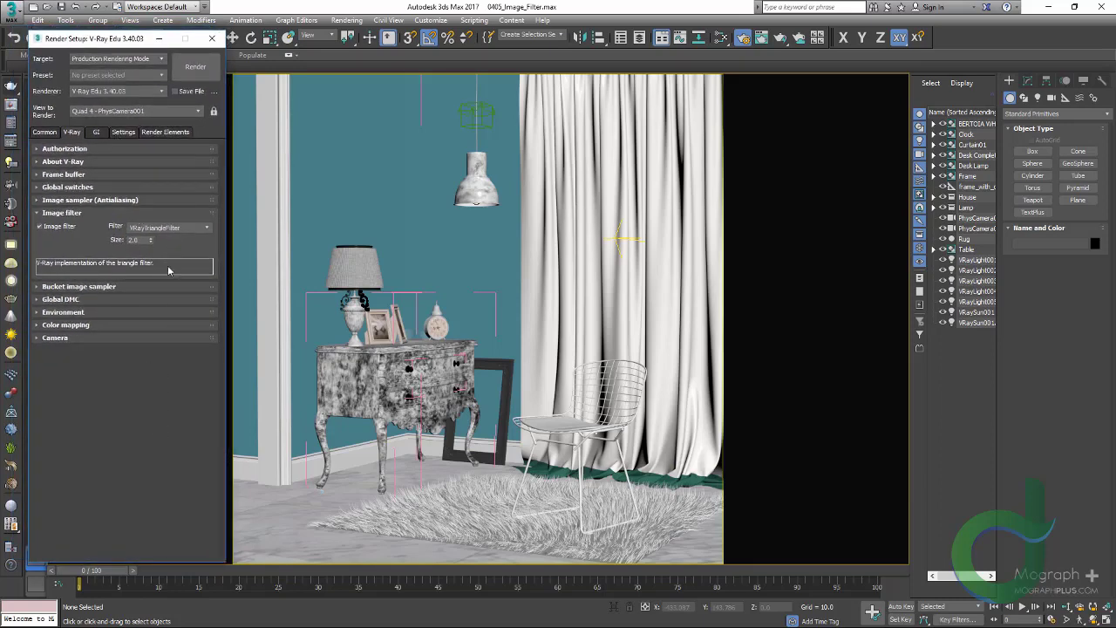
{"action": "left_click", "coordinate": [197, 229]}
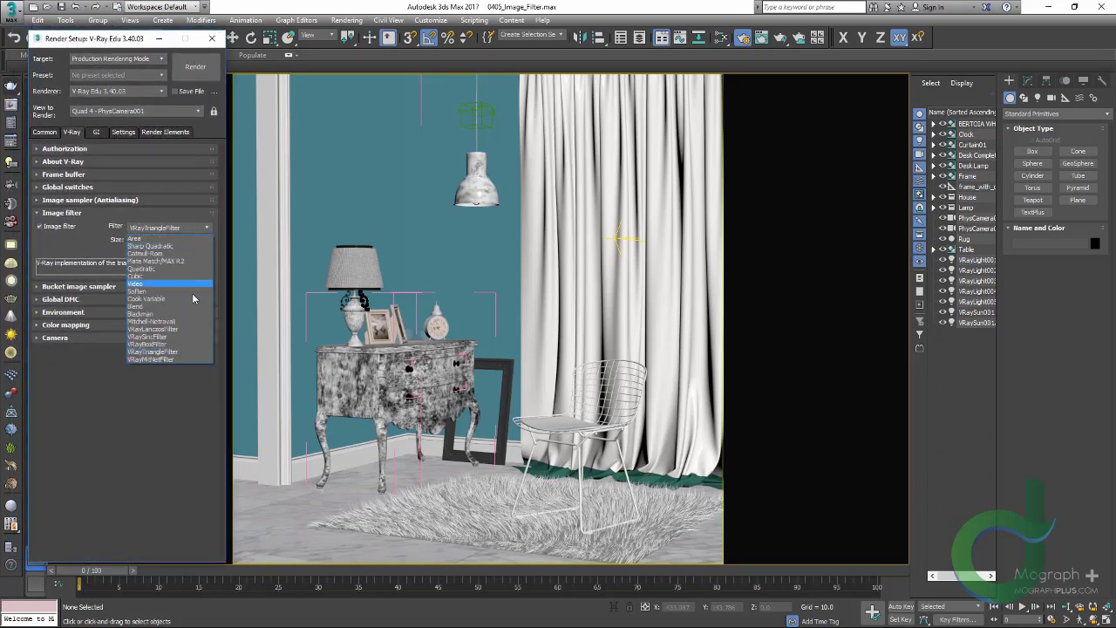
{"action": "left_click", "coordinate": [184, 335]}
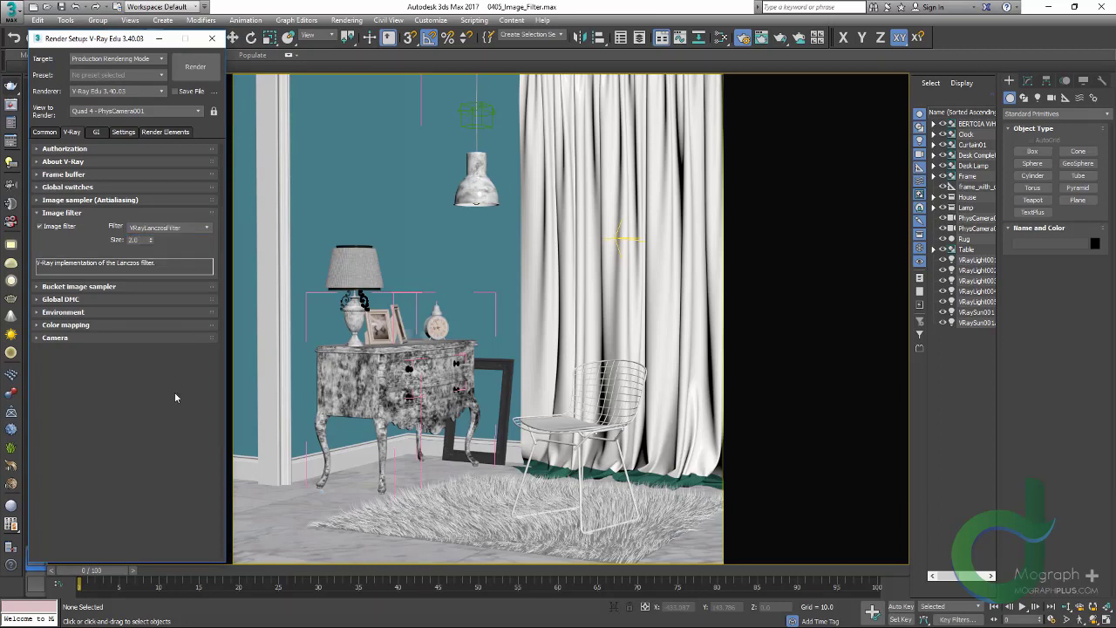
{"action": "double_click", "coordinate": [134, 239]}
{"action": "left_click", "coordinate": [150, 251]}
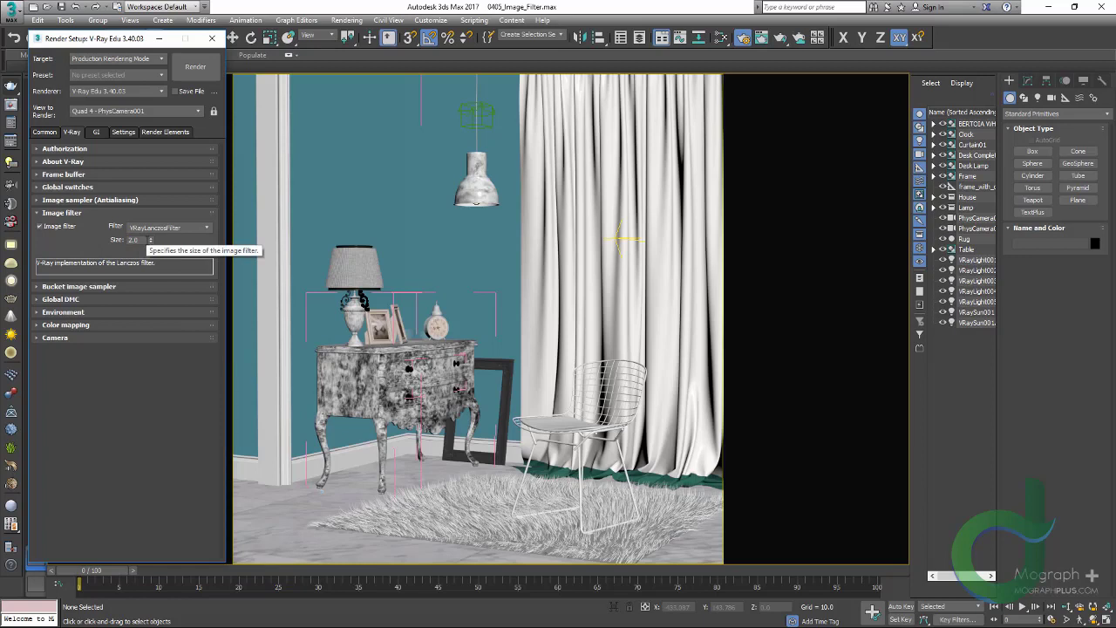
- Try the Area image filter and return to VRayLanczosFilter
{"action": "left_click", "coordinate": [141, 228]}
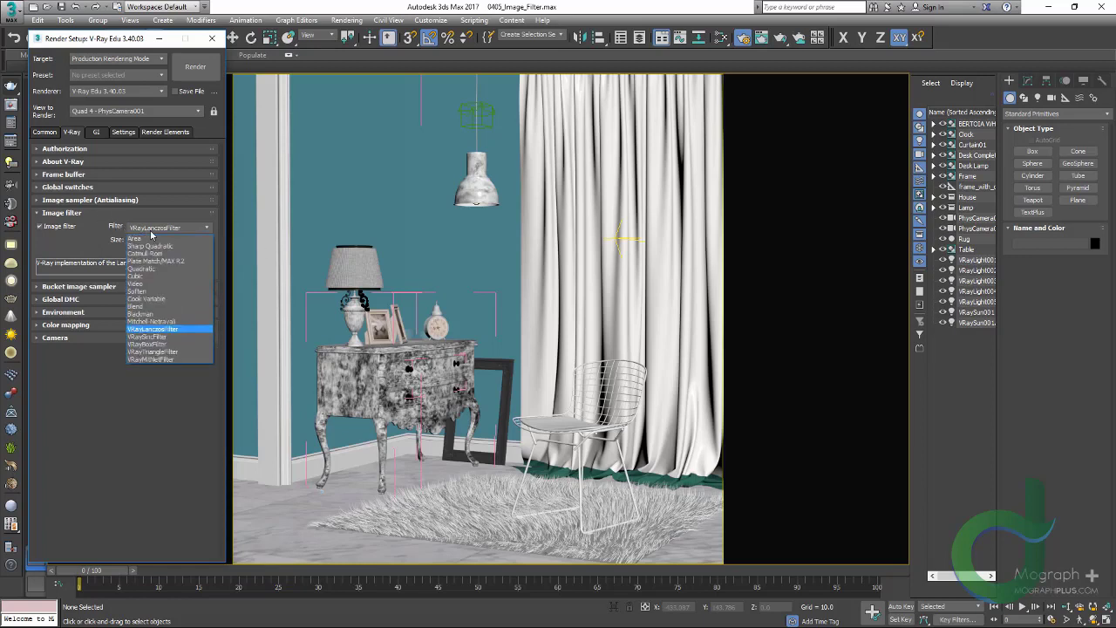
{"action": "left_click", "coordinate": [153, 238]}
{"action": "left_click", "coordinate": [181, 228]}
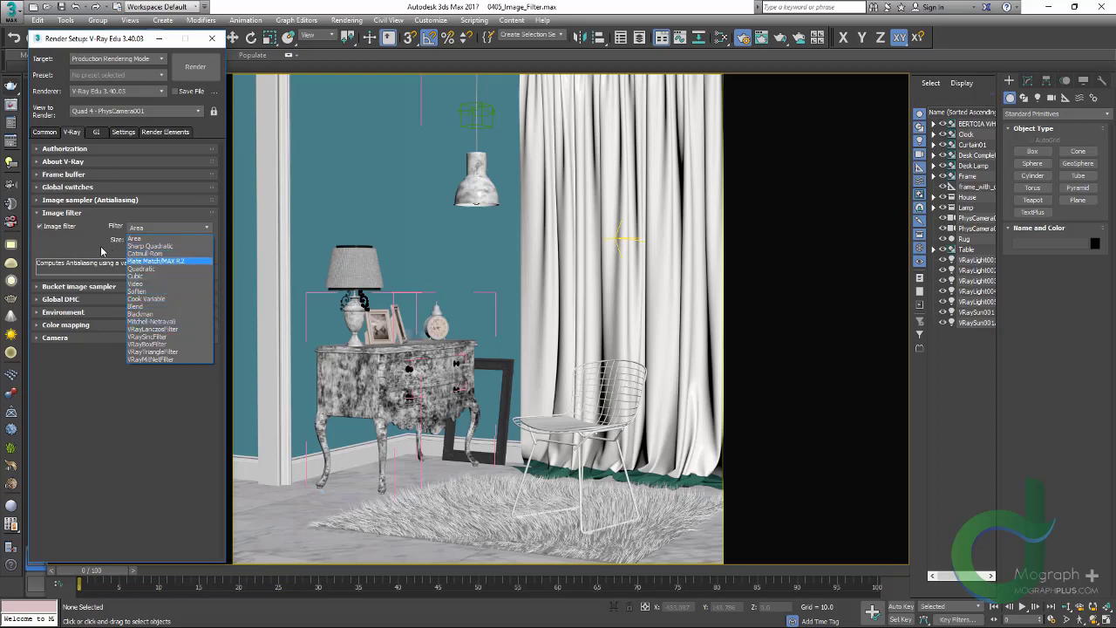
{"action": "left_click", "coordinate": [153, 328]}
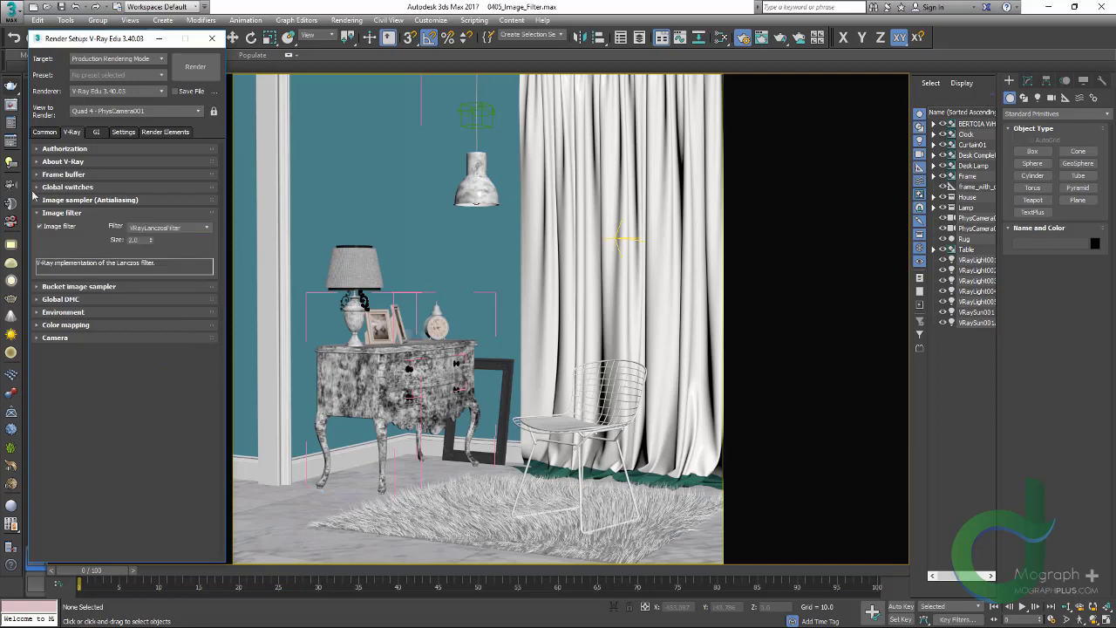
- Show the V-Ray frame buffer, and check the irradiance map's From file mode and its IRmap.vrmap source file
{"action": "left_click", "coordinate": [11, 122]}
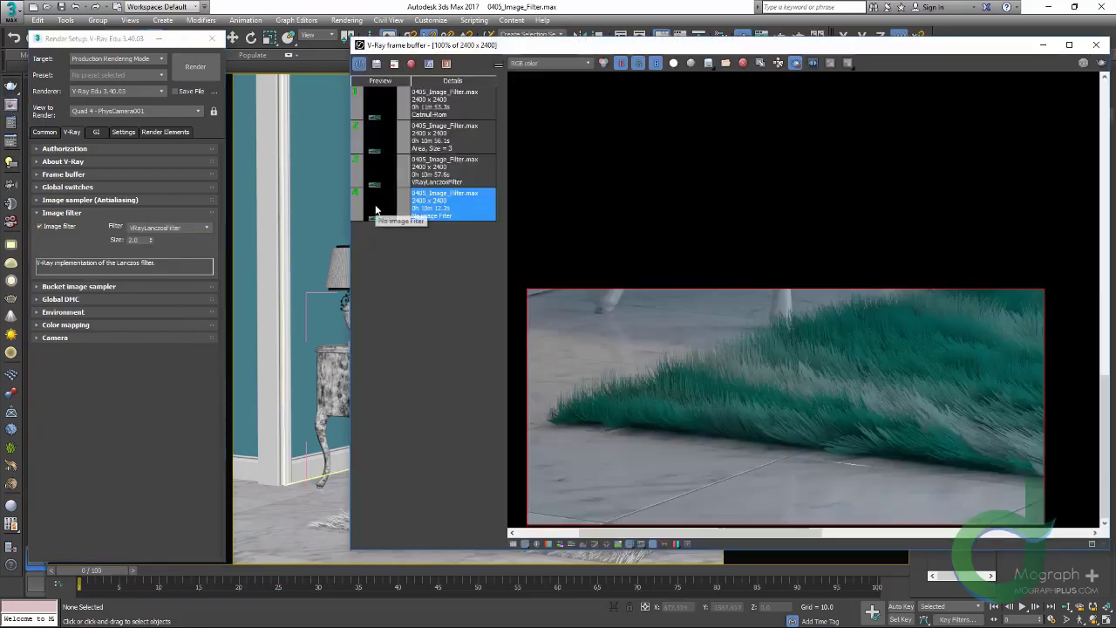
{"action": "left_click", "coordinate": [96, 132]}
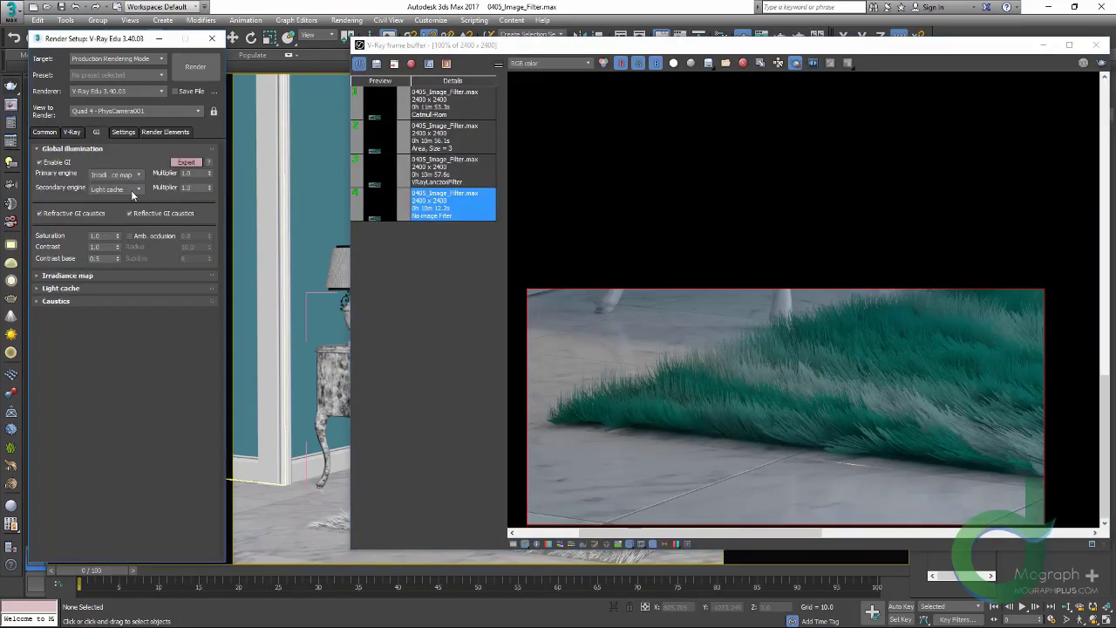
{"action": "left_click", "coordinate": [122, 273]}
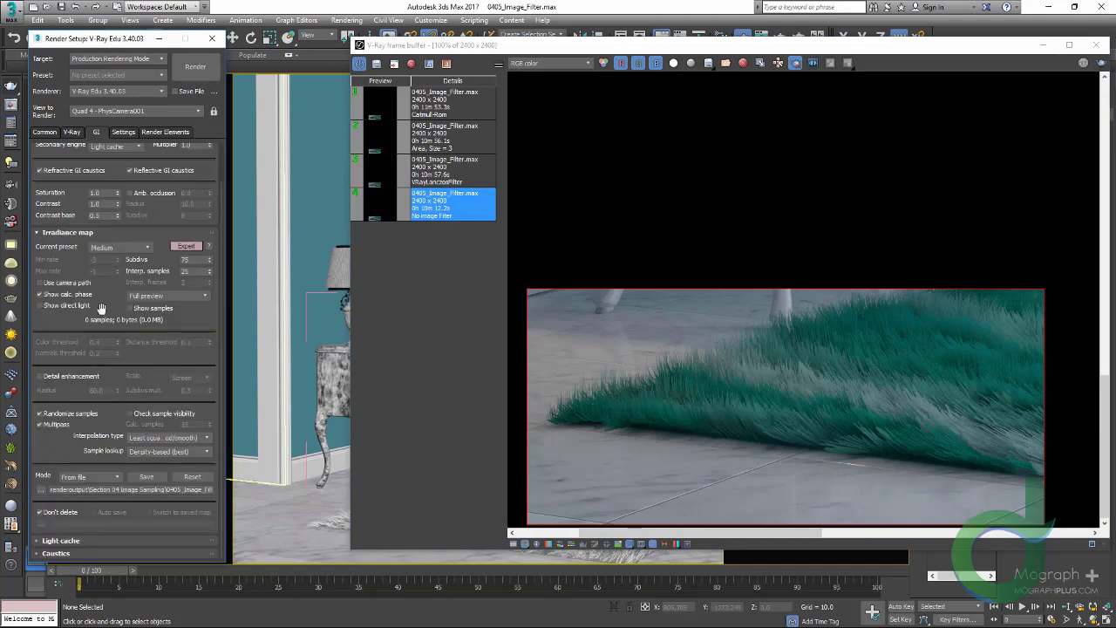
{"action": "left_click", "coordinate": [105, 474]}
{"action": "left_click", "coordinate": [87, 496]}
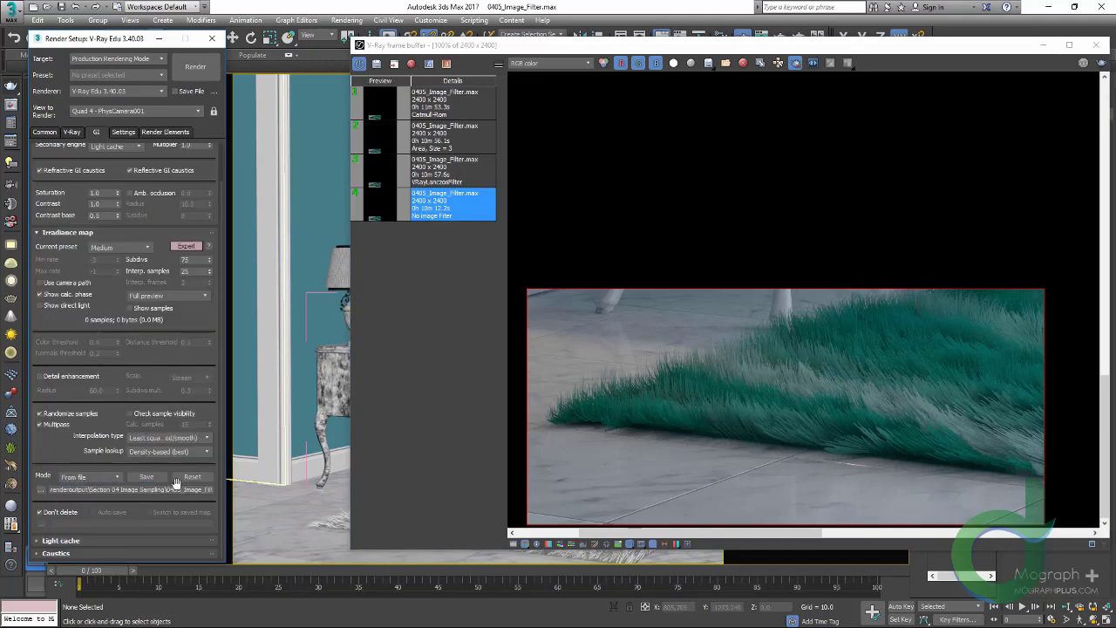
{"action": "left_click", "coordinate": [40, 493]}
{"action": "left_click", "coordinate": [215, 157]}
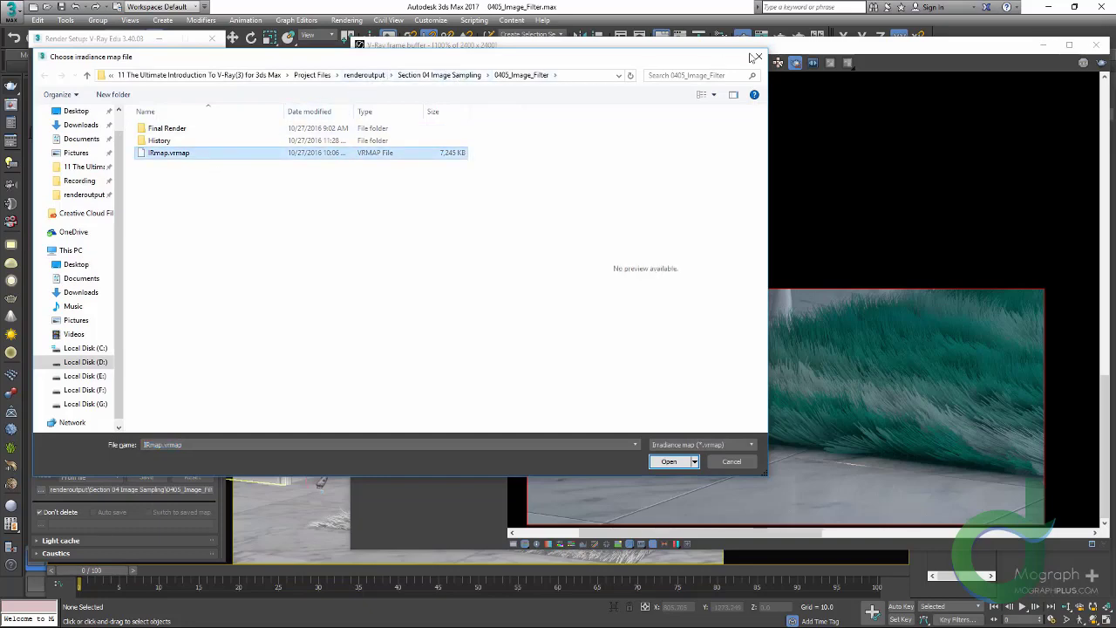
{"action": "left_click", "coordinate": [755, 57]}
- Return to the image filter settings and display the stored render labelled No Image Filter
{"action": "left_click", "coordinate": [77, 133]}
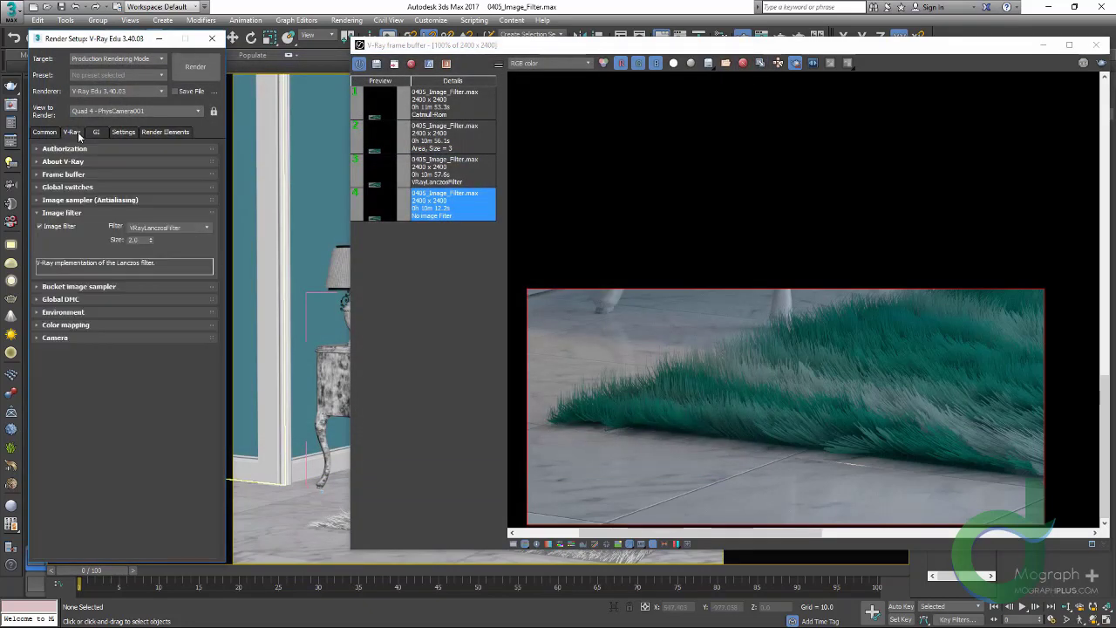
{"action": "left_click", "coordinate": [376, 209]}
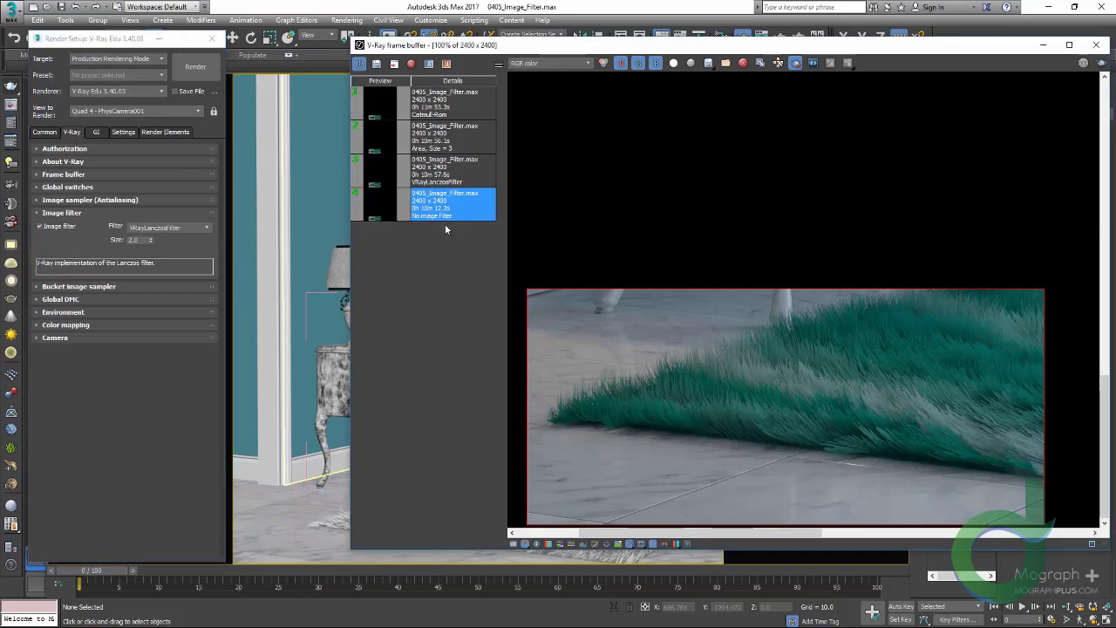
- Compare the stored renders labelled No Image Filter and VRayLanczosFilter on the rug's fibres at up to 400% magnification
{"action": "scroll", "coordinate": [806, 363], "scroll_direction": "up", "scroll_amount": 3}
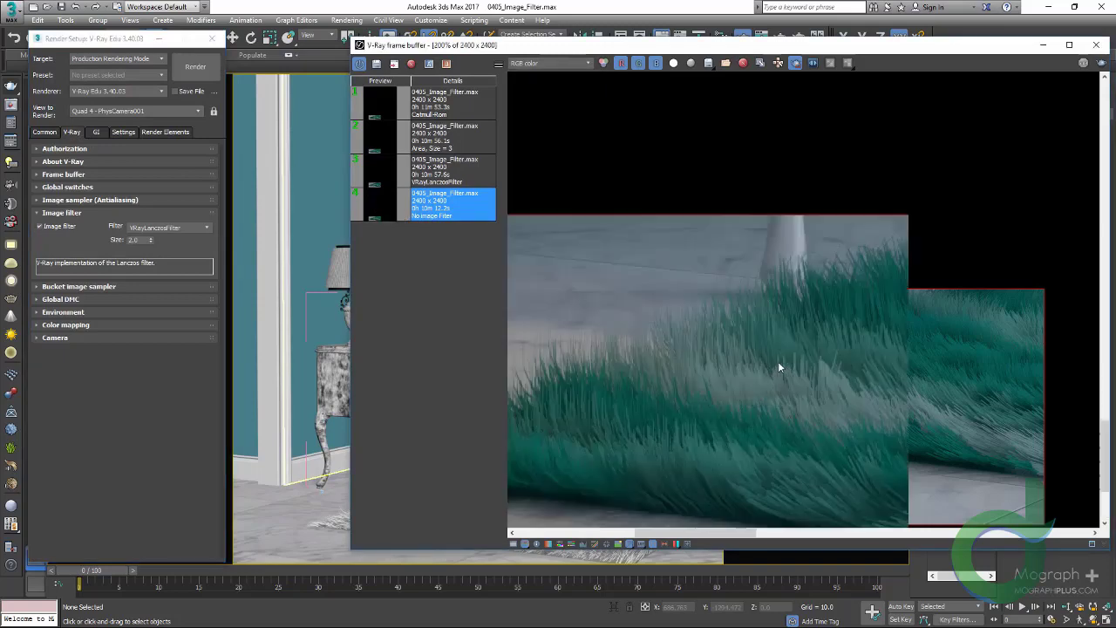
{"action": "middle_click_drag", "start_coordinate": [786, 303], "coordinate": [898, 316]}
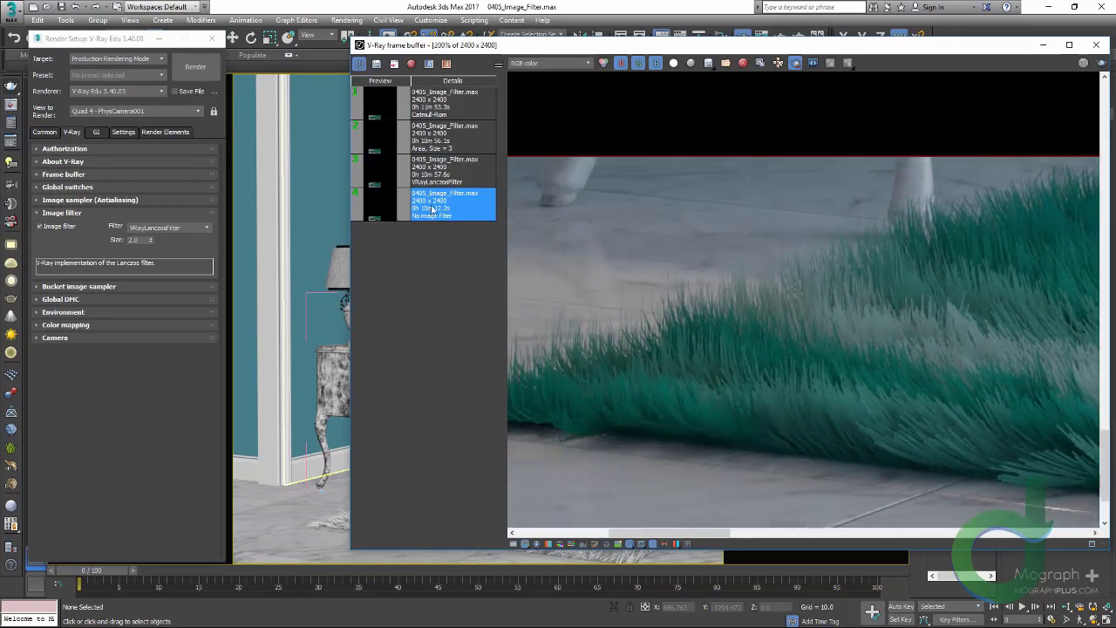
{"action": "left_click", "coordinate": [381, 178]}
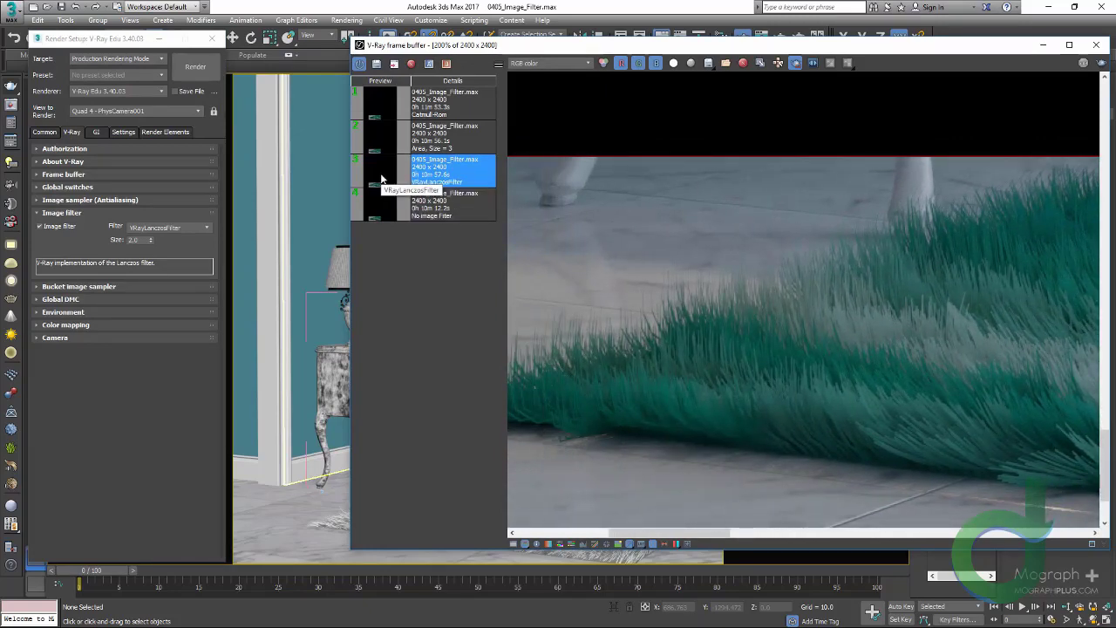
{"action": "scroll", "coordinate": [722, 339], "scroll_direction": "up", "scroll_amount": 2}
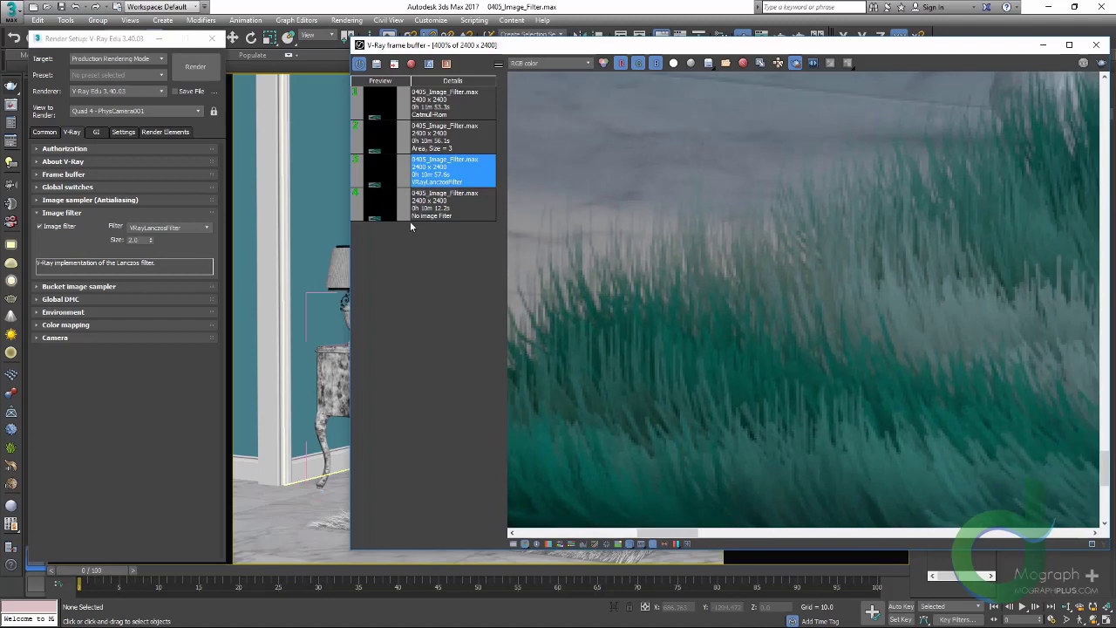
{"action": "left_click", "coordinate": [377, 210]}
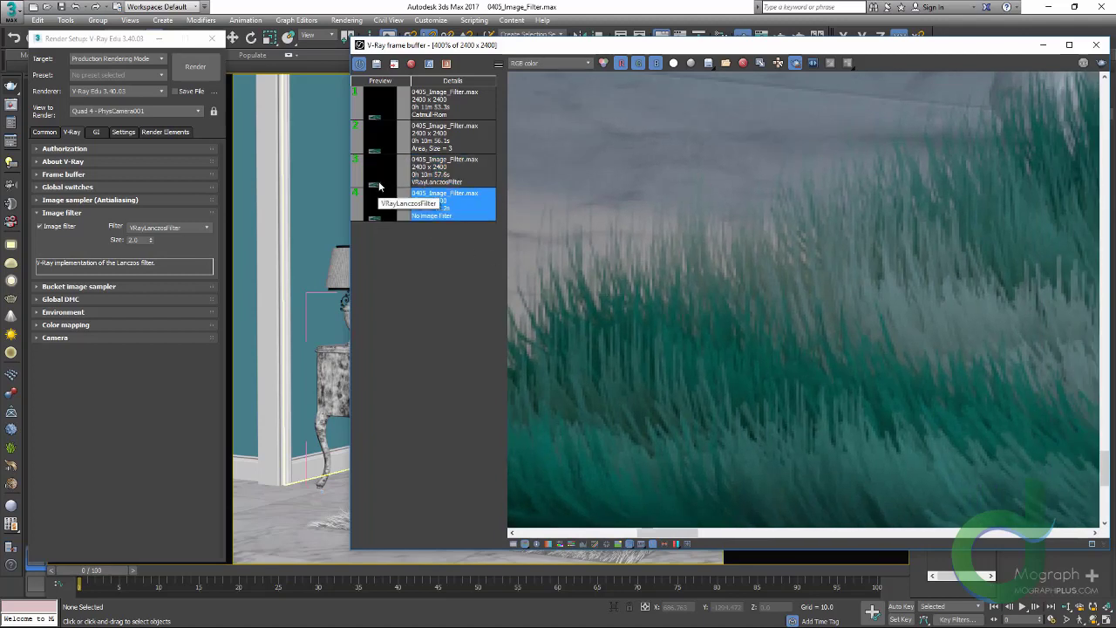
{"action": "left_click", "coordinate": [379, 183]}
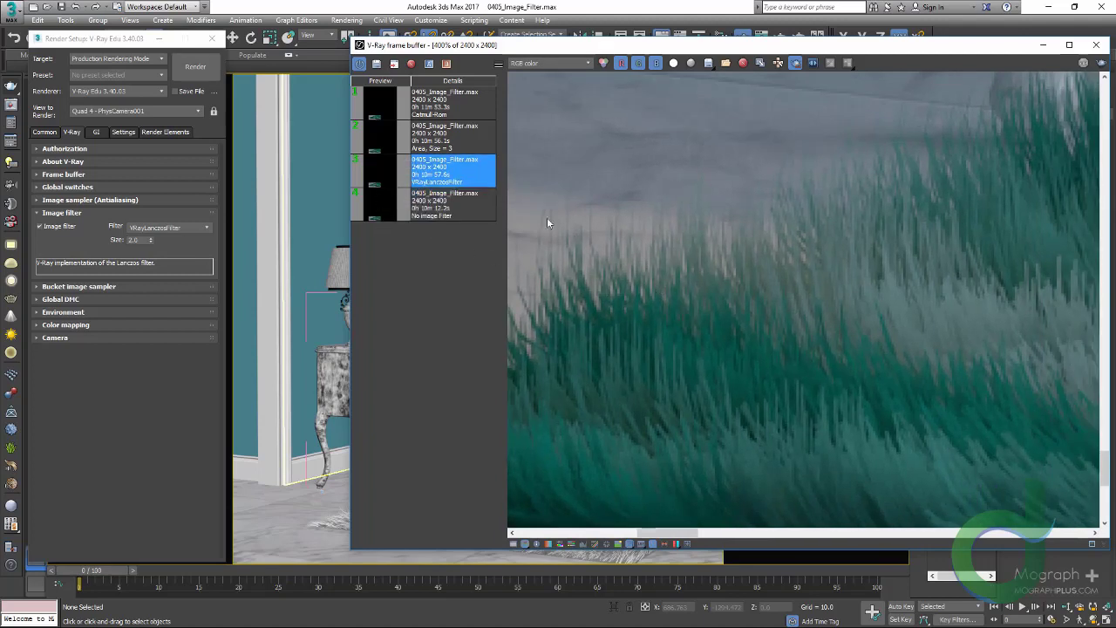
{"action": "left_click", "coordinate": [379, 207]}
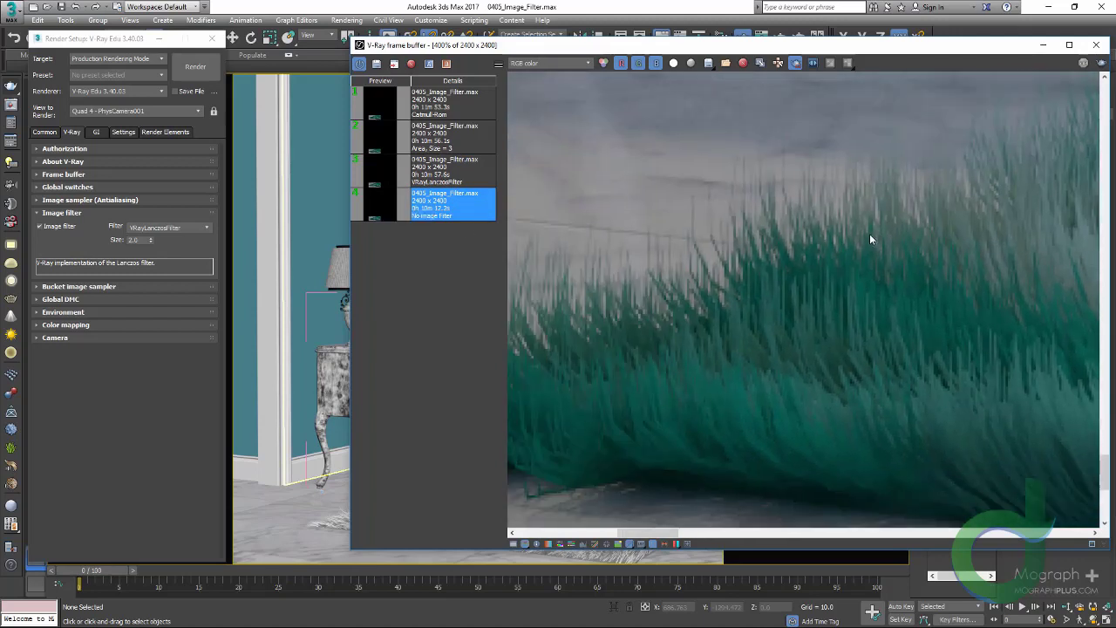
{"action": "left_click", "coordinate": [377, 183]}
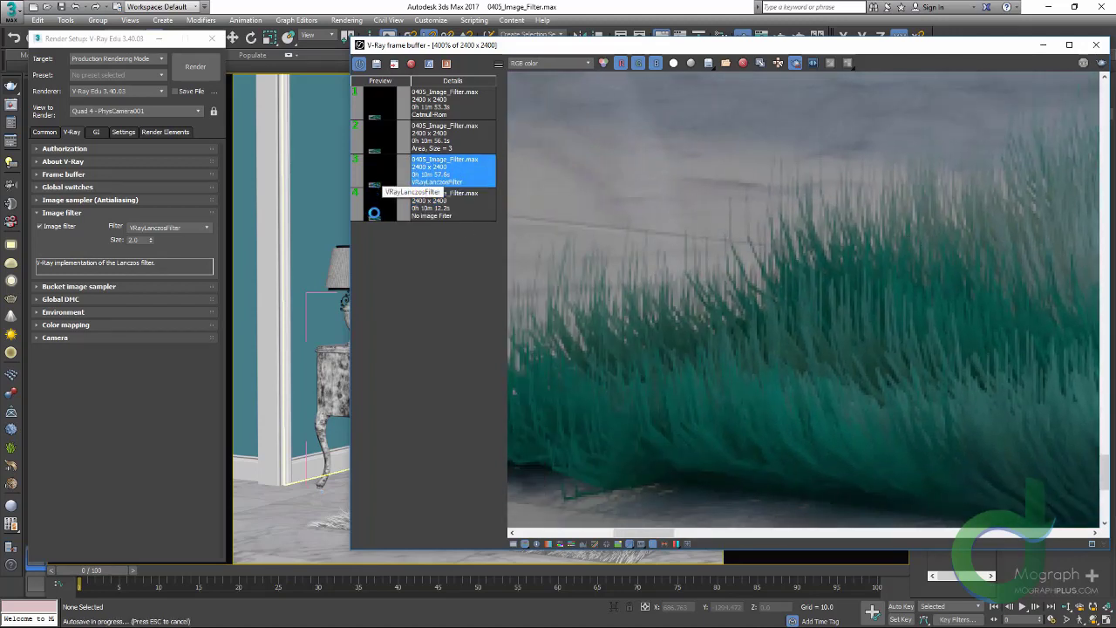
{"action": "left_click", "coordinate": [376, 216]}
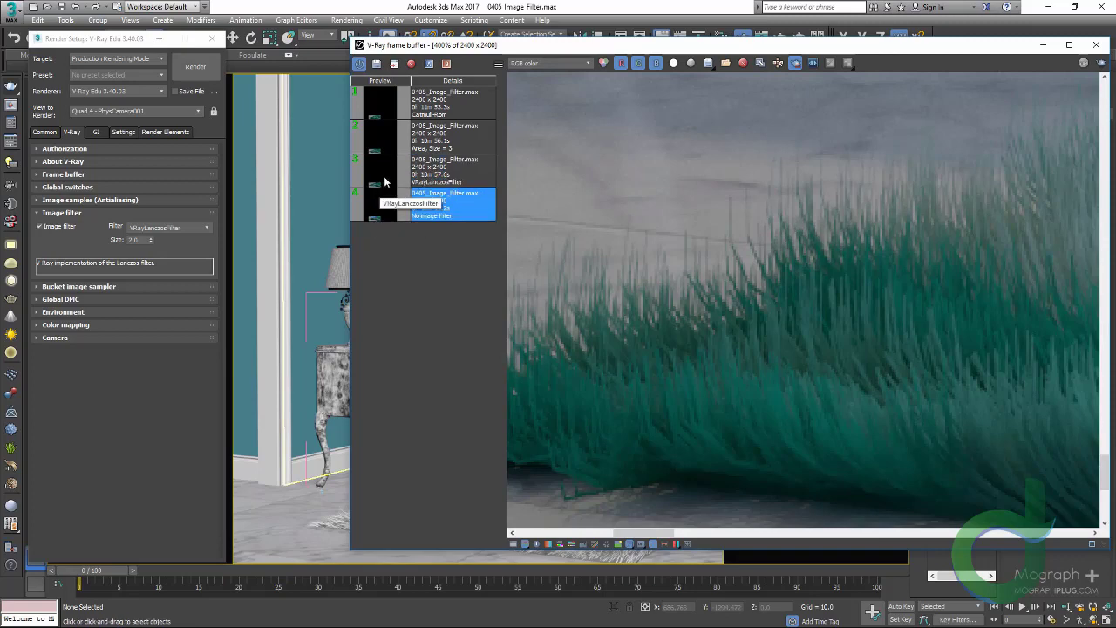
{"action": "left_click", "coordinate": [384, 175]}
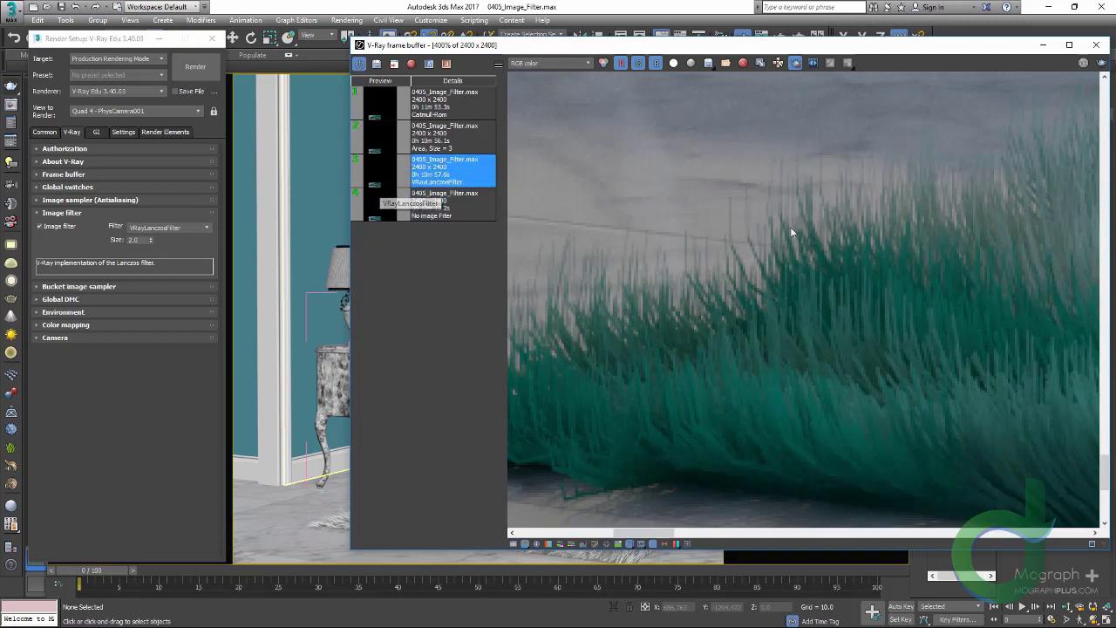
- Display the stored render labelled Area, Size = 3 and examine the rug's fibres up close
{"action": "scroll", "coordinate": [791, 240], "scroll_direction": "down", "scroll_amount": 2}
{"action": "middle_click_drag", "start_coordinate": [791, 244], "coordinate": [501, 249]}
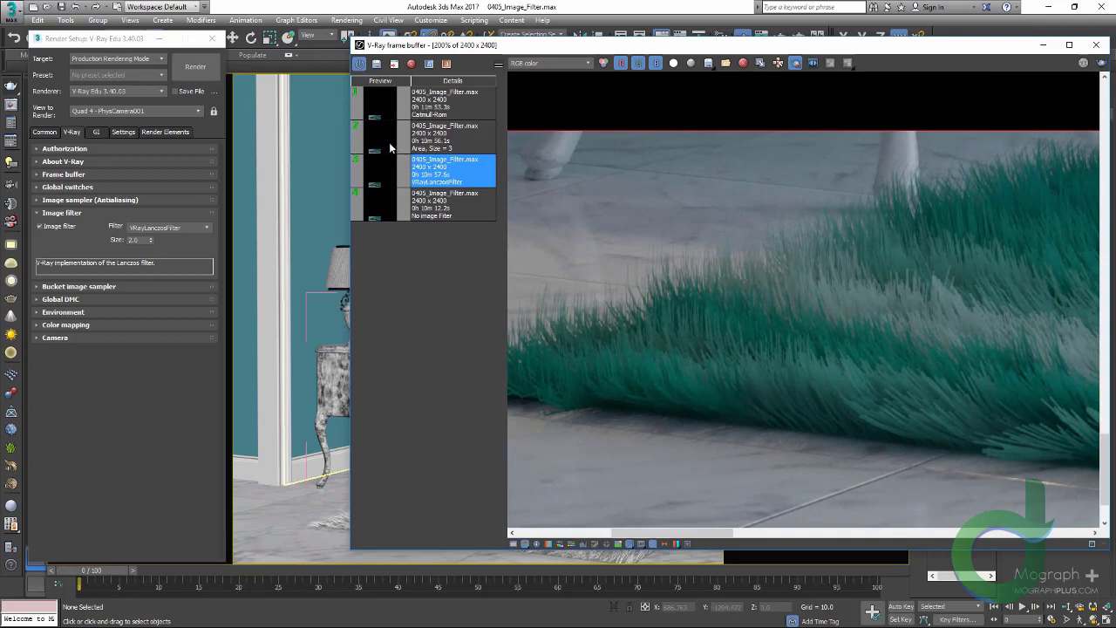
{"action": "left_click", "coordinate": [386, 145]}
{"action": "scroll", "coordinate": [686, 273], "scroll_direction": "up", "scroll_amount": 2}
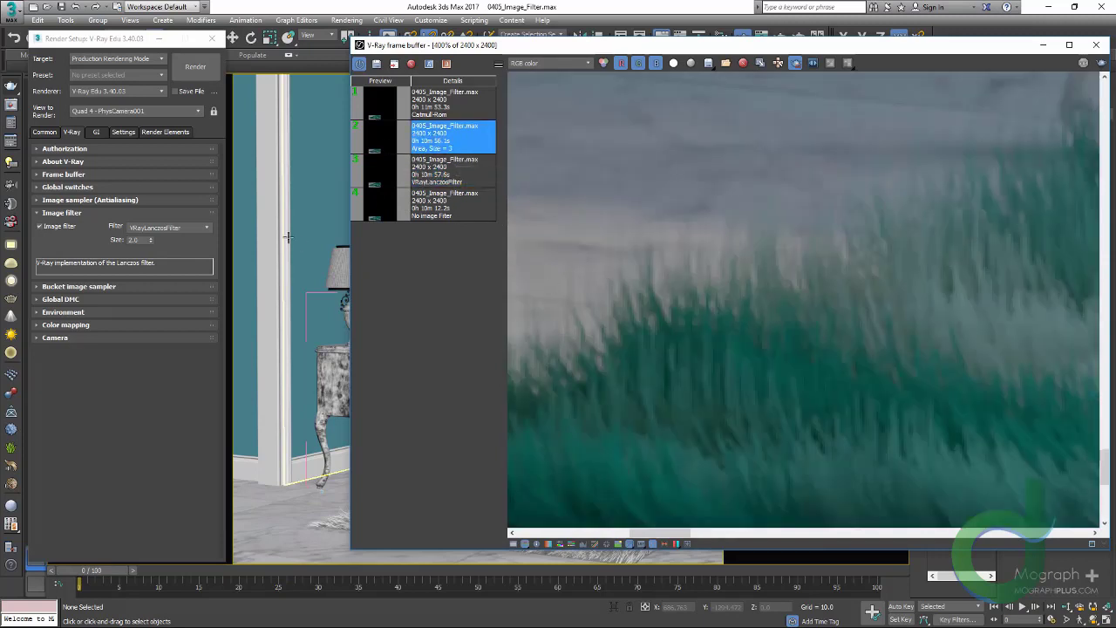
- Set the image filter to Area with a size of 3.0, keeping the bucket image sampler settings expanded
{"action": "left_click", "coordinate": [158, 215]}
{"action": "left_click", "coordinate": [157, 222]}
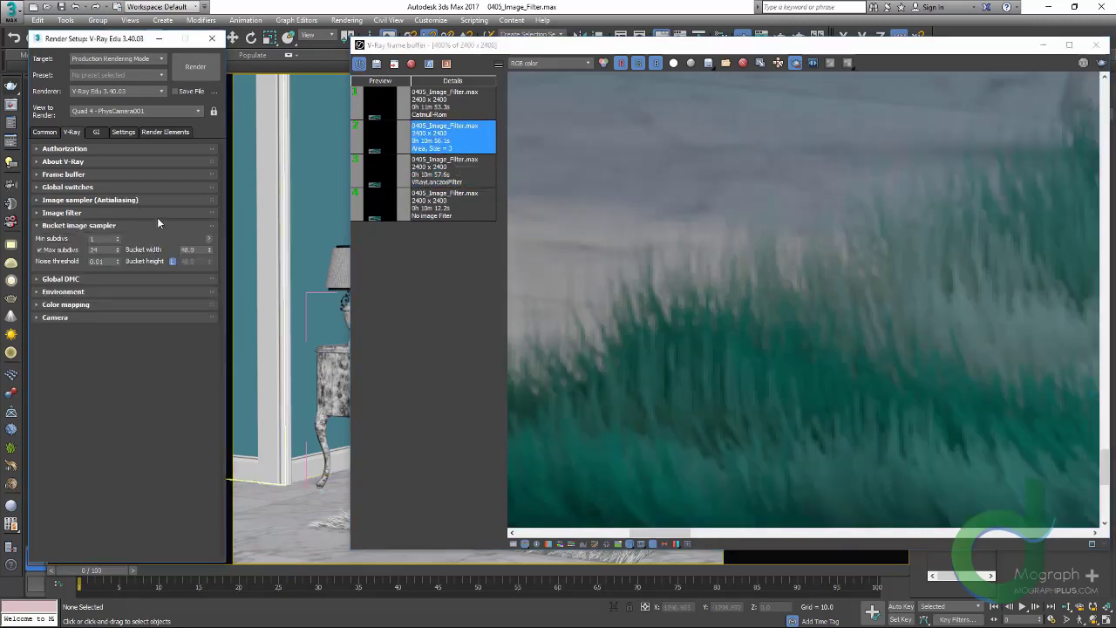
{"action": "left_click", "coordinate": [159, 214]}
{"action": "left_click", "coordinate": [166, 227]}
{"action": "left_click", "coordinate": [161, 241]}
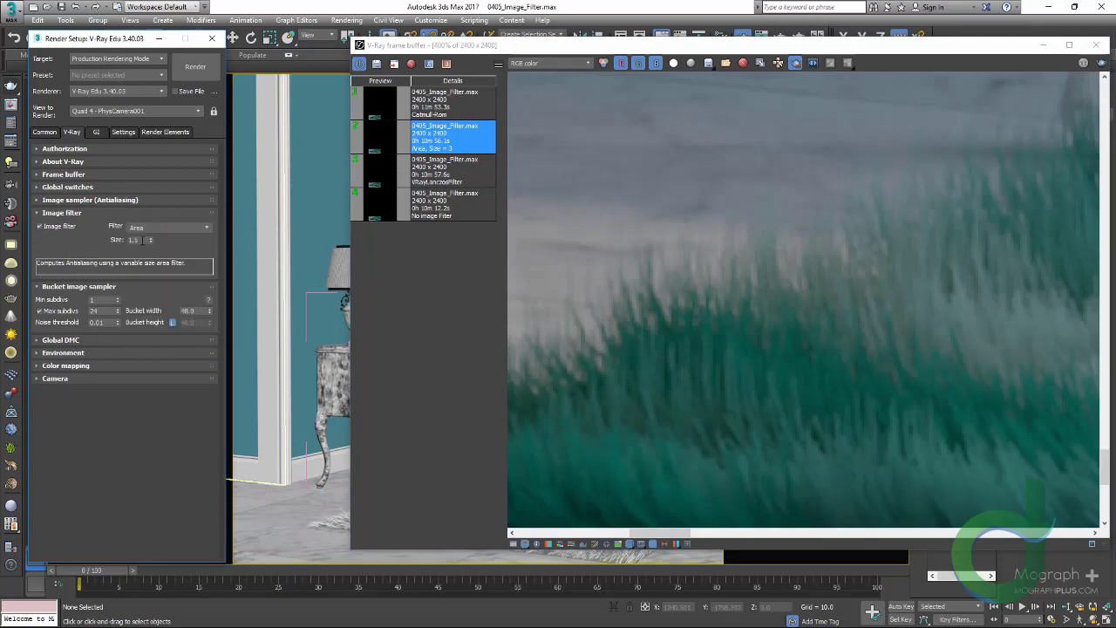
{"action": "double_click", "coordinate": [140, 240]}
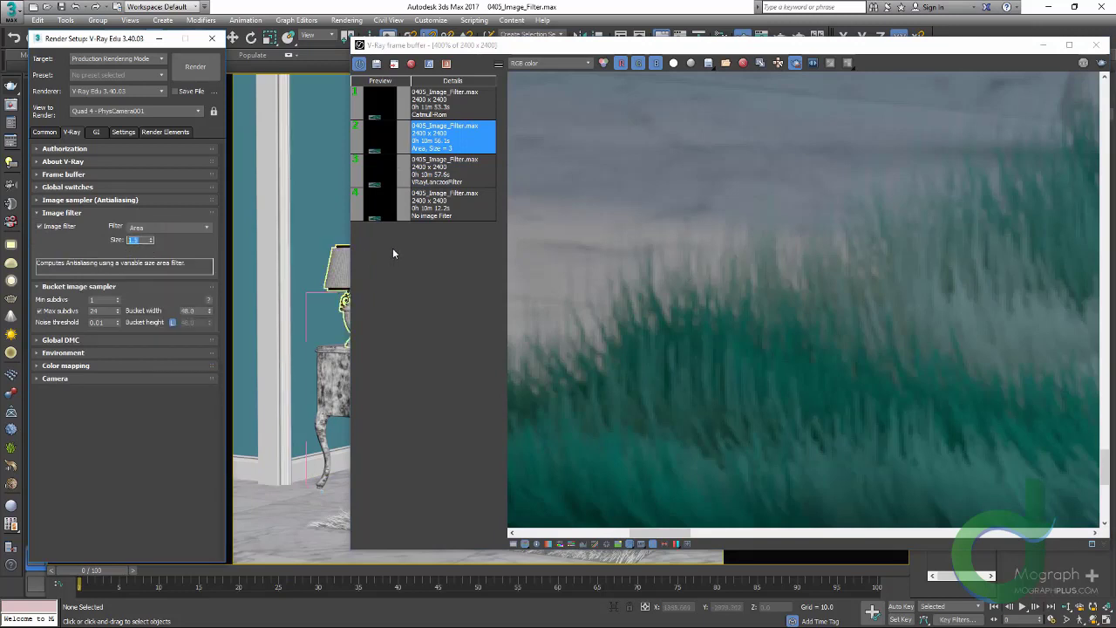
- Compare the VRayLanczosFilter stored render with the Area, Size = 3 render at 400% and 200% magnification
{"action": "left_click", "coordinate": [386, 182]}
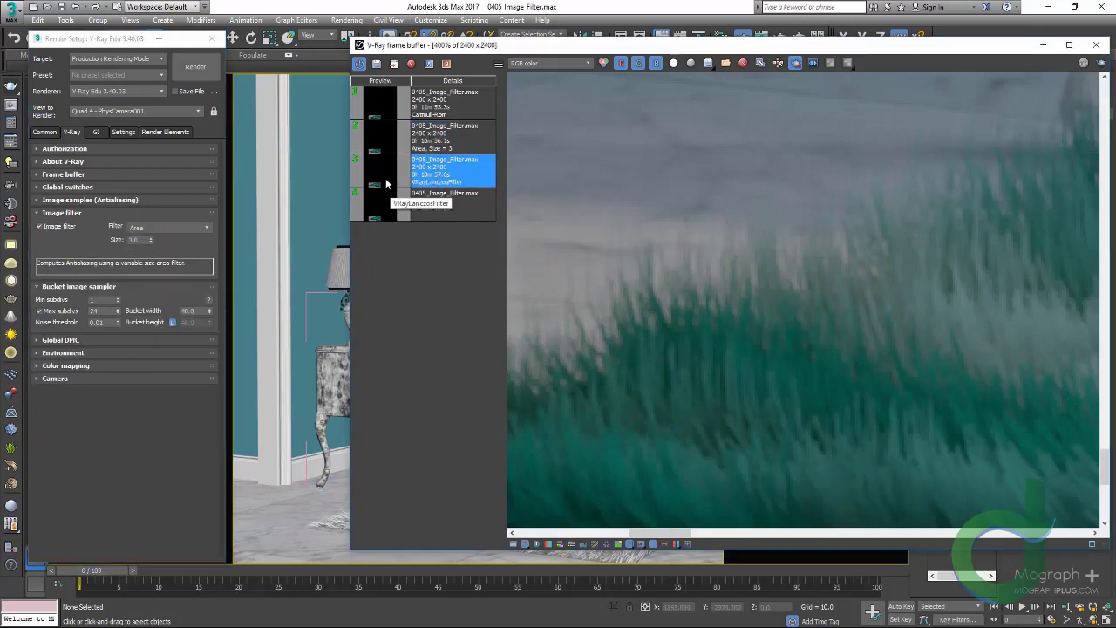
{"action": "left_click", "coordinate": [383, 151]}
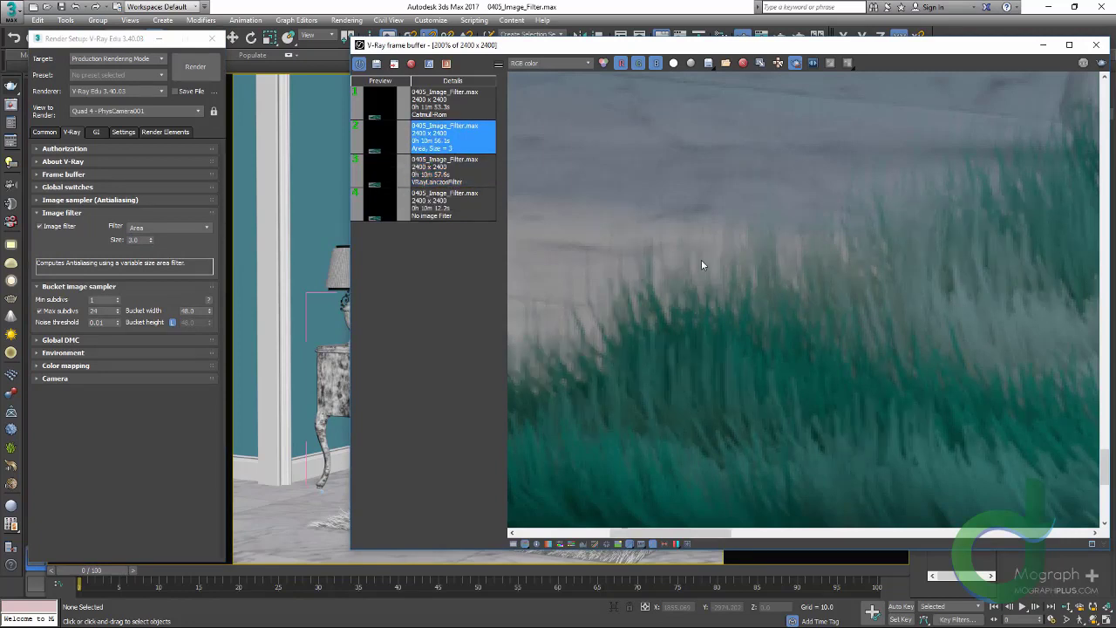
{"action": "scroll", "coordinate": [627, 265], "scroll_direction": "down", "scroll_amount": 2}
{"action": "left_click", "coordinate": [381, 174]}
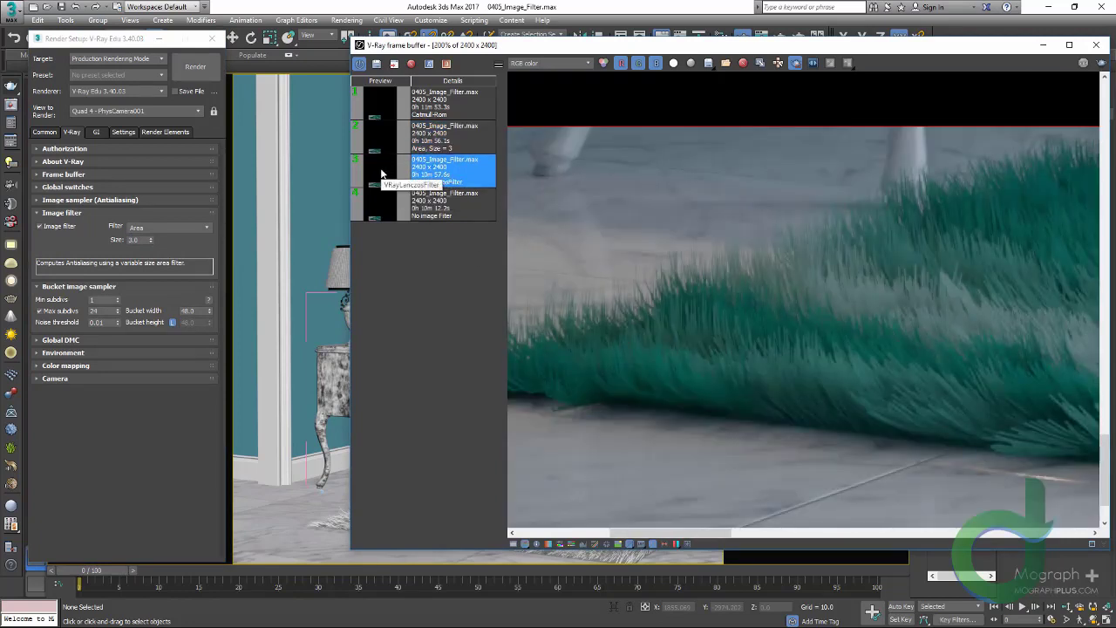
{"action": "left_click", "coordinate": [386, 150]}
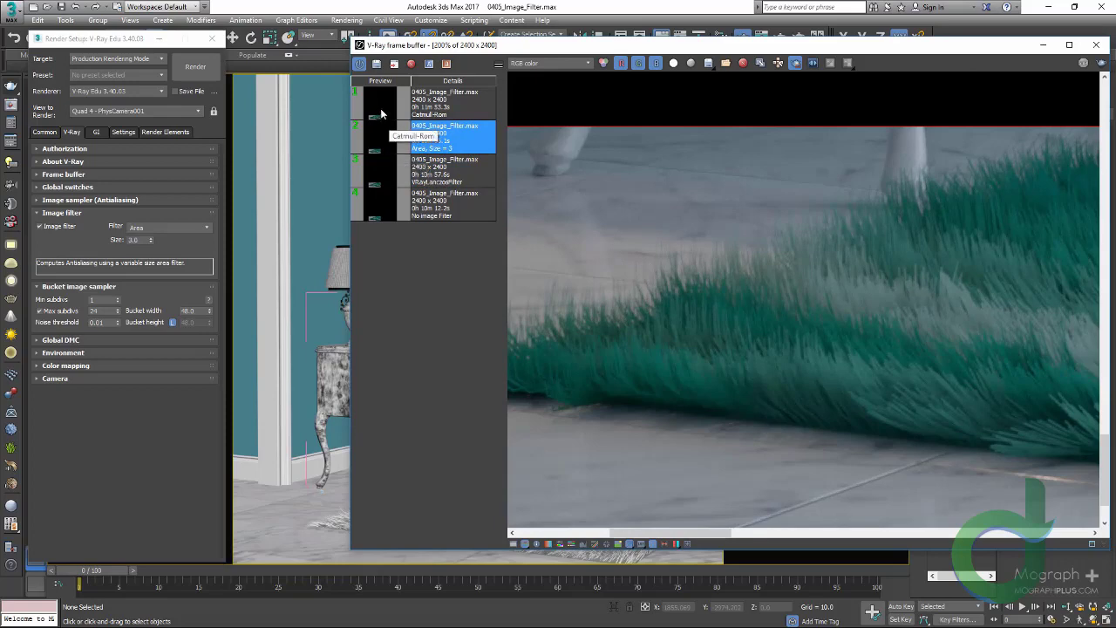
- Compare the Catmull-Rom stored render with the No Image Filter and VRayLanczosFilter renders on the rug's fibres
{"action": "left_click", "coordinate": [383, 107]}
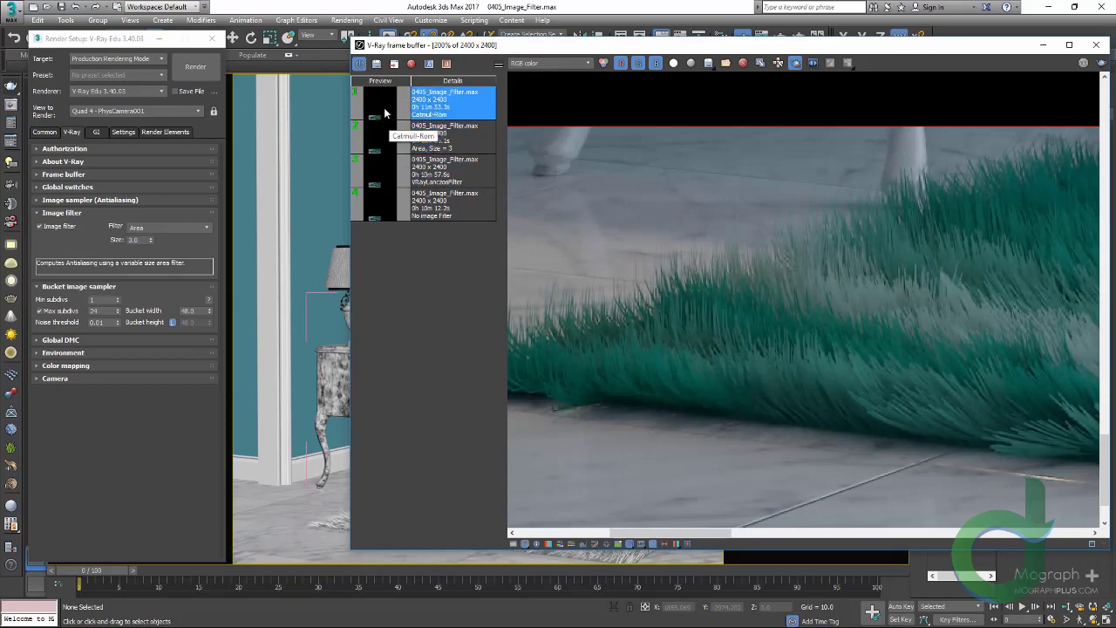
{"action": "scroll", "coordinate": [706, 281], "scroll_direction": "up", "scroll_amount": 3}
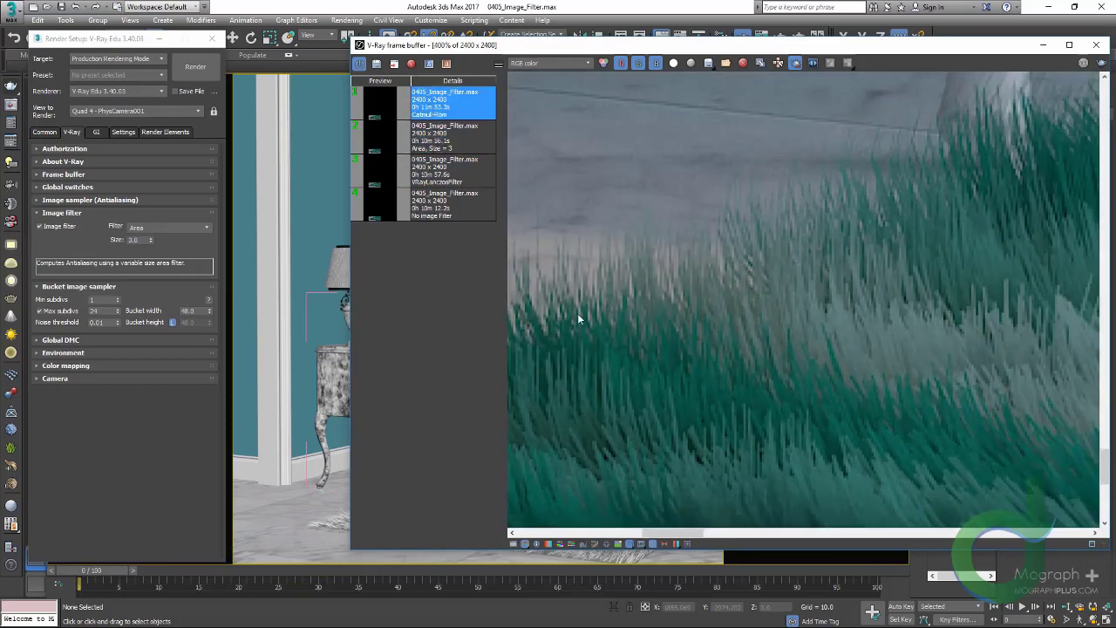
{"action": "left_click", "coordinate": [380, 211]}
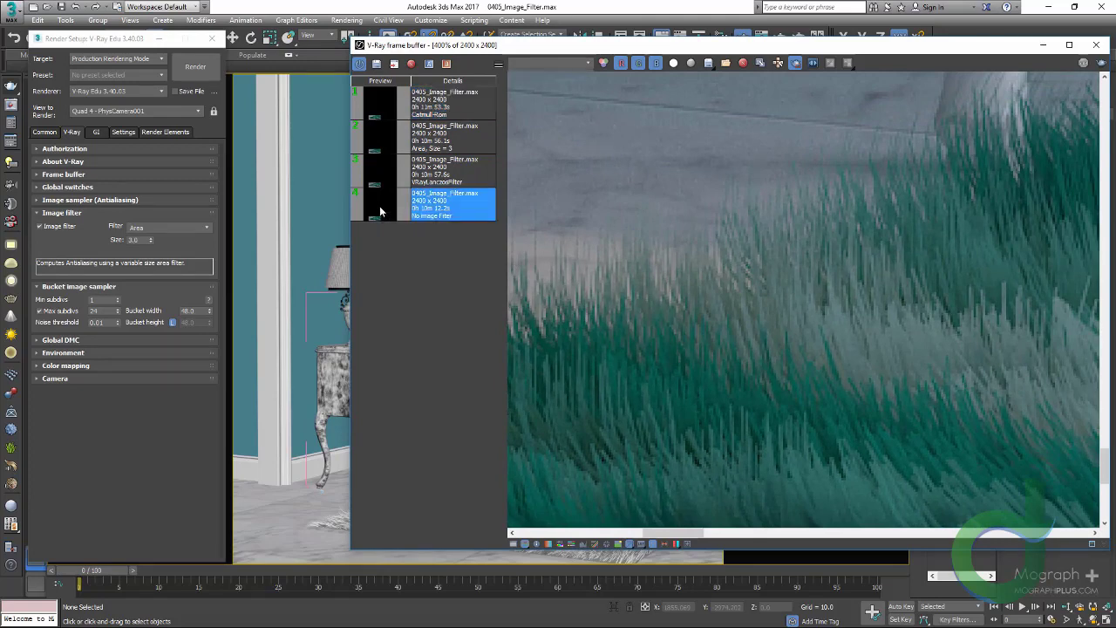
{"action": "left_click", "coordinate": [373, 180]}
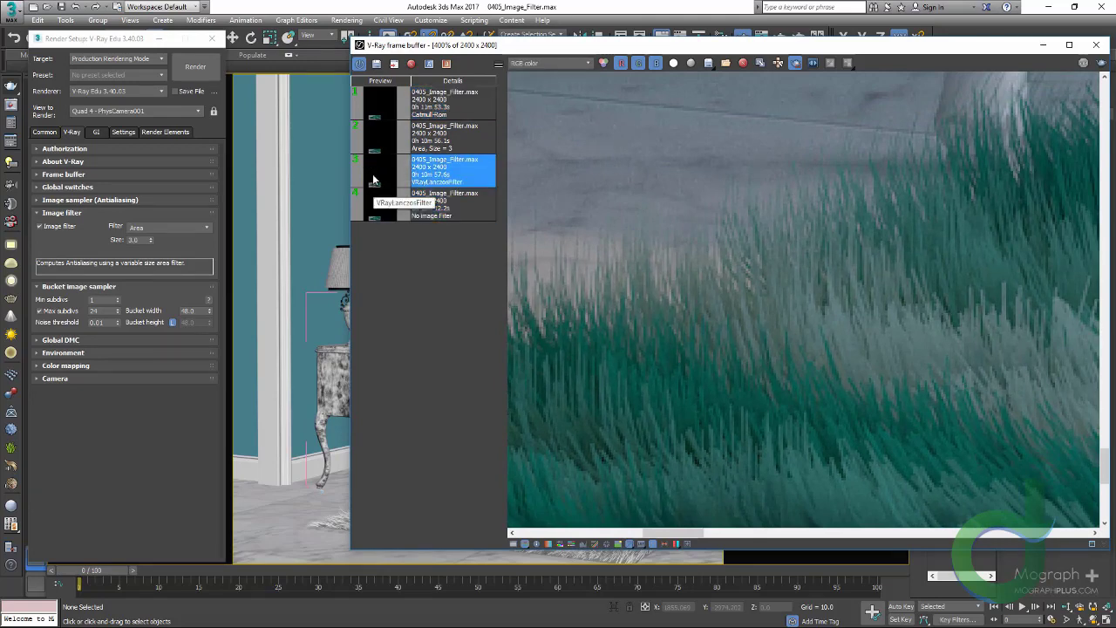
{"action": "left_click", "coordinate": [372, 105]}
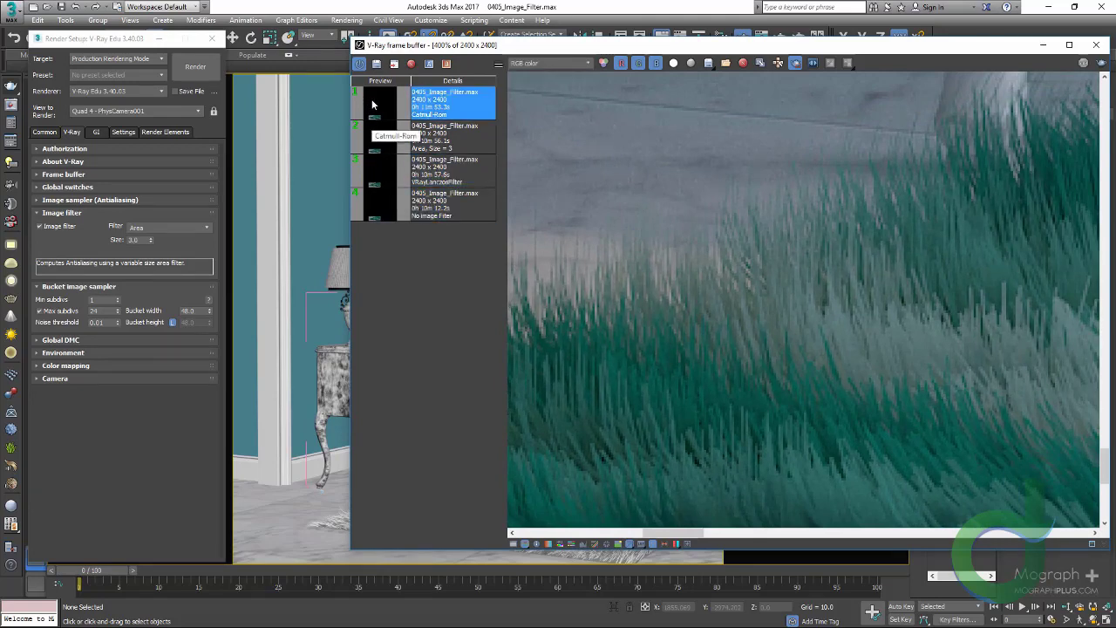
- Compare the sharpness of the Catmull-Rom and VRayLanczosFilter stored renders along the rug's edge, from 200% up to 800% magnification
{"action": "scroll", "coordinate": [684, 209], "scroll_direction": "down", "scroll_amount": 1}
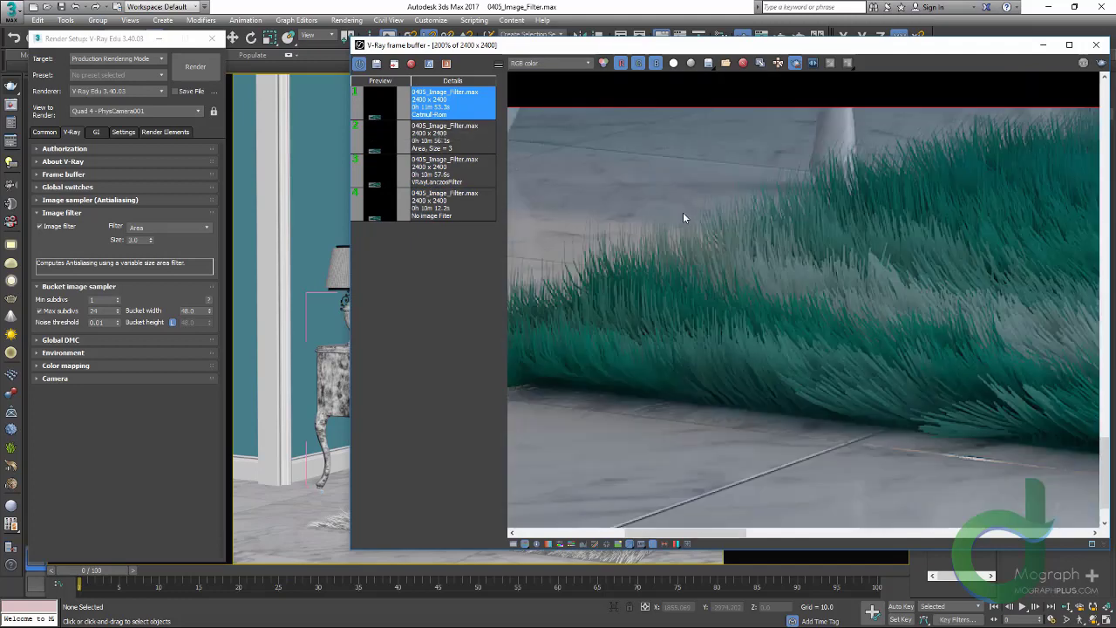
{"action": "left_click", "coordinate": [376, 180]}
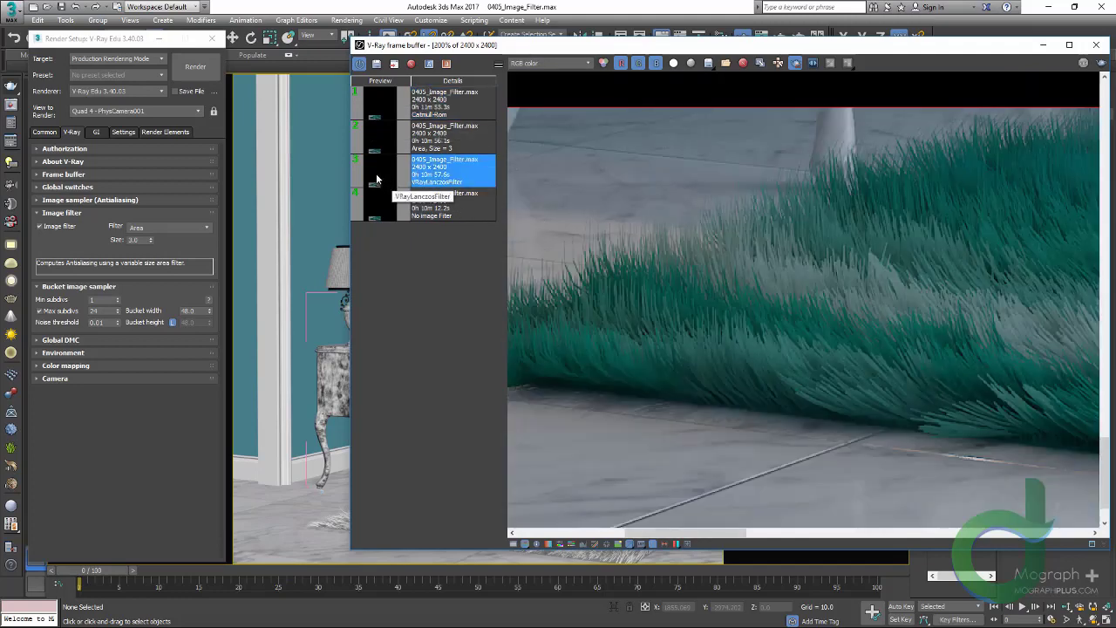
{"action": "left_click", "coordinate": [377, 108]}
{"action": "scroll", "coordinate": [905, 262], "scroll_direction": "down", "scroll_amount": 3}
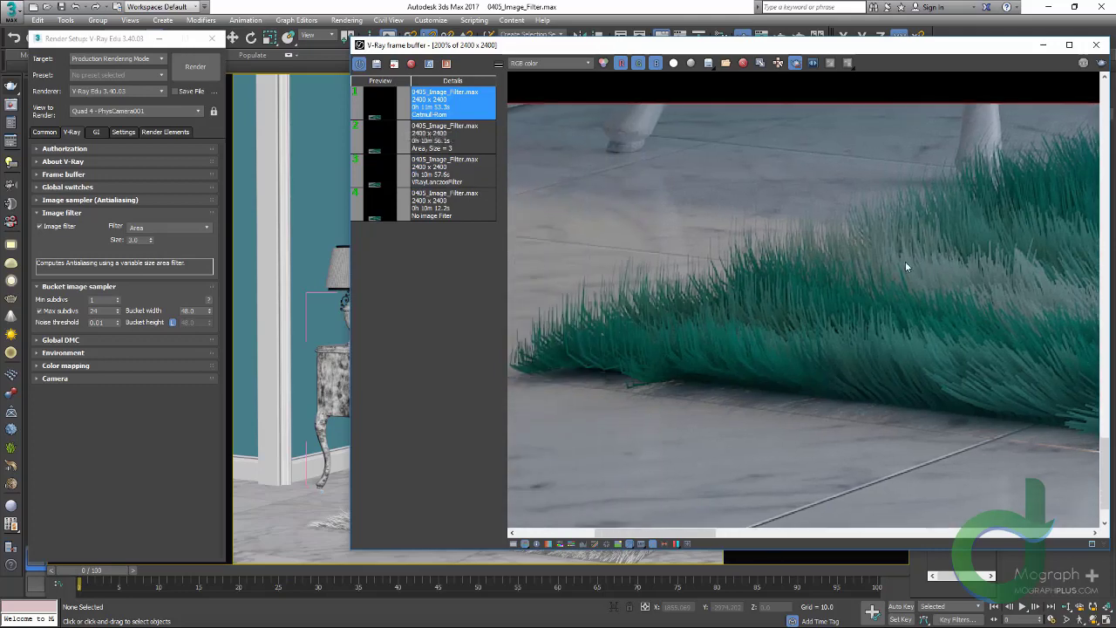
{"action": "double_click", "coordinate": [384, 185]}
{"action": "scroll", "coordinate": [665, 287], "scroll_direction": "up", "scroll_amount": 2}
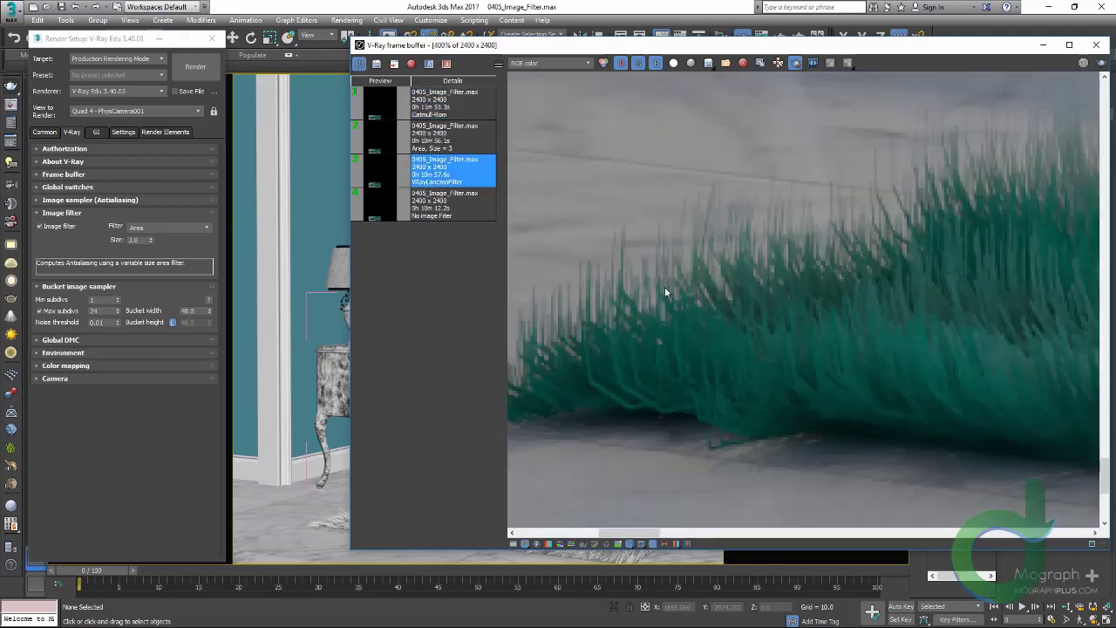
{"action": "scroll", "coordinate": [598, 298], "scroll_direction": "up", "scroll_amount": 2}
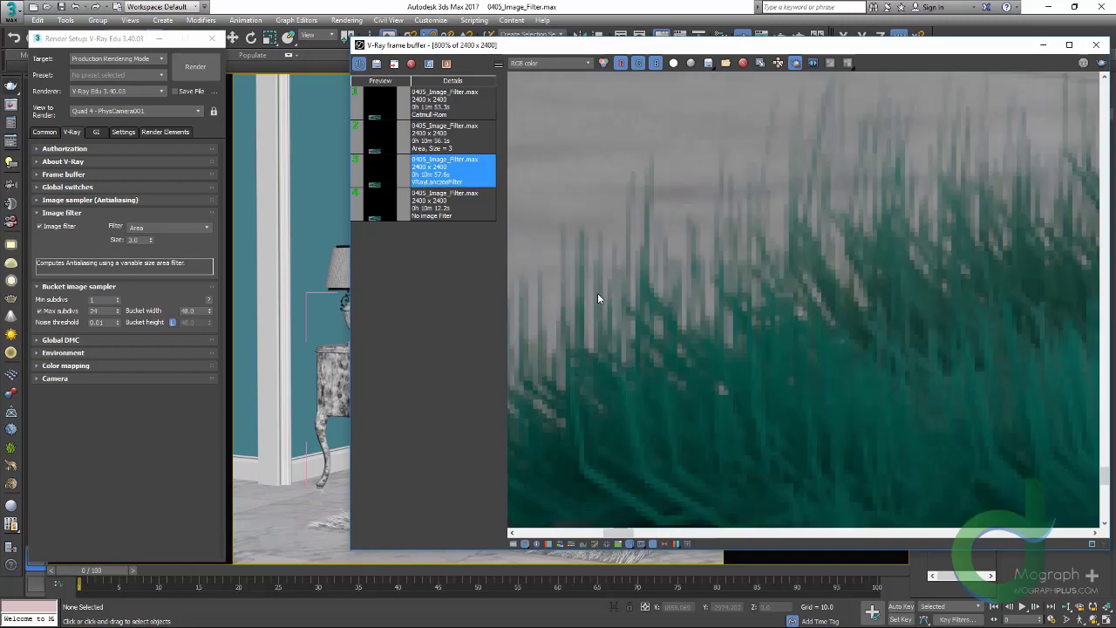
{"action": "double_click", "coordinate": [387, 111]}
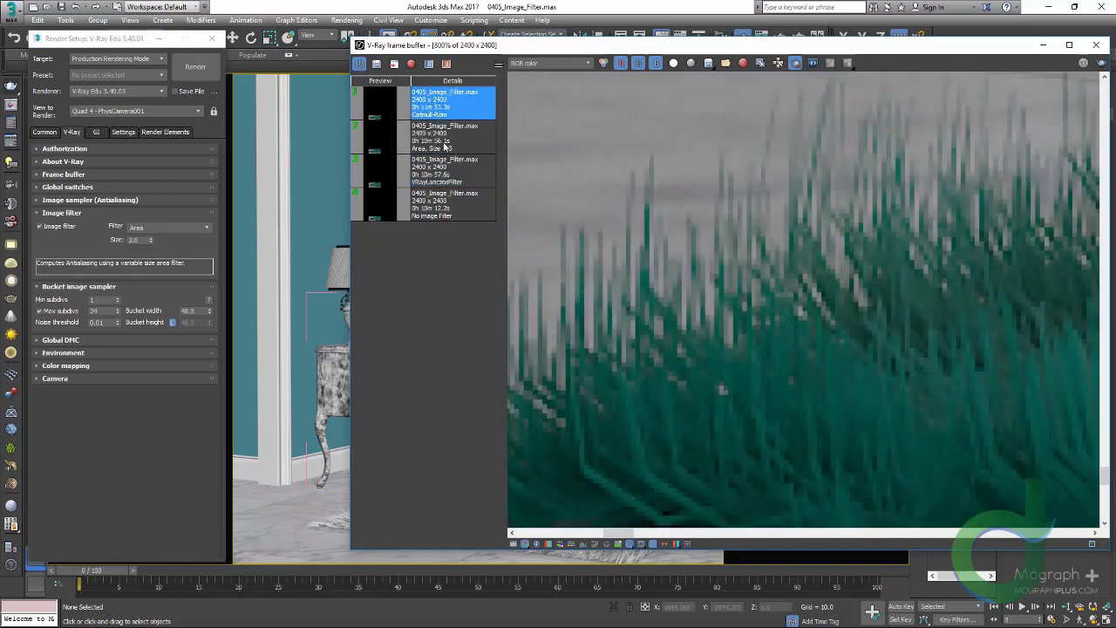
{"action": "double_click", "coordinate": [384, 176]}
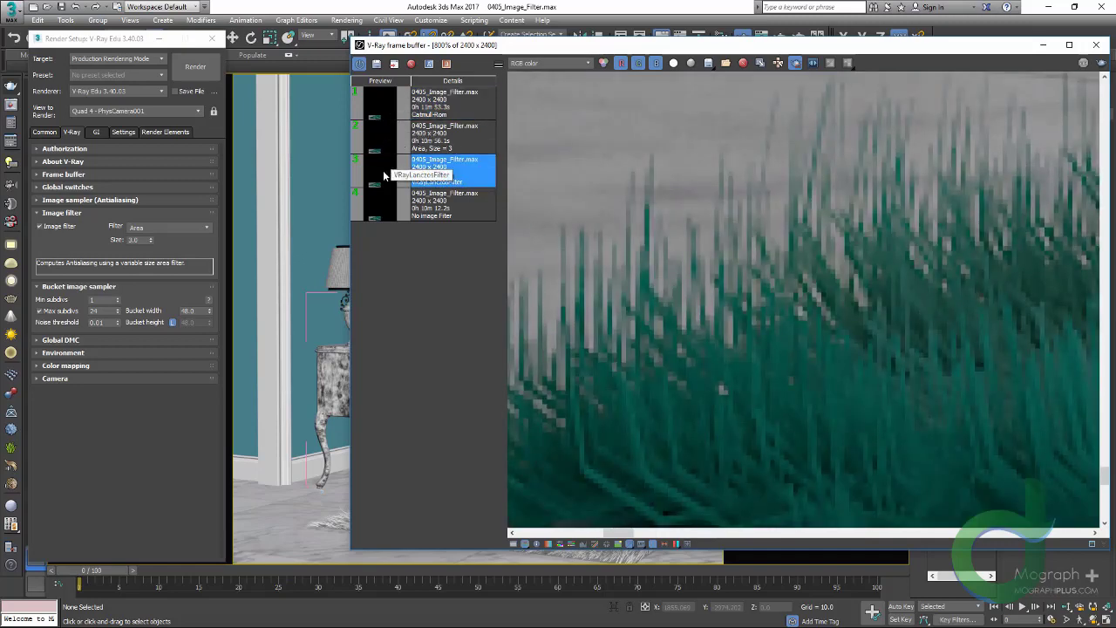
{"action": "double_click", "coordinate": [384, 111]}
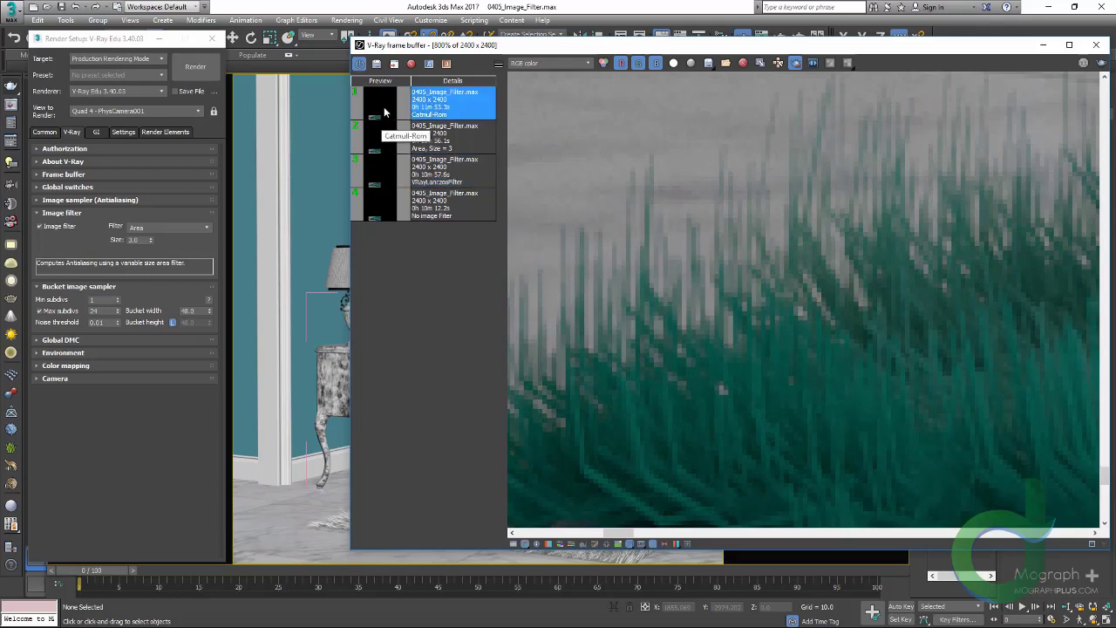
- Compare the Area, Size = 3 stored render with the Catmull-Rom render on the rug's fibre tips
{"action": "double_click", "coordinate": [387, 146]}
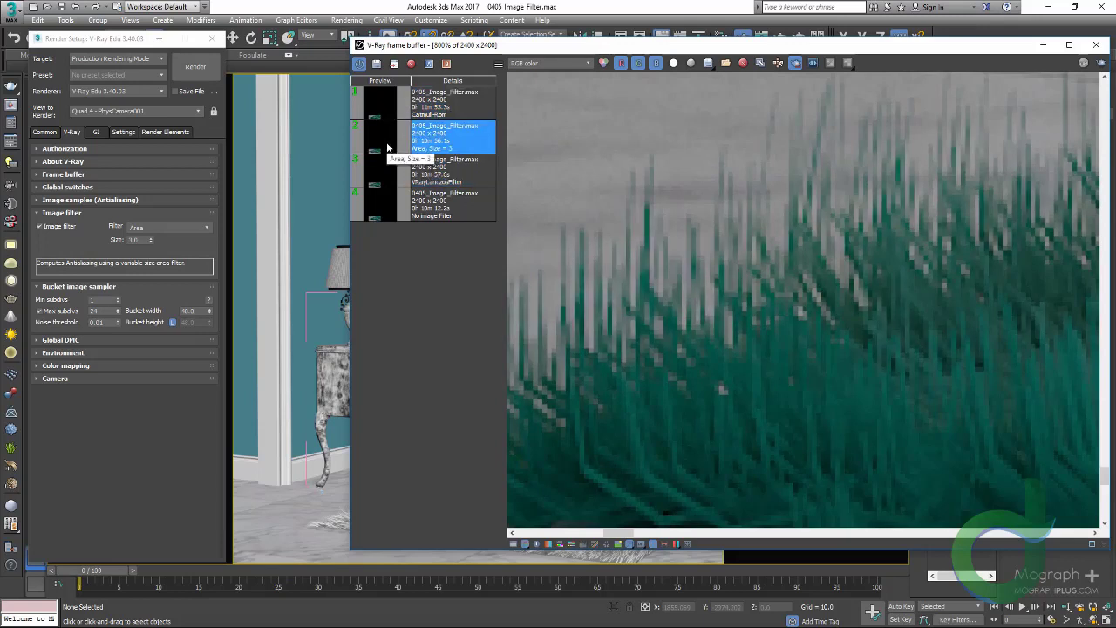
{"action": "double_click", "coordinate": [389, 115]}
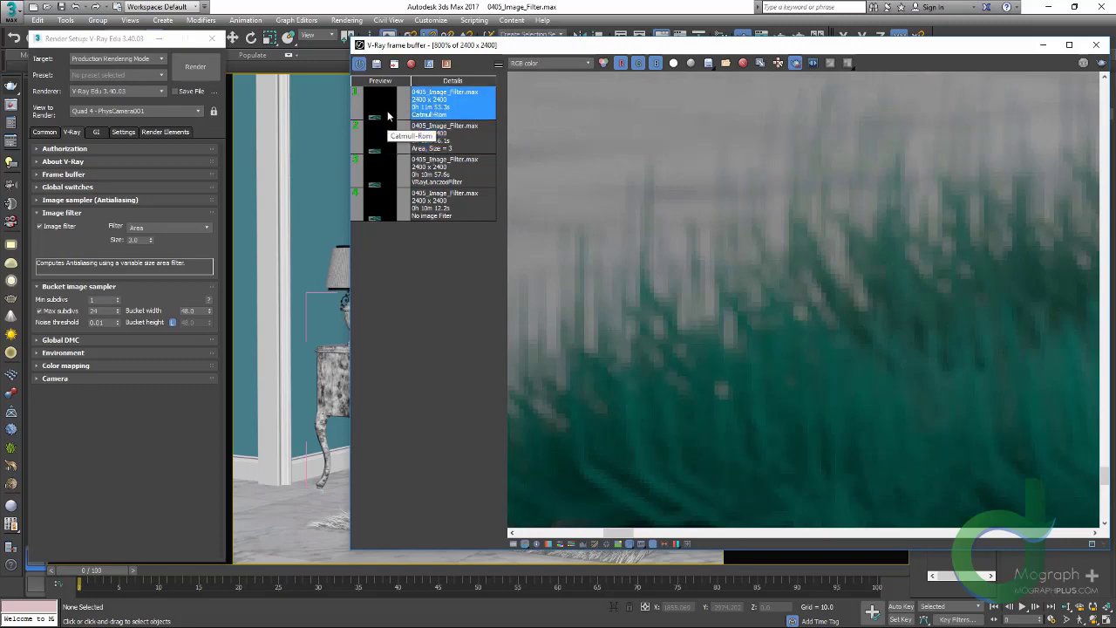
{"action": "scroll", "coordinate": [774, 247], "scroll_direction": "down", "scroll_amount": 3}
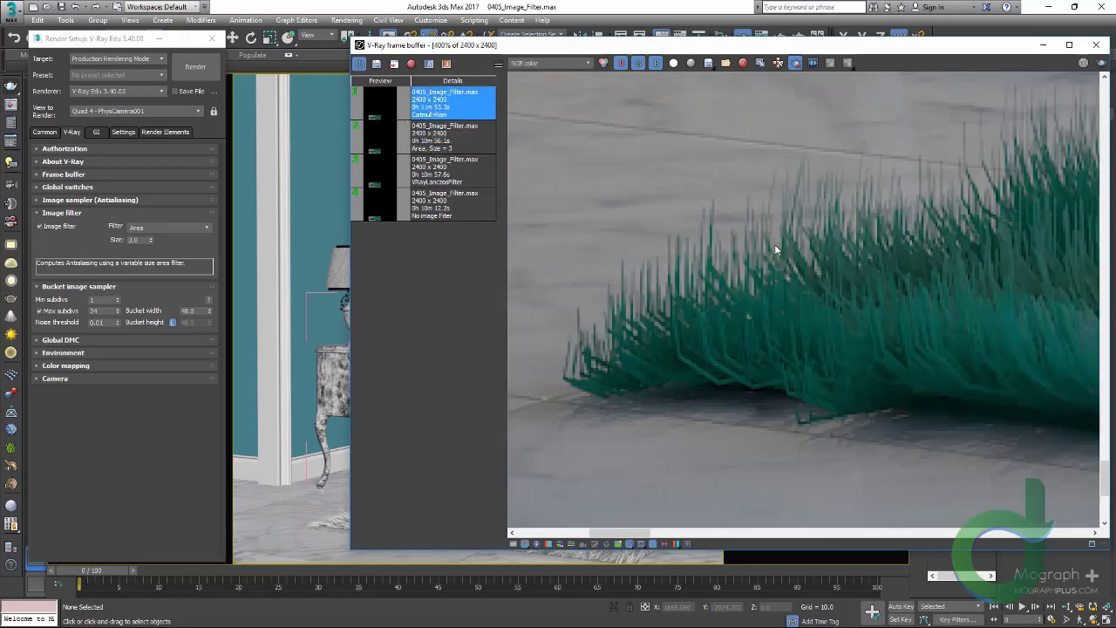
- Inspect the rug and floor in the Catmull-Rom stored render at 100% and 200% magnification
{"action": "scroll", "coordinate": [662, 314], "scroll_direction": "down", "scroll_amount": 1}
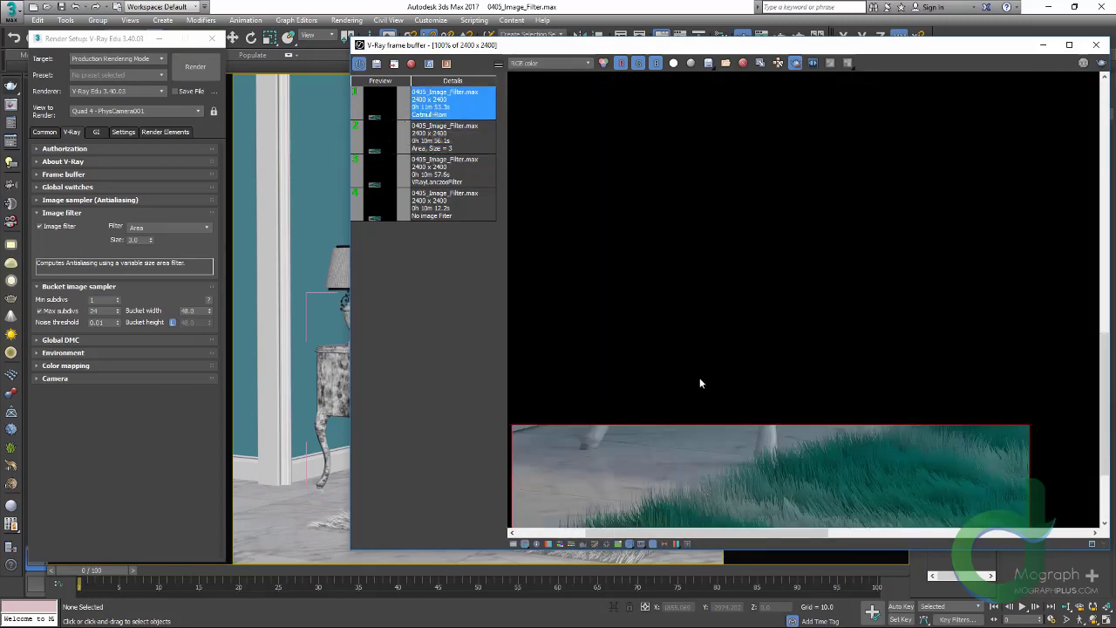
{"action": "middle_click_drag", "start_coordinate": [699, 379], "coordinate": [718, 200]}
{"action": "scroll", "coordinate": [708, 361], "scroll_direction": "up", "scroll_amount": 1}
{"action": "middle_click_drag", "start_coordinate": [708, 363], "coordinate": [736, 229]}
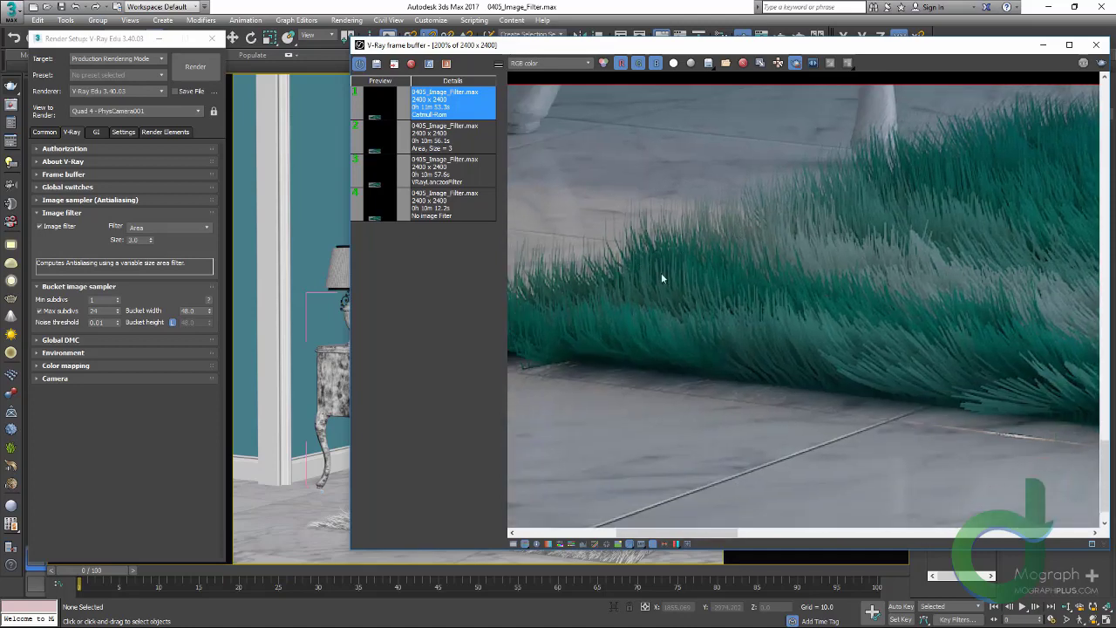
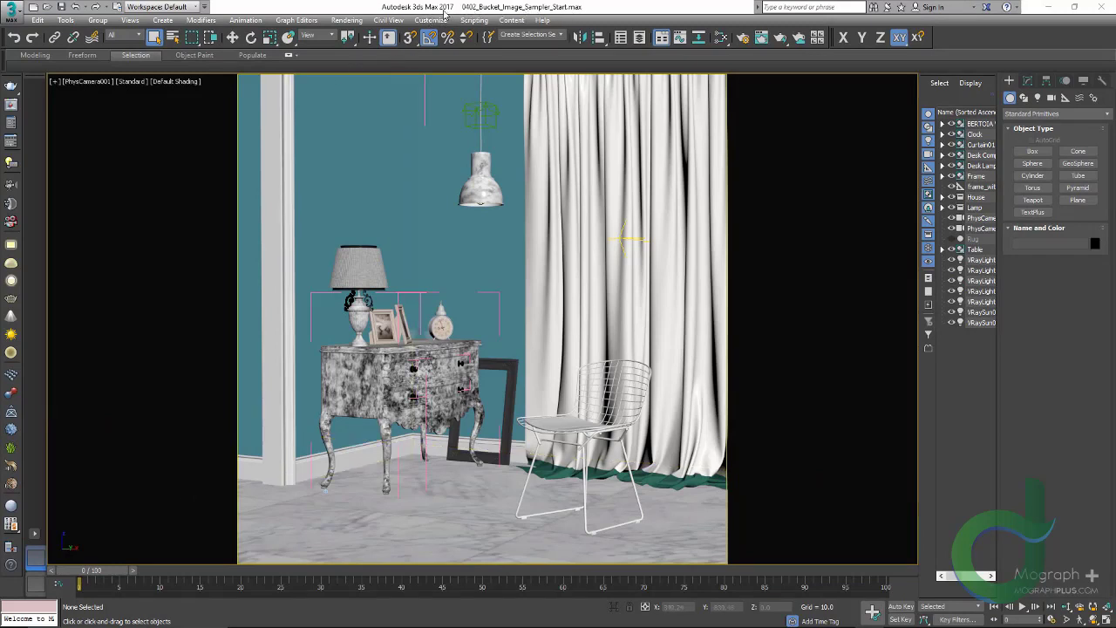
- In the render settings, switch the image sampler to Expert mode and set its render mask to Texture
{"action": "left_click", "coordinate": [13, 125]}
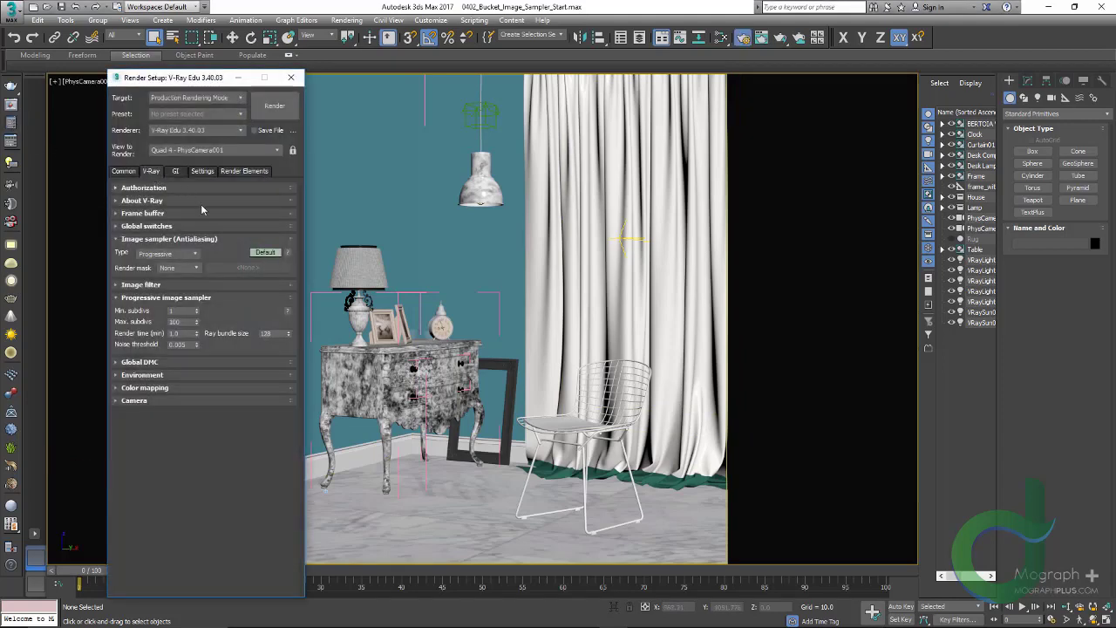
{"action": "left_click", "coordinate": [266, 253]}
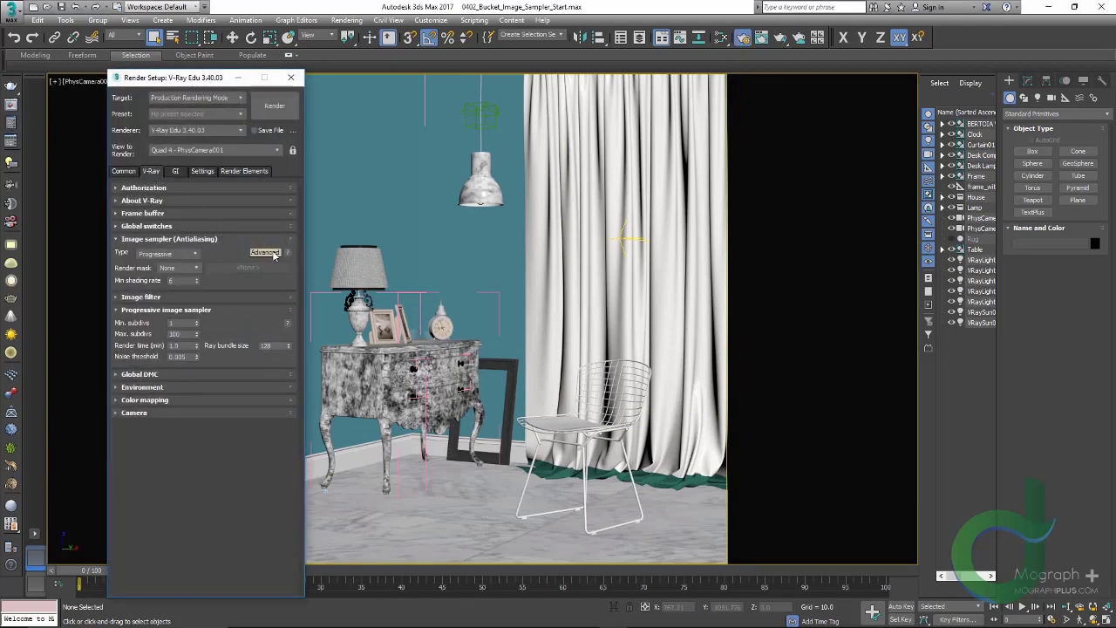
{"action": "left_click", "coordinate": [273, 253]}
{"action": "left_click", "coordinate": [193, 269]}
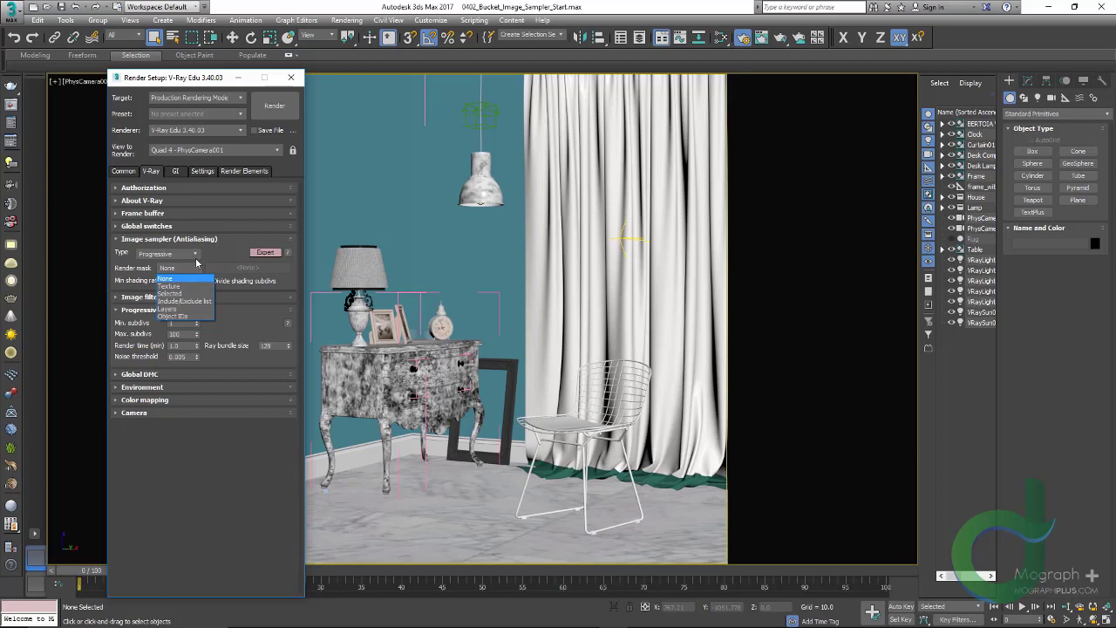
{"action": "left_click", "coordinate": [198, 277]}
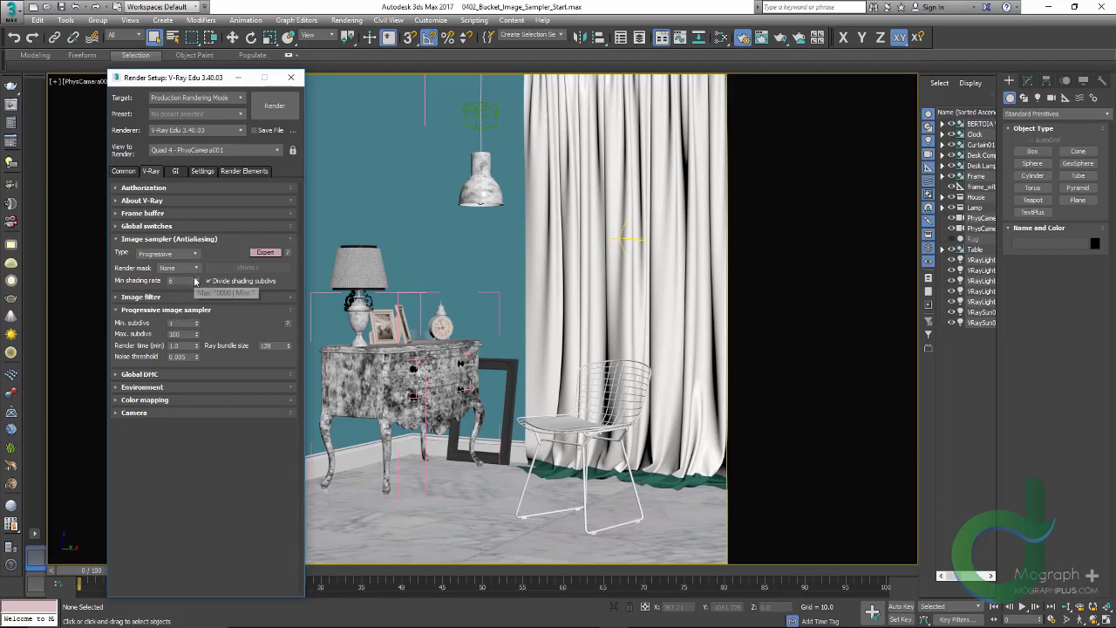
{"action": "left_click", "coordinate": [195, 267]}
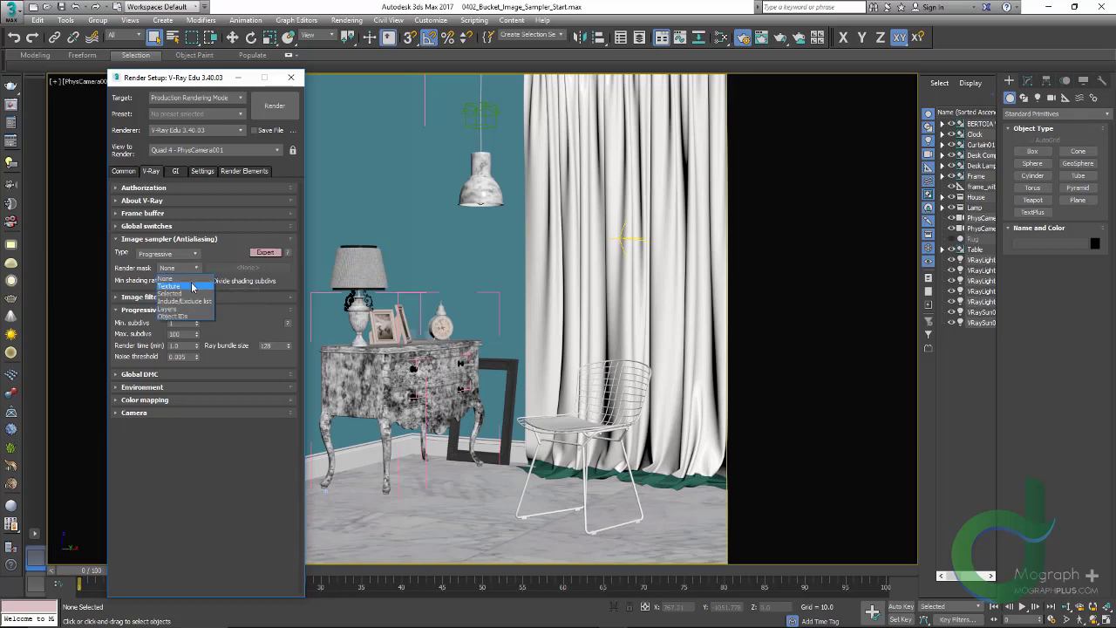
{"action": "left_click", "coordinate": [192, 289]}
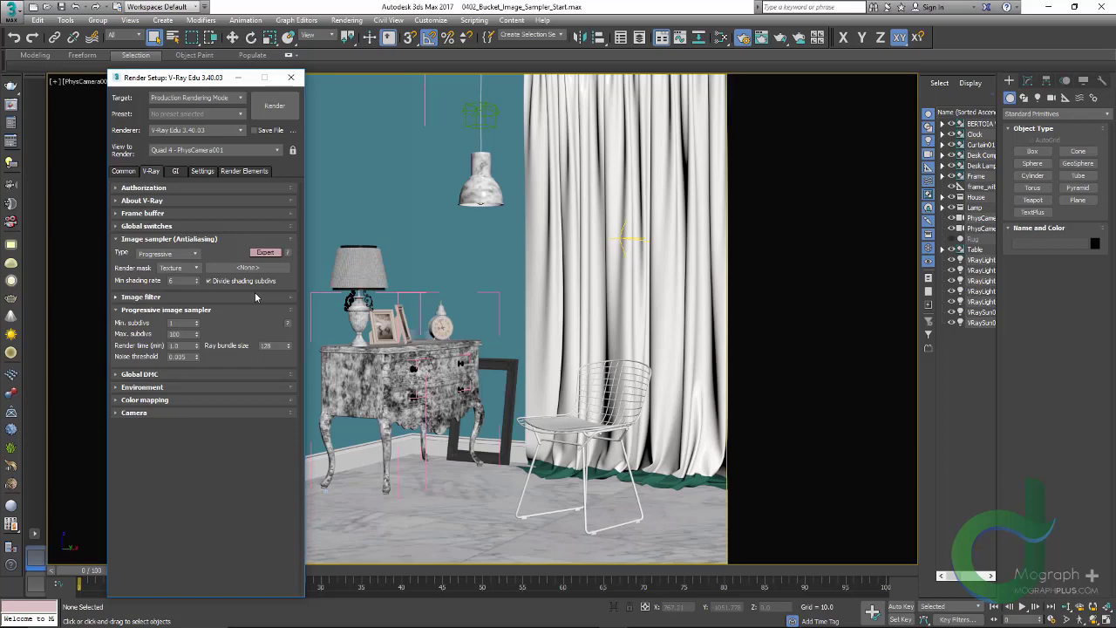
- Assign a Bitmap map with the image BW29.png as the render mask's texture
{"action": "left_click", "coordinate": [270, 269]}
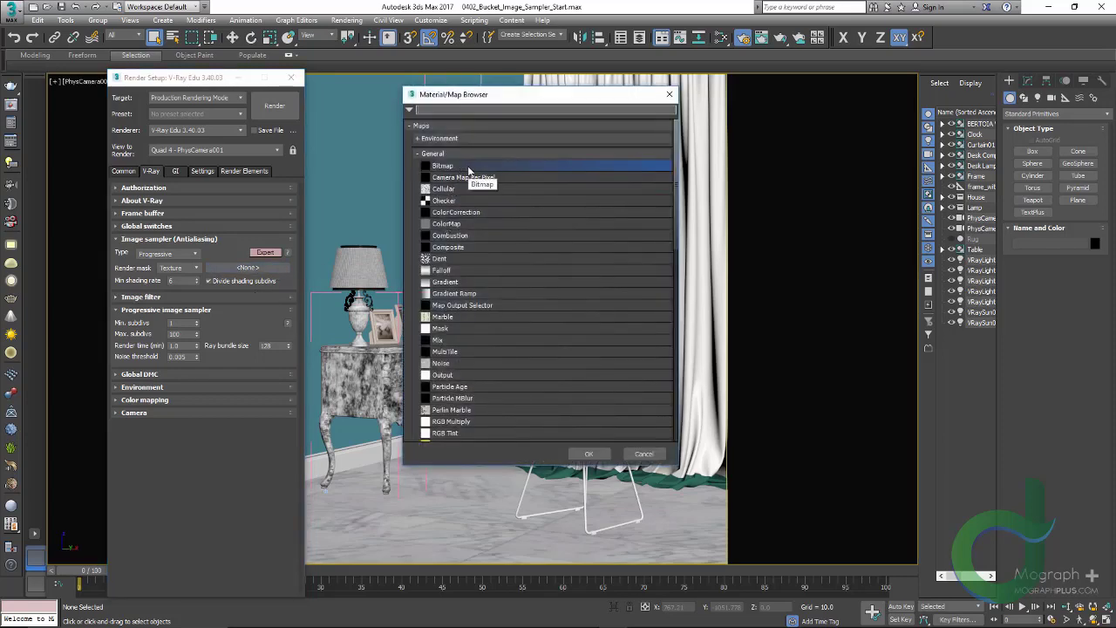
{"action": "double_click", "coordinate": [468, 167]}
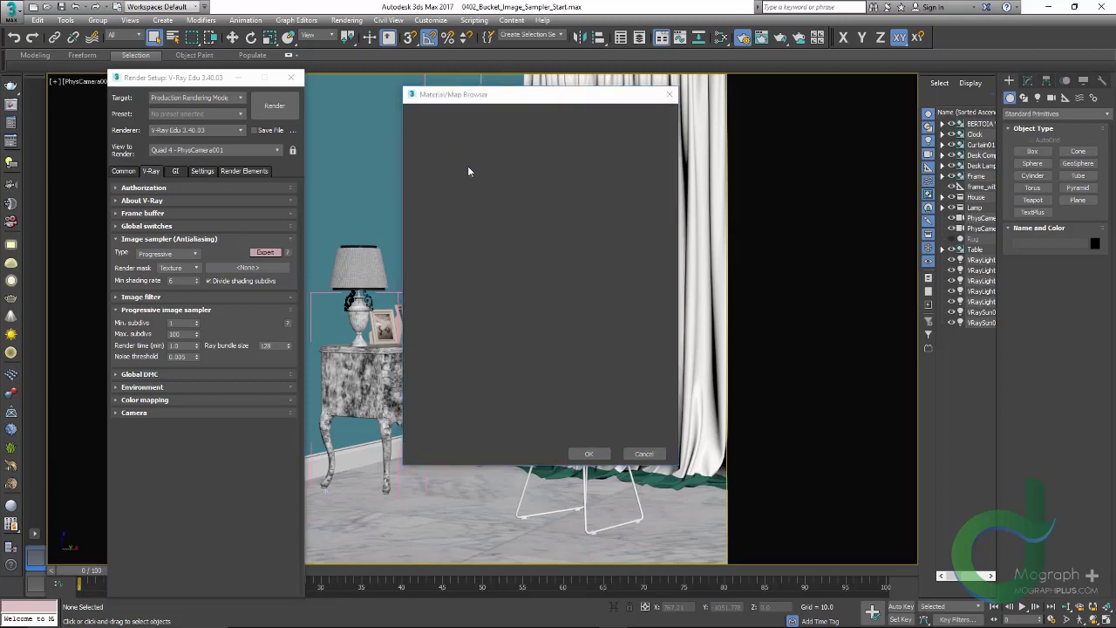
{"action": "scroll", "coordinate": [453, 279], "scroll_direction": "down", "scroll_amount": 10}
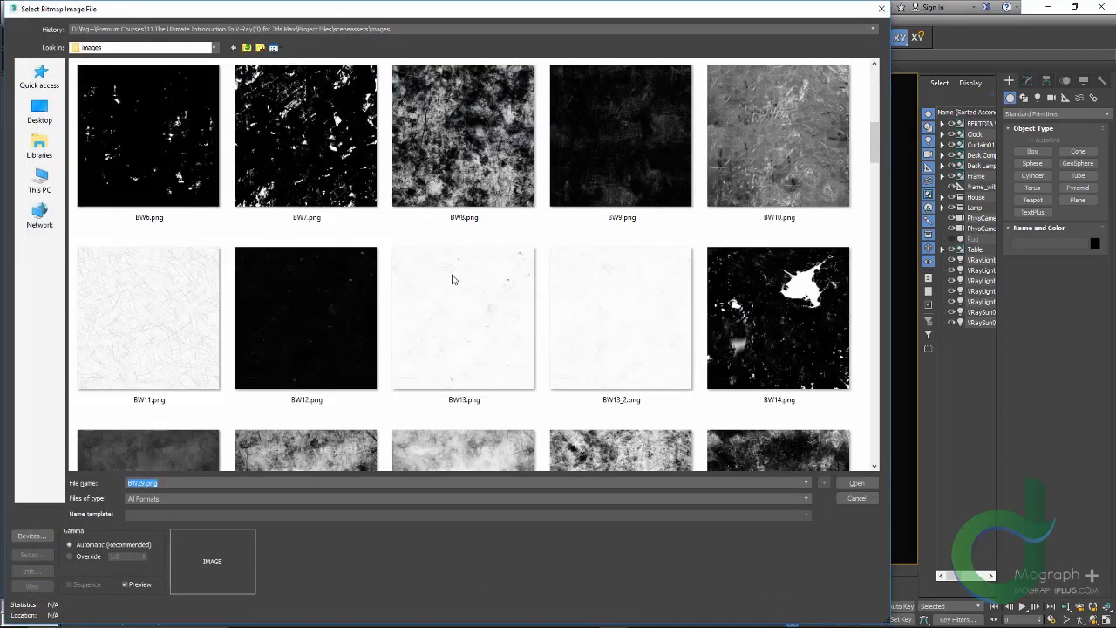
{"action": "scroll", "coordinate": [453, 277], "scroll_direction": "down", "scroll_amount": 3}
{"action": "scroll", "coordinate": [494, 270], "scroll_direction": "down", "scroll_amount": 4}
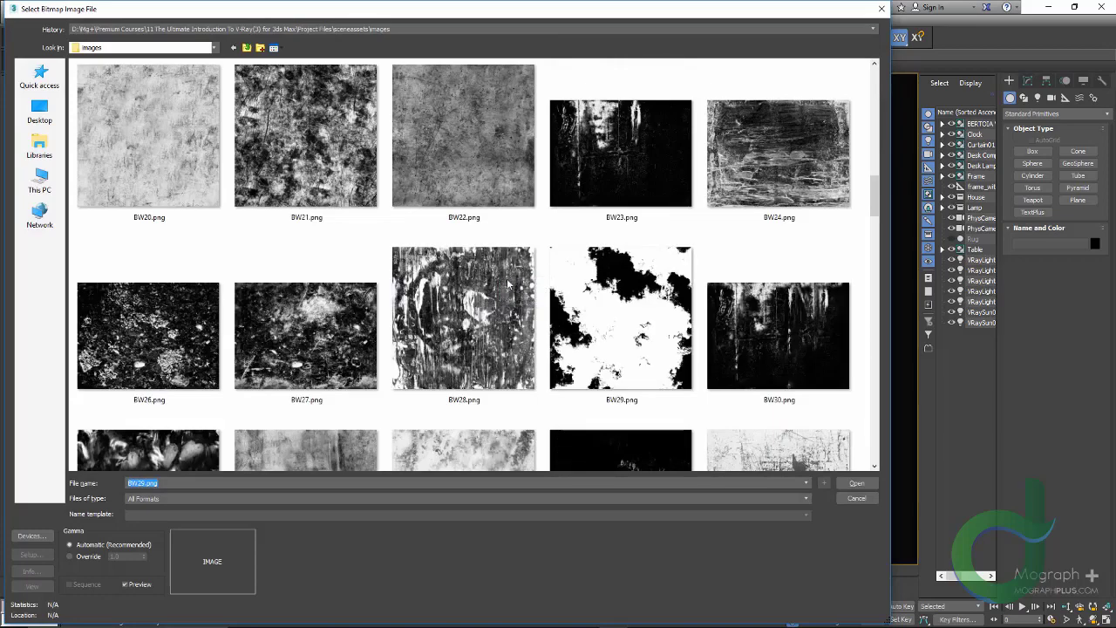
{"action": "left_click", "coordinate": [601, 311]}
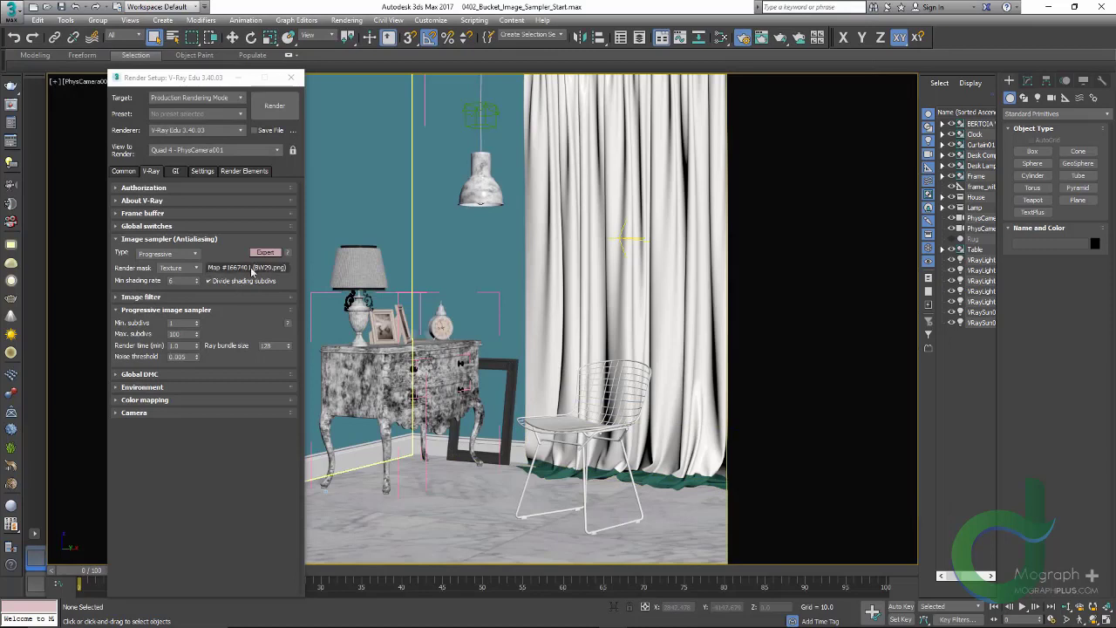
- Set the secondary GI engine to Brute force and return to the image sampler settings
{"action": "left_click", "coordinate": [176, 170]}
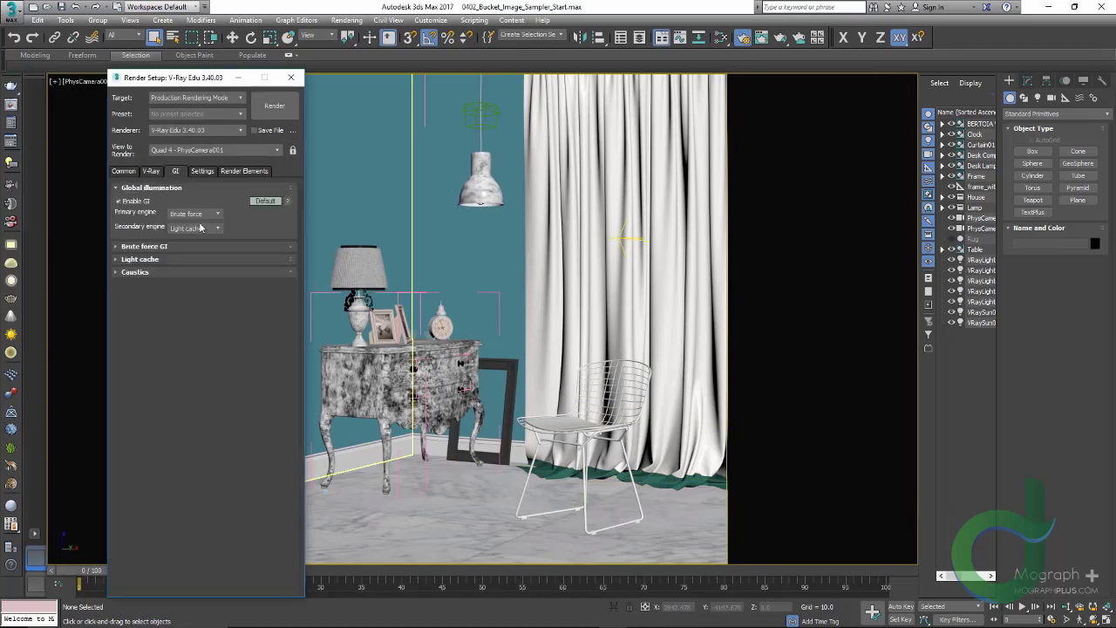
{"action": "left_click", "coordinate": [197, 229]}
{"action": "left_click", "coordinate": [201, 253]}
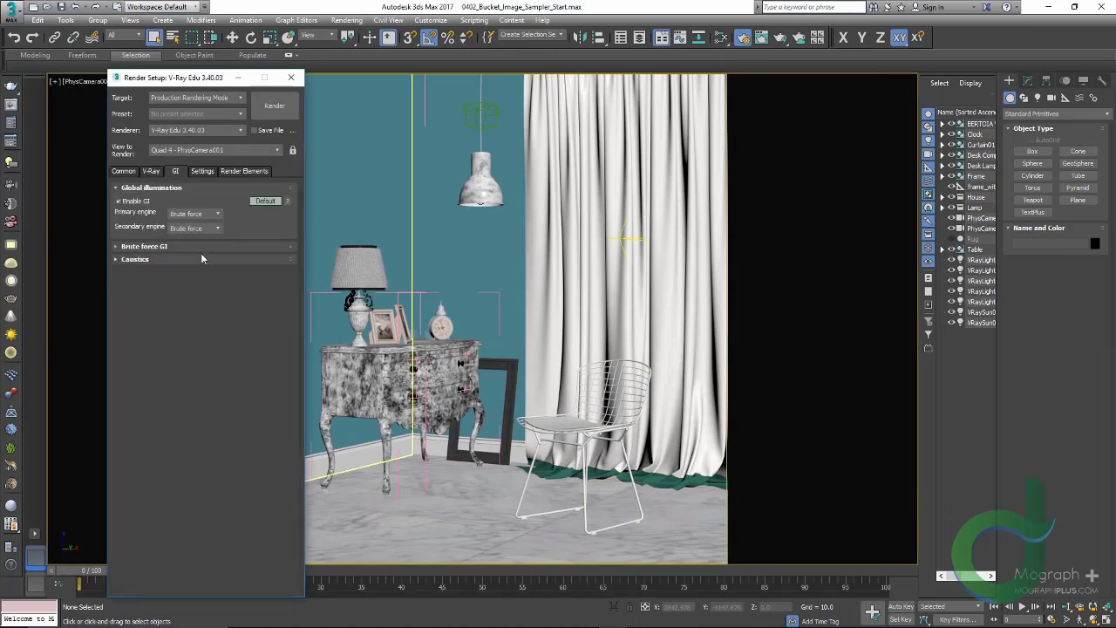
{"action": "left_click", "coordinate": [154, 172]}
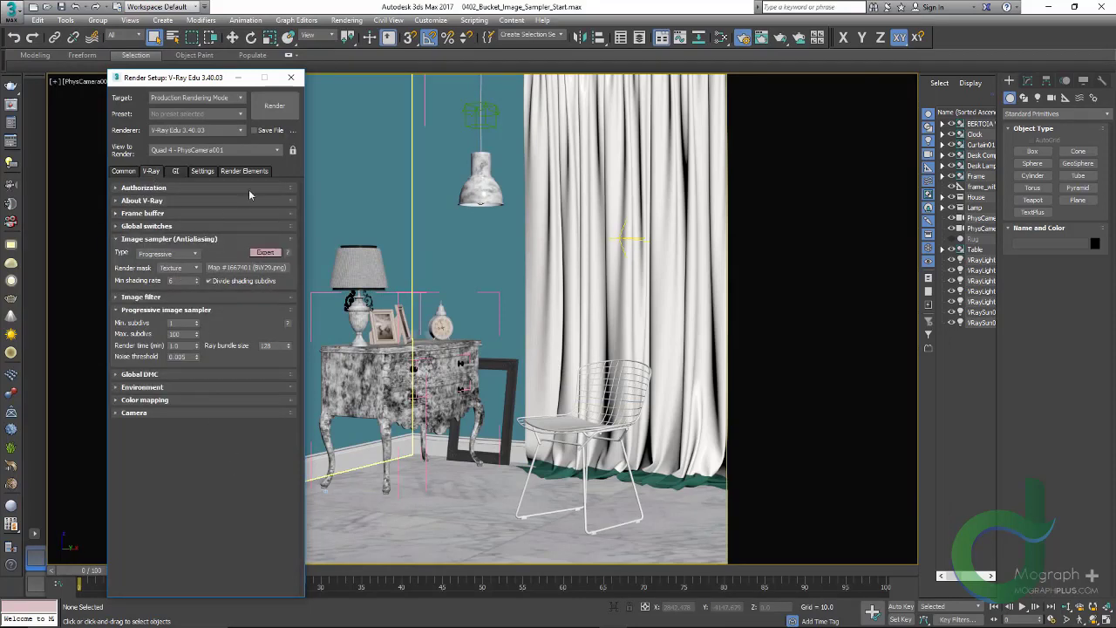
- Render the camera view with the texture mask and enlarge the frame buffer window to show the image at 100%
{"action": "left_click", "coordinate": [275, 111]}
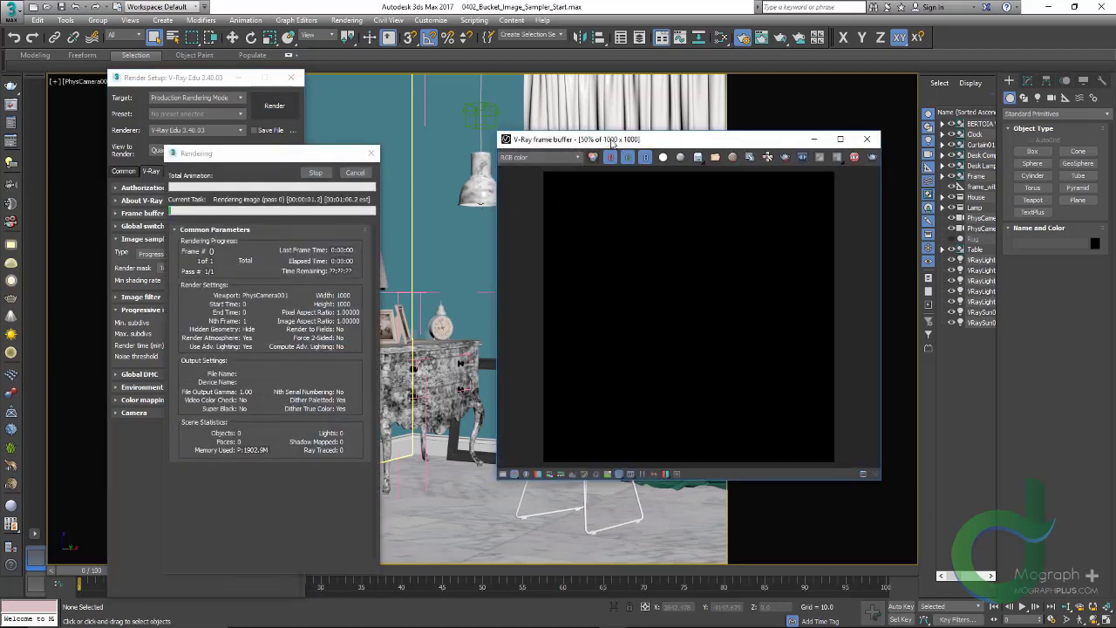
{"action": "left_click_drag", "start_coordinate": [618, 132], "coordinate": [618, 20]}
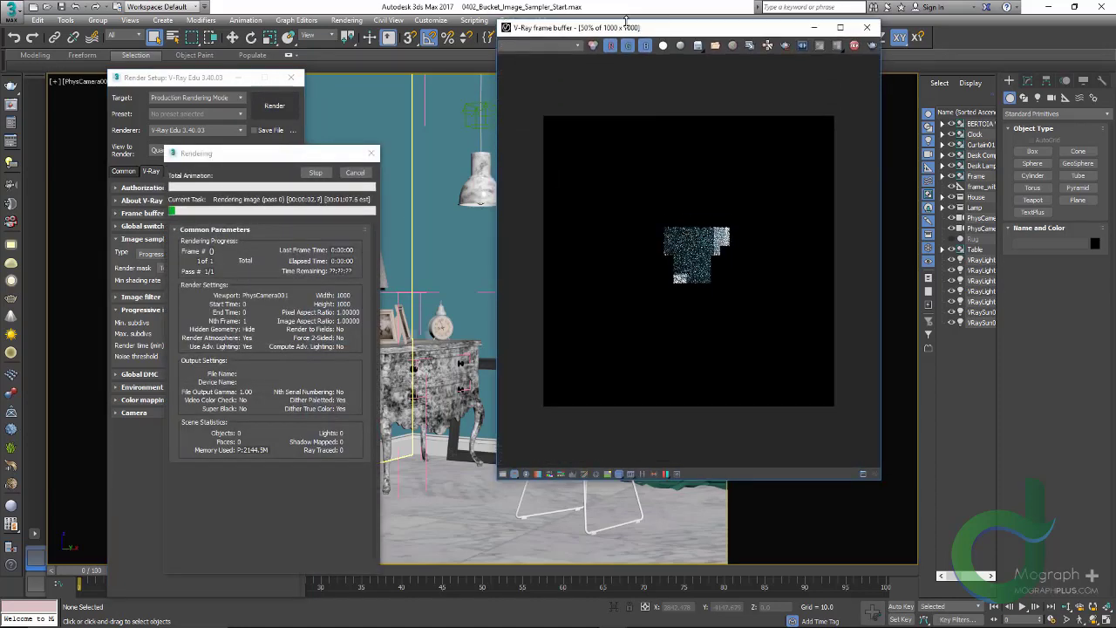
{"action": "double_click", "coordinate": [622, 222]}
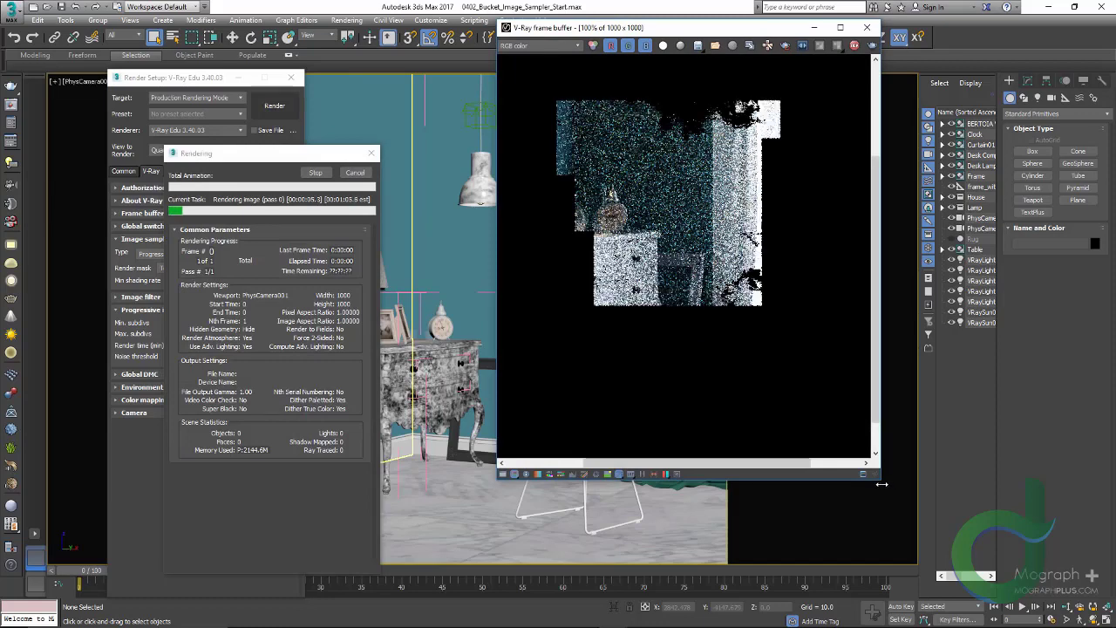
{"action": "left_click_drag", "start_coordinate": [881, 479], "coordinate": [1096, 626]}
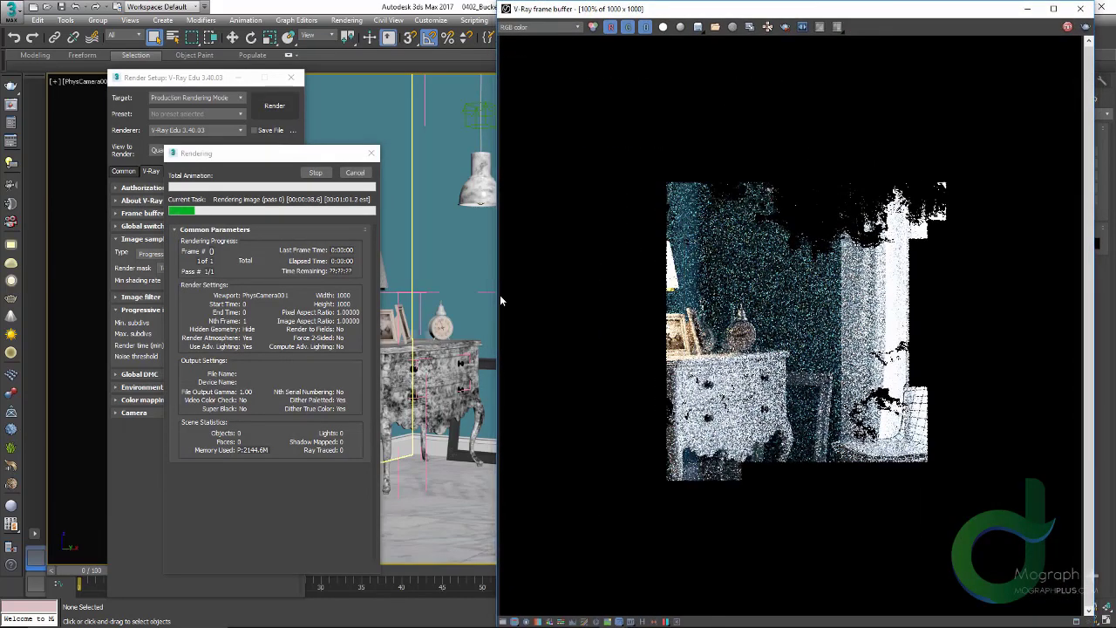
{"action": "left_click_drag", "start_coordinate": [497, 295], "coordinate": [445, 297]}
- Examine the texture-masked areas in the progressing render and cancel the rendering
{"action": "scroll", "coordinate": [565, 284], "scroll_direction": "up", "scroll_amount": 1}
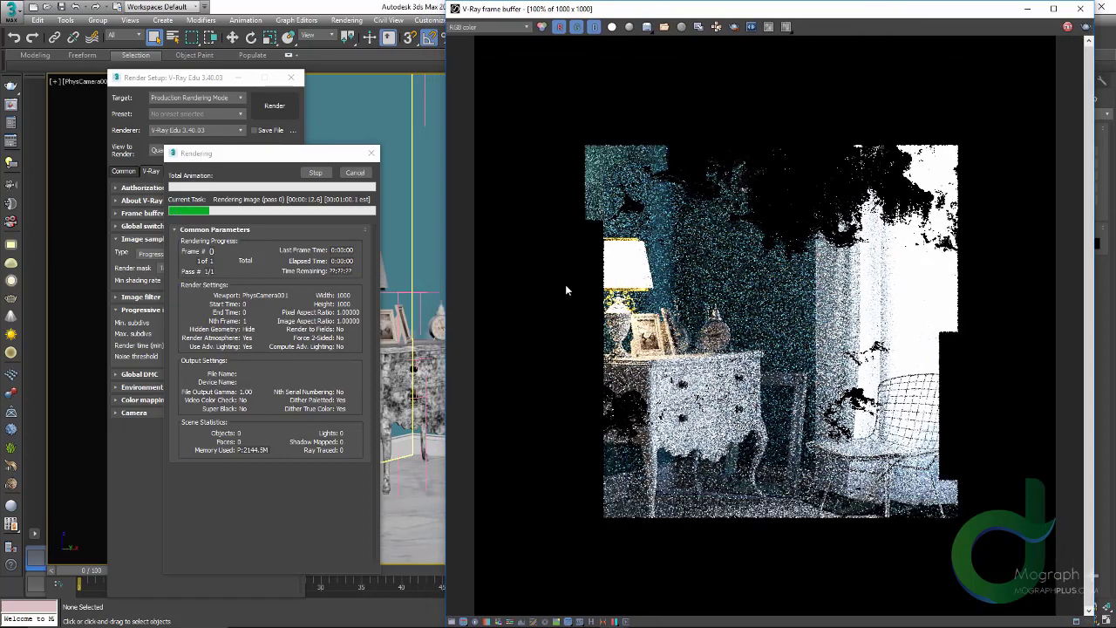
{"action": "scroll", "coordinate": [565, 284], "scroll_direction": "up", "scroll_amount": 1}
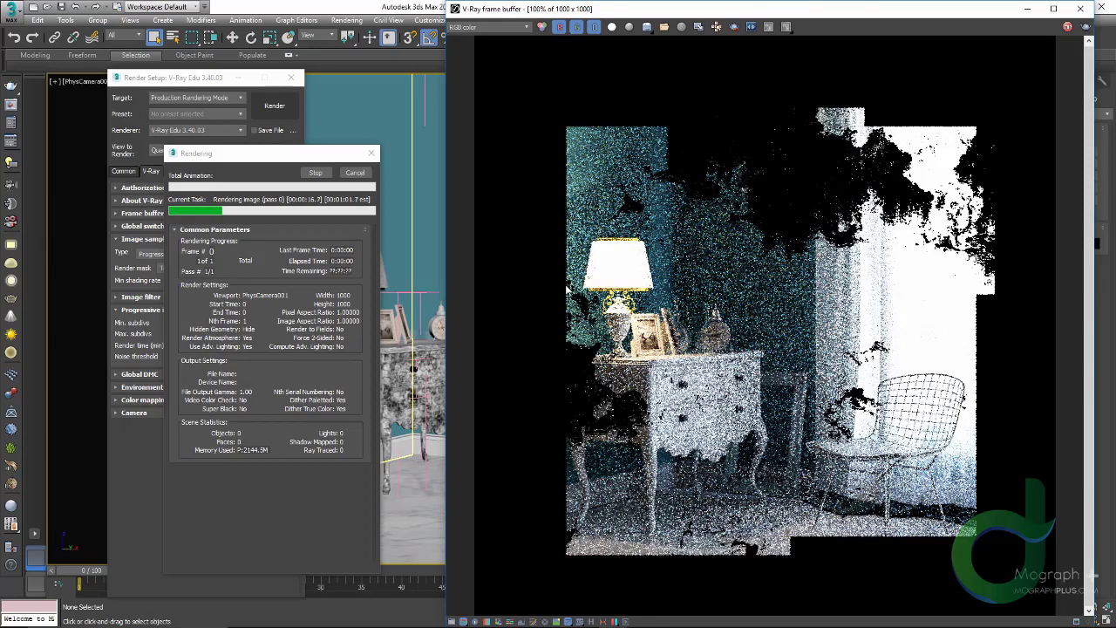
{"action": "scroll", "coordinate": [569, 288], "scroll_direction": "up", "scroll_amount": 1}
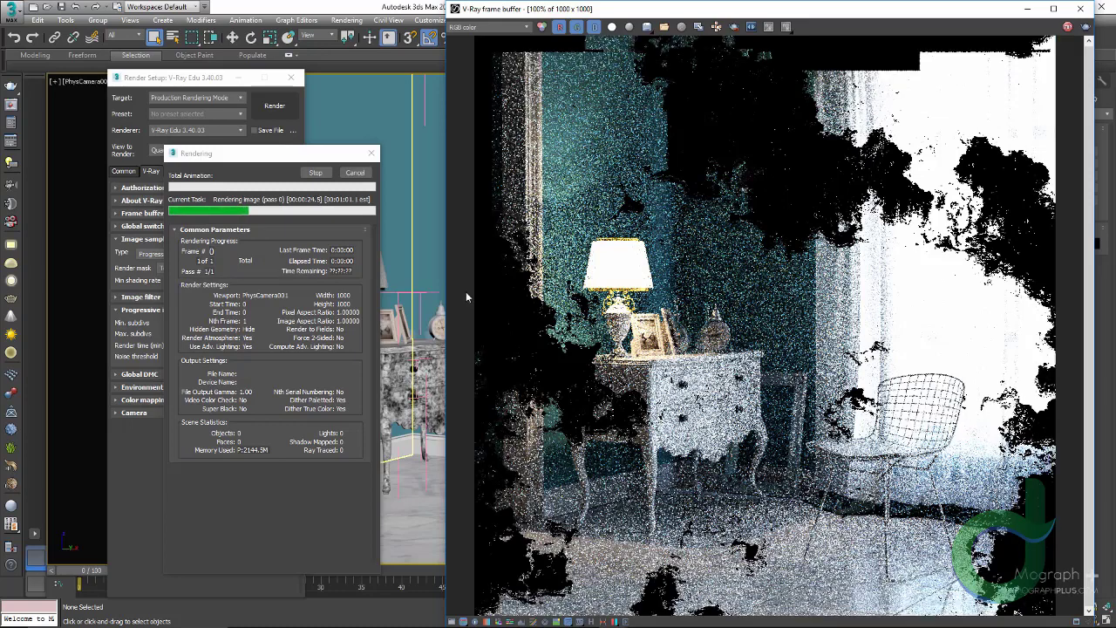
{"action": "left_click_drag", "start_coordinate": [257, 149], "coordinate": [257, 132]}
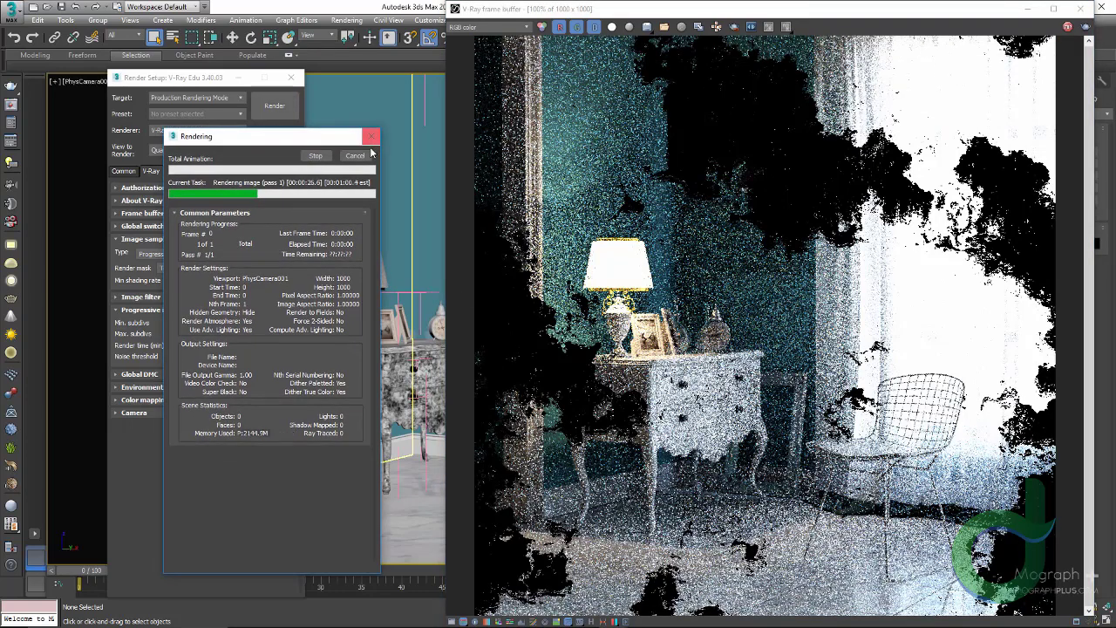
{"action": "left_click", "coordinate": [355, 156]}
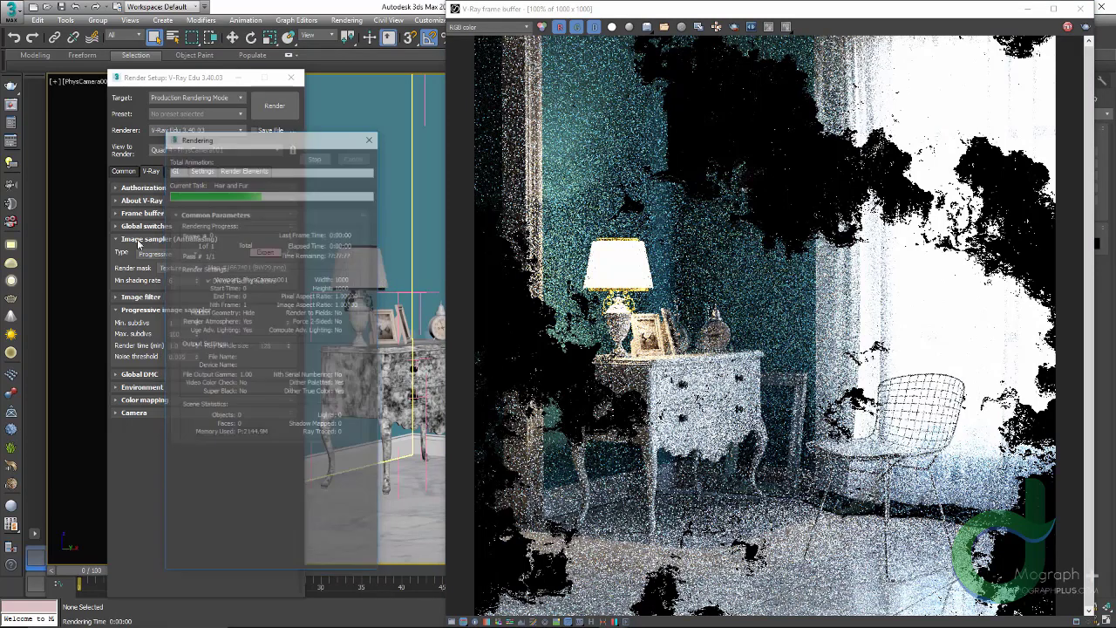
- Set the render mask to Selected and view the Color mapping settings in Advanced mode, including the Burn value
{"action": "left_click", "coordinate": [178, 268]}
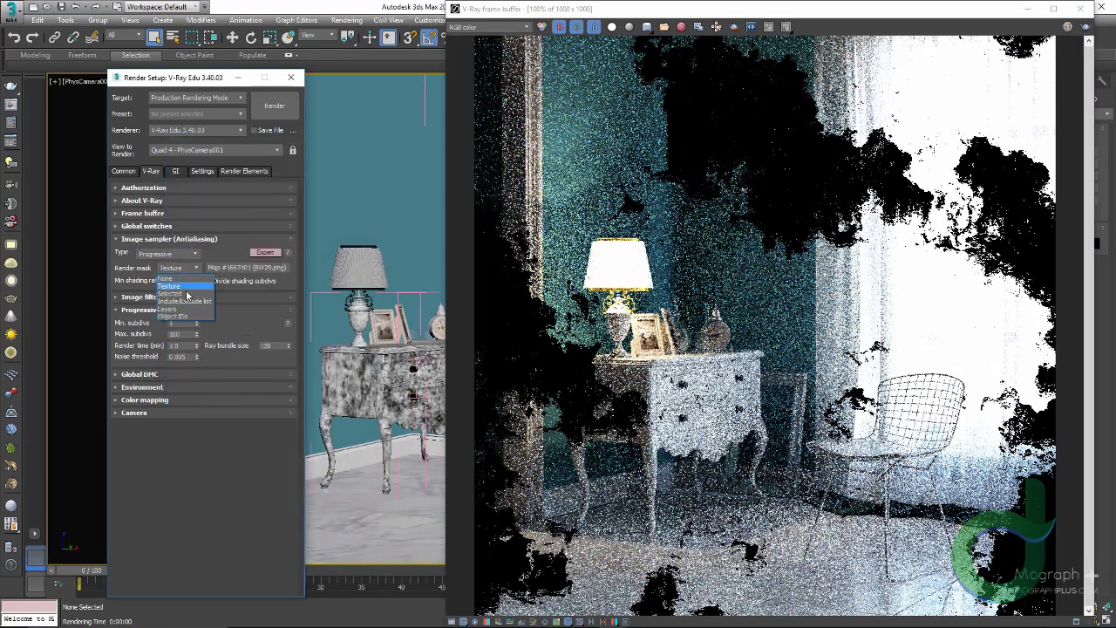
{"action": "left_click", "coordinate": [186, 294]}
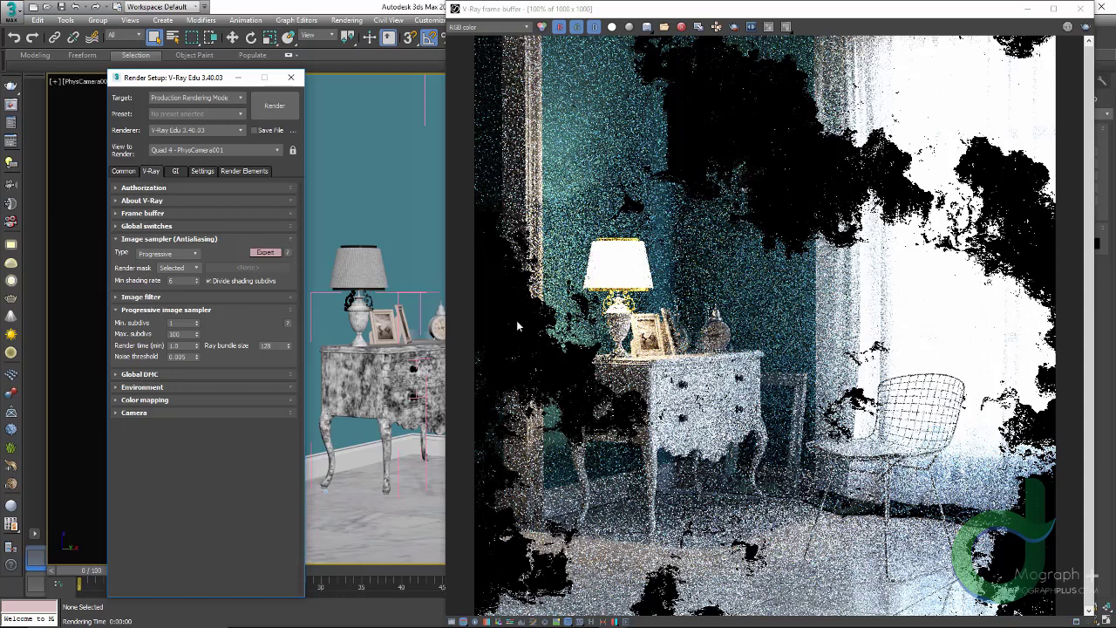
{"action": "left_click", "coordinate": [194, 399]}
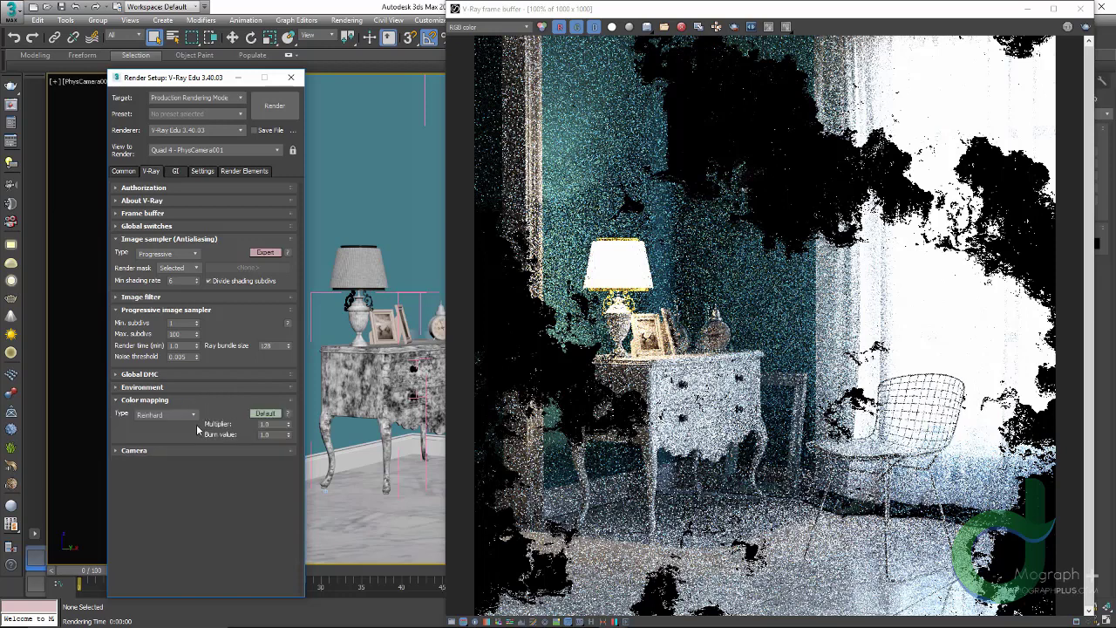
{"action": "left_click", "coordinate": [260, 414]}
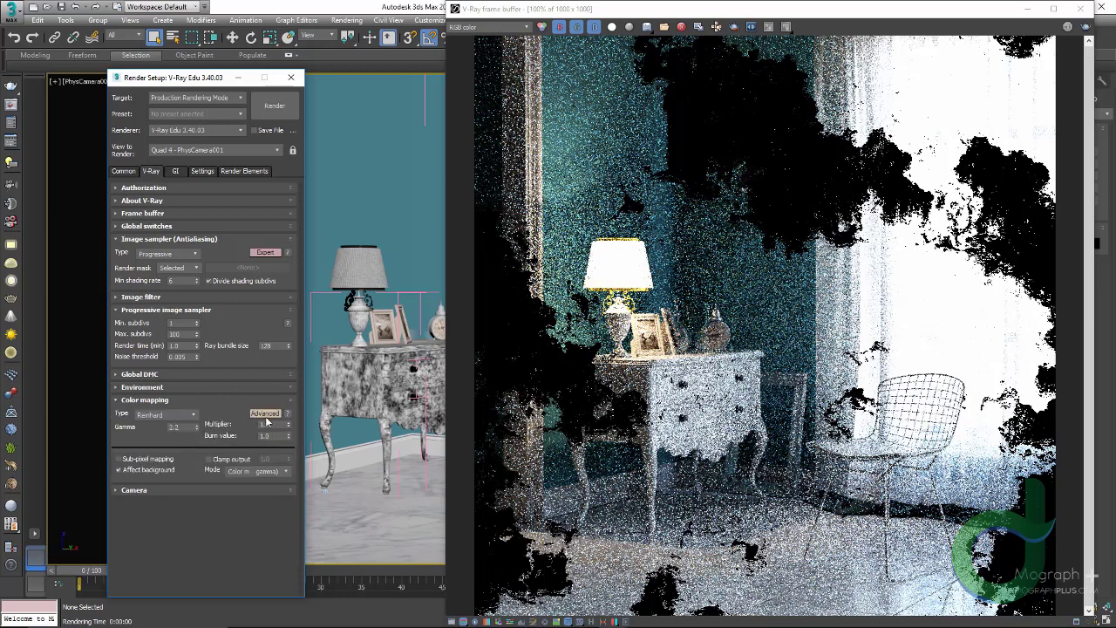
{"action": "double_click", "coordinate": [267, 436]}
{"action": "left_click", "coordinate": [218, 400]}
- Clear the frame buffer image and render the camera view with only the dresser selected, dismissing the V-Ray messages
{"action": "left_click", "coordinate": [686, 27]}
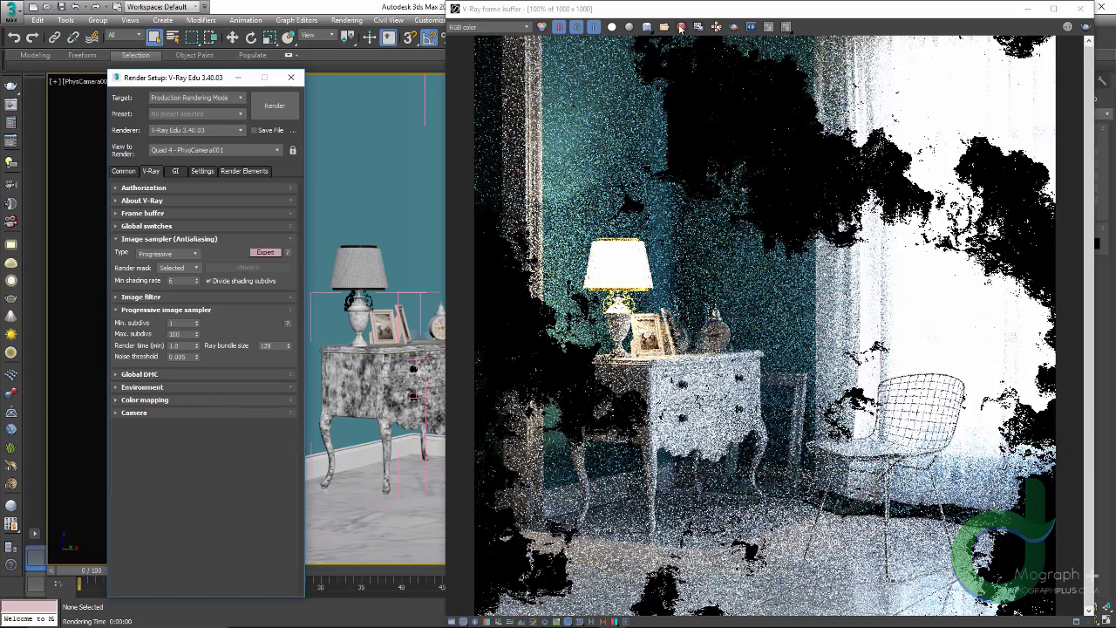
{"action": "left_click", "coordinate": [552, 358]}
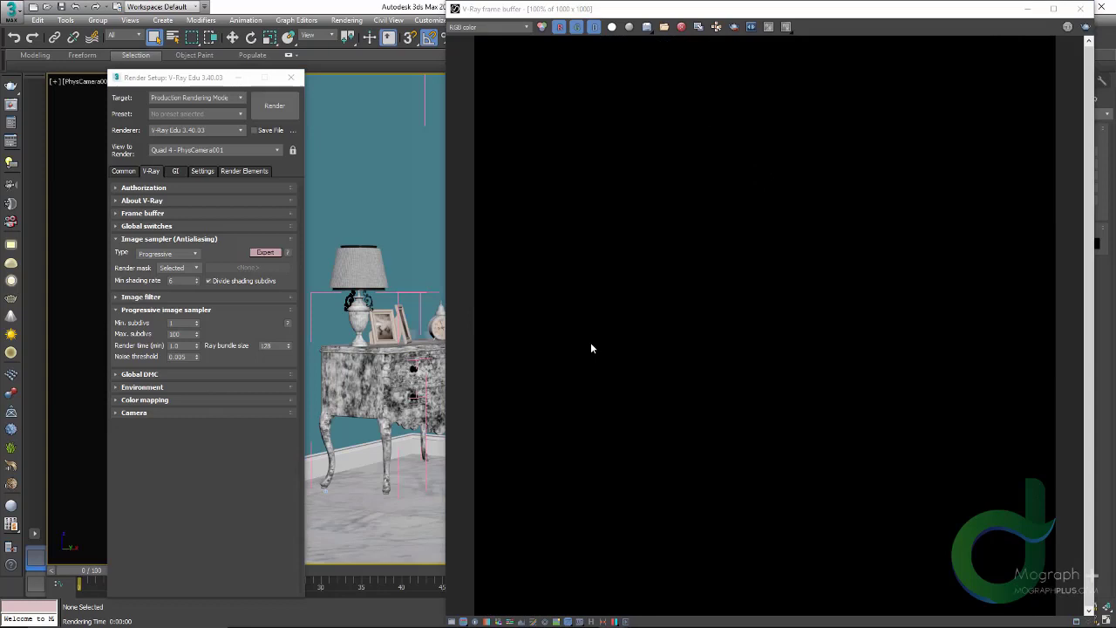
{"action": "left_click", "coordinate": [373, 385]}
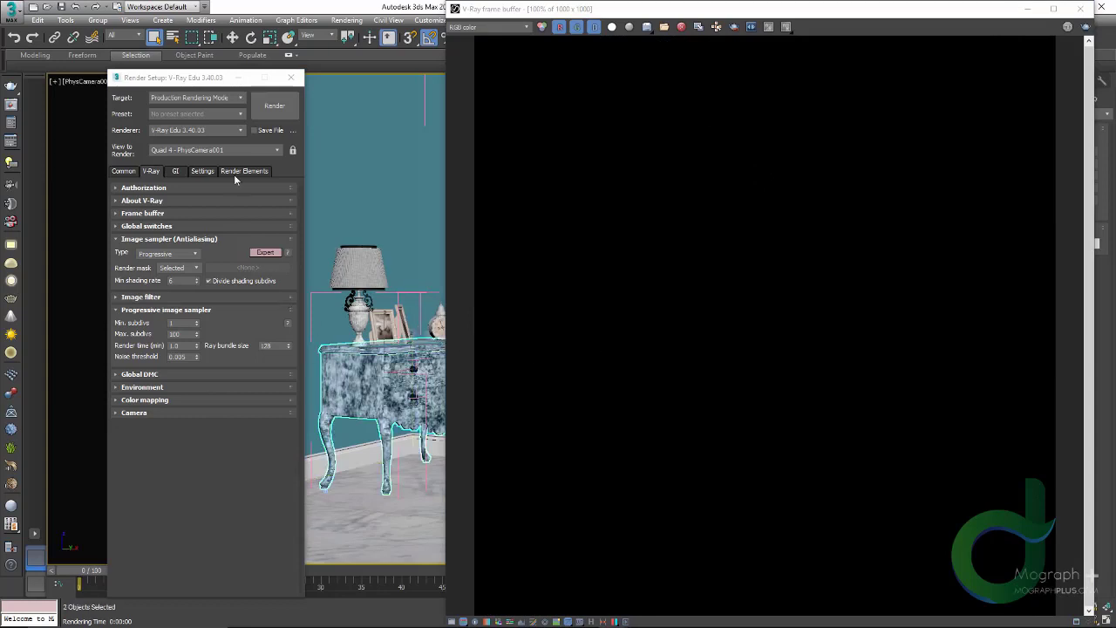
{"action": "left_click", "coordinate": [273, 105]}
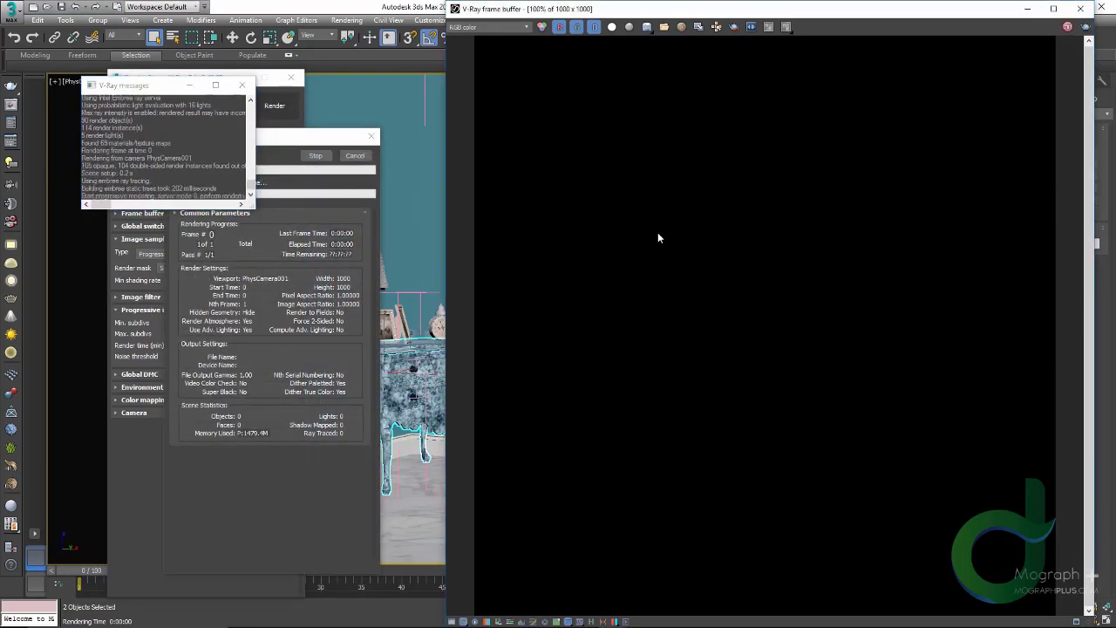
{"action": "left_click", "coordinate": [241, 85]}
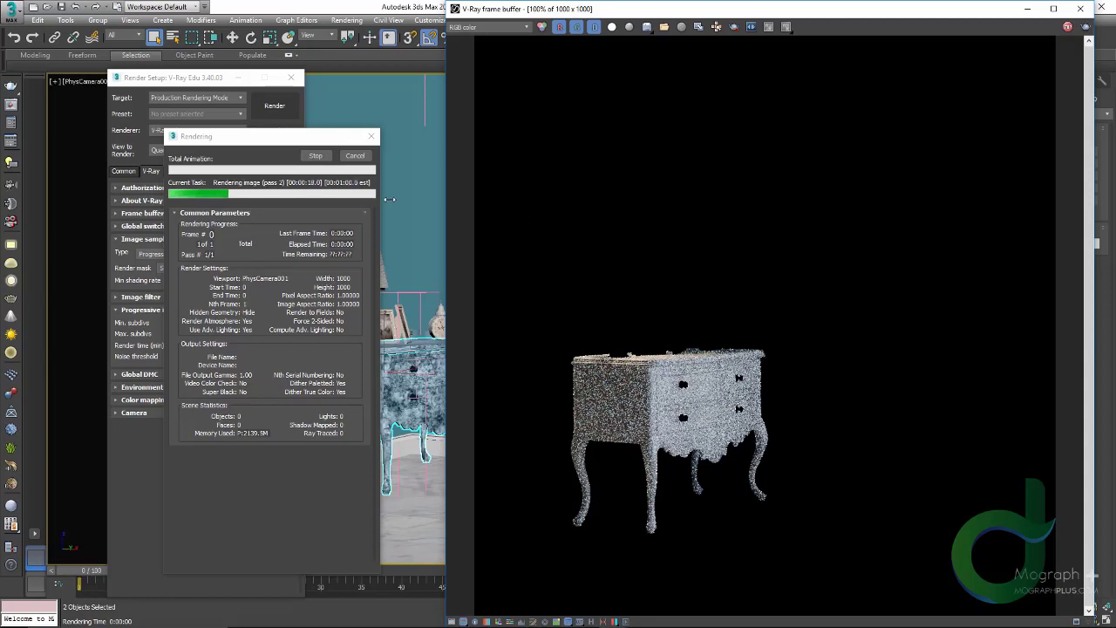
- Cancel the dresser rendering and clear the frame buffer image, getting the V-Ray messages out of the way
{"action": "left_click", "coordinate": [353, 155]}
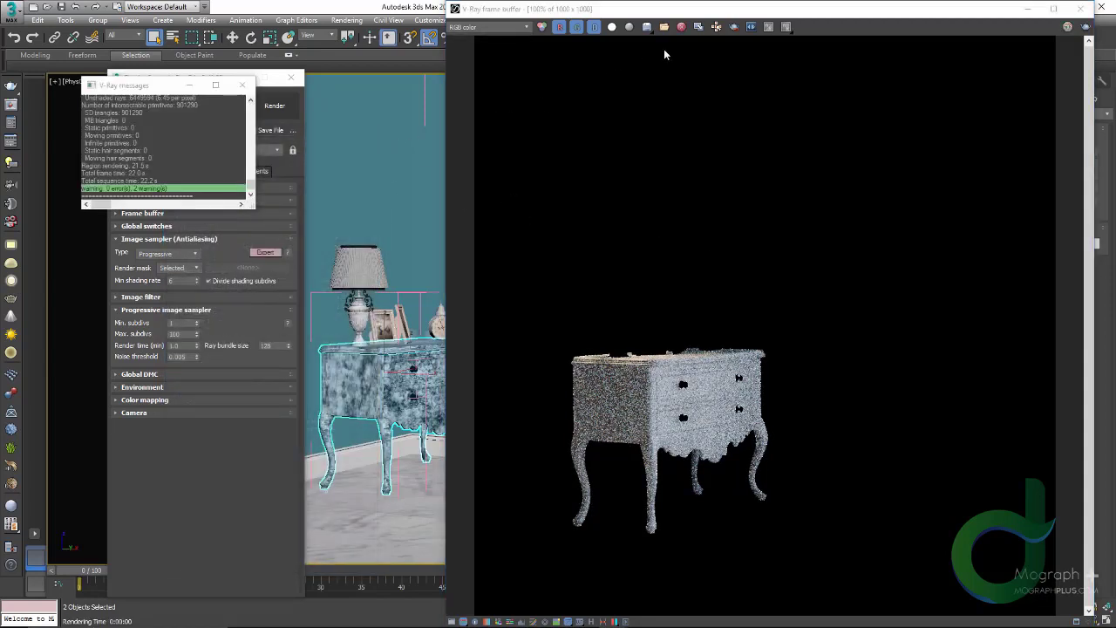
{"action": "left_click", "coordinate": [676, 28]}
{"action": "left_click", "coordinate": [561, 358]}
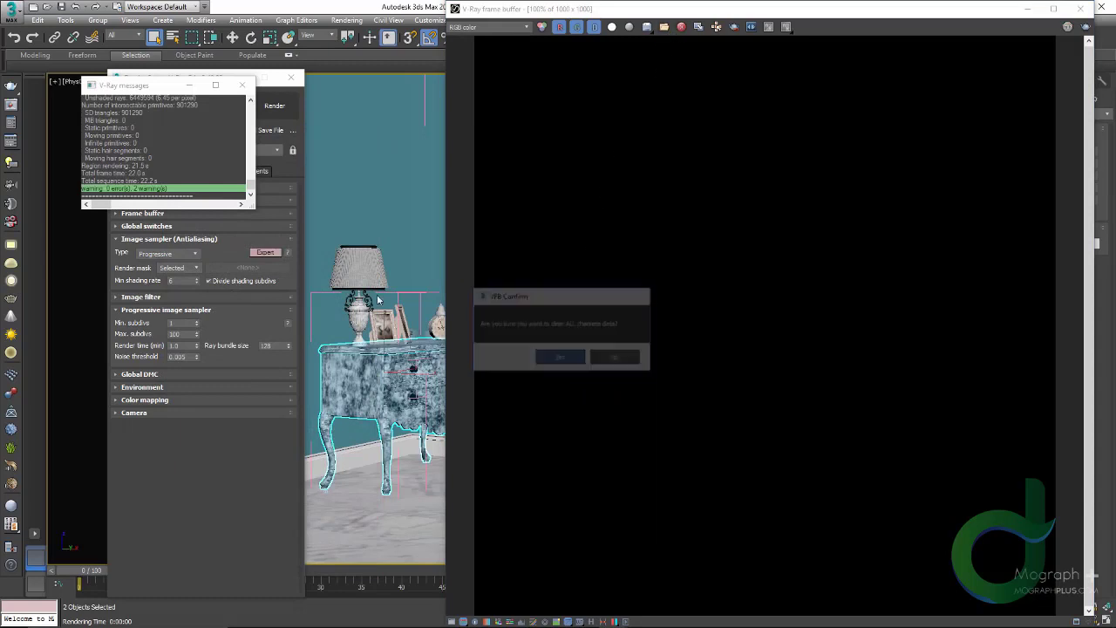
{"action": "left_click_drag", "start_coordinate": [152, 87], "coordinate": [506, 98]}
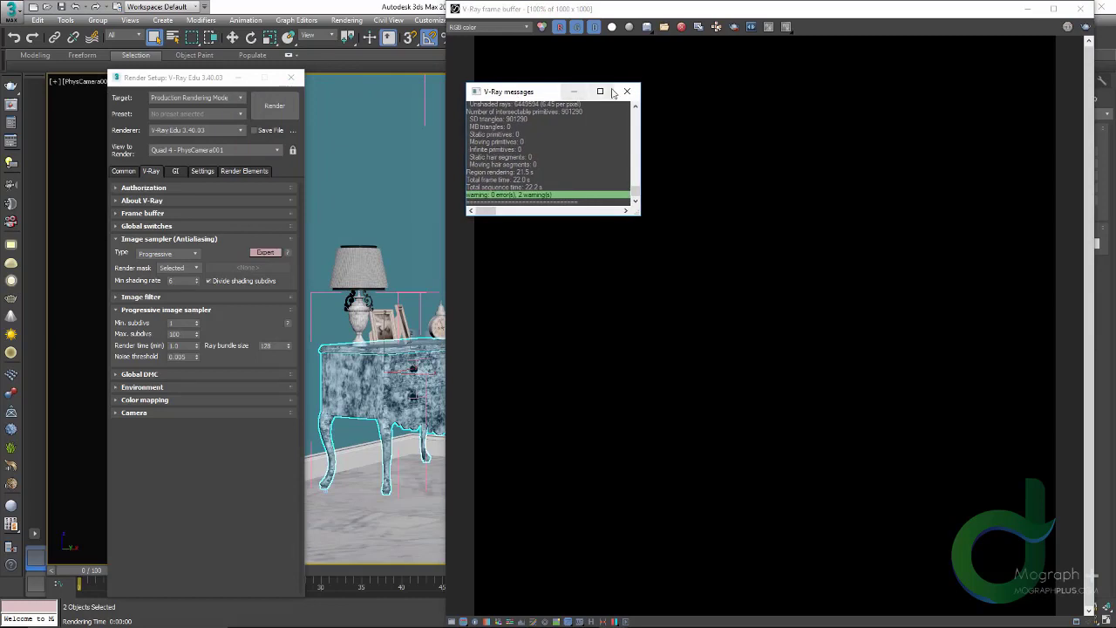
- Set the render mask to Include/Exclude list and include Curtain00, Floor and the Desk Lamp group
{"action": "left_click", "coordinate": [186, 268]}
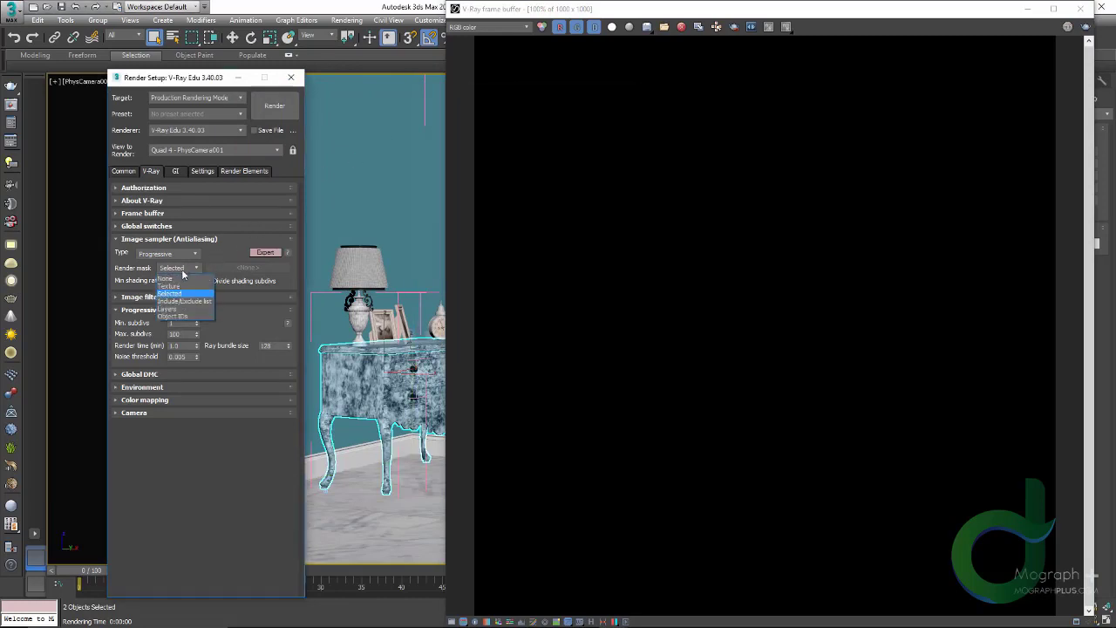
{"action": "left_click", "coordinate": [187, 301]}
{"action": "left_click", "coordinate": [262, 268]}
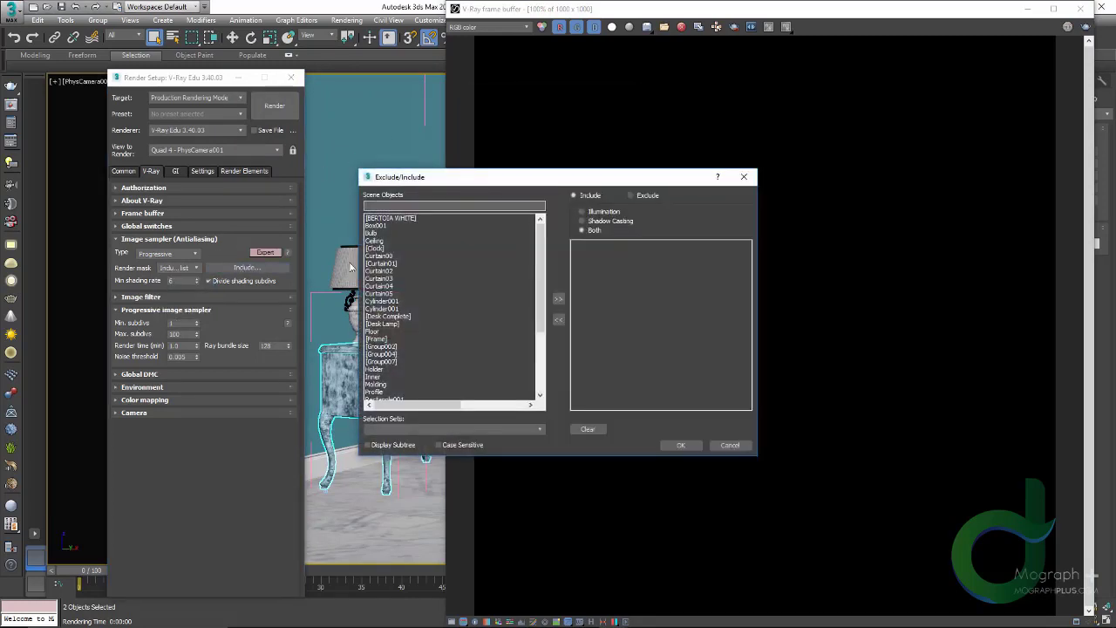
{"action": "left_click", "coordinate": [384, 256]}
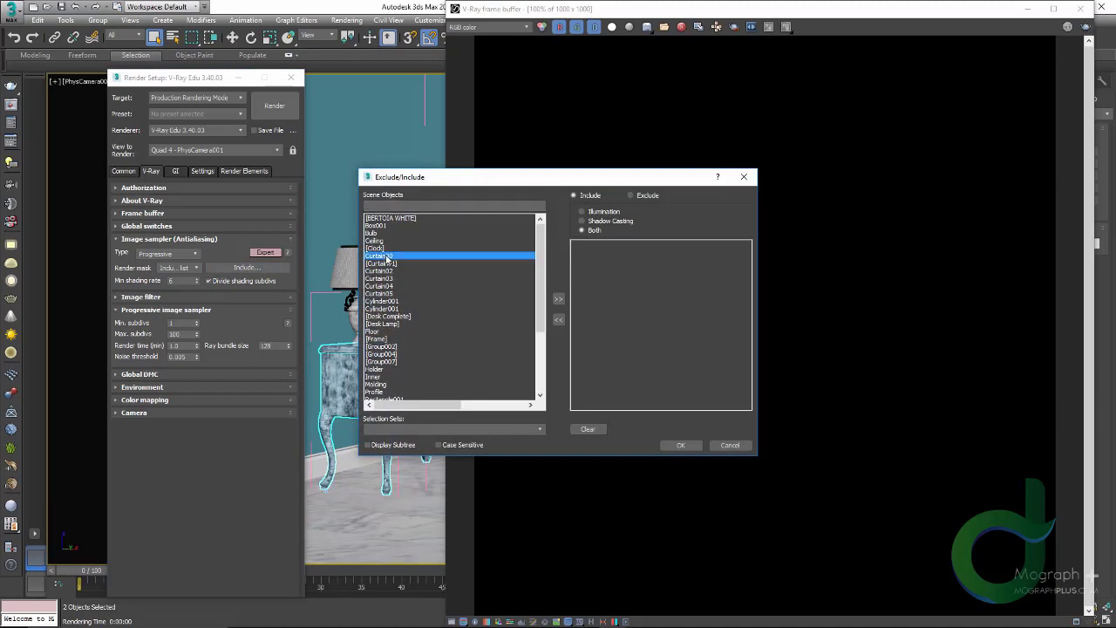
{"action": "left_click", "coordinate": [384, 332], "text": "ctrl"}
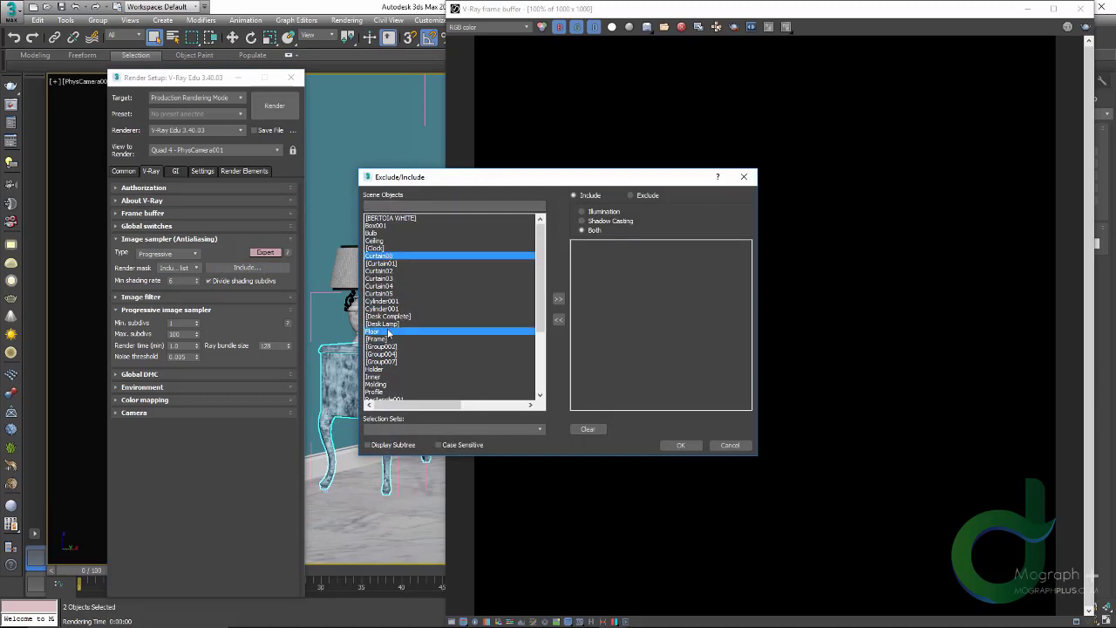
{"action": "left_click", "coordinate": [393, 325], "text": "ctrl"}
{"action": "left_click", "coordinate": [558, 298]}
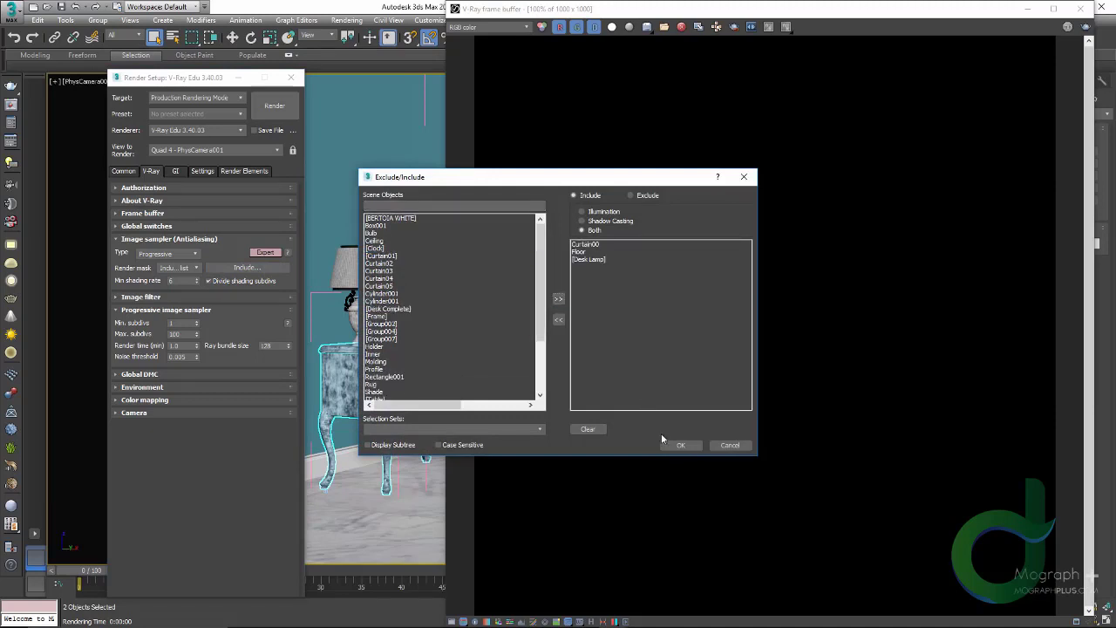
{"action": "left_click", "coordinate": [678, 444]}
- Render the camera view with the include list mask, examine the masked objects and cancel the rendering
{"action": "left_click", "coordinate": [284, 102]}
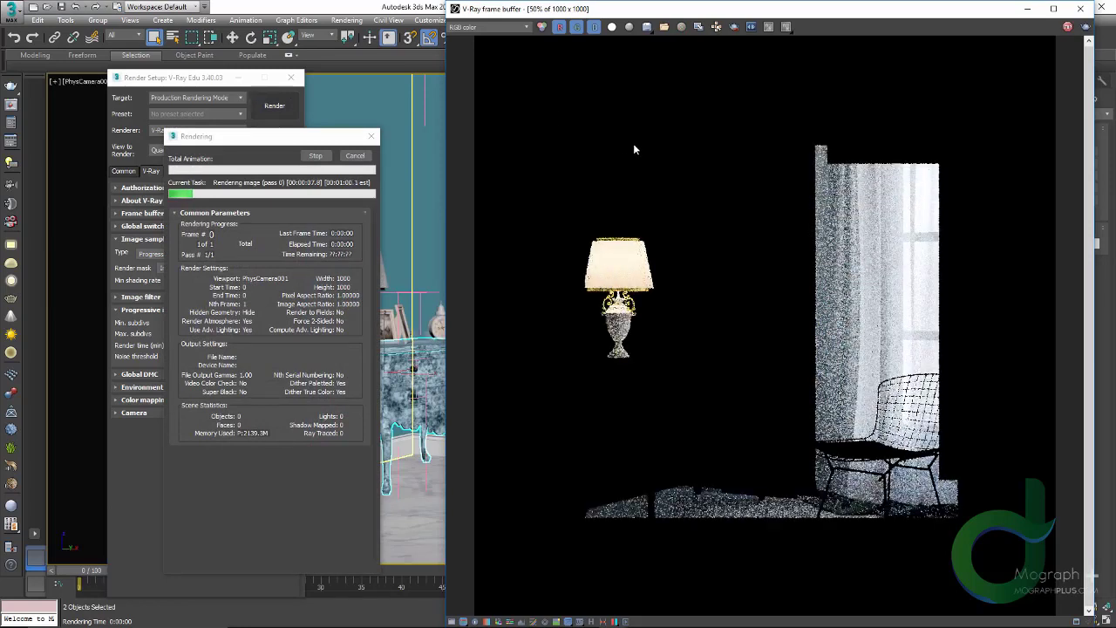
{"action": "scroll", "coordinate": [634, 148], "scroll_direction": "down", "scroll_amount": 2}
{"action": "scroll", "coordinate": [636, 157], "scroll_direction": "up", "scroll_amount": 2}
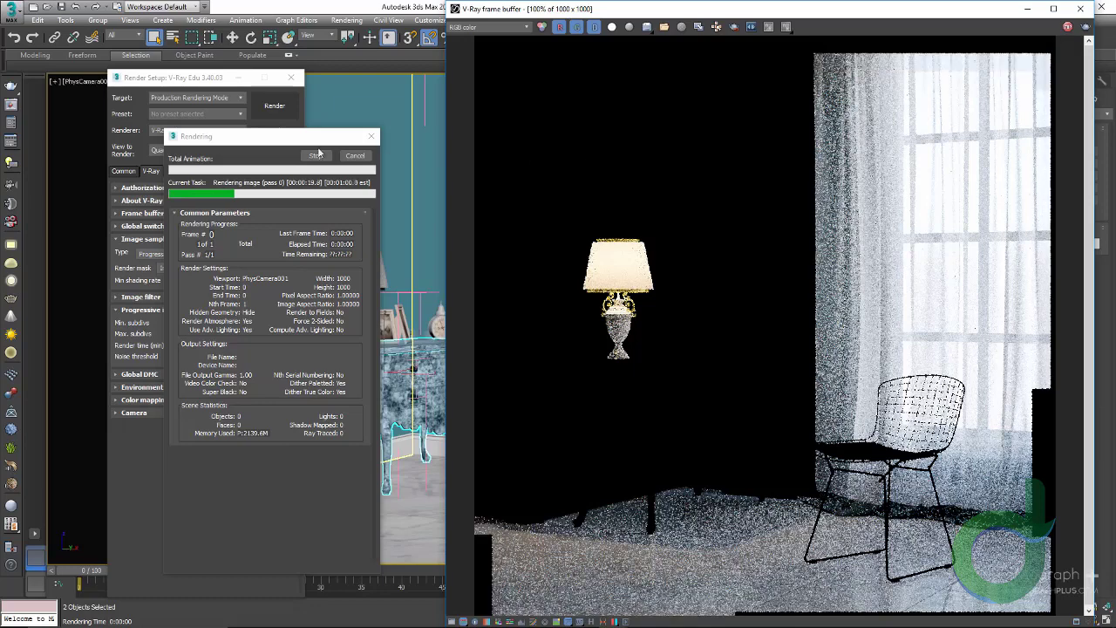
{"action": "left_click_drag", "start_coordinate": [315, 136], "coordinate": [443, 134]}
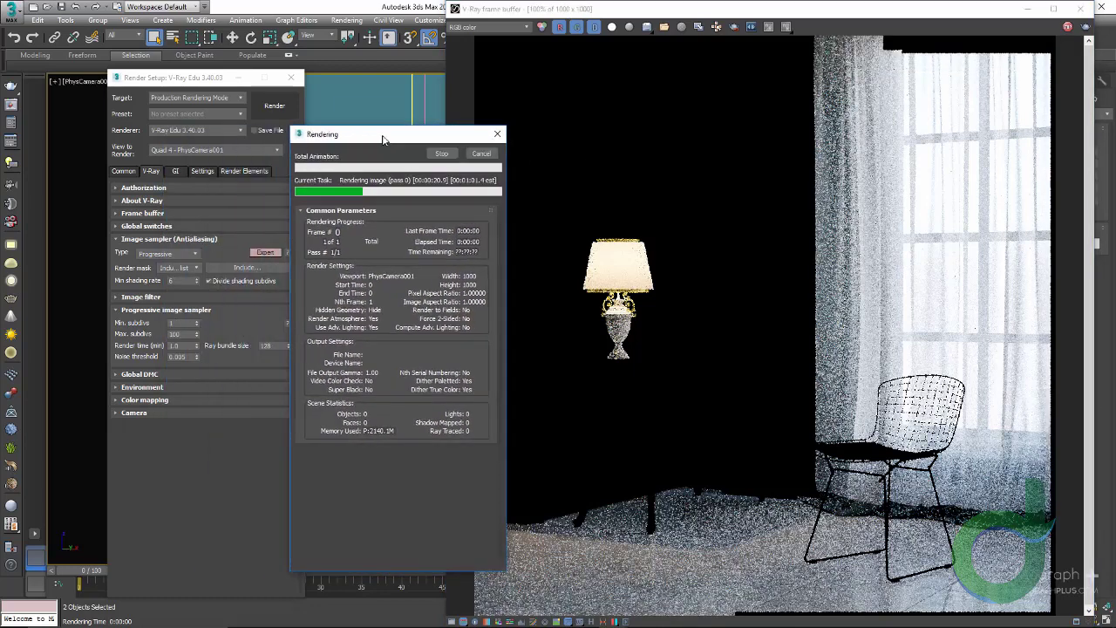
{"action": "left_click", "coordinate": [484, 154]}
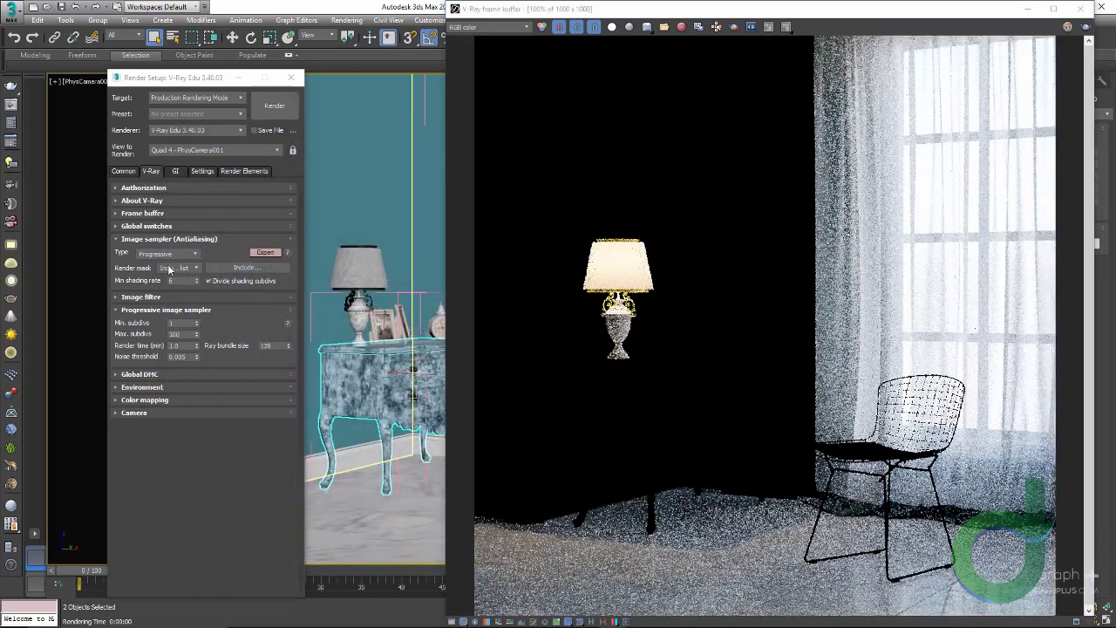
- Try the Layers render mask, switch it to Object IDs and clear the frame buffer image, dismissing the V-Ray messages
{"action": "left_click", "coordinate": [169, 269]}
{"action": "left_click", "coordinate": [182, 312]}
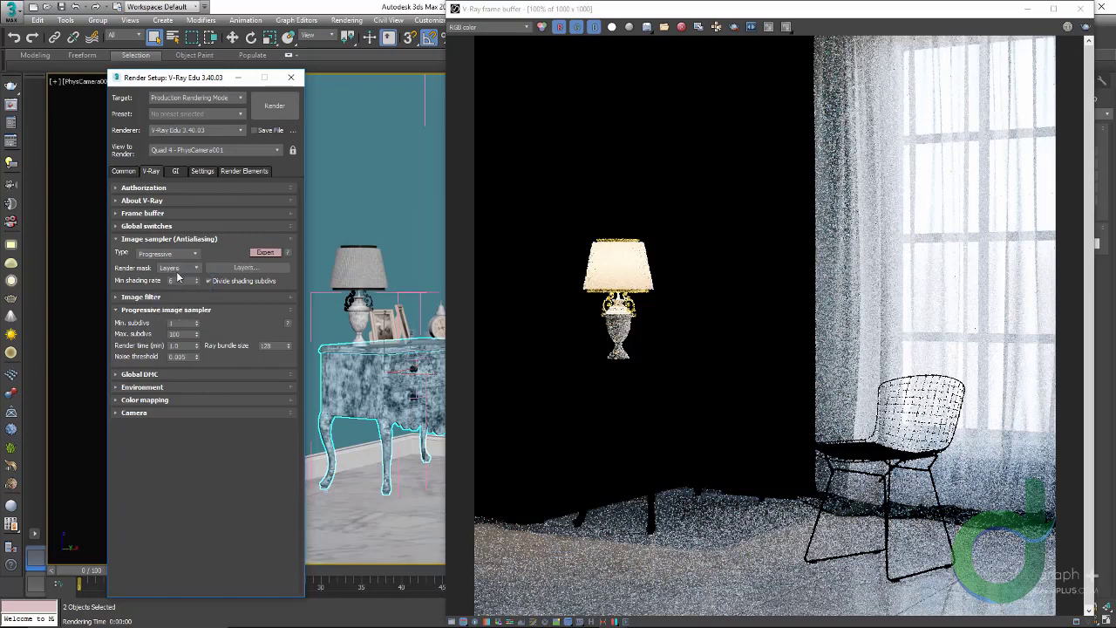
{"action": "left_click", "coordinate": [177, 270]}
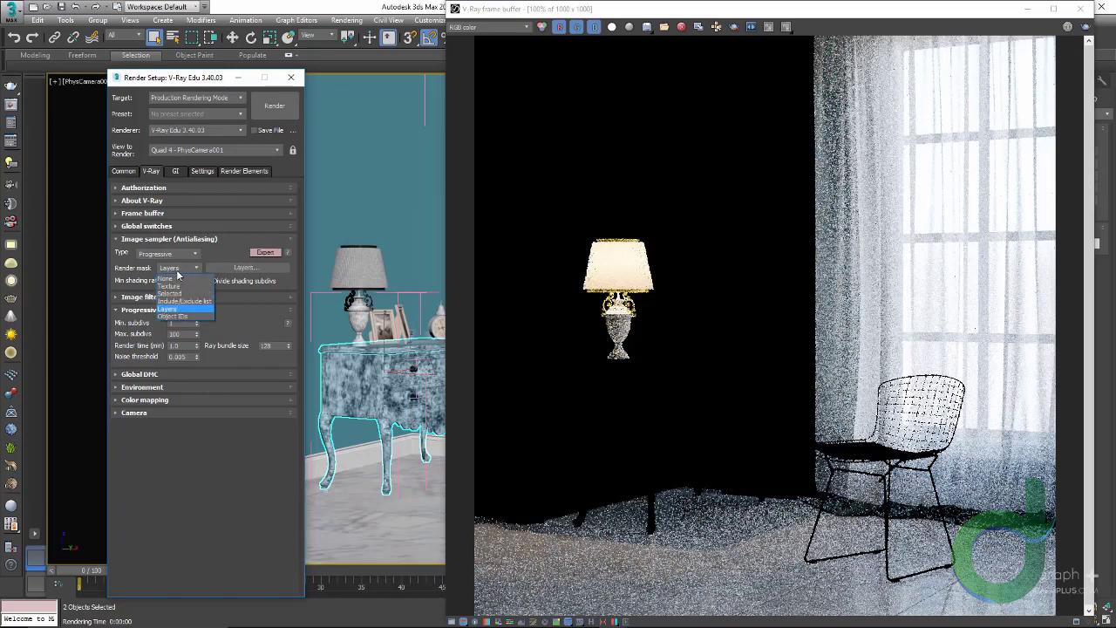
{"action": "left_click", "coordinate": [177, 315]}
{"action": "left_click", "coordinate": [698, 28]}
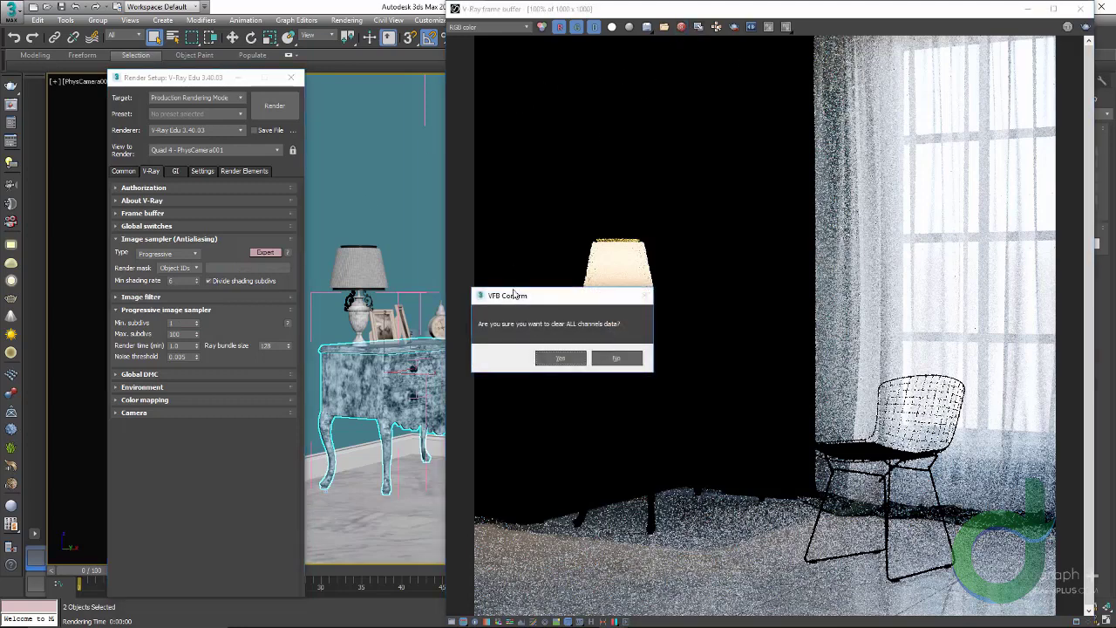
{"action": "left_click", "coordinate": [559, 357]}
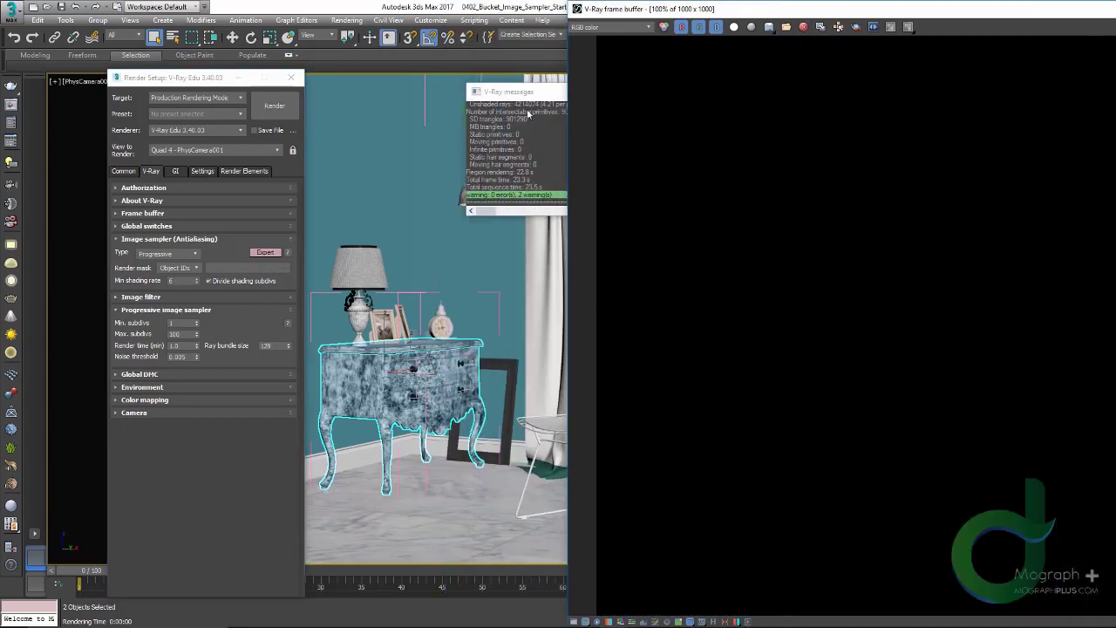
{"action": "left_click", "coordinate": [629, 93]}
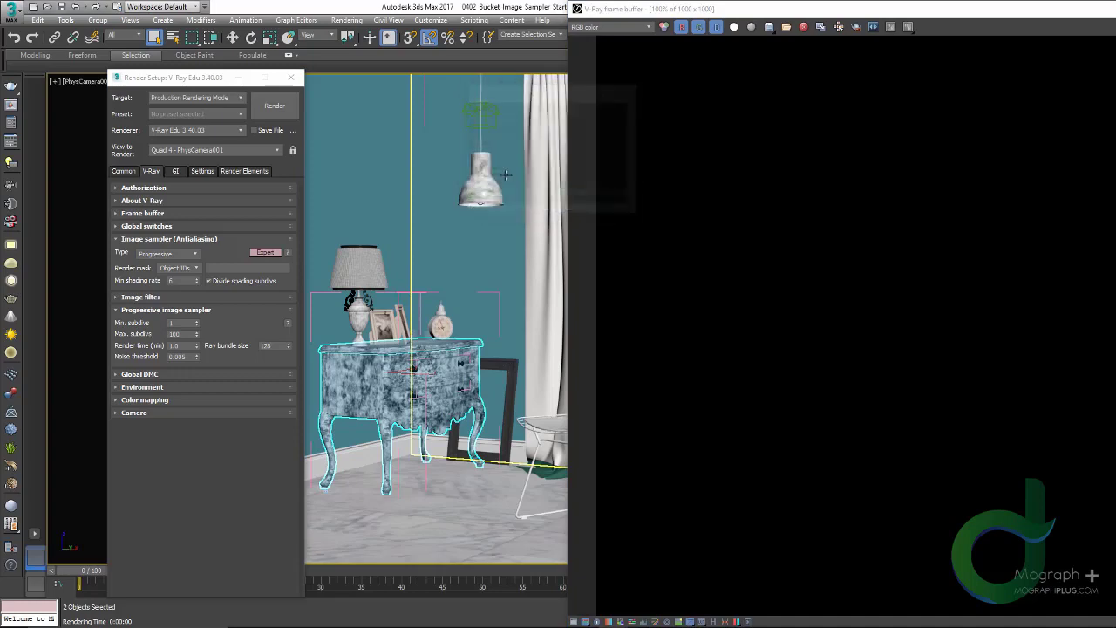
- Assign object ID 4 to the hanging lamp's shade and enter 4 as the render mask's object ID
{"action": "left_click", "coordinate": [473, 181]}
{"action": "right_click", "coordinate": [473, 181]}
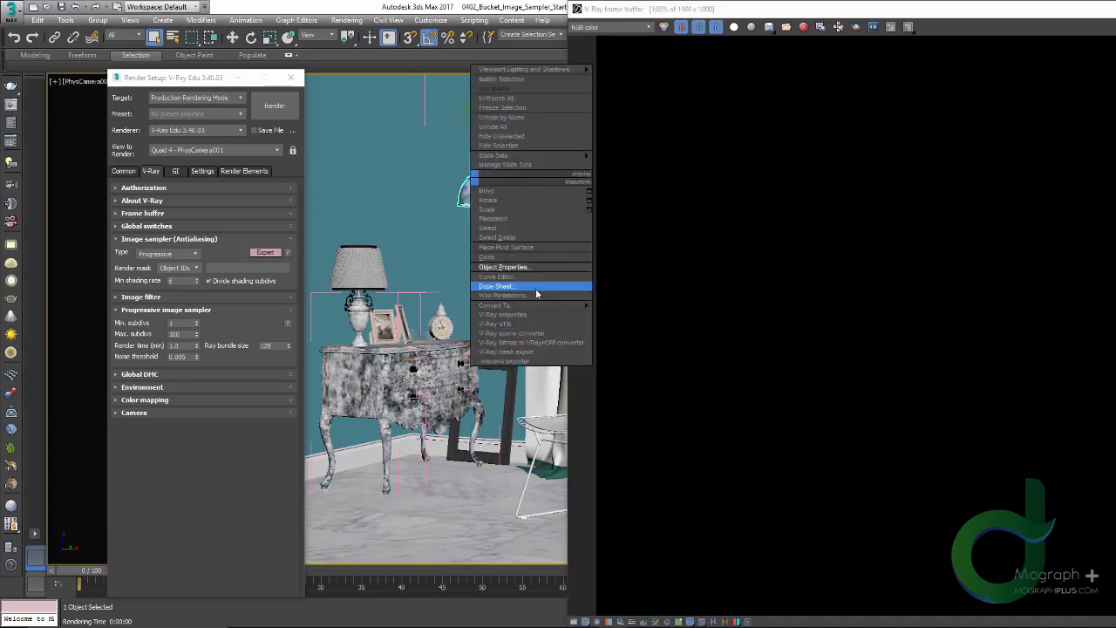
{"action": "left_click", "coordinate": [504, 267]}
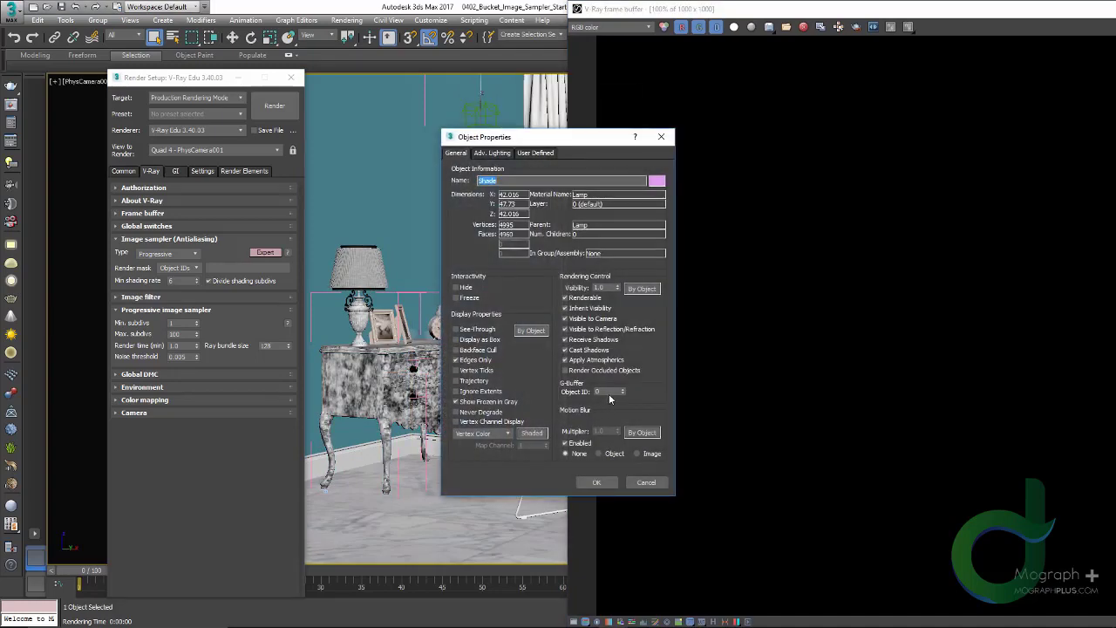
{"action": "left_click", "coordinate": [596, 482]}
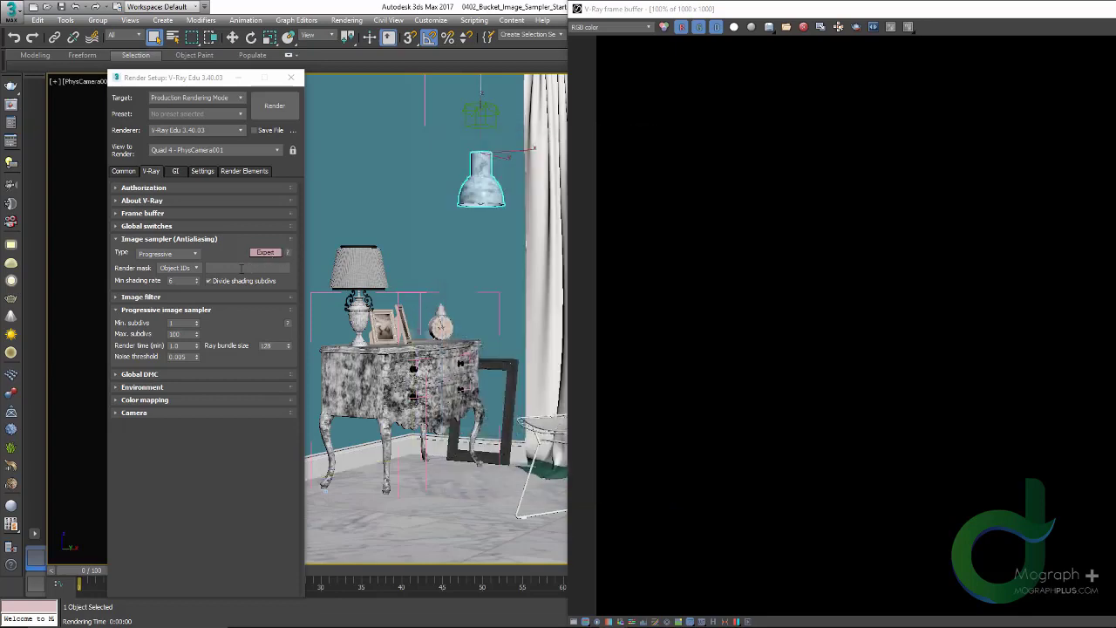
{"action": "left_click", "coordinate": [242, 268]}
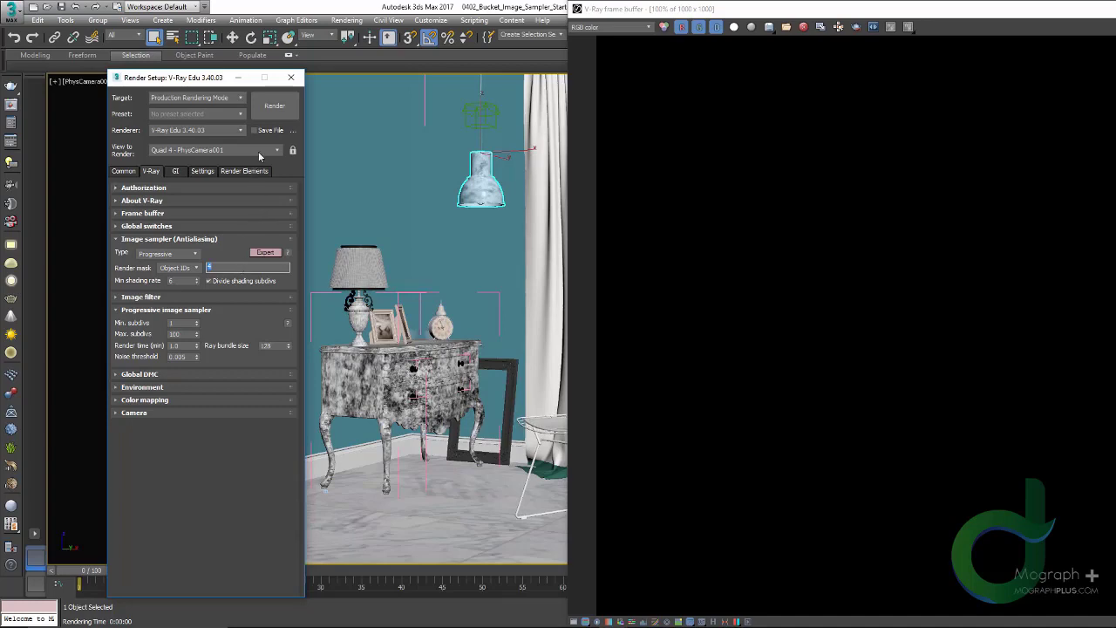
- Render the camera view with the object ID mask and examine the hanging lamp with the image at 50%
{"action": "left_click", "coordinate": [273, 106]}
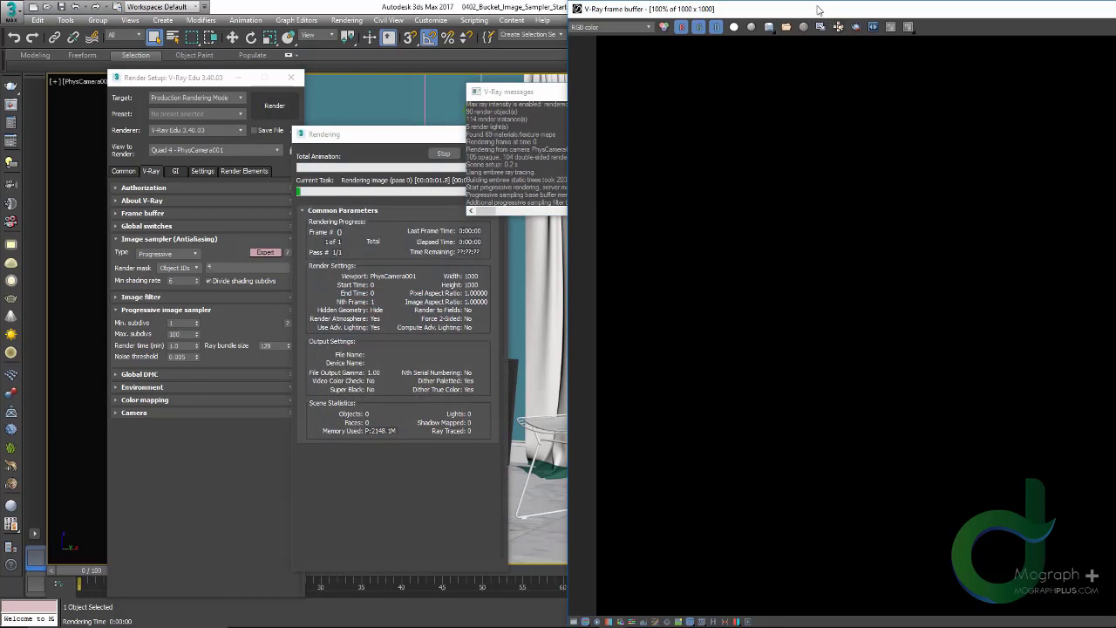
{"action": "left_click_drag", "start_coordinate": [810, 7], "coordinate": [735, 7]}
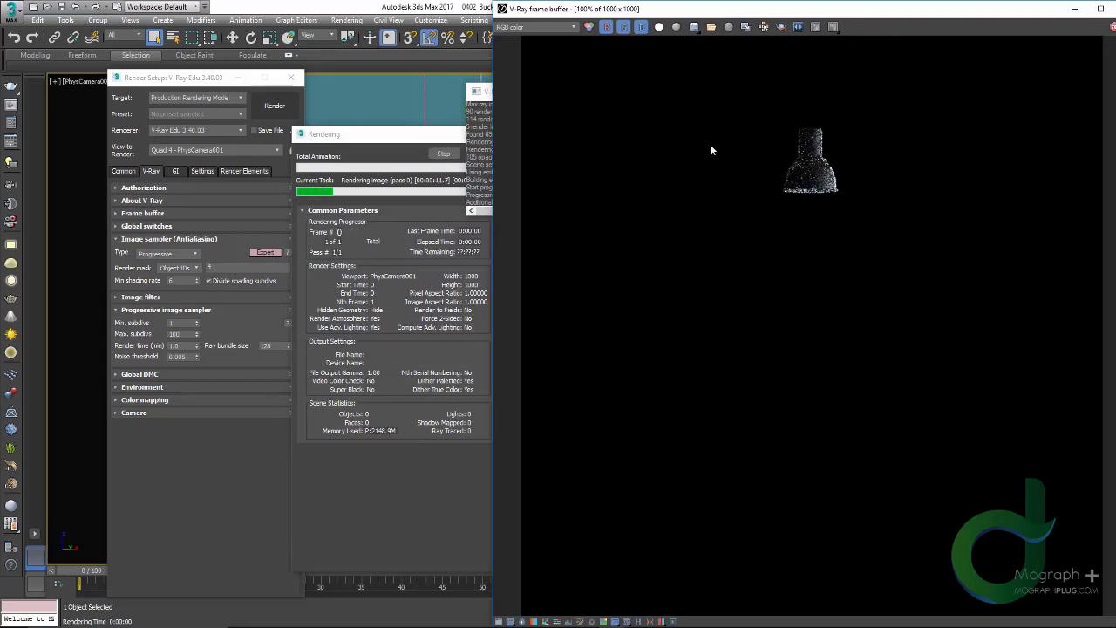
{"action": "scroll", "coordinate": [814, 172], "scroll_direction": "up", "scroll_amount": 2}
{"action": "scroll", "coordinate": [814, 166], "scroll_direction": "down", "scroll_amount": 4}
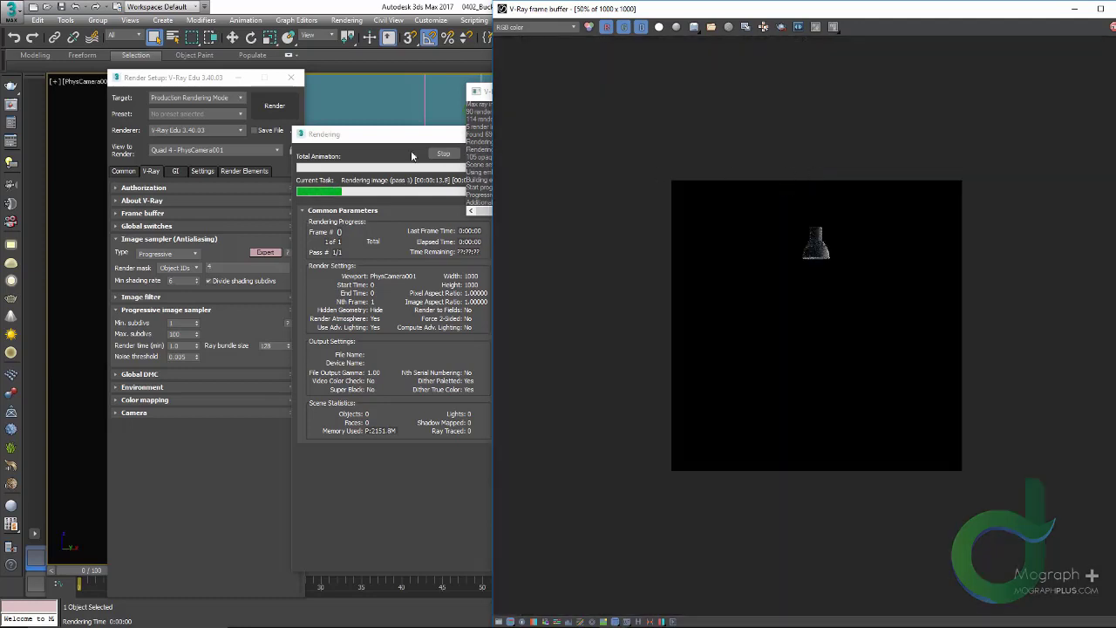
- Cancel the object ID mask rendering and close the V-Ray messages
{"action": "left_click", "coordinate": [479, 113]}
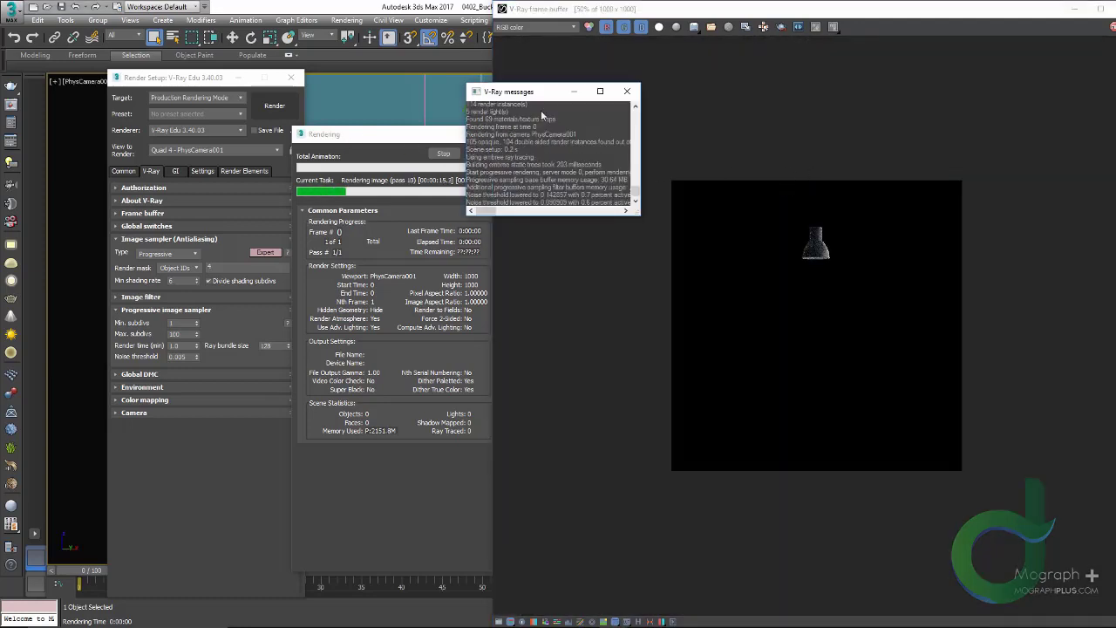
{"action": "left_click", "coordinate": [629, 89]}
{"action": "left_click", "coordinate": [411, 141]}
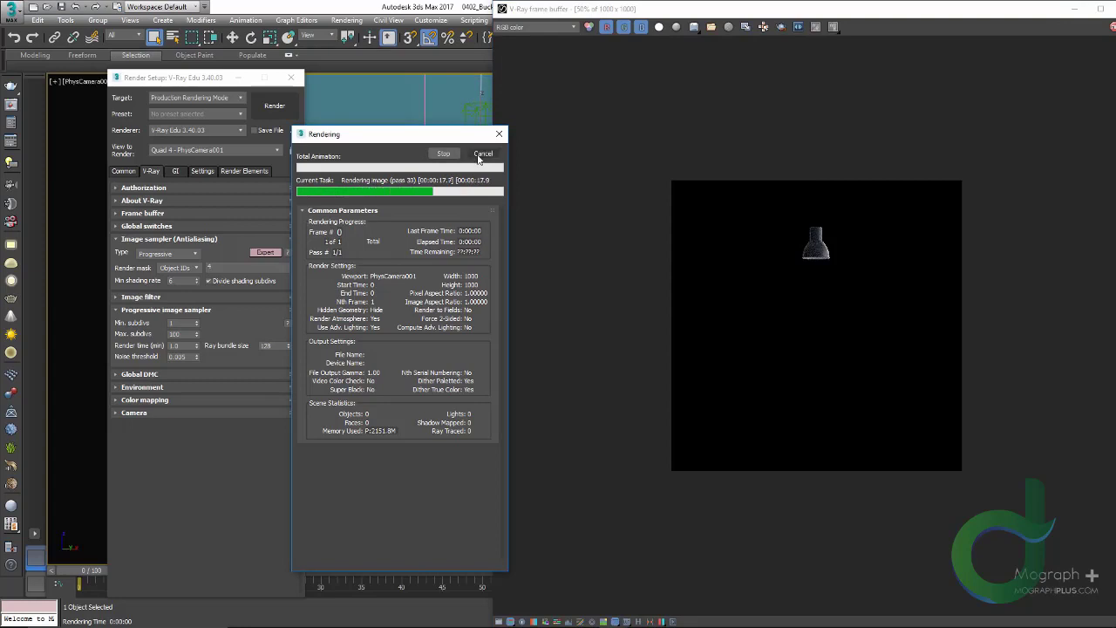
{"action": "left_click", "coordinate": [482, 154]}
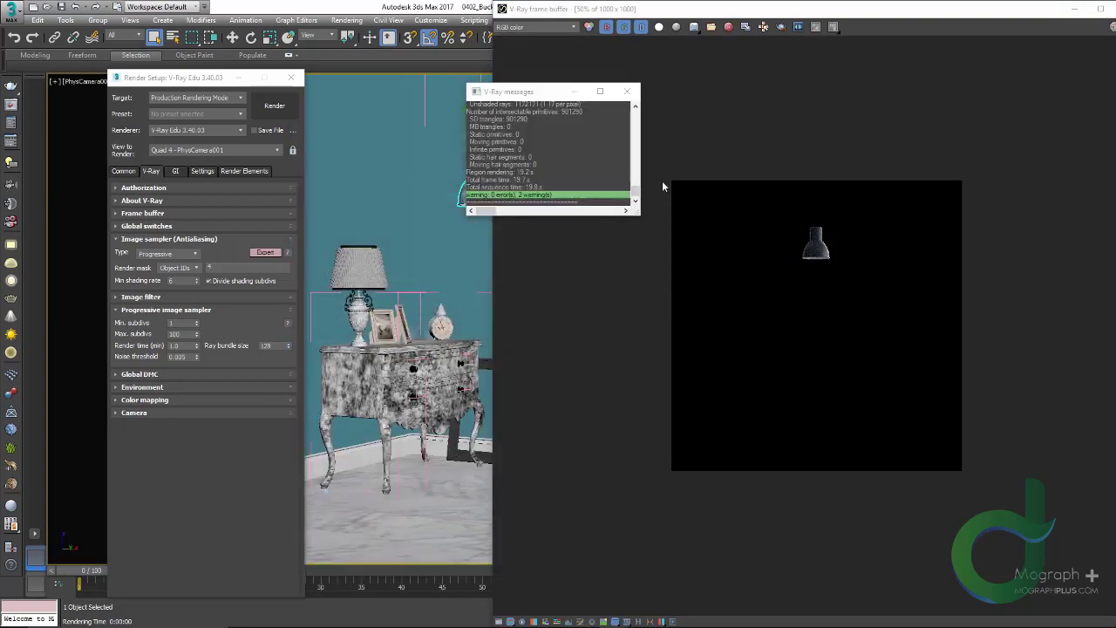
{"action": "left_click", "coordinate": [623, 89]}
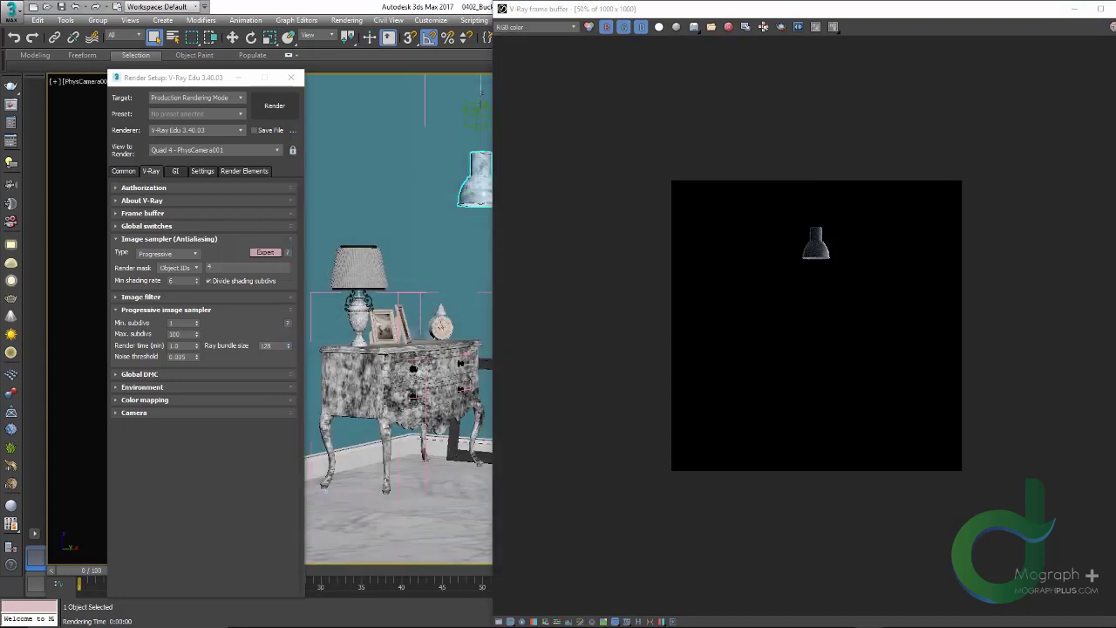